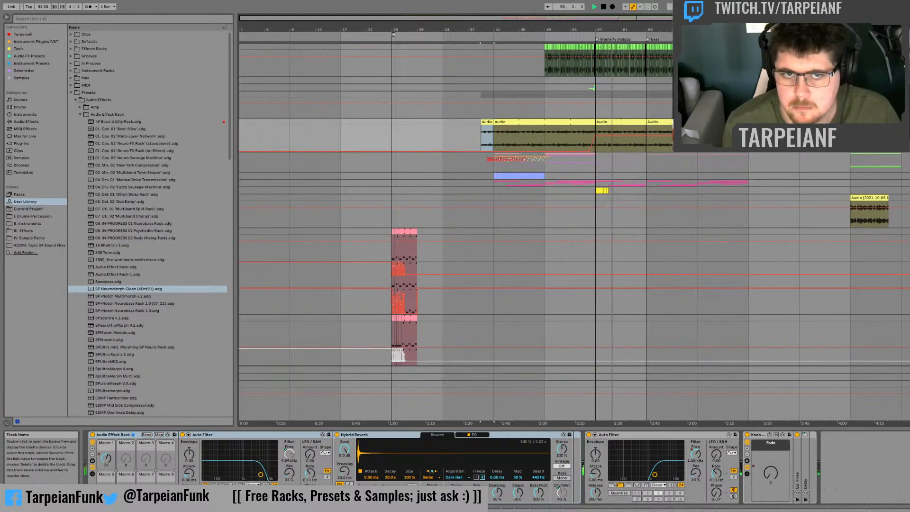
Step: Play short passages of the arrangement just after the bass marker and from the 2021-10-05 audio clip near bar 97
{"action": "scroll", "coordinate": [573, 204], "scroll_direction": "up", "scroll_amount": 3}
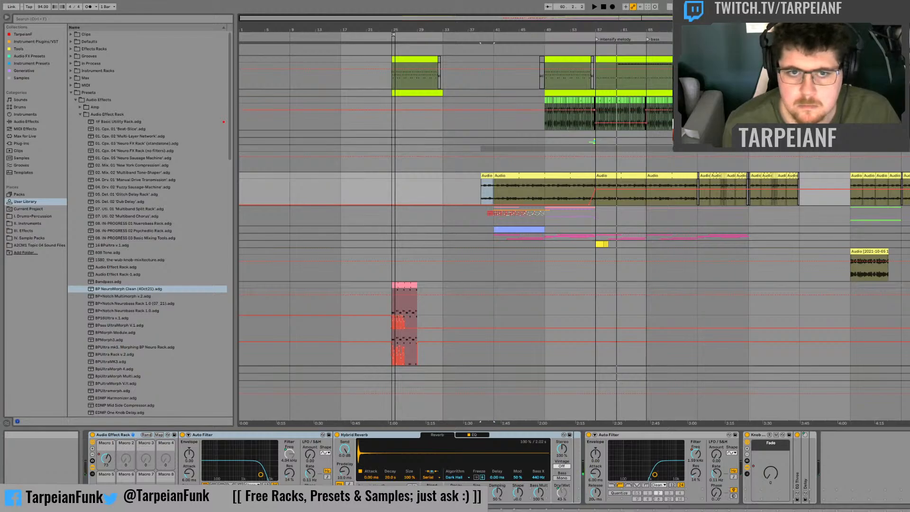
{"action": "left_click", "coordinate": [652, 127]}
{"action": "key", "text": "space"}
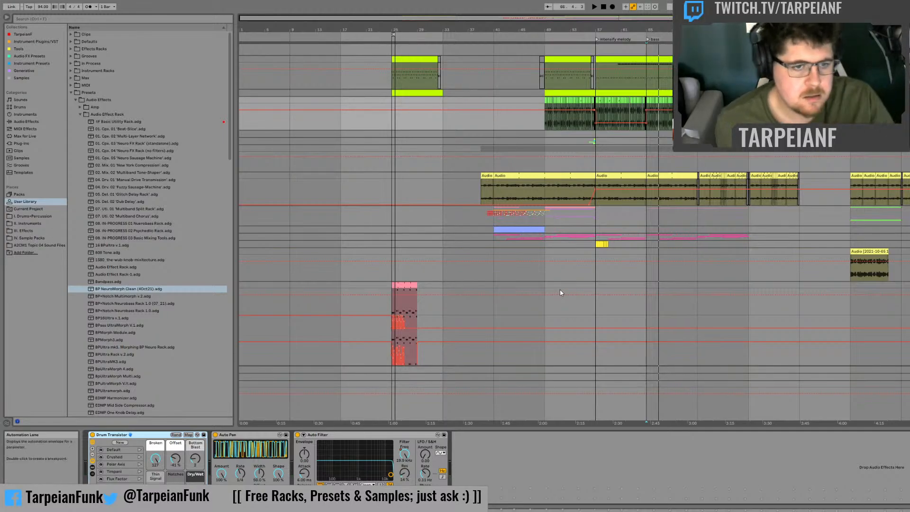
{"action": "left_click", "coordinate": [853, 276]}
{"action": "key", "text": "space"}
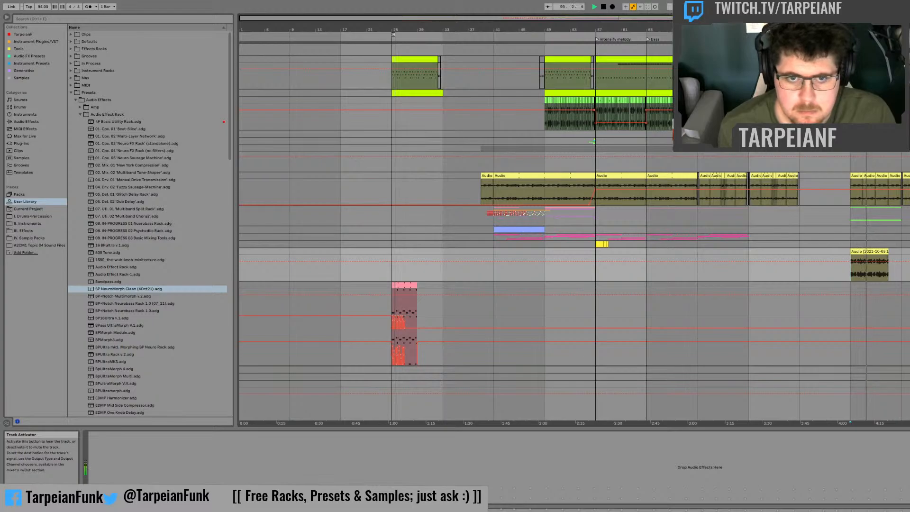
{"action": "key", "text": "space"}
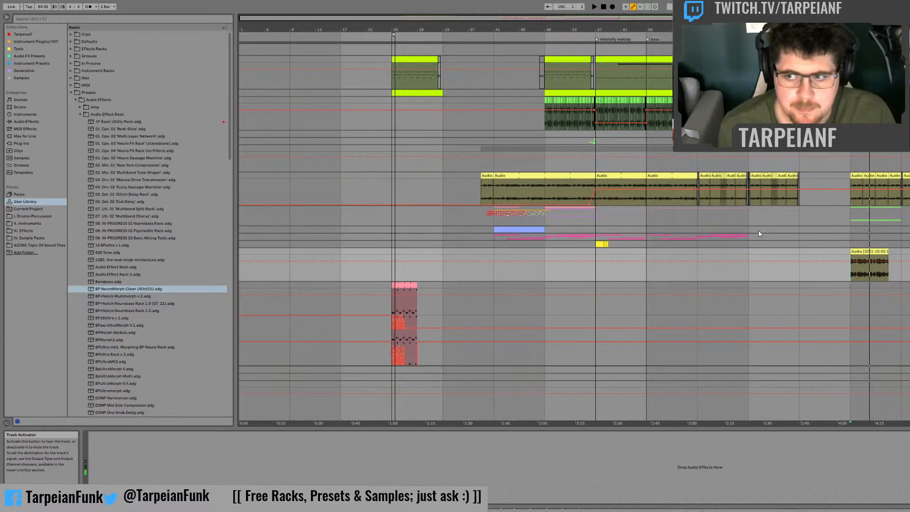
Step: Delete the upper pink Wavetable track with the Sloppy Square oscillator, and fold the audio track above it and the remaining pink track
{"action": "left_click", "coordinate": [592, 255]}
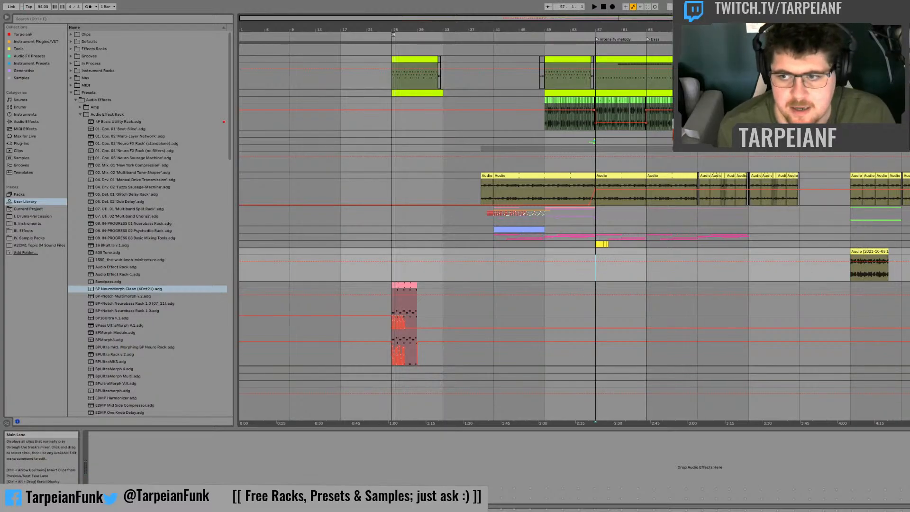
{"action": "left_click", "coordinate": [906, 252]}
{"action": "left_click", "coordinate": [906, 259]}
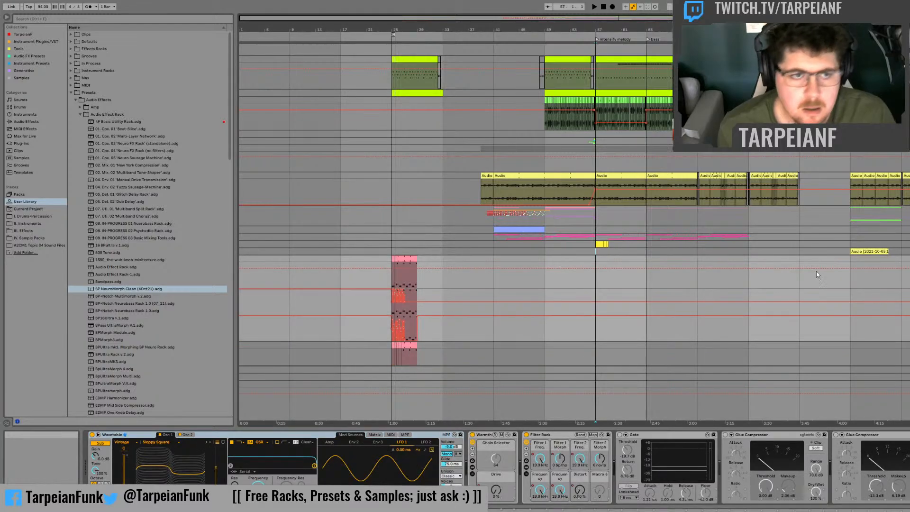
{"action": "key", "text": "Delete"}
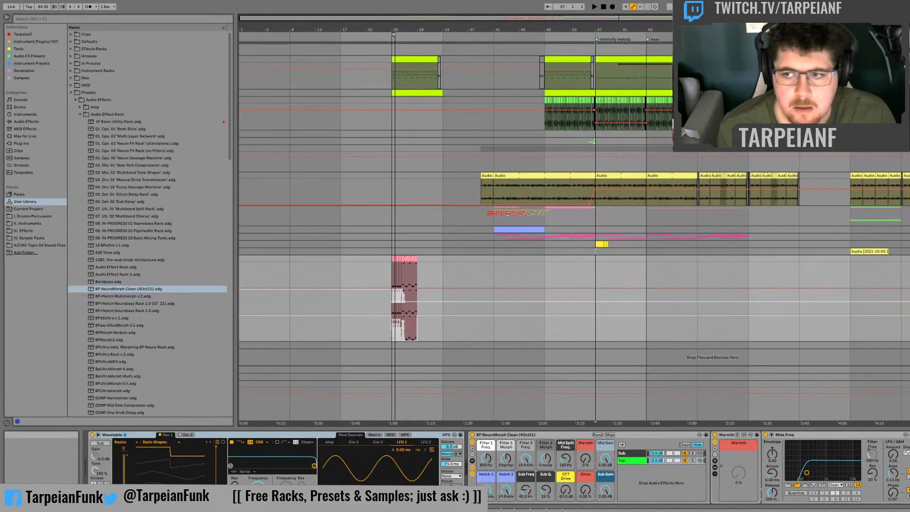
{"action": "left_click", "coordinate": [906, 258]}
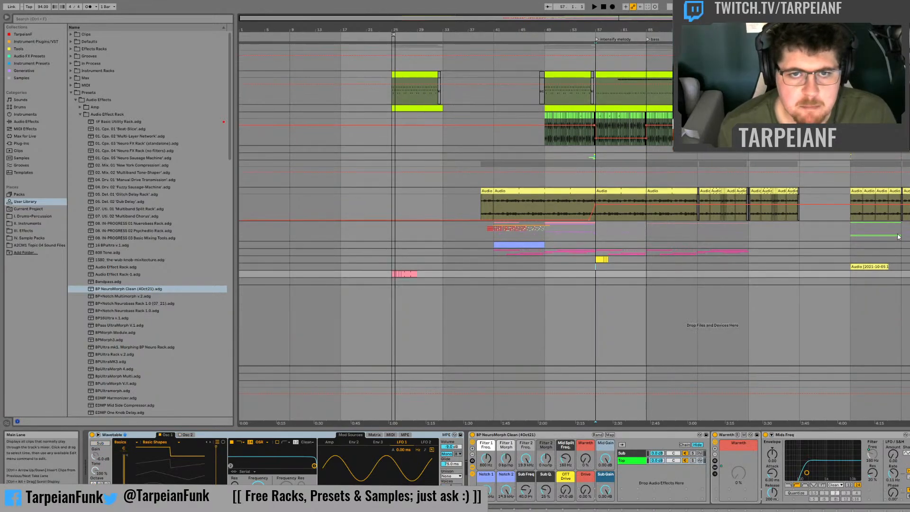
Step: Find Moog Sub25 Rack.adg in the Tarpeianf collection and load it onto a new track below the existing tracks
{"action": "left_click", "coordinate": [33, 41]}
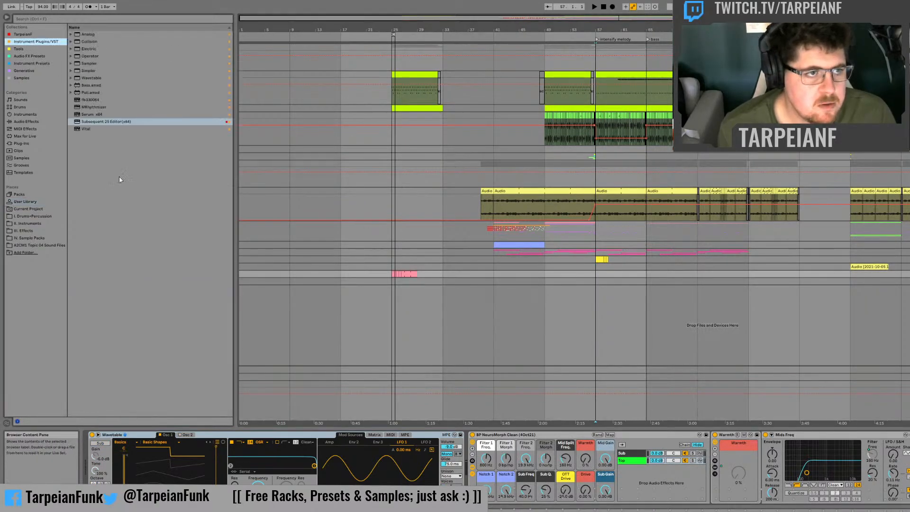
{"action": "left_click", "coordinate": [34, 49]}
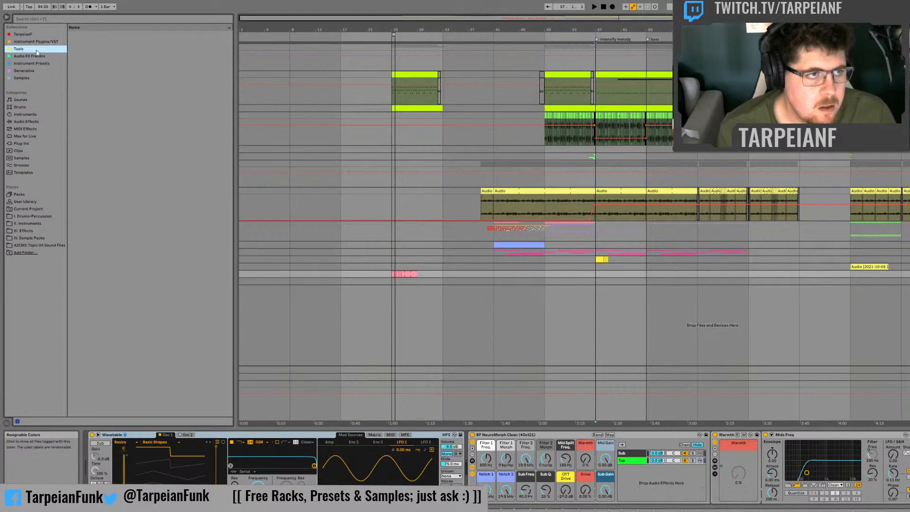
{"action": "left_click", "coordinate": [37, 35]}
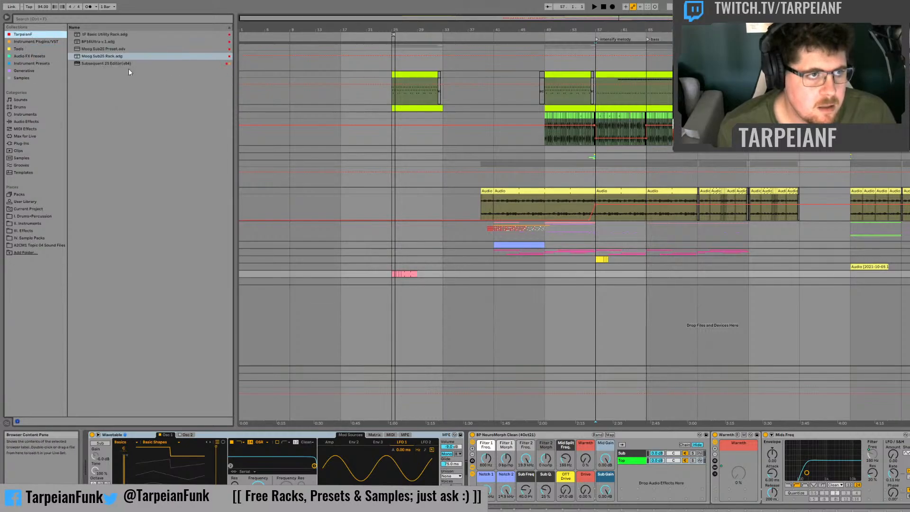
{"action": "left_click_drag", "start_coordinate": [114, 57], "coordinate": [211, 83]}
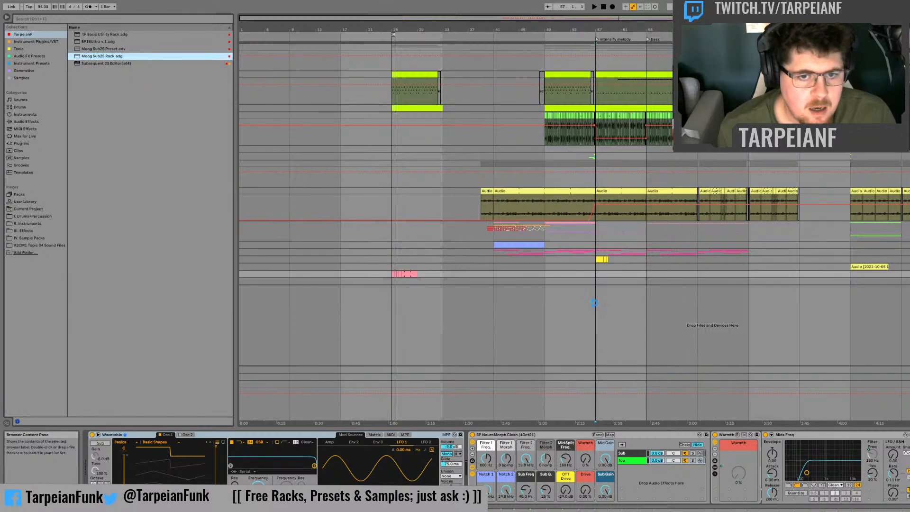
{"action": "left_click_drag", "start_coordinate": [594, 303], "coordinate": [598, 280]}
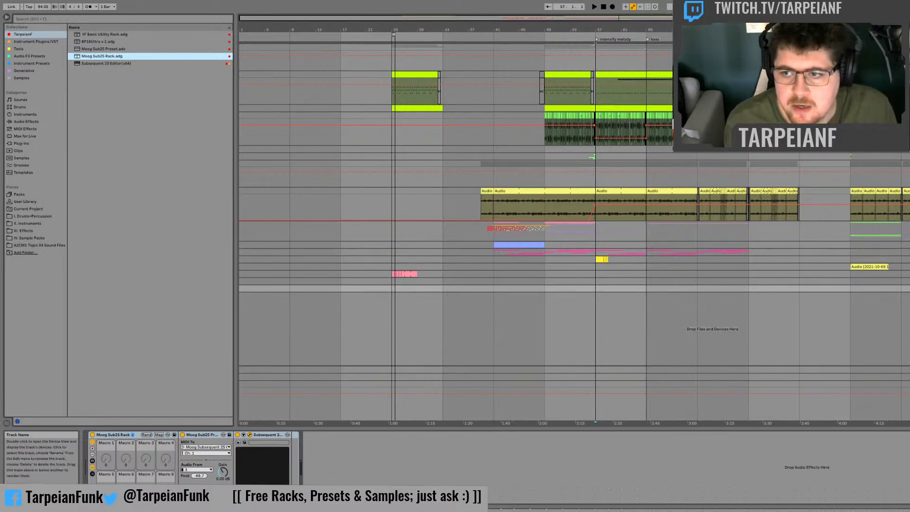
Step: Delete the old Moog Sub25 track that carries the Compressor and Heavy Driven Multimorph rack, and select the new Moog track
{"action": "left_click", "coordinate": [906, 259]}
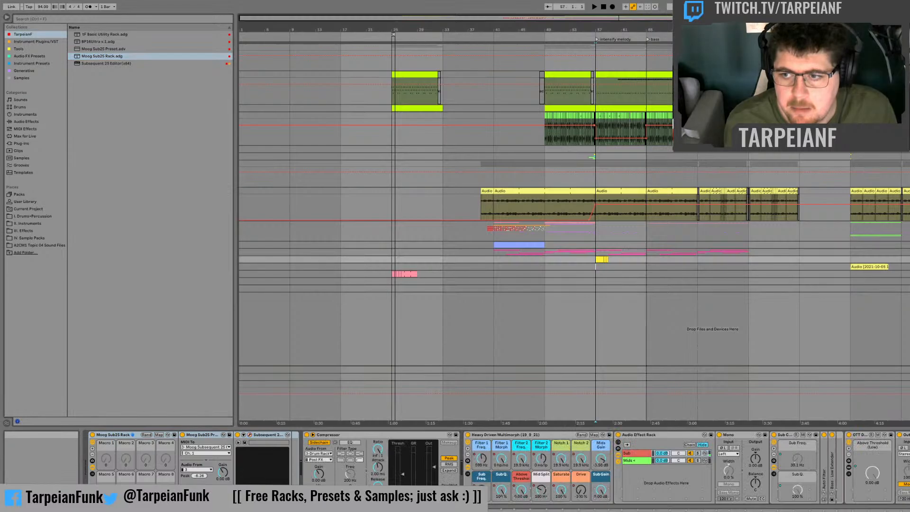
{"action": "key", "text": "Delete"}
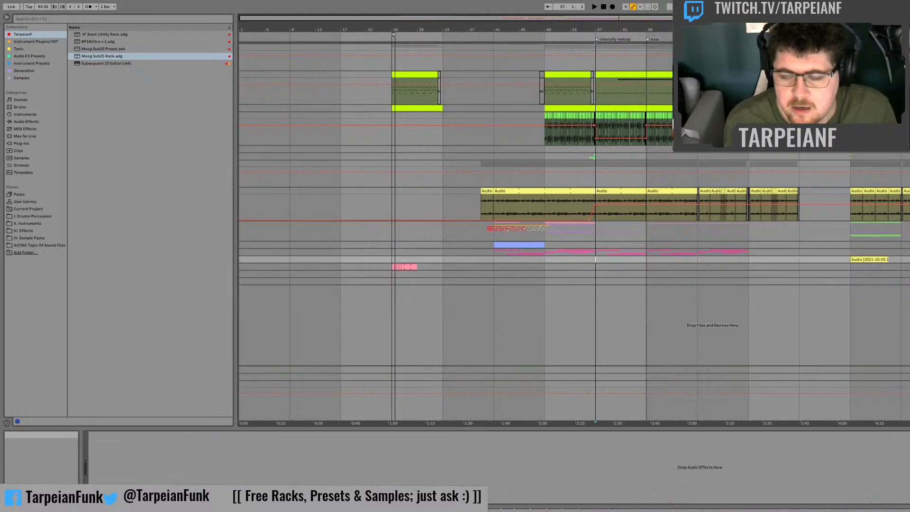
{"action": "left_click", "coordinate": [906, 281]}
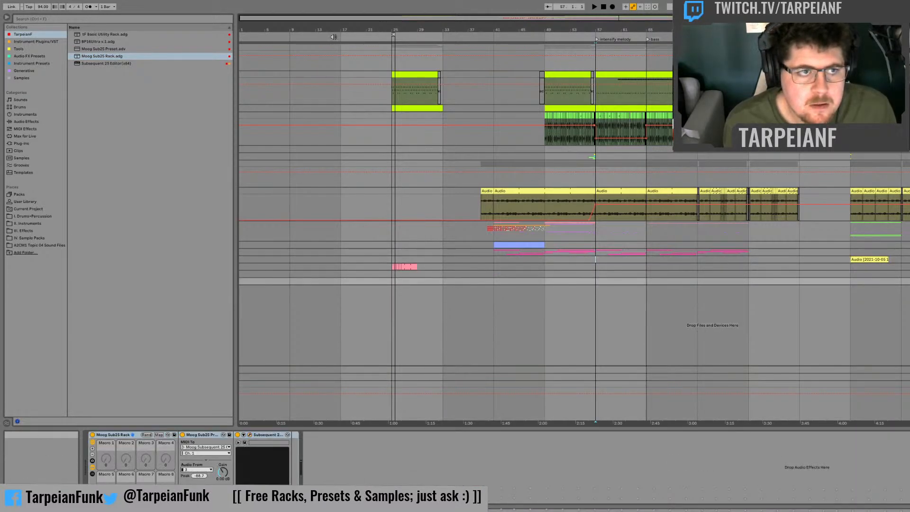
{"action": "left_click", "coordinate": [100, 58]}
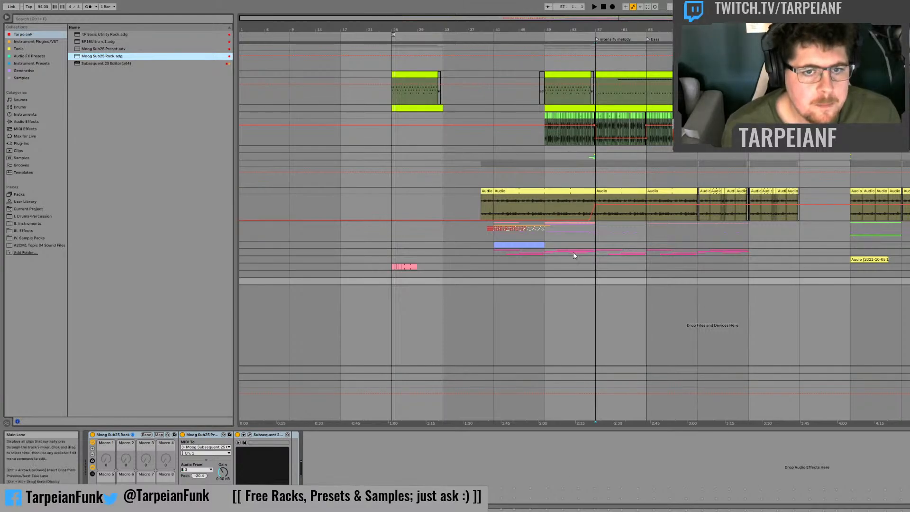
Step: Play the arrangement briefly from bar 57 with the pink MIDI track above the audio clip track selected
{"action": "key", "text": "space"}
{"action": "left_click", "coordinate": [597, 253]}
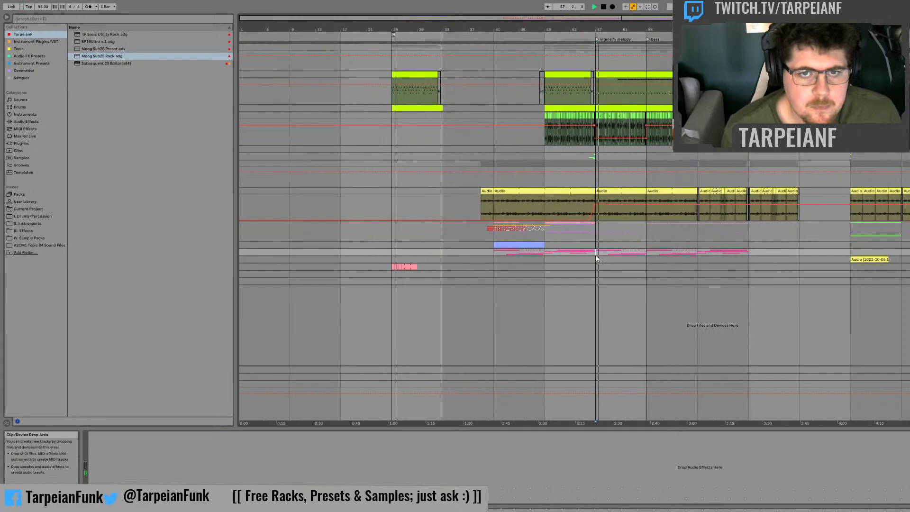
{"action": "key", "text": "space"}
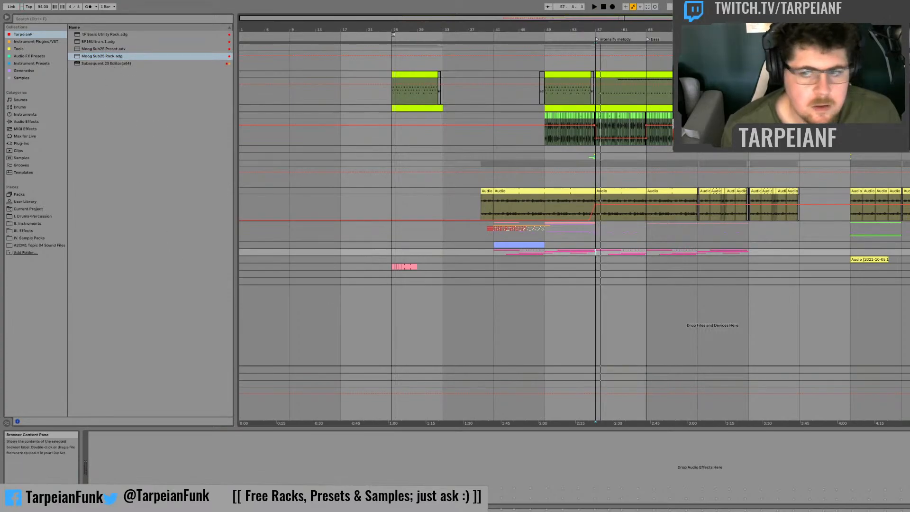
Step: Collapse the BP NeuroMorph Clean (4Oct21) rack on the pink Wavetable track to its macros and move it to the Moog Sub25 track
{"action": "left_click", "coordinate": [906, 281]}
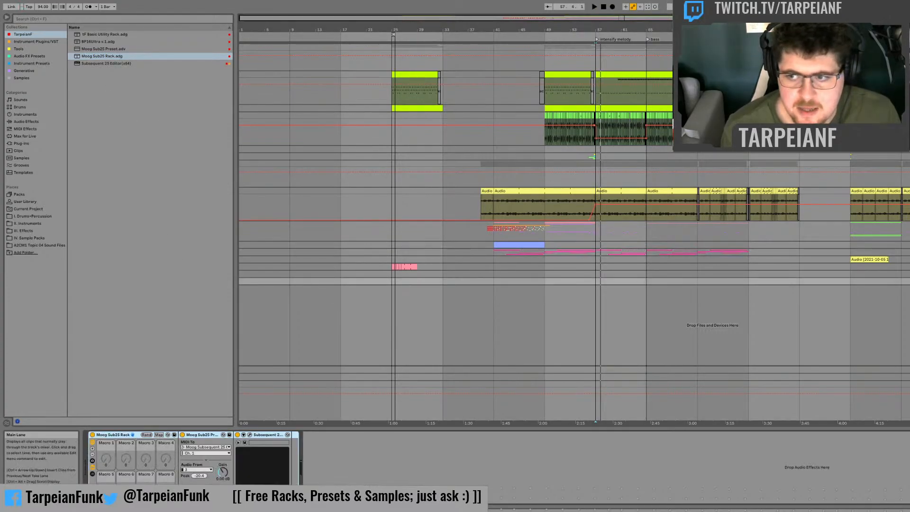
{"action": "left_click", "coordinate": [906, 274]}
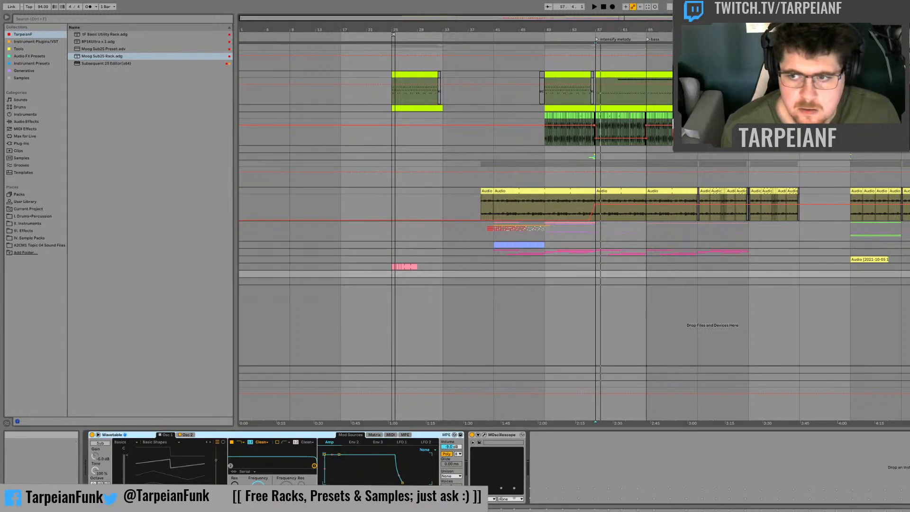
{"action": "left_click", "coordinate": [906, 266]}
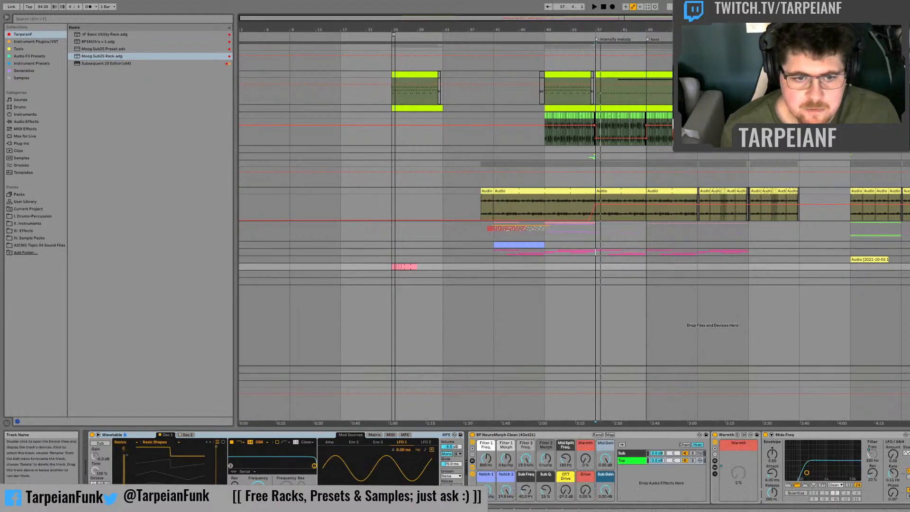
{"action": "left_click", "coordinate": [473, 474]}
{"action": "left_click", "coordinate": [473, 467]}
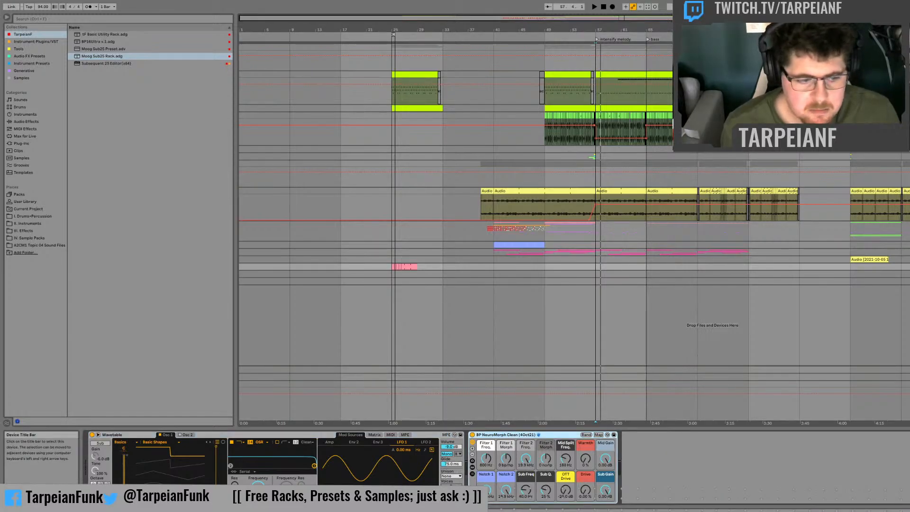
{"action": "left_click_drag", "start_coordinate": [506, 435], "coordinate": [909, 281]}
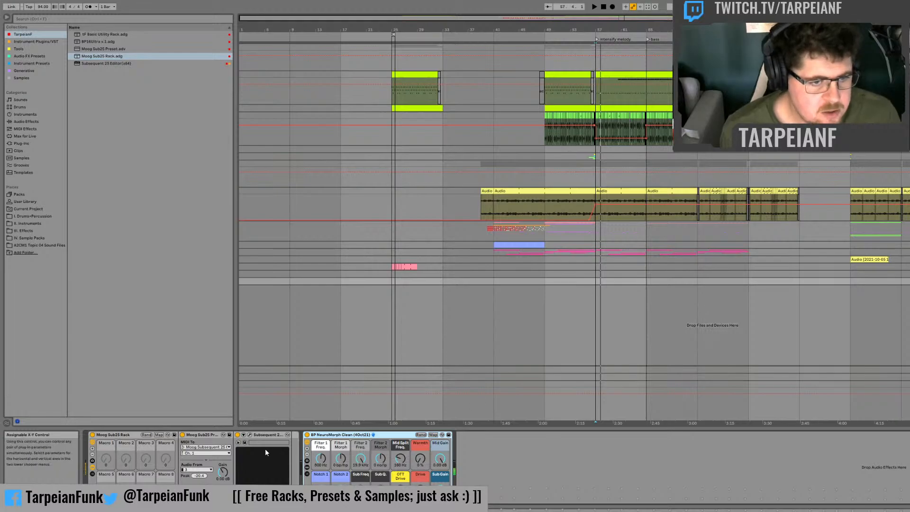
Step: Lower the Filter 1 Freq macro of the BP NeuroMorph Clean rack to its minimum
{"action": "mouse_move", "coordinate": [323, 460]}
{"action": "left_mouse_down"}
{"action": "mouse_move", "coordinate": [323, 474]}
{"action": "mouse_move", "coordinate": [323, 446]}
{"action": "left_mouse_up"}
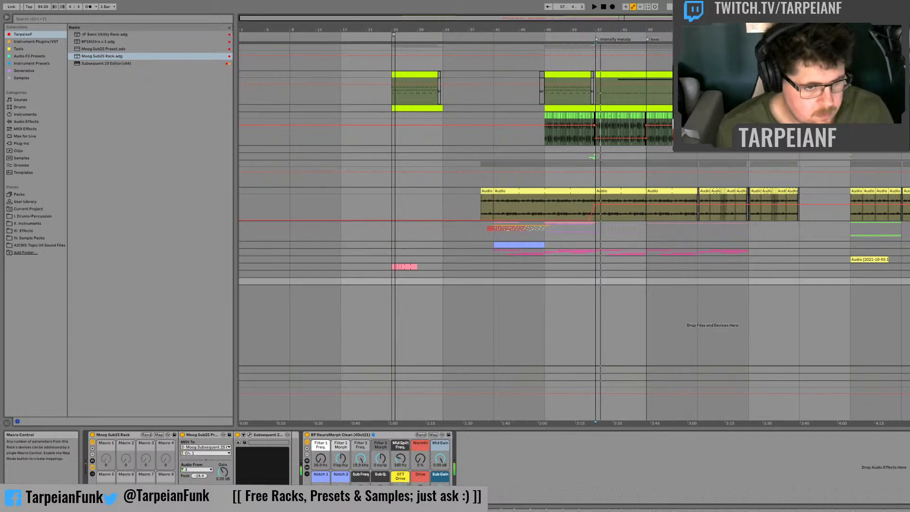
{"action": "left_click", "coordinate": [321, 459]}
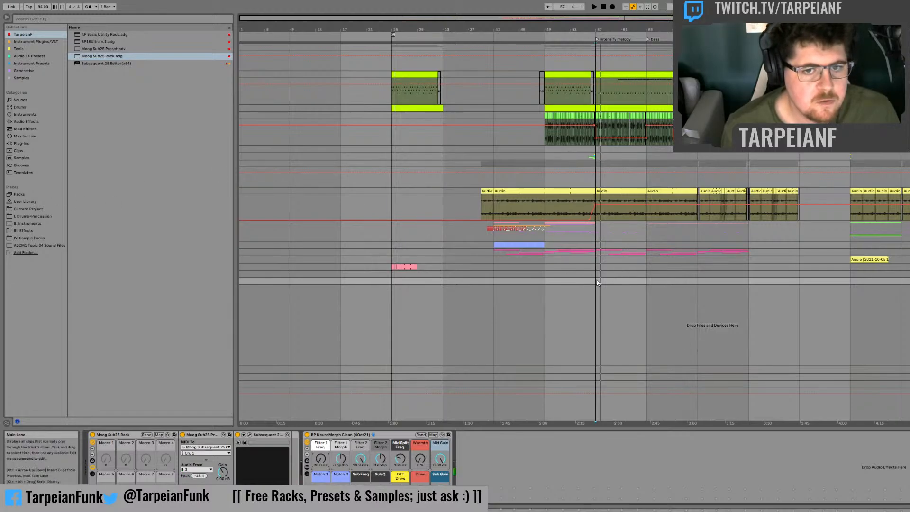
Step: Create an empty MIDI clip from bar 57 to 65 on the Moog Sub25 track, unfold the track and show its devices
{"action": "key", "text": "space"}
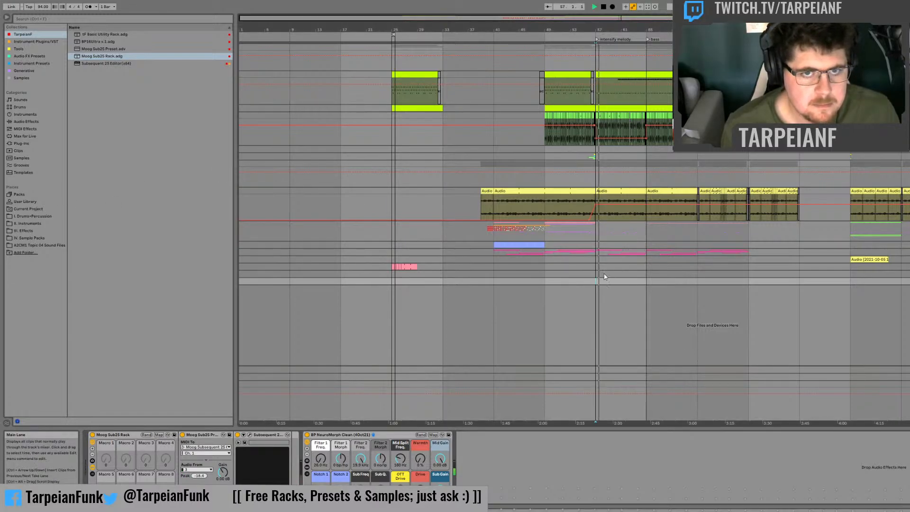
{"action": "key", "text": "space"}
{"action": "double_click", "coordinate": [631, 281]}
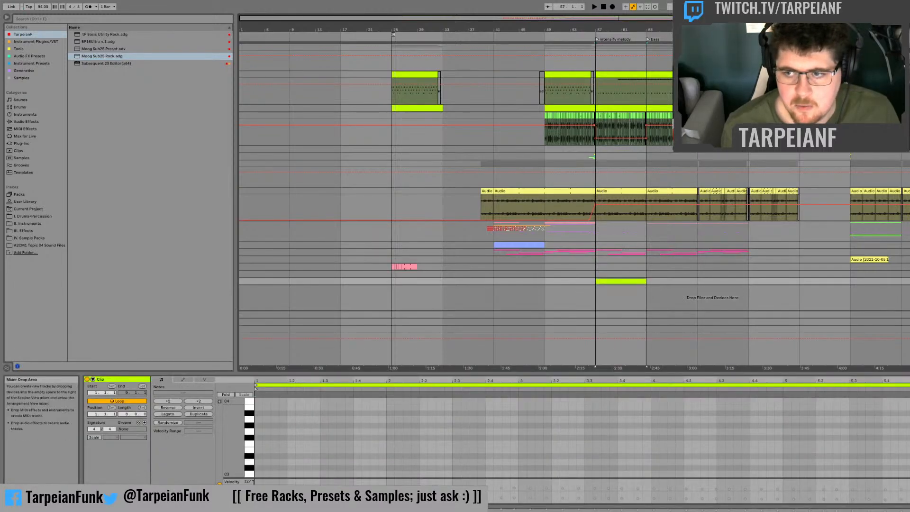
{"action": "key", "text": "u"}
{"action": "key", "text": "shift+Tab"}
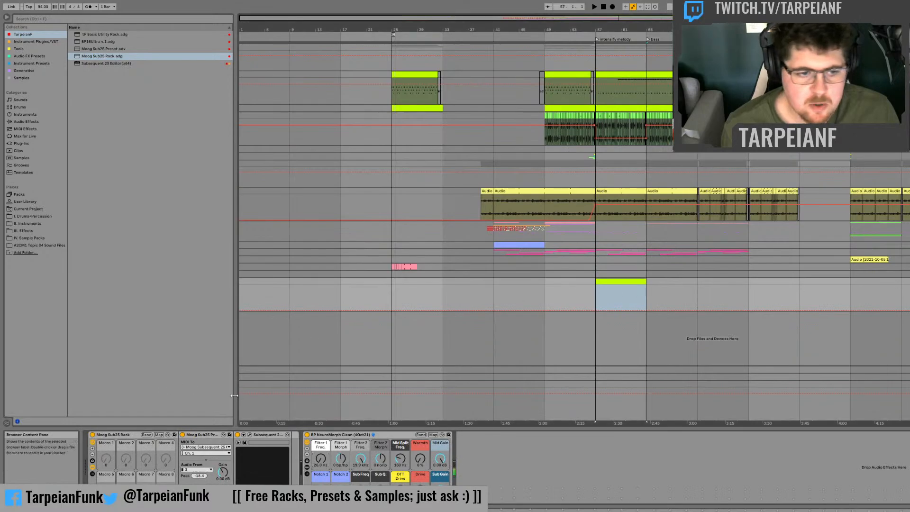
Step: Compare the Moog sound with the BP NeuroMorph Clean rack bypassed and active, and try a higher Filter 1 Freq
{"action": "left_click", "coordinate": [307, 435]}
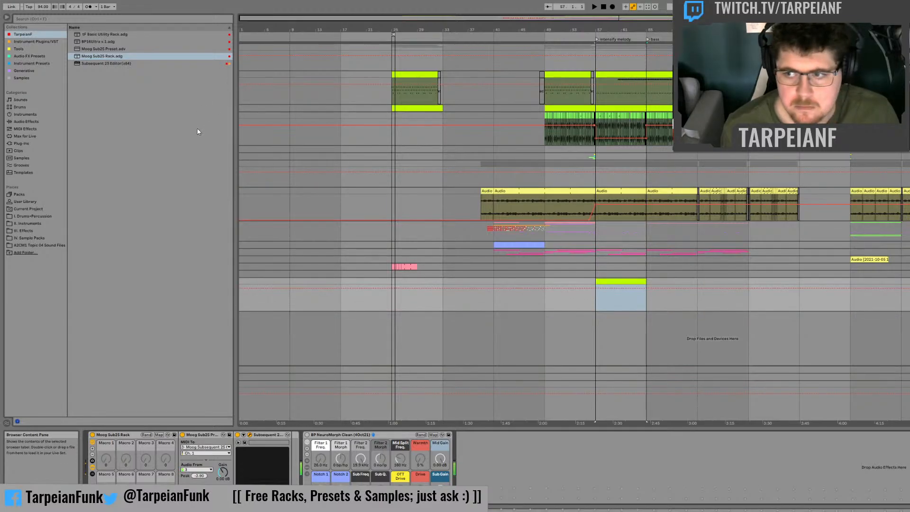
{"action": "left_click", "coordinate": [307, 434]}
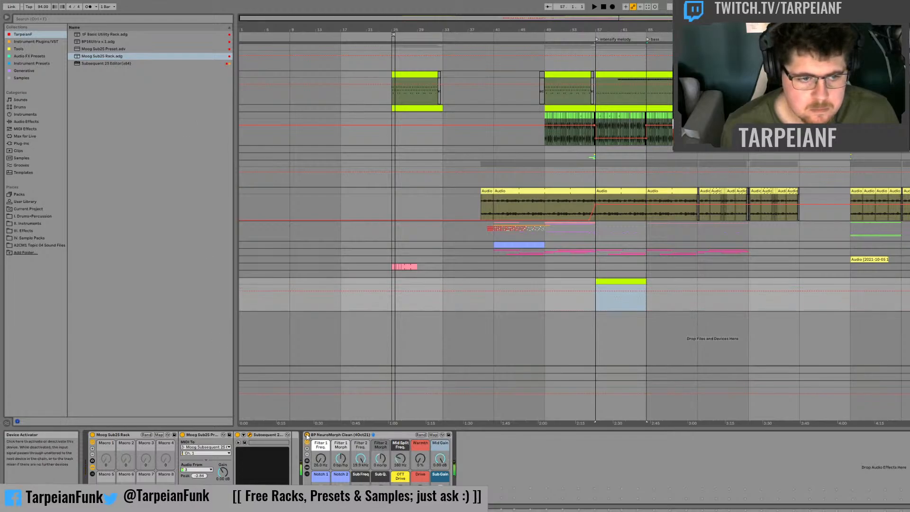
{"action": "left_click", "coordinate": [321, 458]}
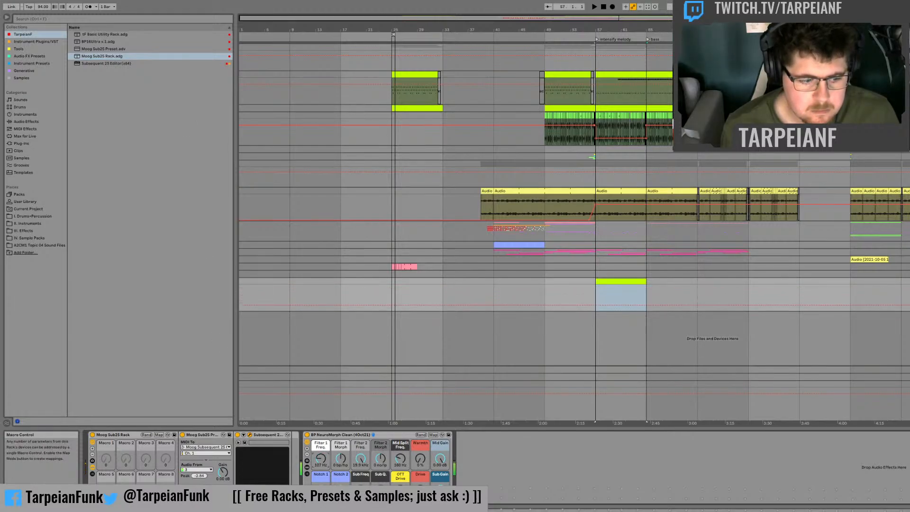
Step: Check the empty Moog clip's note editor and the device chains of the Moog Sub25 track and the Wavetable track above it
{"action": "double_click", "coordinate": [638, 281]}
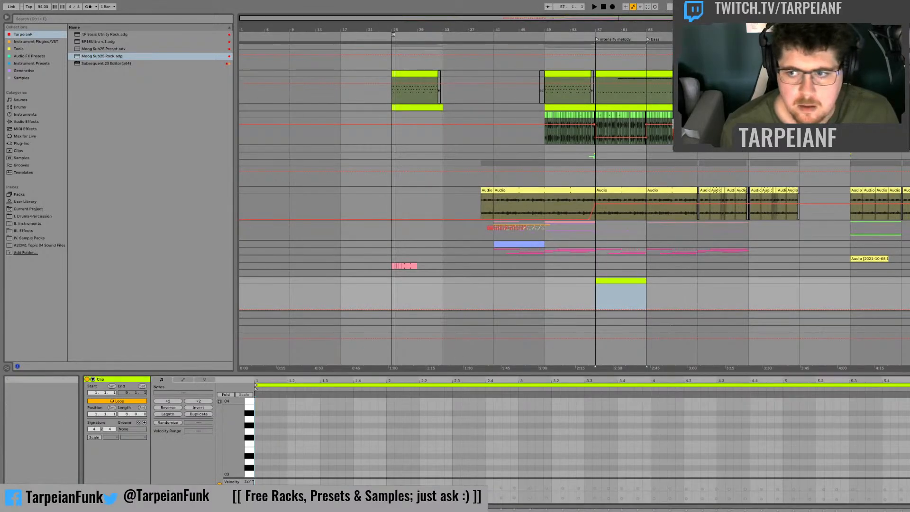
{"action": "double_click", "coordinate": [909, 281]}
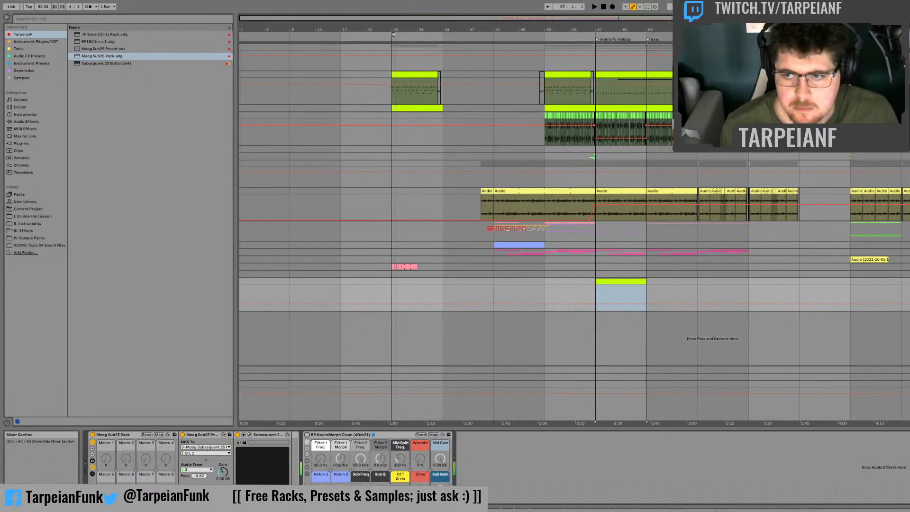
{"action": "left_click", "coordinate": [909, 274]}
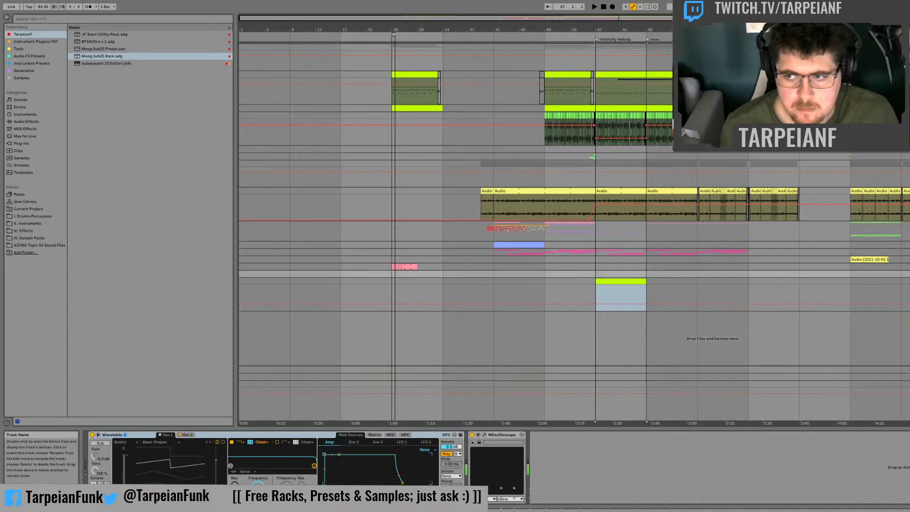
Step: Check the Moog Sub25 track's tuning with a temporary Tuner at the end of its device chain, and remove the Tuner
{"action": "left_click", "coordinate": [909, 282]}
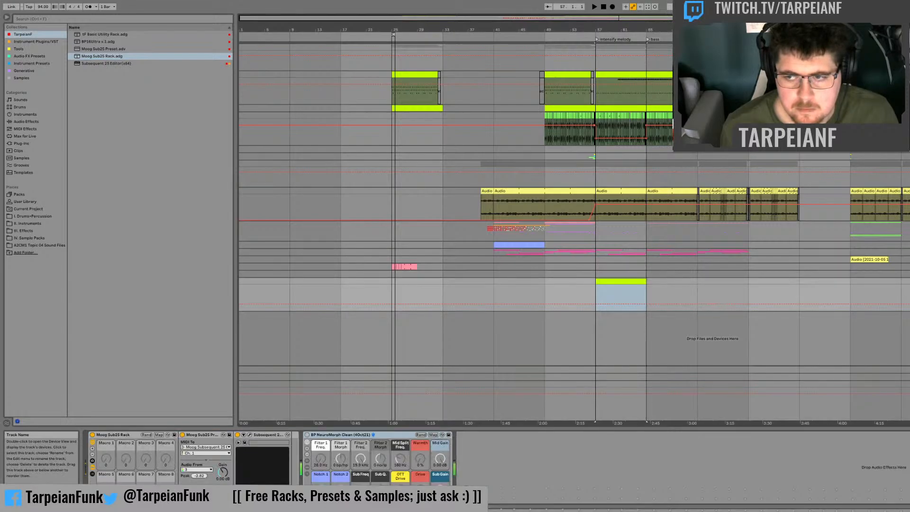
{"action": "left_click", "coordinate": [26, 122]}
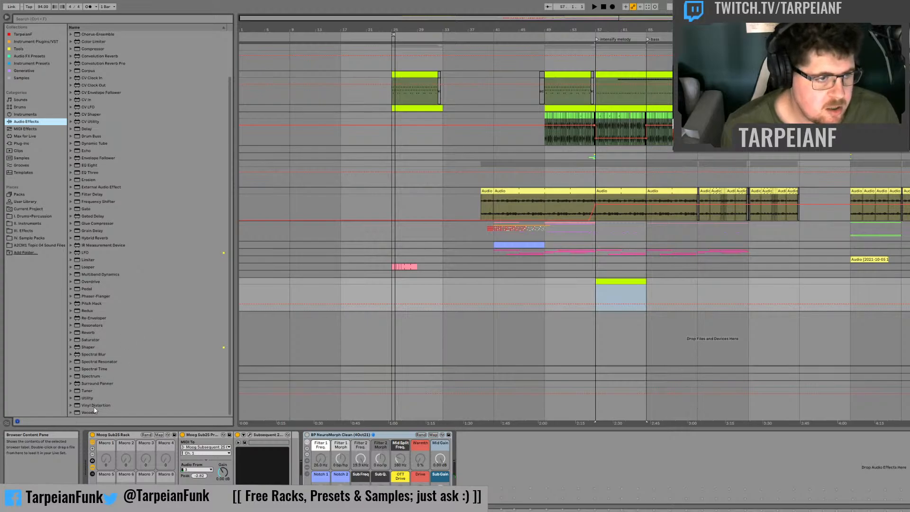
{"action": "double_click", "coordinate": [89, 391]}
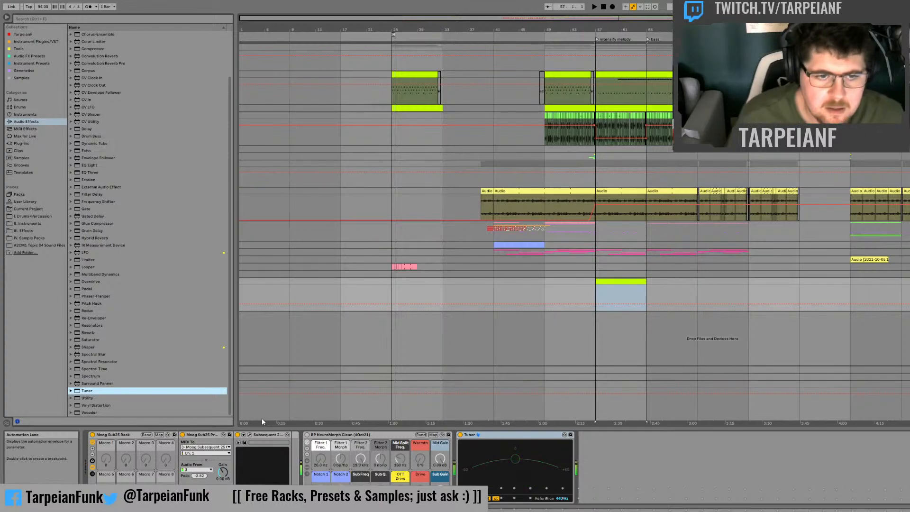
{"action": "left_click", "coordinate": [495, 437]}
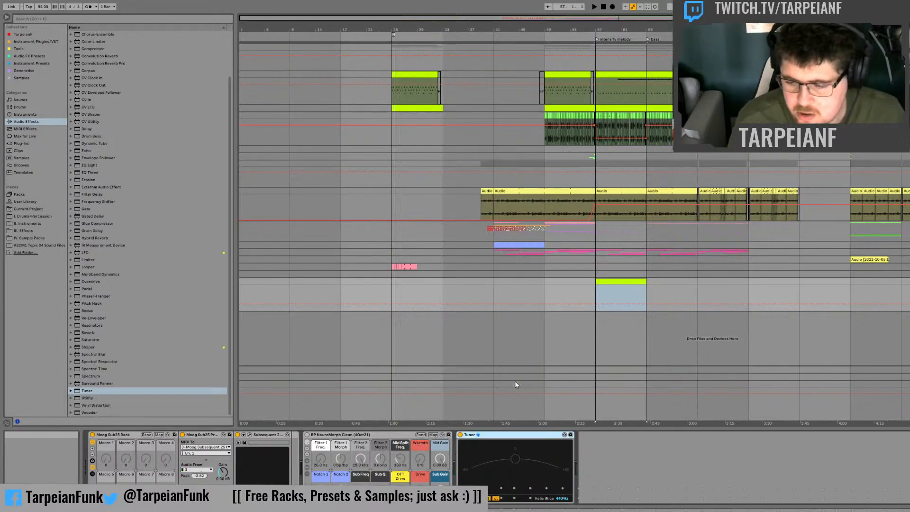
{"action": "key", "text": "Delete"}
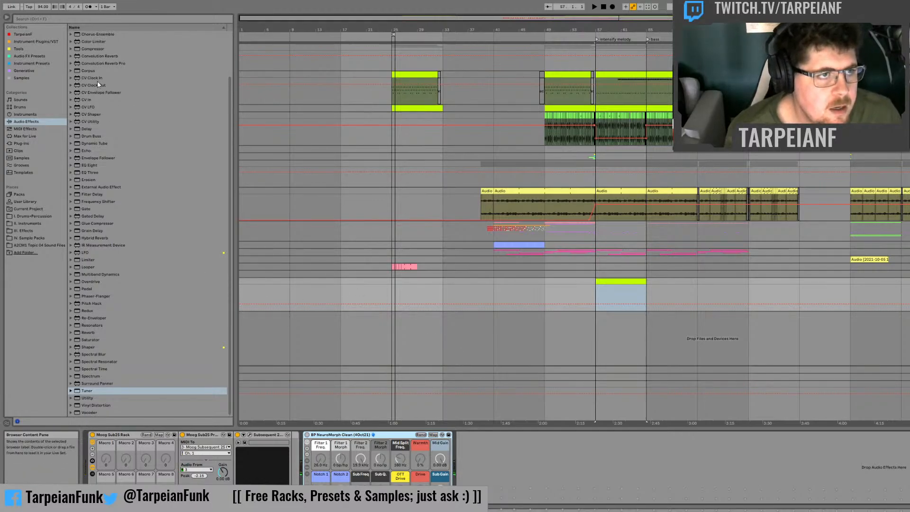
Step: Insert an Auto Filter before the BP NeuroMorph Clean rack, group it into an Audio Effect Rack and show its chain list
{"action": "scroll", "coordinate": [109, 100], "scroll_direction": "up", "scroll_amount": 3}
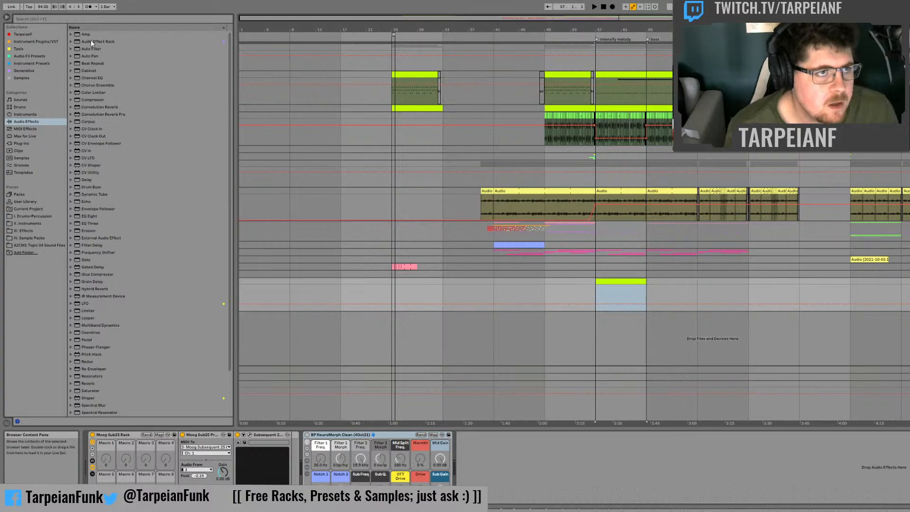
{"action": "left_click_drag", "start_coordinate": [84, 48], "coordinate": [296, 437]}
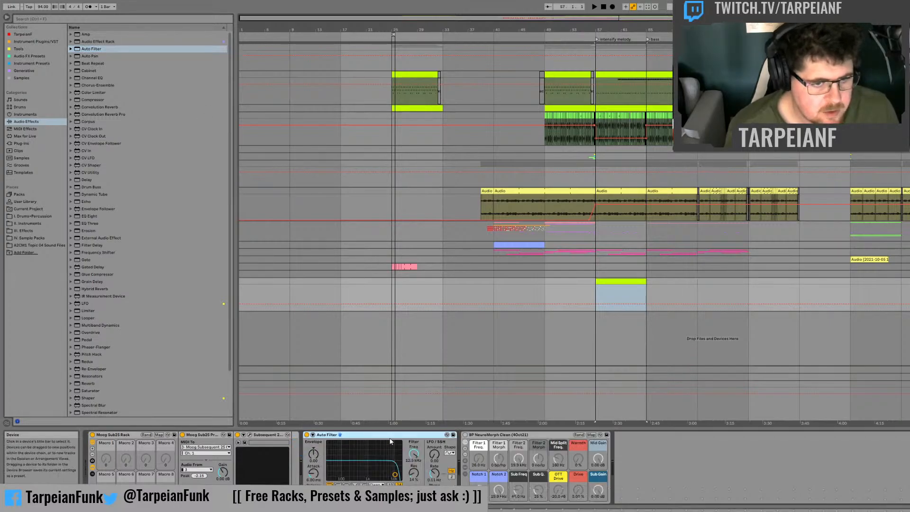
{"action": "key", "text": "ctrl+g"}
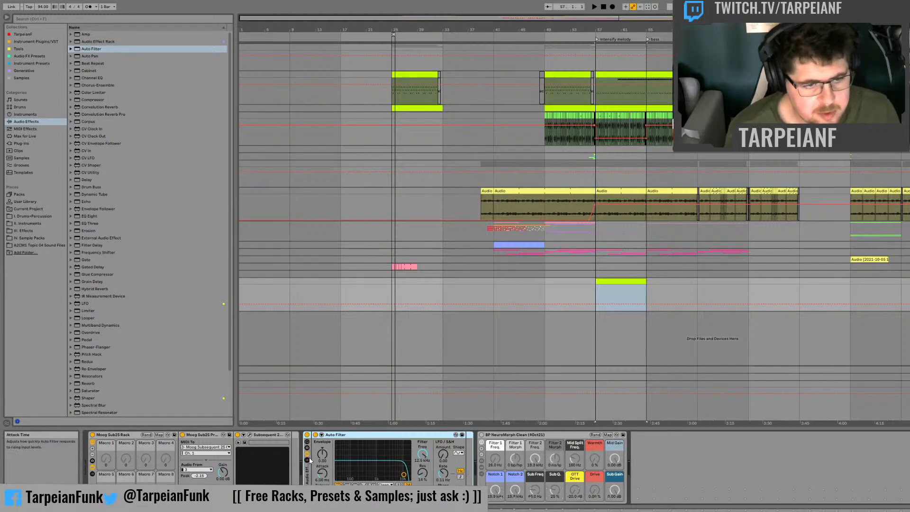
{"action": "left_click", "coordinate": [307, 455]}
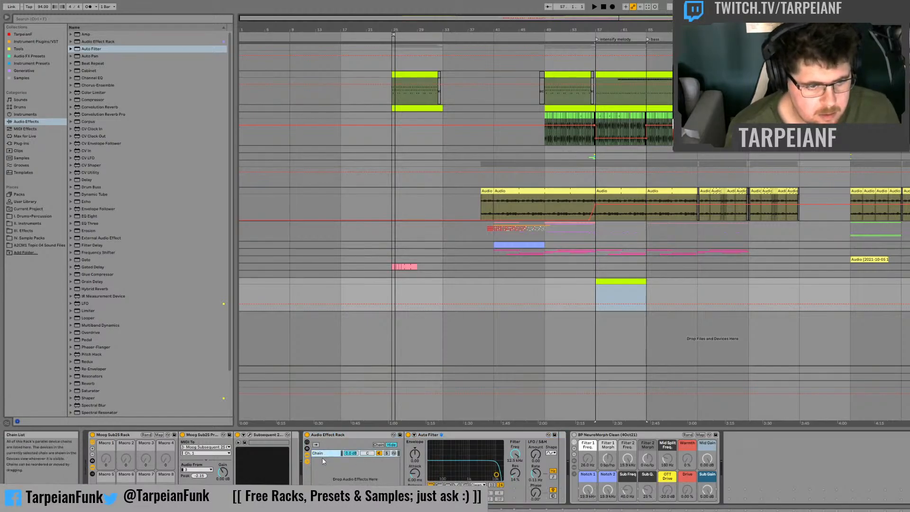
Step: Duplicate the Auto Filter chain in the new rack and name the two chains Sub and Top
{"action": "key", "text": "ctrl+d"}
{"action": "left_click", "coordinate": [323, 454]}
{"action": "key", "text": "ctrl+r"}
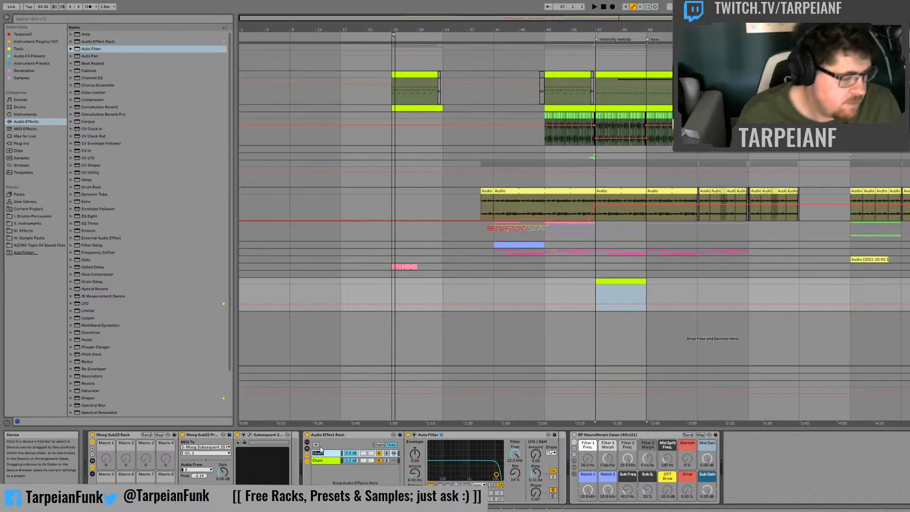
{"action": "type", "text": "Sub"}
{"action": "key", "text": "Tab"}
{"action": "key", "text": "Tab"}
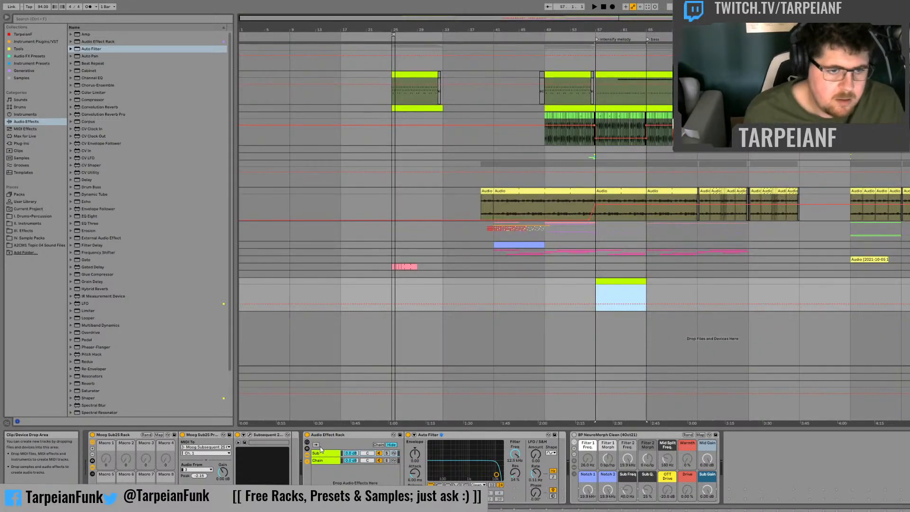
{"action": "left_click", "coordinate": [331, 461]}
{"action": "type", "text": "T"}
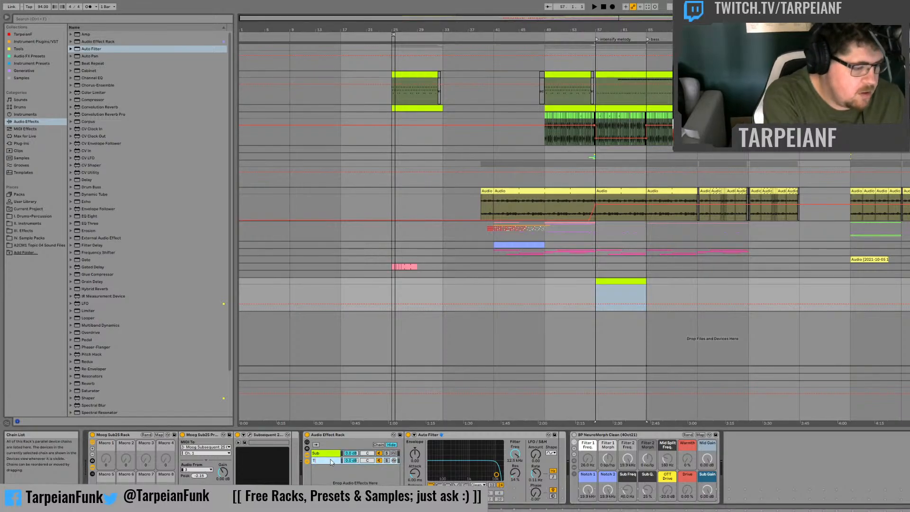
{"action": "type", "text": "op"}
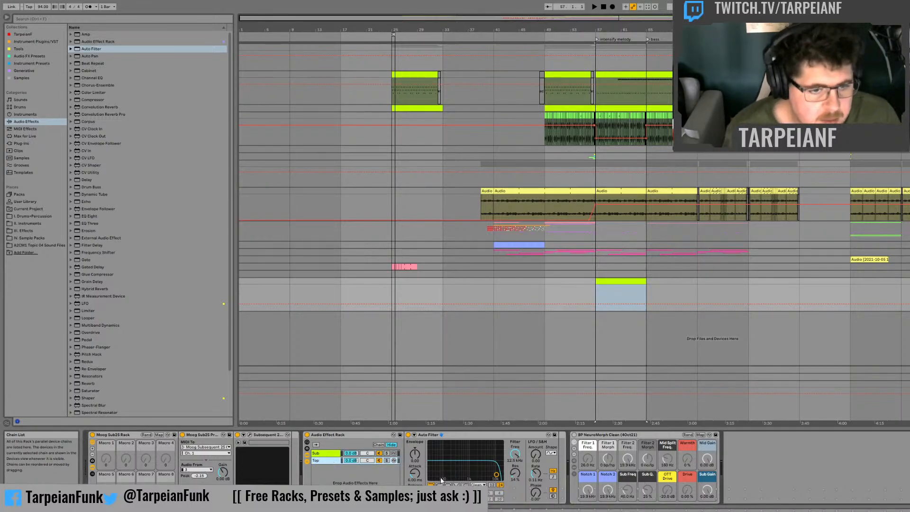
{"action": "key", "text": "Return"}
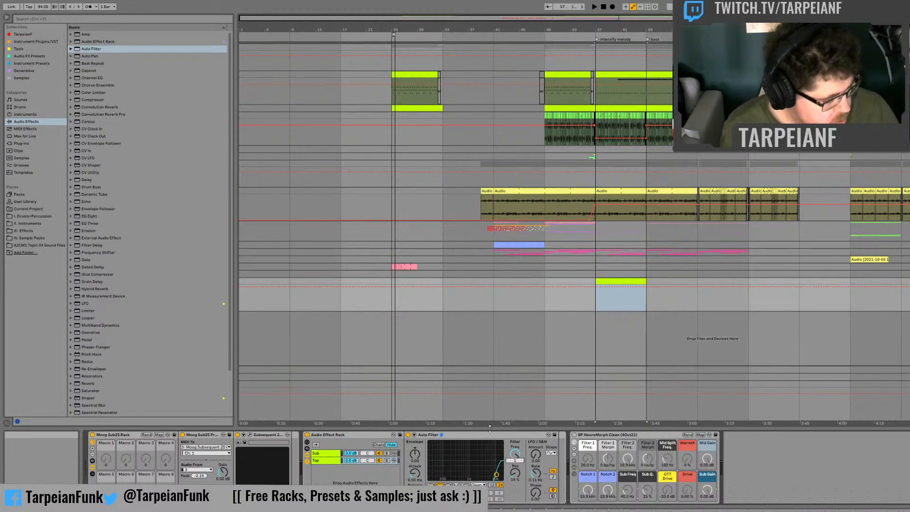
Step: Set the Top chain's Auto Filter to a 180 Hz high-pass with 20% resonance, and solo the chain
{"action": "left_click_drag", "start_coordinate": [496, 474], "coordinate": [454, 480]}
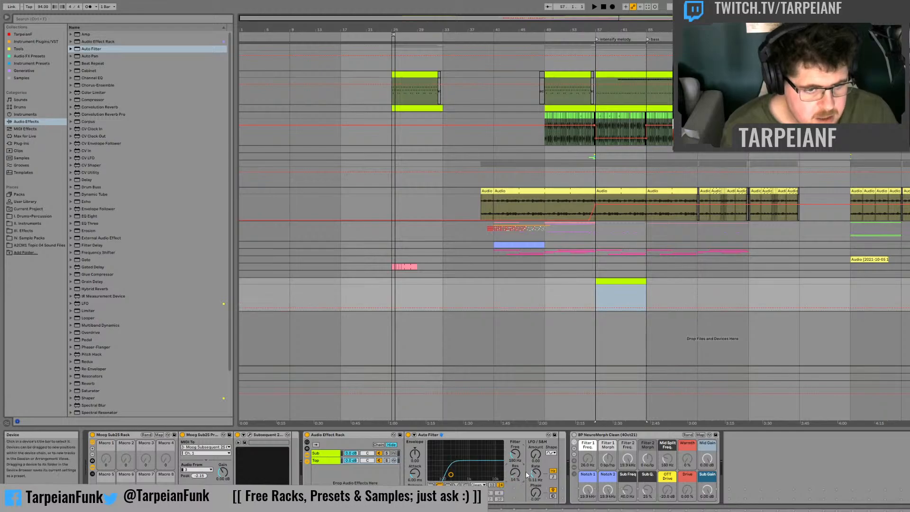
{"action": "left_click_drag", "start_coordinate": [515, 474], "coordinate": [515, 471]}
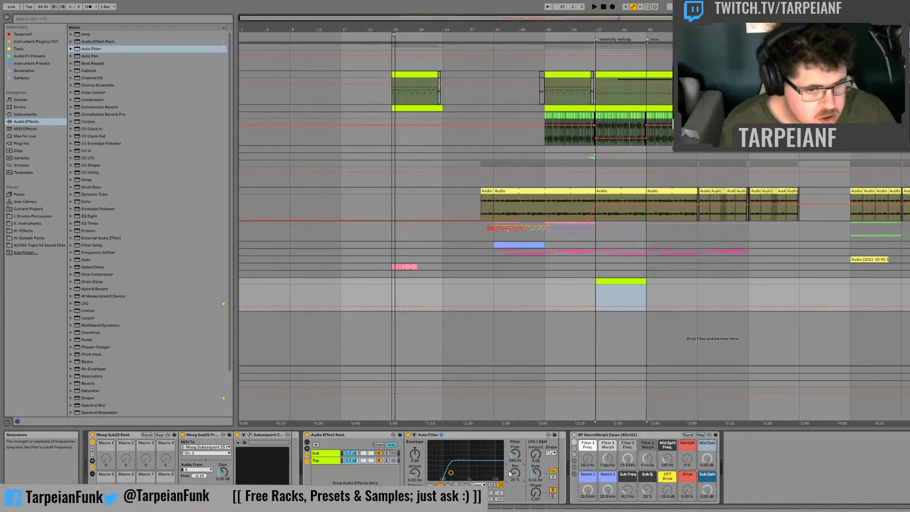
{"action": "left_click", "coordinate": [387, 461]}
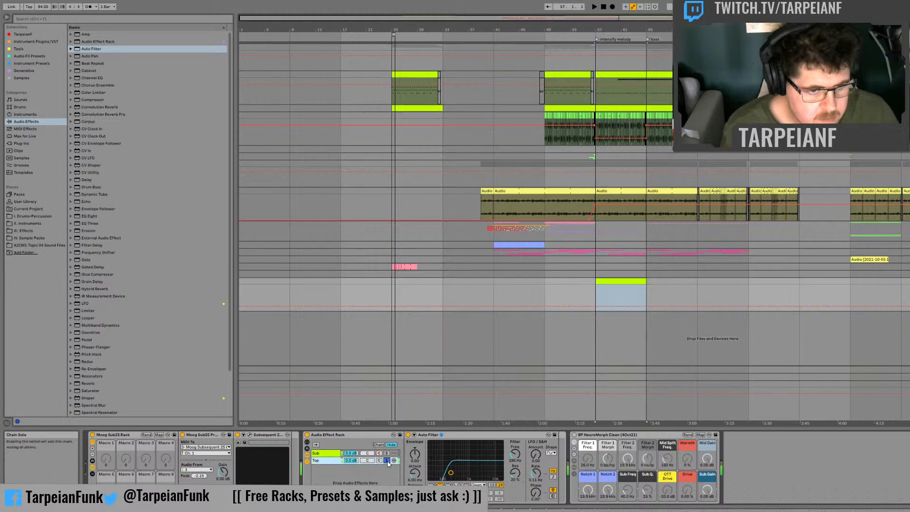
Step: Set the Sub chain's low-pass Auto Filter to 180 Hz with 20% resonance, and audition the chain in solo
{"action": "left_click", "coordinate": [325, 454]}
{"action": "left_click", "coordinate": [515, 454]}
{"action": "type", "text": "1"}
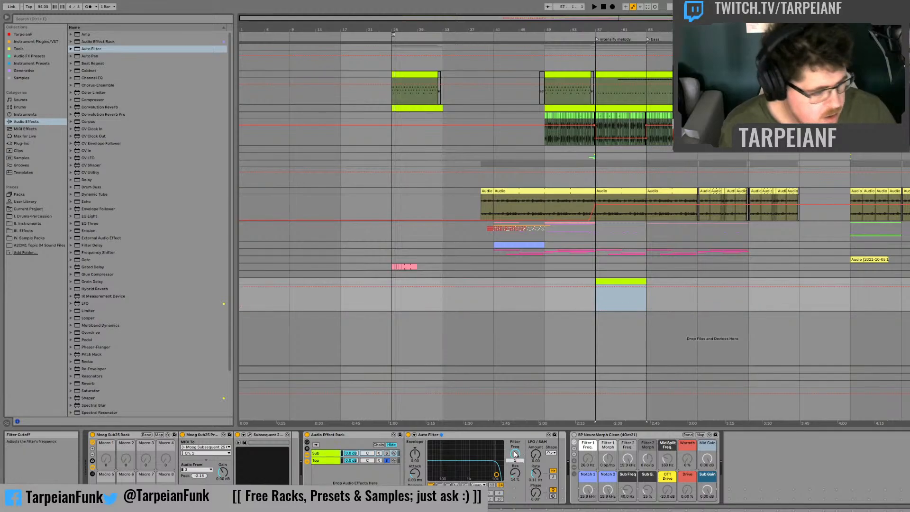
{"action": "type", "text": "80"}
{"action": "key", "text": "Return"}
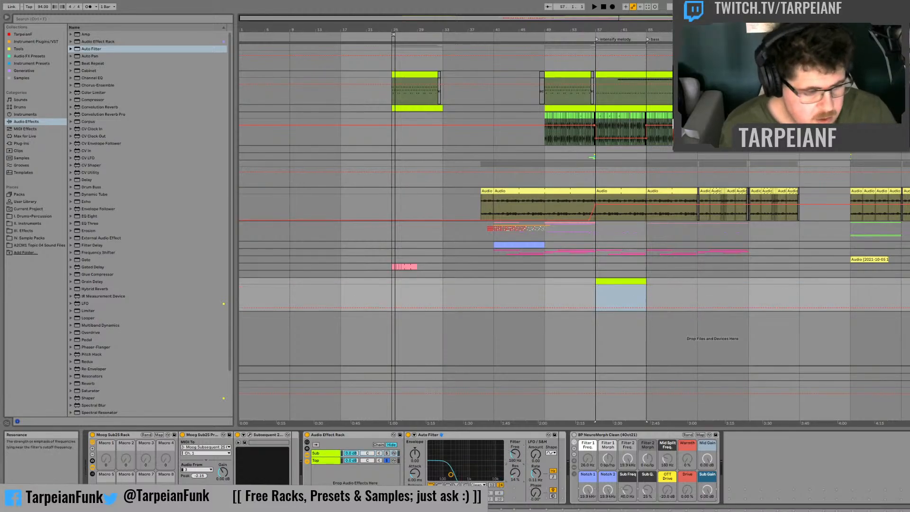
{"action": "left_click_drag", "start_coordinate": [515, 473], "coordinate": [516, 469]}
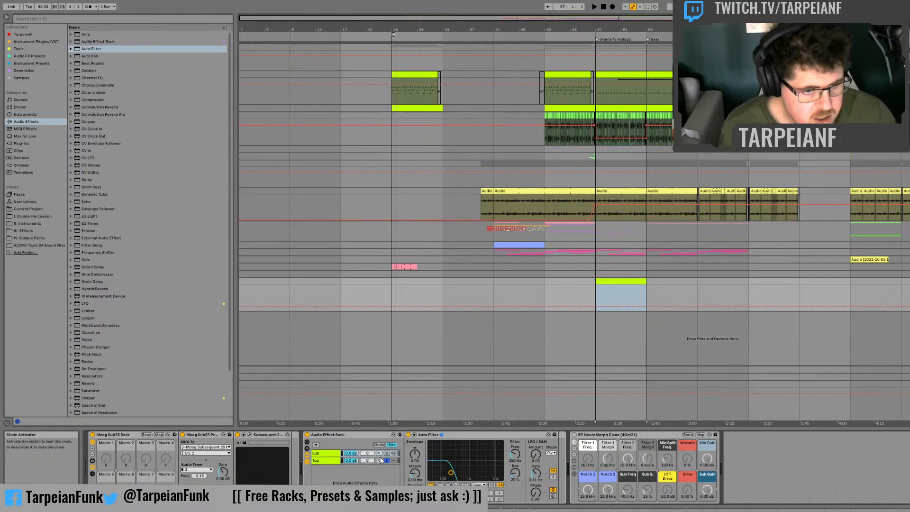
{"action": "left_click", "coordinate": [387, 453]}
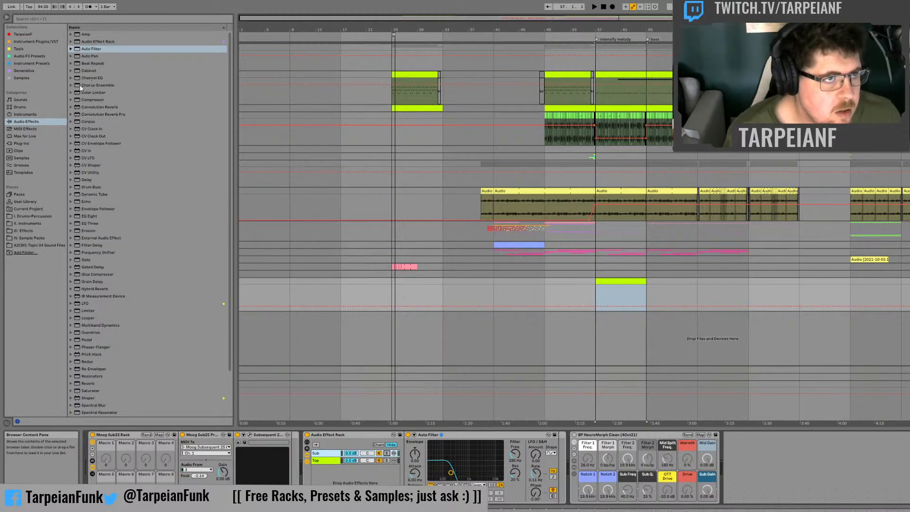
Step: Add a Chorus-Ensemble and place it after the Auto Filter inside the Top chain
{"action": "left_click", "coordinate": [68, 84]}
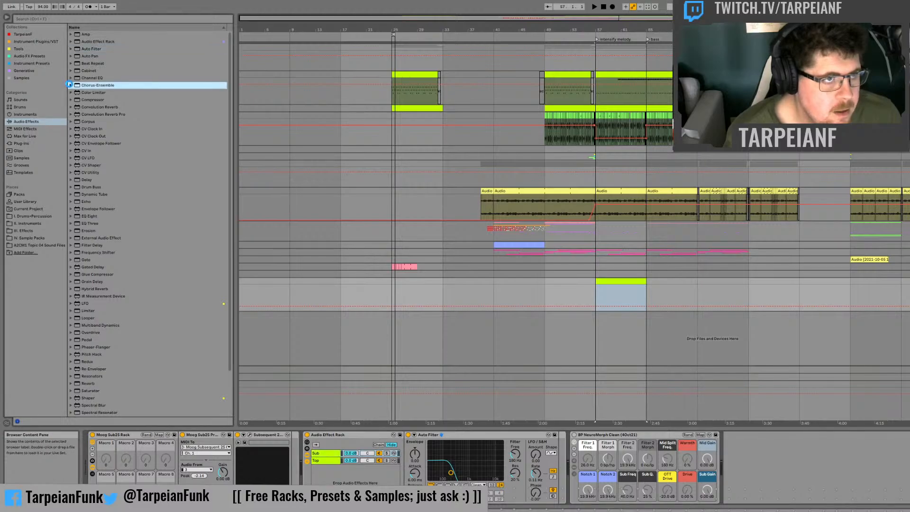
{"action": "double_click", "coordinate": [69, 85]}
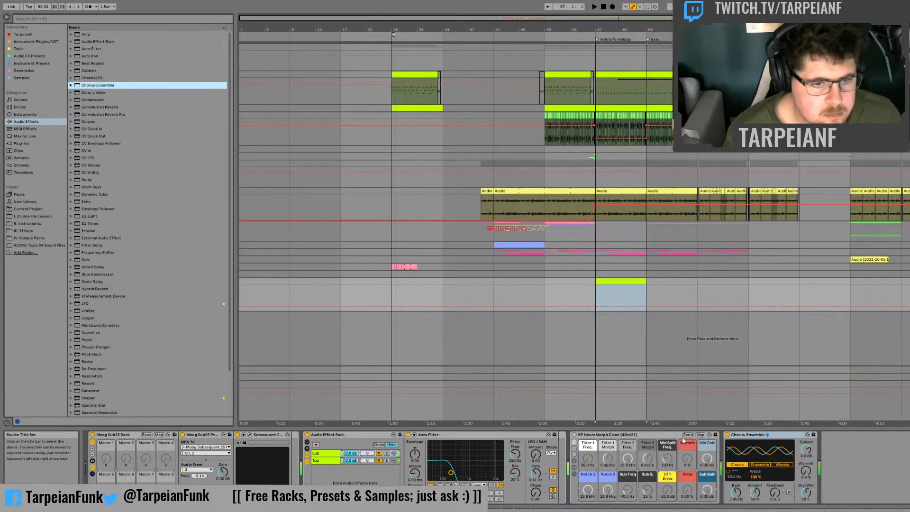
{"action": "left_click", "coordinate": [747, 434]}
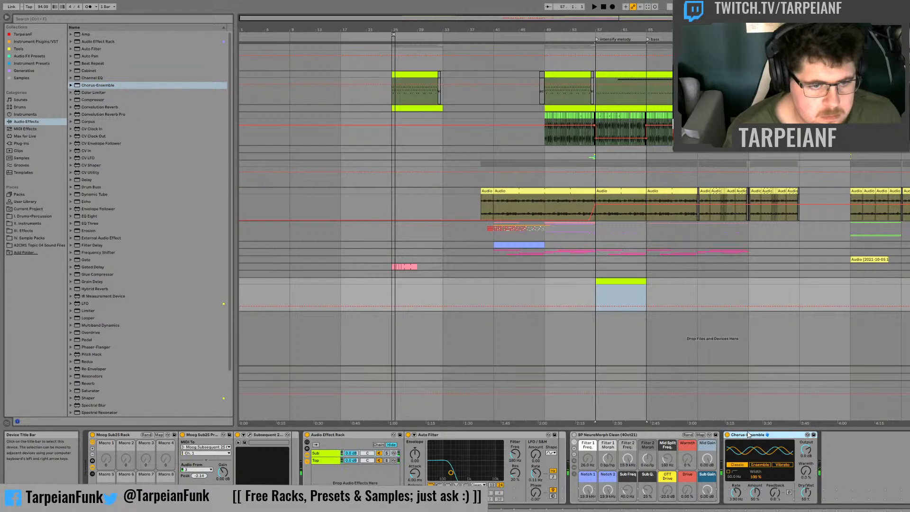
{"action": "left_click", "coordinate": [322, 462]}
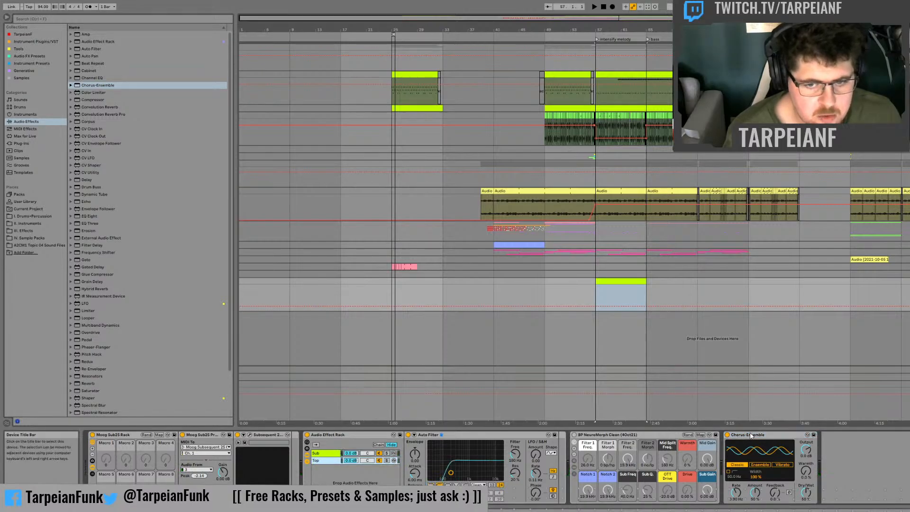
{"action": "left_click_drag", "start_coordinate": [751, 436], "coordinate": [550, 437]}
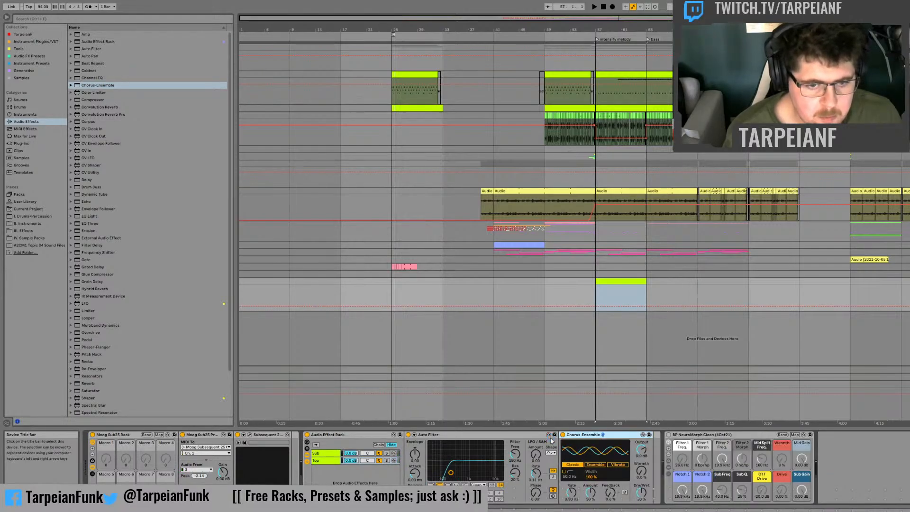
Step: Solo the Top chain and compare its sound with the Chorus-Ensemble bypassed and active
{"action": "left_click", "coordinate": [386, 461]}
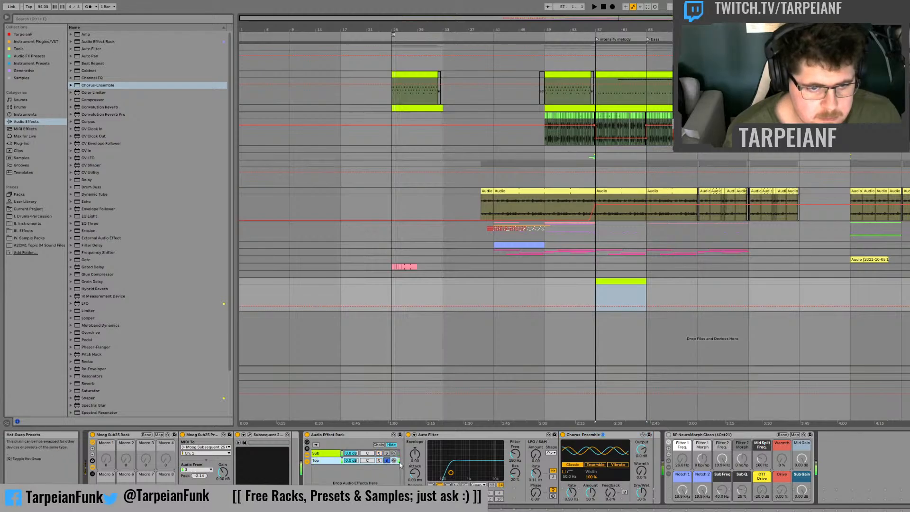
{"action": "left_click", "coordinate": [563, 435]}
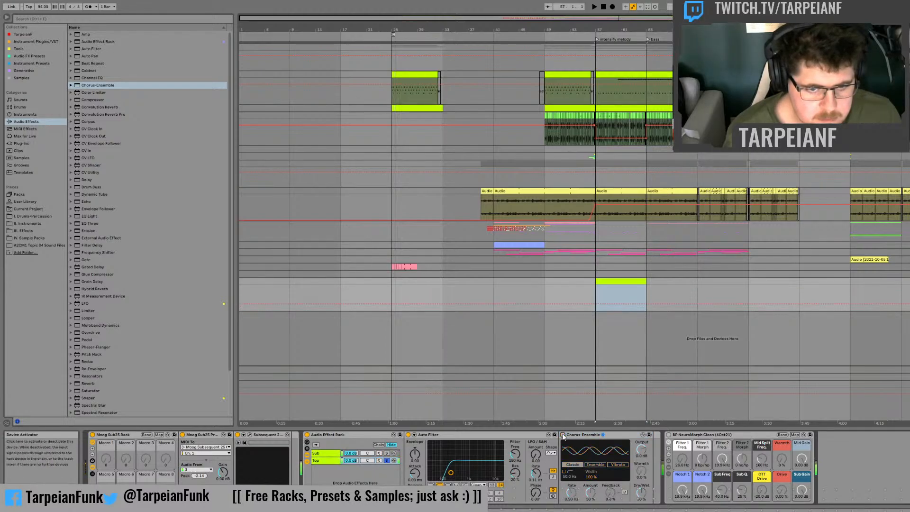
{"action": "left_click", "coordinate": [562, 435]}
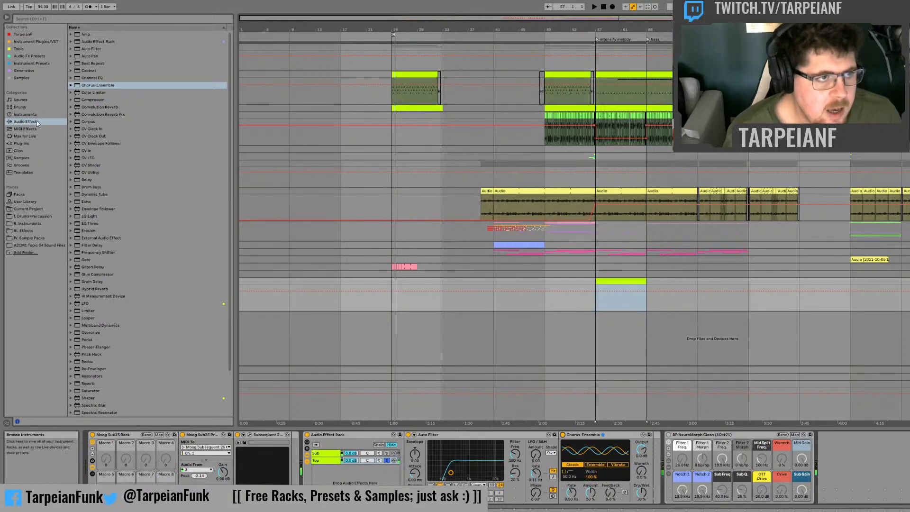
Step: Insert the iZotope Ozone 9 Elements VST after the Chorus-Ensemble in the Top chain, and bypass the chorus
{"action": "left_click", "coordinate": [22, 143]}
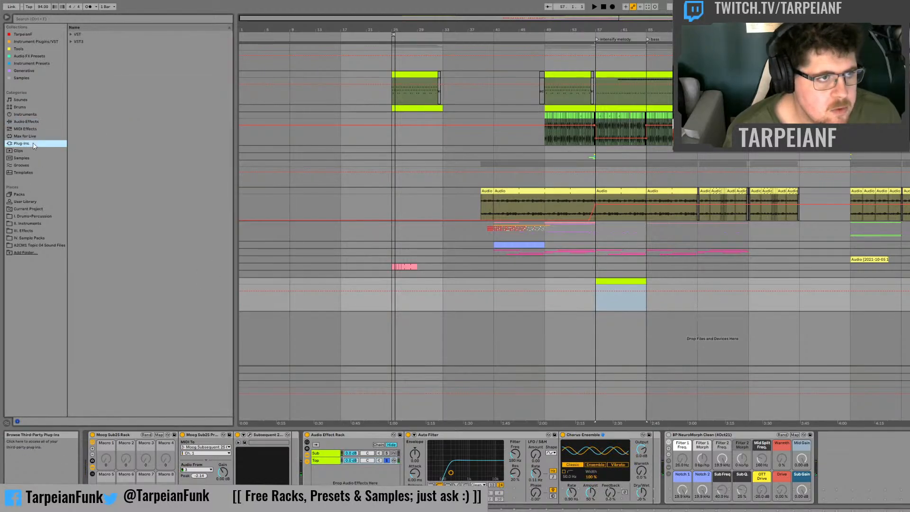
{"action": "left_click", "coordinate": [71, 34]}
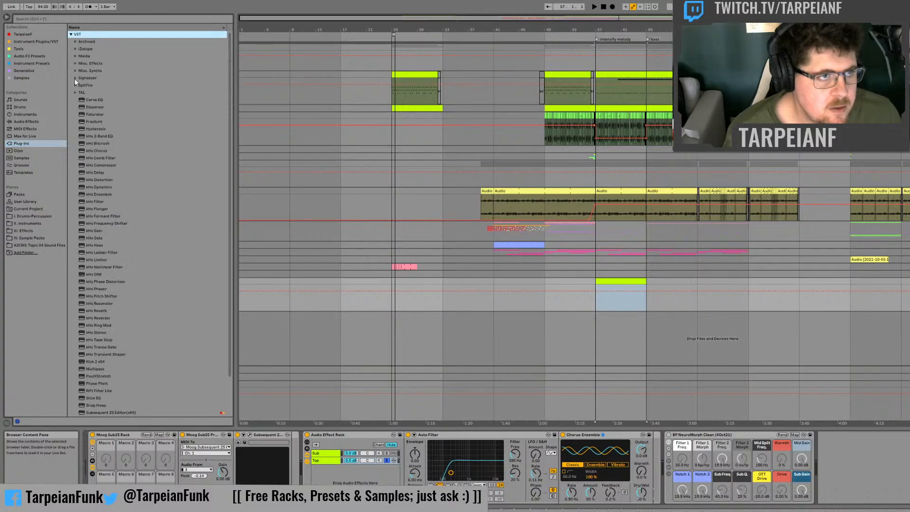
{"action": "left_click", "coordinate": [75, 49]}
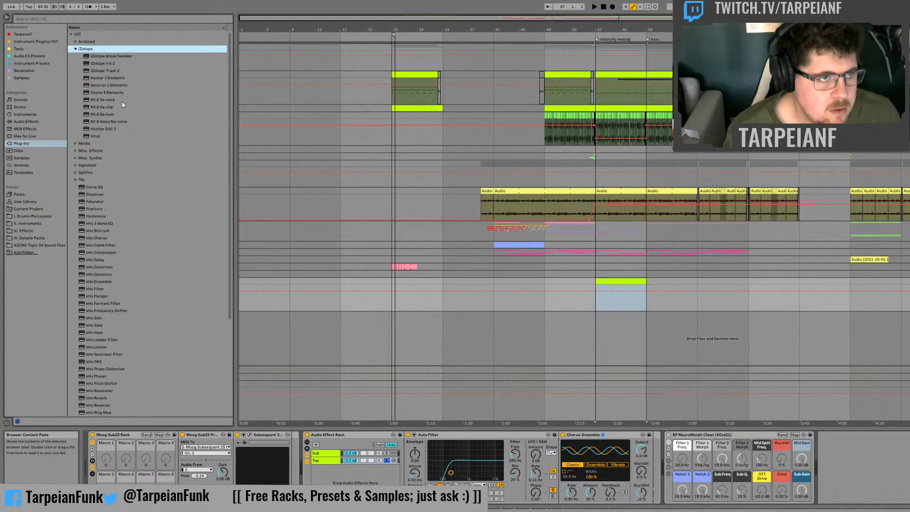
{"action": "left_click_drag", "start_coordinate": [108, 95], "coordinate": [163, 97]}
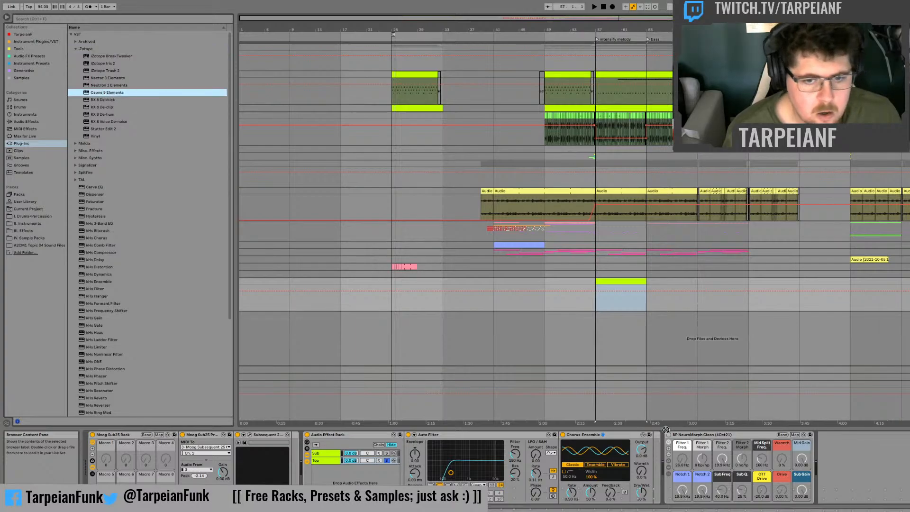
{"action": "left_click_drag", "start_coordinate": [665, 429], "coordinate": [662, 435]}
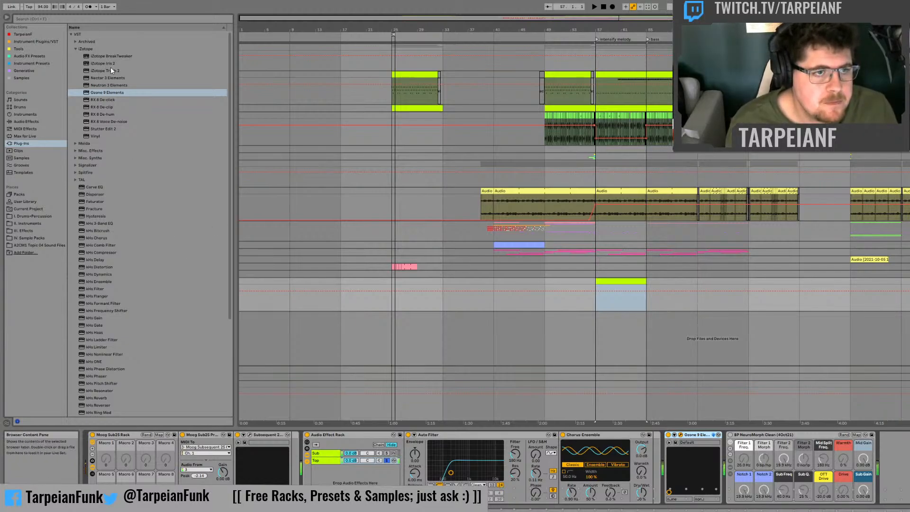
{"action": "left_click", "coordinate": [562, 436]}
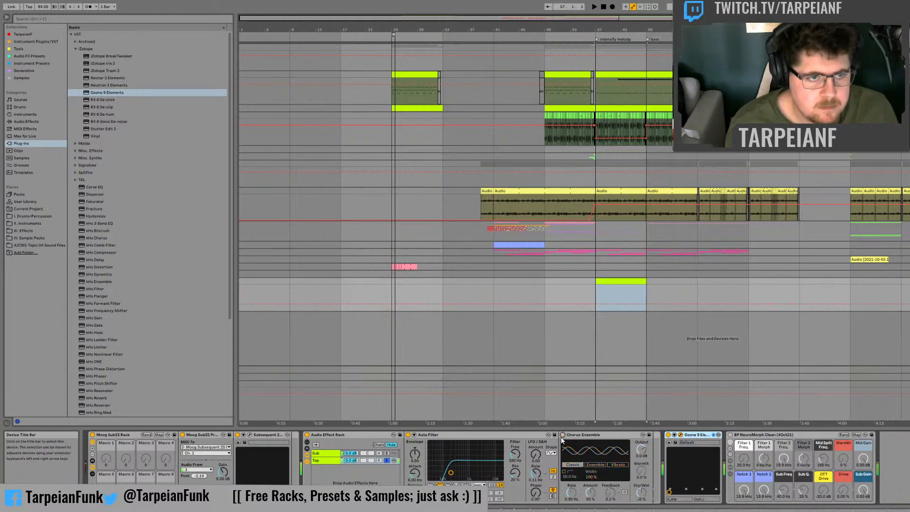
Step: Re-enable the Chorus-Ensemble, adjust its dry/wet mix and rate, switch it to Ensemble mode, and set the amount to 71%
{"action": "left_click", "coordinate": [562, 436]}
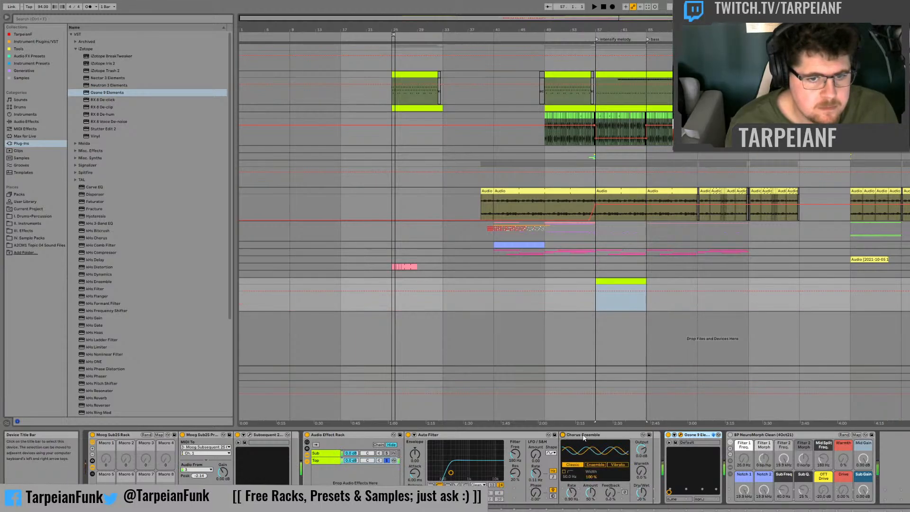
{"action": "left_click_drag", "start_coordinate": [641, 493], "coordinate": [642, 455]}
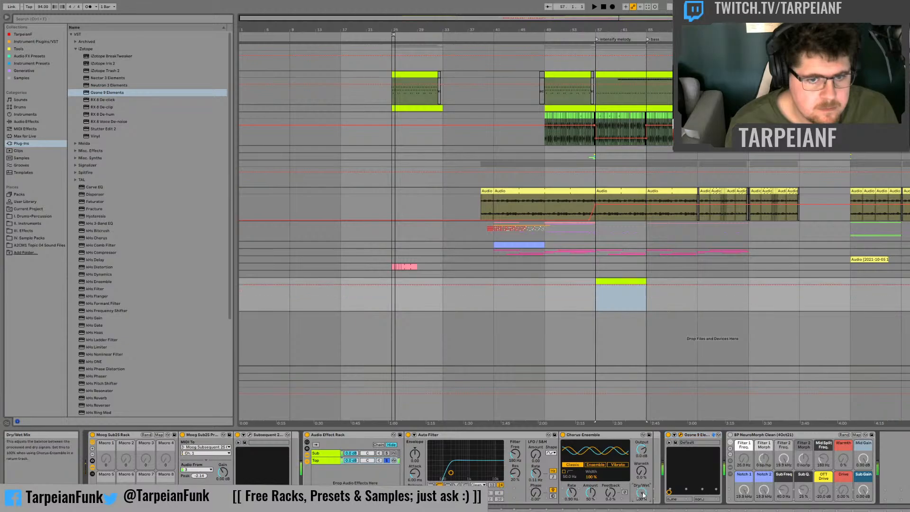
{"action": "left_click_drag", "start_coordinate": [571, 493], "coordinate": [571, 507]}
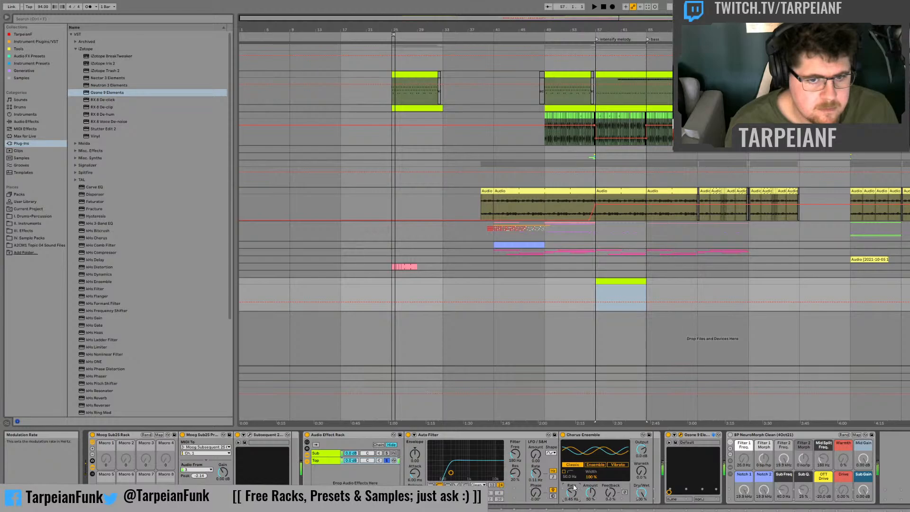
{"action": "left_click", "coordinate": [562, 435]}
{"action": "left_click", "coordinate": [562, 435]}
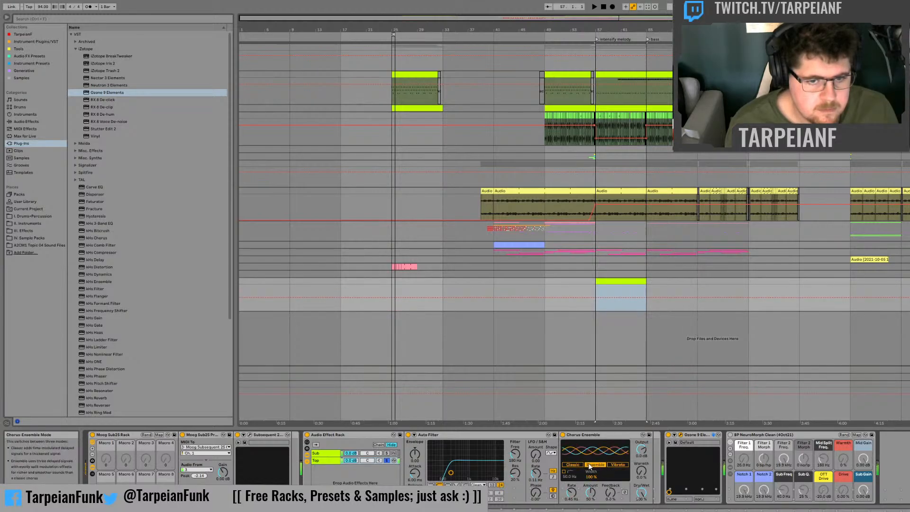
{"action": "mouse_move", "coordinate": [591, 494]}
{"action": "left_mouse_down"}
{"action": "mouse_move", "coordinate": [591, 479]}
{"action": "mouse_move", "coordinate": [590, 488]}
{"action": "left_mouse_up"}
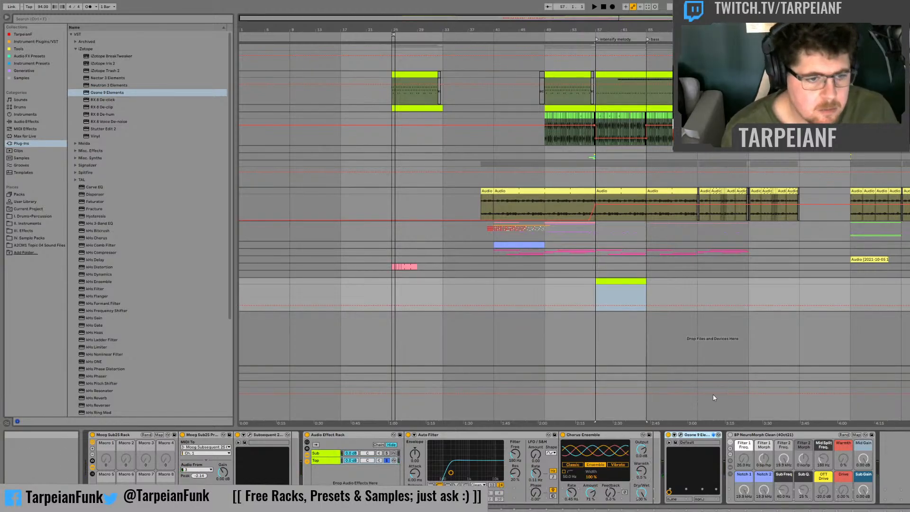
Step: Delete Ozone 9 Elements from the Top chain and take the chain out of solo
{"action": "key", "text": "Delete"}
{"action": "left_click", "coordinate": [386, 458]}
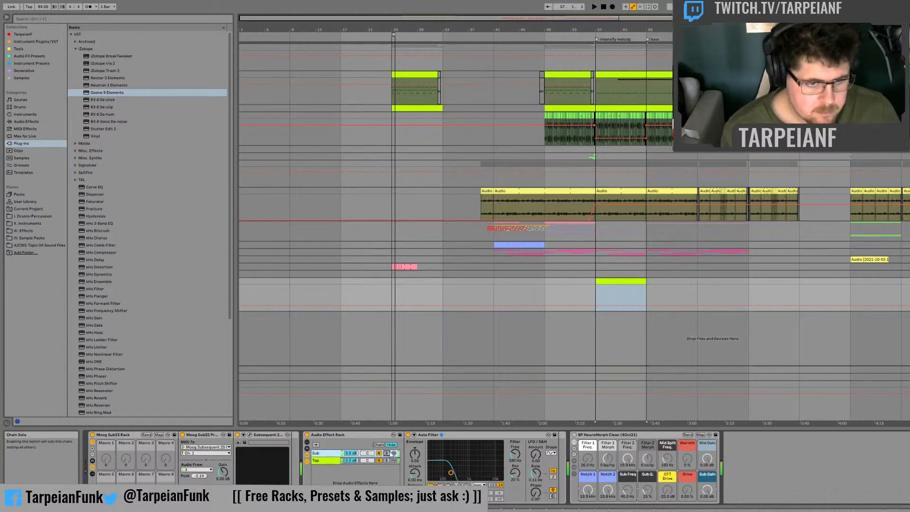
{"action": "left_click", "coordinate": [326, 461]}
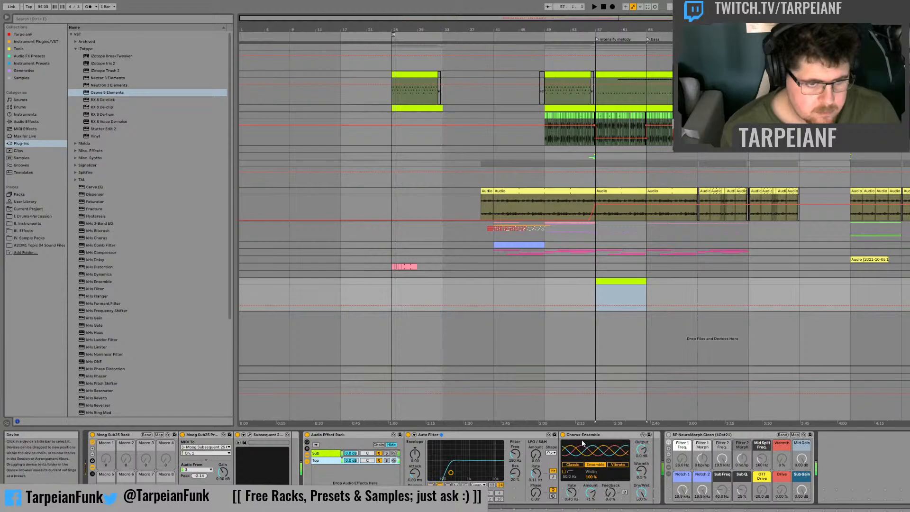
Step: Compare the Top chain with the Chorus-Ensemble bypassed and active, and fine-tune the chorus's dry/wet mix
{"action": "left_click", "coordinate": [563, 435]}
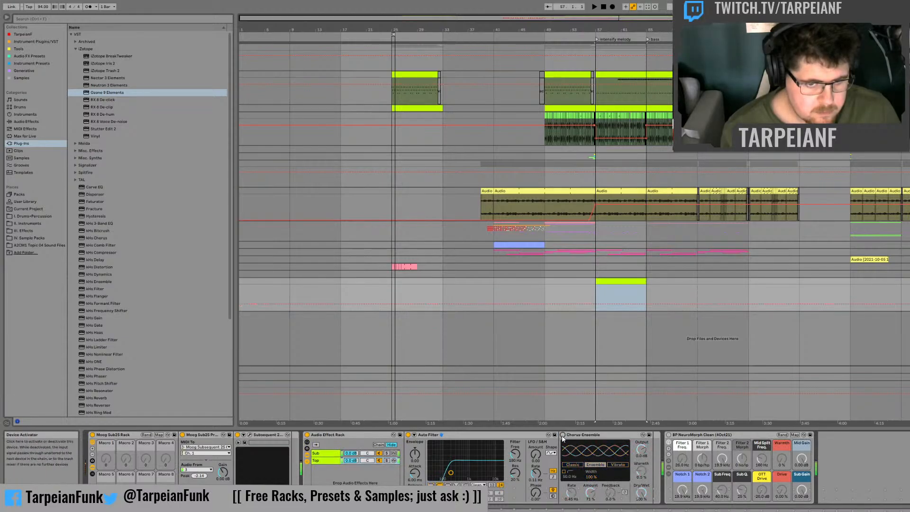
{"action": "left_click", "coordinate": [562, 436]}
{"action": "left_click_drag", "start_coordinate": [643, 493], "coordinate": [644, 502]}
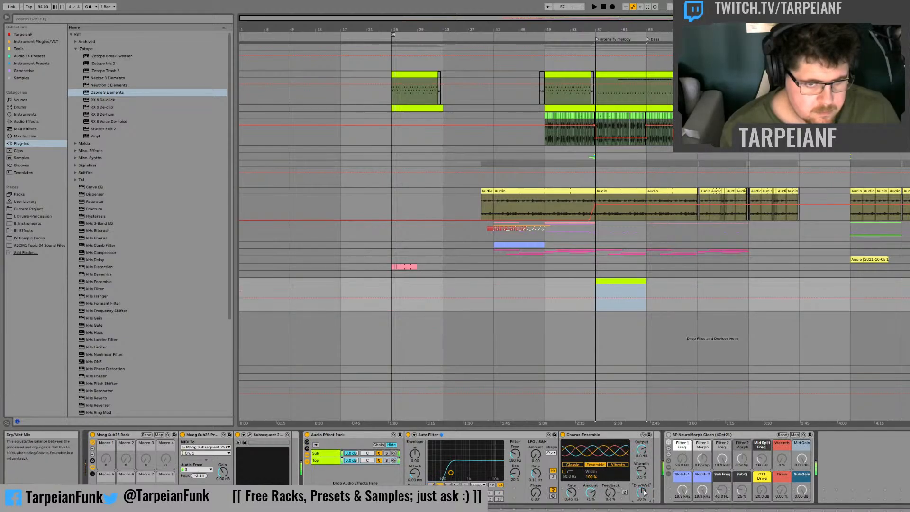
Step: Open the bar 57 MIDI clip, draw a D#1 note from the second sixteenth up to beat 1.2, and play it back
{"action": "double_click", "coordinate": [620, 281]}
{"action": "scroll", "coordinate": [277, 450], "scroll_direction": "down", "scroll_amount": 6}
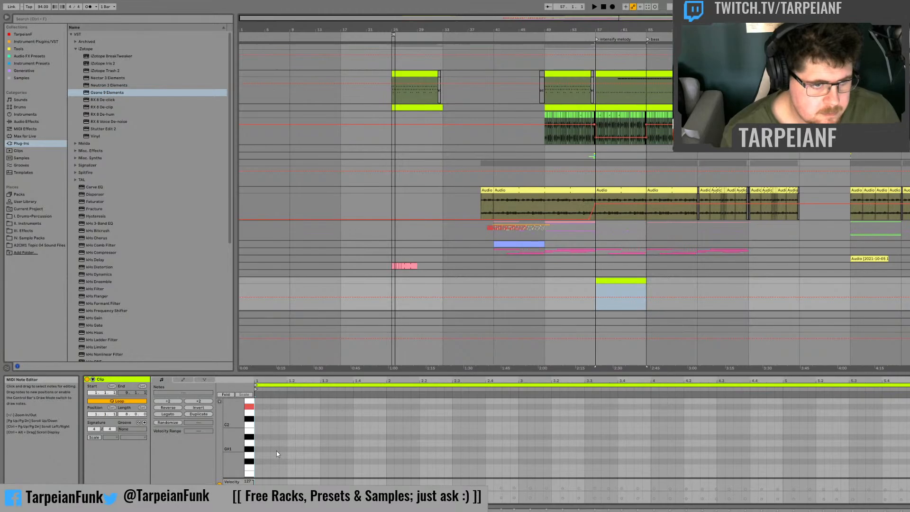
{"action": "scroll", "coordinate": [273, 441], "scroll_direction": "down", "scroll_amount": 3}
{"action": "scroll", "coordinate": [266, 451], "scroll_direction": "down", "scroll_amount": 1}
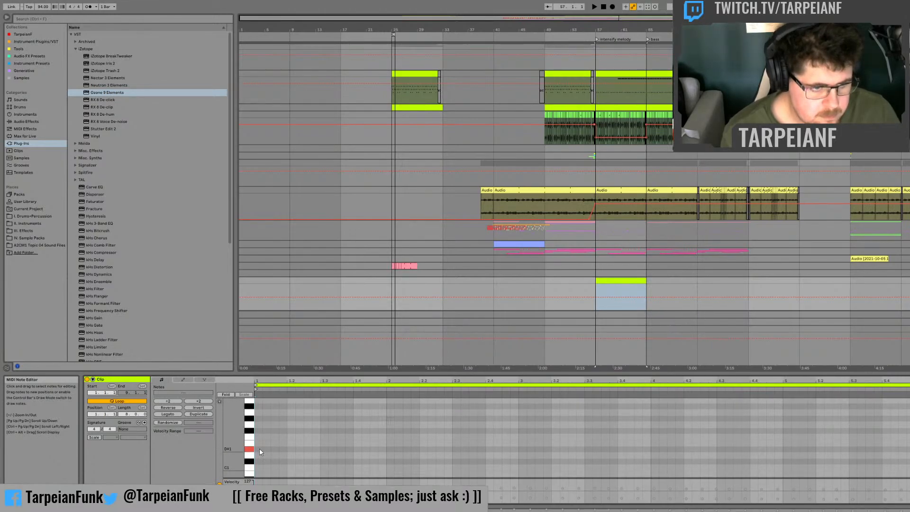
{"action": "double_click", "coordinate": [268, 450]}
{"action": "key", "text": "space"}
{"action": "mouse_move", "coordinate": [270, 450]}
{"action": "left_mouse_down"}
{"action": "mouse_move", "coordinate": [297, 450]}
{"action": "mouse_move", "coordinate": [287, 449]}
{"action": "left_mouse_up"}
{"action": "key", "text": "space"}
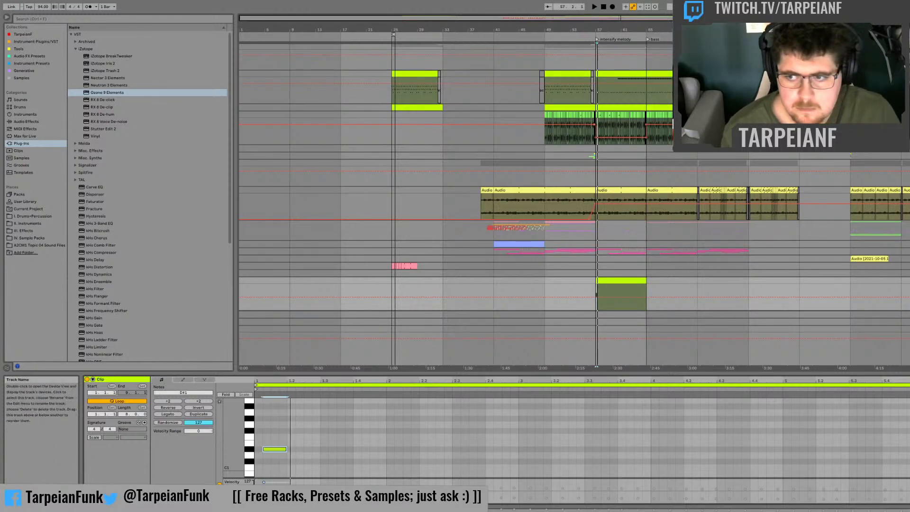
Step: Add a second D#1 note starting halfway between beats 1.2 and 1.3, and audition the pattern from the clip's start
{"action": "key", "text": "shift+Tab"}
{"action": "left_click", "coordinate": [611, 280]}
{"action": "double_click", "coordinate": [611, 281]}
{"action": "key", "text": "space"}
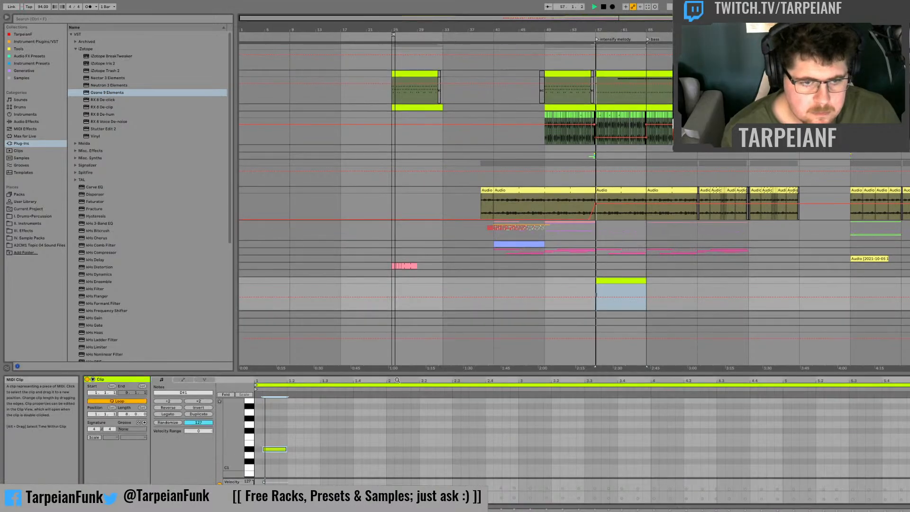
{"action": "key", "text": "space"}
{"action": "double_click", "coordinate": [306, 449]}
{"action": "key", "text": "space"}
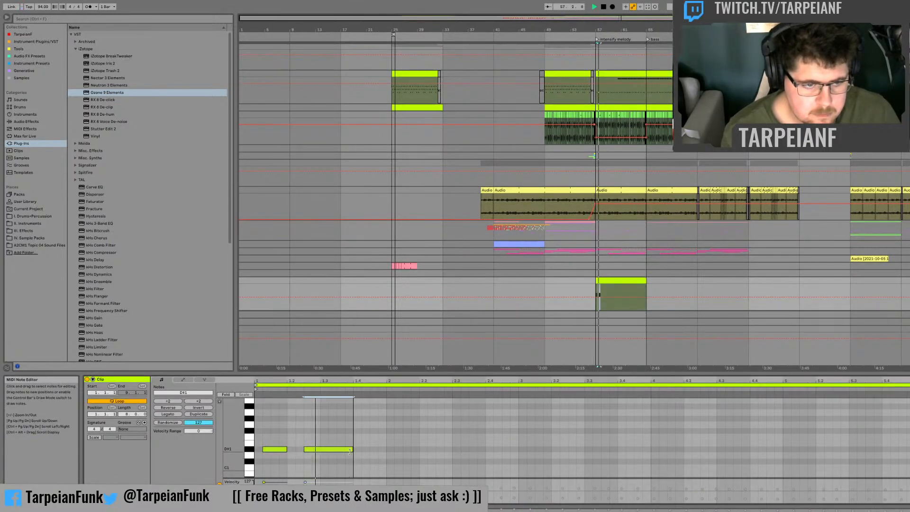
Step: Add a D#2 note at beat 1.3, lengthen it to about an eighth, and audition it
{"action": "scroll", "coordinate": [334, 423], "scroll_direction": "up", "scroll_amount": 3}
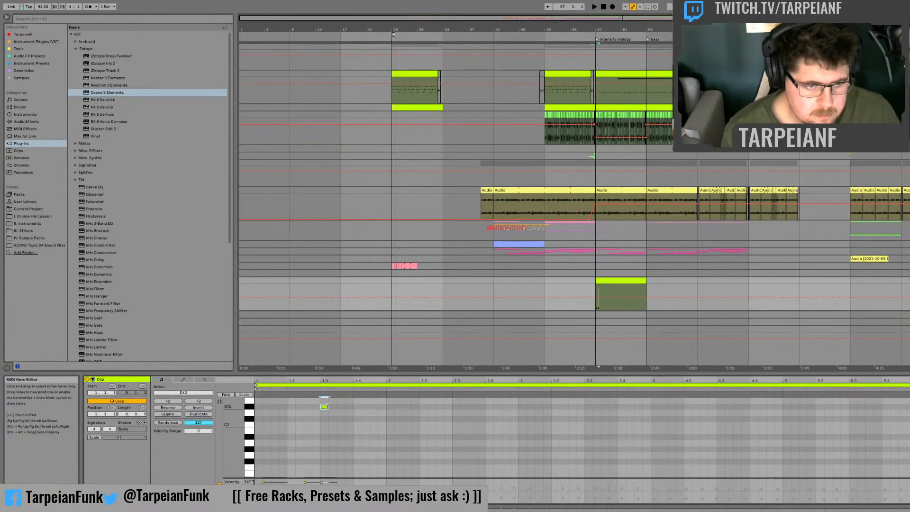
{"action": "key", "text": "space"}
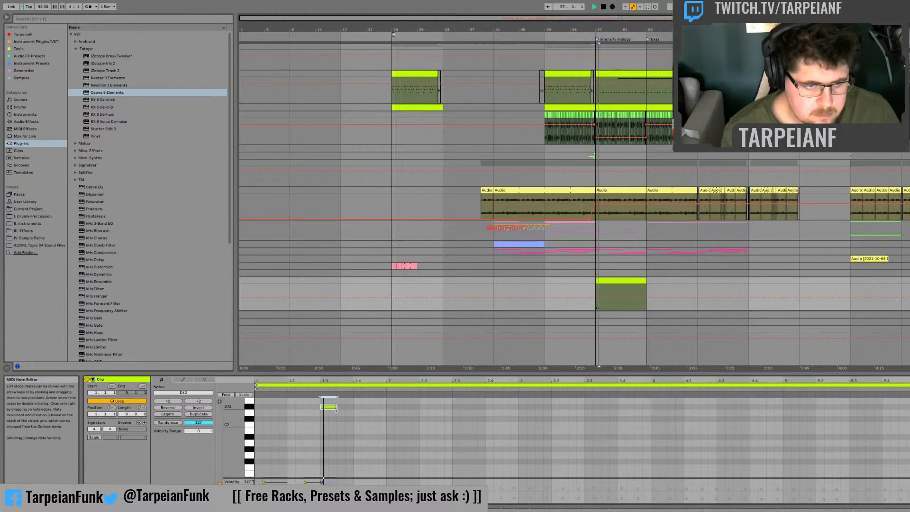
{"action": "scroll", "coordinate": [342, 425], "scroll_direction": "up", "scroll_amount": 3}
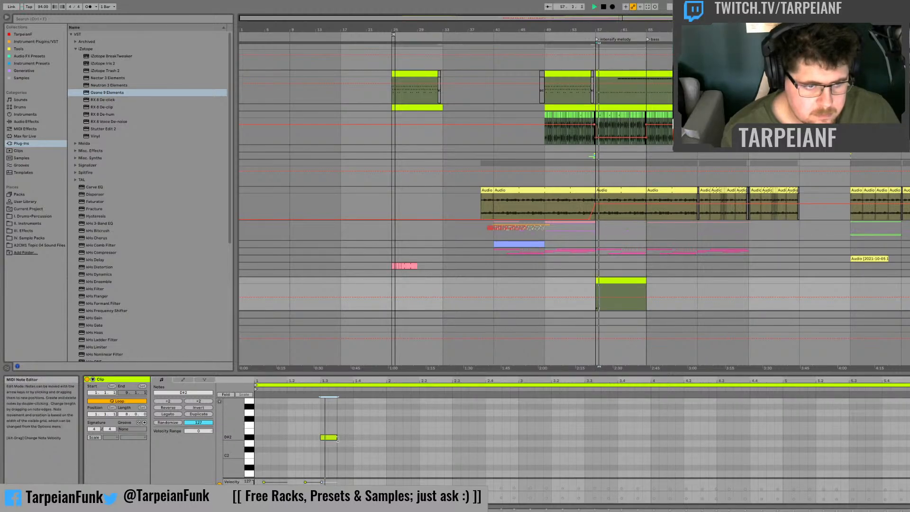
Step: Add a one-beat F#1 note starting halfway through beat 1.3, followed by an eighth-long E1 note ending at bar 2
{"action": "scroll", "coordinate": [341, 441], "scroll_direction": "down", "scroll_amount": 4}
{"action": "double_click", "coordinate": [341, 472]}
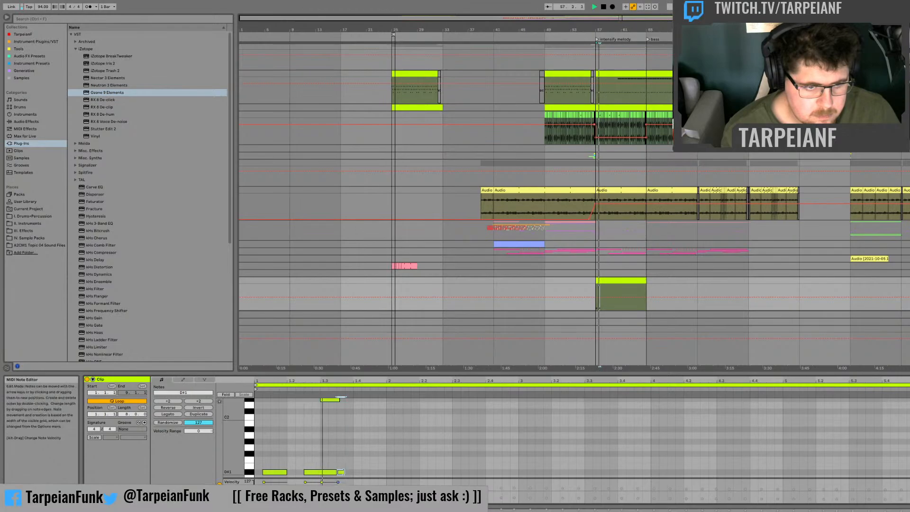
{"action": "left_click_drag", "start_coordinate": [343, 473], "coordinate": [352, 455]}
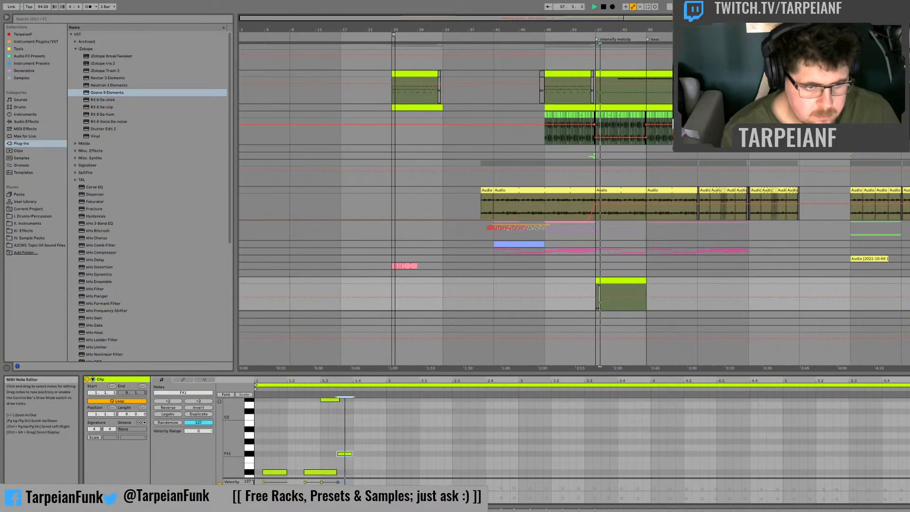
{"action": "double_click", "coordinate": [375, 466]}
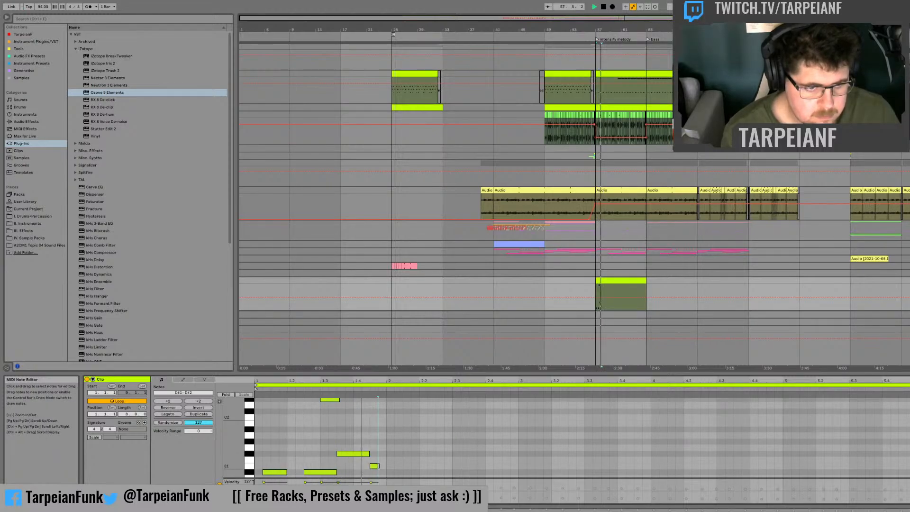
{"action": "left_click_drag", "start_coordinate": [377, 466], "coordinate": [389, 468]}
Step: Add F#2 notes one sixteenth after beat 1.4 and after bar 2, plus an eighth-long F#1 note at bar 2
{"action": "scroll", "coordinate": [376, 445], "scroll_direction": "up", "scroll_amount": 3}
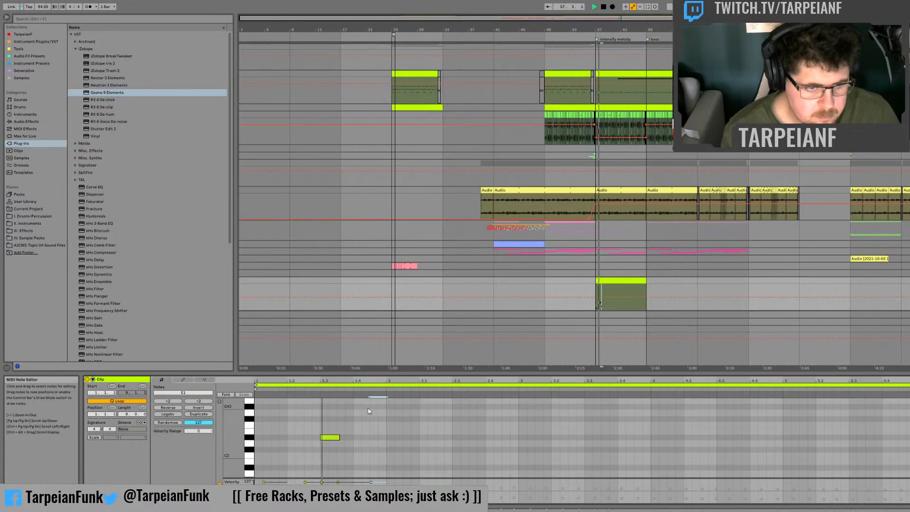
{"action": "double_click", "coordinate": [366, 425]}
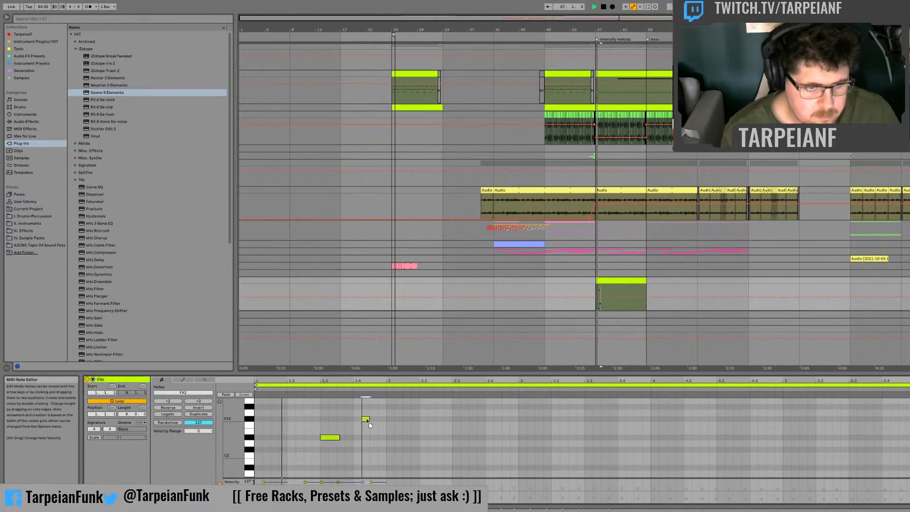
{"action": "scroll", "coordinate": [388, 444], "scroll_direction": "down", "scroll_amount": 3}
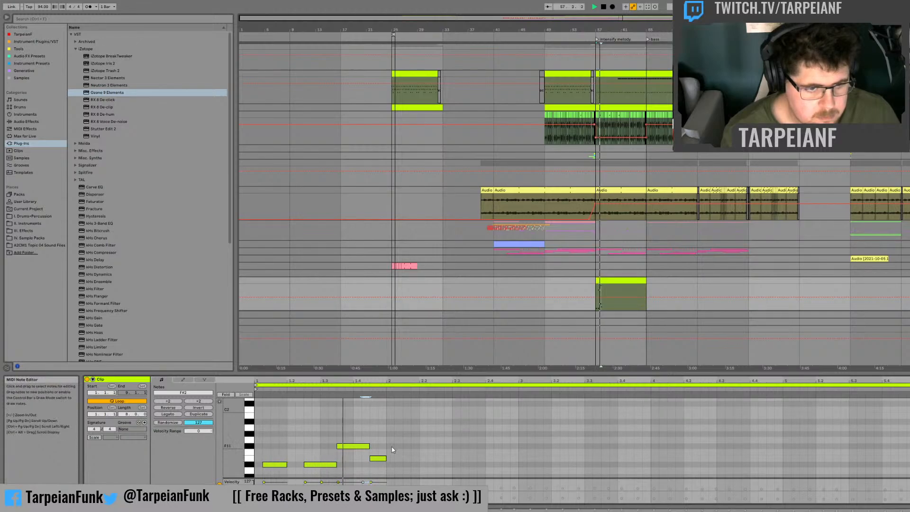
{"action": "scroll", "coordinate": [401, 458], "scroll_direction": "up", "scroll_amount": 3}
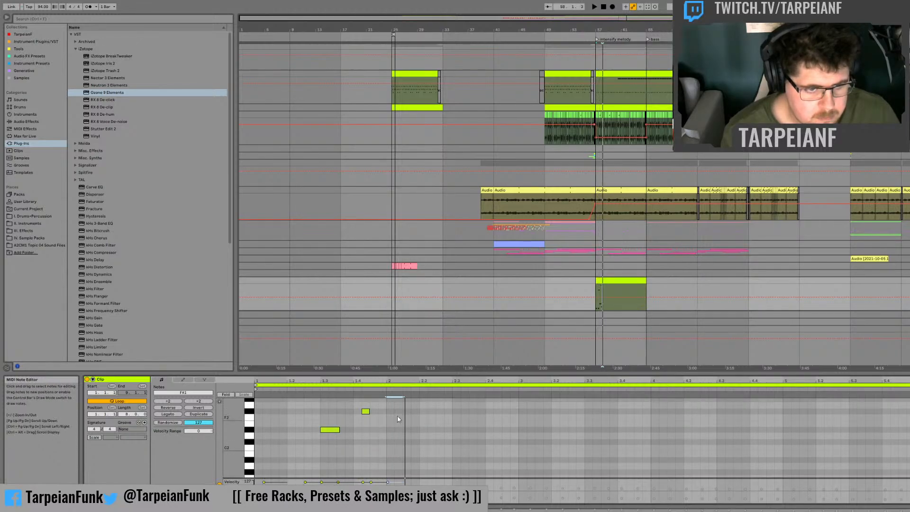
{"action": "left_click_drag", "start_coordinate": [401, 413], "coordinate": [406, 413]}
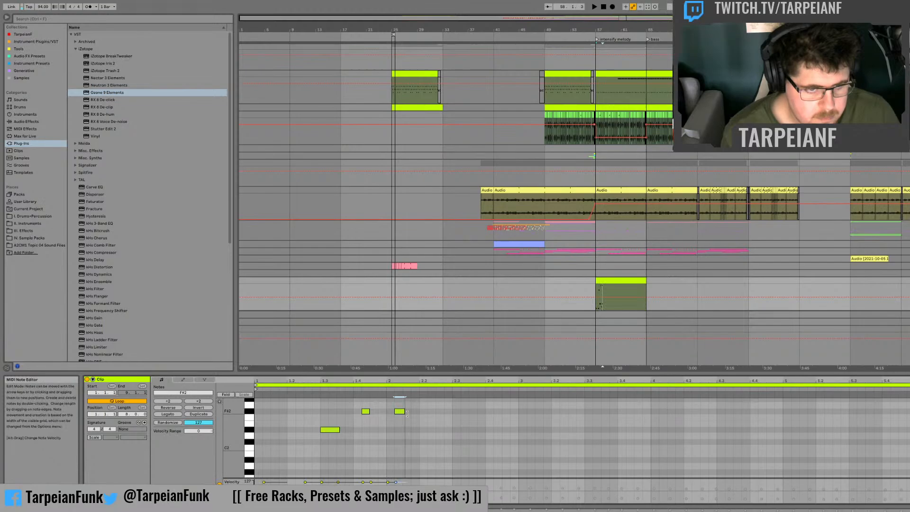
Step: Add another eighth-long F#1 note directly after the one at bar 2 and play the pattern back
{"action": "scroll", "coordinate": [411, 427], "scroll_direction": "down", "scroll_amount": 3}
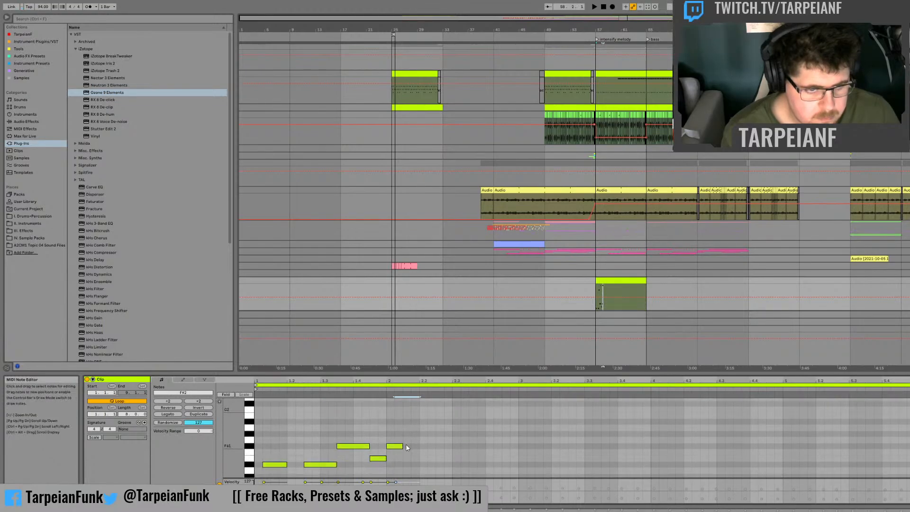
{"action": "double_click", "coordinate": [407, 446]}
{"action": "key", "text": "space"}
{"action": "left_click_drag", "start_coordinate": [413, 446], "coordinate": [419, 446]}
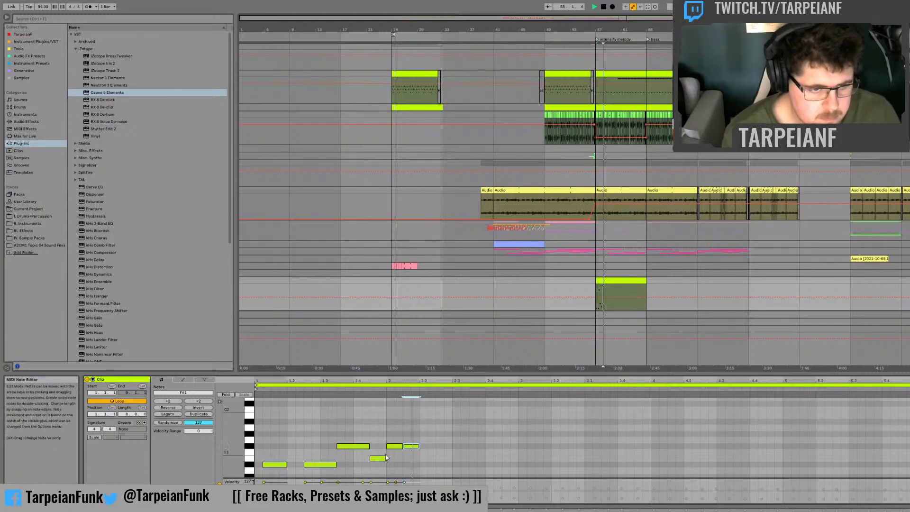
{"action": "key", "text": "space"}
Step: Choose the clip's MIDI Ctrl Pitch Bend envelope, draw a full-height spike falling to zero at its start, and audition it
{"action": "left_click", "coordinate": [183, 379]}
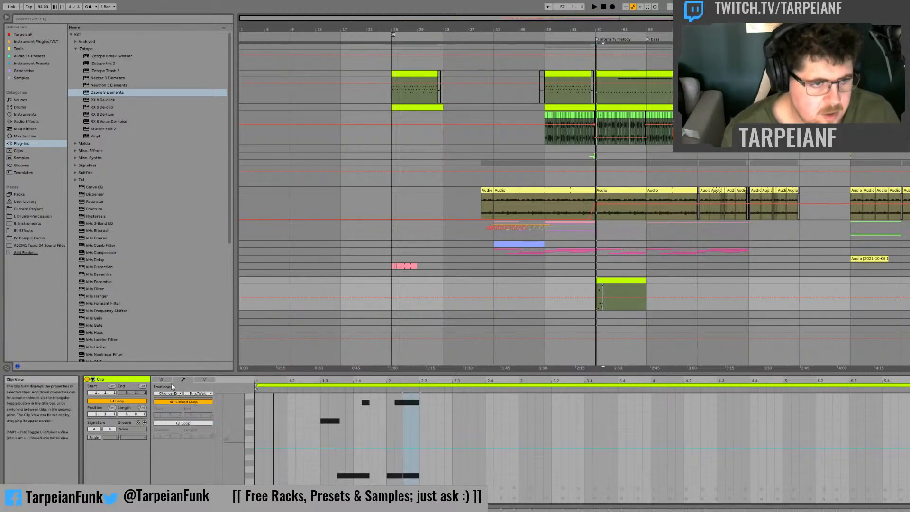
{"action": "left_click", "coordinate": [192, 84]}
{"action": "left_click", "coordinate": [310, 429]}
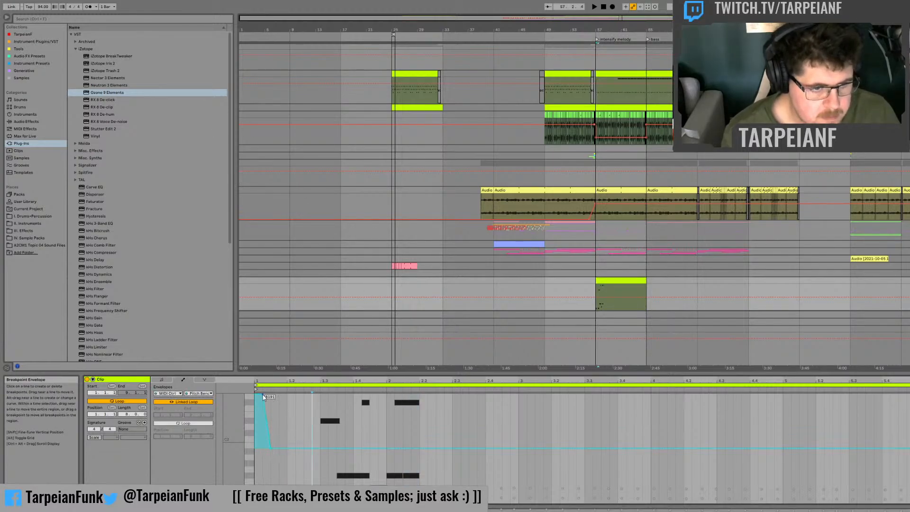
{"action": "key", "text": "space"}
Step: Reshape the falling slope of the opening pitch-bend spike into a curve and audition it
{"action": "key", "text": "space"}
{"action": "key", "text": "space"}
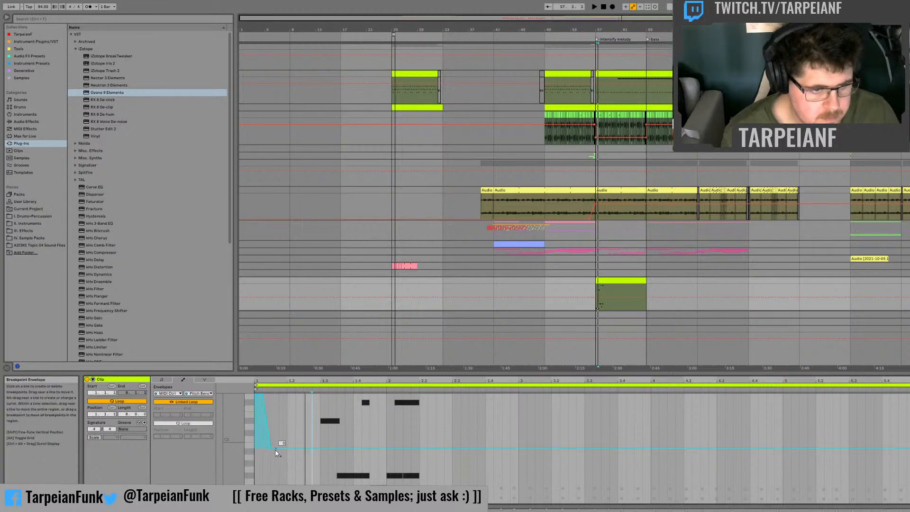
{"action": "left_click_drag", "start_coordinate": [272, 448], "coordinate": [271, 431]}
{"action": "key", "text": "space"}
{"action": "key", "text": "space"}
{"action": "key", "text": "space"}
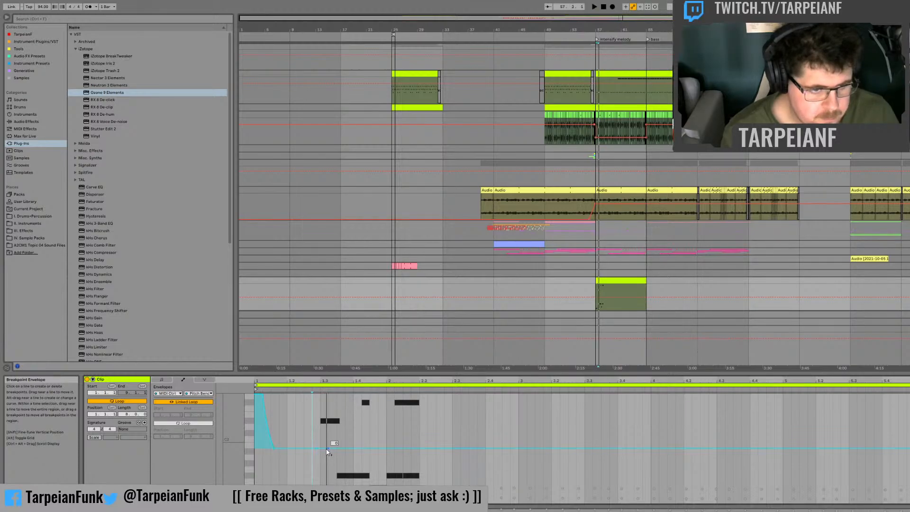
Step: Draw pitch-bend spikes at the D#2 note and both F#2 notes, widening the base of the one after beat 1.4
{"action": "left_click_drag", "start_coordinate": [321, 448], "coordinate": [321, 414]}
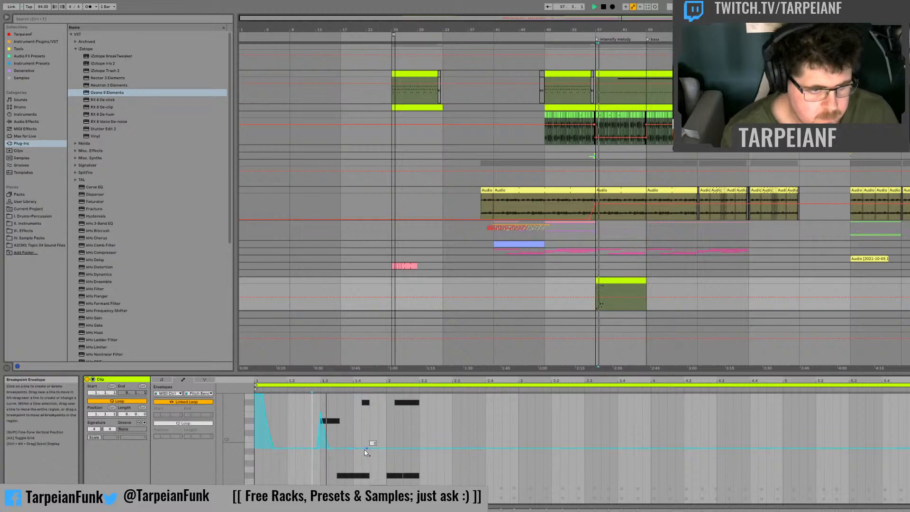
{"action": "left_click_drag", "start_coordinate": [363, 449], "coordinate": [362, 394]}
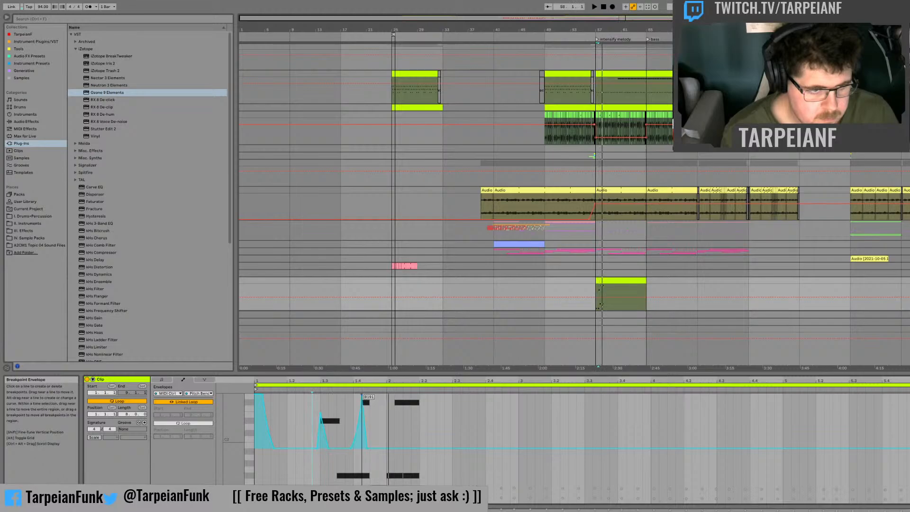
{"action": "left_click", "coordinate": [375, 448]}
{"action": "left_click", "coordinate": [367, 448]}
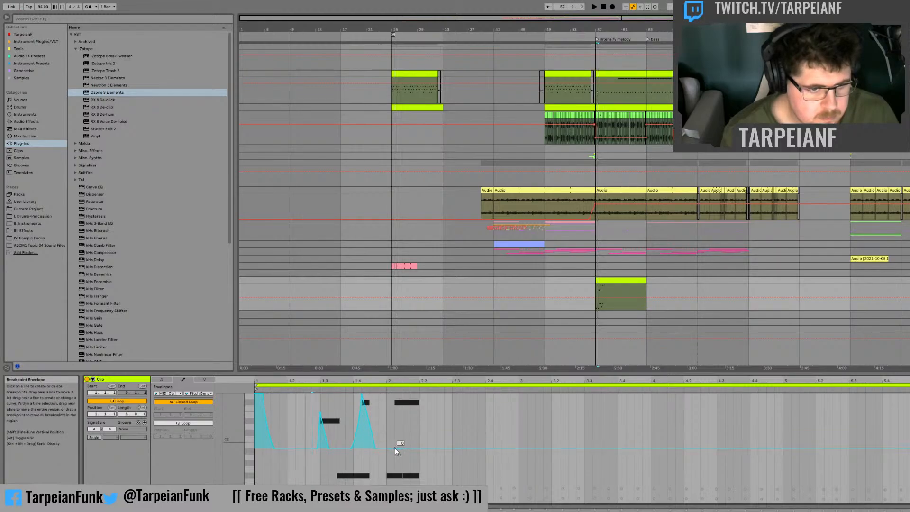
{"action": "left_click_drag", "start_coordinate": [395, 448], "coordinate": [394, 394]}
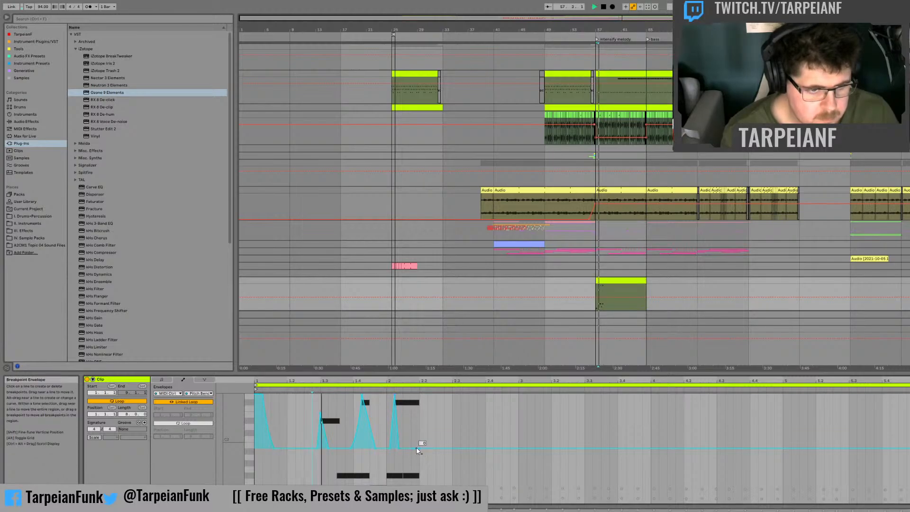
{"action": "left_click_drag", "start_coordinate": [416, 447], "coordinate": [414, 442]}
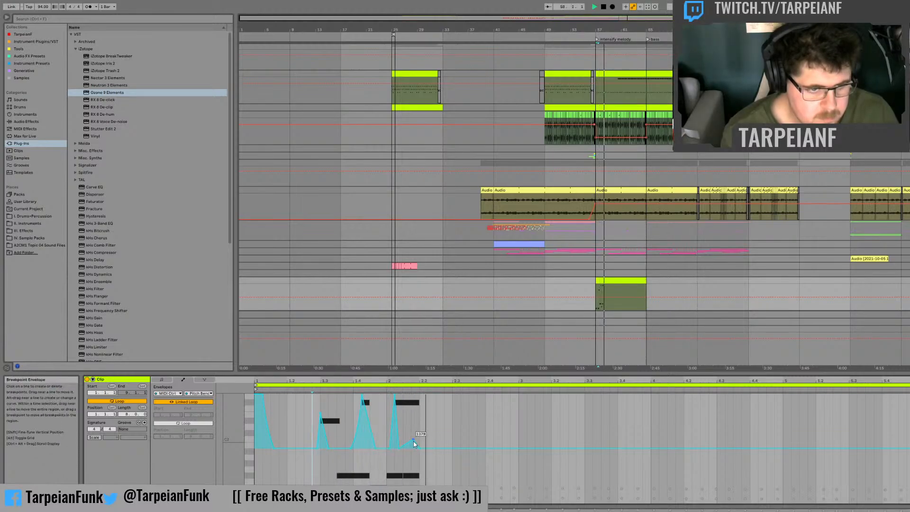
{"action": "key", "text": "ctrl+z"}
{"action": "key", "text": "space"}
{"action": "key", "text": "space"}
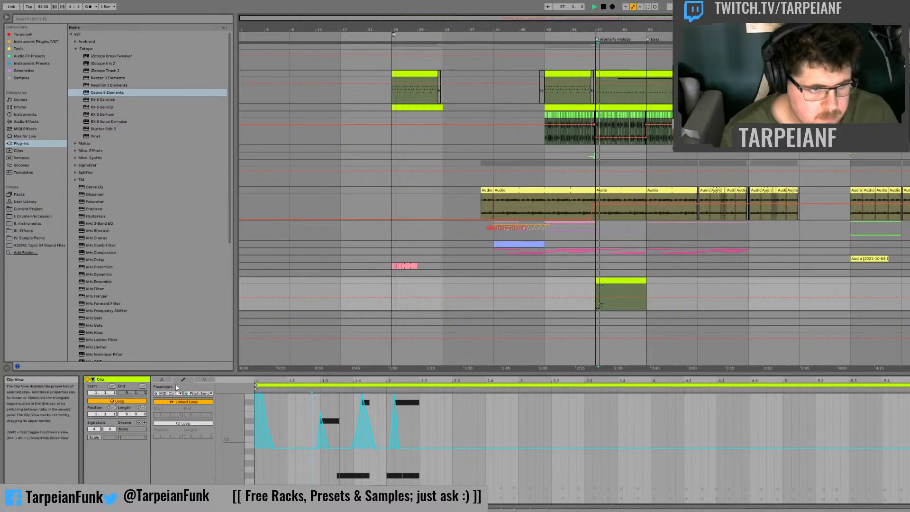
Step: Add an eighth-long E1 note at beat 2.2, followed directly by a D#1 note lengthened to five sixteenths
{"action": "left_click", "coordinate": [161, 379]}
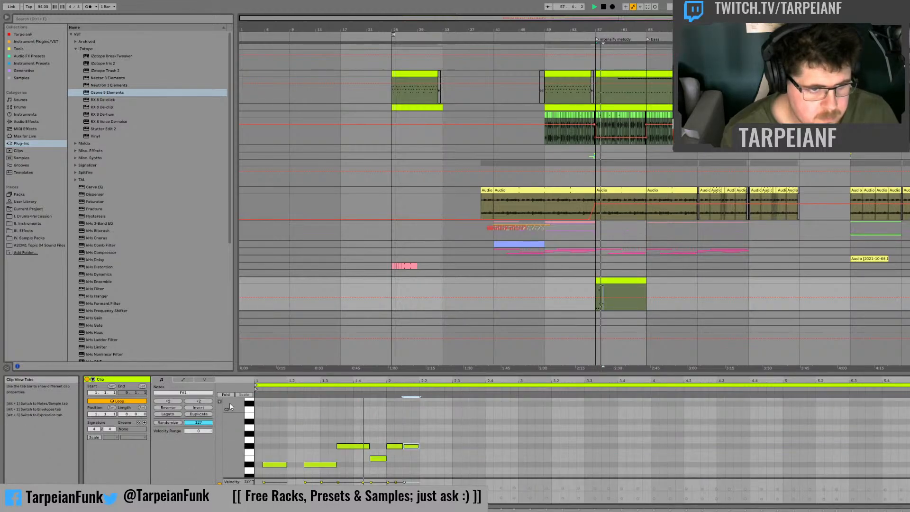
{"action": "double_click", "coordinate": [425, 459]}
{"action": "left_click_drag", "start_coordinate": [429, 458], "coordinate": [451, 465]}
{"action": "left_click", "coordinate": [439, 465]}
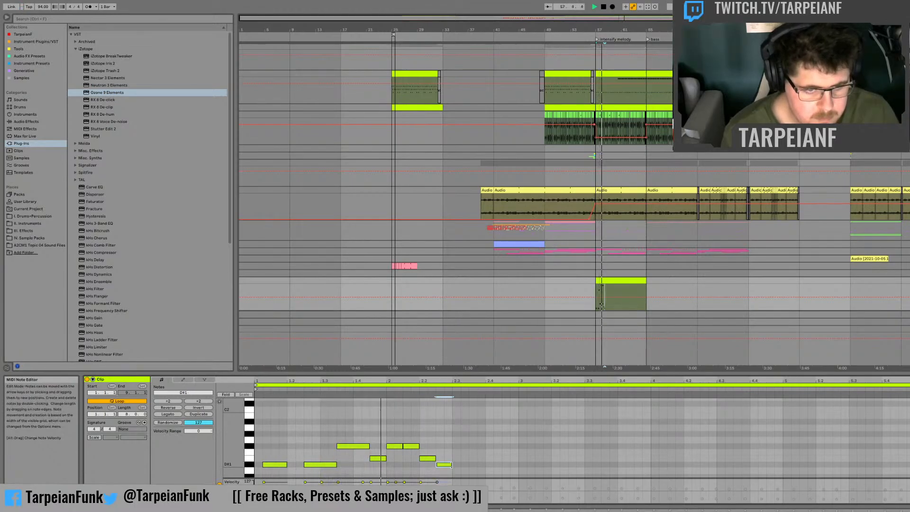
{"action": "left_click", "coordinate": [455, 471]}
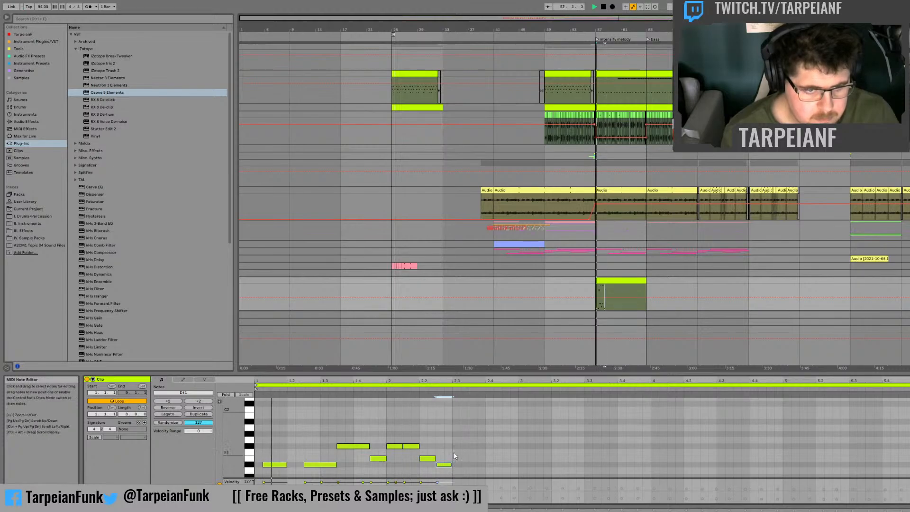
{"action": "left_click_drag", "start_coordinate": [450, 464], "coordinate": [459, 465]}
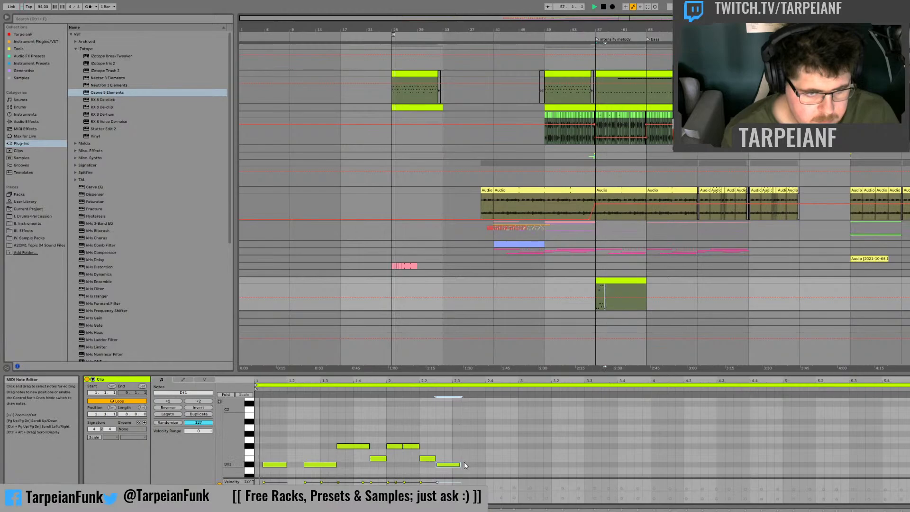
{"action": "left_click_drag", "start_coordinate": [461, 464], "coordinate": [477, 465]}
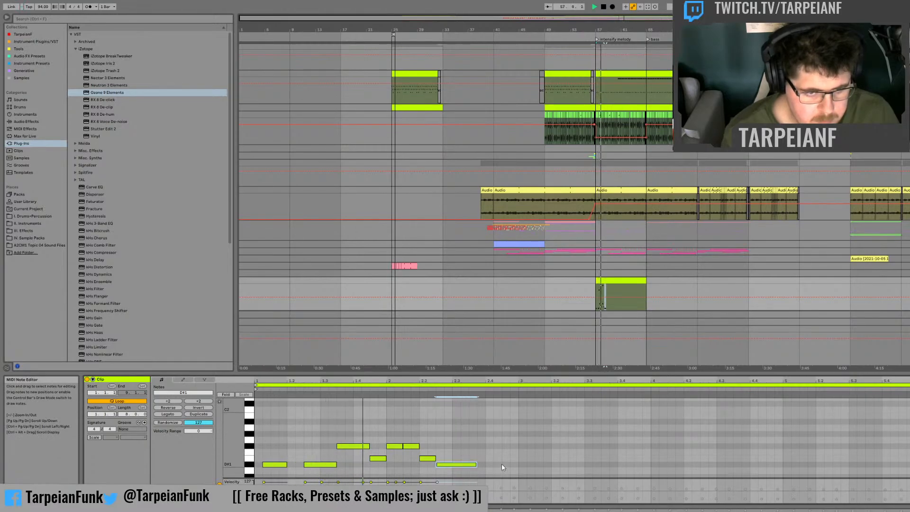
Step: Add an eighth-long D#1 note at the end of bar 2, finishing at bar 3
{"action": "left_click", "coordinate": [501, 466]}
{"action": "double_click", "coordinate": [505, 465]}
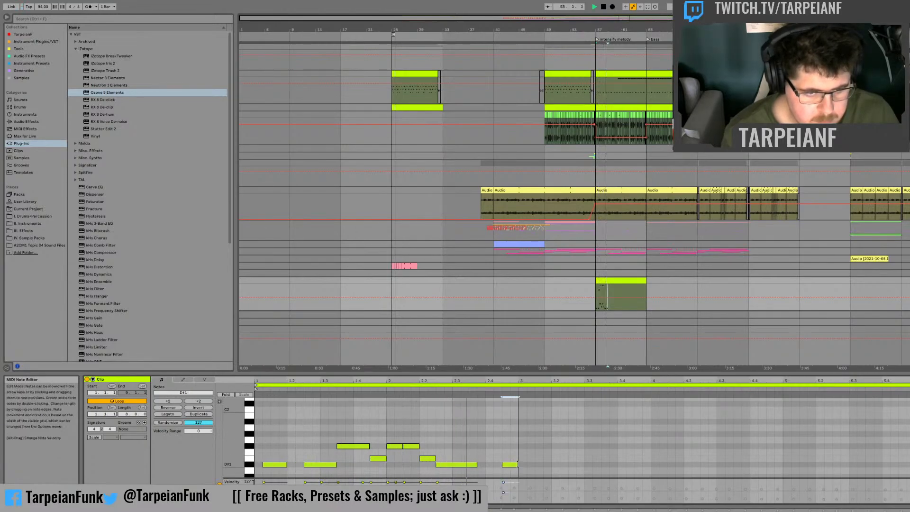
{"action": "left_click_drag", "start_coordinate": [509, 465], "coordinate": [518, 465]}
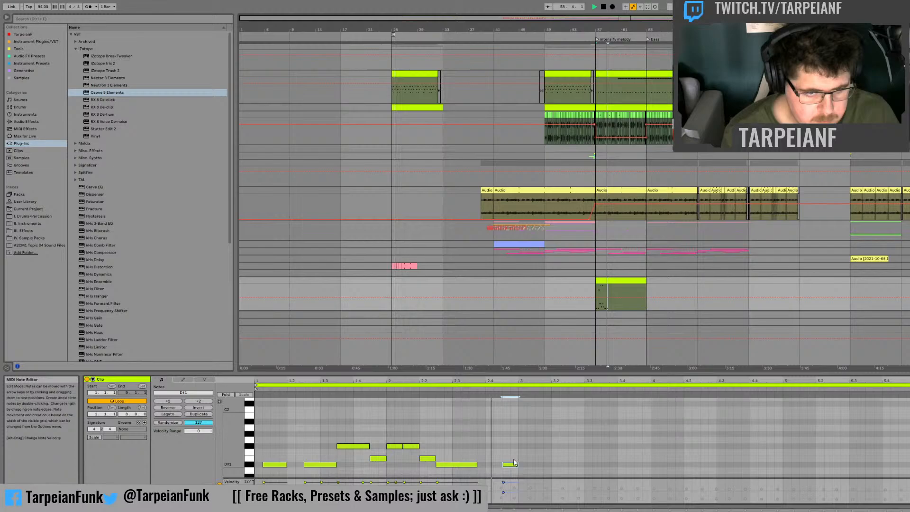
Step: Draw a full-height pitch-bend spike at beat 2.3 with a curved fall to zero, and audition it
{"action": "left_click", "coordinate": [183, 379]}
{"action": "left_click", "coordinate": [427, 418]}
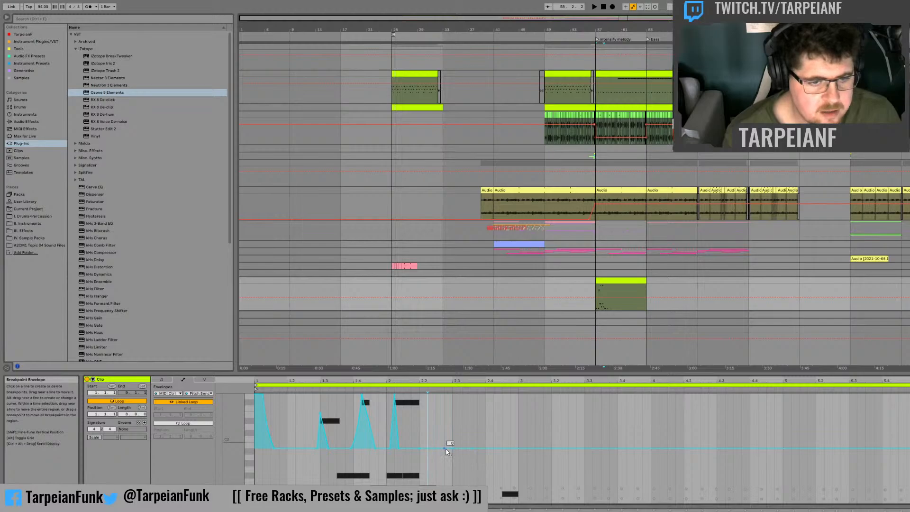
{"action": "left_click_drag", "start_coordinate": [451, 447], "coordinate": [453, 394]}
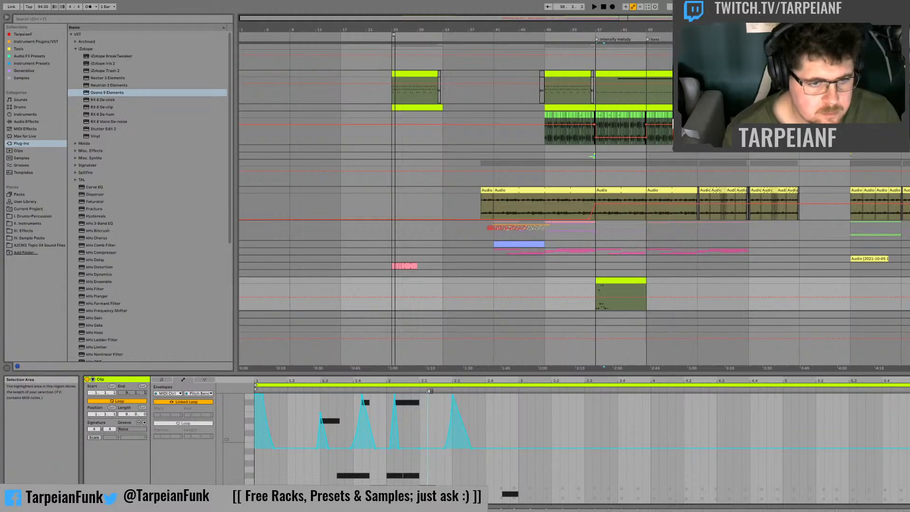
{"action": "key", "text": "space"}
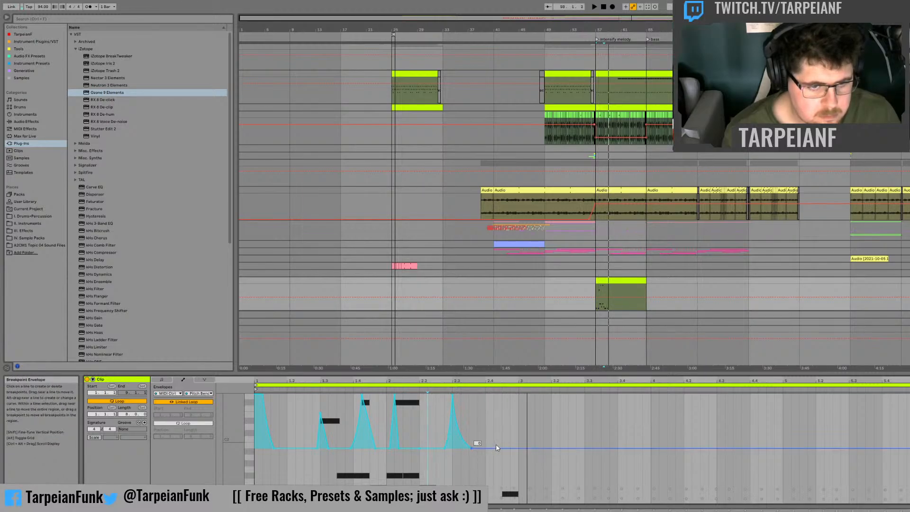
{"action": "key", "text": "space"}
Step: Duplicate the first two bars of the pitch-bend envelope three times to fill the eight-bar clip
{"action": "left_click_drag", "start_coordinate": [518, 412], "coordinate": [251, 410]}
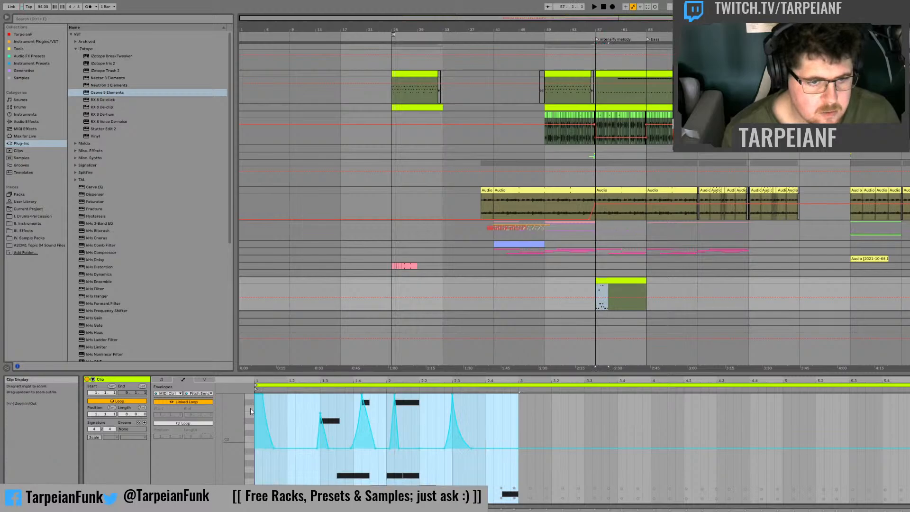
{"action": "key", "text": "ctrl+d"}
{"action": "key", "text": "ctrl+d"}
{"action": "key", "text": "ctrl+d"}
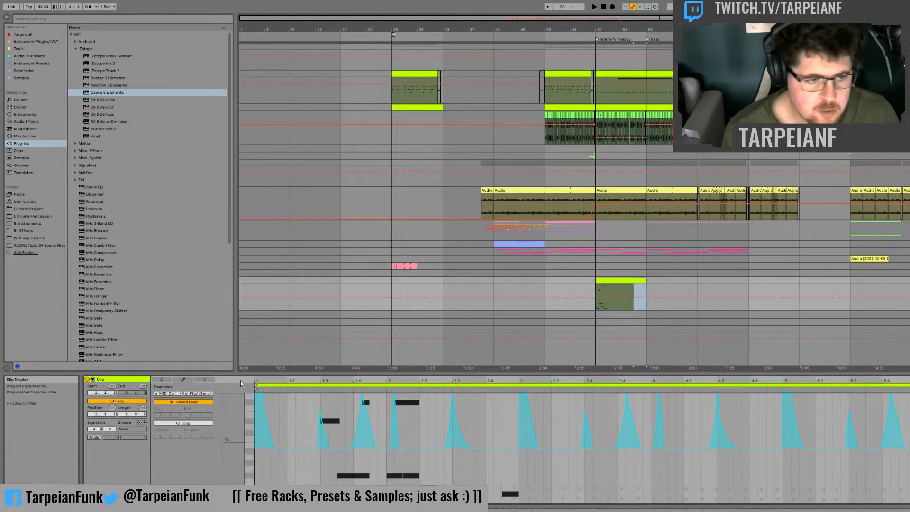
Step: Duplicate all bassline notes into bars 3 and 4 and shift the copies one sixteenth to the right
{"action": "left_click", "coordinate": [162, 379]}
{"action": "key", "text": "ctrl+a"}
{"action": "key", "text": "ctrl+d"}
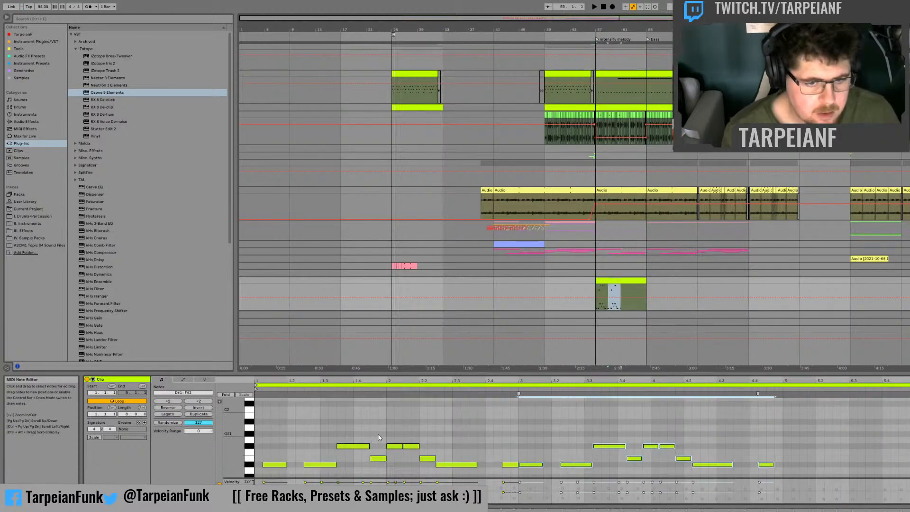
{"action": "key", "text": "Right"}
Step: Duplicate the four-bar note pattern into bars 5 to 8 and move the copies slightly earlier while auditioning
{"action": "left_click_drag", "start_coordinate": [778, 499], "coordinate": [159, 297]}
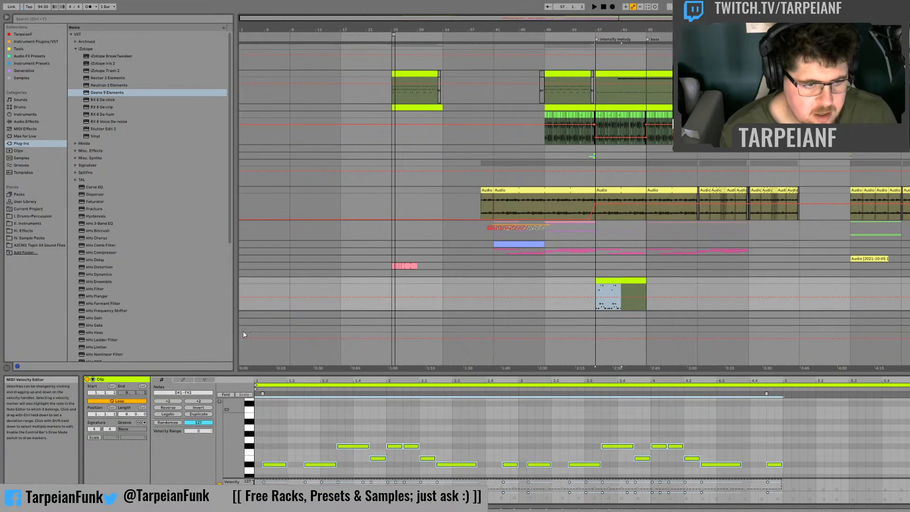
{"action": "key", "text": "ctrl+d"}
{"action": "key", "text": "space"}
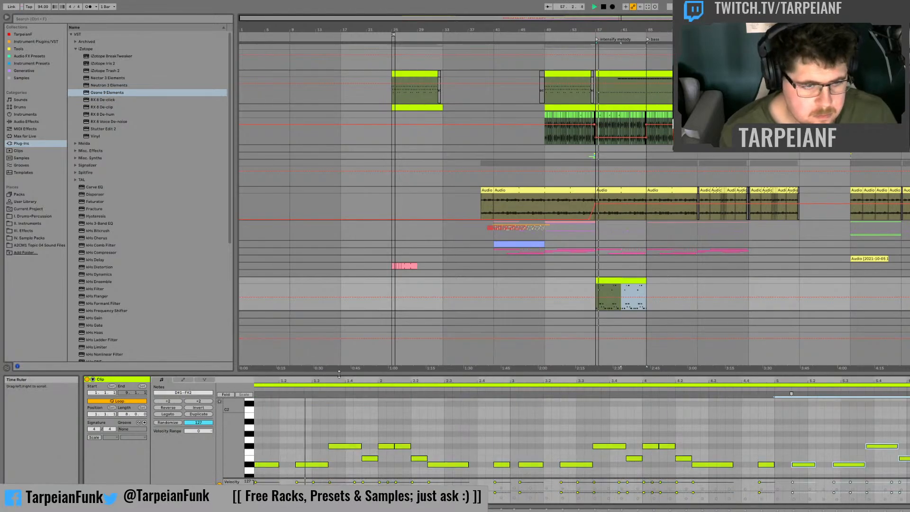
{"action": "left_click_drag", "start_coordinate": [308, 381], "coordinate": [315, 379]}
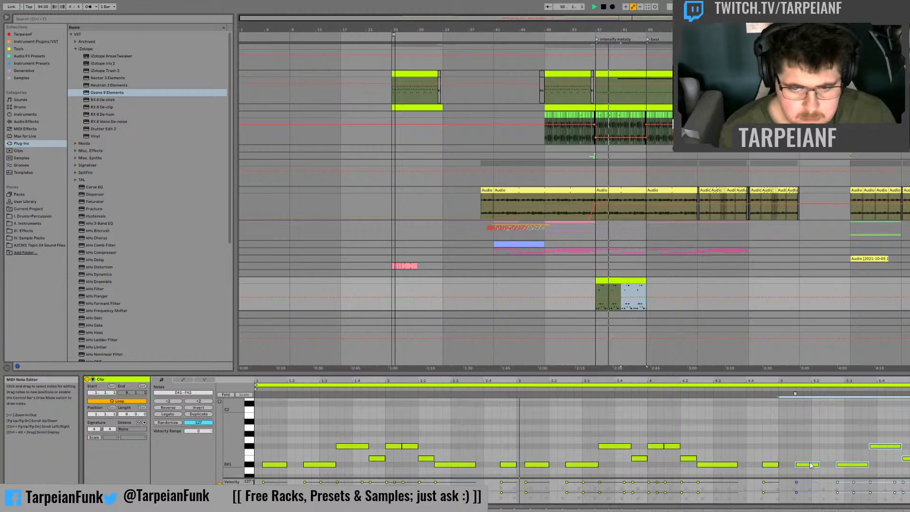
{"action": "left_click_drag", "start_coordinate": [808, 469], "coordinate": [801, 469]}
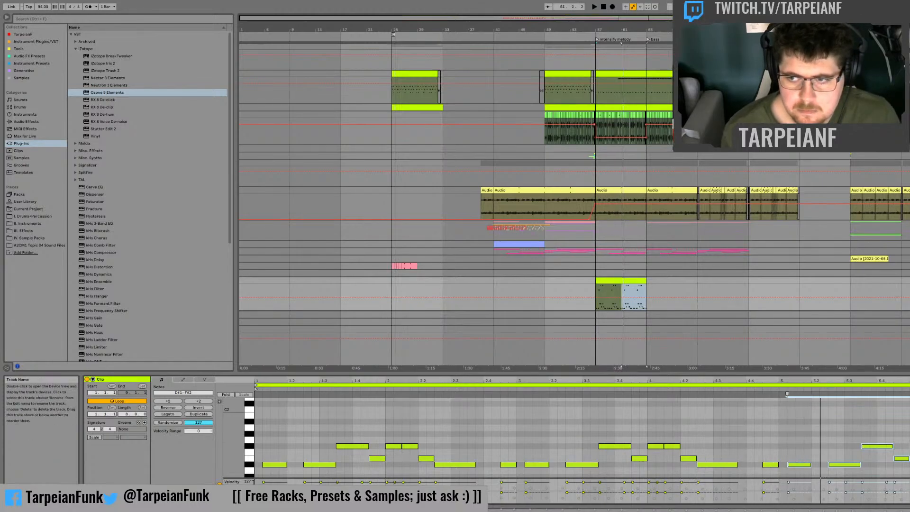
Step: Turn the BP NeuroMorph Clean rack's Sub Gain macro down to -inf dB and audition the bass clip around bar 57
{"action": "key", "text": "shift+Tab"}
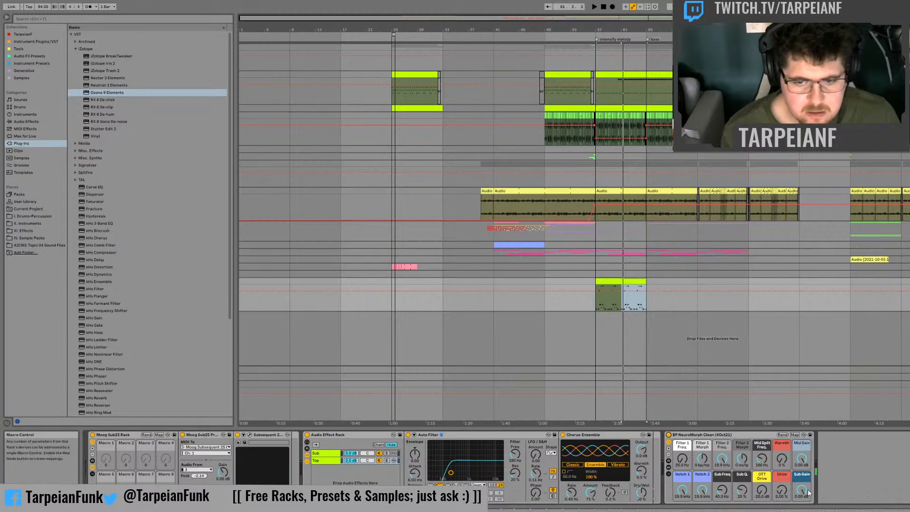
{"action": "left_click_drag", "start_coordinate": [804, 493], "coordinate": [804, 511]}
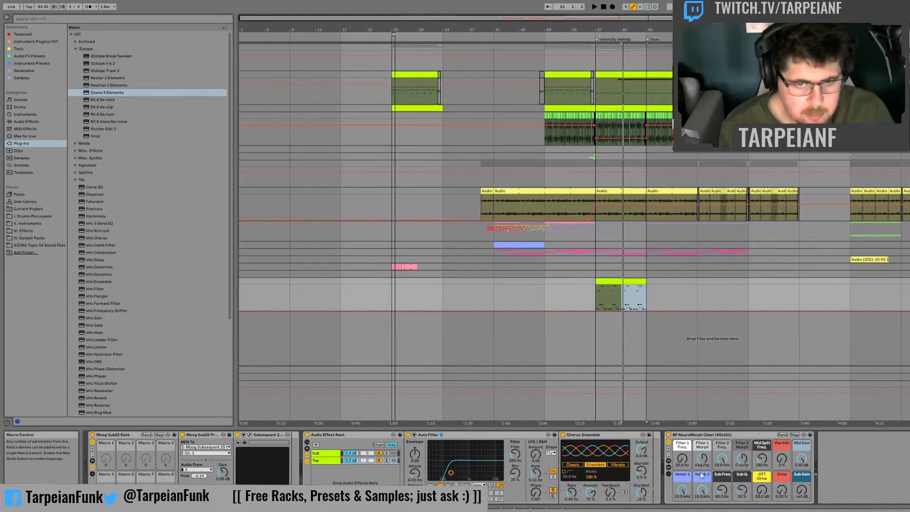
{"action": "key", "text": "plus"}
{"action": "key", "text": "plus"}
{"action": "key", "text": "plus"}
{"action": "key", "text": "plus"}
{"action": "key", "text": "plus"}
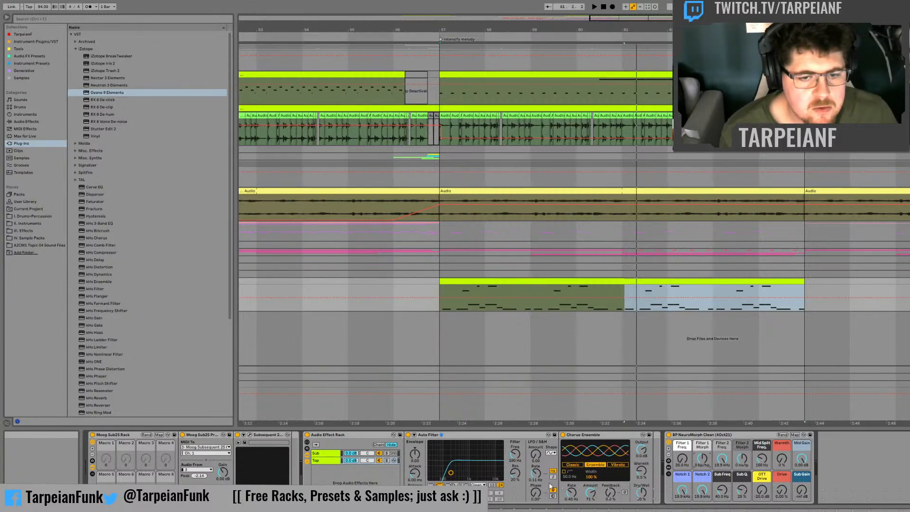
{"action": "left_click", "coordinate": [450, 307]}
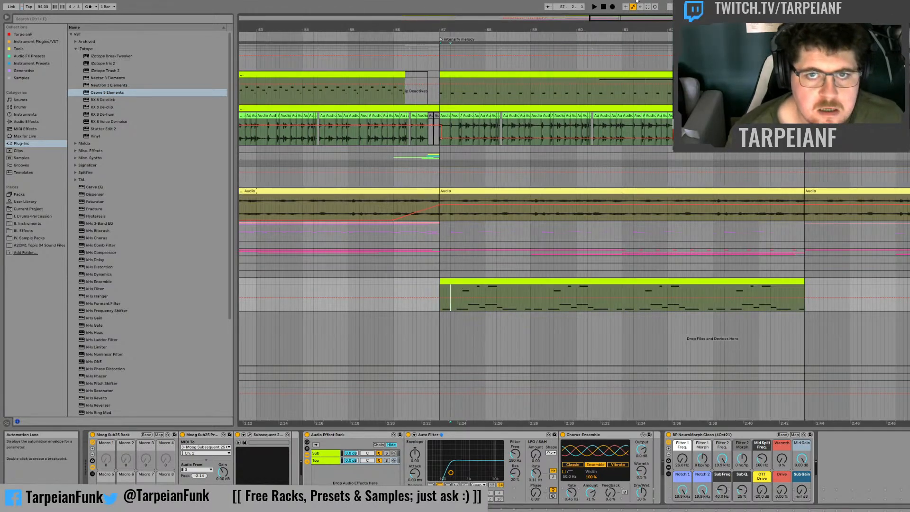
{"action": "left_click_drag", "start_coordinate": [620, 18], "coordinate": [619, 56]}
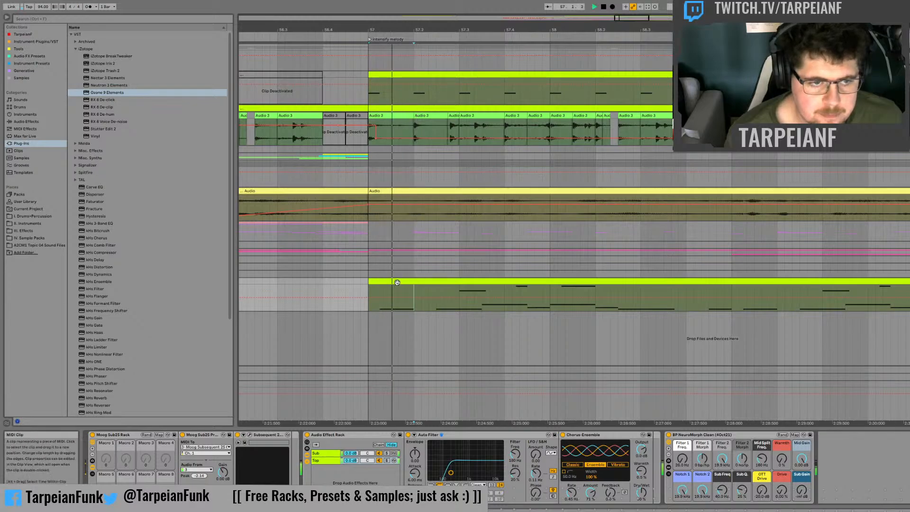
{"action": "left_click", "coordinate": [361, 294]}
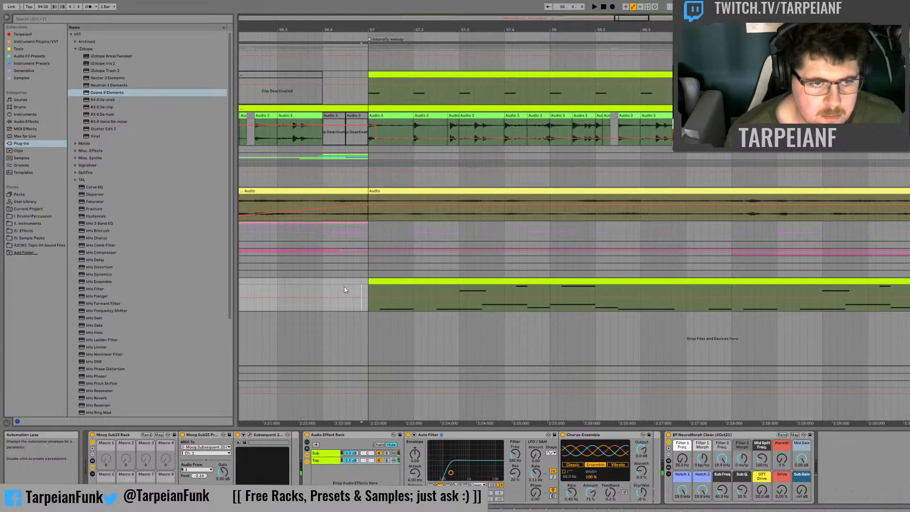
{"action": "key", "text": "space"}
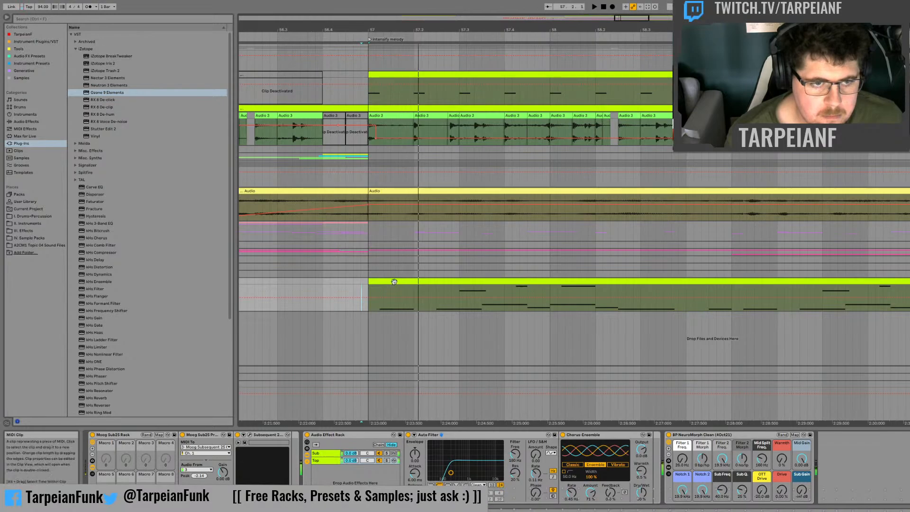
Step: Open the bass clip's notes, trim the start of the first D#1 note slightly, and play it back
{"action": "double_click", "coordinate": [393, 288]}
{"action": "key", "text": "space"}
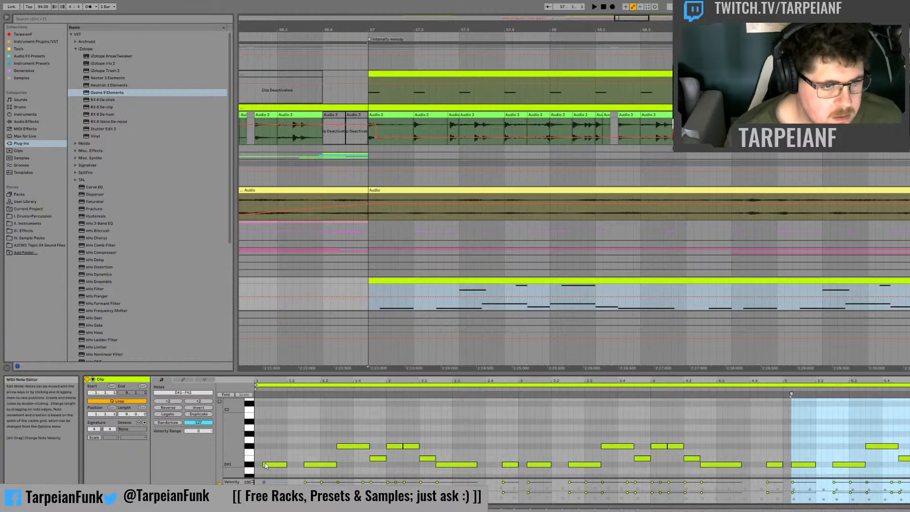
{"action": "left_click_drag", "start_coordinate": [263, 464], "coordinate": [266, 465]}
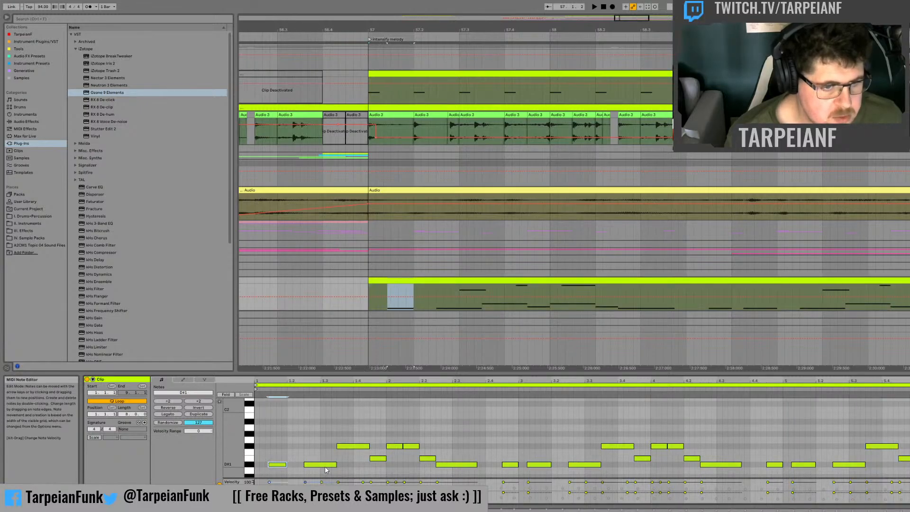
{"action": "key", "text": "space"}
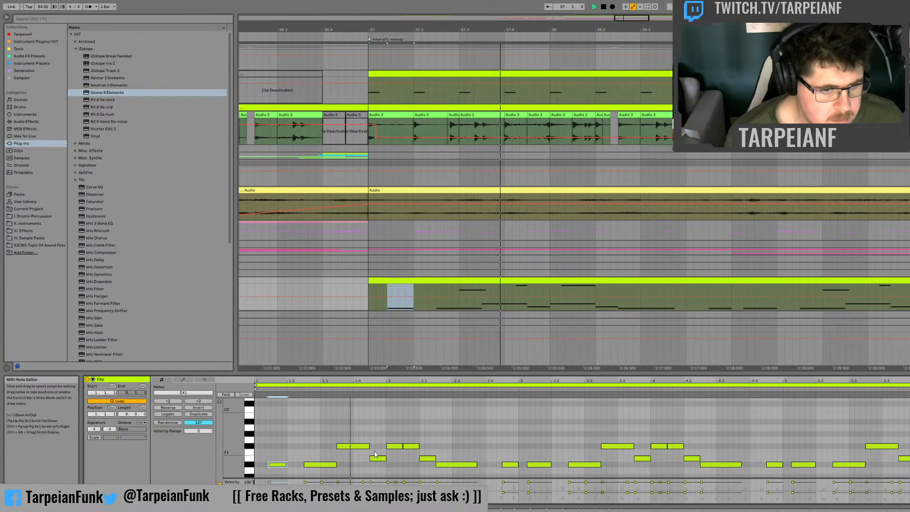
Step: Trim the starts of the first two F#2 notes slightly, just before and after bar 2
{"action": "scroll", "coordinate": [367, 431], "scroll_direction": "up", "scroll_amount": 4}
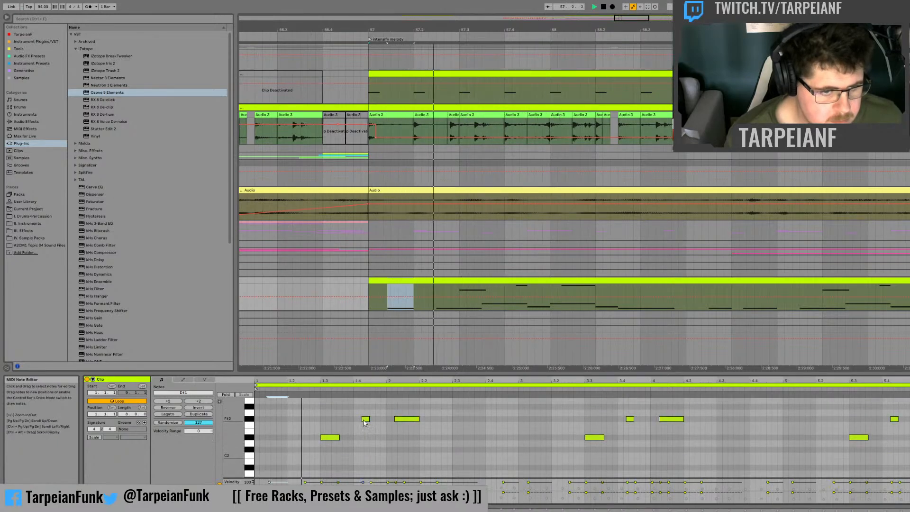
{"action": "left_click", "coordinate": [365, 420]}
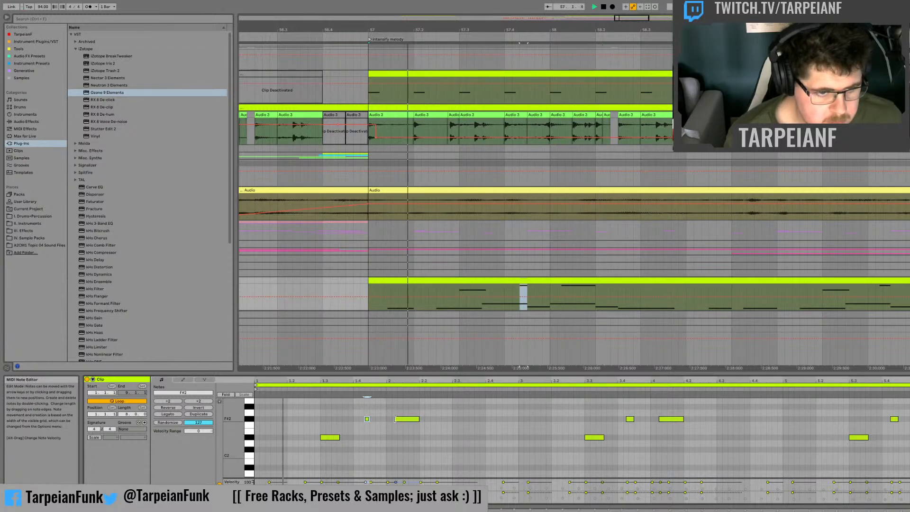
{"action": "left_click", "coordinate": [396, 419]}
{"action": "scroll", "coordinate": [400, 431], "scroll_direction": "down", "scroll_amount": 4}
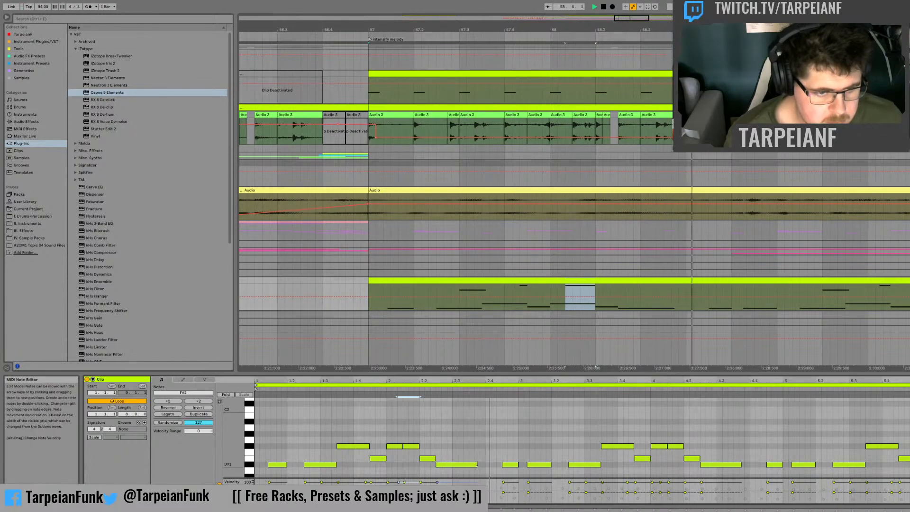
Step: Trim the start of the first D#1 note in bar 3 slightly while listening to the pattern
{"action": "left_click_drag", "start_coordinate": [502, 464], "coordinate": [502, 465]}
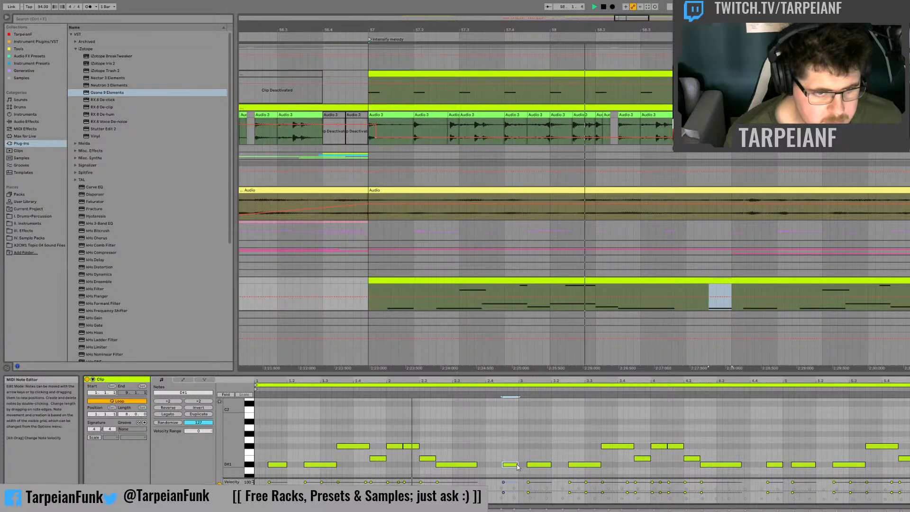
{"action": "left_click", "coordinate": [531, 466]}
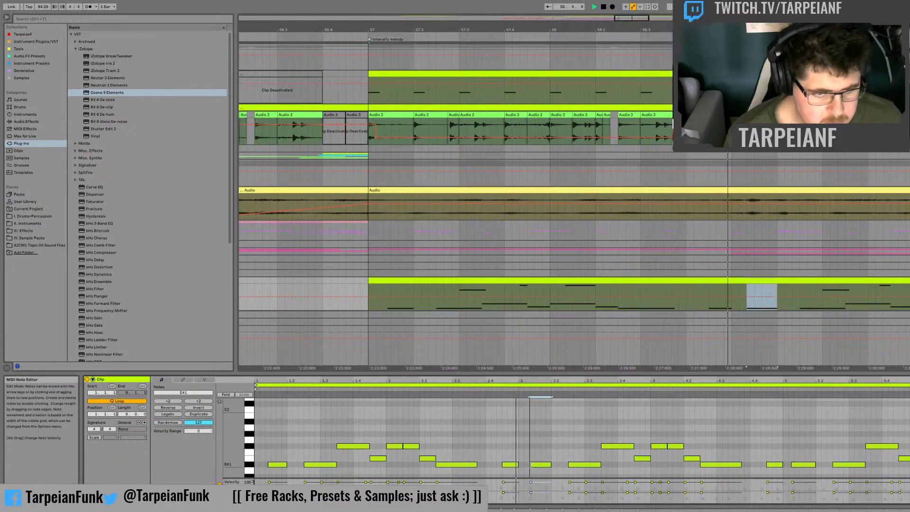
{"action": "key", "text": "space"}
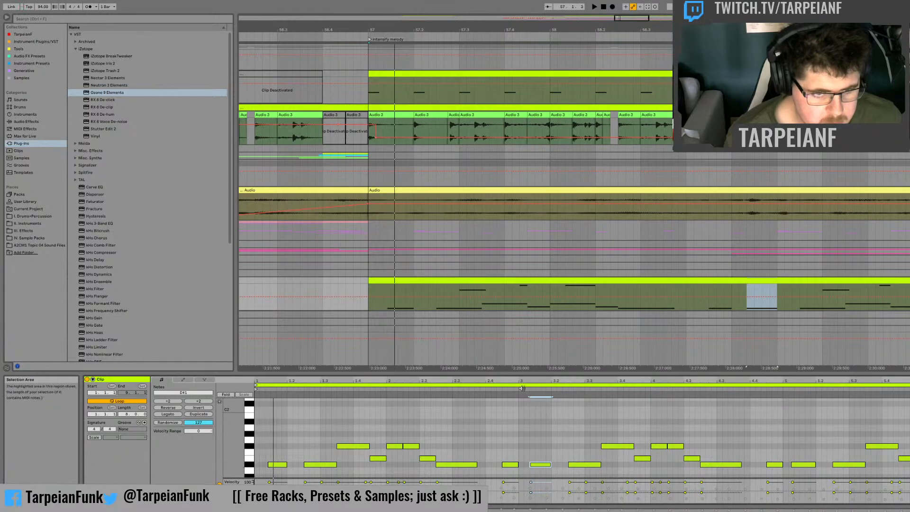
Step: Add a D#2 note at the start of bar 3, lengthen it slightly, and play the clip back
{"action": "left_click", "coordinate": [521, 389]}
{"action": "key", "text": "space"}
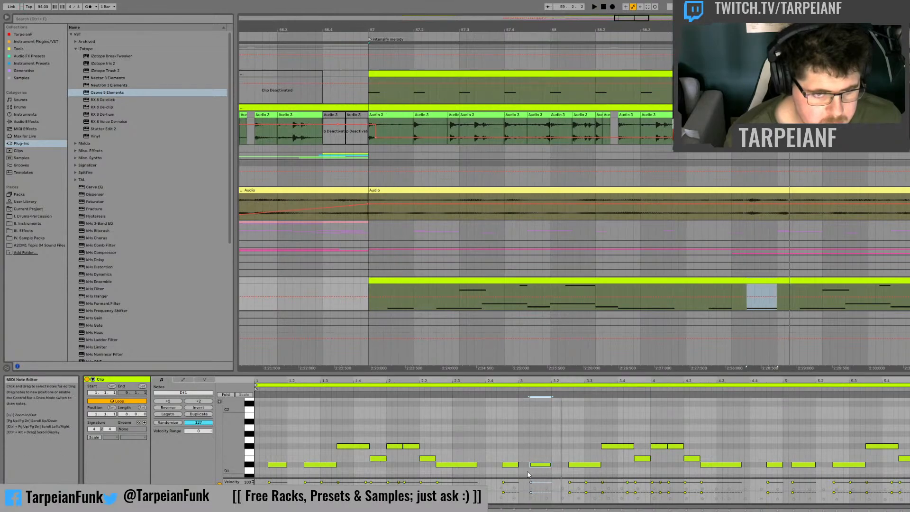
{"action": "scroll", "coordinate": [522, 421], "scroll_direction": "up", "scroll_amount": 3}
{"action": "double_click", "coordinate": [521, 414]}
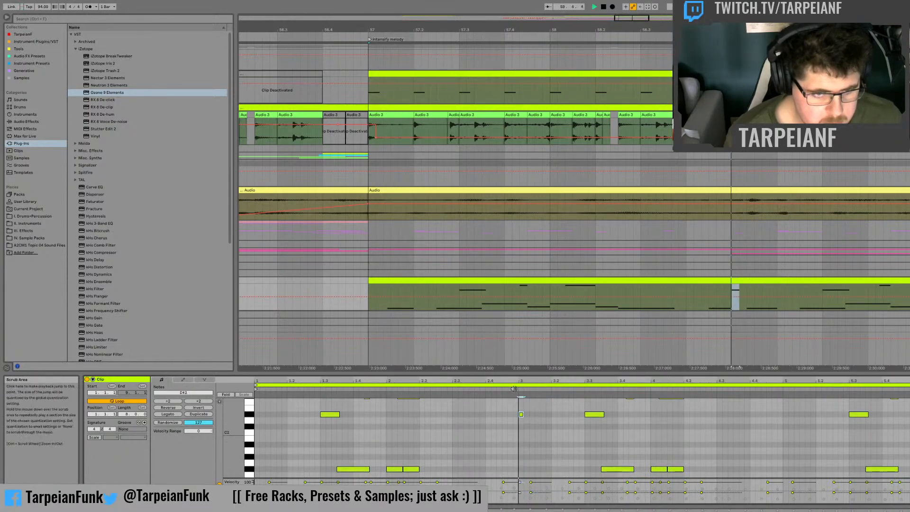
{"action": "key", "text": "space"}
{"action": "key", "text": "space"}
{"action": "key", "text": "space"}
{"action": "left_click_drag", "start_coordinate": [523, 414], "coordinate": [535, 414]}
{"action": "key", "text": "space"}
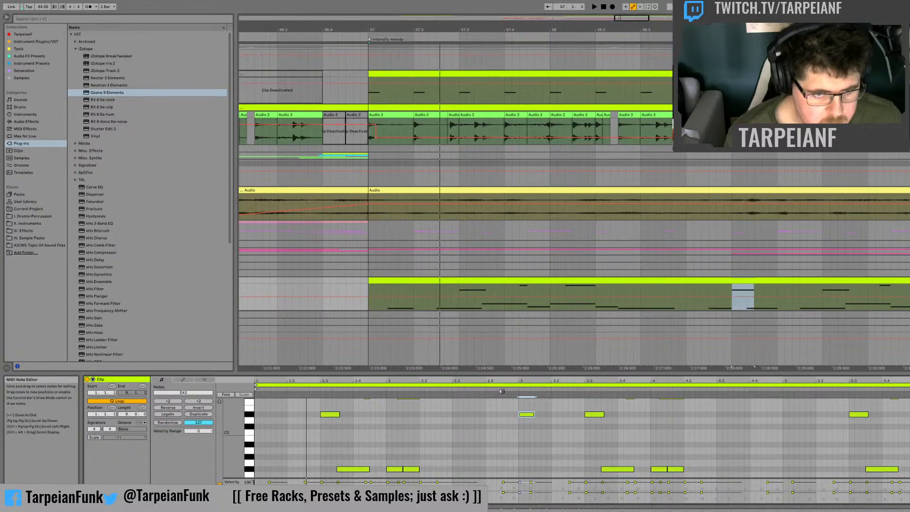
{"action": "left_click", "coordinate": [501, 392]}
Step: Trim the starts of the F#2 notes just before and after bar 4 slightly, and shorten the clip's loop to four bars
{"action": "scroll", "coordinate": [565, 431], "scroll_direction": "down", "scroll_amount": 3}
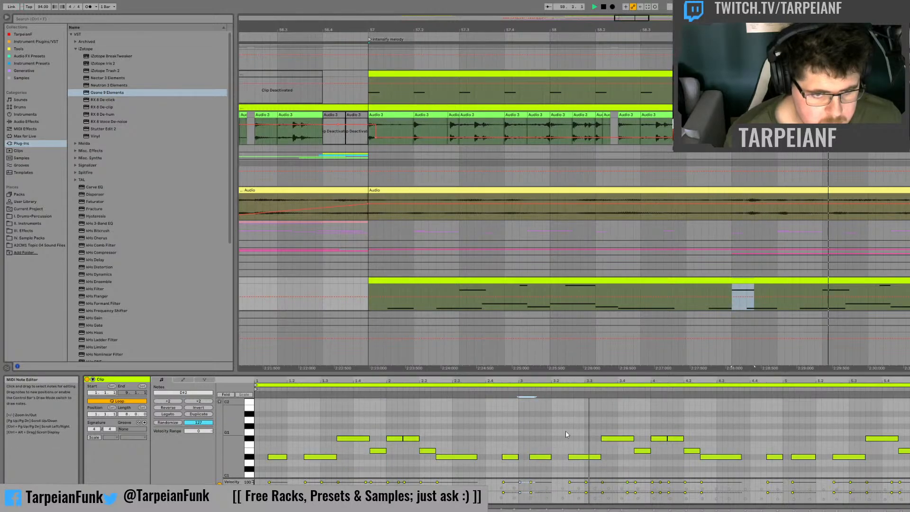
{"action": "scroll", "coordinate": [611, 431], "scroll_direction": "up", "scroll_amount": 3}
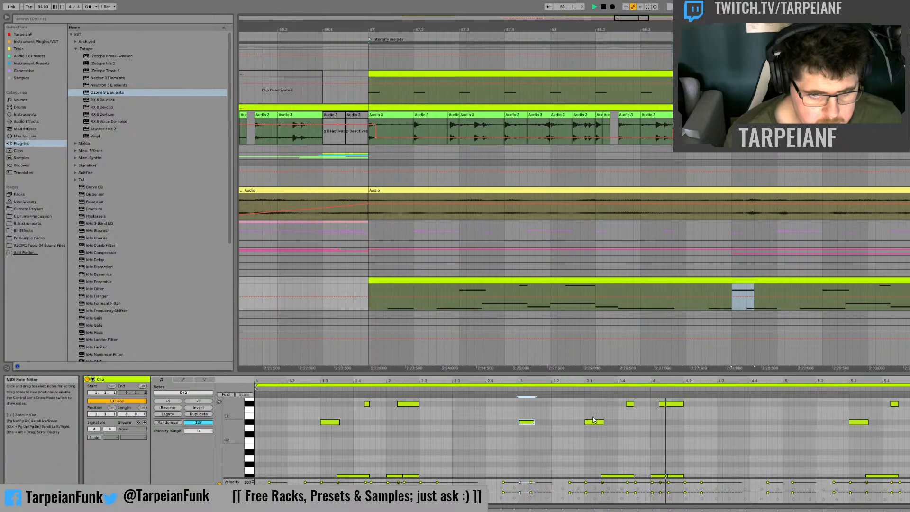
{"action": "left_click", "coordinate": [629, 404]}
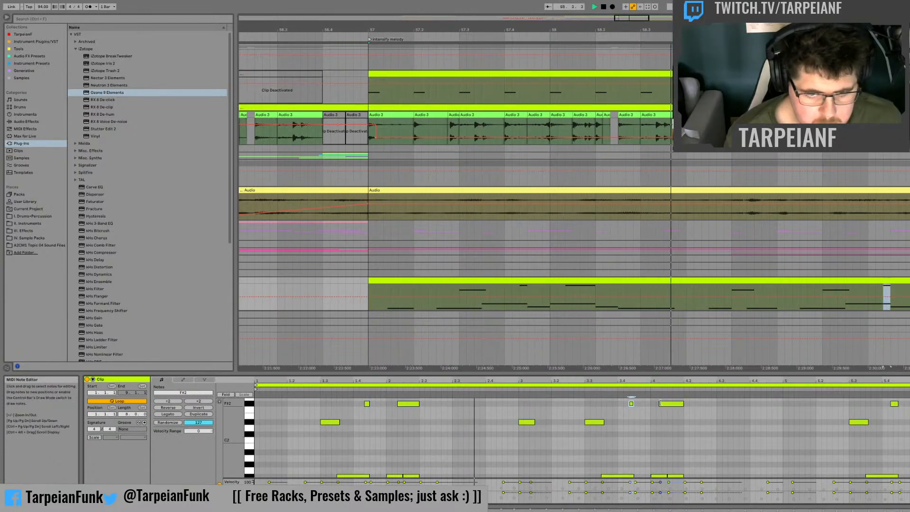
{"action": "left_click_drag", "start_coordinate": [659, 404], "coordinate": [662, 404]}
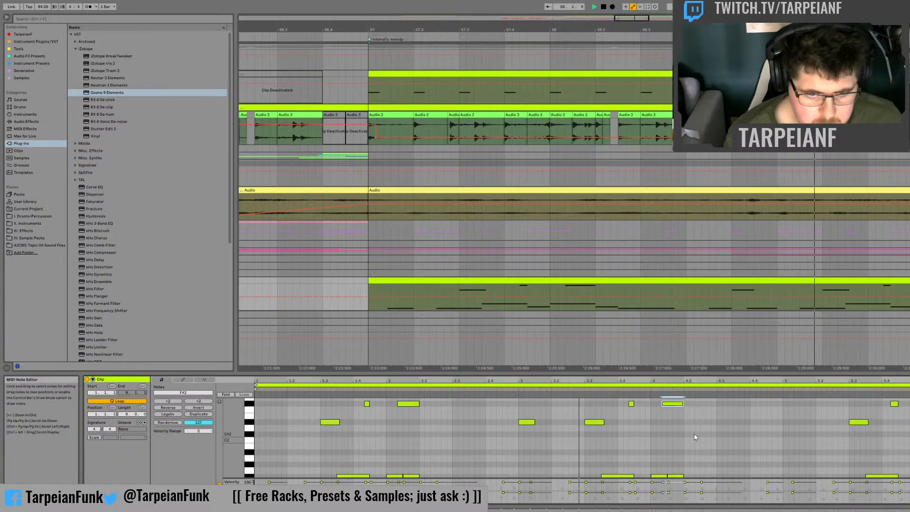
{"action": "scroll", "coordinate": [697, 441], "scroll_direction": "down", "scroll_amount": 2}
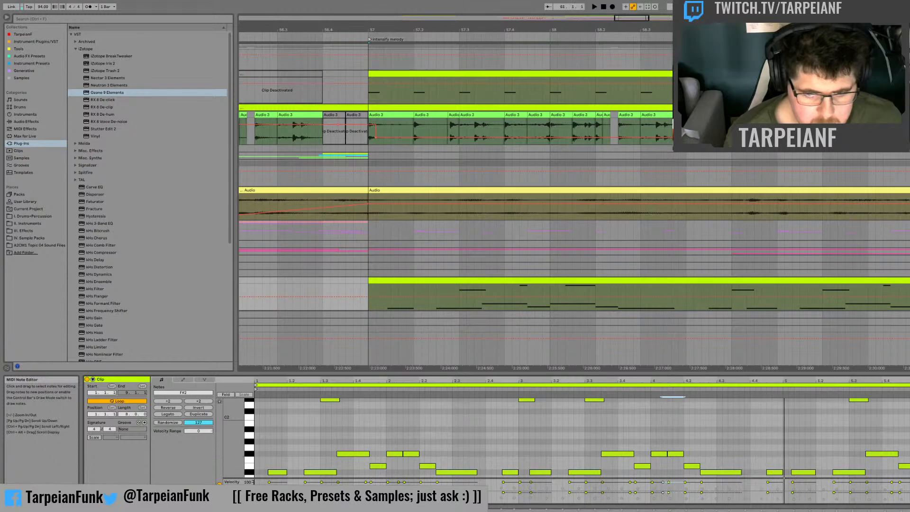
{"action": "left_click_drag", "start_coordinate": [909, 385], "coordinate": [783, 389]}
Step: Try soloing the Top chain of the Audio Effect Rack while playing from bar 57, and undo the change
{"action": "key", "text": "shift+Tab"}
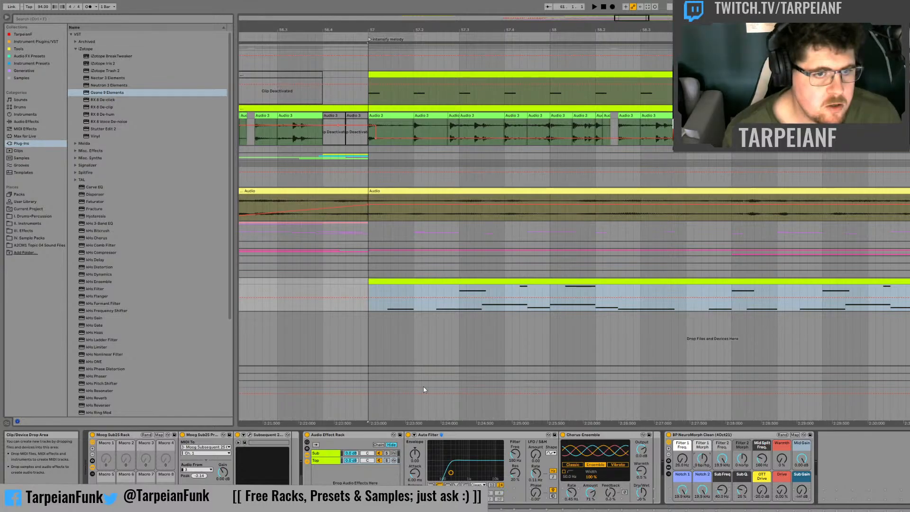
{"action": "left_click", "coordinate": [383, 460]}
{"action": "key", "text": "space"}
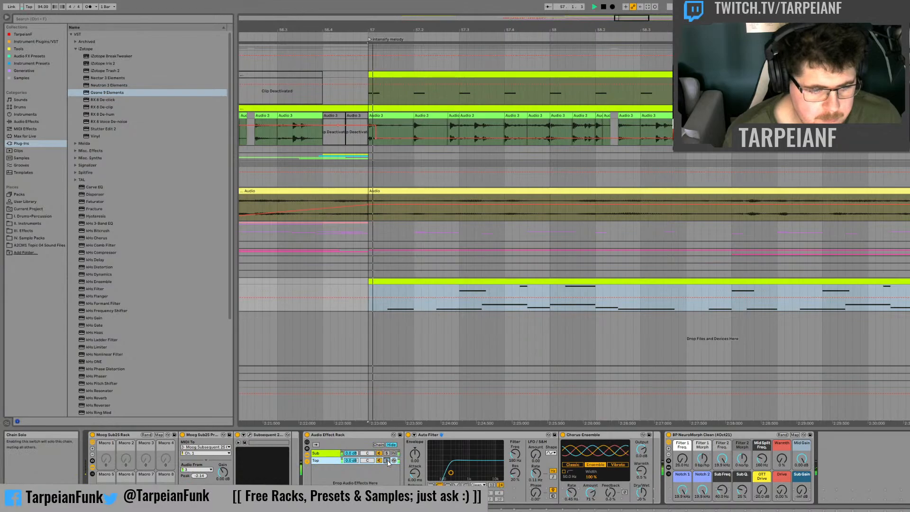
{"action": "key", "text": "space"}
{"action": "key", "text": "ctrl+z"}
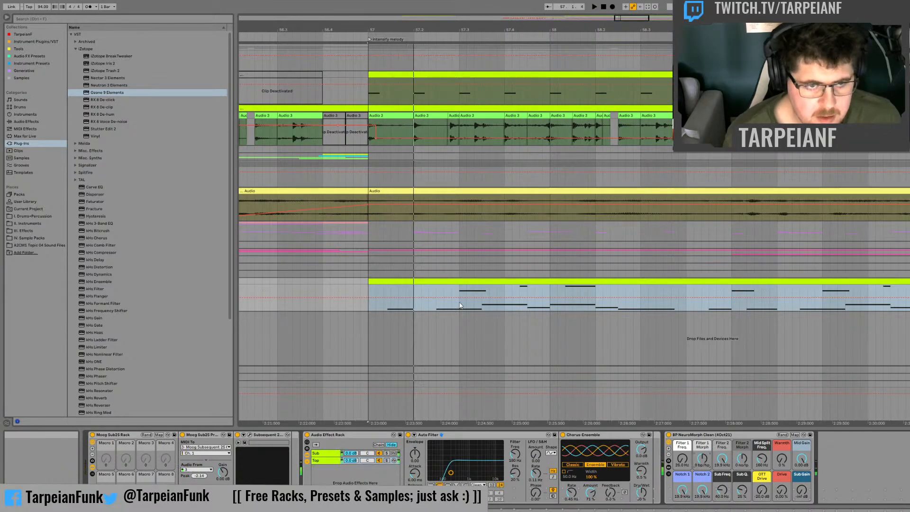
Step: Extend the start of the clip's first D#1 note slightly earlier and play it back
{"action": "left_click", "coordinate": [384, 308]}
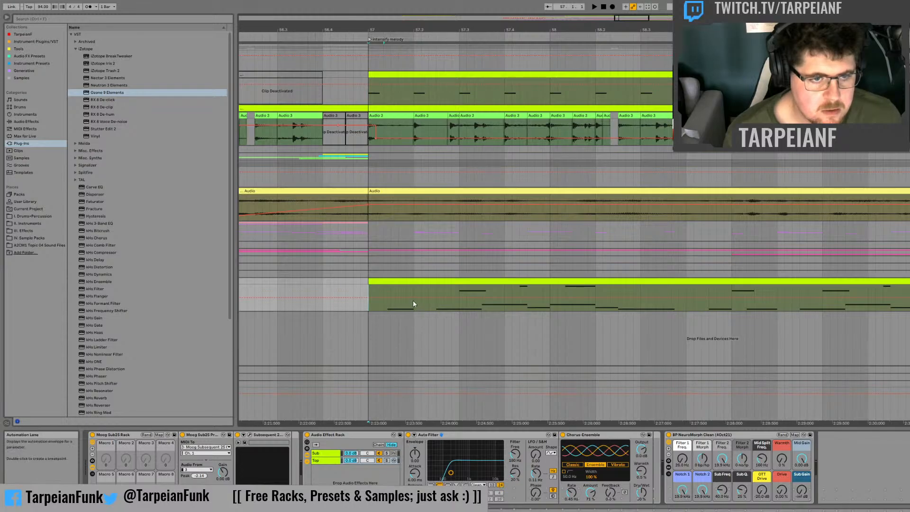
{"action": "left_click_drag", "start_coordinate": [634, 19], "coordinate": [625, 47]}
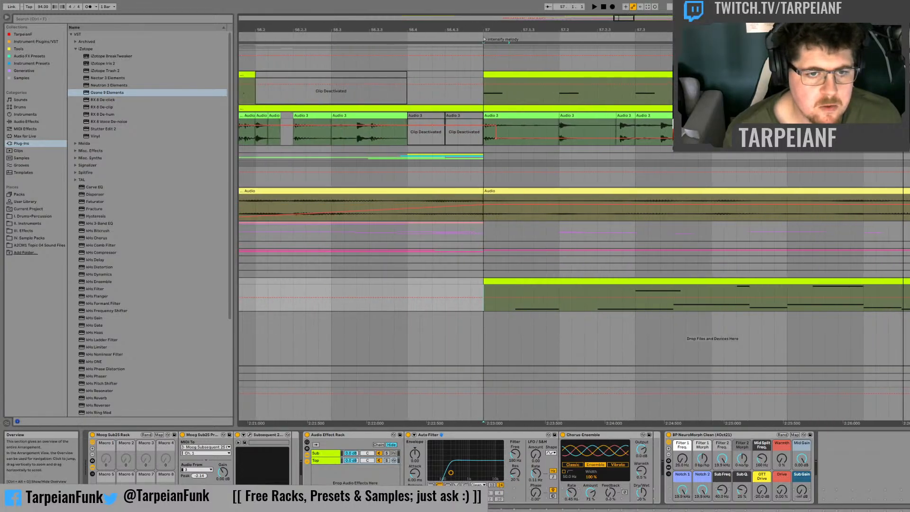
{"action": "double_click", "coordinate": [527, 283]}
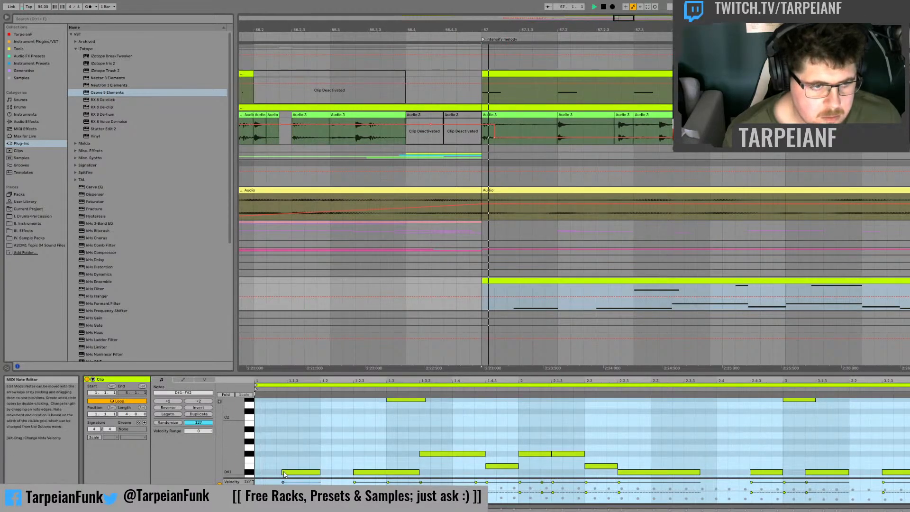
{"action": "left_click", "coordinate": [333, 424]}
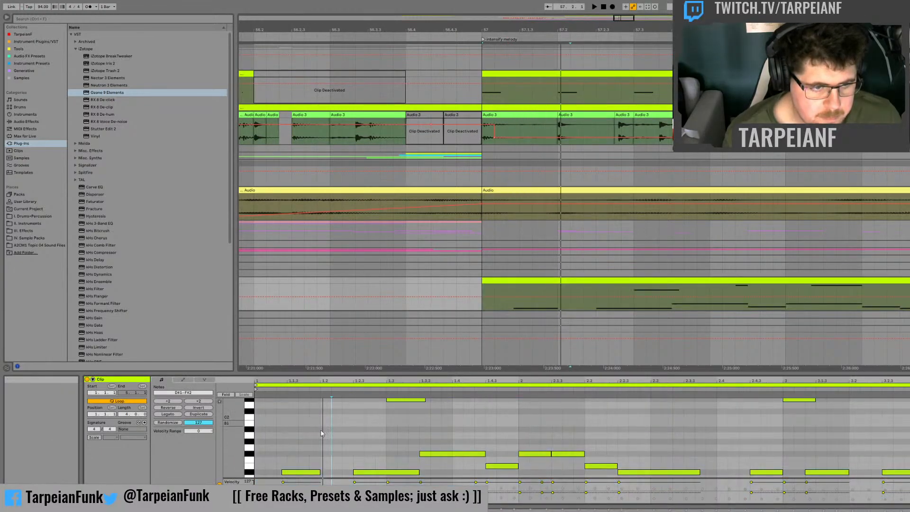
{"action": "left_click", "coordinate": [298, 451]}
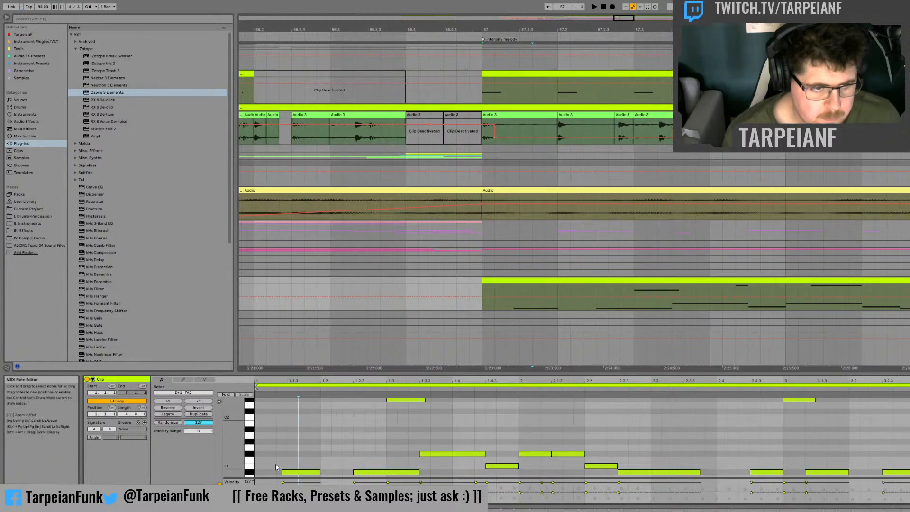
{"action": "key", "text": "space"}
{"action": "key", "text": "space"}
{"action": "left_click_drag", "start_coordinate": [283, 472], "coordinate": [279, 472]}
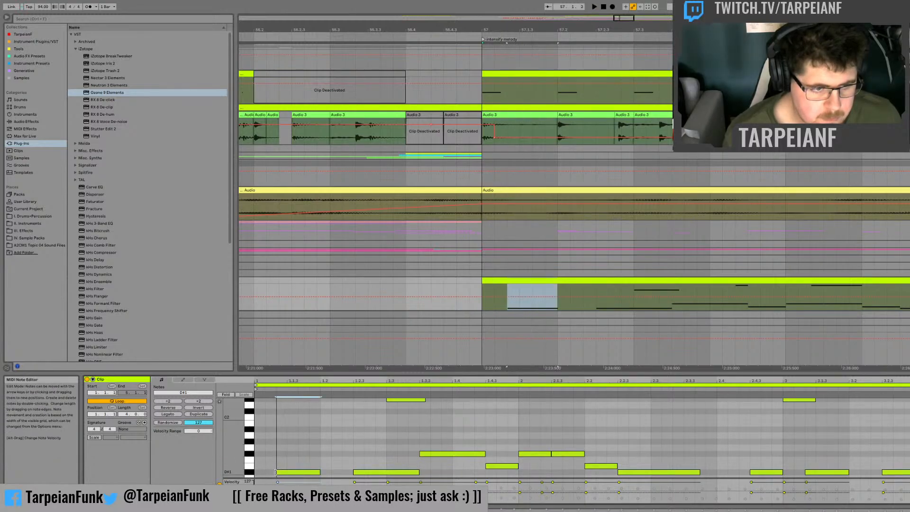
{"action": "key", "text": "space"}
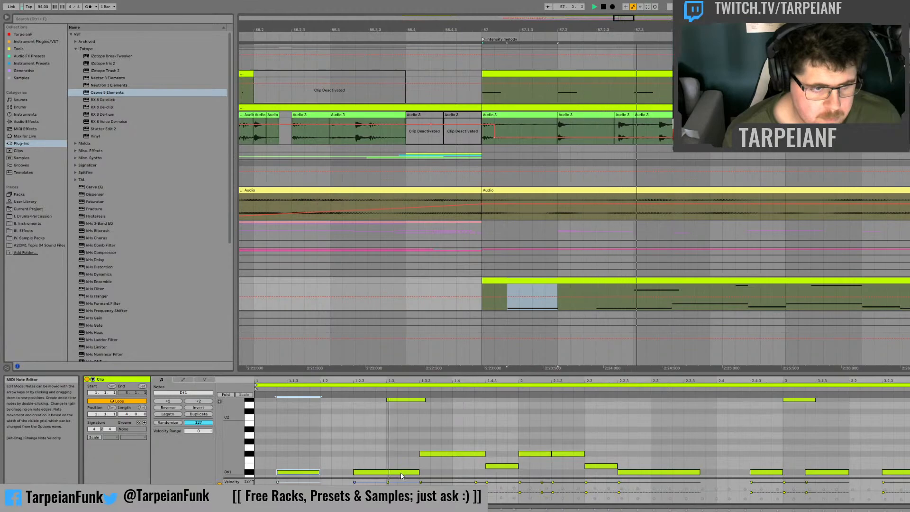
{"action": "double_click", "coordinate": [293, 400]}
{"action": "double_click", "coordinate": [293, 400]}
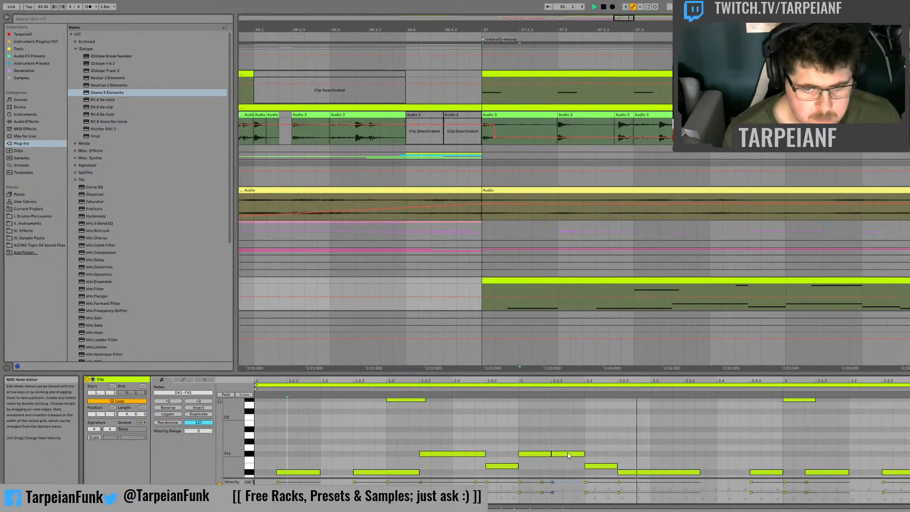
Step: Draw a short upward pitch-bend spike at the start of the first D#1 note after bar 57 and audition it
{"action": "left_click", "coordinate": [515, 297]}
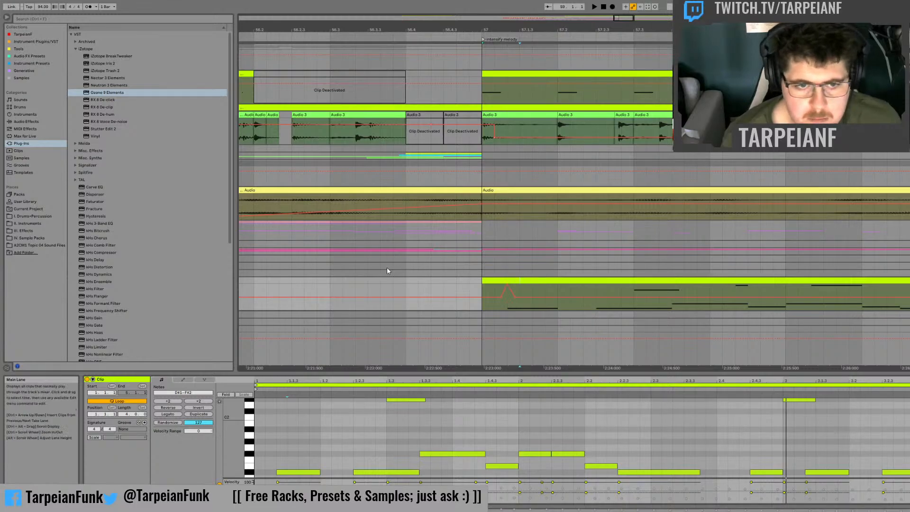
{"action": "left_click", "coordinate": [477, 290]}
{"action": "key", "text": "space"}
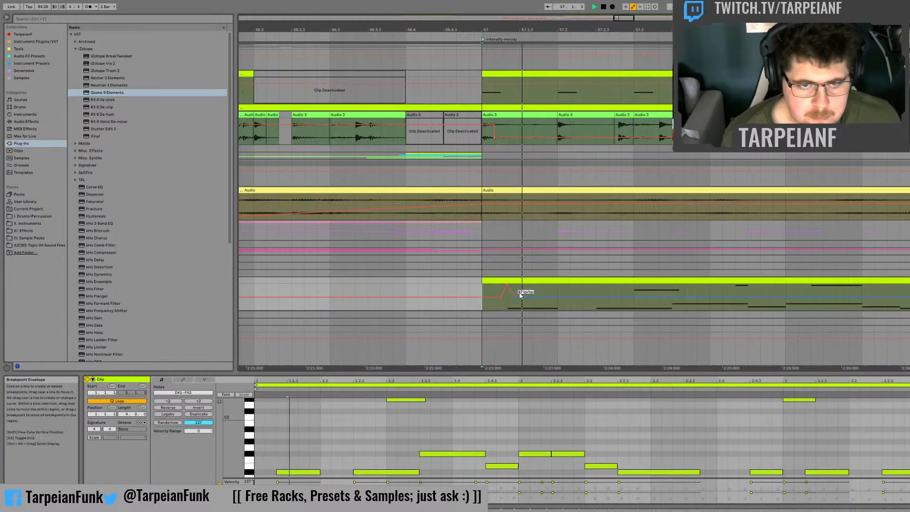
{"action": "key", "text": "space"}
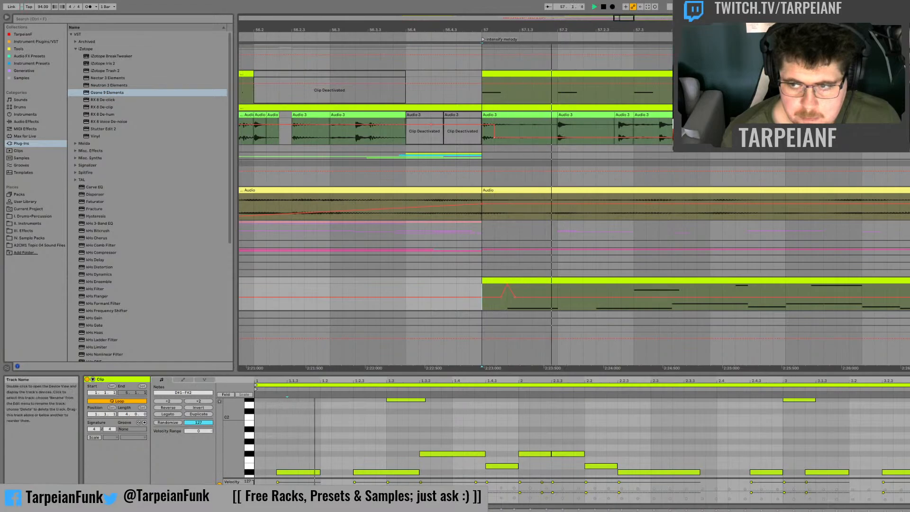
{"action": "key", "text": "space"}
Step: Add two smaller pitch-bend spikes after the first one, within the same D#1 note, and audition them
{"action": "double_click", "coordinate": [908, 280]}
{"action": "key", "text": "space"}
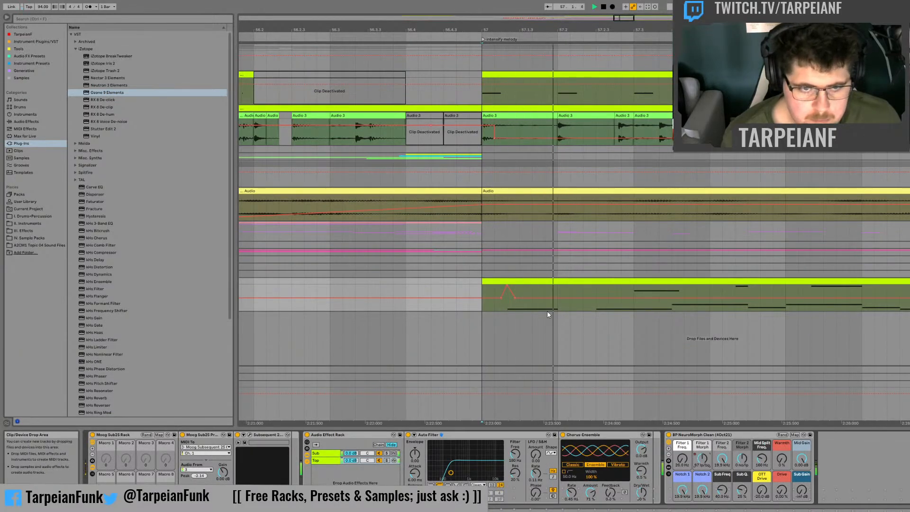
{"action": "left_click", "coordinate": [533, 295]}
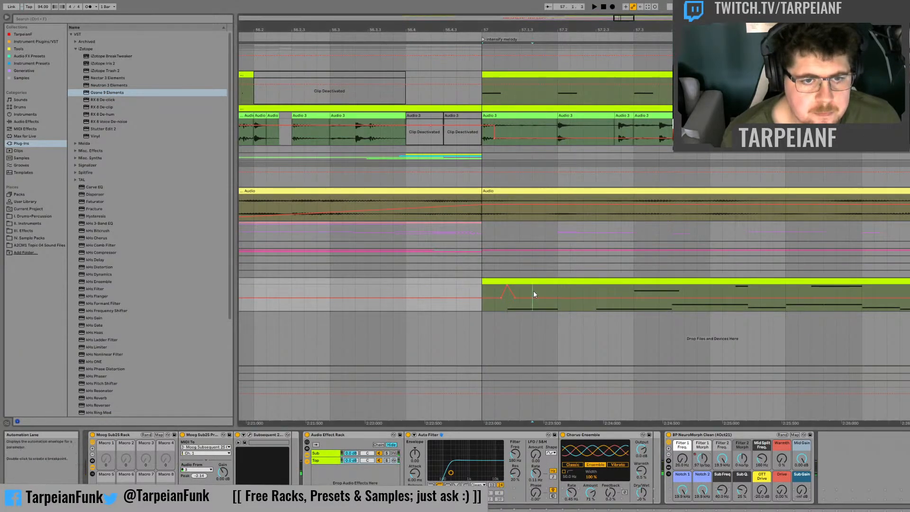
{"action": "left_click", "coordinate": [524, 298]}
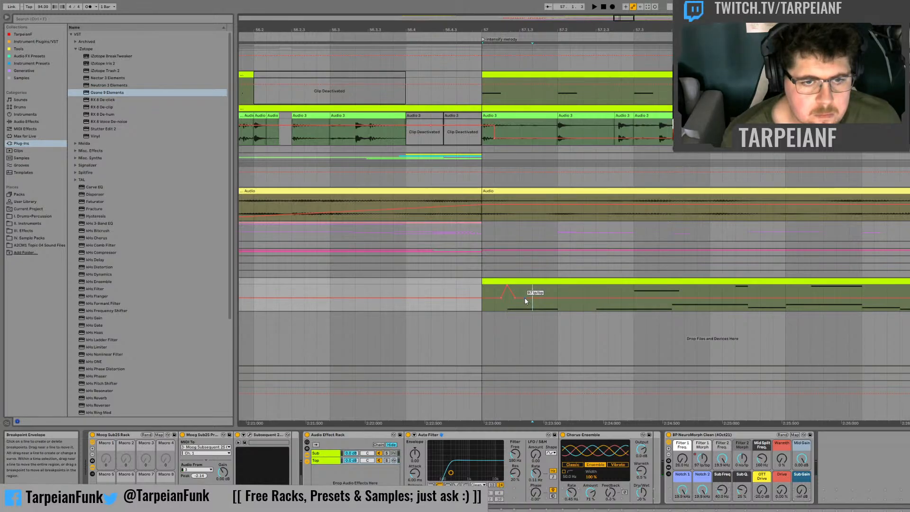
{"action": "left_click_drag", "start_coordinate": [520, 297], "coordinate": [512, 293]}
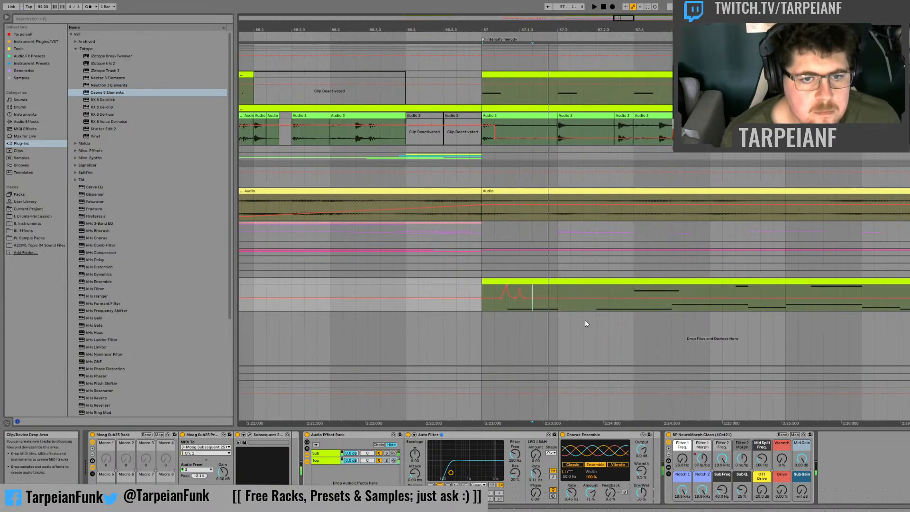
{"action": "left_click", "coordinate": [553, 298]}
{"action": "left_click_drag", "start_coordinate": [546, 297], "coordinate": [543, 291]}
{"action": "key", "text": "space"}
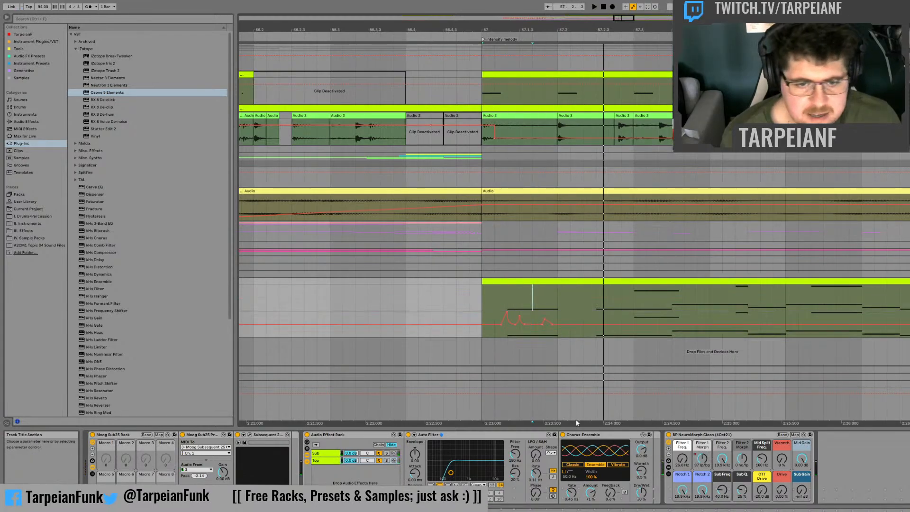
Step: Automate the NeuroMorph rack's Filter 1 Freq. macro to start high at bar 57 and fall to 26.0 Hz over the first note
{"action": "left_click", "coordinate": [682, 458]}
{"action": "left_click", "coordinate": [514, 310]}
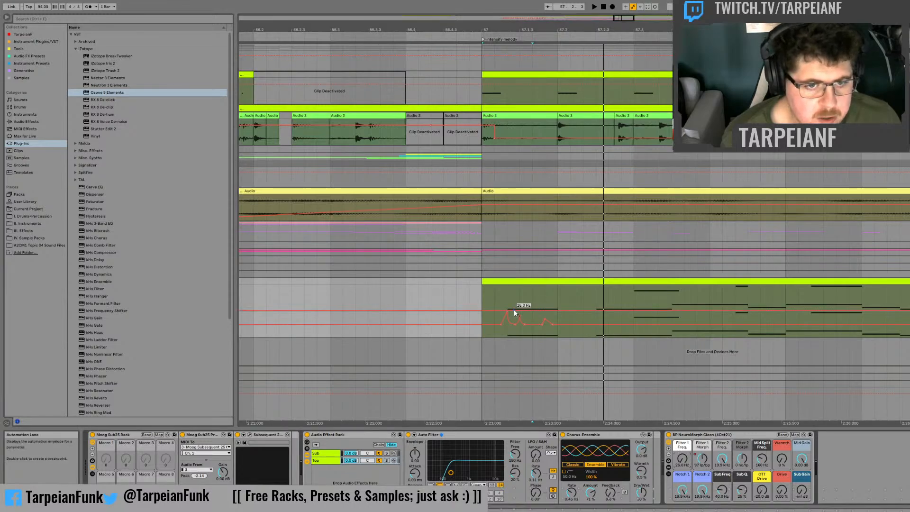
{"action": "left_click_drag", "start_coordinate": [504, 311], "coordinate": [504, 288]}
{"action": "left_click", "coordinate": [481, 297]}
{"action": "key", "text": "space"}
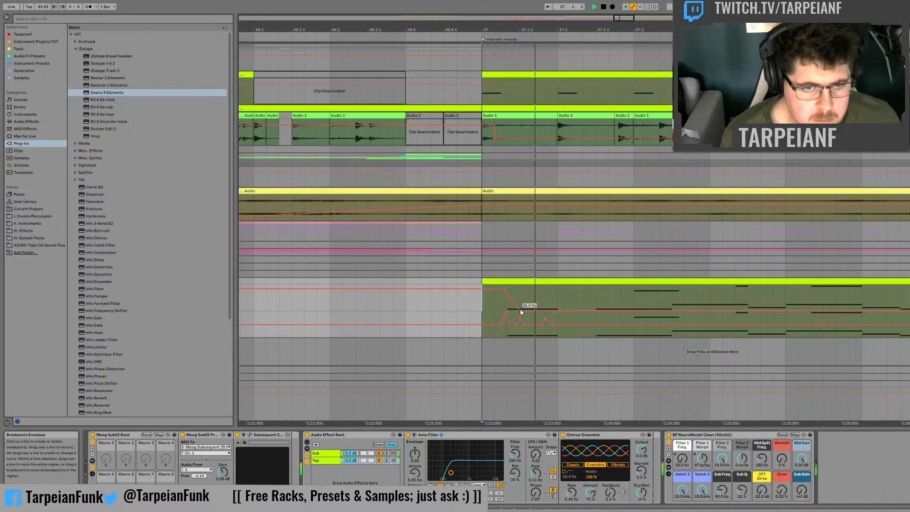
Step: Add a second Filter 1 Freq. peak within the first note, sloping back to 26.0 Hz, and audition the sweep
{"action": "left_click_drag", "start_coordinate": [505, 289], "coordinate": [527, 294]}
{"action": "key", "text": "space"}
{"action": "key", "text": "space"}
{"action": "key", "text": "space"}
{"action": "key", "text": "space"}
{"action": "key", "text": "space"}
{"action": "key", "text": "space"}
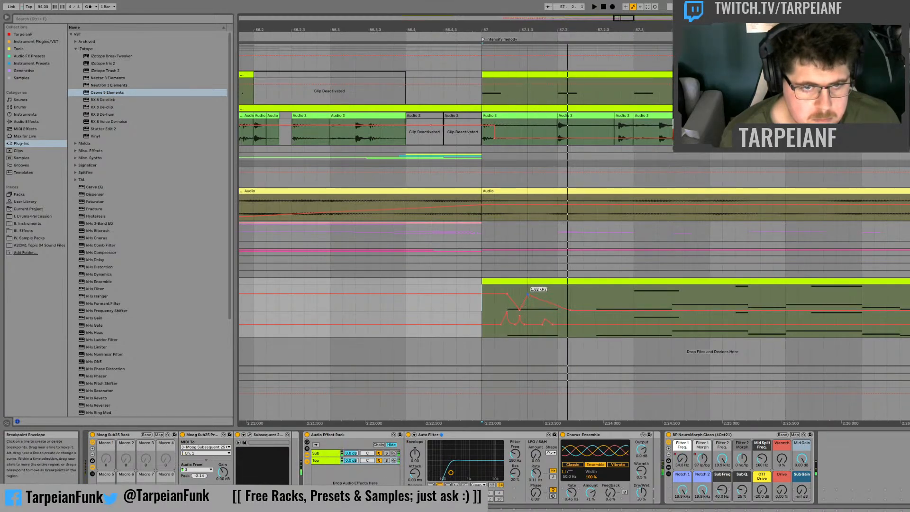
{"action": "key", "text": "space"}
Step: Shift the second Filter 1 Freq. peak slightly later and replay the opening note
{"action": "key", "text": "space"}
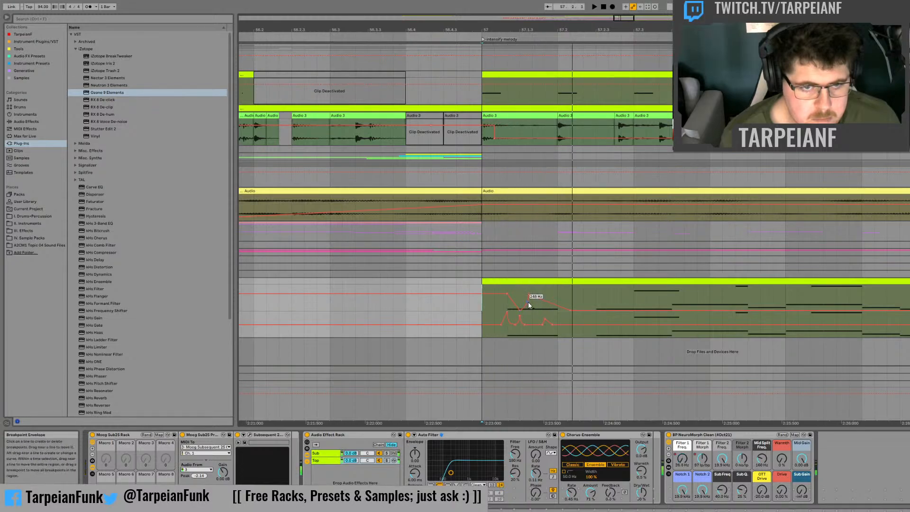
{"action": "key", "text": "space"}
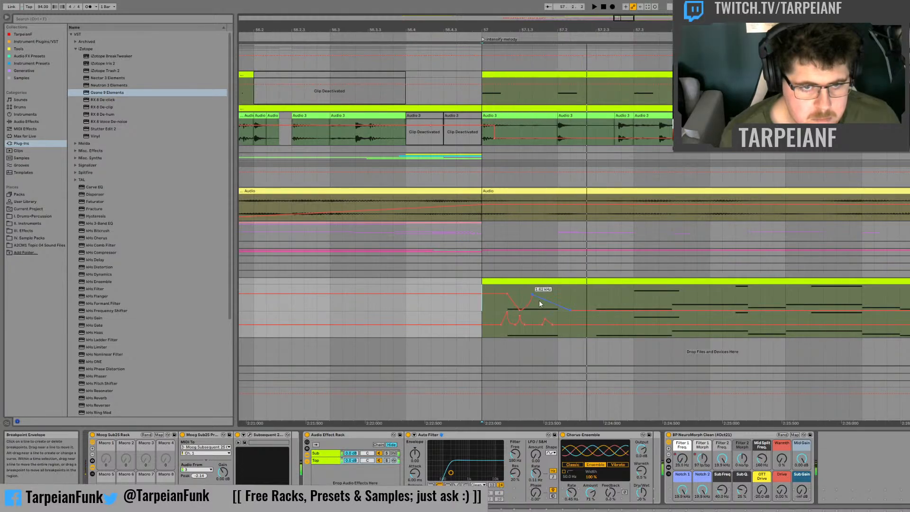
{"action": "key", "text": "space"}
{"action": "key", "text": "space"}
Step: Play the passage repeatedly from just before bar 57 to judge the pitch-bend and filter automation
{"action": "key", "text": "space"}
{"action": "key", "text": "space"}
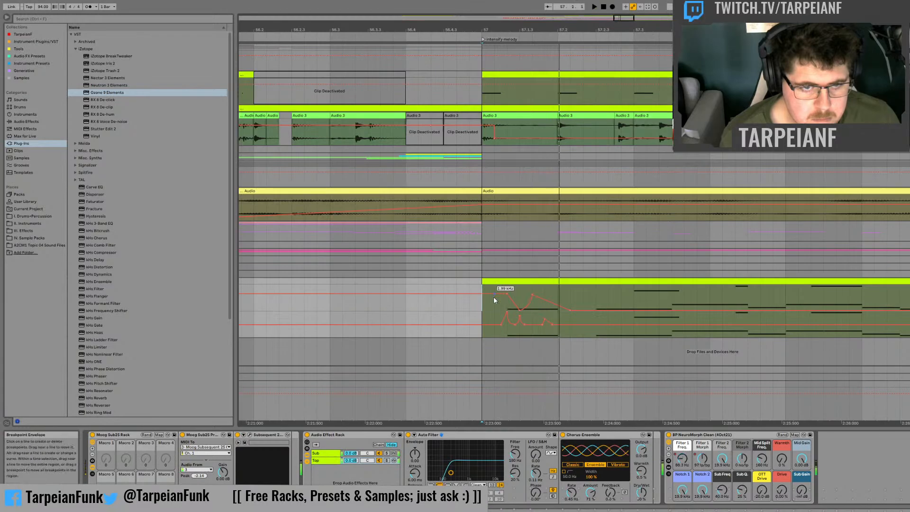
{"action": "left_click_drag", "start_coordinate": [481, 307], "coordinate": [477, 308]}
{"action": "key", "text": "space"}
{"action": "key", "text": "space"}
{"action": "key", "text": "space"}
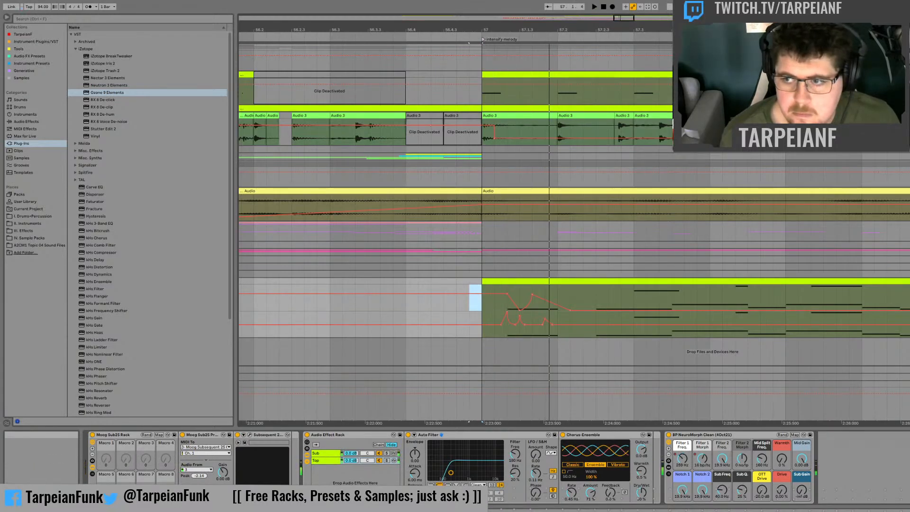
{"action": "key", "text": "space"}
{"action": "key", "text": "space"}
{"action": "key", "text": "space"}
{"action": "key", "text": "space"}
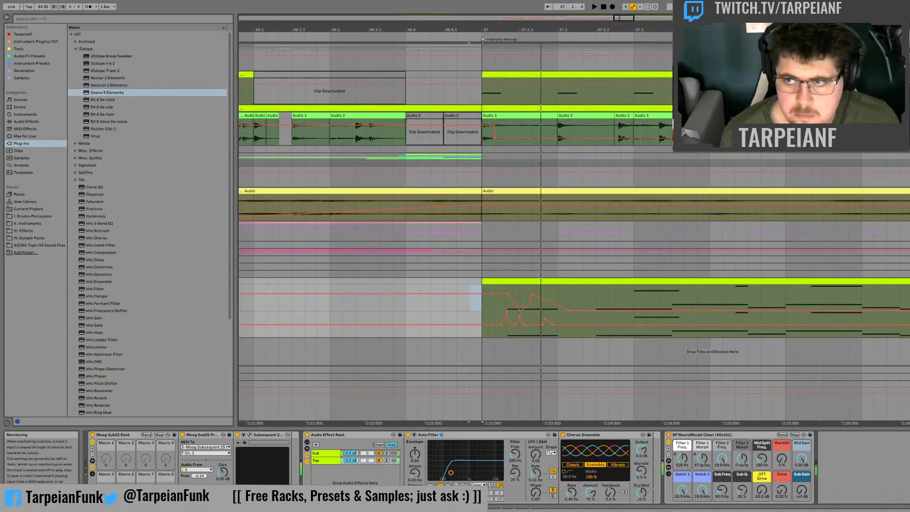
Step: Fold the clip track and Audio 3 track above the bass and replay the bar 57 passage
{"action": "left_click", "coordinate": [907, 48]}
{"action": "left_click", "coordinate": [907, 54]}
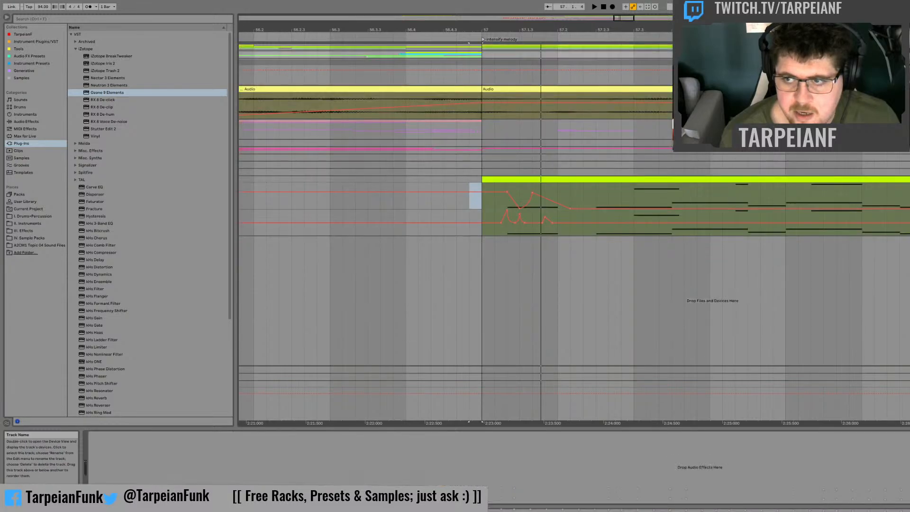
{"action": "left_click", "coordinate": [908, 172]}
{"action": "left_click", "coordinate": [907, 89]}
{"action": "left_click", "coordinate": [908, 62]}
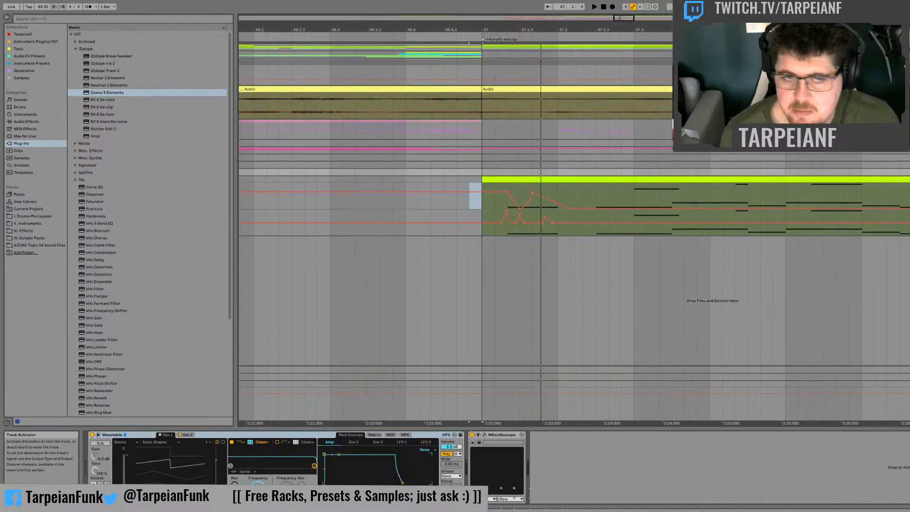
{"action": "key", "text": "space"}
{"action": "key", "text": "space"}
{"action": "key", "text": "space"}
{"action": "key", "text": "space"}
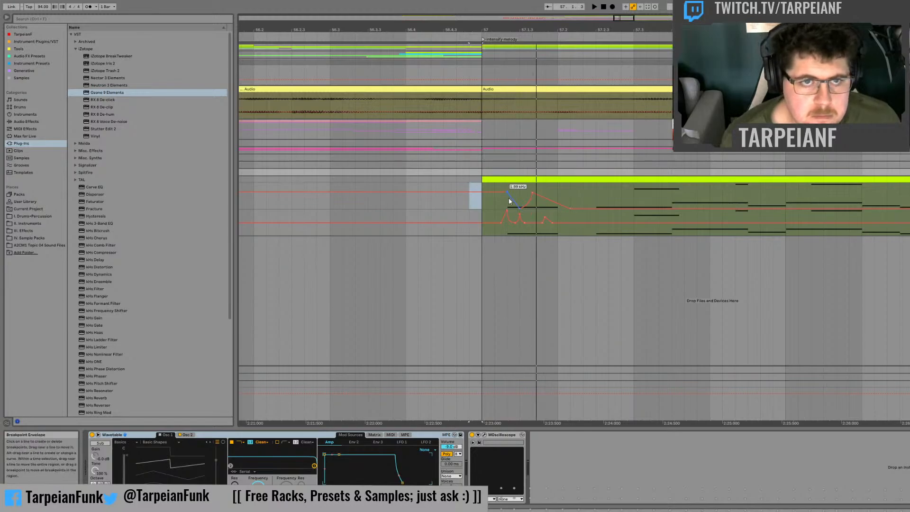
Step: Move the first note's Filter 1 Freq. dip and second peak slightly earlier, and audition from just before bar 57
{"action": "left_click", "coordinate": [569, 192]}
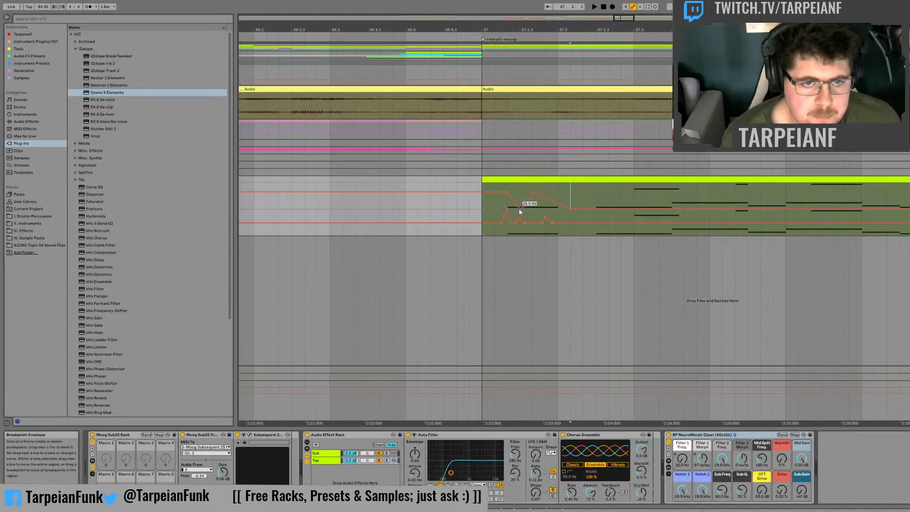
{"action": "left_click", "coordinate": [519, 210]}
{"action": "left_click_drag", "start_coordinate": [519, 208], "coordinate": [516, 208]}
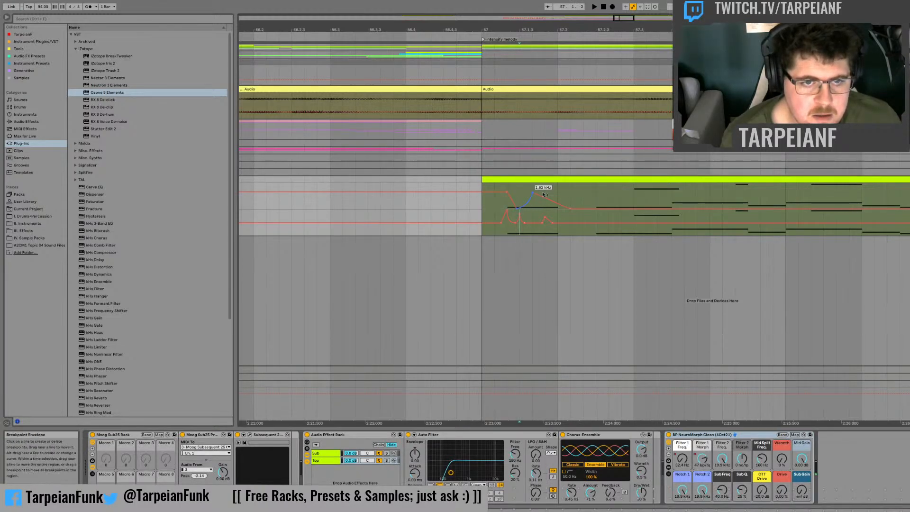
{"action": "key", "text": "space"}
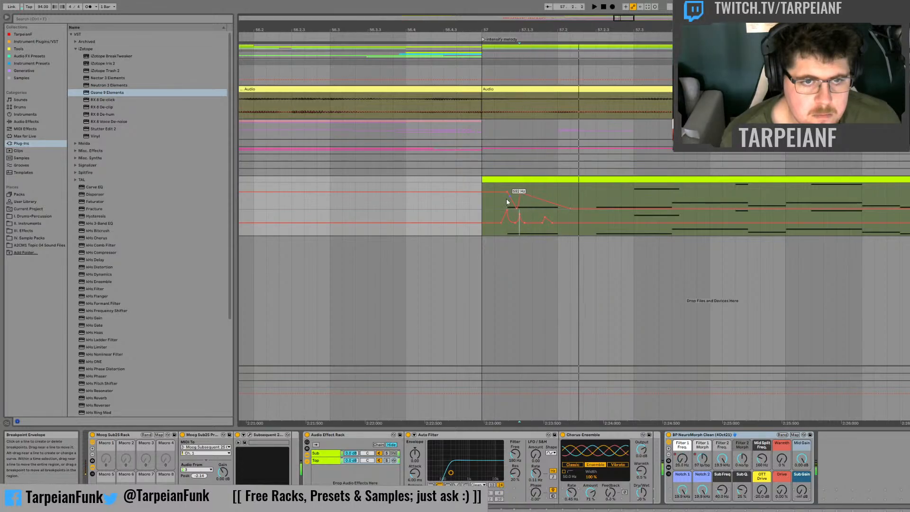
{"action": "left_click_drag", "start_coordinate": [470, 185], "coordinate": [476, 207]}
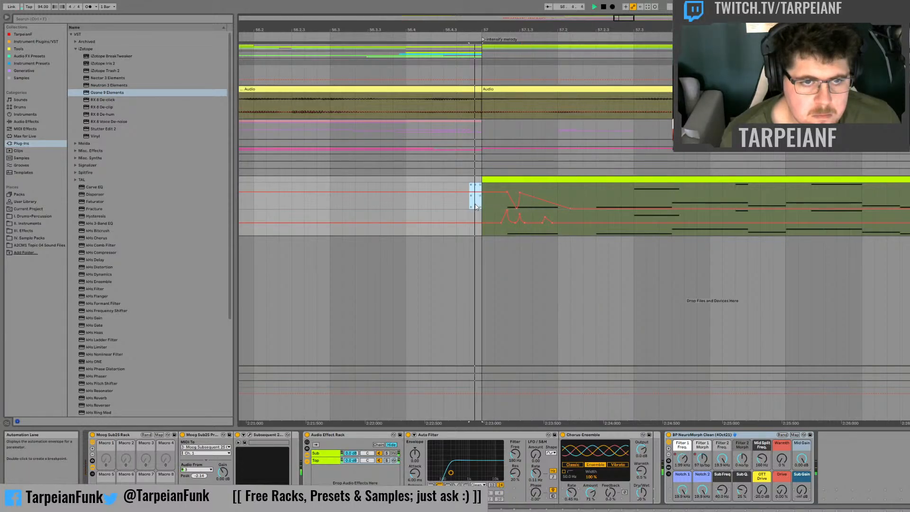
{"action": "left_click", "coordinate": [551, 188]}
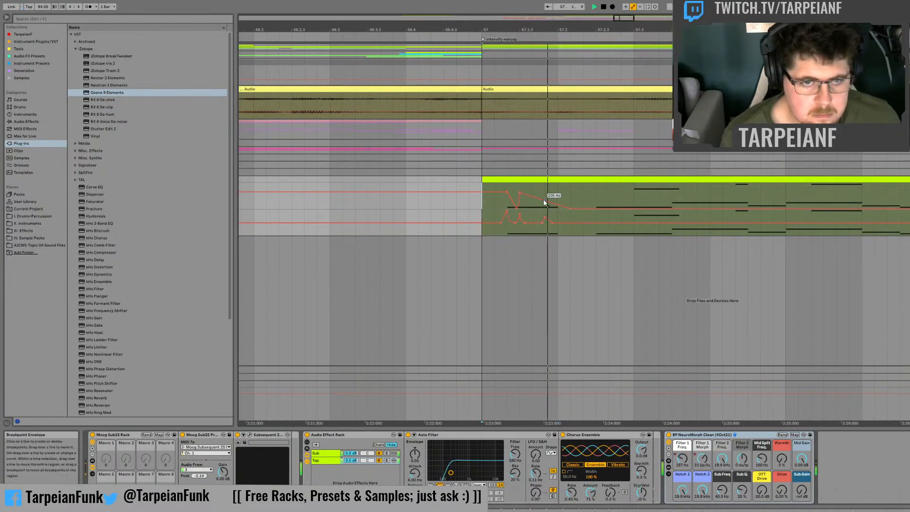
Step: Try adding a small dip and a third Filter 1 Freq. peak to the first note's decay, and audition it
{"action": "left_click_drag", "start_coordinate": [546, 208], "coordinate": [530, 199]}
{"action": "left_click", "coordinate": [530, 203]}
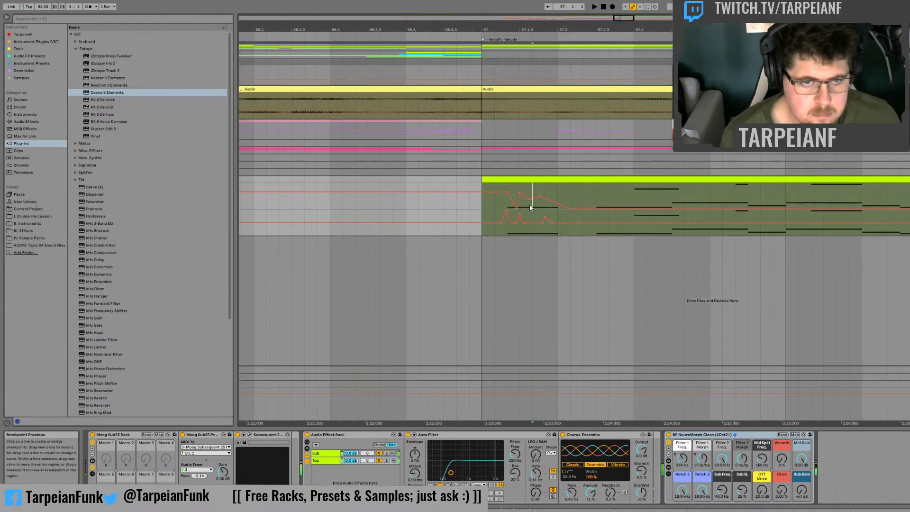
{"action": "key", "text": "space"}
{"action": "key", "text": "space"}
{"action": "key", "text": "space"}
{"action": "left_click", "coordinate": [503, 191]}
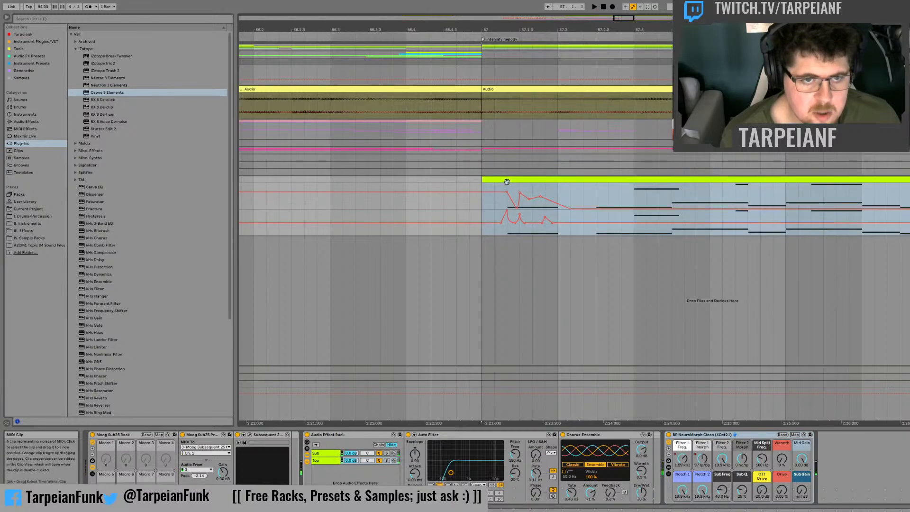
{"action": "key", "text": "space"}
{"action": "left_click", "coordinate": [532, 206]}
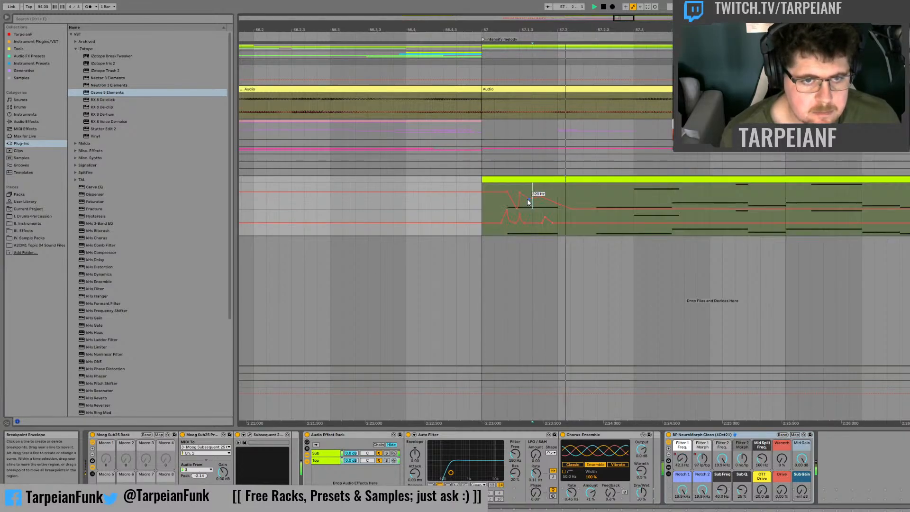
Step: Remove the extra dip and peak from the first note's Filter 1 Freq. decay, curve the slope down to 26.0 Hz, and audition it
{"action": "left_click", "coordinate": [483, 205]}
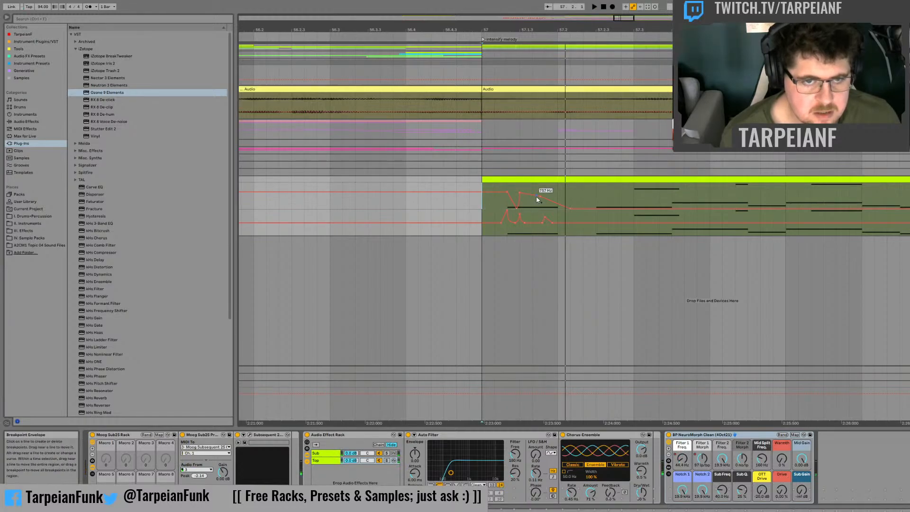
{"action": "key", "text": "space"}
{"action": "left_click_drag", "start_coordinate": [538, 197], "coordinate": [538, 200]}
{"action": "key", "text": "space"}
{"action": "key", "text": "space"}
{"action": "key", "text": "space"}
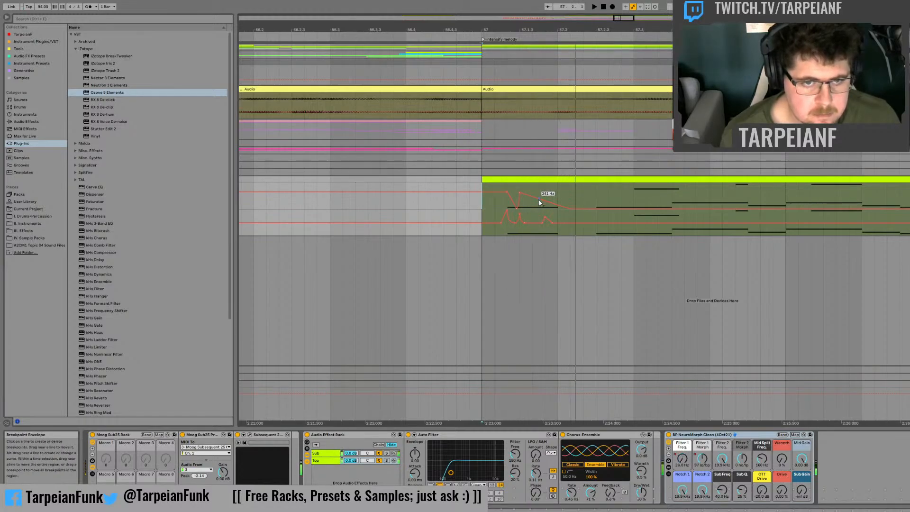
{"action": "key", "text": "space"}
{"action": "key", "text": "space"}
{"action": "key", "text": "space"}
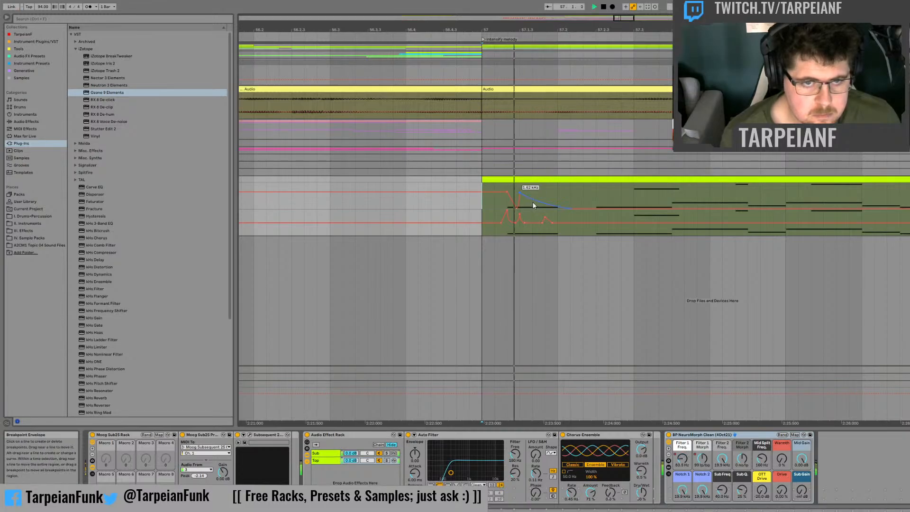
{"action": "key", "text": "space"}
{"action": "key", "text": "space"}
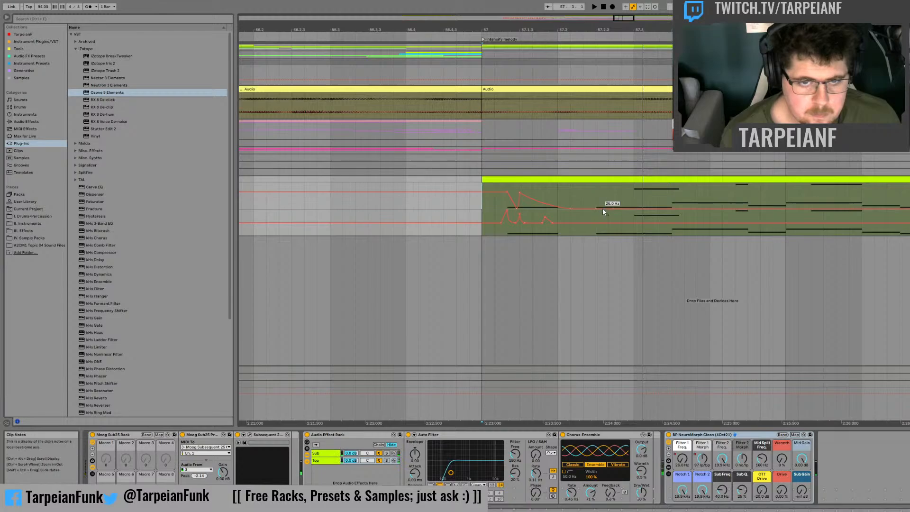
Step: Add a Filter 1 Freq. peak at the start of the second note, sloping down to 26.0 Hz around 57.3, and audition it
{"action": "left_click_drag", "start_coordinate": [601, 208], "coordinate": [602, 195]}
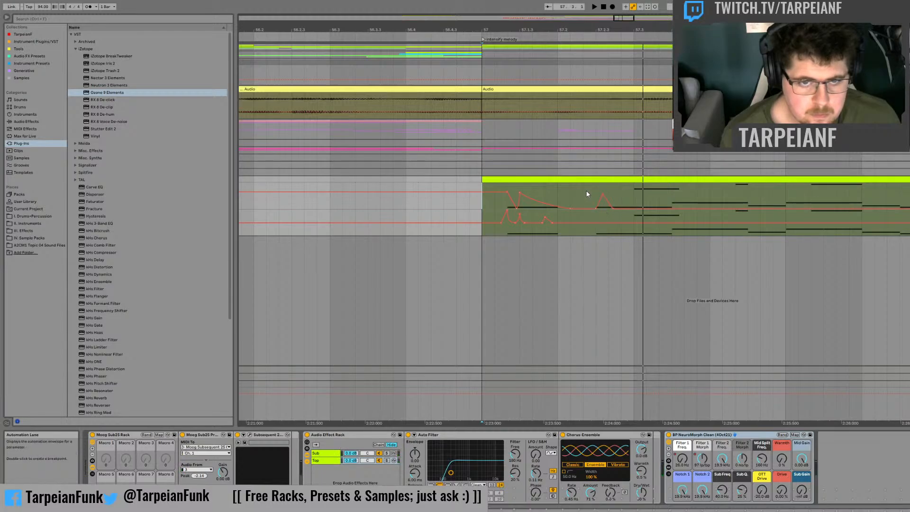
{"action": "key", "text": "space"}
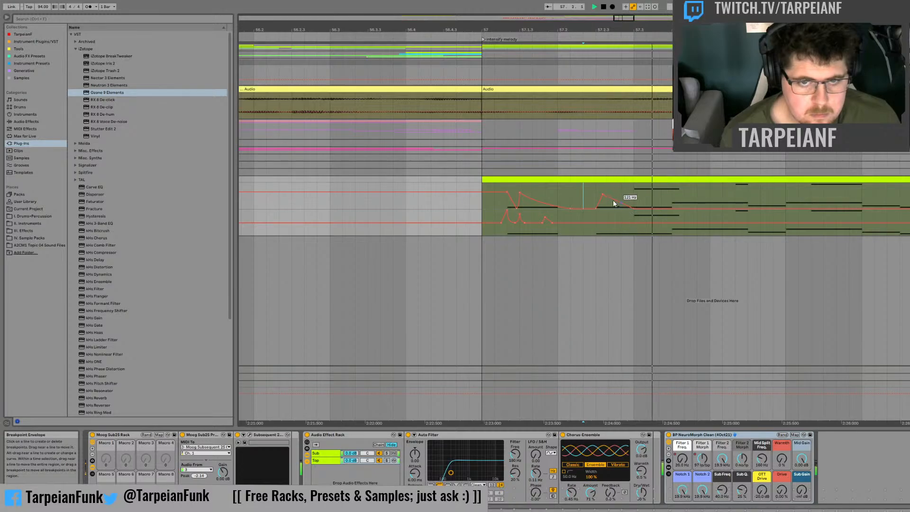
{"action": "left_click", "coordinate": [558, 190]}
{"action": "key", "text": "space"}
{"action": "key", "text": "space"}
{"action": "key", "text": "space"}
{"action": "key", "text": "space"}
{"action": "key", "text": "space"}
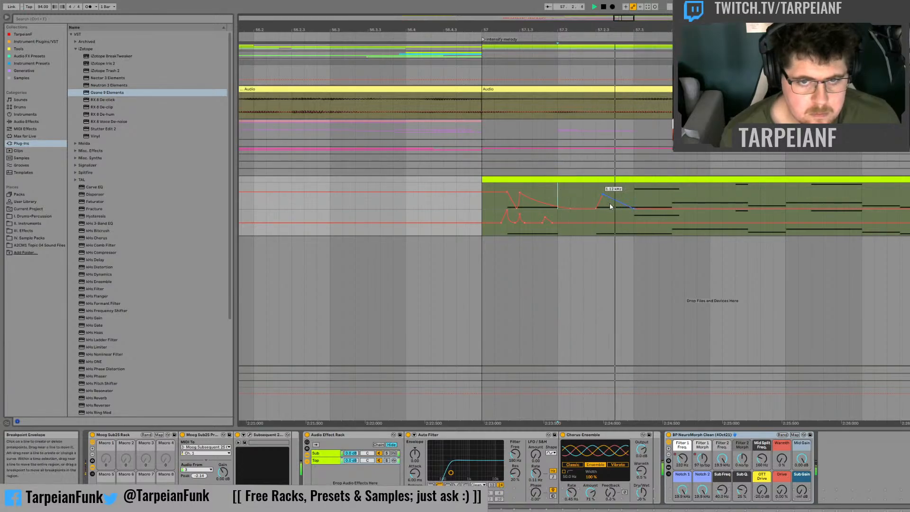
Step: Shift the second note's filter peak slightly earlier, add another at 57.3 falling to 26.0 Hz, and replay both
{"action": "left_click_drag", "start_coordinate": [604, 193], "coordinate": [600, 193]}
{"action": "key", "text": "space"}
{"action": "key", "text": "space"}
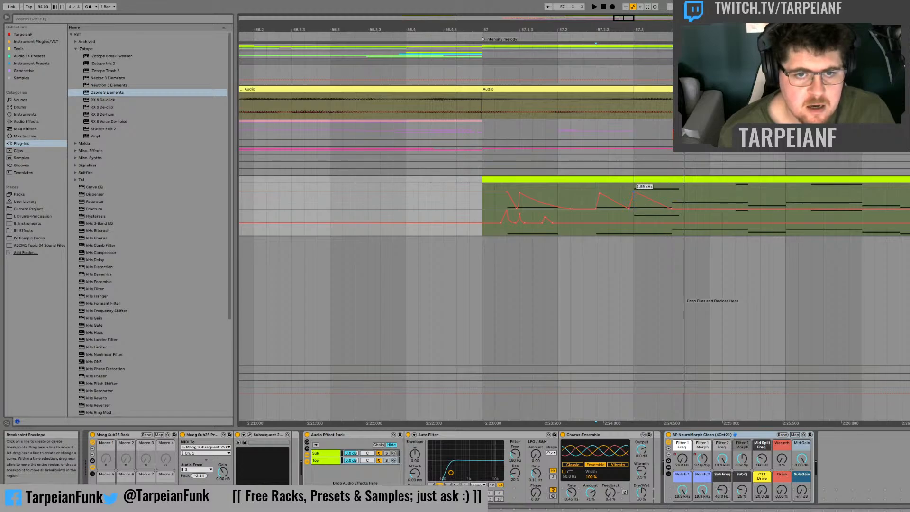
{"action": "key", "text": "space"}
{"action": "key", "text": "space"}
{"action": "key", "text": "space"}
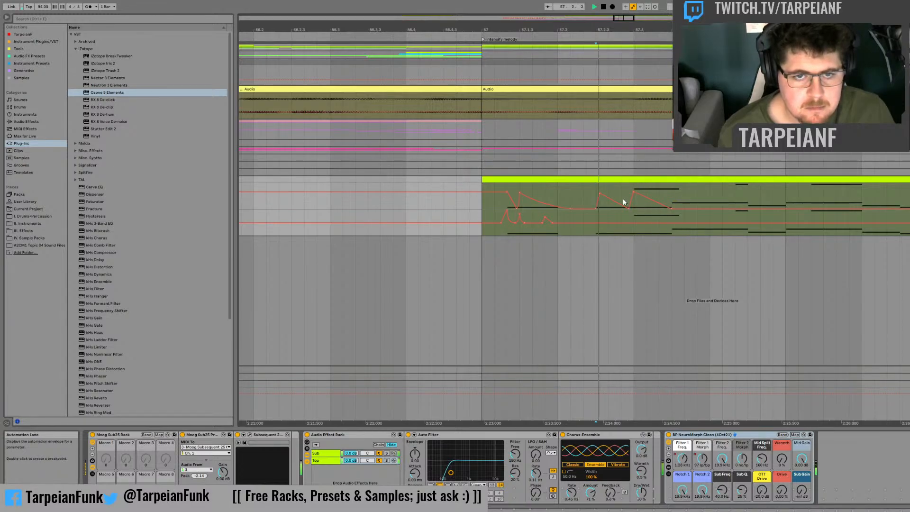
Step: Move the dip between the last two Filter 1 Freq. peaks earlier and the 57.3 peak slightly later, auditioning the change
{"action": "left_click_drag", "start_coordinate": [627, 207], "coordinate": [622, 207]}
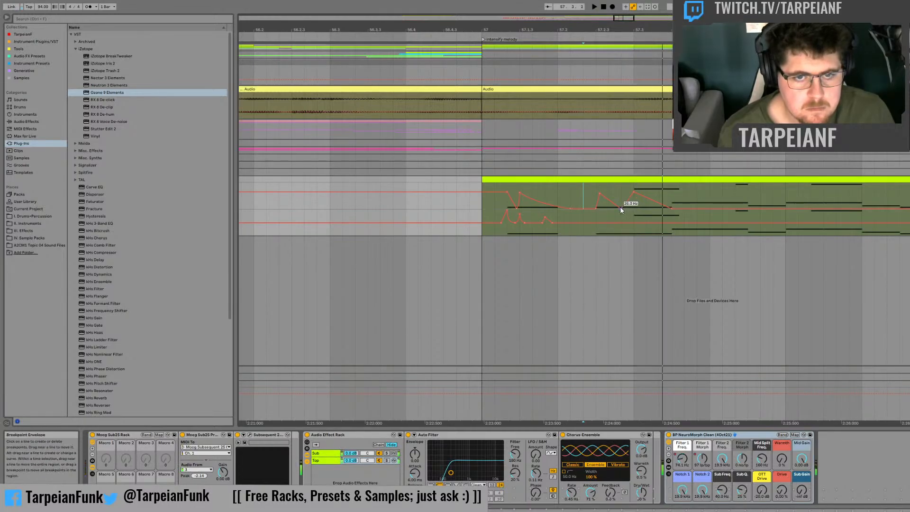
{"action": "left_click_drag", "start_coordinate": [621, 208], "coordinate": [644, 193]}
{"action": "key", "text": "space"}
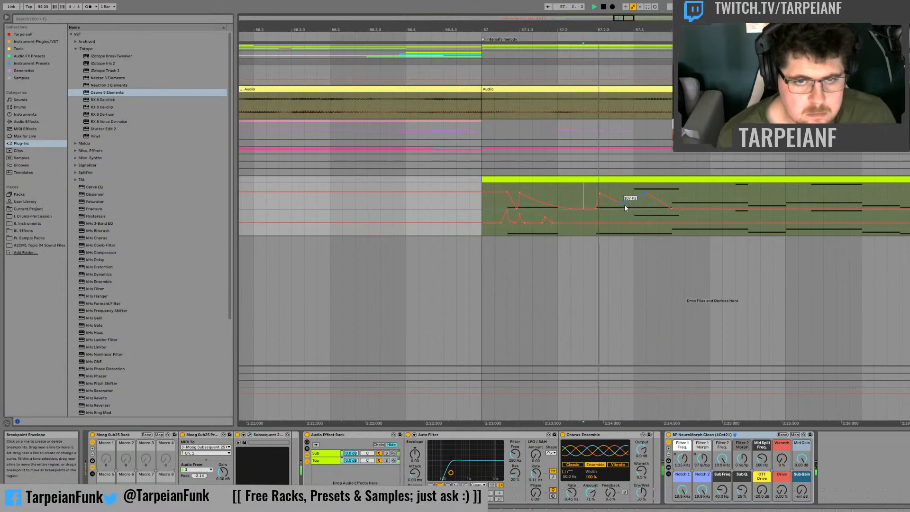
{"action": "left_click_drag", "start_coordinate": [624, 207], "coordinate": [621, 207]}
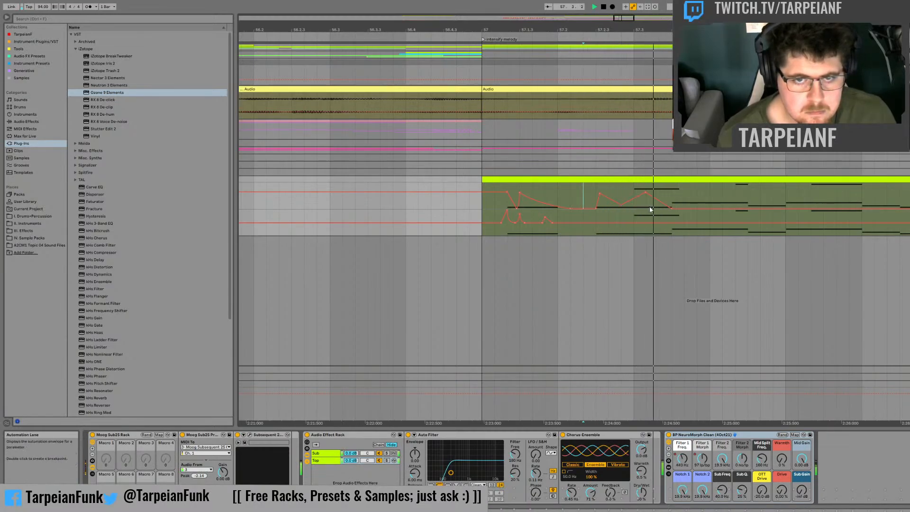
Step: Add a sharp Filter 1 Freq. peak at 57.3.3, followed by a dip and a smaller peak falling to 26.0 Hz by 57.4
{"action": "left_click_drag", "start_coordinate": [678, 208], "coordinate": [672, 195]}
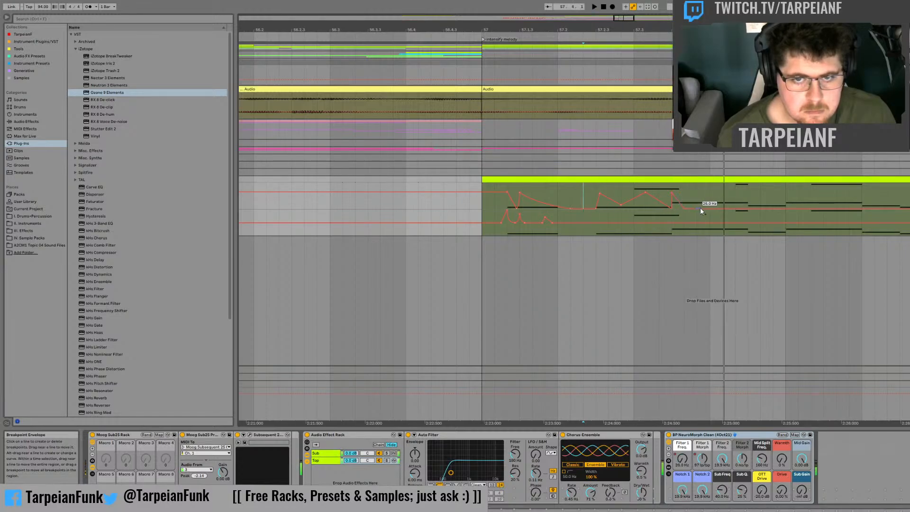
{"action": "left_click", "coordinate": [684, 207]}
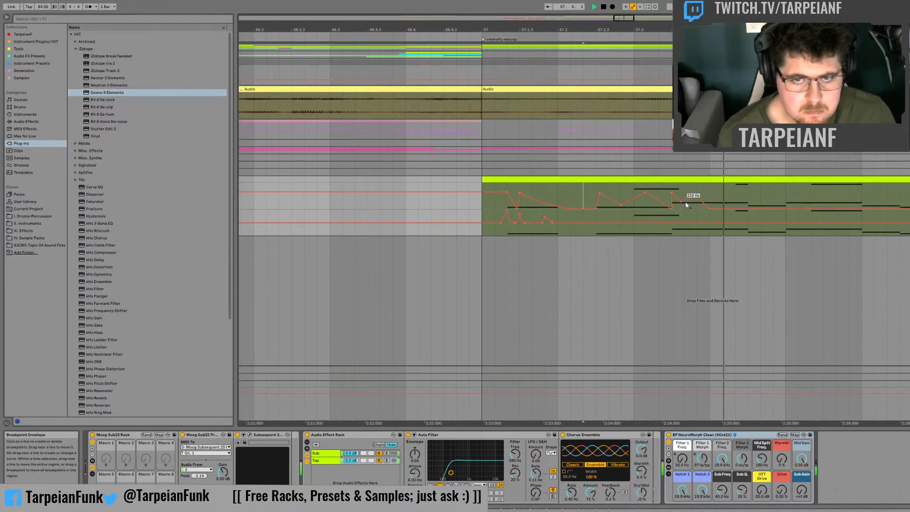
{"action": "left_click_drag", "start_coordinate": [681, 202], "coordinate": [680, 208]}
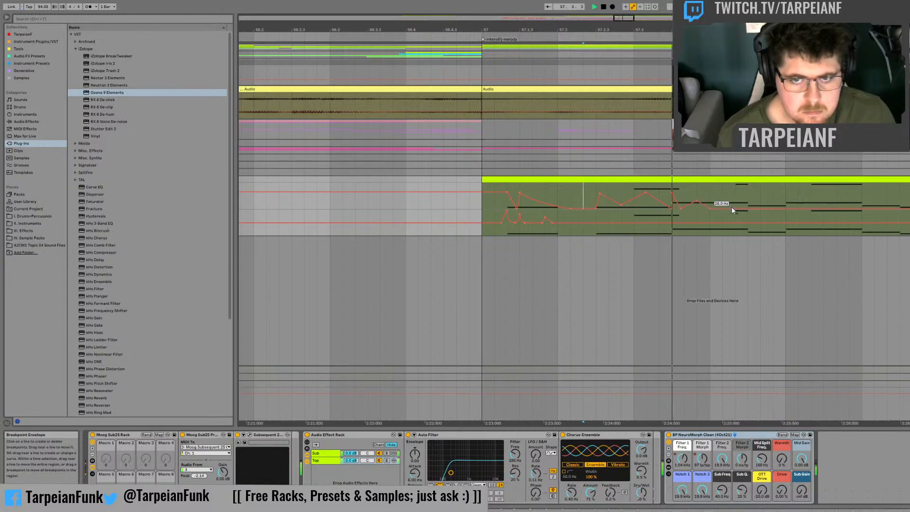
{"action": "key", "text": "space"}
Step: Duplicate the Filter 1 Freq. automation from 57.3.3–57.4 into the following half beat and audition the repeat
{"action": "left_click_drag", "start_coordinate": [710, 195], "coordinate": [671, 194]}
{"action": "key", "text": "ctrl+d"}
{"action": "left_click", "coordinate": [669, 189]}
{"action": "key", "text": "space"}
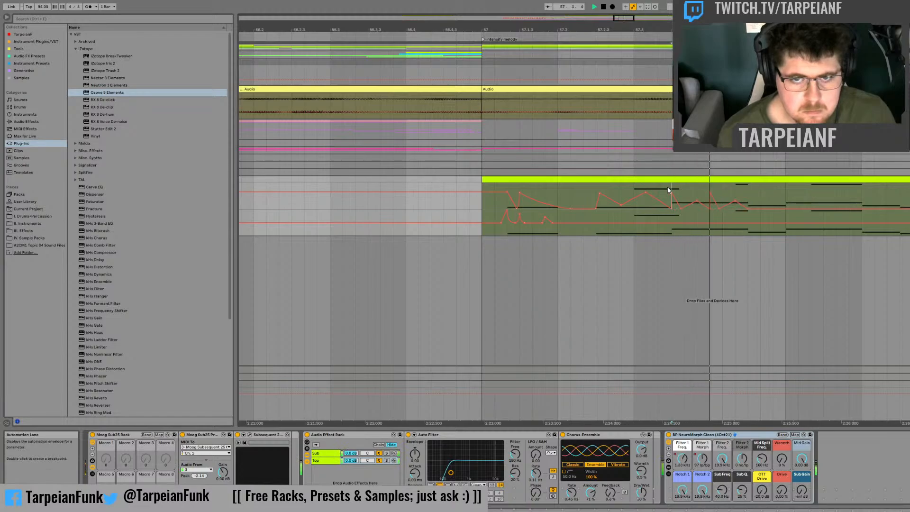
{"action": "key", "text": "space"}
{"action": "left_click", "coordinate": [634, 190]}
{"action": "key", "text": "space"}
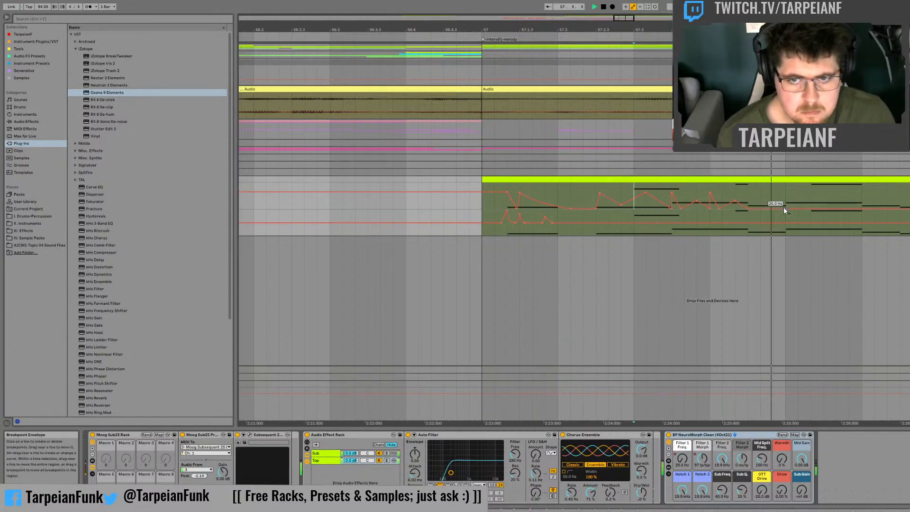
Step: Raise the small filter peak after 57.4, add another at 57.4.3 falling to 26.0 Hz by bar 58, and replay
{"action": "key", "text": "space"}
{"action": "mouse_move", "coordinate": [748, 208]}
{"action": "left_mouse_down"}
{"action": "mouse_move", "coordinate": [784, 207]}
{"action": "mouse_move", "coordinate": [735, 192]}
{"action": "mouse_move", "coordinate": [746, 198]}
{"action": "left_mouse_up"}
{"action": "key", "text": "space"}
{"action": "left_click", "coordinate": [700, 190]}
{"action": "key", "text": "space"}
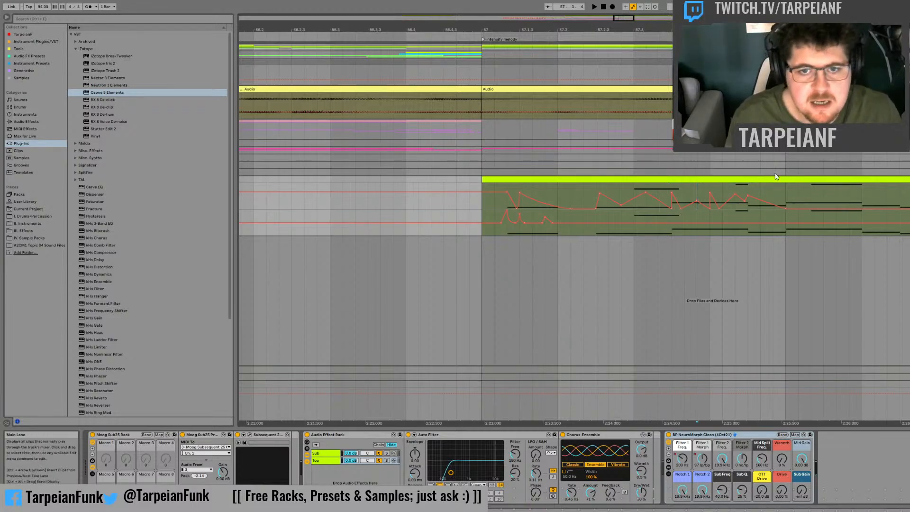
{"action": "key", "text": "space"}
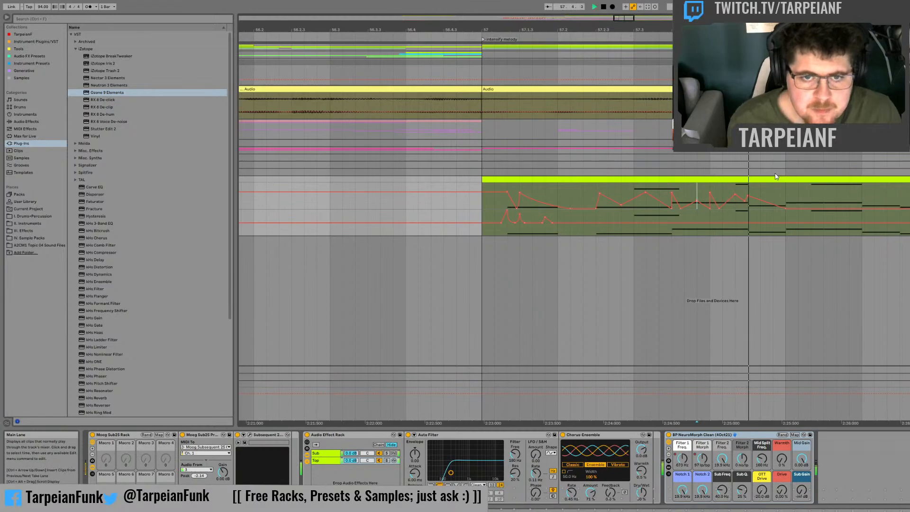
{"action": "left_click", "coordinate": [487, 203]}
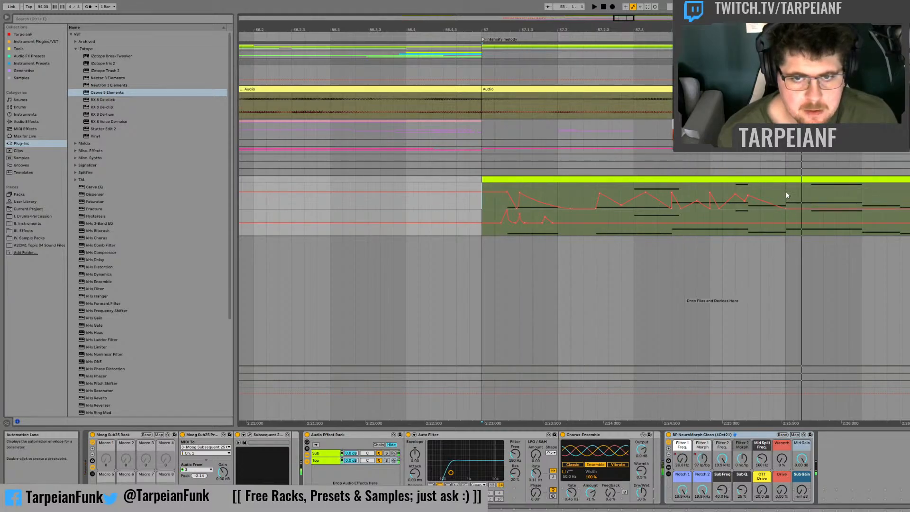
Step: Duplicate the Filter 1 Freq. shape from beat 57.4 into the first beat of bar 58 and shift its last peak later
{"action": "key", "text": "ctrl+d"}
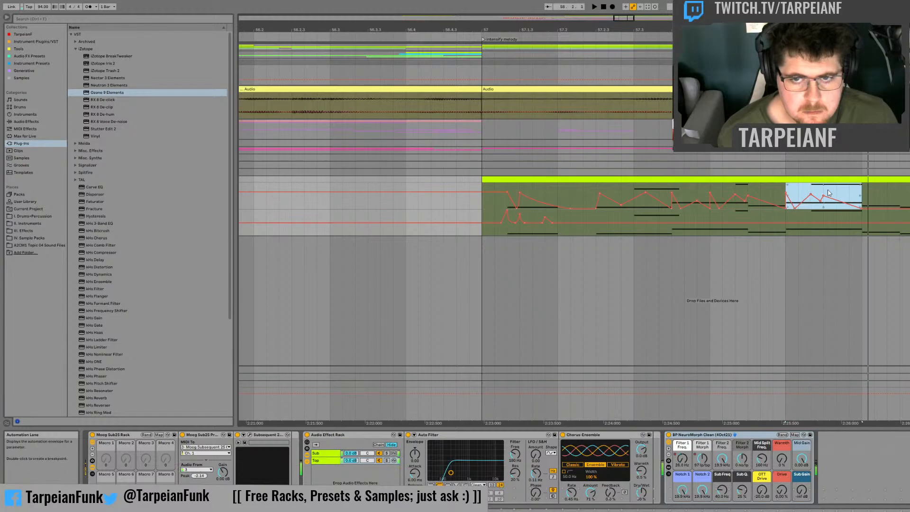
{"action": "left_click", "coordinate": [830, 201]}
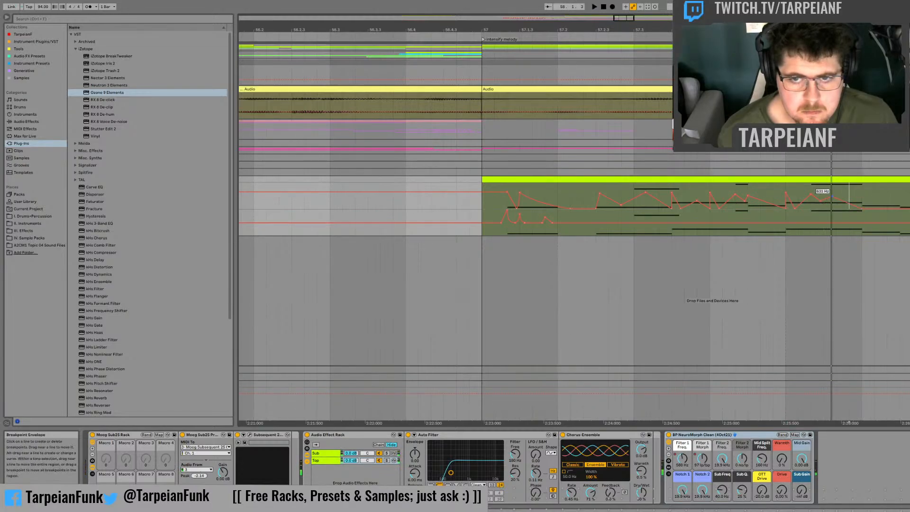
{"action": "left_click", "coordinate": [772, 187]}
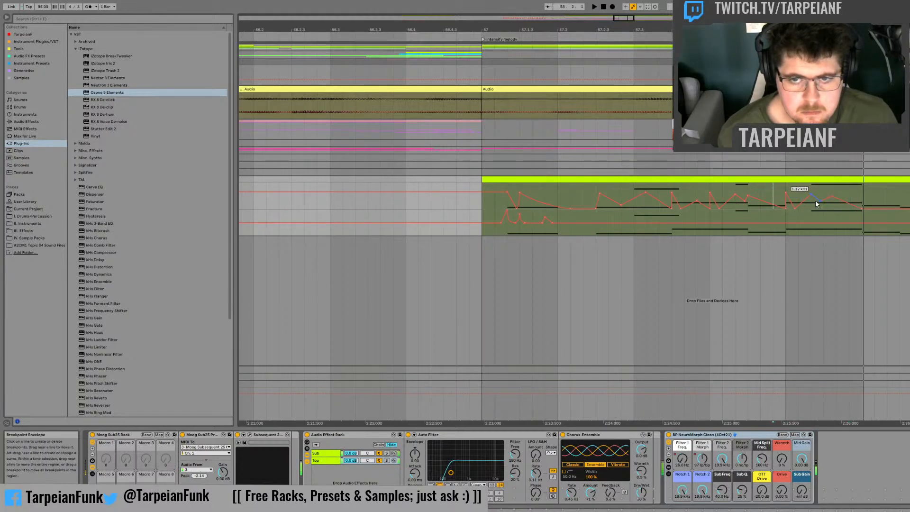
Step: Lower the dip between the last two Filter 1 Freq. peaks in bar 58 and audition the beat
{"action": "left_click_drag", "start_coordinate": [821, 202], "coordinate": [821, 207]}
{"action": "key", "text": "space"}
{"action": "key", "text": "space"}
{"action": "key", "text": "space"}
{"action": "left_click", "coordinate": [789, 189]}
Step: Shift the second Filter 1 Freq. peak in bar 58 later to 58.1.3 and audition the beat
{"action": "key", "text": "space"}
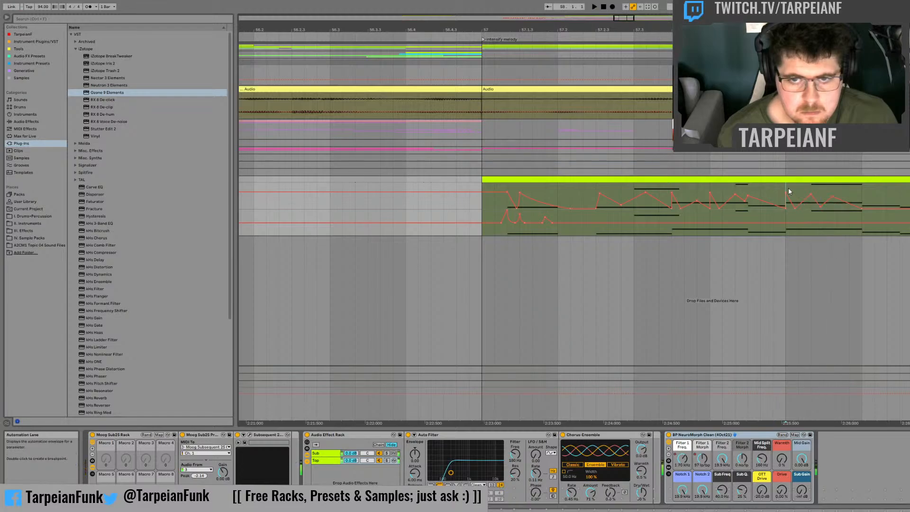
{"action": "key", "text": "space"}
{"action": "key", "text": "space"}
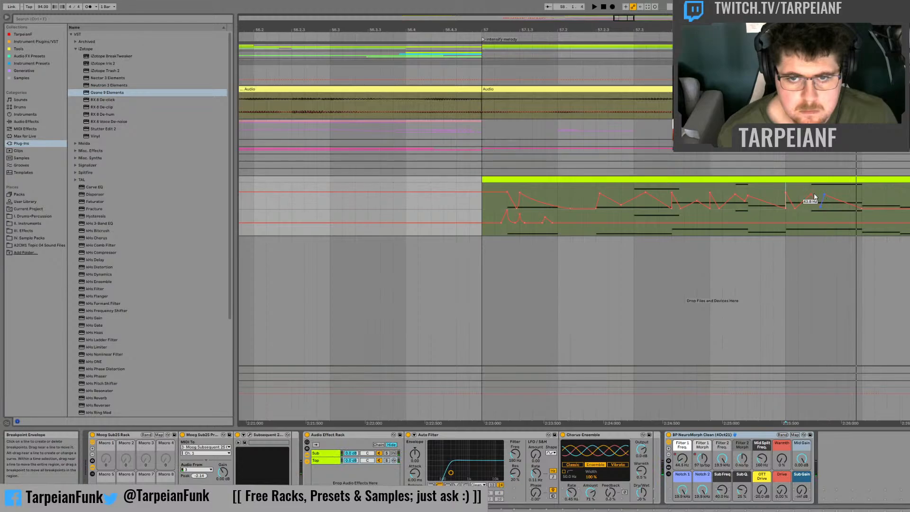
{"action": "key", "text": "space"}
{"action": "key", "text": "space"}
{"action": "key", "text": "space"}
{"action": "key", "text": "space"}
{"action": "key", "text": "space"}
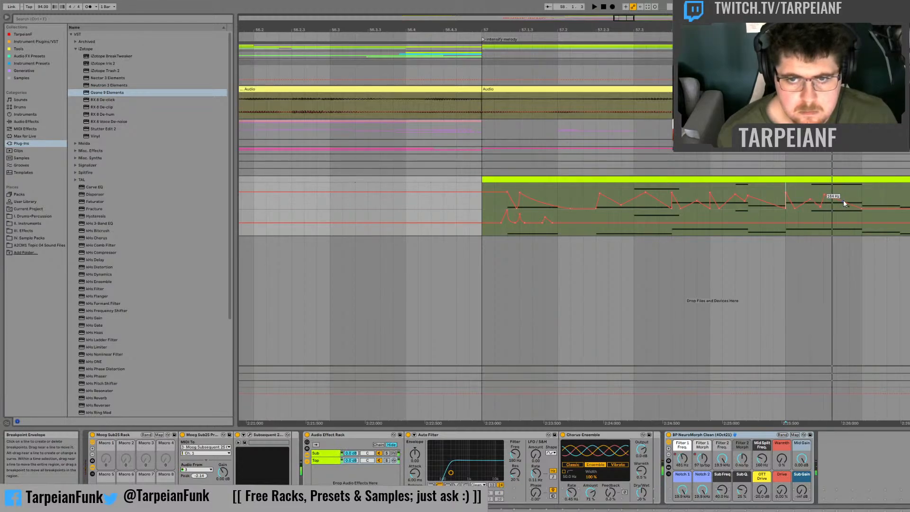
Step: Add a Filter 1 Freq. peak between 58.1.3 and 58.2, reshape the rise into the 58.1.3 peak, and replay
{"action": "mouse_move", "coordinate": [849, 204]}
{"action": "left_mouse_down"}
{"action": "mouse_move", "coordinate": [849, 195]}
{"action": "mouse_move", "coordinate": [843, 208]}
{"action": "left_mouse_up"}
{"action": "key", "text": "space"}
{"action": "key", "text": "space"}
{"action": "key", "text": "space"}
{"action": "key", "text": "space"}
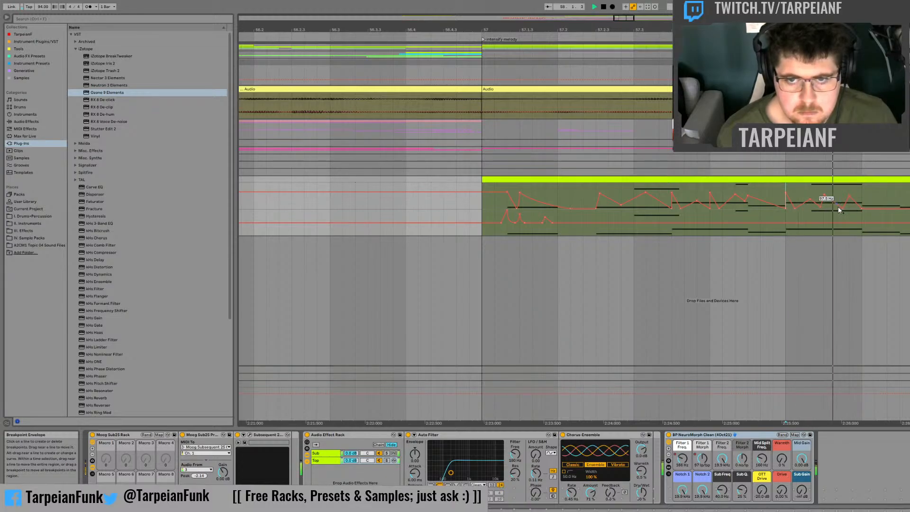
{"action": "key", "text": "space"}
{"action": "mouse_move", "coordinate": [810, 199]}
{"action": "left_mouse_down"}
{"action": "mouse_move", "coordinate": [820, 209]}
{"action": "mouse_move", "coordinate": [806, 205]}
{"action": "left_mouse_up"}
{"action": "key", "text": "space"}
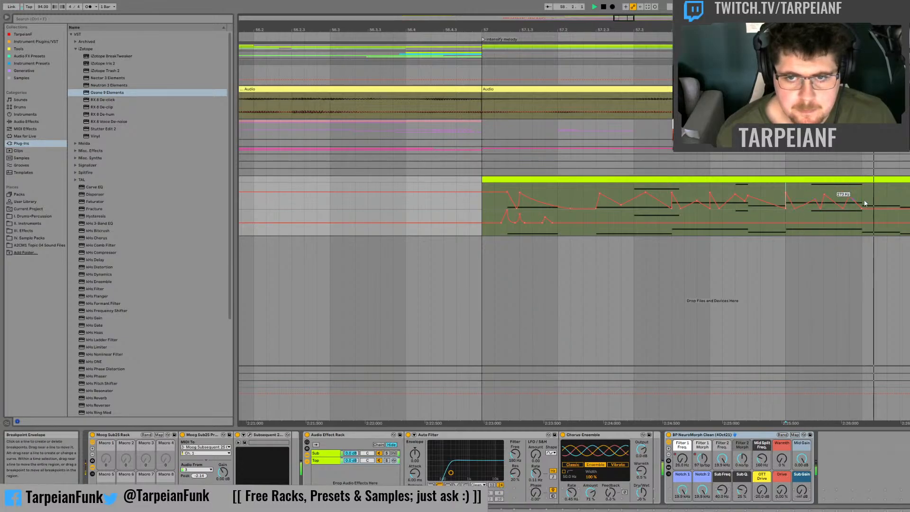
Step: Add a Filter 1 Freq. peak between 58.2 and 58.2.3 that falls to 26.0 Hz at 58.2.3, and audition it
{"action": "left_click", "coordinate": [900, 209]}
{"action": "key", "text": "space"}
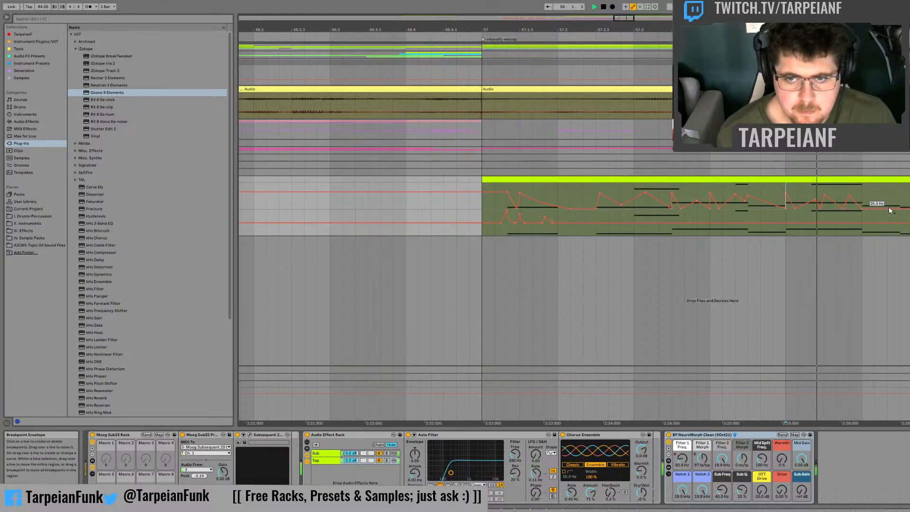
{"action": "left_click_drag", "start_coordinate": [888, 209], "coordinate": [887, 194]}
{"action": "key", "text": "space"}
{"action": "key", "text": "space"}
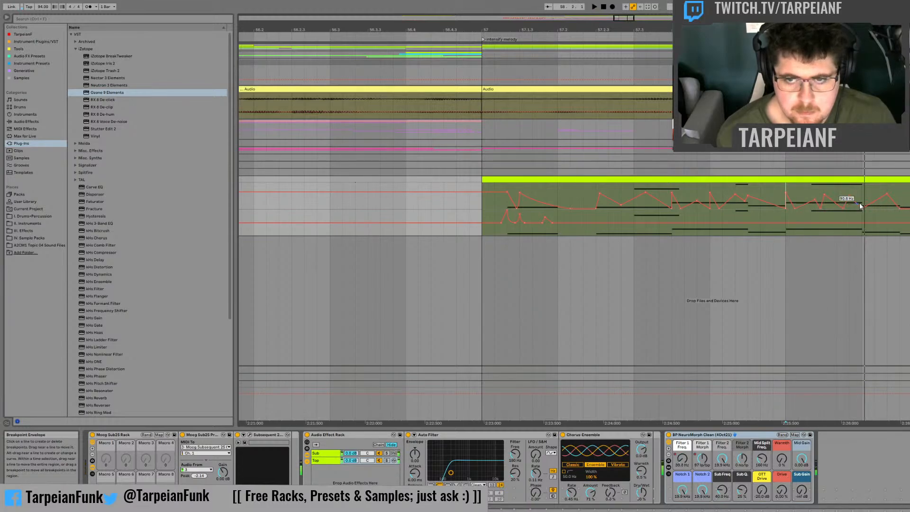
Step: Raise a sharp Filter 1 Freq. peak at 58.2 and audition the line from that beat
{"action": "left_click_drag", "start_coordinate": [865, 207], "coordinate": [865, 193]}
{"action": "left_click", "coordinate": [861, 191]}
{"action": "key", "text": "space"}
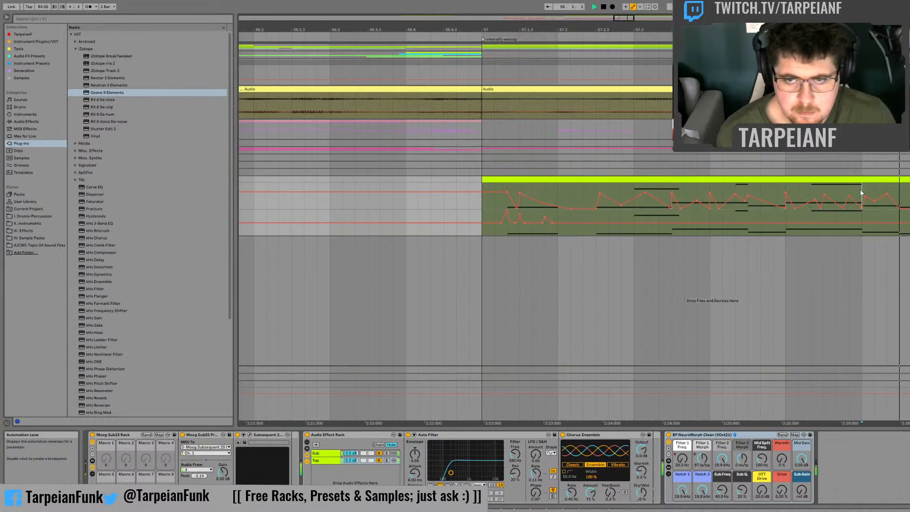
{"action": "key", "text": "space"}
{"action": "key", "text": "space"}
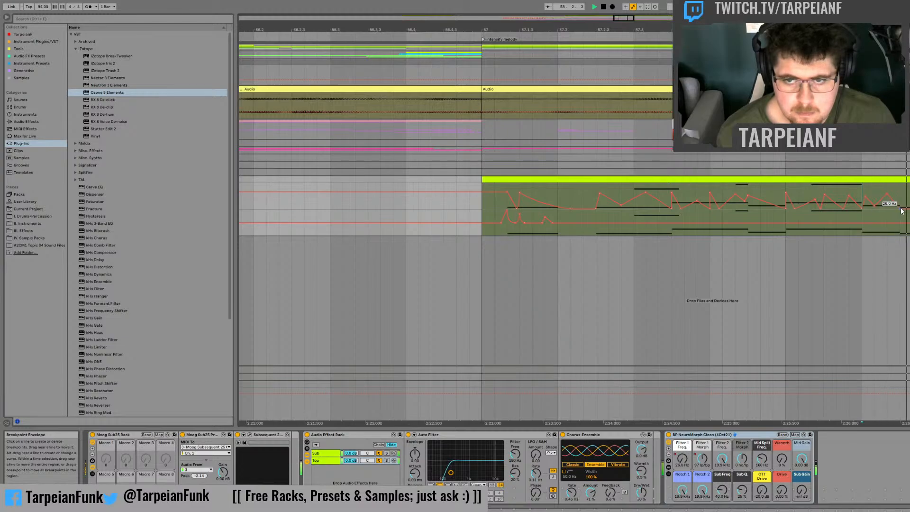
{"action": "key", "text": "space"}
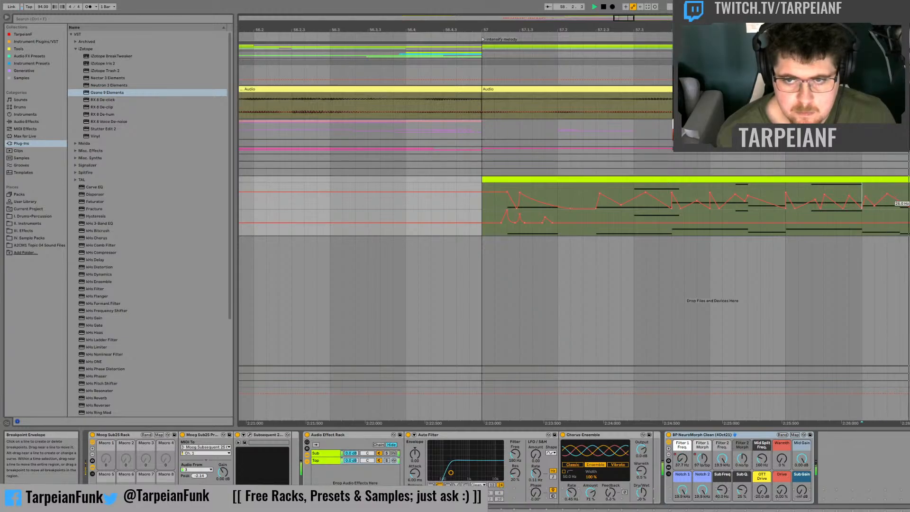
{"action": "key", "text": "space"}
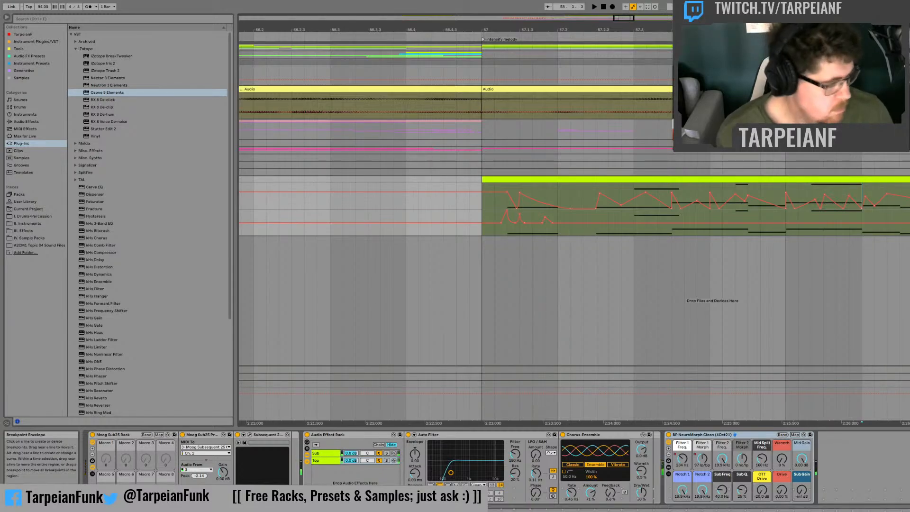
Step: Audition the bassline with its Filter 1 Freq. automation, both around bar 58 and from the start of bar 57
{"action": "double_click", "coordinate": [909, 208]}
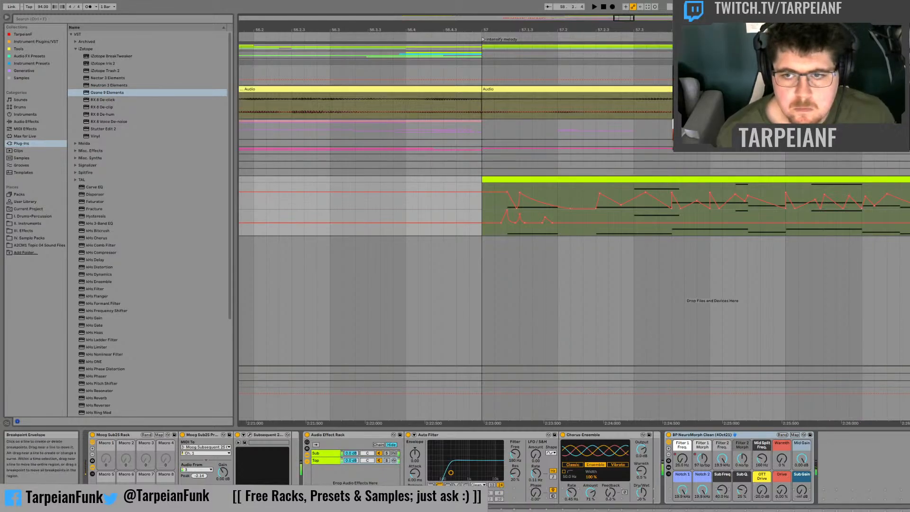
{"action": "key", "text": "space"}
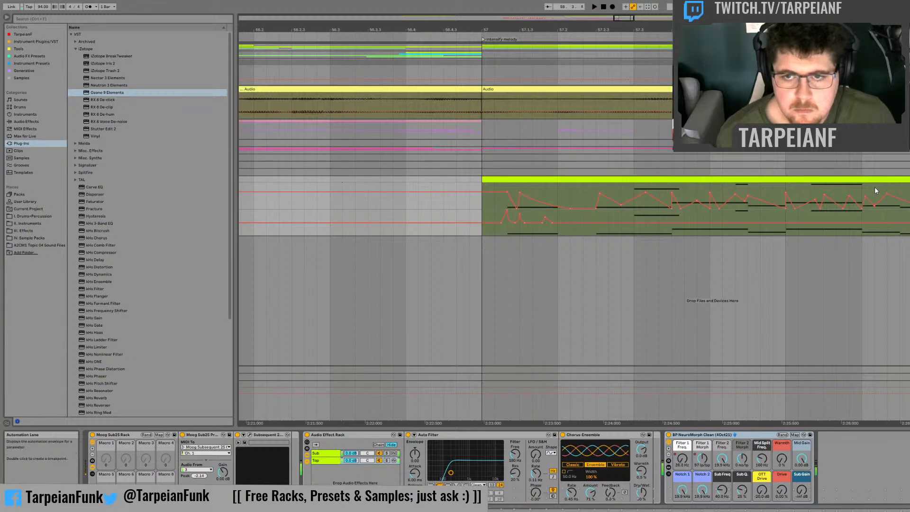
{"action": "key", "text": "space"}
{"action": "key", "text": "space"}
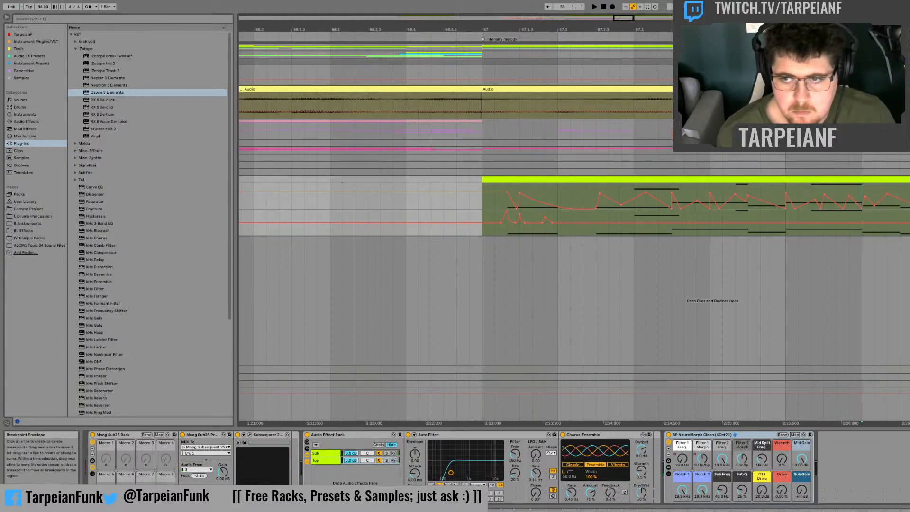
{"action": "key", "text": "space"}
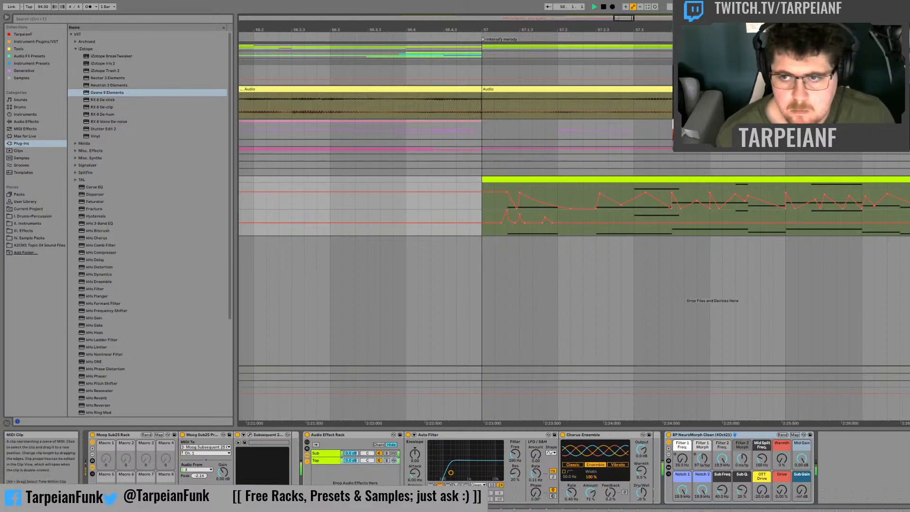
{"action": "left_click_drag", "start_coordinate": [905, 194], "coordinate": [493, 191]}
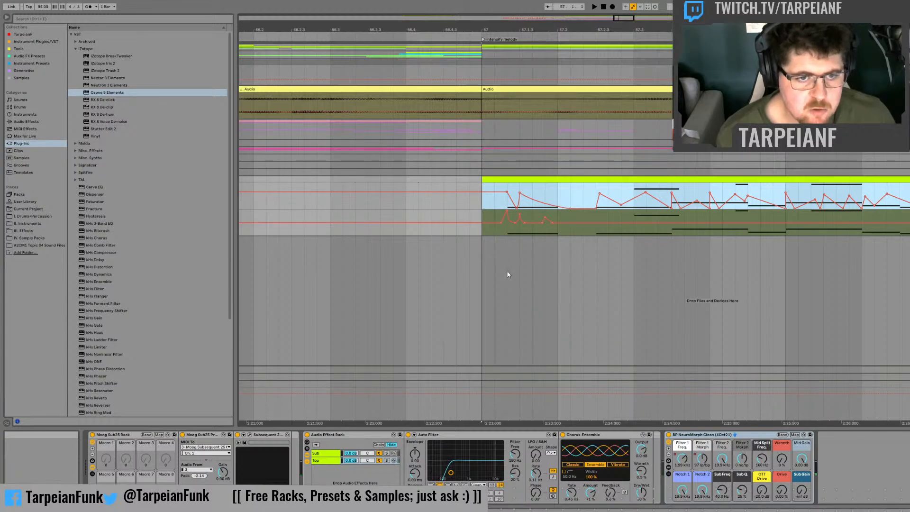
{"action": "key", "text": "space"}
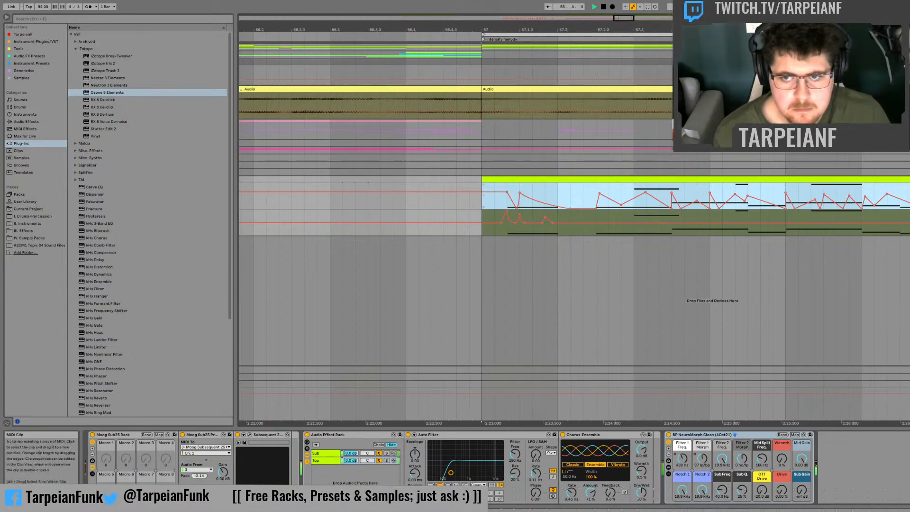
{"action": "key", "text": "Escape"}
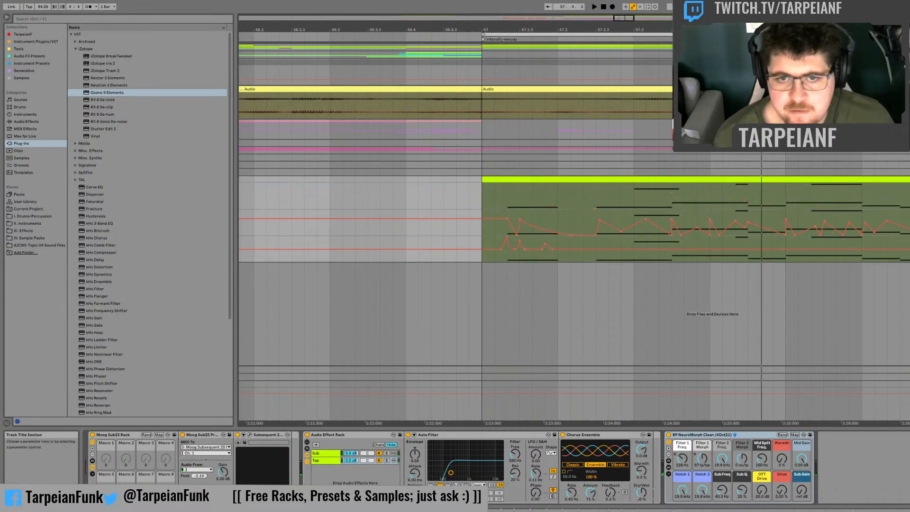
Step: Display the Filter 1 Morph automation on the bass track, add a tall peak at 57.2.3, and audition it
{"action": "left_click", "coordinate": [705, 461]}
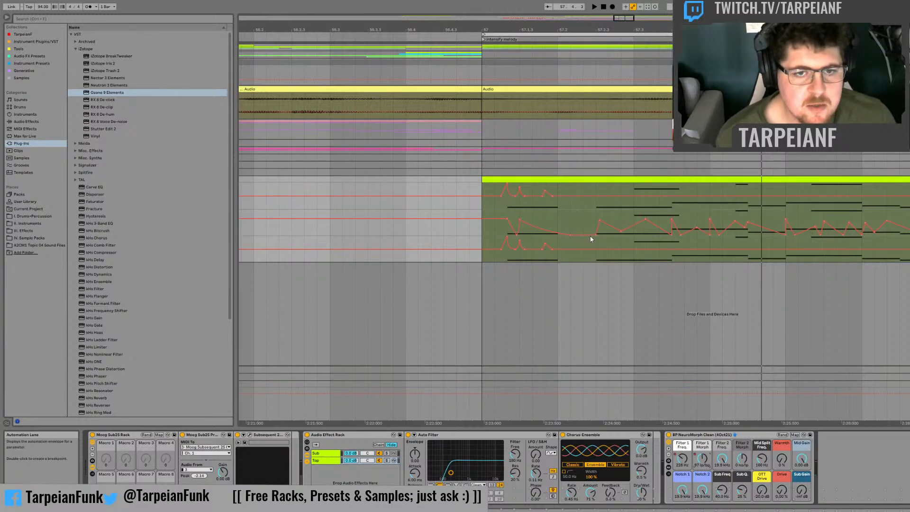
{"action": "left_click", "coordinate": [589, 195]}
{"action": "left_click_drag", "start_coordinate": [596, 196], "coordinate": [596, 183]}
{"action": "left_click", "coordinate": [581, 202]}
{"action": "key", "text": "space"}
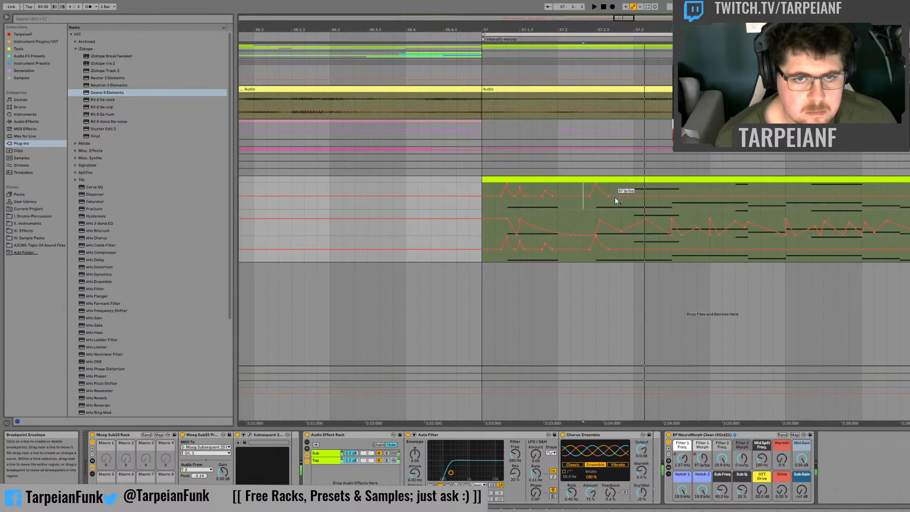
Step: Add a smaller Filter 1 Morph peak before 57.3 and duplicate the 57.2.3–57.3 shape into the following half beat
{"action": "left_click_drag", "start_coordinate": [620, 197], "coordinate": [620, 187]}
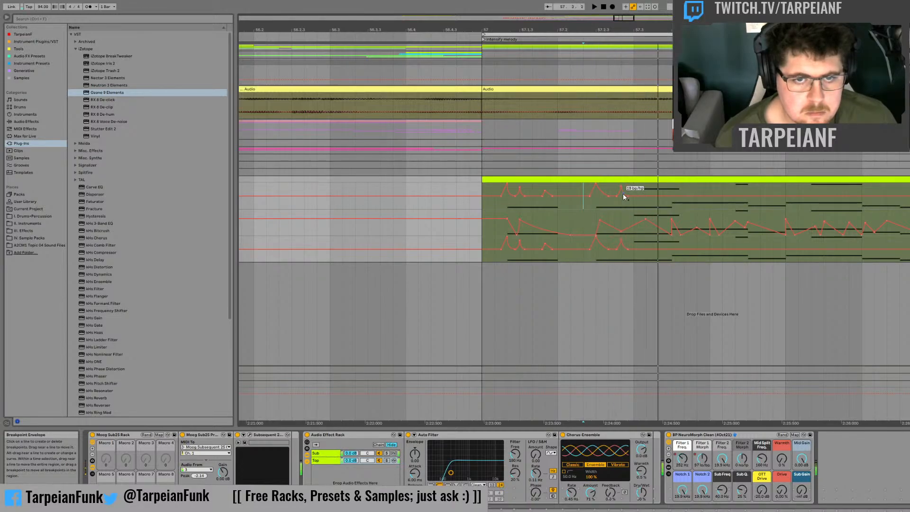
{"action": "left_click_drag", "start_coordinate": [635, 188], "coordinate": [595, 204]}
{"action": "key", "text": "ctrl+d"}
{"action": "left_click", "coordinate": [595, 205]}
{"action": "key", "text": "space"}
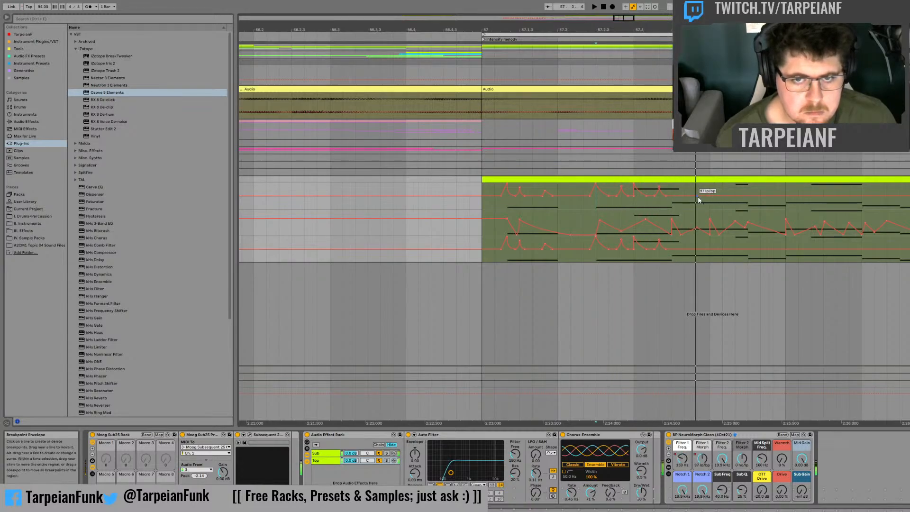
Step: Draw Filter 1 Morph ramps peaking just before 57.4 and at 57.4.3, and audition from 57.4
{"action": "key", "text": "space"}
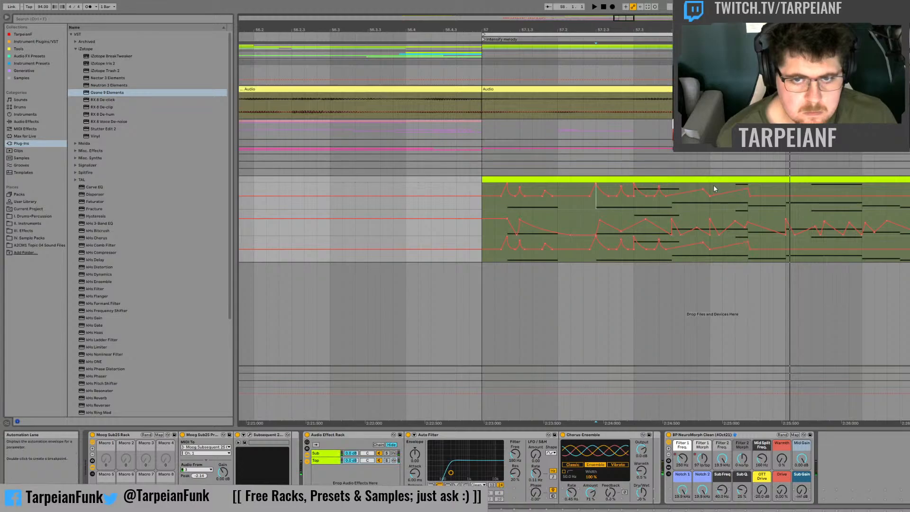
{"action": "key", "text": "space"}
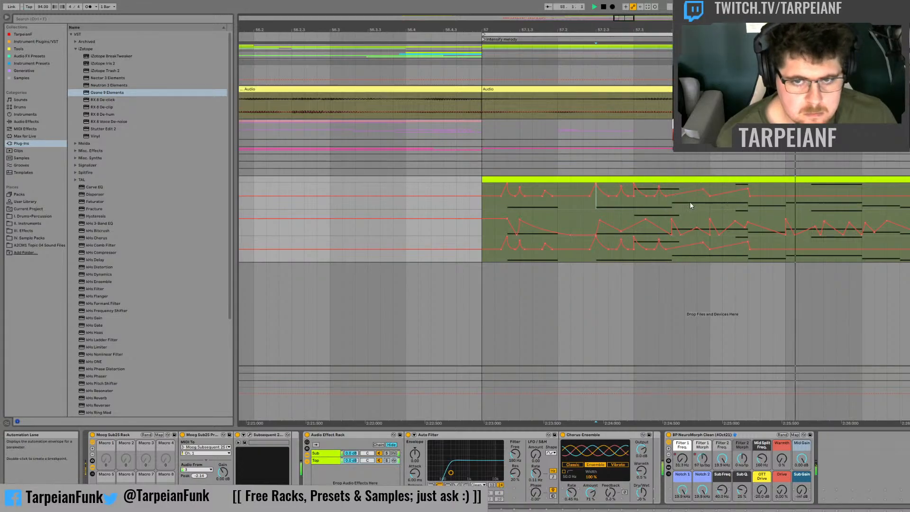
{"action": "key", "text": "space"}
{"action": "key", "text": "space"}
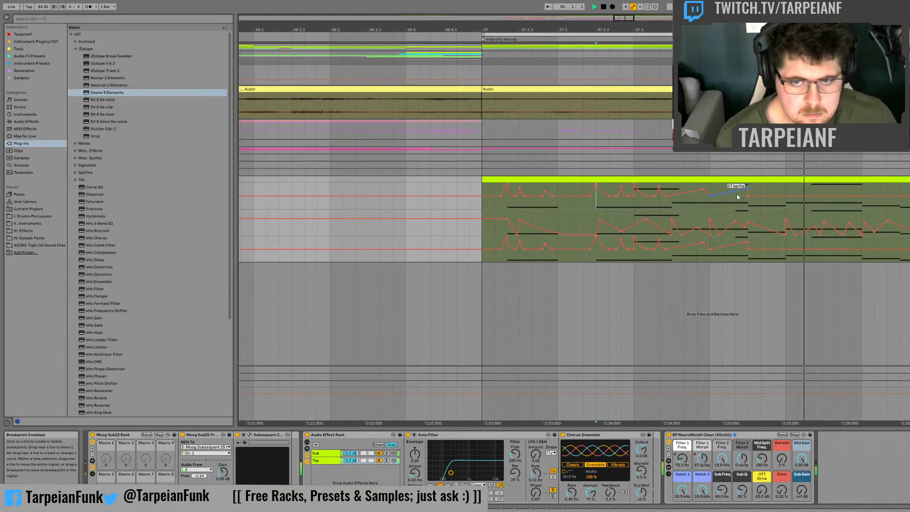
{"action": "key", "text": "space"}
{"action": "left_click", "coordinate": [710, 189]}
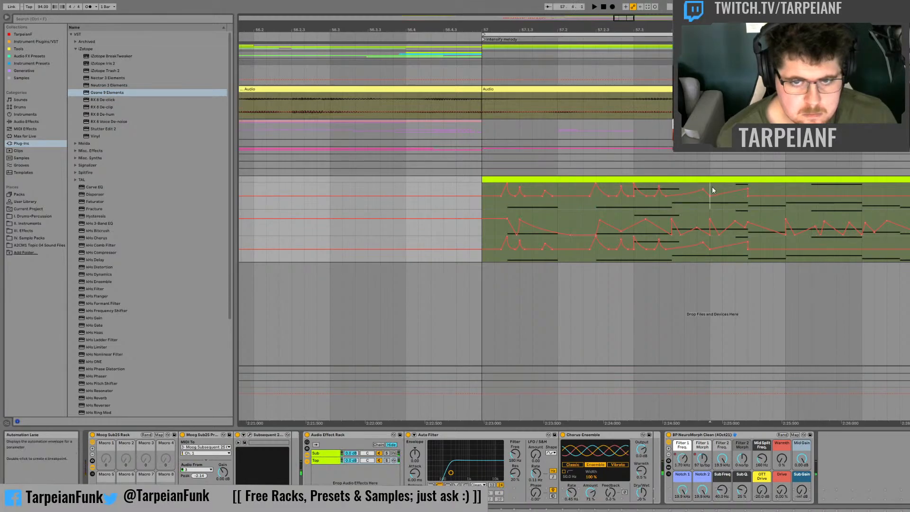
{"action": "key", "text": "space"}
Step: Move the Filter 1 Morph peak at 57.4.3 slightly earlier and replay
{"action": "key", "text": "space"}
{"action": "key", "text": "space"}
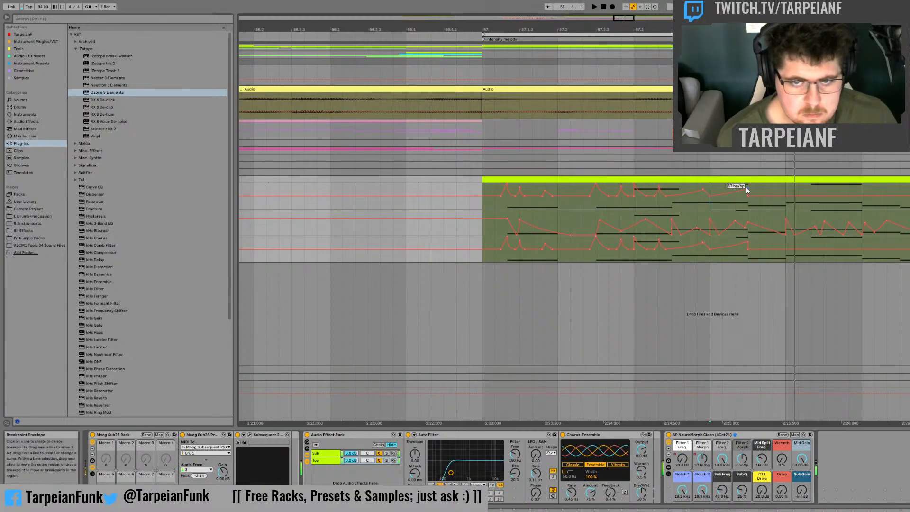
{"action": "left_click_drag", "start_coordinate": [747, 188], "coordinate": [742, 188]}
{"action": "key", "text": "space"}
{"action": "key", "text": "space"}
{"action": "key", "text": "space"}
{"action": "key", "text": "space"}
{"action": "key", "text": "space"}
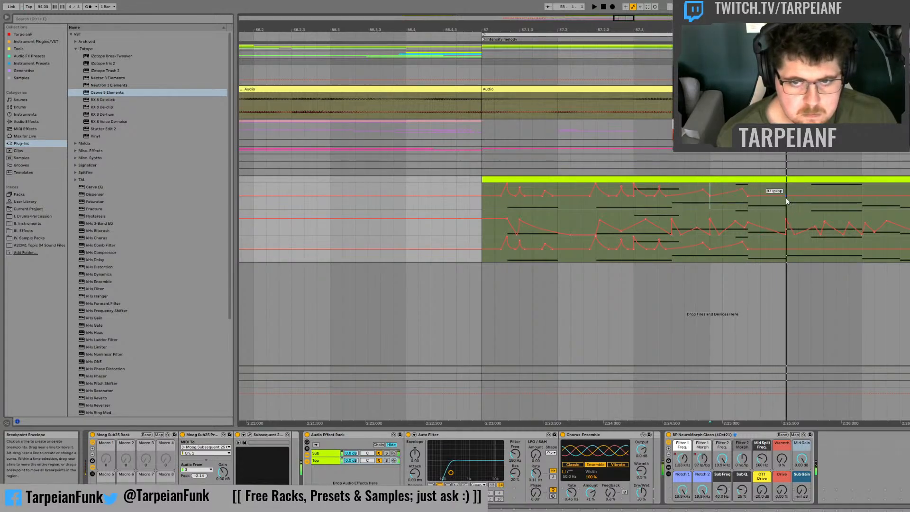
Step: Make Filter 1 Morph descend from 57.4.3 to a deep low at the start of bar 58, and audition it
{"action": "left_click_drag", "start_coordinate": [764, 196], "coordinate": [785, 207]}
{"action": "key", "text": "space"}
{"action": "key", "text": "space"}
{"action": "key", "text": "space"}
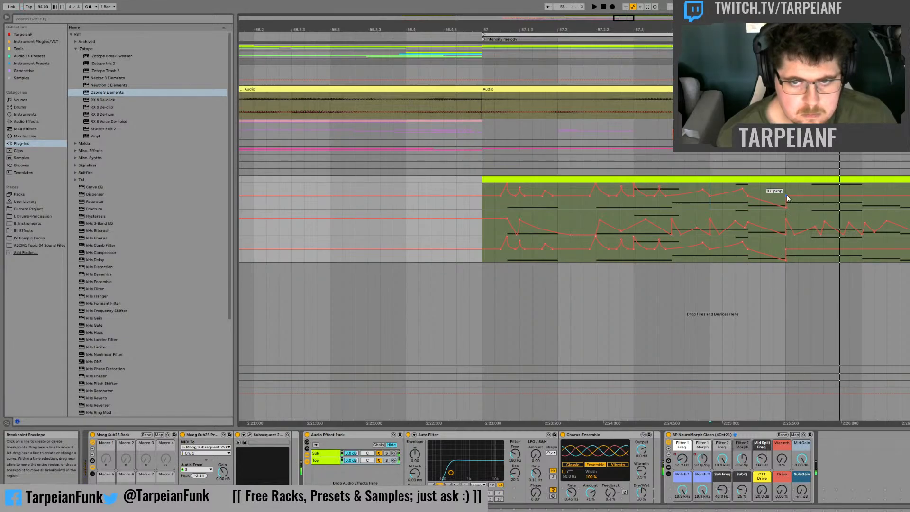
Step: Add a sharp Filter 1 Morph peak at the start of bar 58 that drops back to the base level, and audition it
{"action": "left_click", "coordinate": [798, 196]}
{"action": "left_click_drag", "start_coordinate": [786, 195], "coordinate": [786, 183]}
{"action": "left_click", "coordinate": [773, 190]}
{"action": "key", "text": "space"}
{"action": "key", "text": "space"}
{"action": "key", "text": "space"}
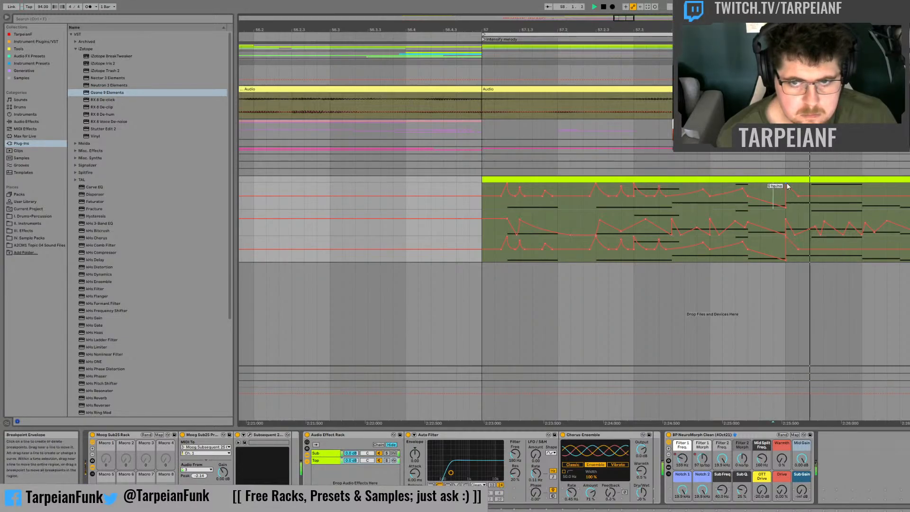
{"action": "key", "text": "space"}
{"action": "key", "text": "space"}
Step: Add Filter 1 Morph peaks before and at 58.1.3, followed by a deep dip curving up to a peak at 58.2
{"action": "key", "text": "space"}
{"action": "key", "text": "space"}
{"action": "key", "text": "space"}
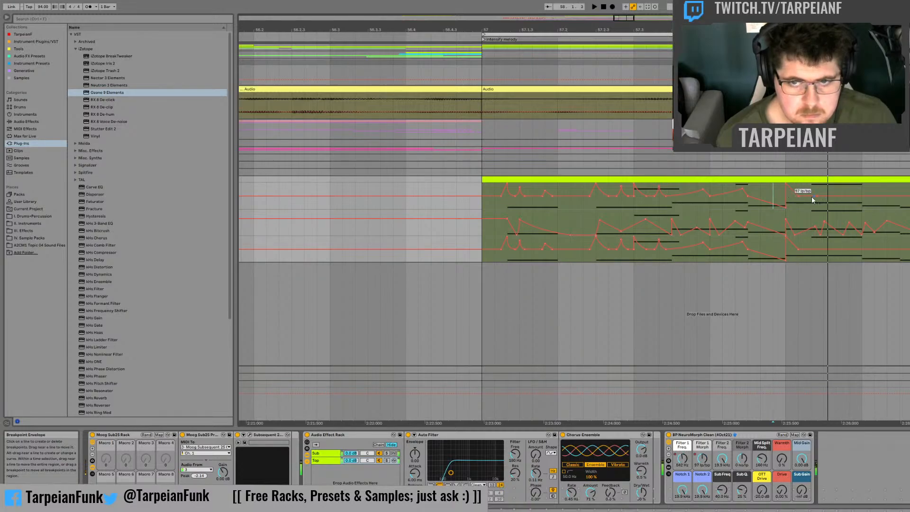
{"action": "key", "text": "space"}
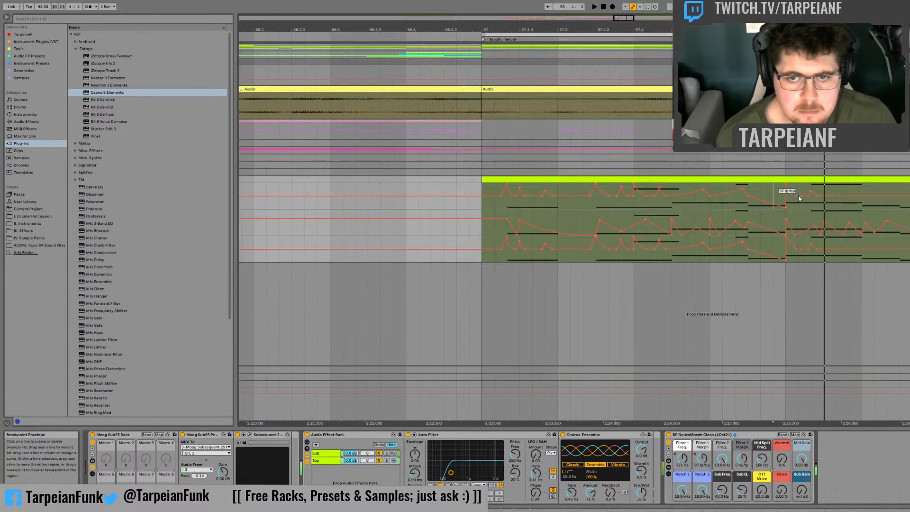
{"action": "key", "text": "space"}
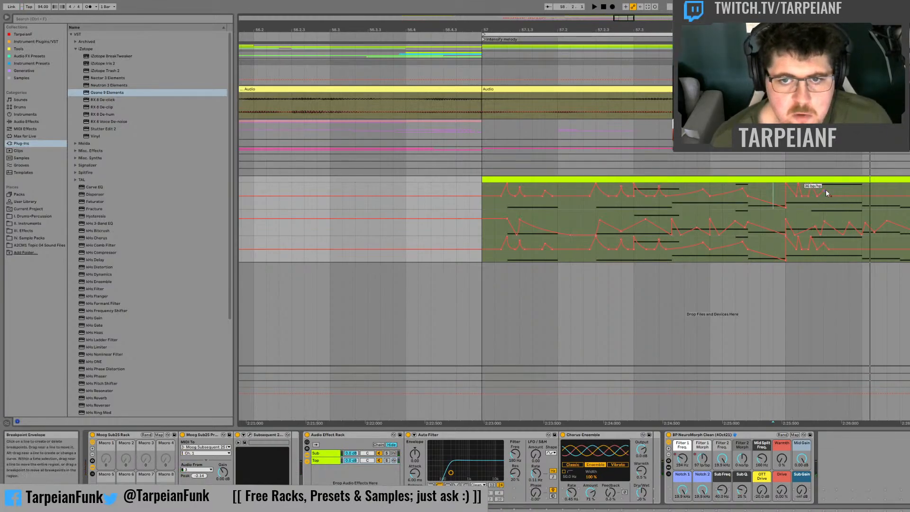
{"action": "left_click", "coordinate": [860, 196]}
{"action": "left_click_drag", "start_coordinate": [860, 196], "coordinate": [829, 208]}
{"action": "key", "text": "space"}
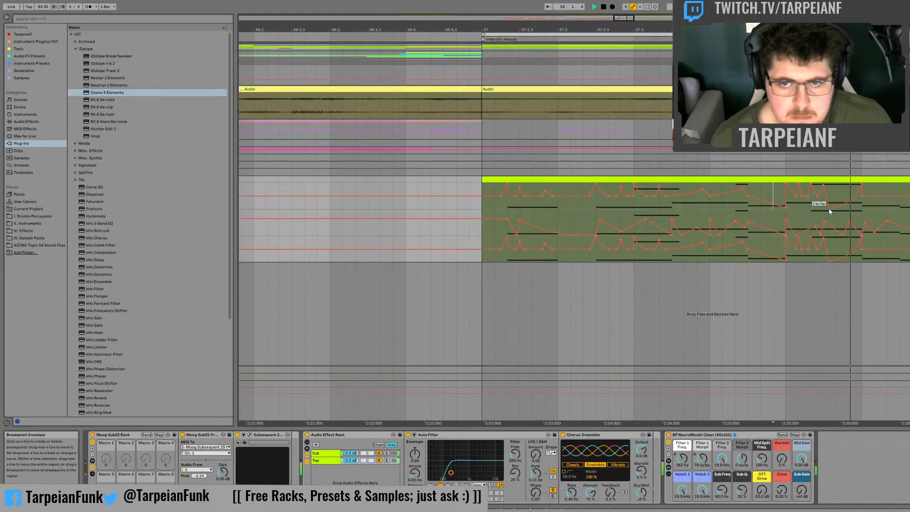
{"action": "key", "text": "space"}
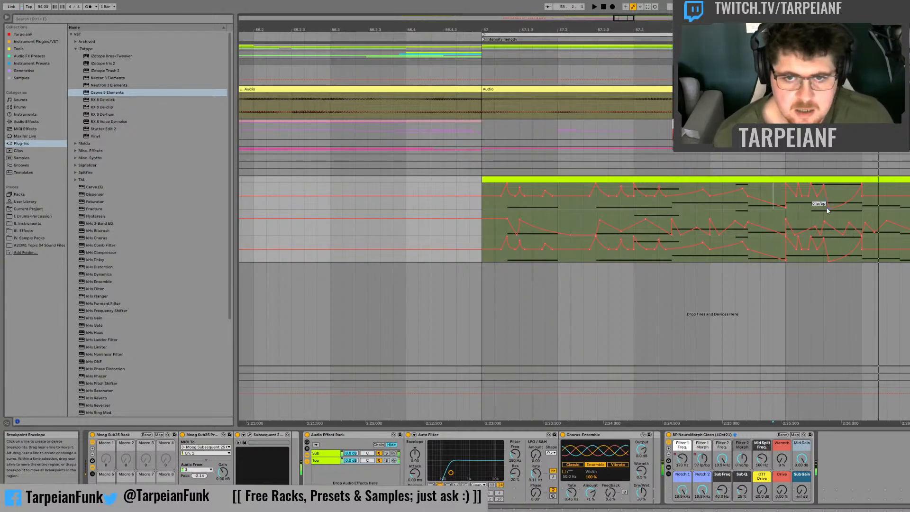
Step: Audition the first beat of bar 58 and raise a Filter 1 Morph peak at 58.2.3
{"action": "key", "text": "space"}
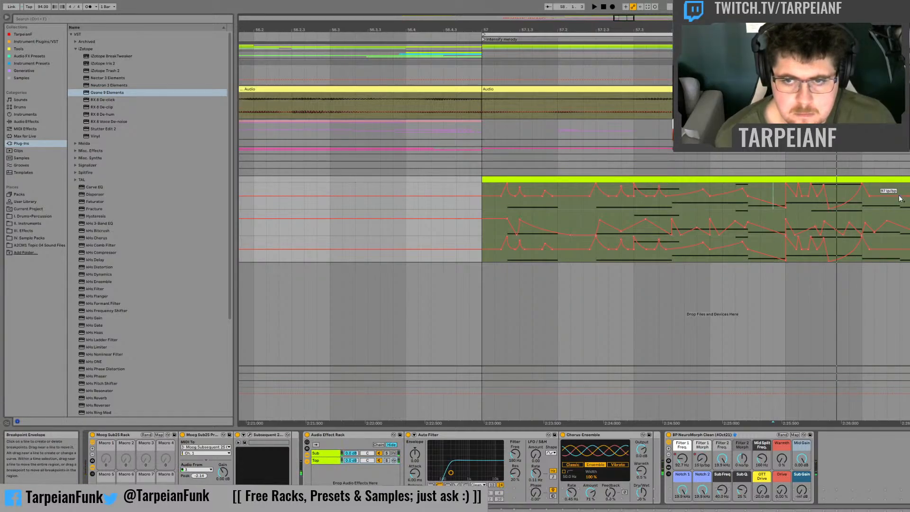
{"action": "key", "text": "space"}
{"action": "left_click_drag", "start_coordinate": [899, 195], "coordinate": [899, 184]}
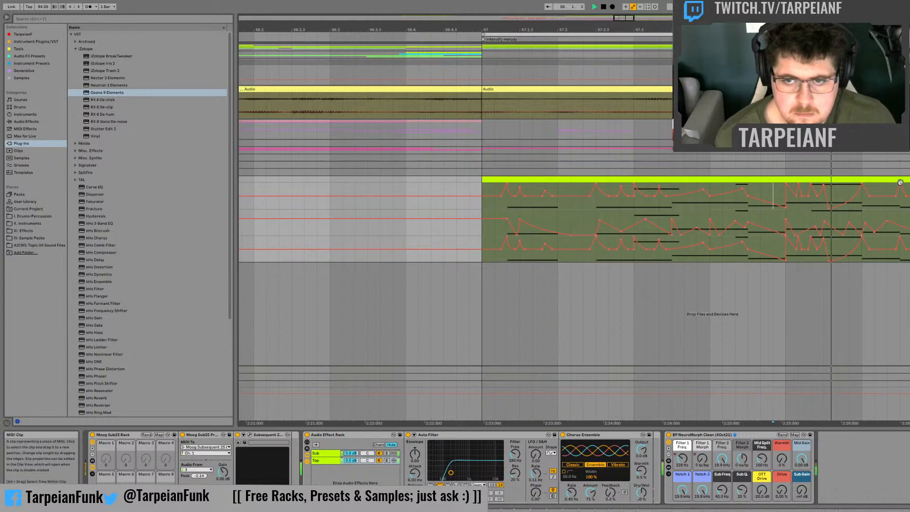
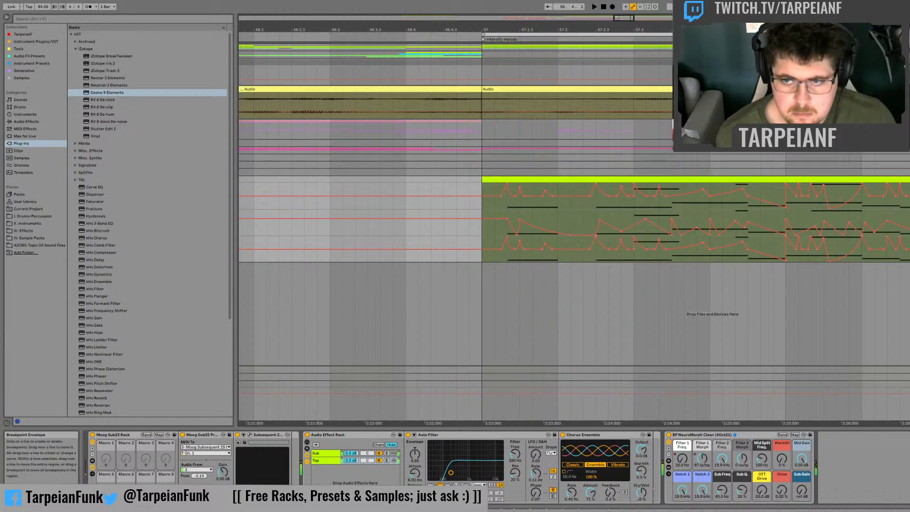
Step: Show the devices inside the NeuroMorph Clean rack and audition the bassline from the start of bar 57
{"action": "key", "text": "space"}
{"action": "key", "text": "space"}
{"action": "key", "text": "space"}
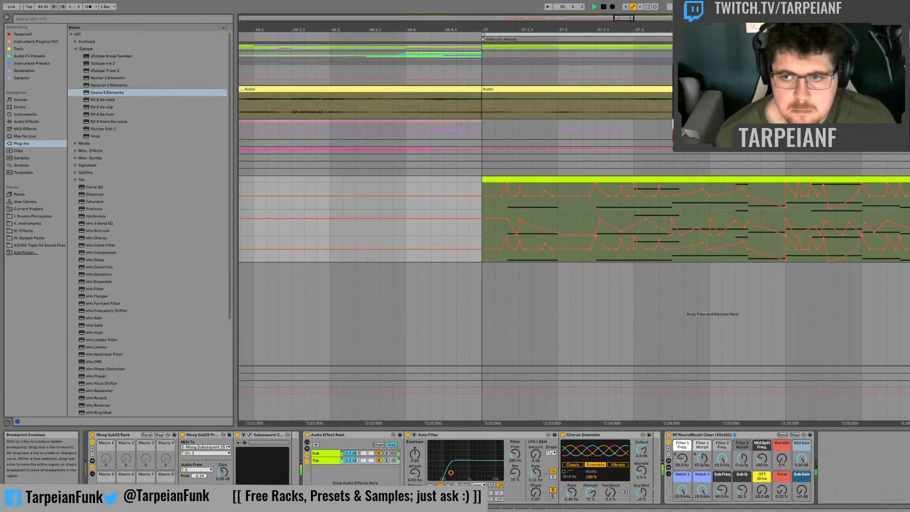
{"action": "left_click", "coordinate": [669, 468]}
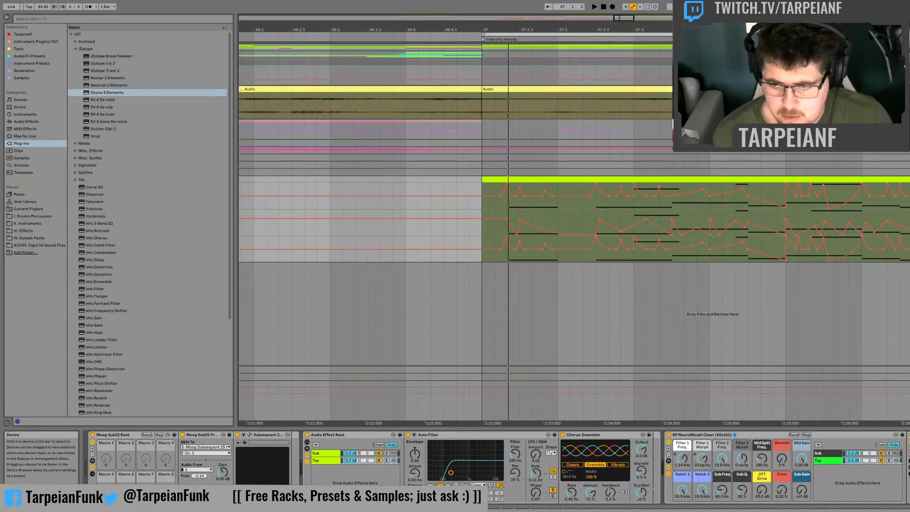
{"action": "left_click_drag", "start_coordinate": [824, 509], "coordinate": [835, 509]}
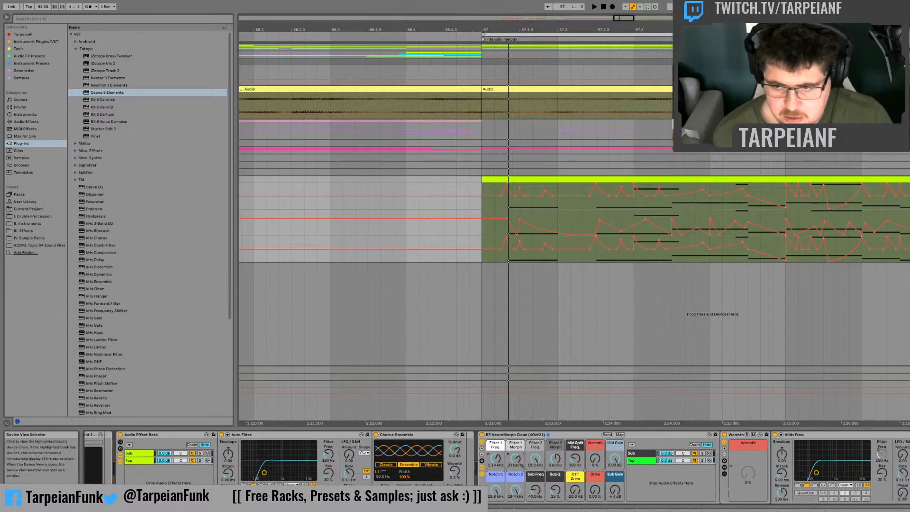
{"action": "left_click", "coordinate": [483, 207]}
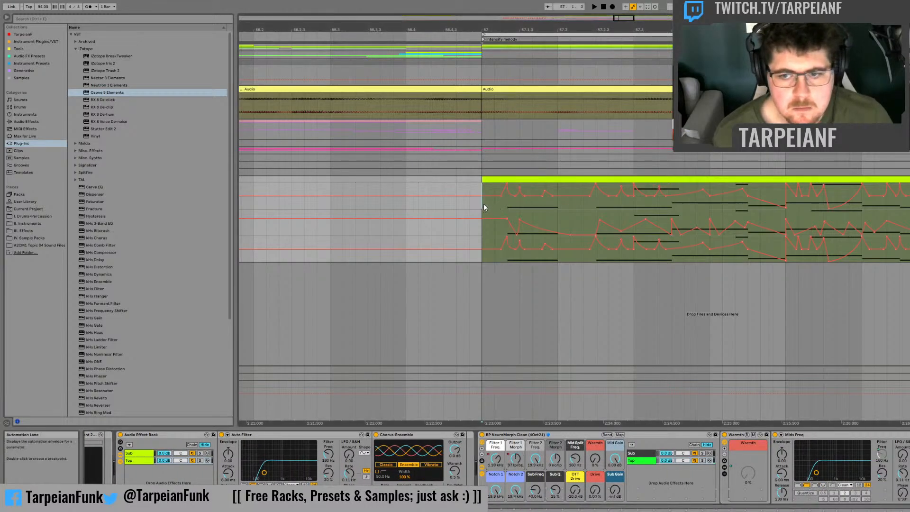
{"action": "key", "text": "space"}
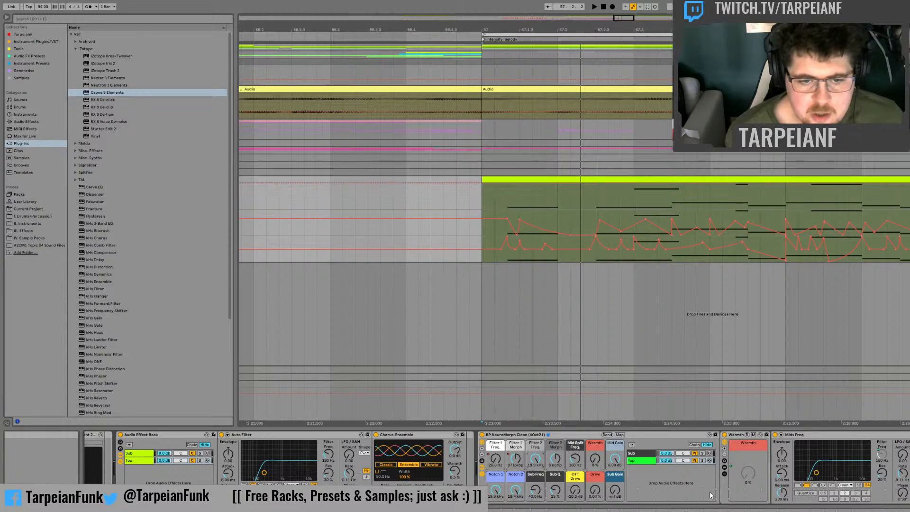
{"action": "key", "text": "space"}
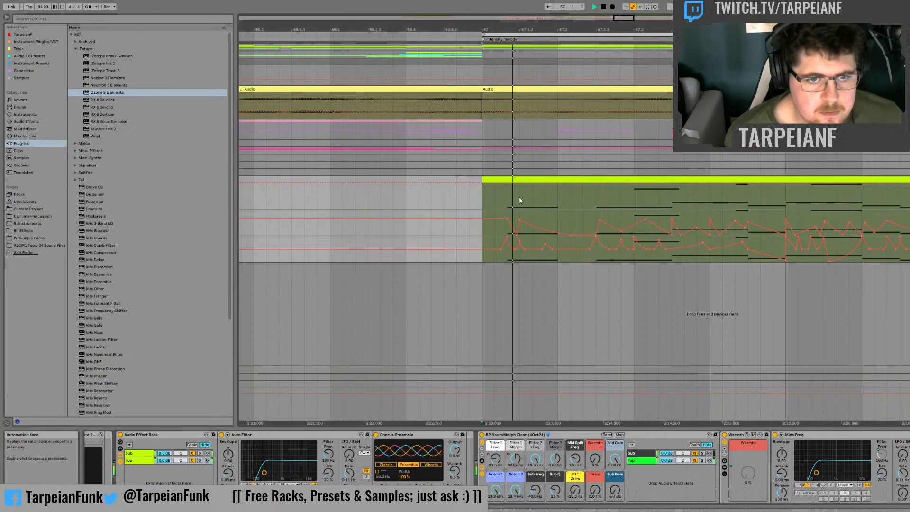
{"action": "key", "text": "space"}
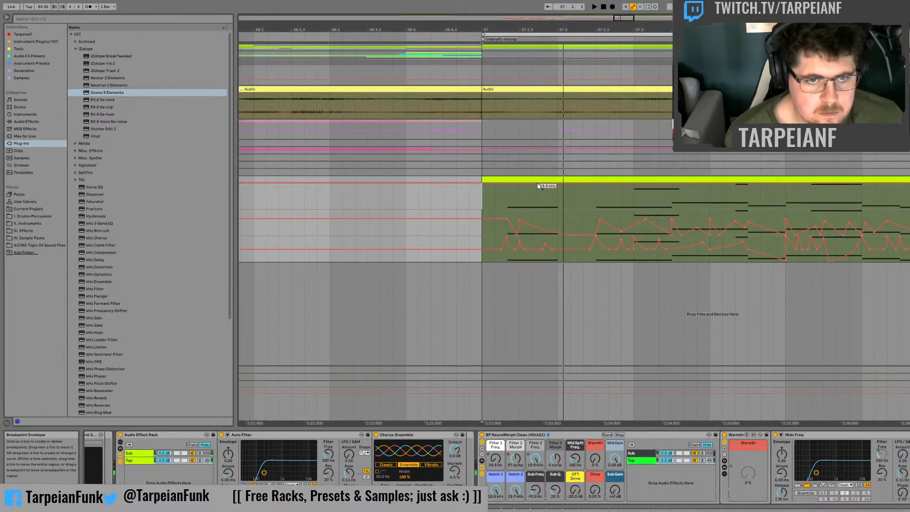
Step: Lower the Filter 2 Freq. base level and add a sharp peak between 57.1.2 and 57.1.3 that falls back by 57.2
{"action": "key", "text": "space"}
{"action": "left_click_drag", "start_coordinate": [556, 188], "coordinate": [511, 185]}
{"action": "key", "text": "space"}
Step: Refine the fall of the first Filter 2 Freq. peak with a breakpoint near 57.1.4, and audition it
{"action": "key", "text": "space"}
{"action": "key", "text": "space"}
{"action": "key", "text": "space"}
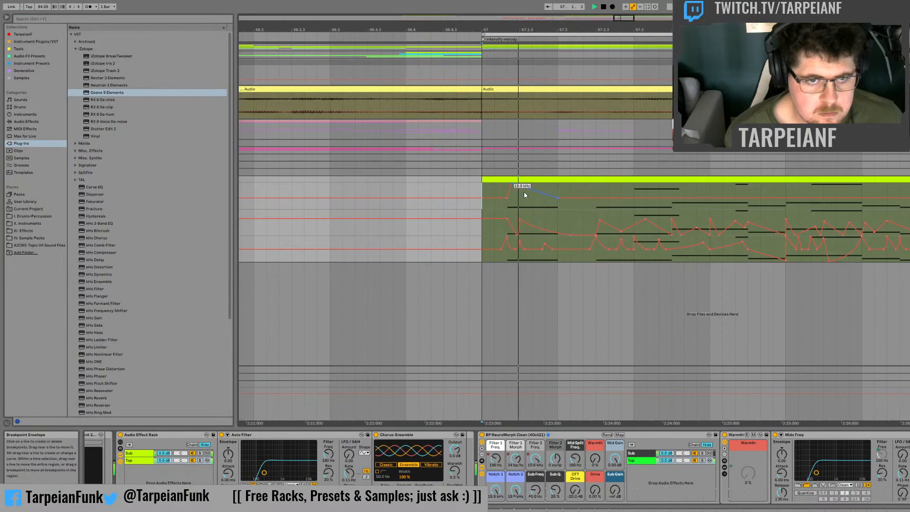
{"action": "key", "text": "space"}
{"action": "key", "text": "space"}
{"action": "mouse_move", "coordinate": [526, 188]}
{"action": "left_mouse_down"}
{"action": "mouse_move", "coordinate": [525, 203]}
{"action": "mouse_move", "coordinate": [538, 194]}
{"action": "left_mouse_up"}
{"action": "key", "text": "space"}
{"action": "key", "text": "space"}
{"action": "left_click", "coordinate": [539, 196]}
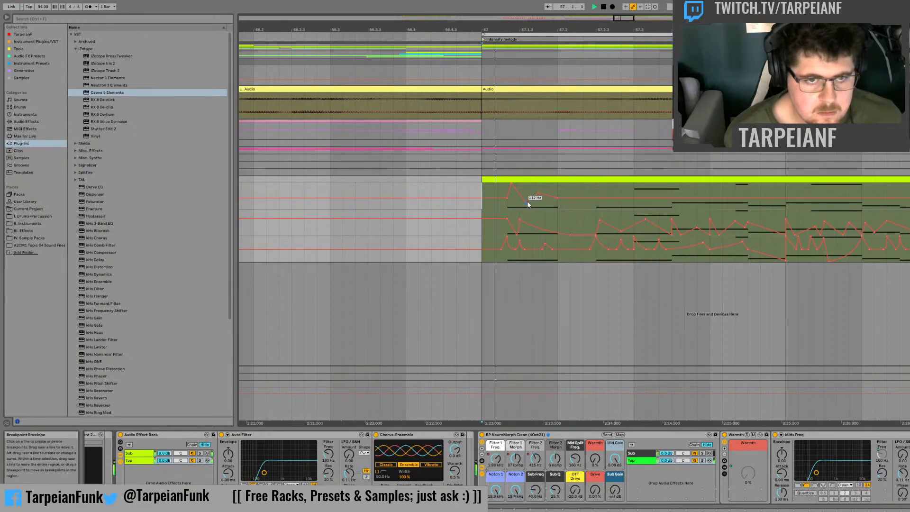
{"action": "left_click", "coordinate": [526, 202]}
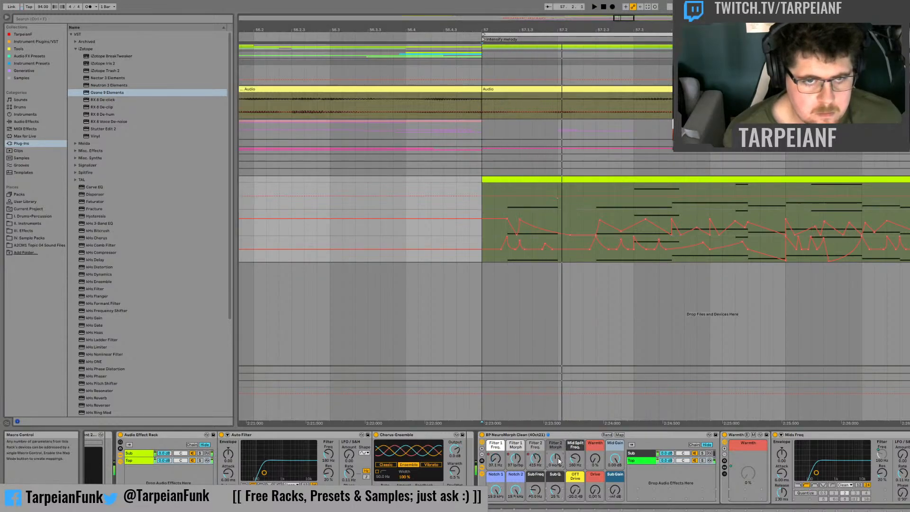
Step: Add another automation lane and raise a Filter 2 Morph peak between 57.1.3 and 57.2, then audition it
{"action": "left_click_drag", "start_coordinate": [535, 457], "coordinate": [534, 459]}
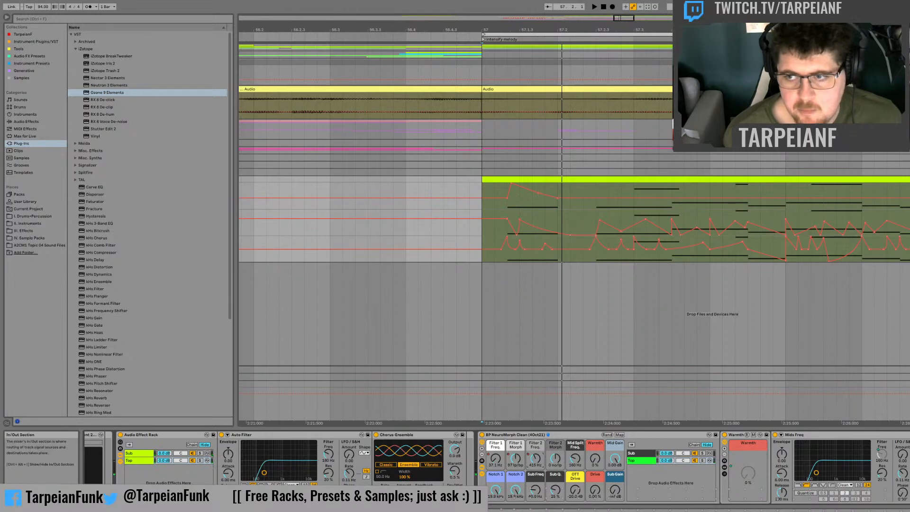
{"action": "left_click", "coordinate": [909, 204]}
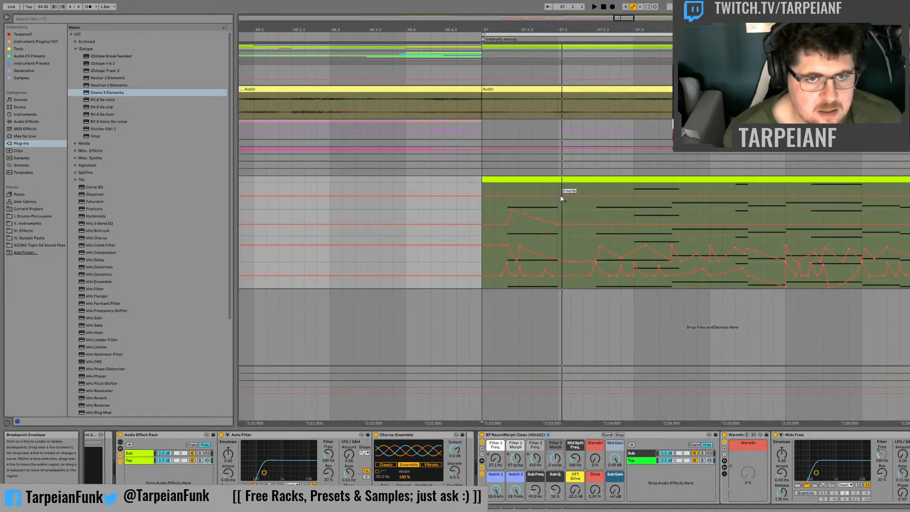
{"action": "left_click_drag", "start_coordinate": [521, 196], "coordinate": [522, 184]}
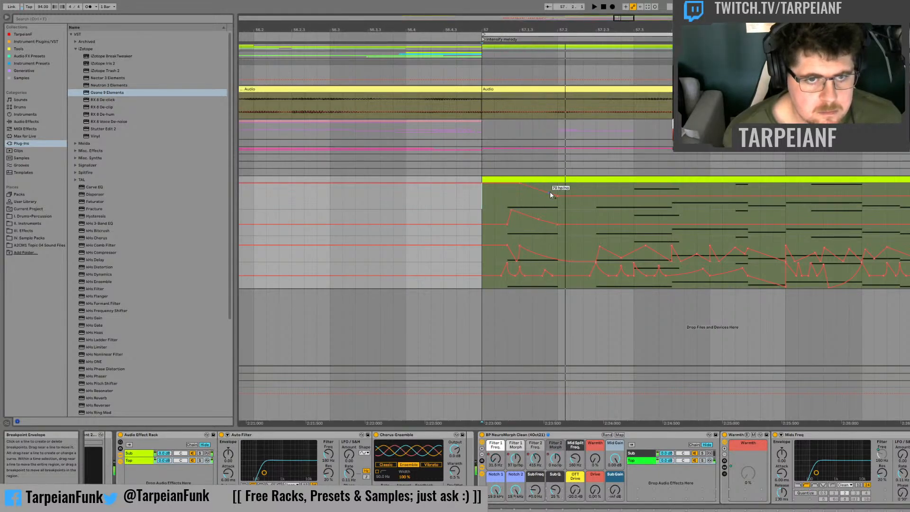
{"action": "left_click_drag", "start_coordinate": [521, 185], "coordinate": [522, 195]}
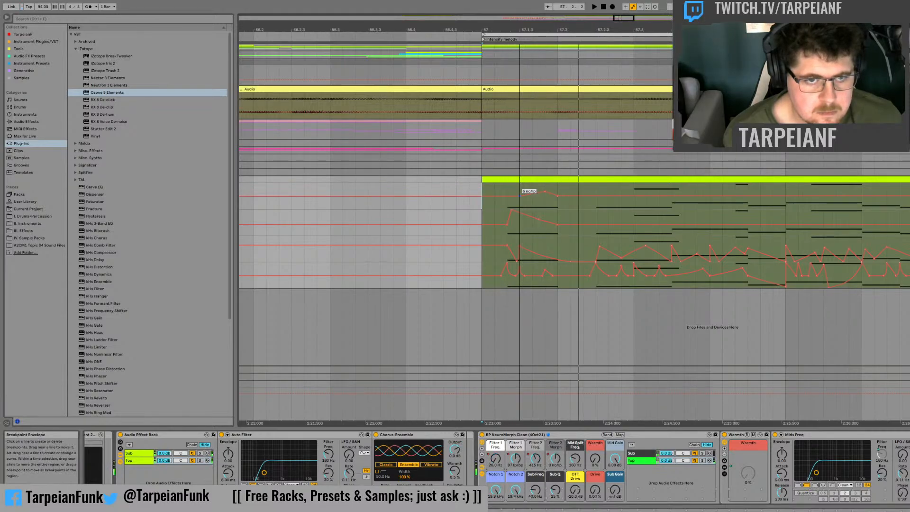
{"action": "left_click_drag", "start_coordinate": [522, 195], "coordinate": [544, 188]}
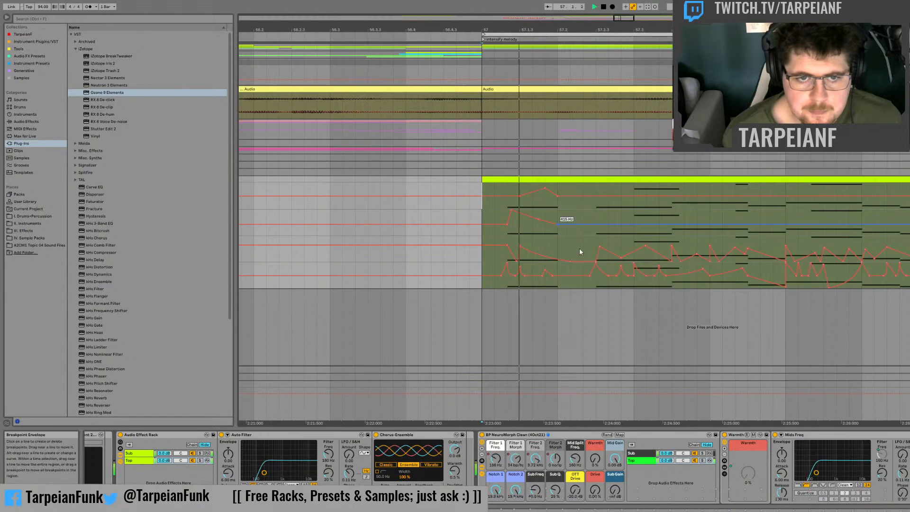
{"action": "key", "text": "space"}
Step: Add a Filter 2 Freq. peak at 57.2.3 that slopes back to the base level just before 57.3, and audition it
{"action": "left_click", "coordinate": [535, 458]}
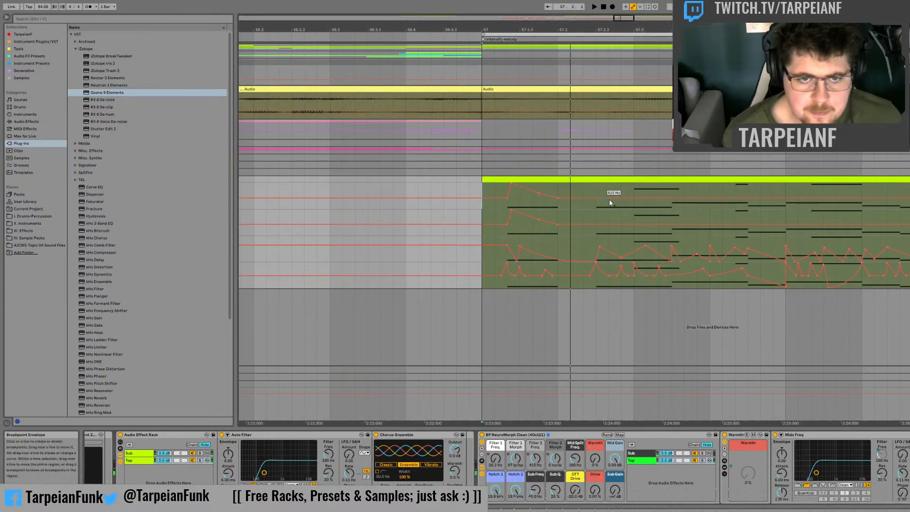
{"action": "key", "text": "space"}
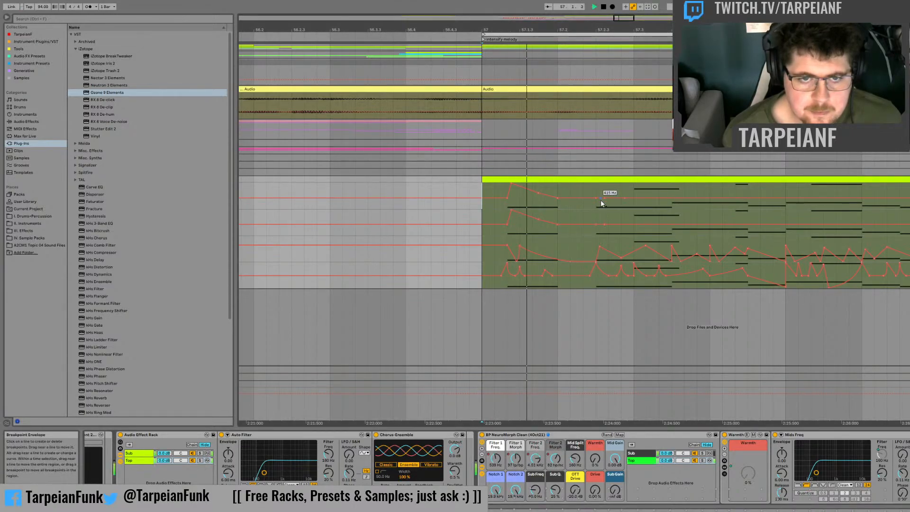
{"action": "key", "text": "space"}
{"action": "key", "text": "space"}
{"action": "left_click_drag", "start_coordinate": [596, 198], "coordinate": [596, 183]}
{"action": "key", "text": "space"}
{"action": "key", "text": "space"}
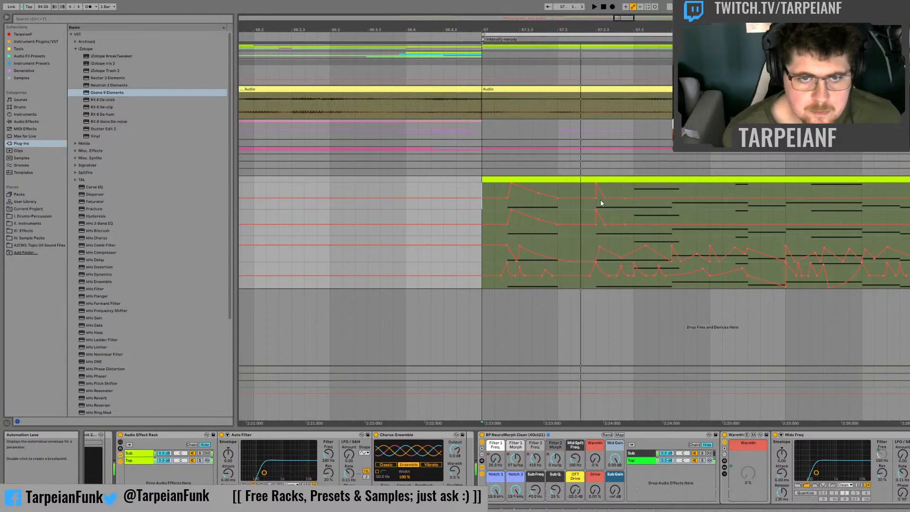
{"action": "left_click", "coordinate": [603, 200]}
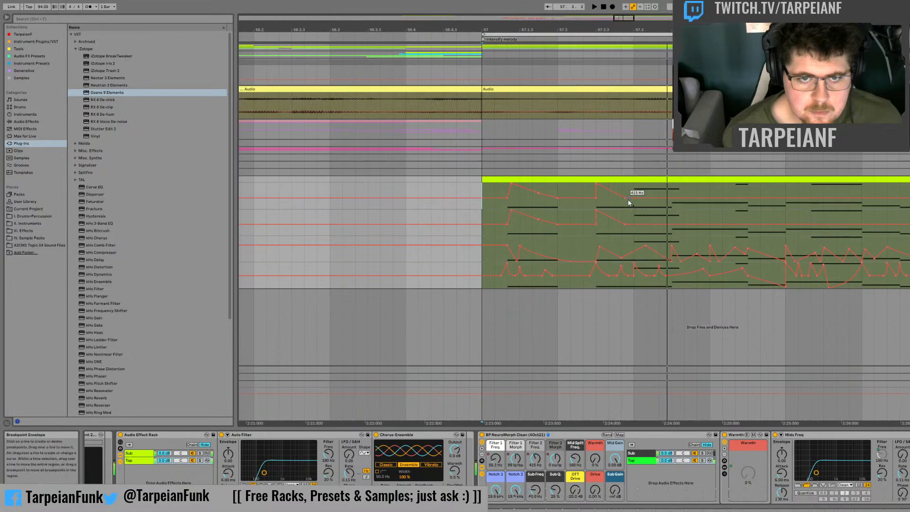
Step: Add Filter 2 Freq. peaks shortly before 57.3.3 and just before 57.4, and audition from 57.3.3
{"action": "left_click_drag", "start_coordinate": [658, 198], "coordinate": [714, 196]}
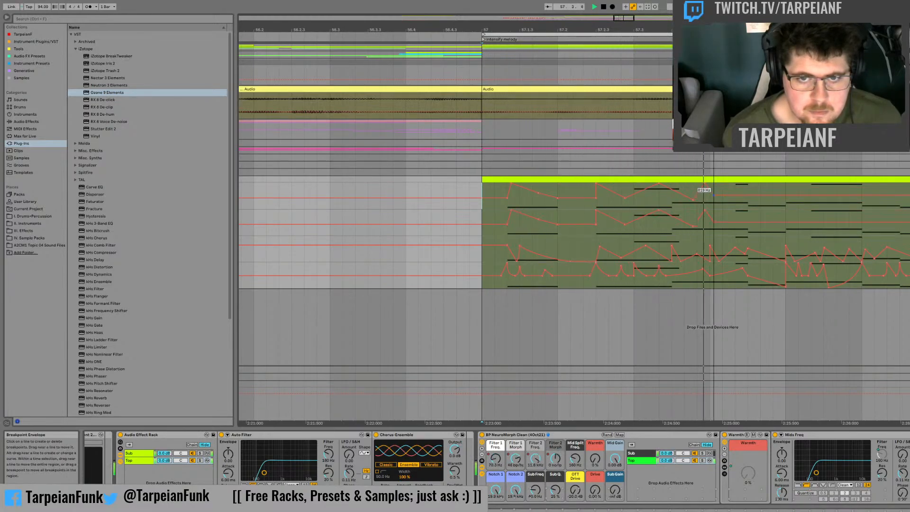
{"action": "key", "text": "space"}
{"action": "left_click", "coordinate": [672, 200]}
{"action": "key", "text": "space"}
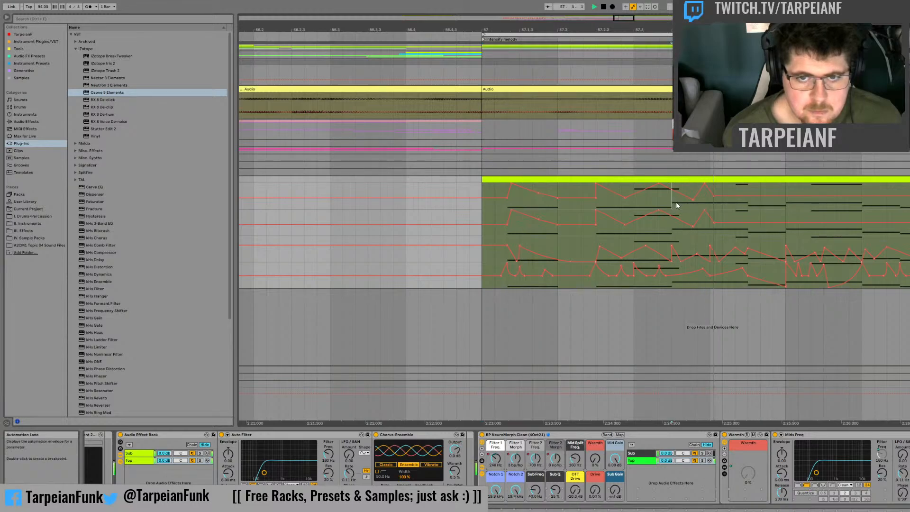
{"action": "key", "text": "space"}
{"action": "key", "text": "space"}
Step: Place a Filter 2 Freq. peak at 57.4, then a dip rising to a peak at bar 58 that drops to 146 Hz, and audition it
{"action": "key", "text": "space"}
{"action": "mouse_move", "coordinate": [705, 190]}
{"action": "left_mouse_down"}
{"action": "mouse_move", "coordinate": [737, 204]}
{"action": "mouse_move", "coordinate": [787, 204]}
{"action": "mouse_move", "coordinate": [786, 184]}
{"action": "left_mouse_up"}
{"action": "key", "text": "space"}
{"action": "key", "text": "space"}
{"action": "key", "text": "space"}
{"action": "key", "text": "space"}
{"action": "key", "text": "space"}
{"action": "key", "text": "space"}
Step: Audition from 57.3.3 into bar 58 and draw a Filter 2 Freq. rise from the low level to a peak after 58.2
{"action": "key", "text": "space"}
{"action": "key", "text": "space"}
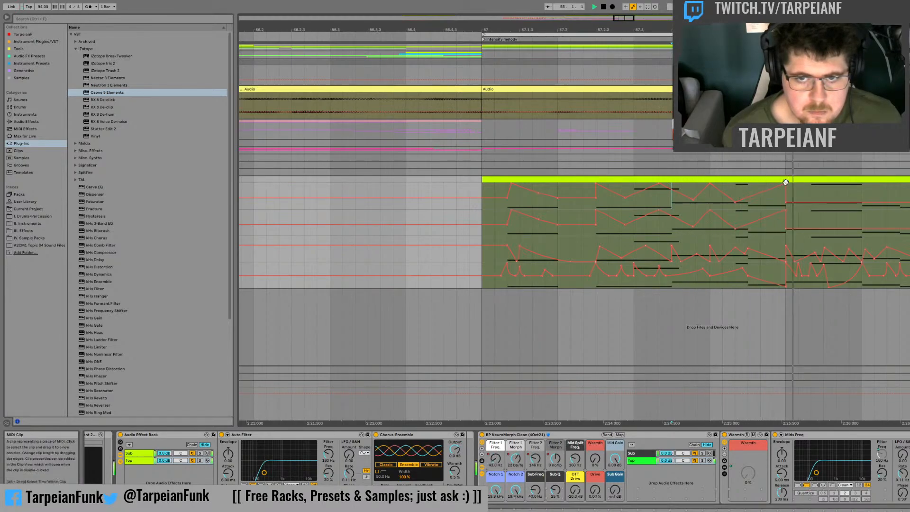
{"action": "key", "text": "space"}
{"action": "key", "text": "space"}
{"action": "key", "text": "space"}
{"action": "key", "text": "space"}
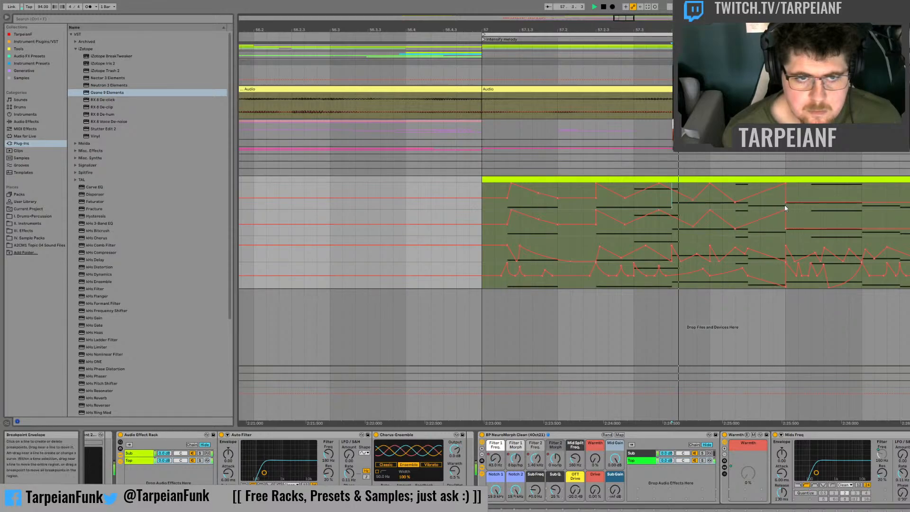
{"action": "key", "text": "space"}
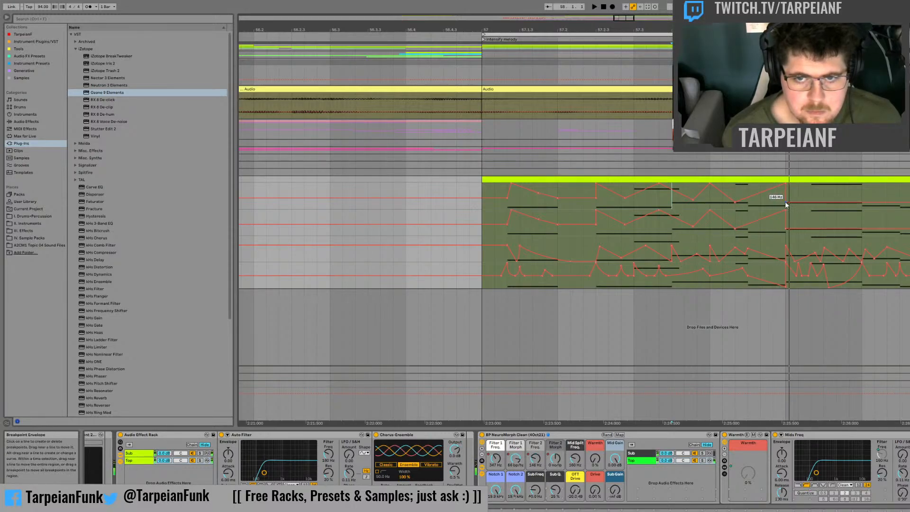
{"action": "left_click_drag", "start_coordinate": [813, 205], "coordinate": [823, 197]}
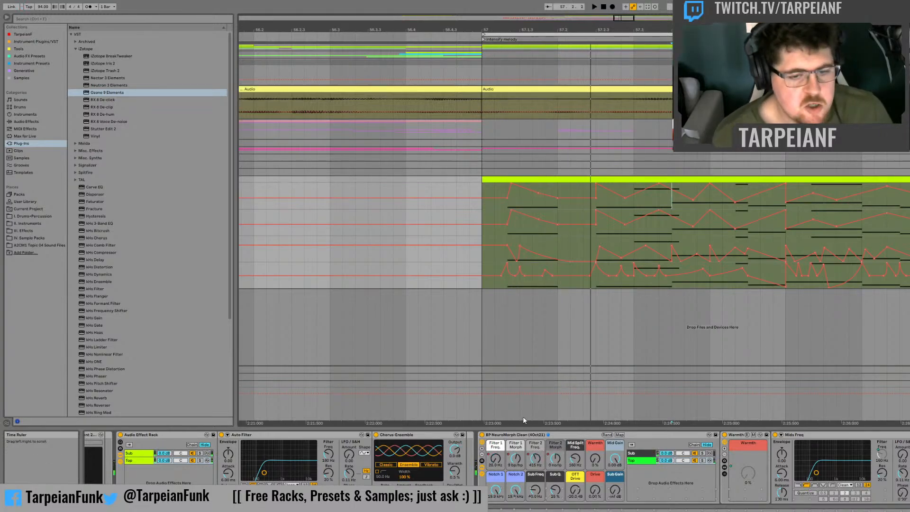
Step: Make Notch 1 start from a low level in bar 57 and ramp up to a peak after 57.1.3, and audition it
{"action": "left_click", "coordinate": [496, 493]}
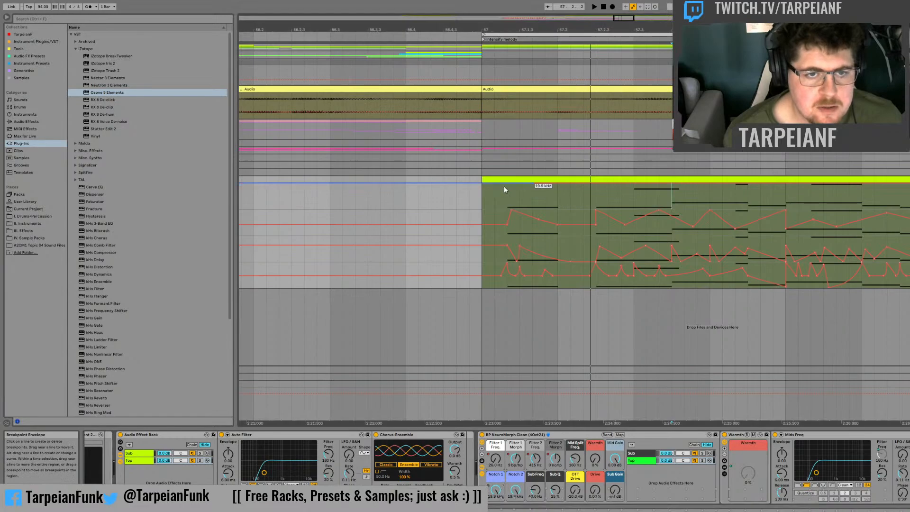
{"action": "left_click_drag", "start_coordinate": [505, 184], "coordinate": [502, 194]}
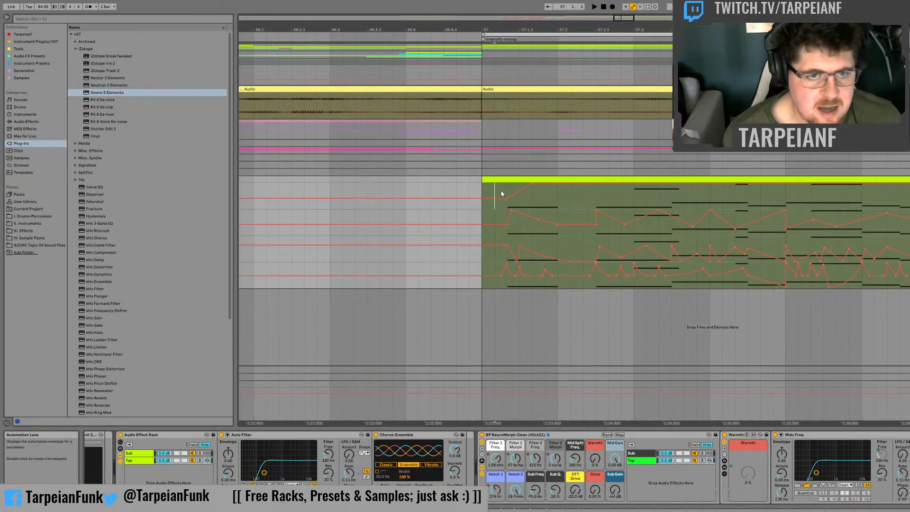
{"action": "key", "text": "space"}
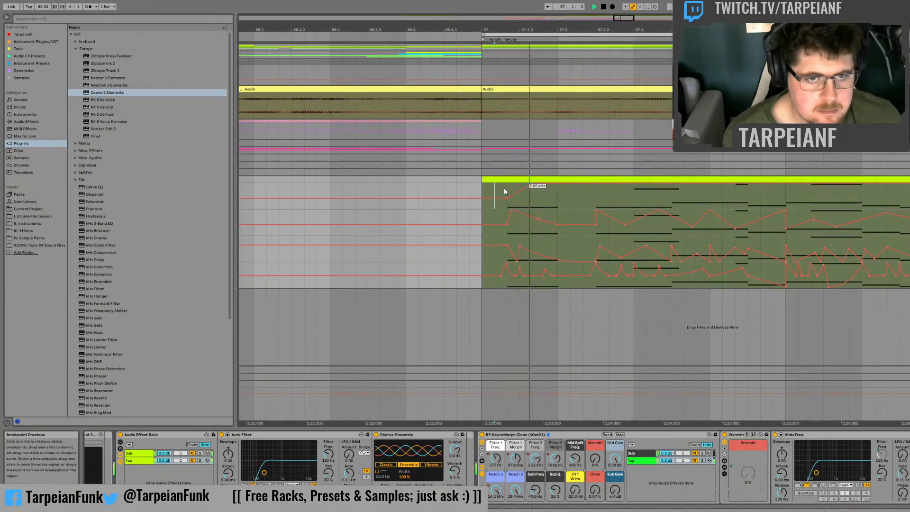
{"action": "key", "text": "space"}
{"action": "left_click", "coordinate": [470, 192]}
{"action": "key", "text": "space"}
{"action": "key", "text": "space"}
{"action": "key", "text": "space"}
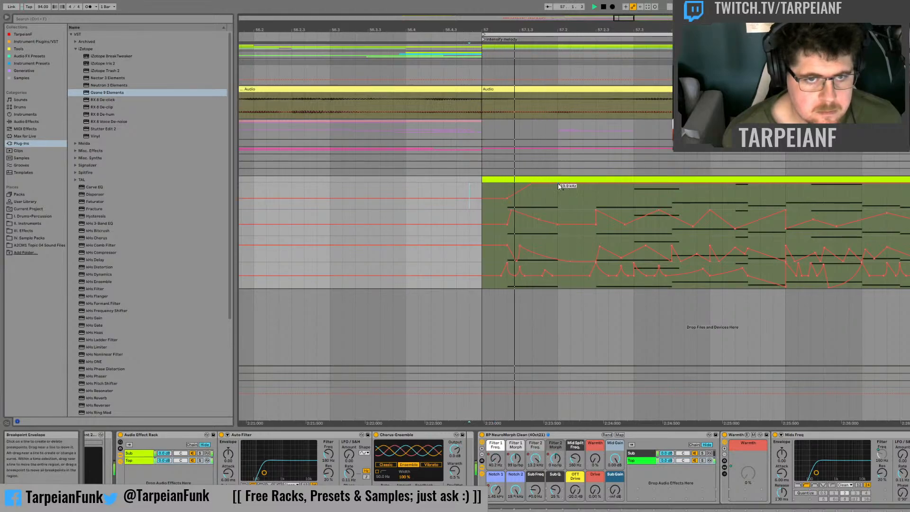
Step: Drop Notch 1 at 57.2 and draw its remaining peaks and dips after 57.3, at 57.4.3 and through bar 58
{"action": "left_click_drag", "start_coordinate": [558, 186], "coordinate": [561, 198]}
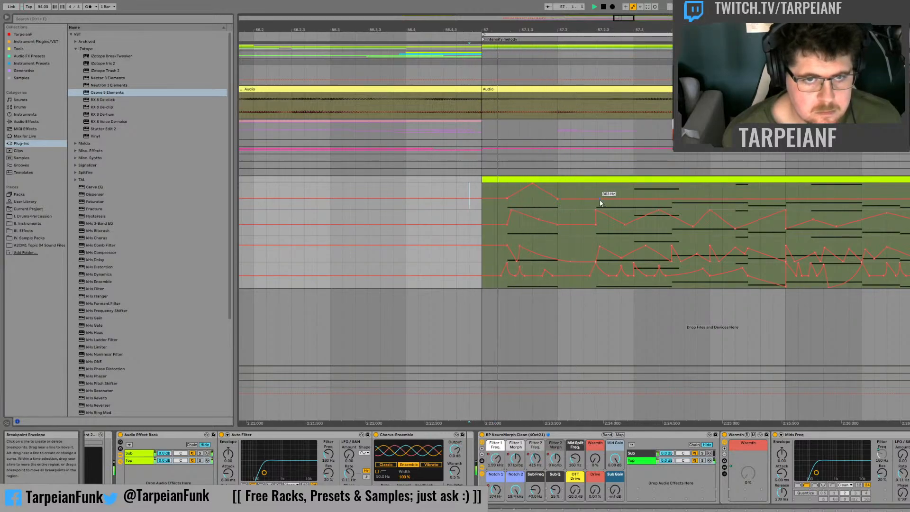
{"action": "left_click_drag", "start_coordinate": [646, 199], "coordinate": [838, 199]}
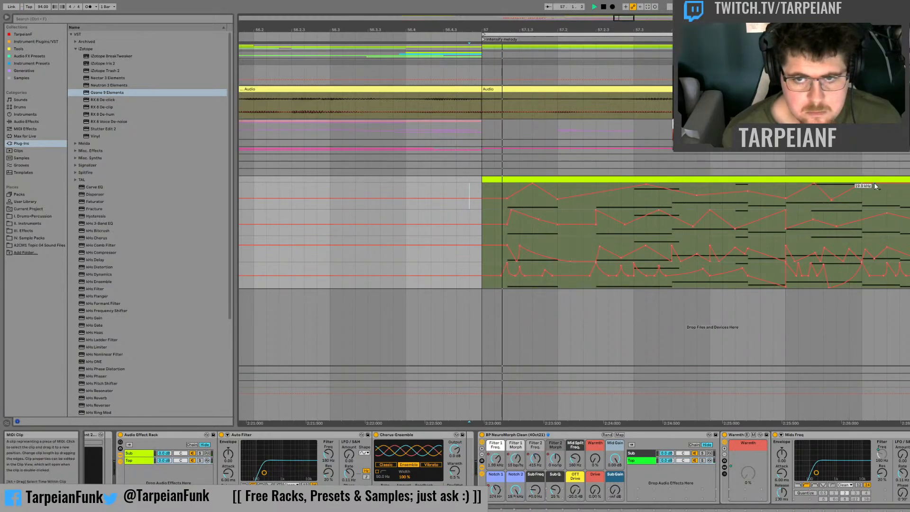
{"action": "left_click_drag", "start_coordinate": [889, 184], "coordinate": [906, 202]}
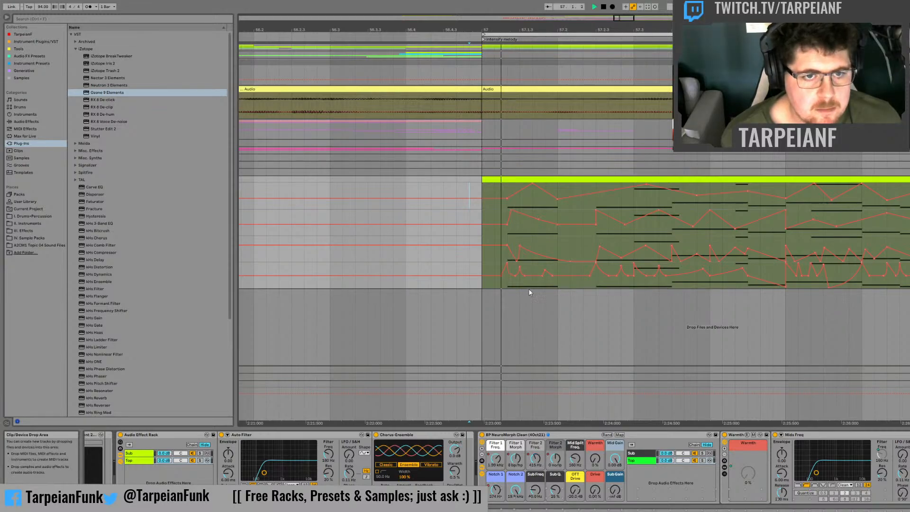
Step: Add another automation lane so that Notch 2 is shown above the Notch 1 automation
{"action": "left_click", "coordinate": [518, 488]}
{"action": "left_click", "coordinate": [484, 190]}
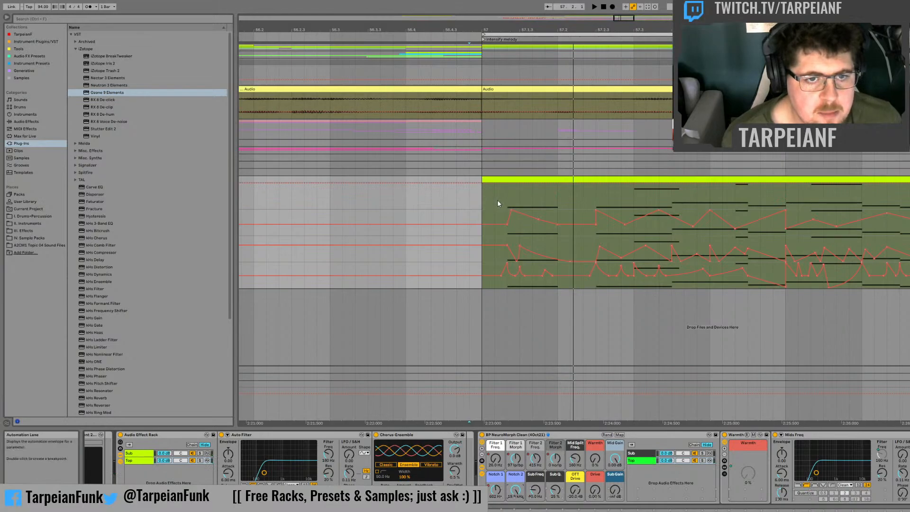
{"action": "left_click", "coordinate": [496, 489]}
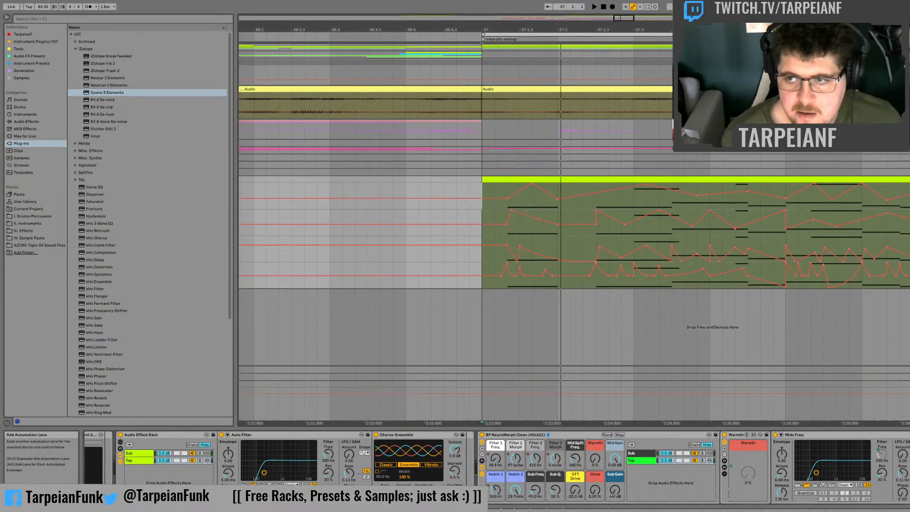
{"action": "left_click", "coordinate": [909, 204]}
{"action": "left_click", "coordinate": [515, 489]}
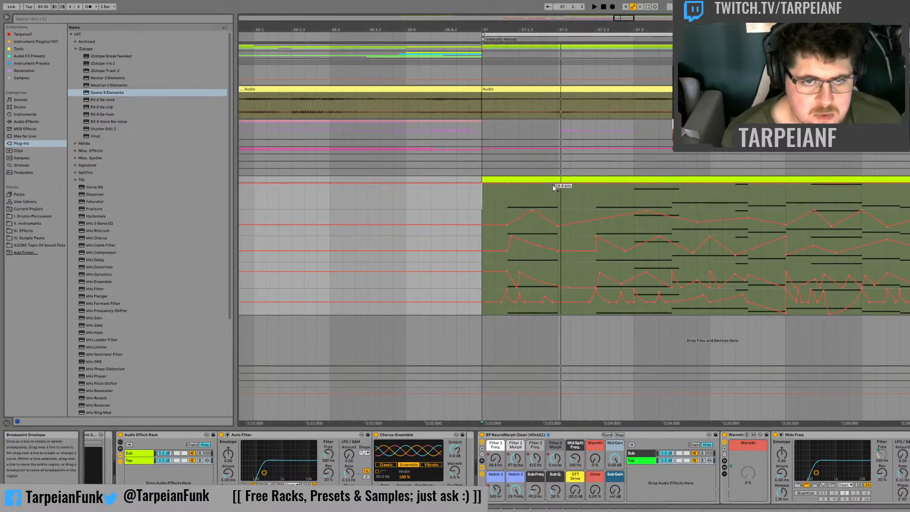
Step: Draw a Notch 2 dip from the maximum to a low point at 57.2, returning to the maximum at 57.3, and audition it
{"action": "left_click_drag", "start_coordinate": [536, 185], "coordinate": [557, 199]}
{"action": "key", "text": "space"}
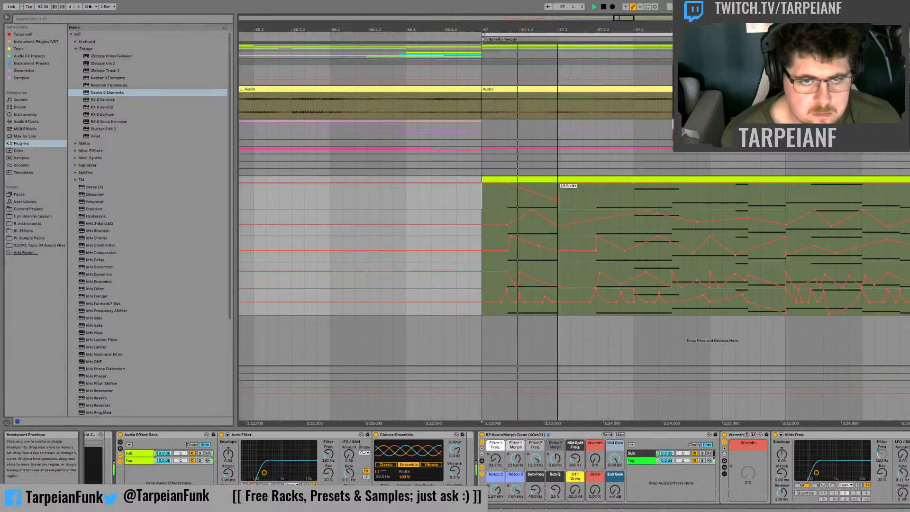
{"action": "left_click", "coordinate": [560, 185]}
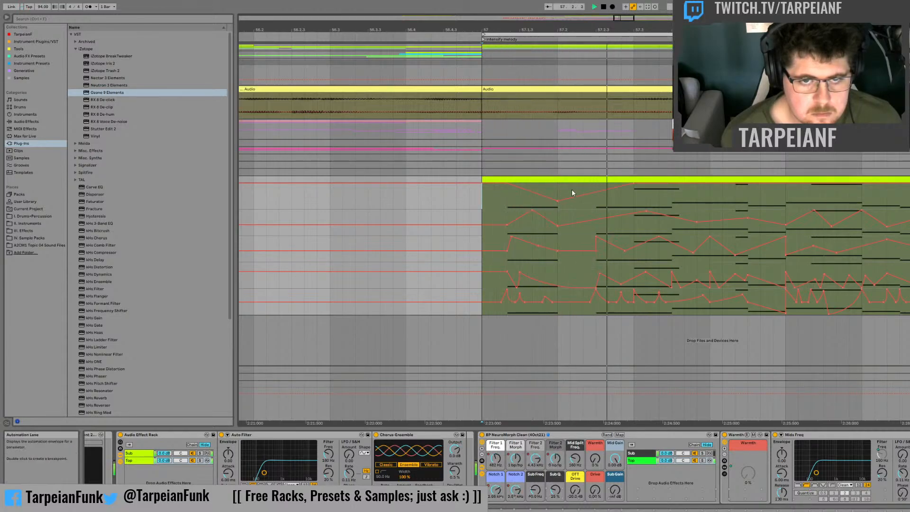
Step: Draw the Notch 2 peaks and dips between 57.3 and 58, auditioning from 57.3 and 57.4
{"action": "left_click_drag", "start_coordinate": [671, 184], "coordinate": [697, 184]}
{"action": "key", "text": "space"}
{"action": "key", "text": "space"}
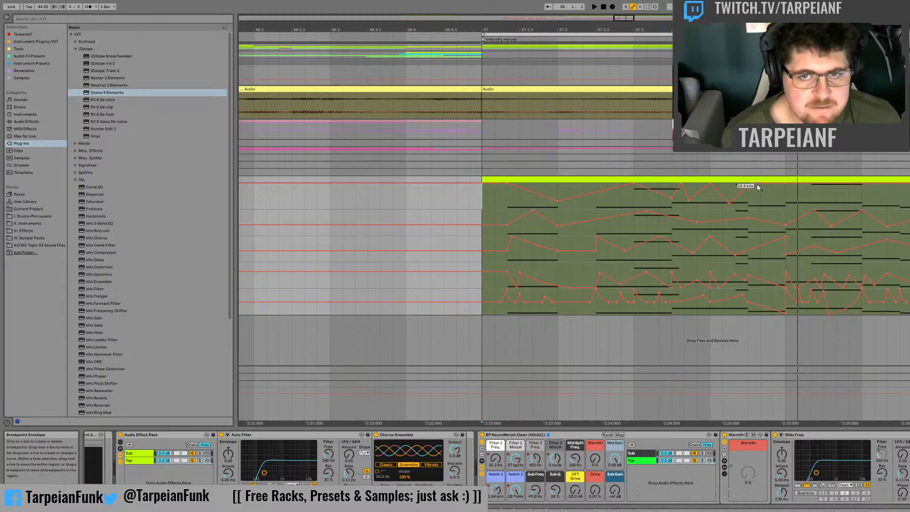
{"action": "left_click", "coordinate": [634, 198]}
{"action": "key", "text": "space"}
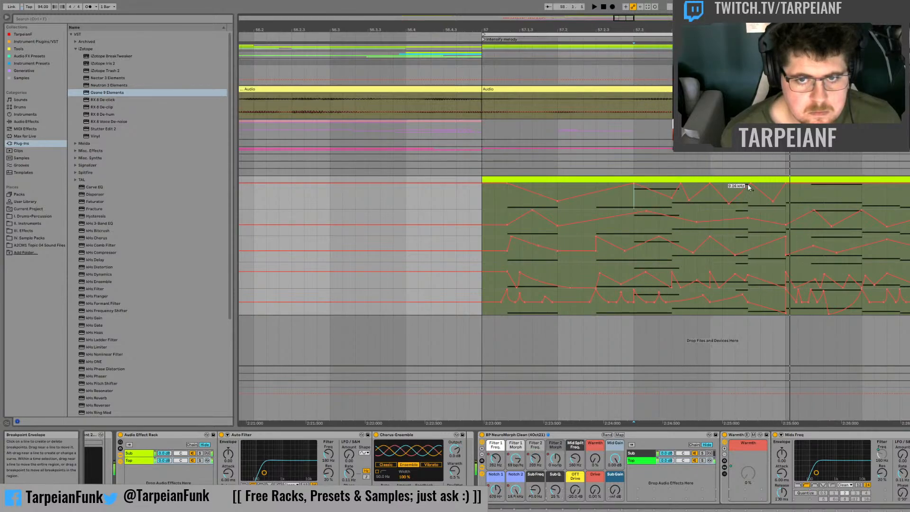
{"action": "left_click", "coordinate": [709, 207]}
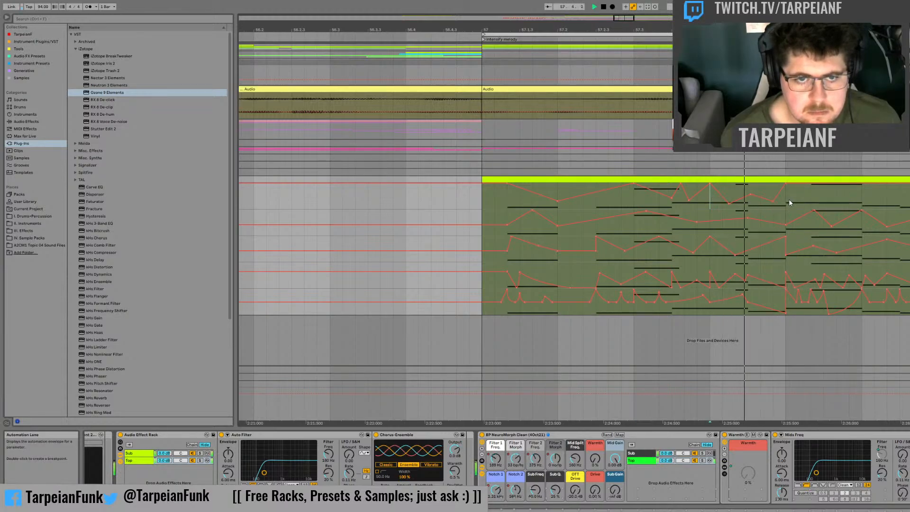
Step: Duplicate bar 57's Notch 2 automation from the first note onward so it repeats from 58, and audition it
{"action": "left_click_drag", "start_coordinate": [786, 203], "coordinate": [540, 196]}
{"action": "key", "text": "ctrl+d"}
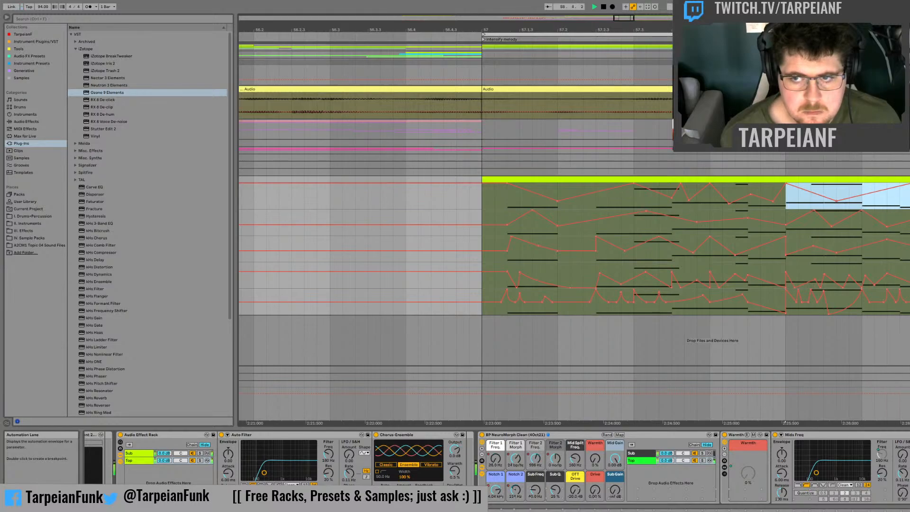
{"action": "key", "text": "space"}
{"action": "left_click", "coordinate": [907, 197]}
{"action": "key", "text": "space"}
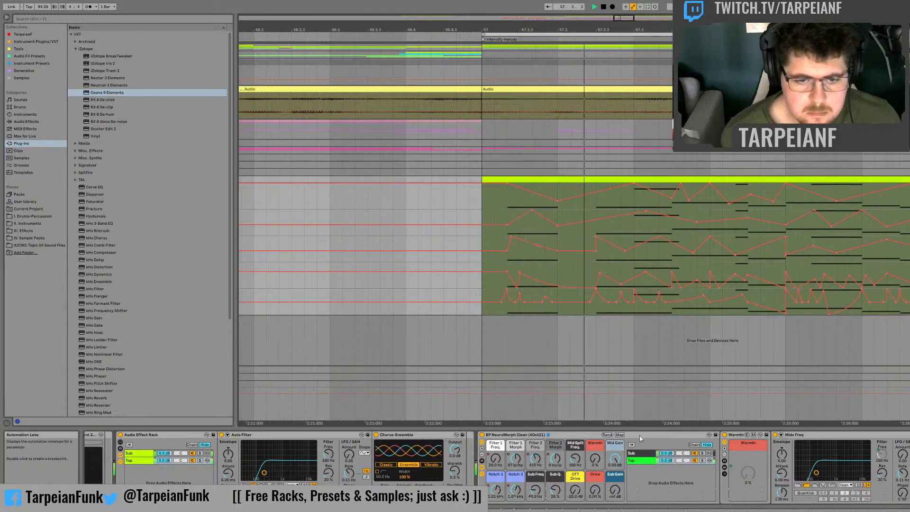
Step: Show the Warmth automation and ramp it from 0 % to maximum across the first note up to 57.2
{"action": "left_click", "coordinate": [596, 460]}
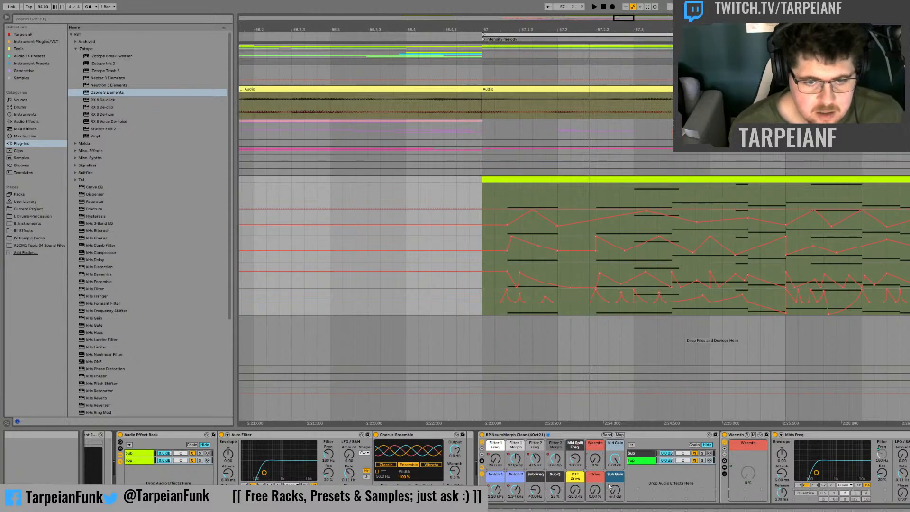
{"action": "left_click", "coordinate": [483, 196]}
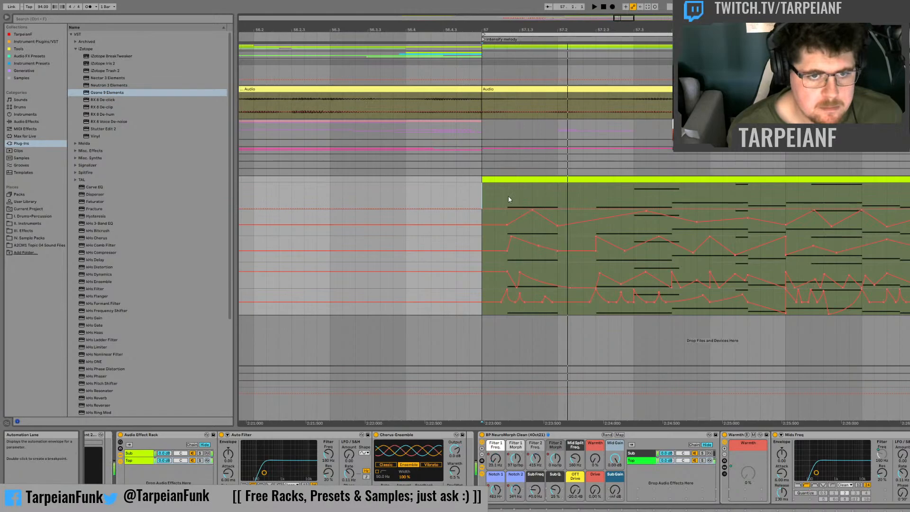
{"action": "left_click_drag", "start_coordinate": [508, 195], "coordinate": [546, 192]}
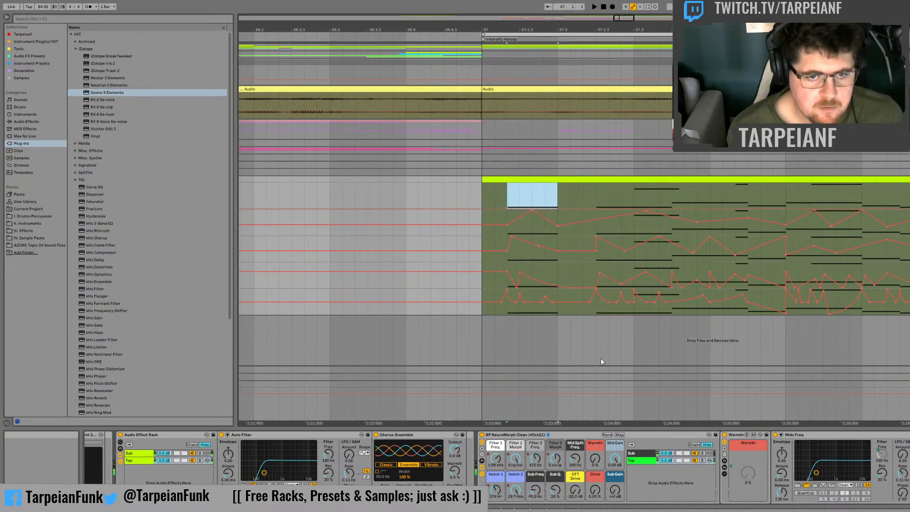
{"action": "key", "text": "space"}
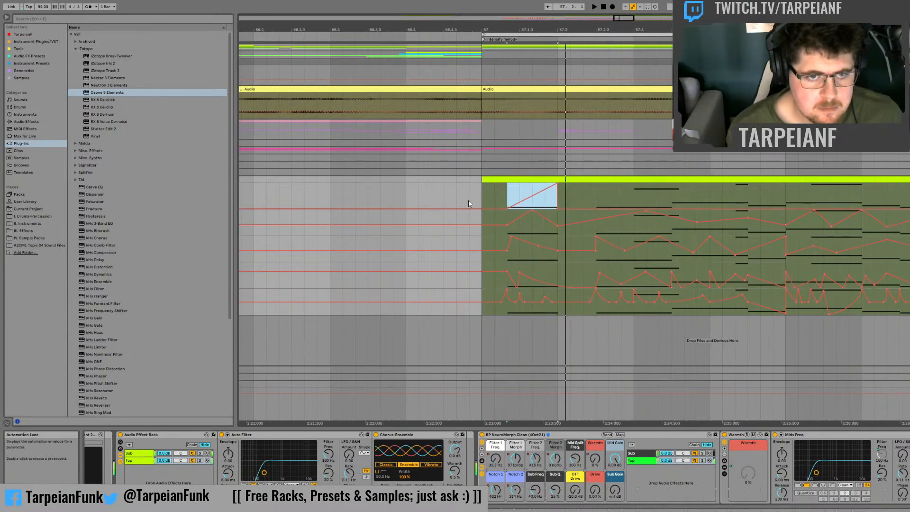
{"action": "left_click", "coordinate": [470, 199]}
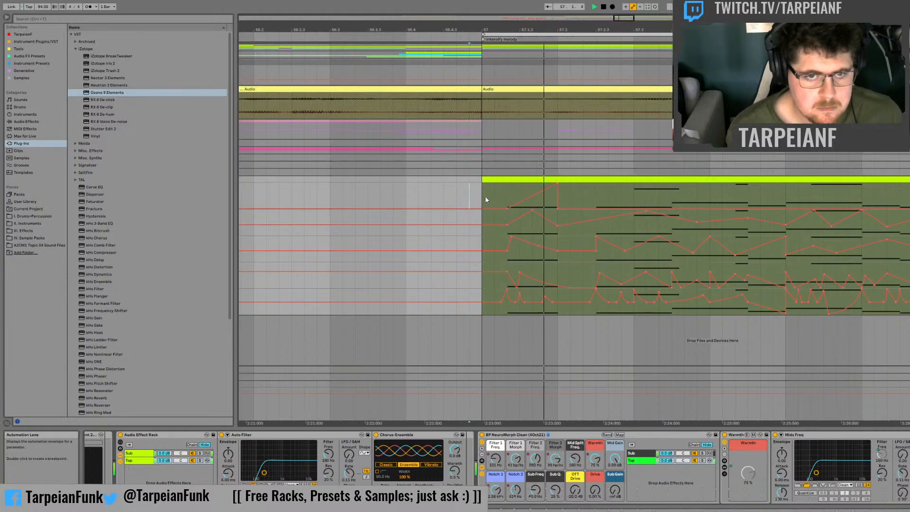
Step: Move the Warmth peak to 57.1.3, add a second peak just before 57.2, and audition the shape
{"action": "mouse_move", "coordinate": [557, 186]}
{"action": "left_mouse_down"}
{"action": "mouse_move", "coordinate": [483, 186]}
{"action": "mouse_move", "coordinate": [520, 184]}
{"action": "left_mouse_up"}
{"action": "key", "text": "space"}
{"action": "key", "text": "space"}
{"action": "key", "text": "space"}
{"action": "key", "text": "space"}
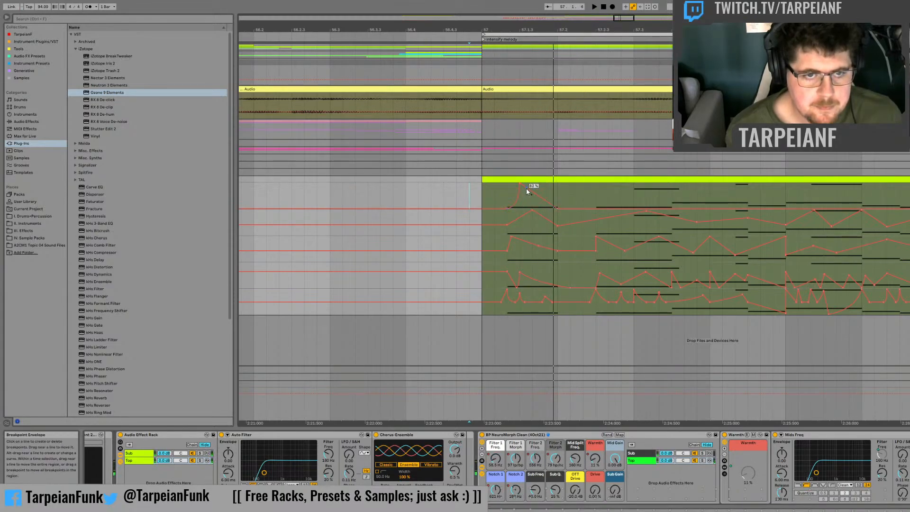
{"action": "left_click_drag", "start_coordinate": [524, 187], "coordinate": [543, 187]}
{"action": "key", "text": "space"}
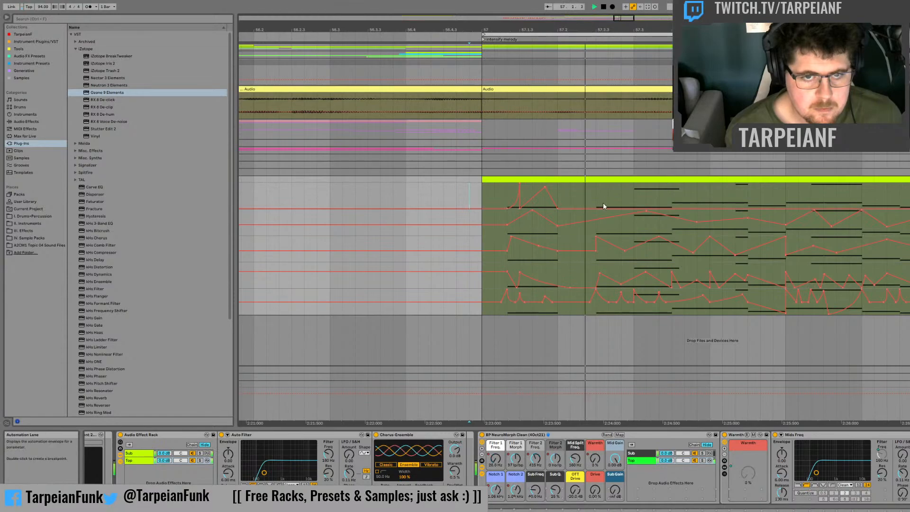
Step: Draw a Warmth rise from 57.2.3 through 57.3 that falls back to 0 % after 57.3.3, and audition it
{"action": "mouse_move", "coordinate": [596, 207]}
{"action": "left_mouse_down"}
{"action": "mouse_move", "coordinate": [634, 193]}
{"action": "mouse_move", "coordinate": [672, 194]}
{"action": "mouse_move", "coordinate": [682, 208]}
{"action": "left_mouse_up"}
{"action": "left_click", "coordinate": [589, 193]}
{"action": "key", "text": "space"}
{"action": "key", "text": "space"}
{"action": "key", "text": "space"}
{"action": "key", "text": "space"}
{"action": "key", "text": "space"}
Step: Draw two Warmth peaks at 57.4 and after 57.4.3, returning to the low level at 58, and audition them
{"action": "key", "text": "space"}
{"action": "key", "text": "space"}
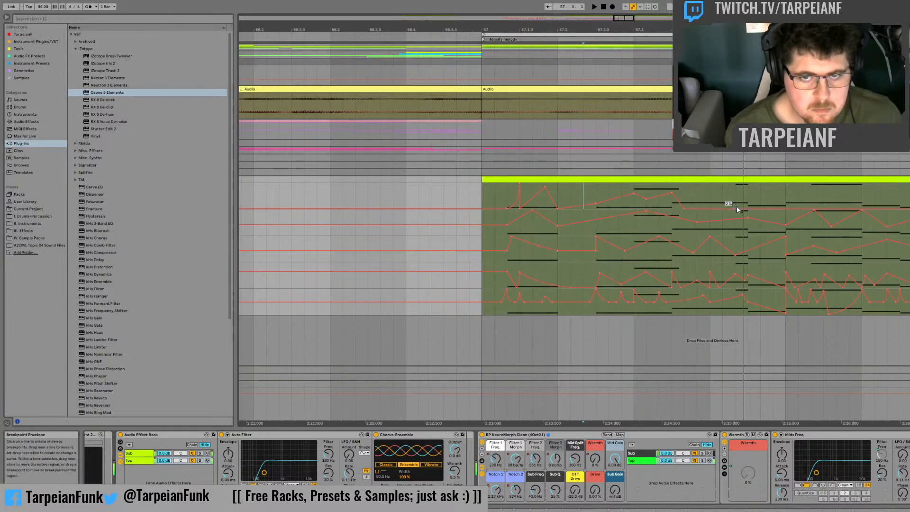
{"action": "mouse_move", "coordinate": [710, 207]}
{"action": "left_mouse_down"}
{"action": "mouse_move", "coordinate": [709, 195]}
{"action": "mouse_move", "coordinate": [723, 209]}
{"action": "mouse_move", "coordinate": [772, 190]}
{"action": "mouse_move", "coordinate": [785, 208]}
{"action": "left_mouse_up"}
{"action": "key", "text": "space"}
{"action": "key", "text": "space"}
{"action": "key", "text": "space"}
{"action": "key", "text": "space"}
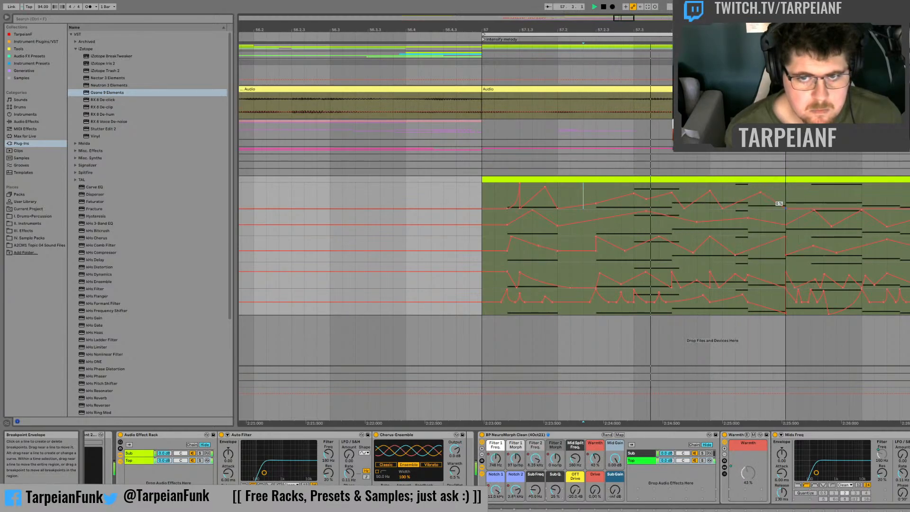
{"action": "key", "text": "space"}
{"action": "key", "text": "space"}
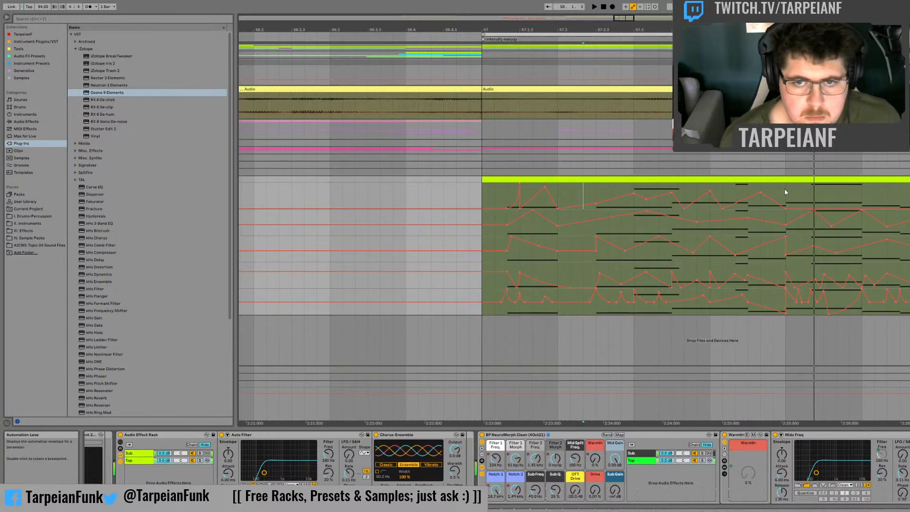
Step: Duplicate bar 57's Warmth automation from the first note onward so it repeats from 58, and audition it
{"action": "left_click_drag", "start_coordinate": [785, 189], "coordinate": [506, 192]}
{"action": "key", "text": "ctrl+d"}
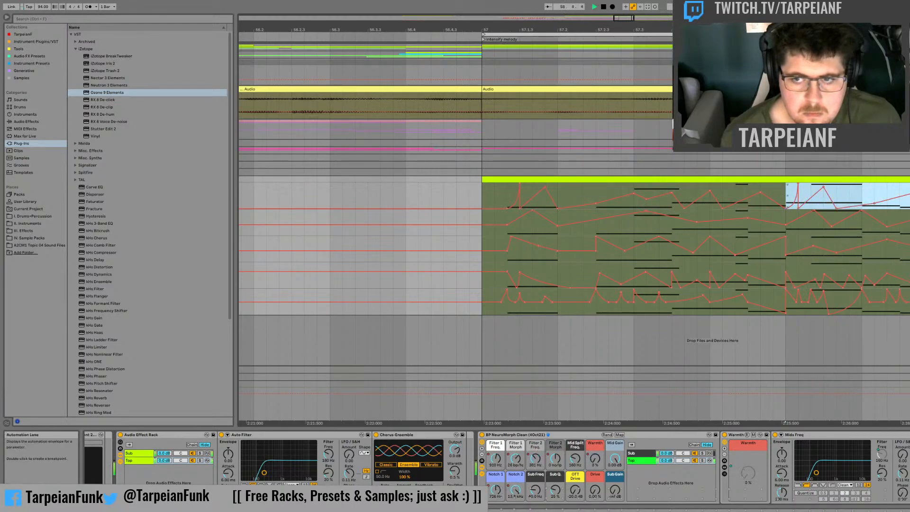
{"action": "key", "text": "space"}
{"action": "left_click", "coordinate": [787, 195]}
{"action": "key", "text": "space"}
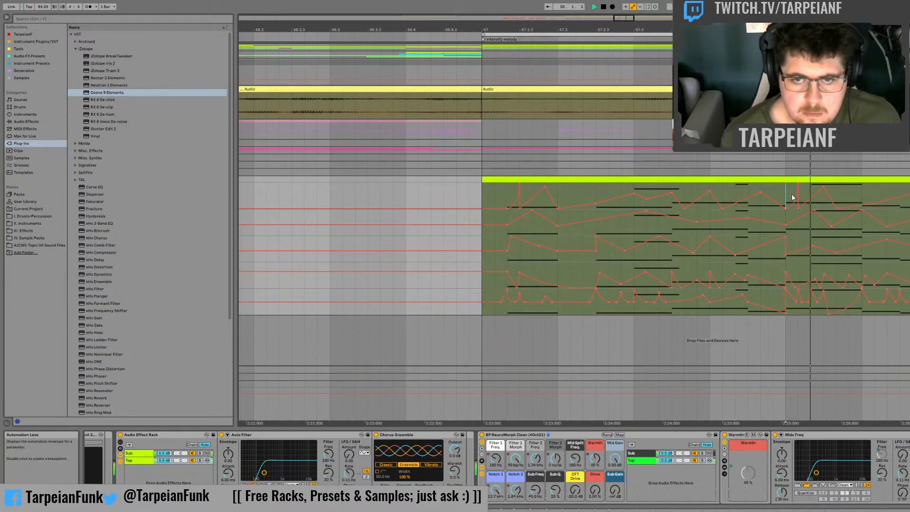
Step: Remove the Warmth low point just after 58, raise a peak at 58.2, and audition bar 58
{"action": "left_click", "coordinate": [799, 208]}
{"action": "key", "text": "space"}
{"action": "key", "text": "space"}
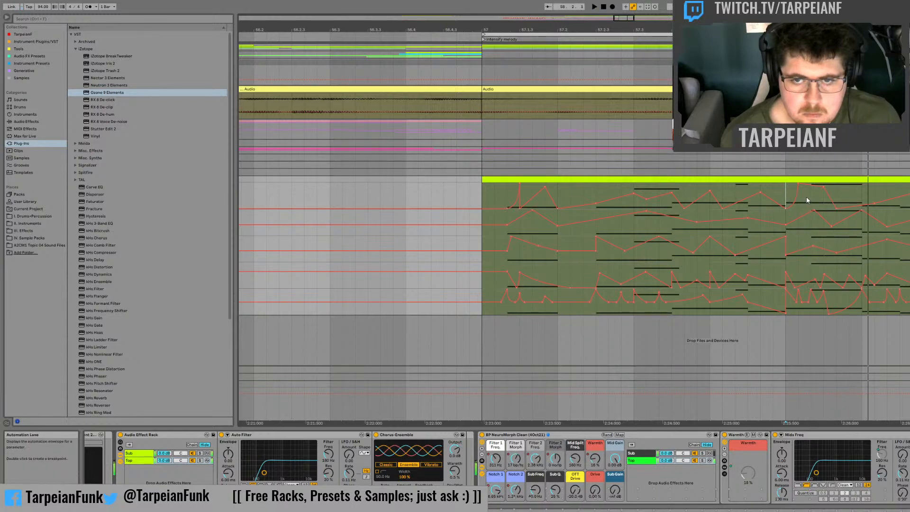
{"action": "key", "text": "space"}
{"action": "key", "text": "space"}
{"action": "key", "text": "space"}
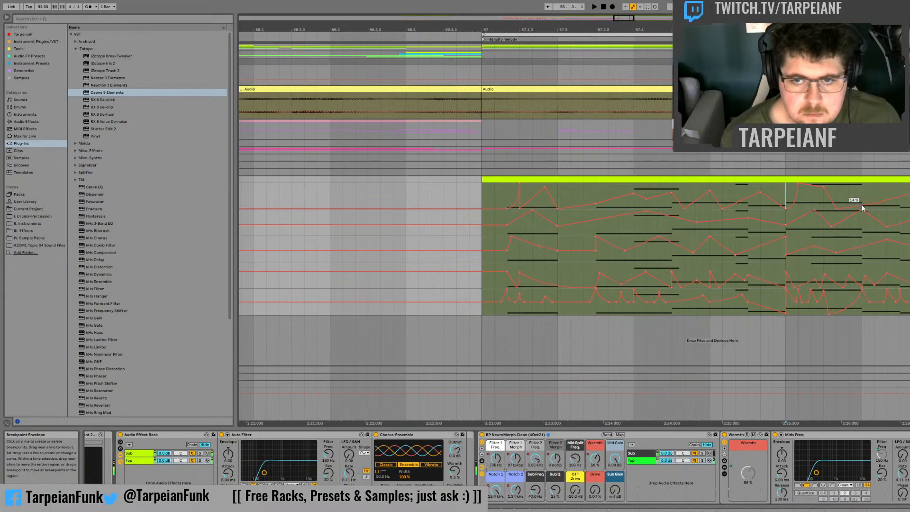
{"action": "key", "text": "space"}
{"action": "mouse_move", "coordinate": [862, 205]}
{"action": "left_mouse_down"}
{"action": "mouse_move", "coordinate": [863, 185]}
{"action": "mouse_move", "coordinate": [876, 205]}
{"action": "left_mouse_up"}
{"action": "key", "text": "space"}
{"action": "key", "text": "space"}
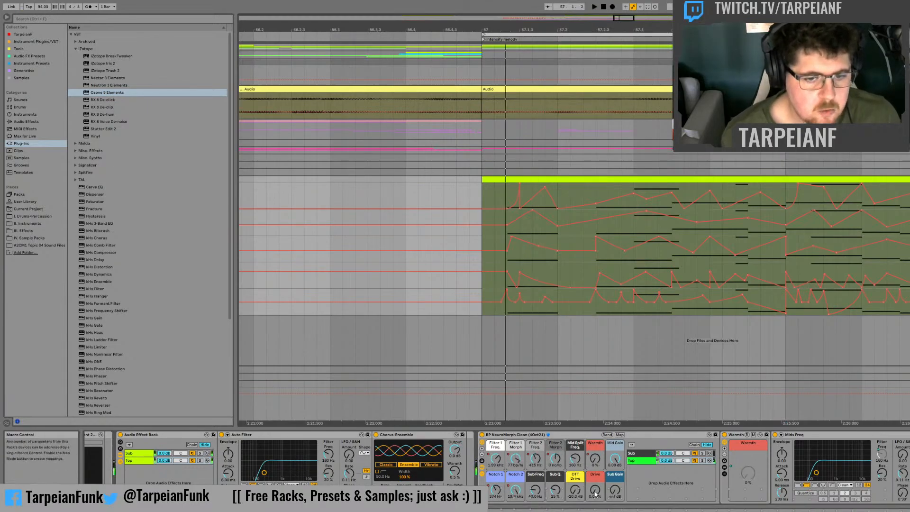
Step: Show the Drive automation and raise it to 100 % from 57 to 57.2, auditioning the result
{"action": "left_click_drag", "start_coordinate": [505, 197], "coordinate": [548, 197]}
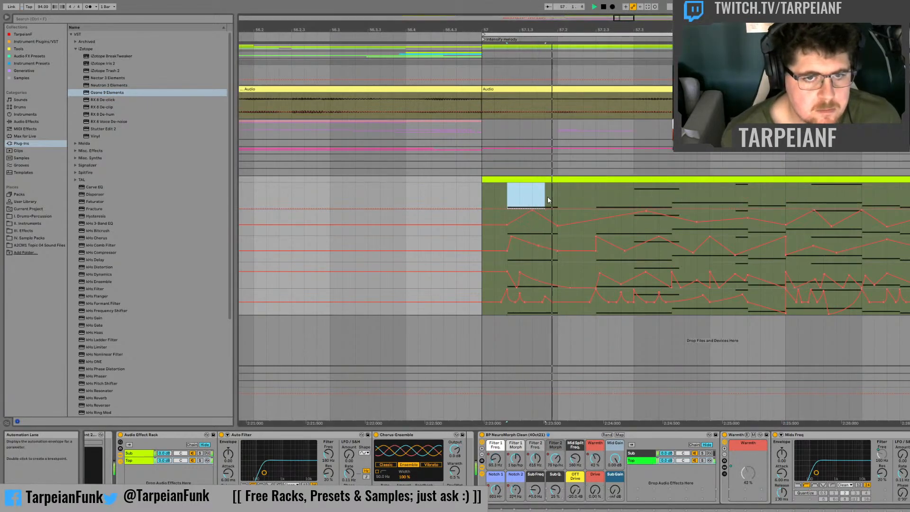
{"action": "key", "text": "space"}
{"action": "left_click", "coordinate": [472, 192]}
{"action": "key", "text": "space"}
{"action": "key", "text": "space"}
{"action": "left_click_drag", "start_coordinate": [481, 197], "coordinate": [546, 197]}
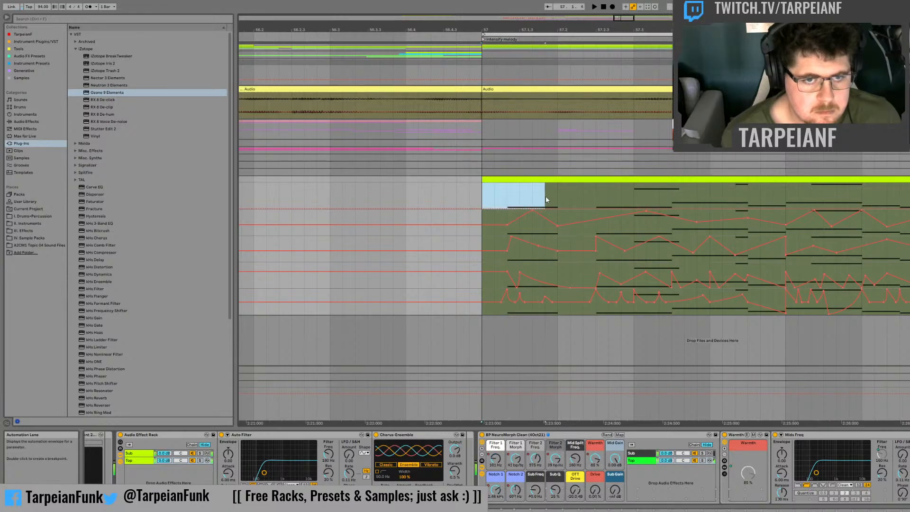
{"action": "key", "text": "space"}
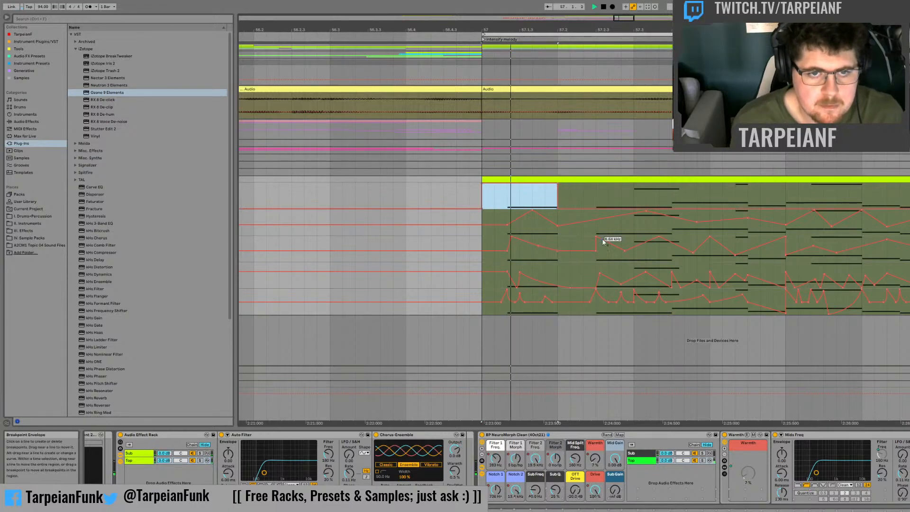
{"action": "key", "text": "space"}
{"action": "key", "text": "space"}
{"action": "key", "text": "space"}
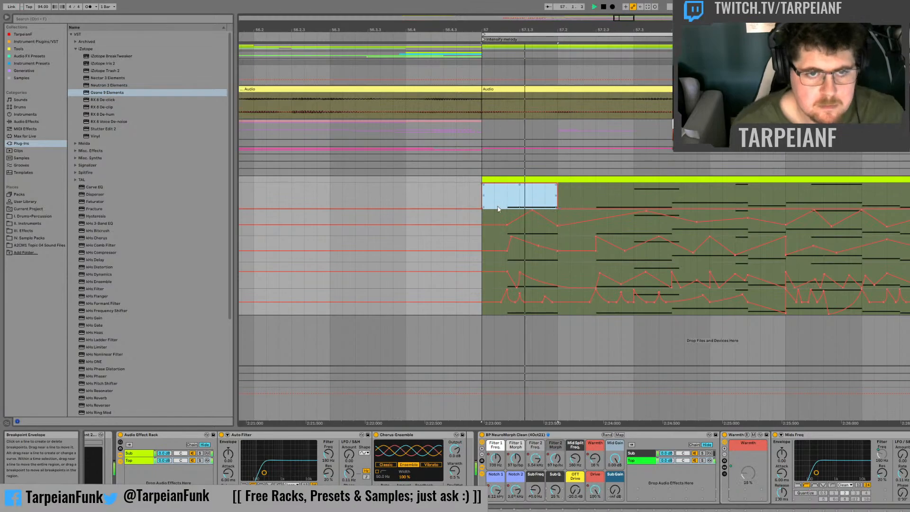
{"action": "key", "text": "space"}
{"action": "left_click", "coordinate": [519, 203]}
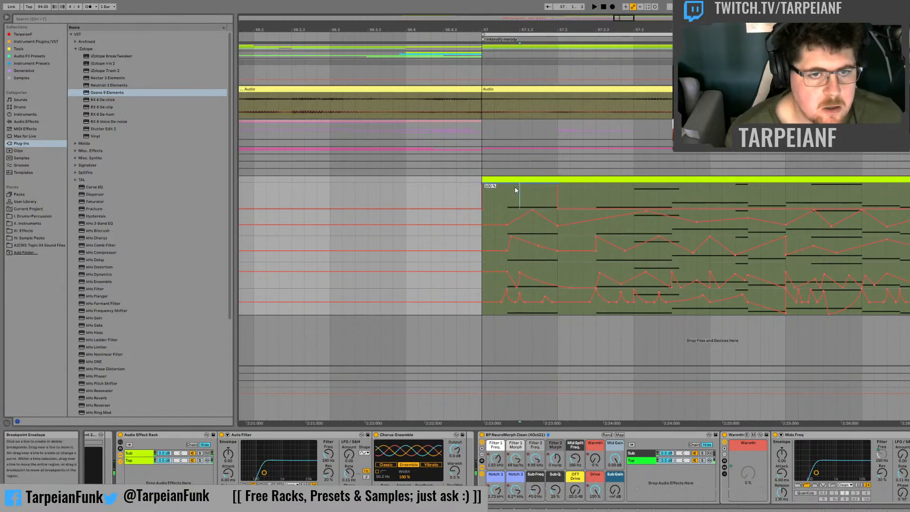
Step: Drop Drive sharply near the start of the first note, let it ramp back up to 57.2, and audition from 57
{"action": "left_click_drag", "start_coordinate": [512, 186], "coordinate": [511, 208]}
{"action": "left_click", "coordinate": [496, 202]}
{"action": "key", "text": "space"}
{"action": "key", "text": "space"}
{"action": "key", "text": "space"}
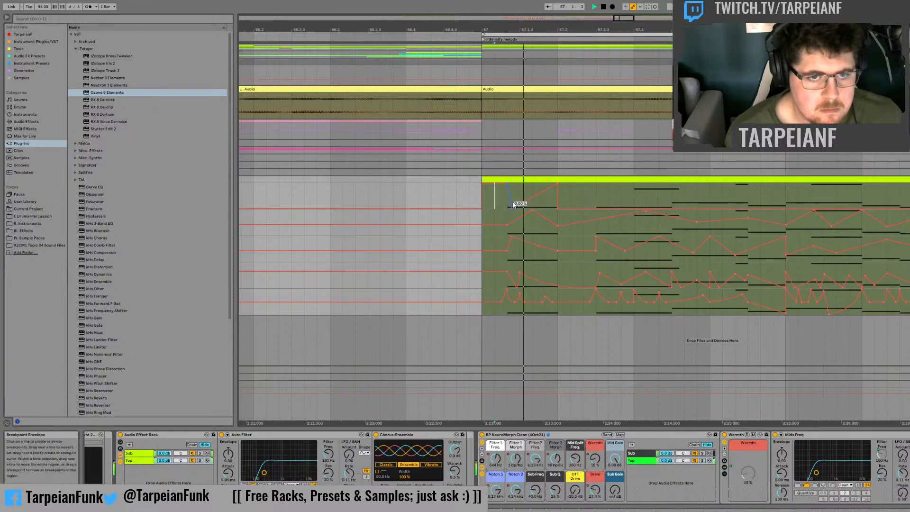
{"action": "key", "text": "space"}
{"action": "key", "text": "space"}
{"action": "key", "text": "space"}
{"action": "left_click", "coordinate": [484, 204]}
{"action": "key", "text": "space"}
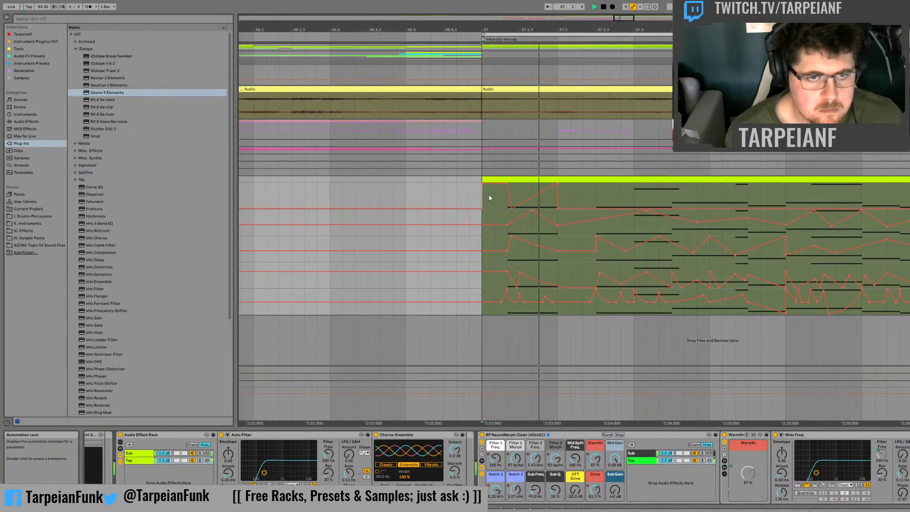
{"action": "key", "text": "space"}
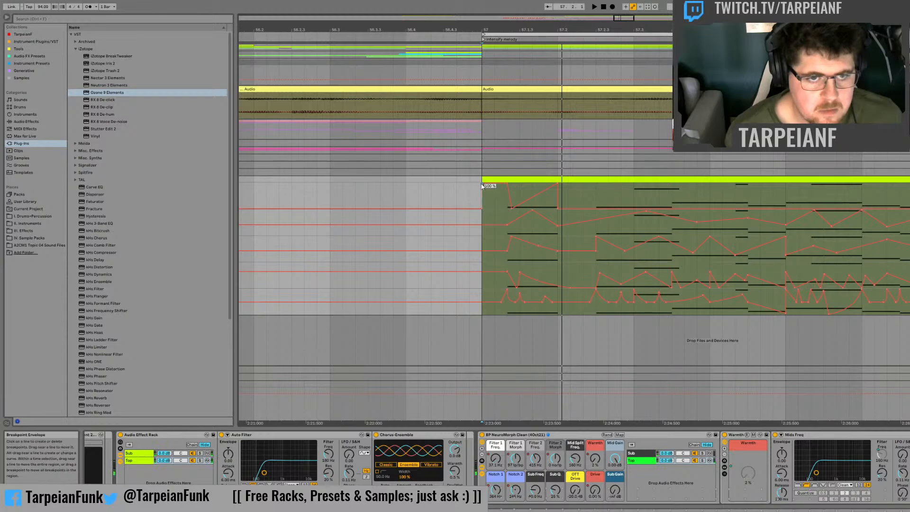
Step: Bend the Drive ramp into a curve that rises slowly at first and steeply into 57.2, and audition it
{"action": "key", "text": "space"}
{"action": "key", "text": "space"}
{"action": "left_click_drag", "start_coordinate": [536, 195], "coordinate": [544, 199]}
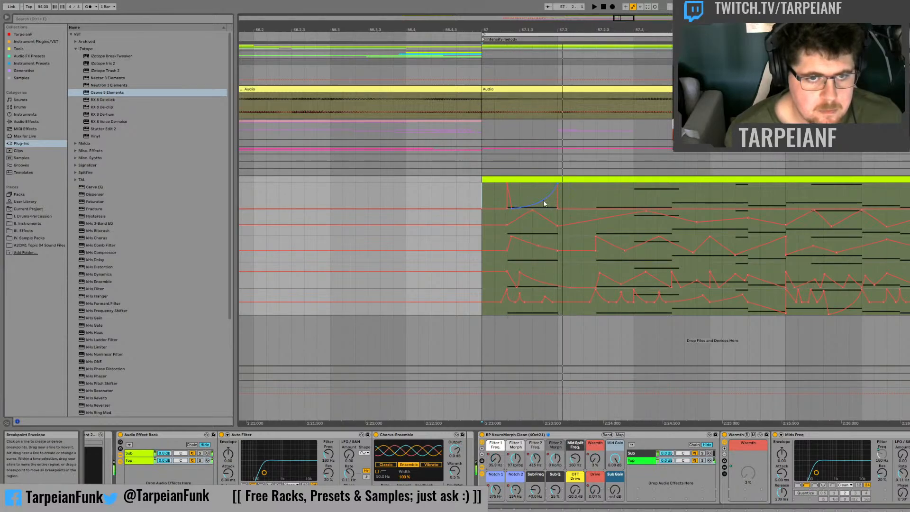
{"action": "key", "text": "space"}
Step: Add a Drive ramp from 0 % at 57.2.3 to maximum at 57.3
{"action": "key", "text": "space"}
{"action": "key", "text": "space"}
{"action": "key", "text": "space"}
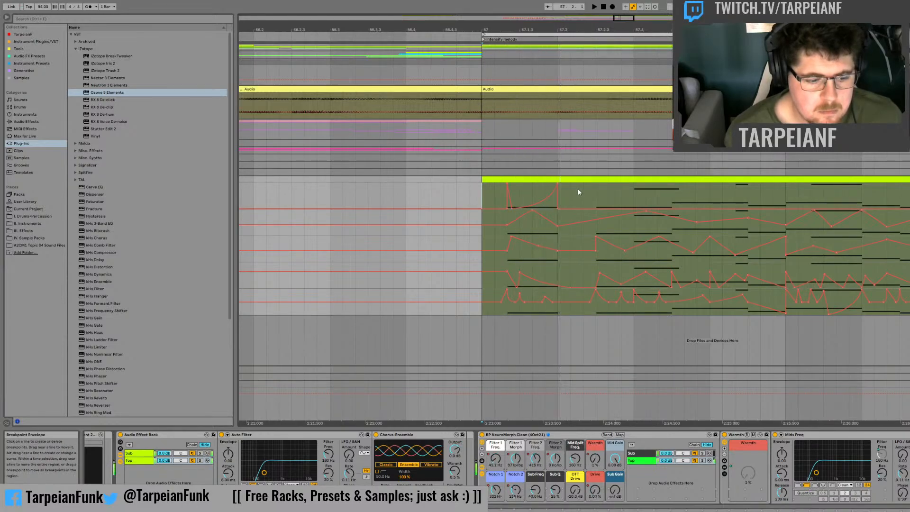
{"action": "key", "text": "space"}
{"action": "key", "text": "space"}
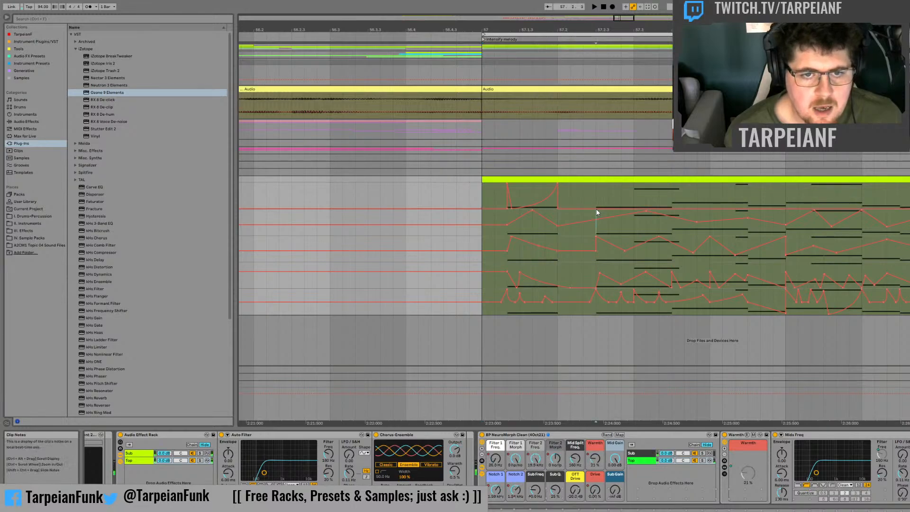
{"action": "left_click", "coordinate": [596, 208]}
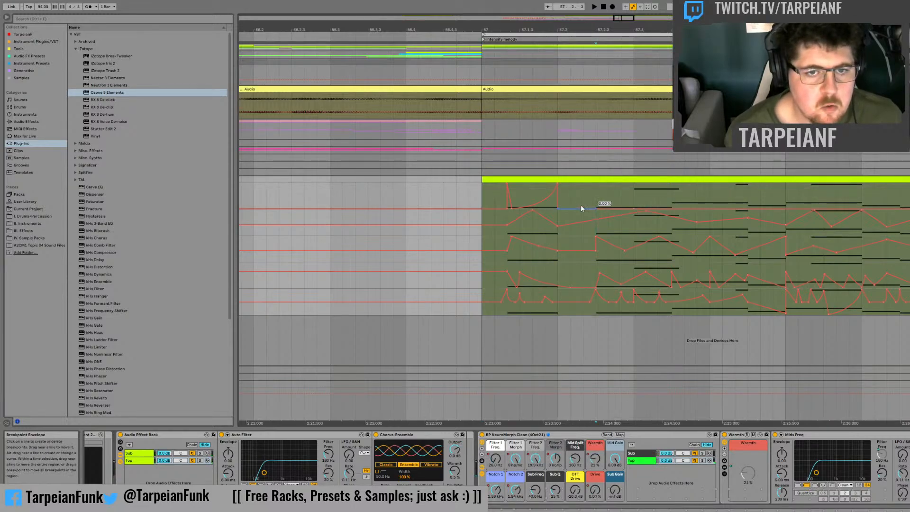
{"action": "left_click_drag", "start_coordinate": [632, 208], "coordinate": [633, 184]}
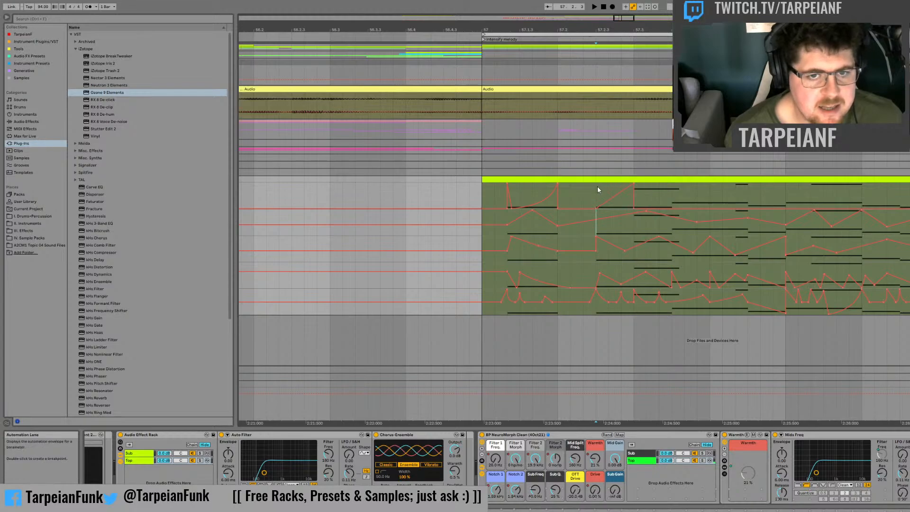
Step: Audition from 57.2.3 and reshape the second Drive ramp so it peaks just before 57.3 and slopes back down into 57.3
{"action": "left_click", "coordinate": [596, 191]}
{"action": "key", "text": "space"}
{"action": "key", "text": "space"}
{"action": "key", "text": "space"}
{"action": "key", "text": "space"}
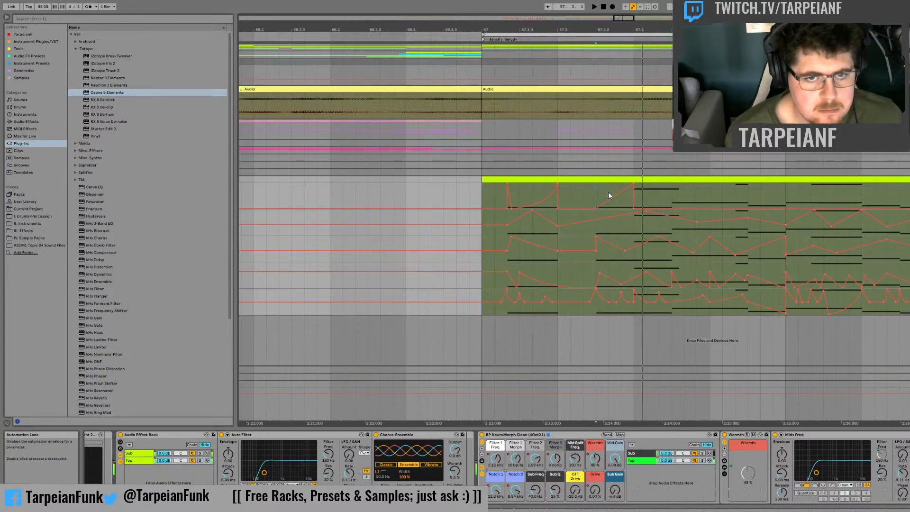
{"action": "key", "text": "space"}
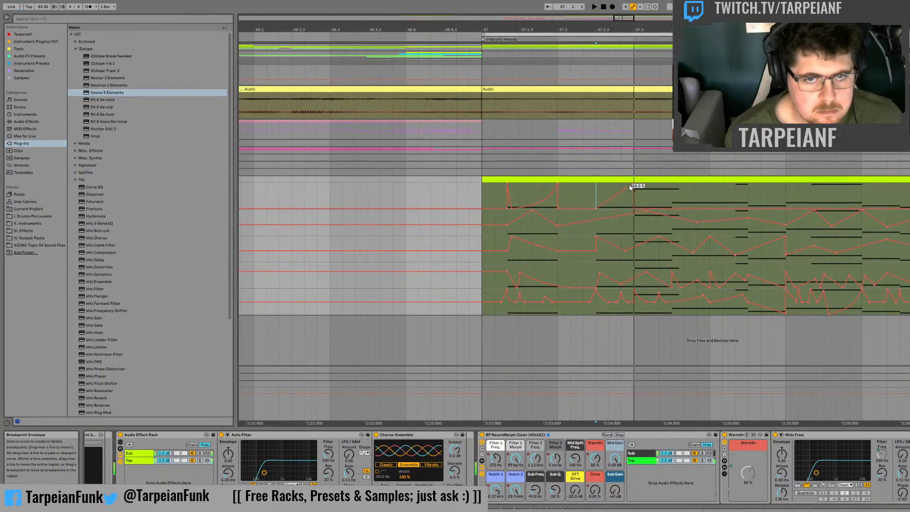
{"action": "left_click", "coordinate": [629, 185]}
{"action": "left_click", "coordinate": [630, 180]}
{"action": "left_click", "coordinate": [595, 190]}
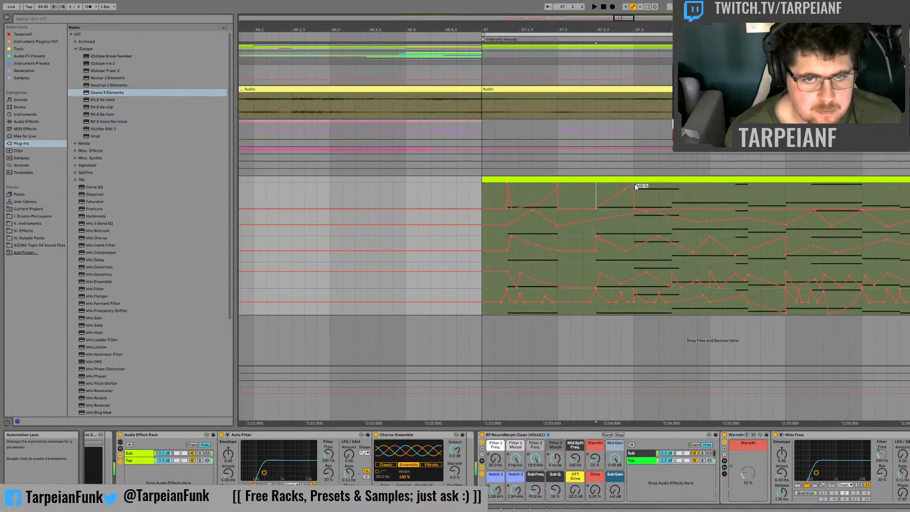
{"action": "left_click_drag", "start_coordinate": [635, 186], "coordinate": [637, 204]}
{"action": "key", "text": "space"}
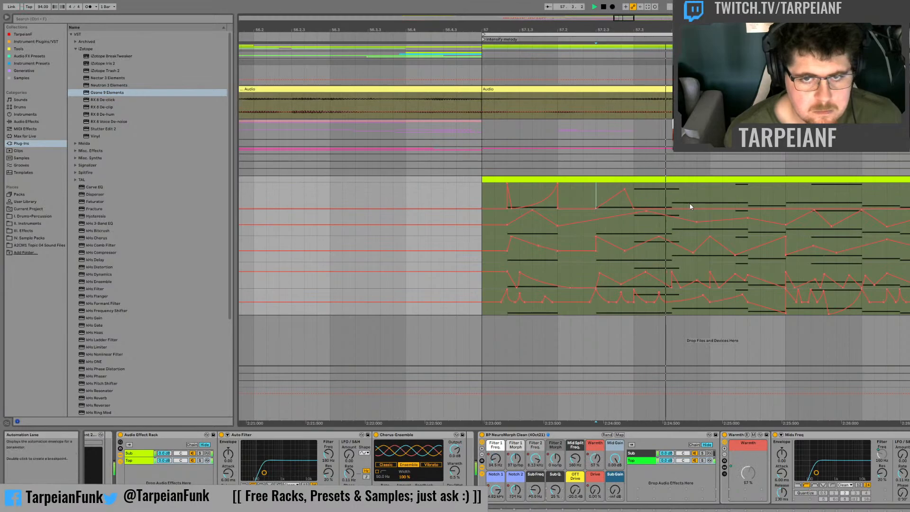
Step: Add a Drive ramp from 57.3.3 up to 57.4, preceded by a short steep drop from the maximum at 57.3.3
{"action": "left_click", "coordinate": [679, 197]}
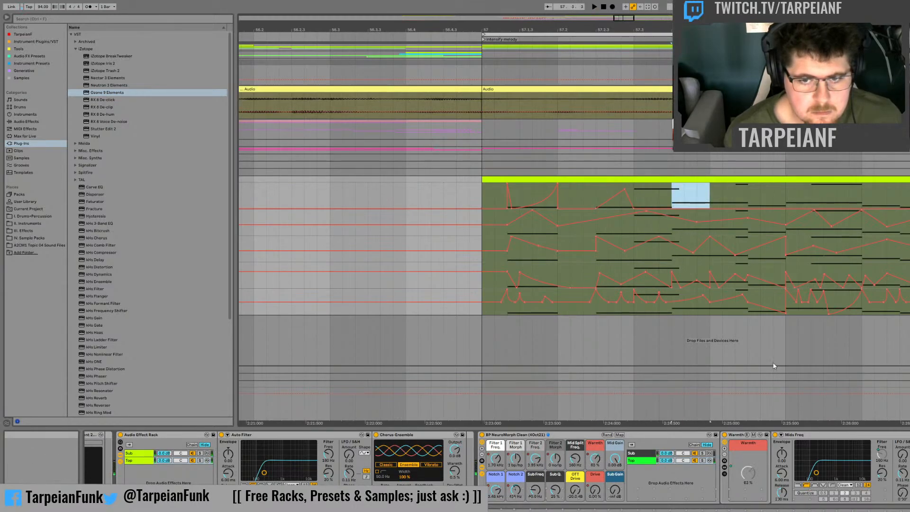
{"action": "left_click", "coordinate": [636, 191]}
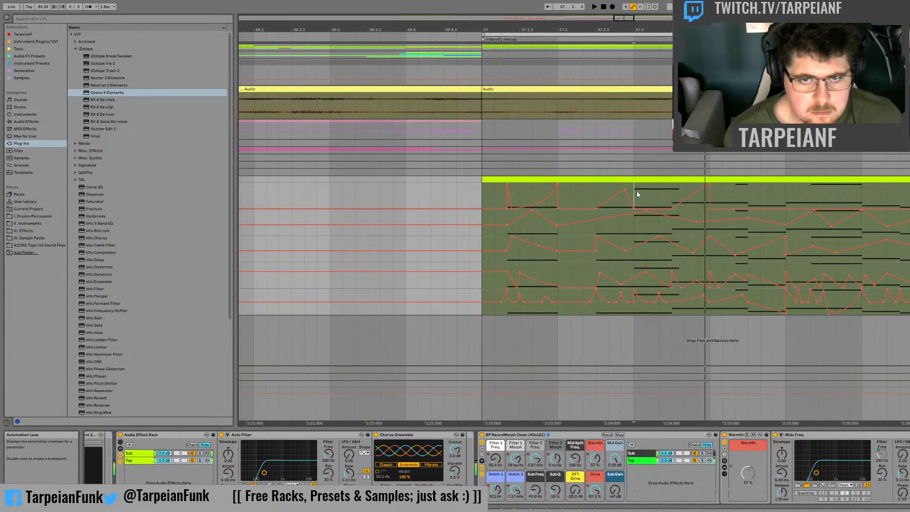
{"action": "left_click", "coordinate": [678, 205]}
{"action": "left_click_drag", "start_coordinate": [675, 206], "coordinate": [672, 183]}
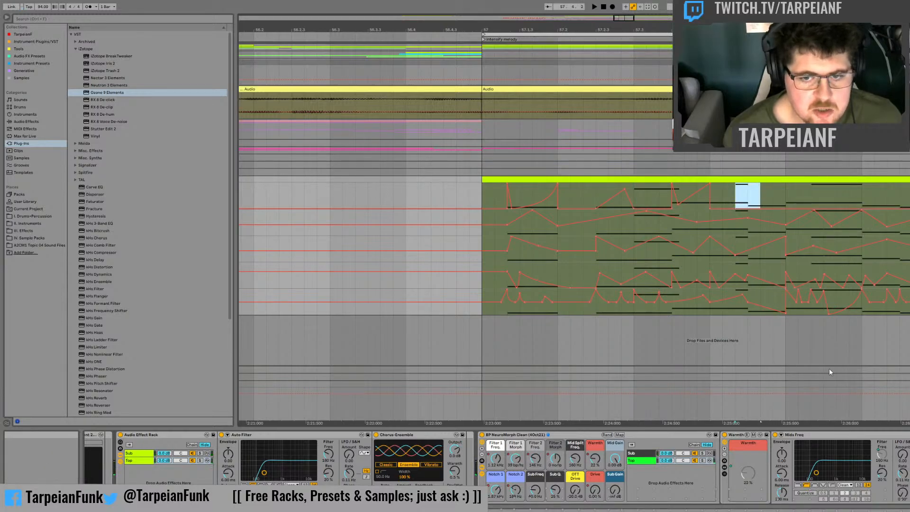
Step: Shape Drive into a triangle between 57.4 and 57.4.3 and a rising ramp from 57.4.3 to 58, auditioning the result
{"action": "left_click", "coordinate": [714, 191]}
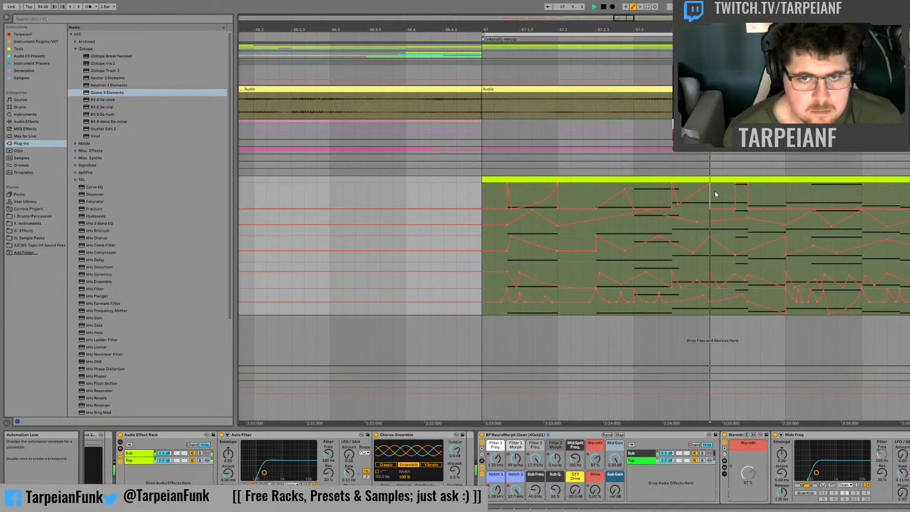
{"action": "left_click", "coordinate": [734, 208]}
{"action": "left_click", "coordinate": [746, 183]}
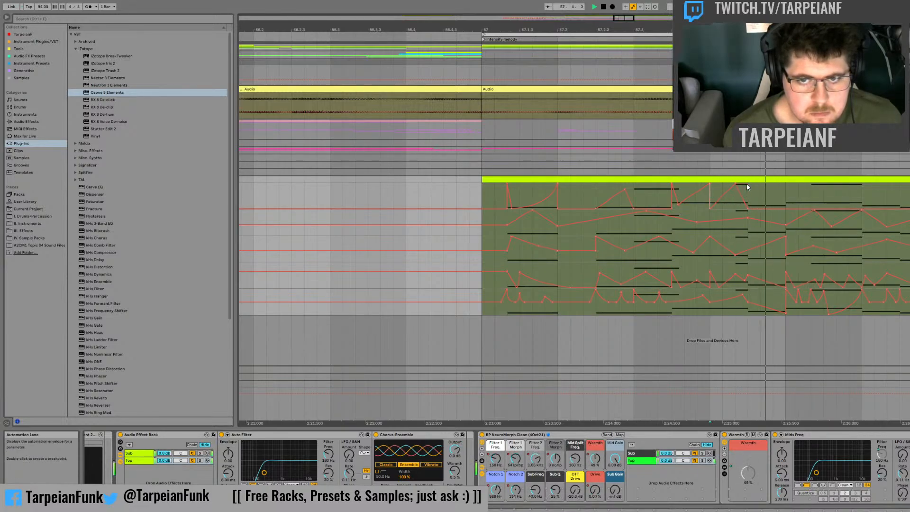
{"action": "left_click_drag", "start_coordinate": [760, 208], "coordinate": [784, 184]}
{"action": "key", "text": "space"}
{"action": "key", "text": "space"}
{"action": "key", "text": "space"}
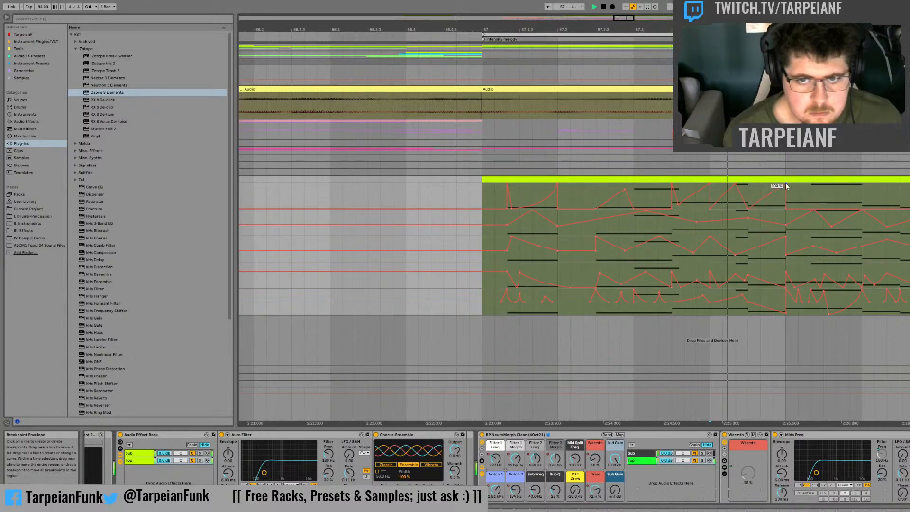
Step: Add a Drive ramp from zero to maximum over the last third of the beat before 58.2, and audition from 58
{"action": "left_click", "coordinate": [862, 201]}
{"action": "left_click_drag", "start_coordinate": [840, 197], "coordinate": [853, 197]}
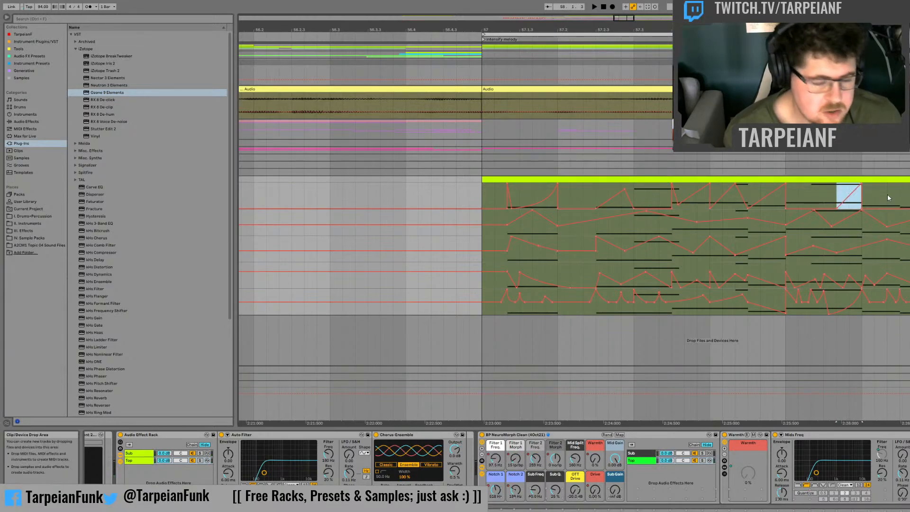
{"action": "left_click", "coordinate": [792, 198]}
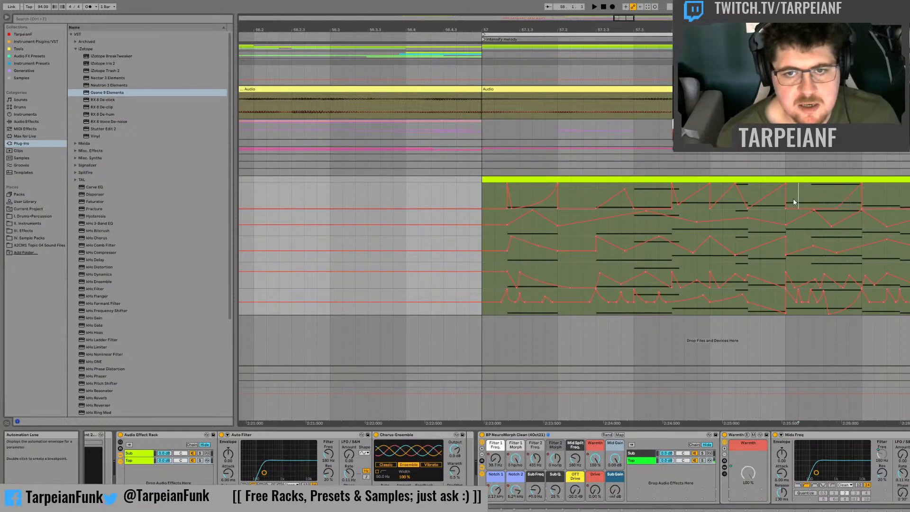
{"action": "key", "text": "space"}
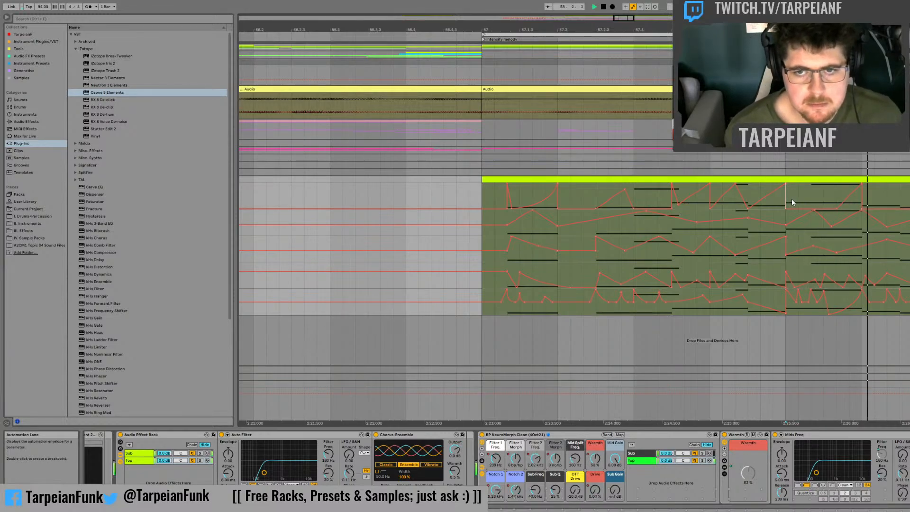
{"action": "key", "text": "space"}
{"action": "key", "text": "space"}
Step: Hold Drive at maximum briefly from 58, drop it sharply to 0 %, and audition the shape up to 58.2
{"action": "key", "text": "space"}
{"action": "key", "text": "space"}
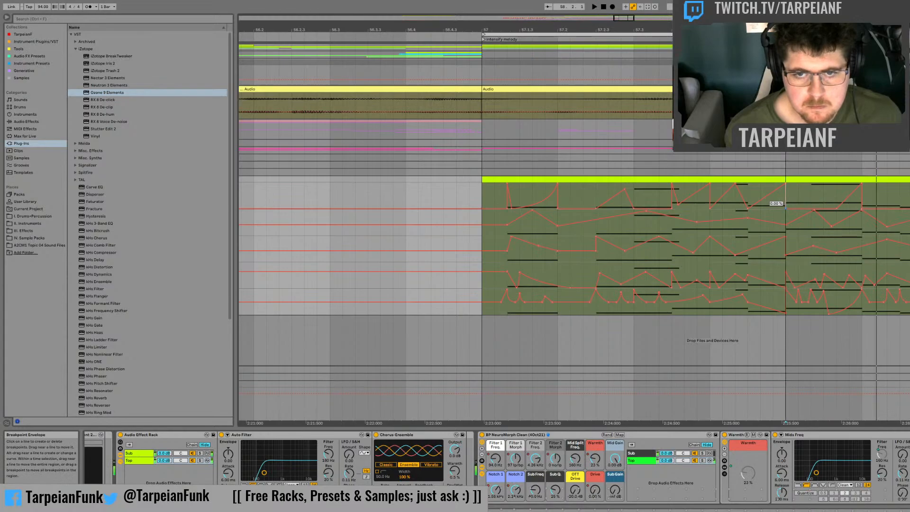
{"action": "key", "text": "space"}
{"action": "key", "text": "space"}
{"action": "key", "text": "space"}
{"action": "key", "text": "space"}
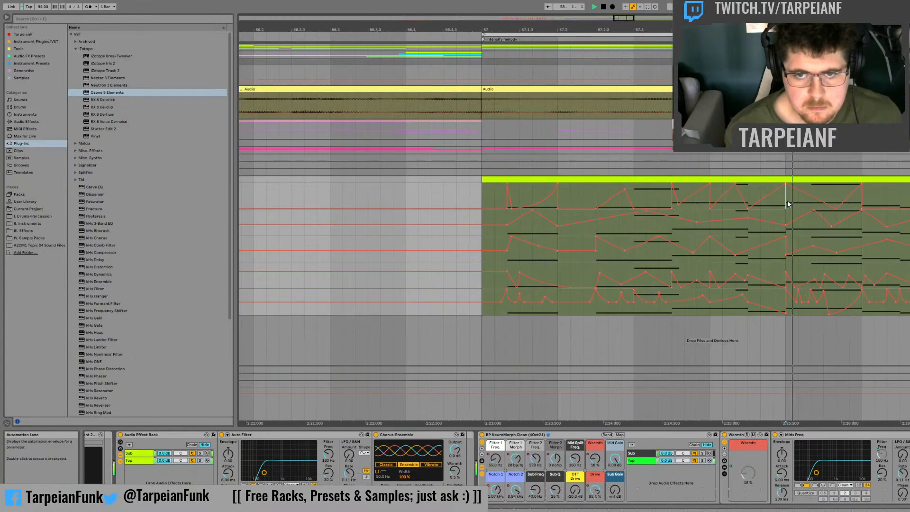
{"action": "key", "text": "space"}
{"action": "key", "text": "space"}
{"action": "left_click_drag", "start_coordinate": [797, 190], "coordinate": [799, 209]}
{"action": "key", "text": "space"}
{"action": "key", "text": "space"}
{"action": "key", "text": "space"}
{"action": "key", "text": "space"}
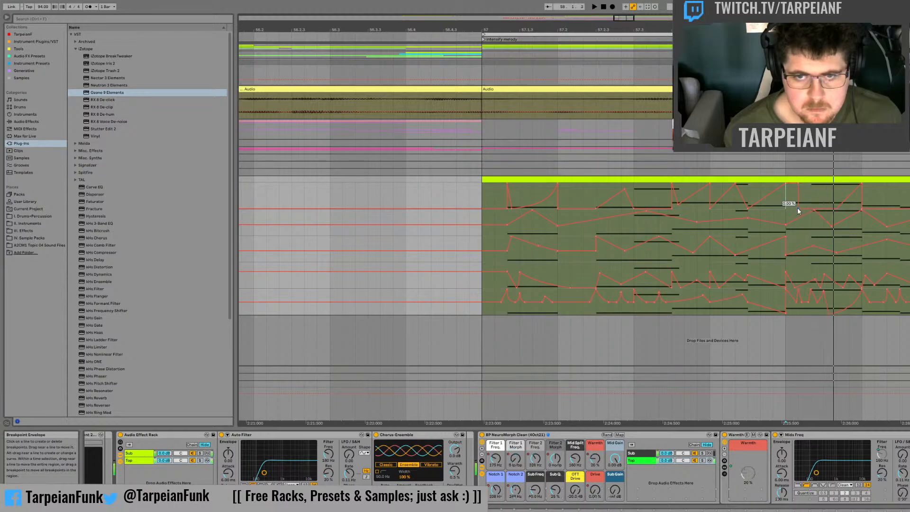
{"action": "key", "text": "space"}
{"action": "key", "text": "space"}
{"action": "key", "text": "space"}
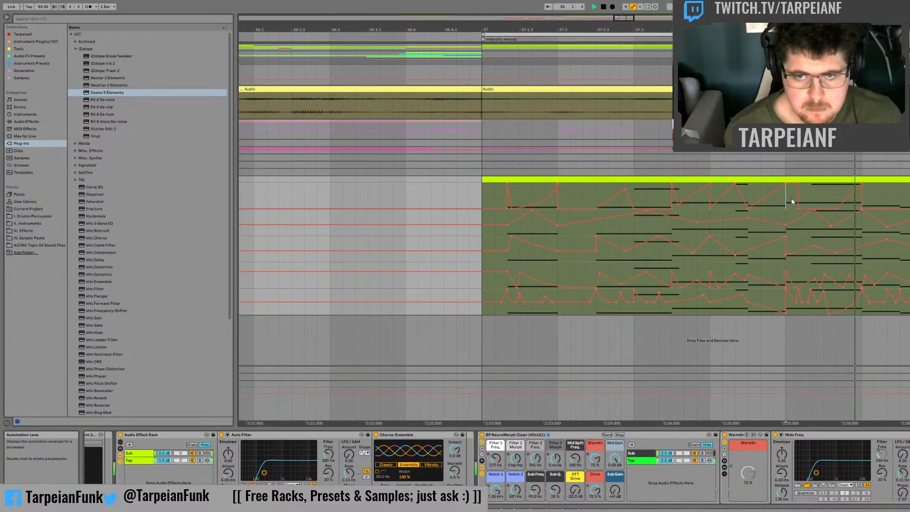
Step: Duplicate the Drive automation from 58 to 58.2 onto the following beat and audition it
{"action": "key", "text": "space"}
{"action": "left_click_drag", "start_coordinate": [787, 204], "coordinate": [864, 195]}
{"action": "key", "text": "ctrl+d"}
{"action": "key", "text": "space"}
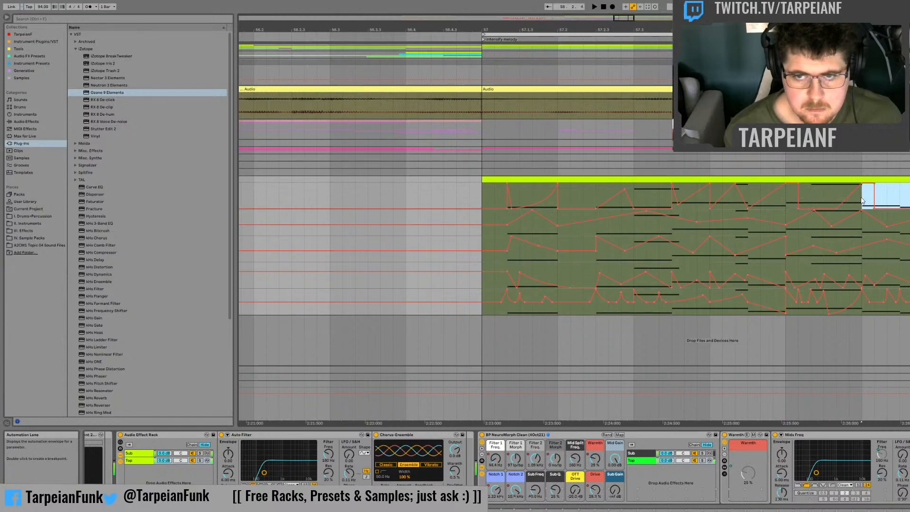
Step: Reshape the duplicated Drive automation to curve steeply up to 100 % near 58.2.3, and audition it from 58.2
{"action": "key", "text": "space"}
{"action": "key", "text": "space"}
{"action": "left_click", "coordinate": [897, 199]}
{"action": "key", "text": "space"}
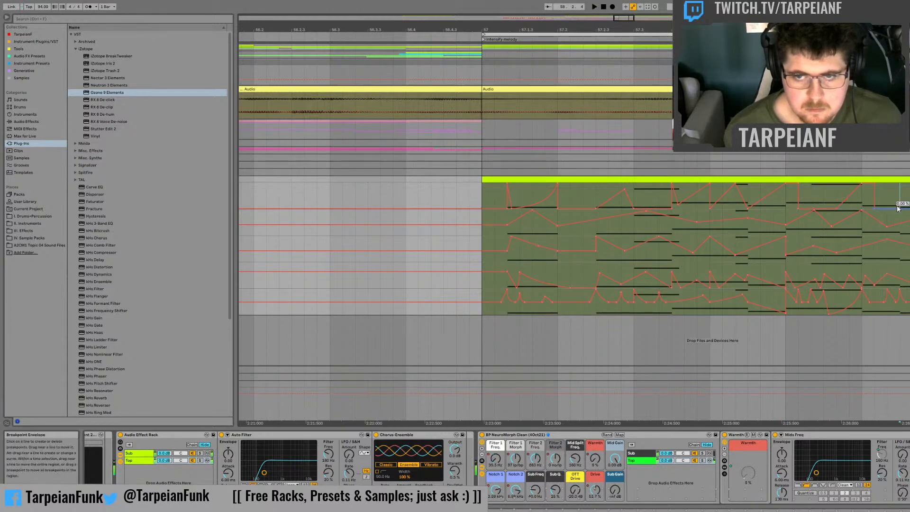
{"action": "left_click", "coordinate": [862, 193]}
{"action": "key", "text": "space"}
{"action": "left_click_drag", "start_coordinate": [893, 207], "coordinate": [900, 204]}
{"action": "key", "text": "space"}
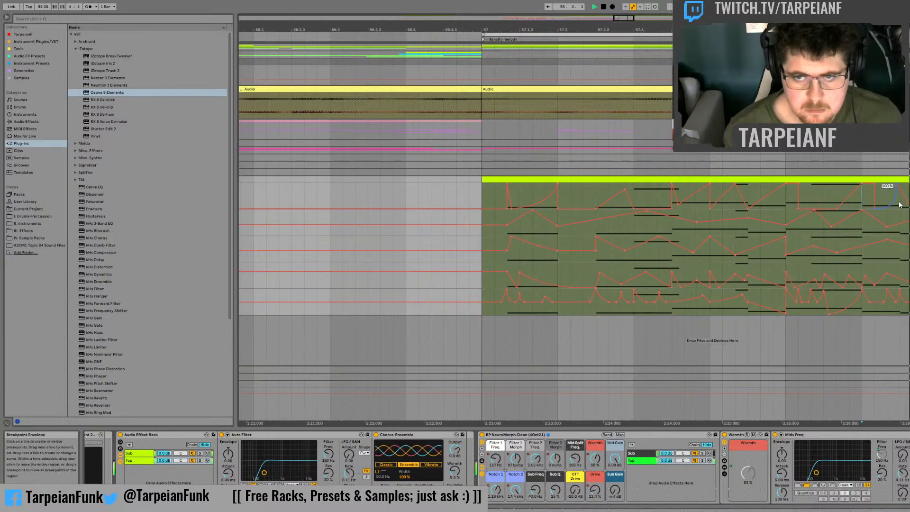
{"action": "key", "text": "space"}
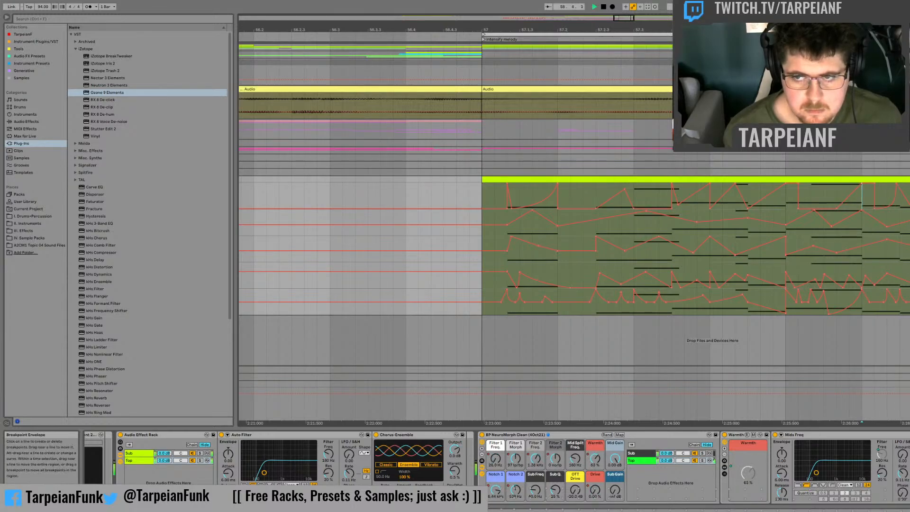
{"action": "key", "text": "space"}
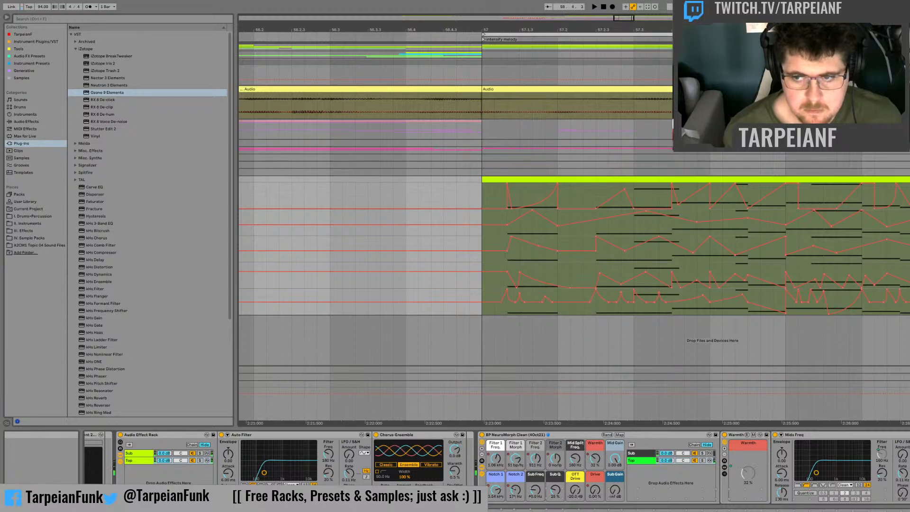
Step: Solo the Top chain in the NeuroMorph rack and audition the opening of the bassline
{"action": "key", "text": "space"}
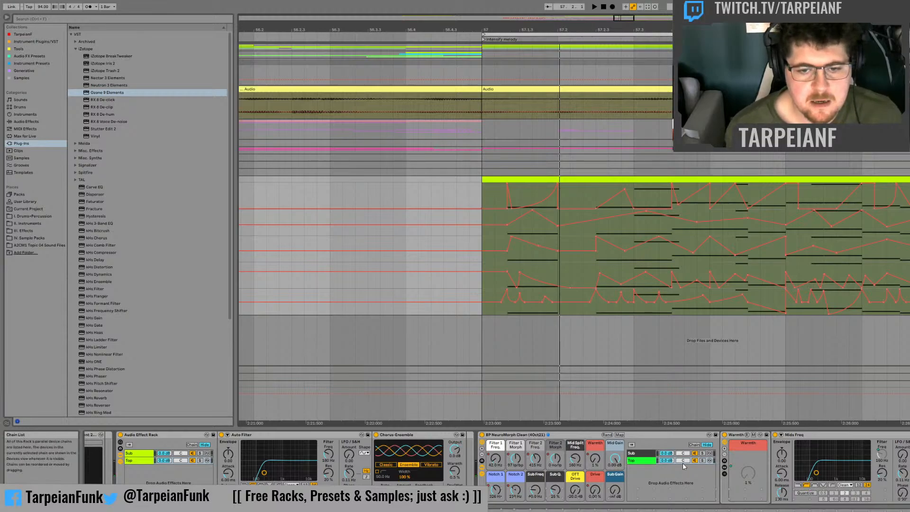
{"action": "left_click", "coordinate": [702, 461]}
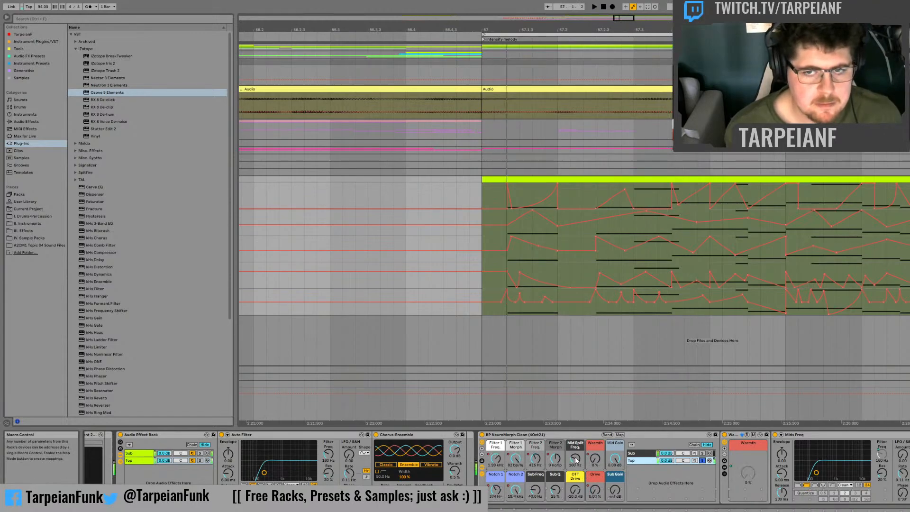
{"action": "key", "text": "space"}
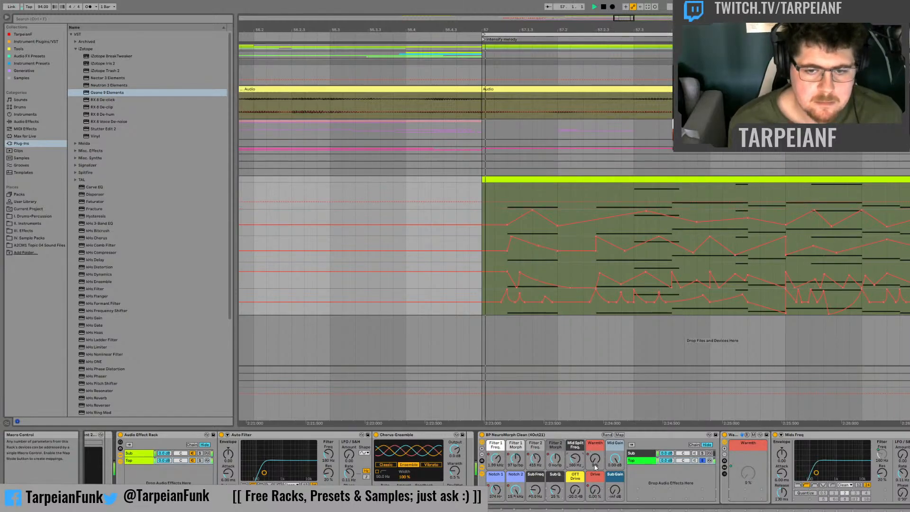
{"action": "key", "text": "space"}
Step: Load an EQ Eight from the audio effects, open its expanded spectrum view, and audition the soloed Top chain
{"action": "left_click", "coordinate": [36, 123]}
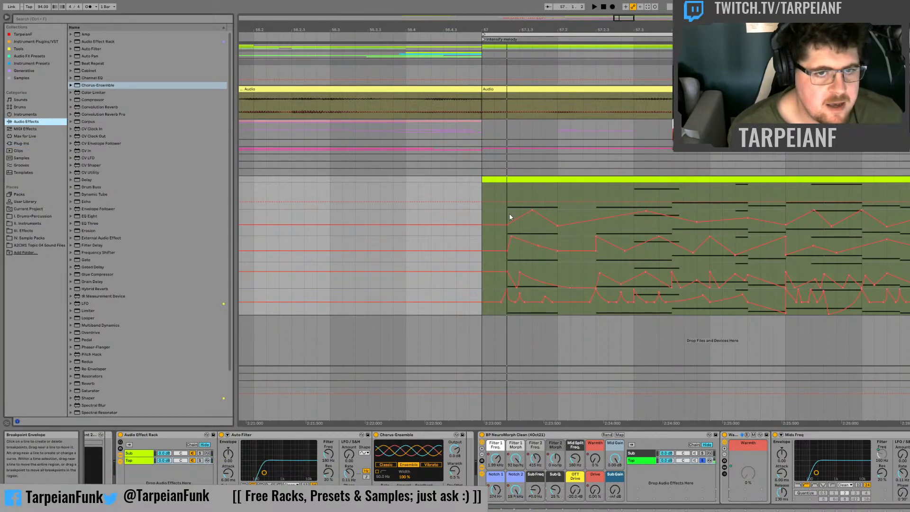
{"action": "key", "text": "space"}
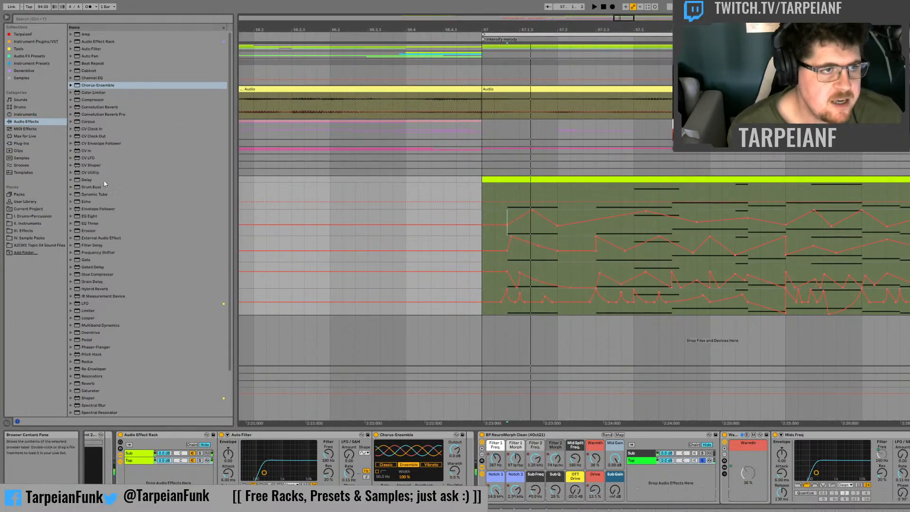
{"action": "left_click", "coordinate": [99, 216]}
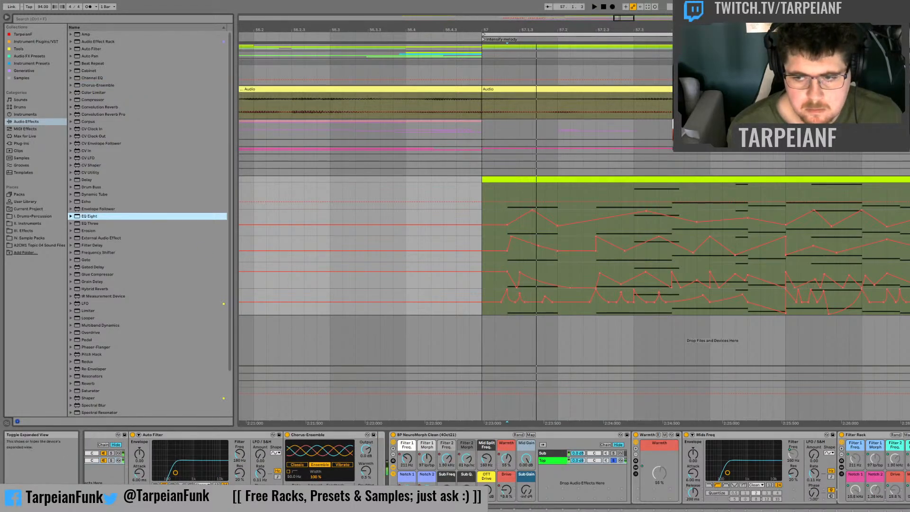
{"action": "key", "text": "Return"}
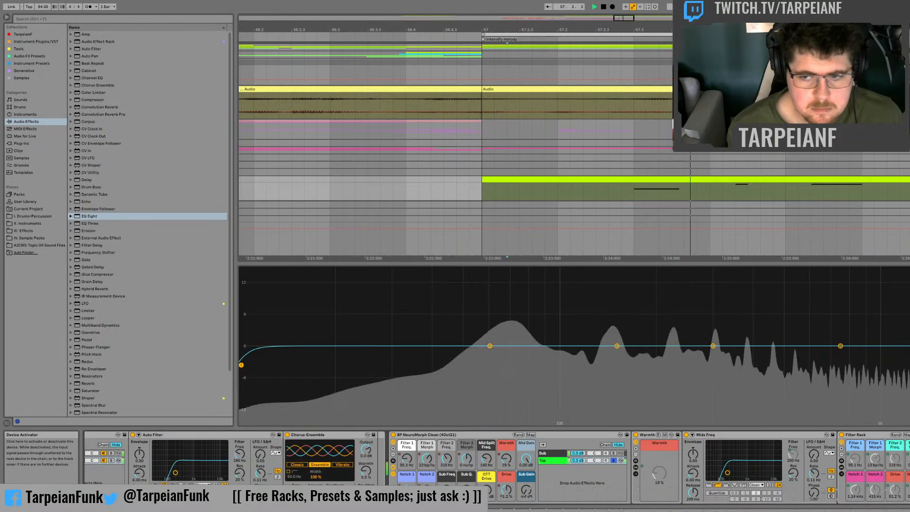
{"action": "left_click", "coordinate": [692, 434]}
Step: Unsolo the Top chain, turn the NeuroMorph Mid Gain down to -inf dB, and audition the first note
{"action": "key", "text": "space"}
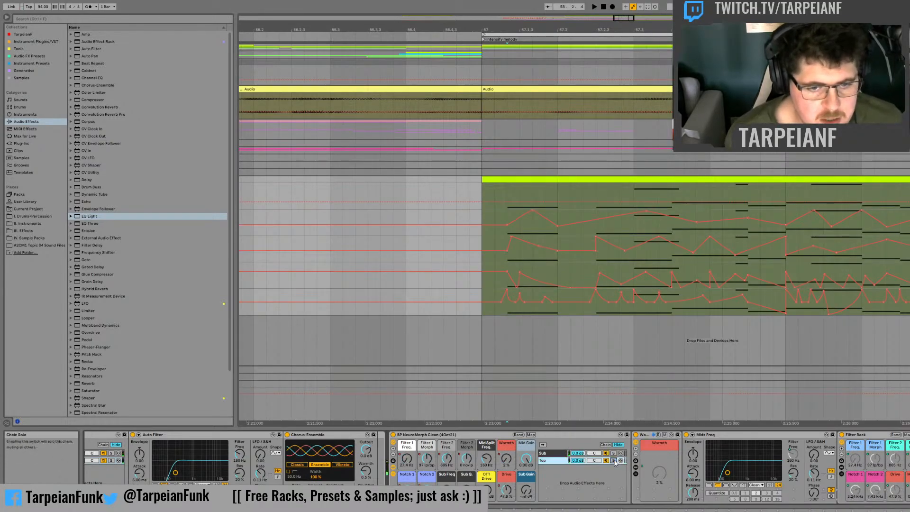
{"action": "mouse_move", "coordinate": [526, 459]}
{"action": "left_mouse_down"}
{"action": "mouse_move", "coordinate": [526, 502]}
{"action": "mouse_move", "coordinate": [528, 445]}
{"action": "left_mouse_up"}
{"action": "key", "text": "space"}
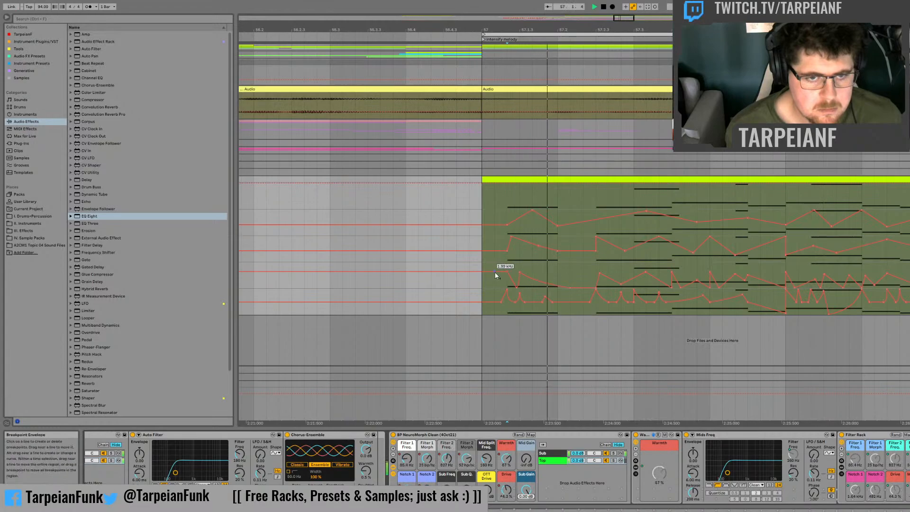
{"action": "key", "text": "space"}
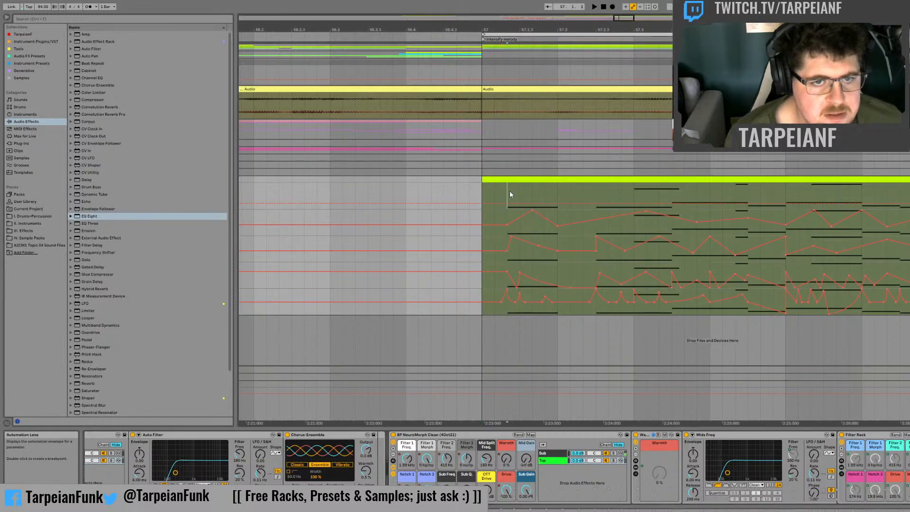
Step: Select the opening note's span in the Sub Freq lane and open a separate automation lane for the NeuroMorph Drive macro
{"action": "left_click_drag", "start_coordinate": [510, 190], "coordinate": [573, 201]}
{"action": "key", "text": "space"}
{"action": "key", "text": "space"}
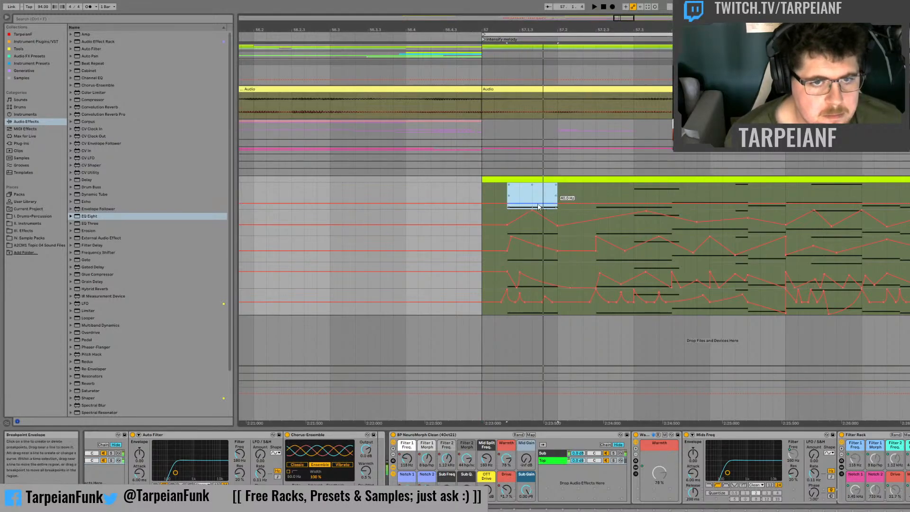
{"action": "left_click", "coordinate": [464, 460]}
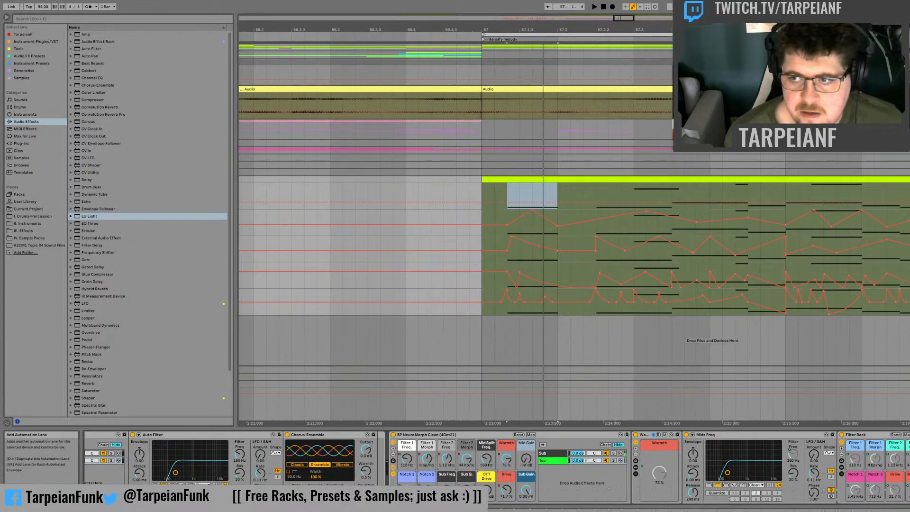
{"action": "left_click", "coordinate": [909, 204]}
{"action": "left_click", "coordinate": [506, 489]}
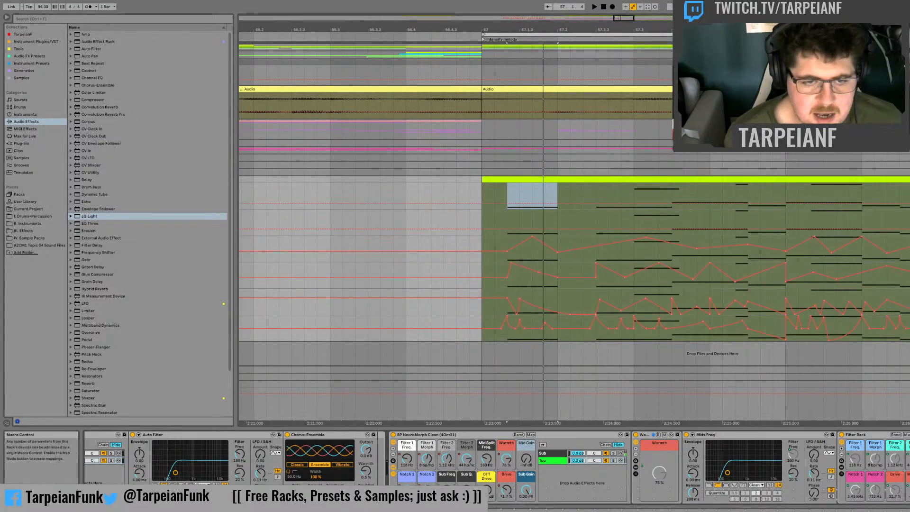
Step: Shape the Sub Freq automation on the first note to start higher and drop to about 40 Hz, and audition it
{"action": "left_click", "coordinate": [508, 194]}
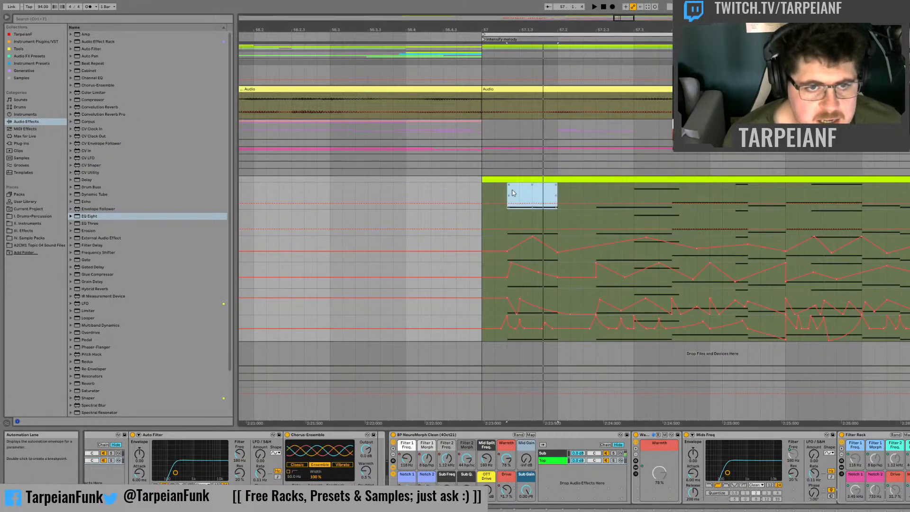
{"action": "left_click", "coordinate": [531, 199]}
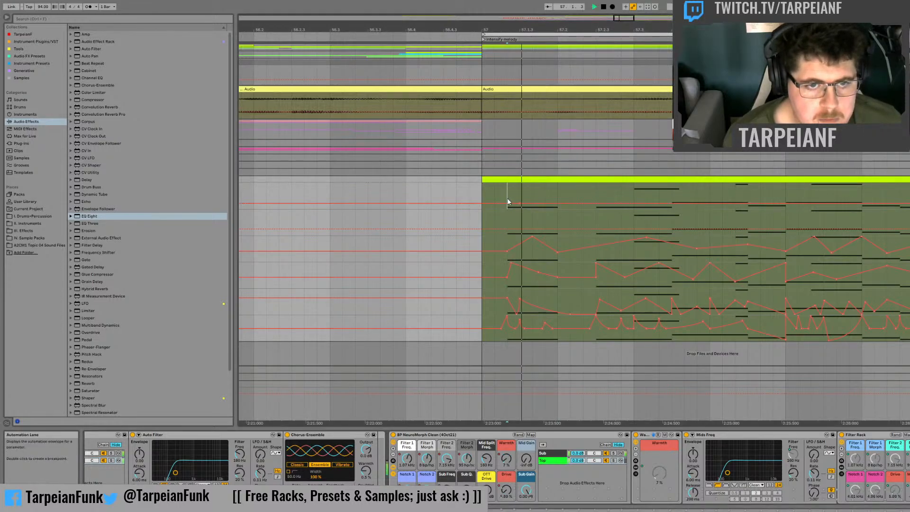
{"action": "left_click_drag", "start_coordinate": [507, 202], "coordinate": [507, 198]}
{"action": "key", "text": "space"}
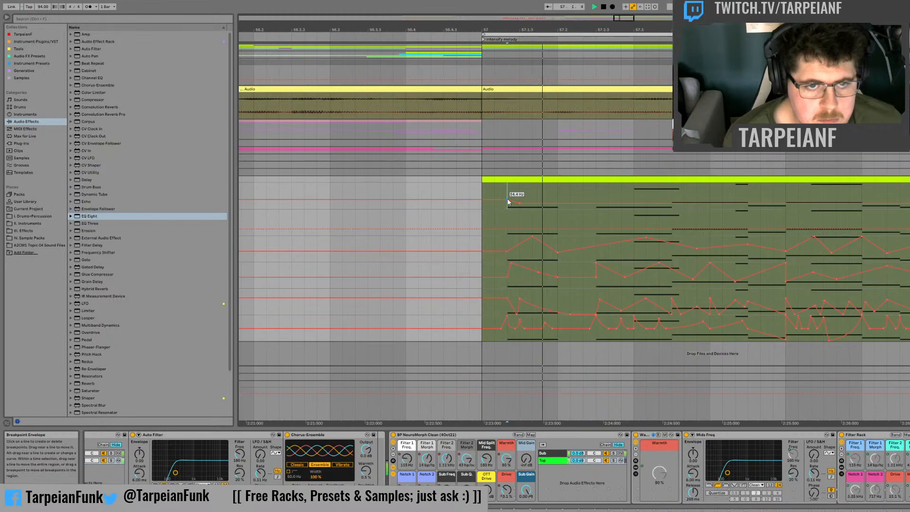
{"action": "key", "text": "space"}
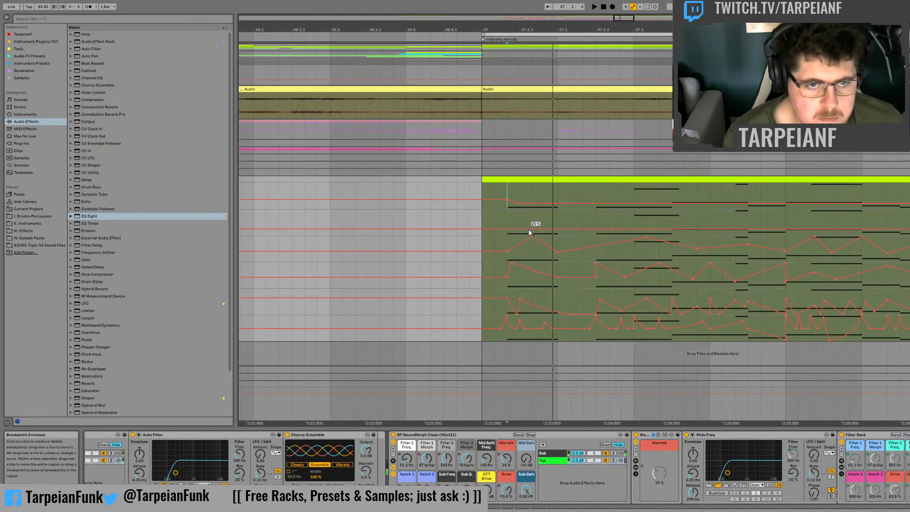
Step: Draw Drive automation from 100 % curving down to about 25 % in the first note, with further peaks at 57.2, 57.2.3 and 57.3
{"action": "key", "text": "space"}
{"action": "left_click_drag", "start_coordinate": [507, 229], "coordinate": [507, 209]}
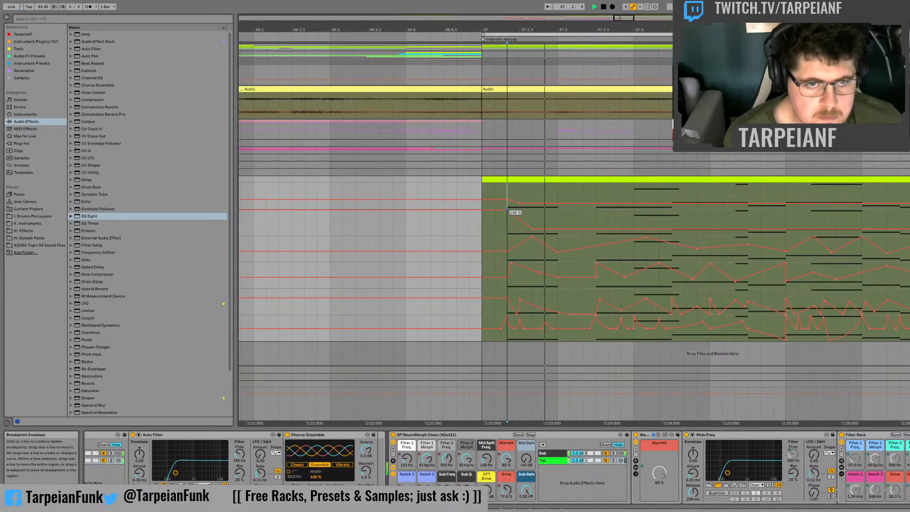
{"action": "left_click", "coordinate": [473, 225]}
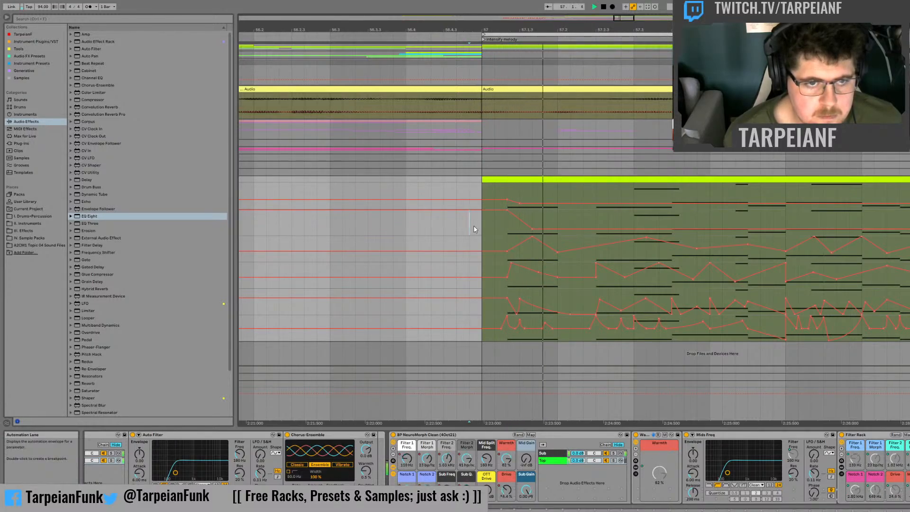
{"action": "left_click_drag", "start_coordinate": [514, 220], "coordinate": [634, 230]}
{"action": "left_click", "coordinate": [561, 229]}
{"action": "left_click", "coordinate": [596, 229]}
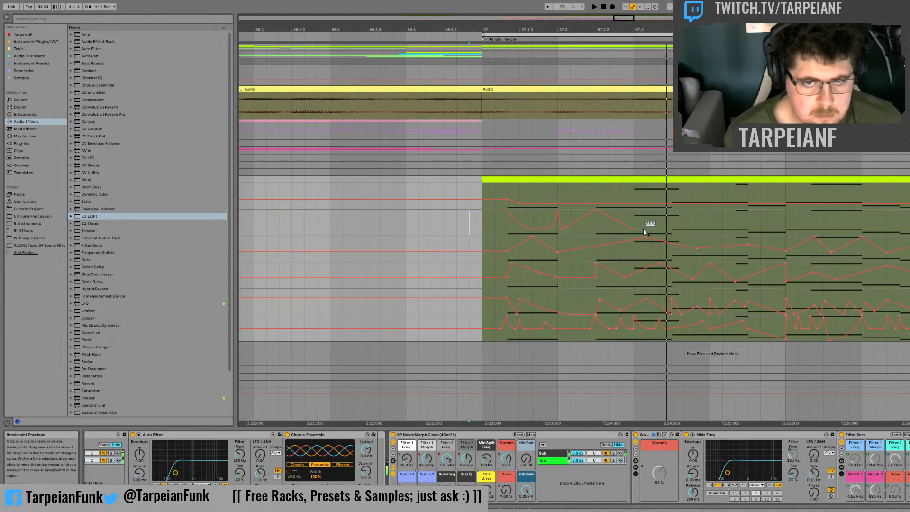
{"action": "left_click_drag", "start_coordinate": [644, 232], "coordinate": [666, 231]}
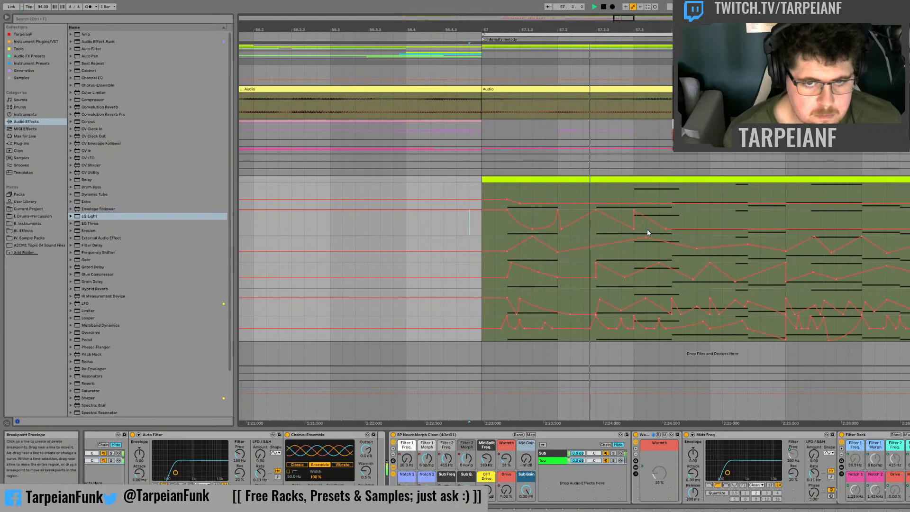
{"action": "key", "text": "space"}
{"action": "left_click", "coordinate": [672, 223]}
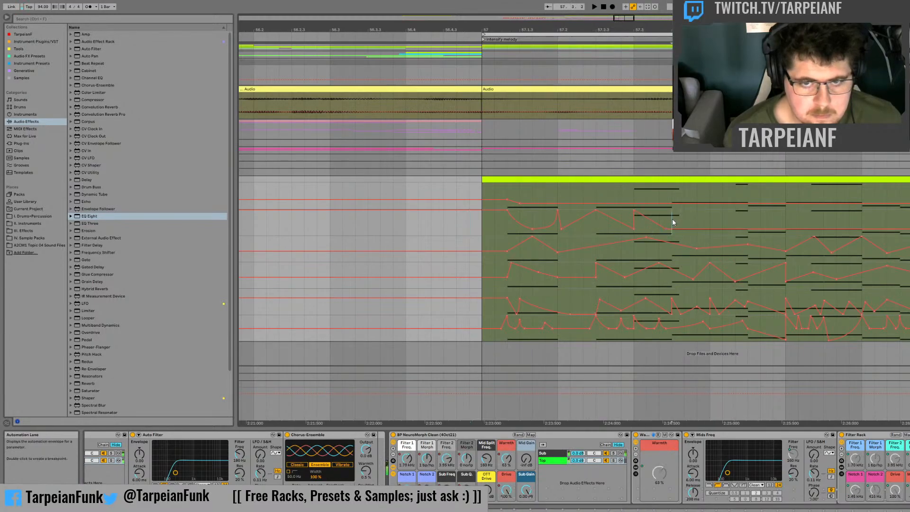
Step: Raise the Sub Freq automation slightly for the note starting at 57.3.3, and audition it
{"action": "left_click_drag", "start_coordinate": [673, 193], "coordinate": [743, 196]}
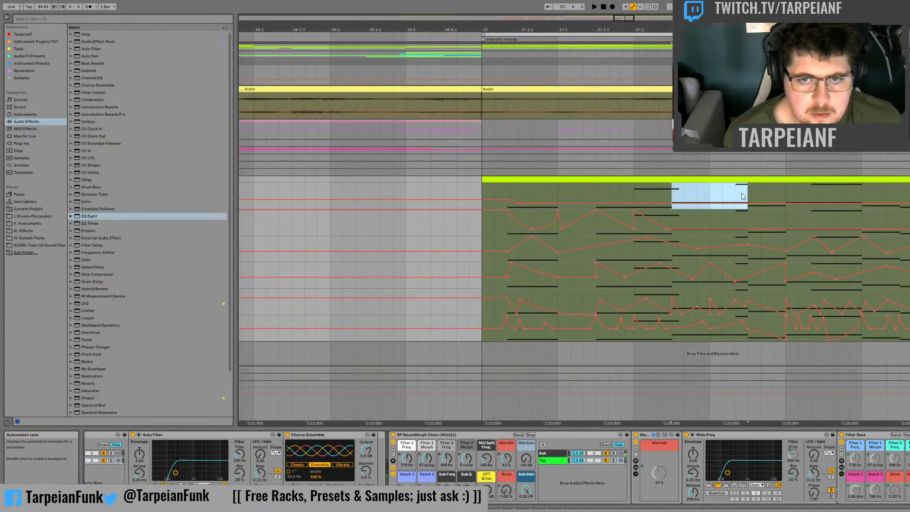
{"action": "key", "text": "space"}
{"action": "left_click_drag", "start_coordinate": [672, 204], "coordinate": [702, 201]}
{"action": "key", "text": "space"}
{"action": "key", "text": "space"}
{"action": "key", "text": "space"}
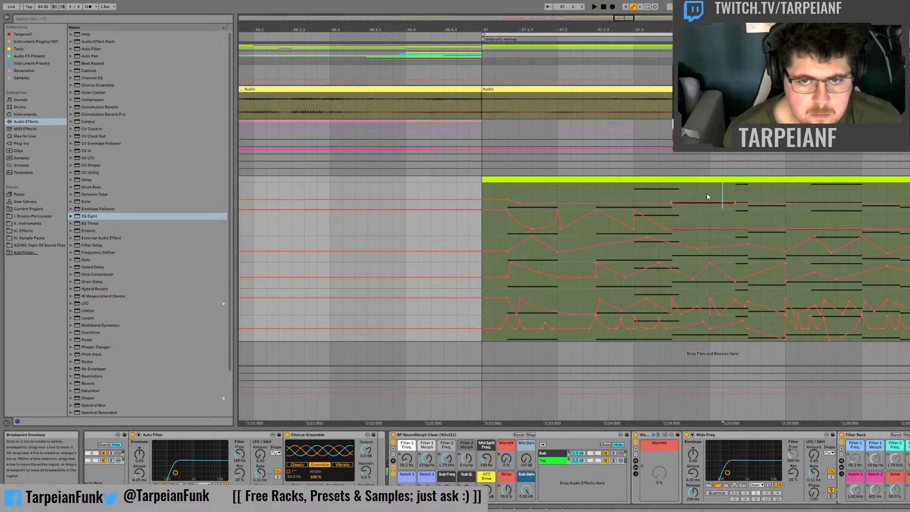
Step: Ramp the Sub Freq steeply to its maximum at the short note after 57.4, lower it up to bar 58, and audition
{"action": "left_click", "coordinate": [708, 196]}
{"action": "mouse_move", "coordinate": [735, 202]}
{"action": "left_mouse_down"}
{"action": "mouse_move", "coordinate": [735, 184]}
{"action": "mouse_move", "coordinate": [744, 203]}
{"action": "left_mouse_up"}
{"action": "key", "text": "space"}
{"action": "key", "text": "space"}
{"action": "key", "text": "space"}
{"action": "key", "text": "space"}
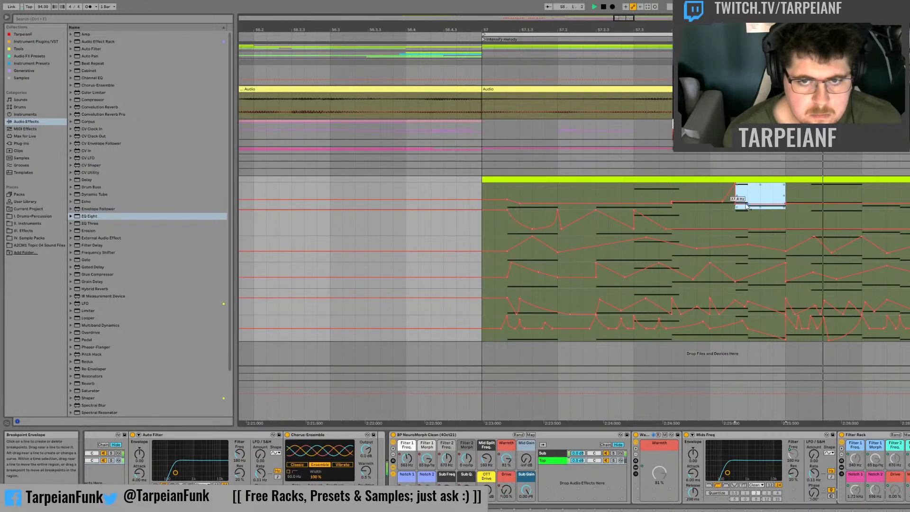
{"action": "left_click", "coordinate": [693, 193]}
{"action": "key", "text": "space"}
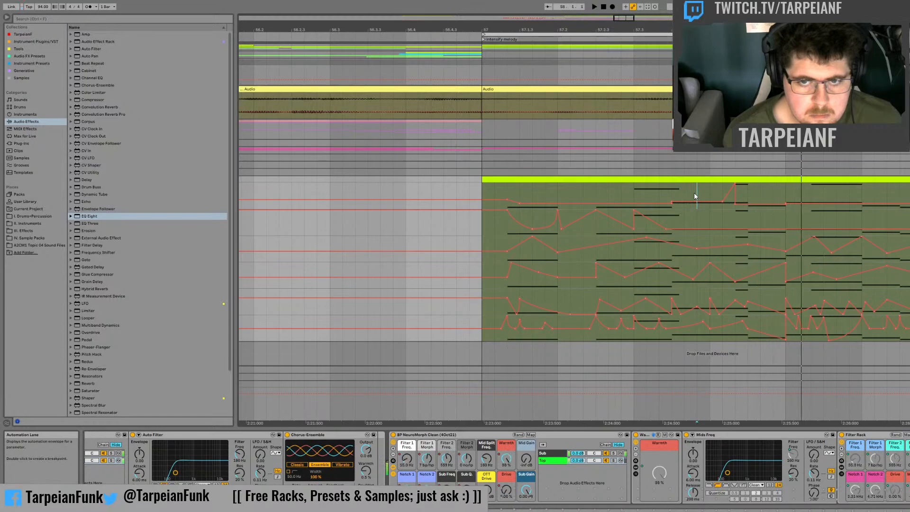
Step: Audition the bassline from bar 57 with the reshaped Sub Freq automation
{"action": "left_click", "coordinate": [484, 186]}
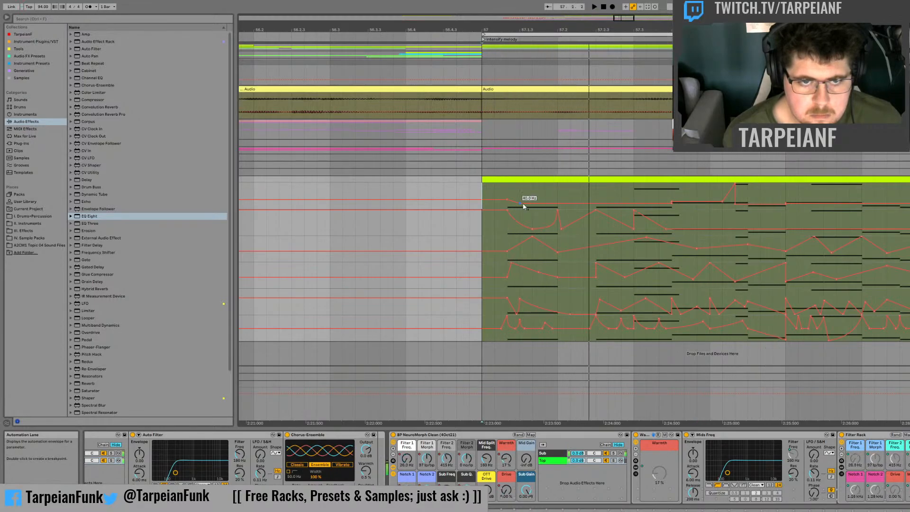
{"action": "key", "text": "space"}
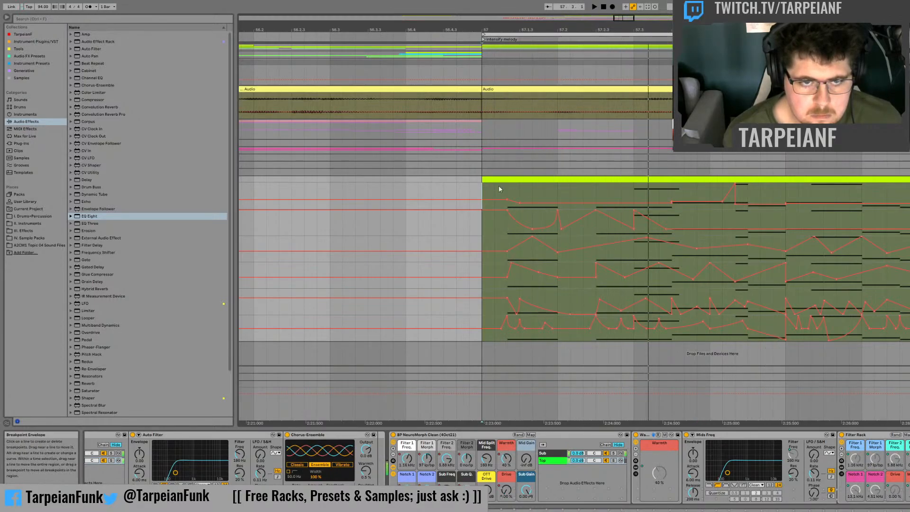
{"action": "key", "text": "space"}
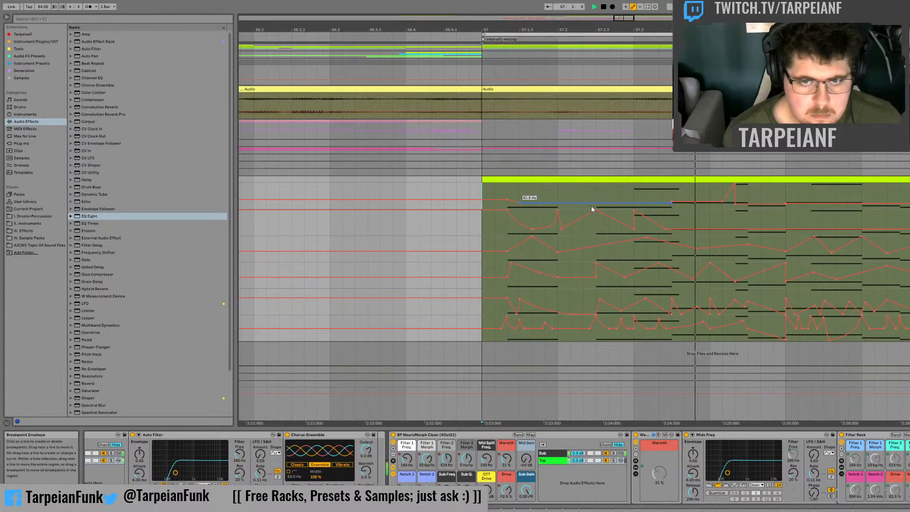
{"action": "key", "text": "space"}
Step: Raise the Sub Freq automation between 57.3 and 57.3.3 to about 73 Hz, and audition the note
{"action": "mouse_move", "coordinate": [636, 196]}
{"action": "left_mouse_down"}
{"action": "mouse_move", "coordinate": [672, 199]}
{"action": "mouse_move", "coordinate": [657, 196]}
{"action": "left_mouse_up"}
{"action": "key", "text": "space"}
{"action": "key", "text": "space"}
{"action": "key", "text": "space"}
{"action": "key", "text": "space"}
{"action": "key", "text": "space"}
{"action": "key", "text": "space"}
{"action": "key", "text": "space"}
{"action": "key", "text": "space"}
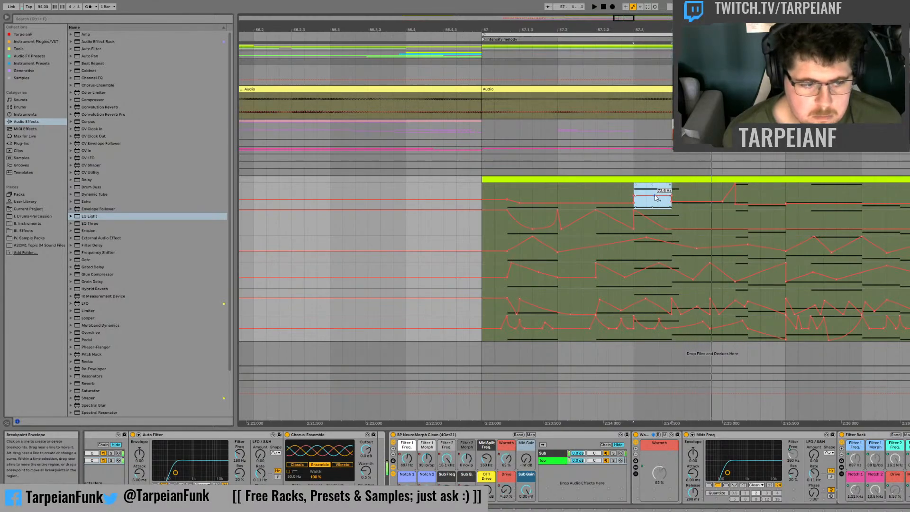
{"action": "key", "text": "space"}
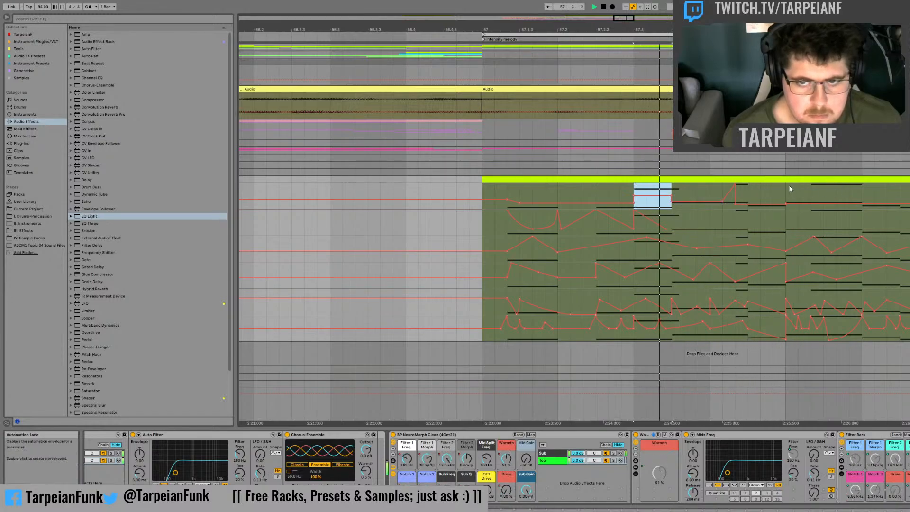
Step: Dip the Sub Freq automation to about 26 Hz for the note ending at 58.2, auditioning the change
{"action": "left_click", "coordinate": [786, 188]}
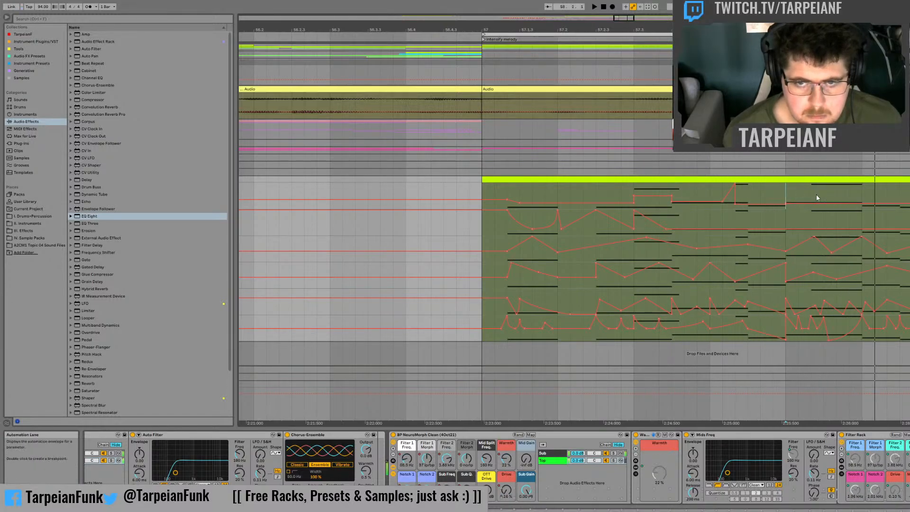
{"action": "mouse_move", "coordinate": [813, 193]}
{"action": "left_mouse_down"}
{"action": "mouse_move", "coordinate": [859, 193]}
{"action": "mouse_move", "coordinate": [824, 209]}
{"action": "mouse_move", "coordinate": [848, 208]}
{"action": "left_mouse_up"}
{"action": "key", "text": "space"}
{"action": "key", "text": "space"}
Step: Audition the dipped Sub Freq passage repeatedly, from inside bar 58 and from its start
{"action": "key", "text": "space"}
{"action": "key", "text": "space"}
{"action": "key", "text": "space"}
{"action": "key", "text": "space"}
{"action": "key", "text": "space"}
{"action": "key", "text": "space"}
{"action": "left_click", "coordinate": [804, 186]}
{"action": "key", "text": "space"}
{"action": "key", "text": "space"}
{"action": "key", "text": "space"}
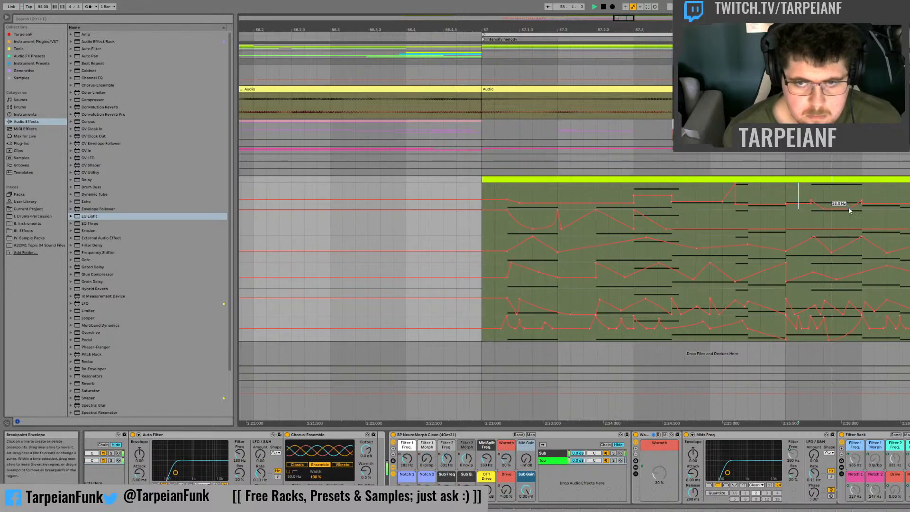
{"action": "key", "text": "space"}
{"action": "key", "text": "space"}
{"action": "key", "text": "space"}
{"action": "key", "text": "space"}
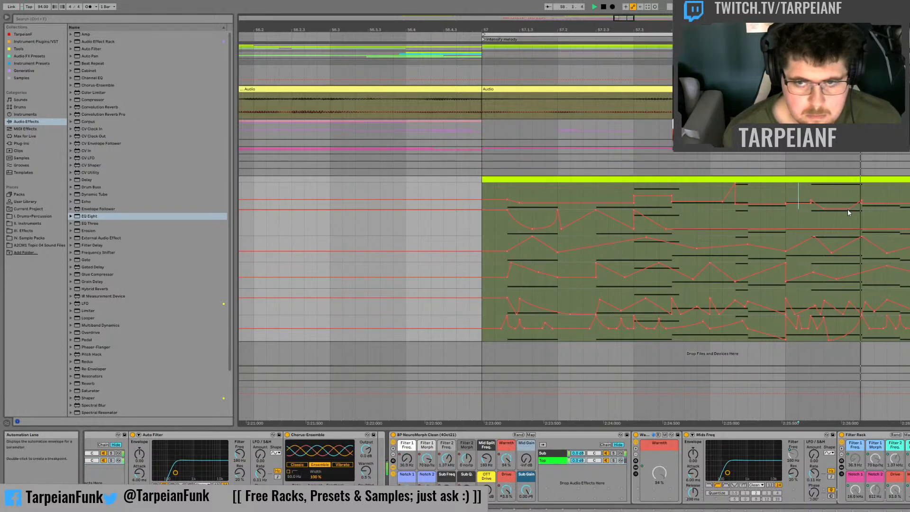
{"action": "key", "text": "space"}
{"action": "left_click", "coordinate": [786, 189]}
Step: Select the note starting at 58.2.3 in the Sub Freq lane and audition it repeatedly
{"action": "key", "text": "space"}
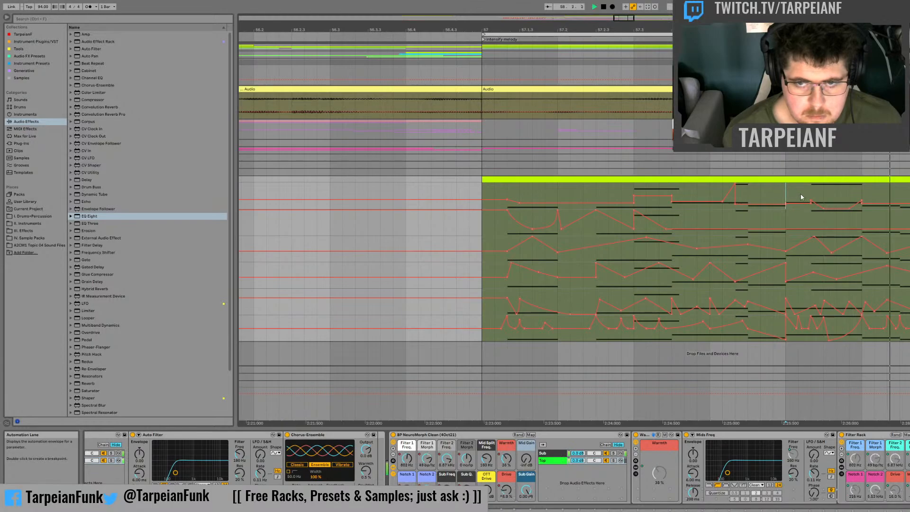
{"action": "mouse_move", "coordinate": [899, 193]}
{"action": "left_mouse_down"}
{"action": "mouse_move", "coordinate": [863, 196]}
{"action": "mouse_move", "coordinate": [873, 203]}
{"action": "mouse_move", "coordinate": [900, 193]}
{"action": "left_mouse_up"}
{"action": "key", "text": "space"}
{"action": "key", "text": "space"}
{"action": "key", "text": "space"}
{"action": "key", "text": "space"}
{"action": "key", "text": "space"}
{"action": "key", "text": "space"}
{"action": "key", "text": "space"}
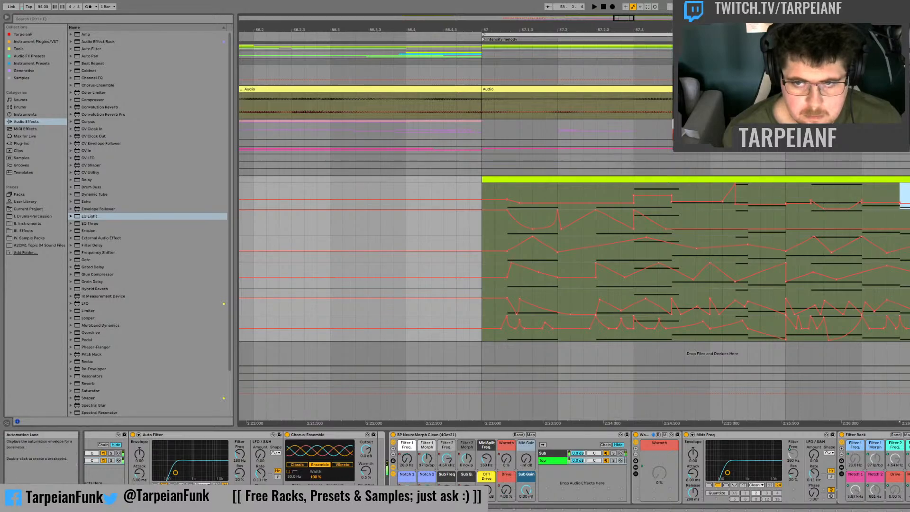
Step: Audition the Sub Freq automation from just before 58.2, and replay the bassline
{"action": "left_click", "coordinate": [853, 187]}
{"action": "key", "text": "space"}
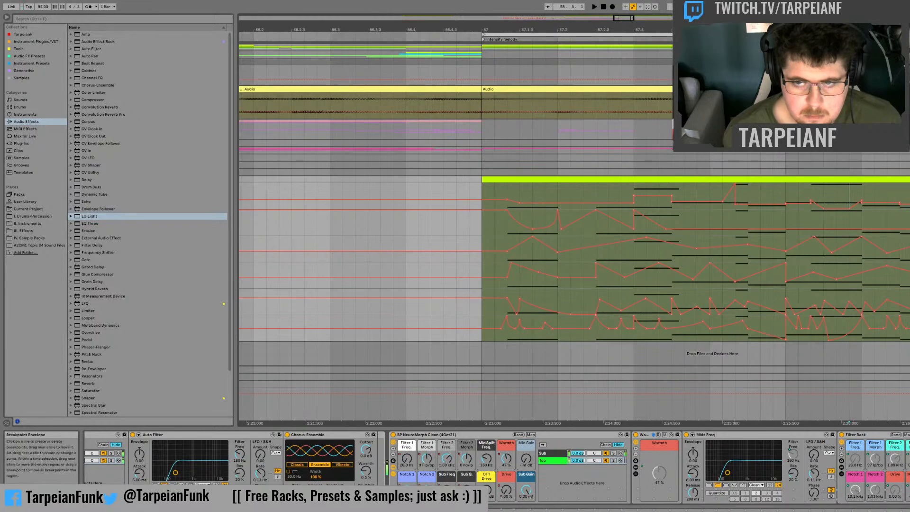
{"action": "left_click", "coordinate": [909, 193]}
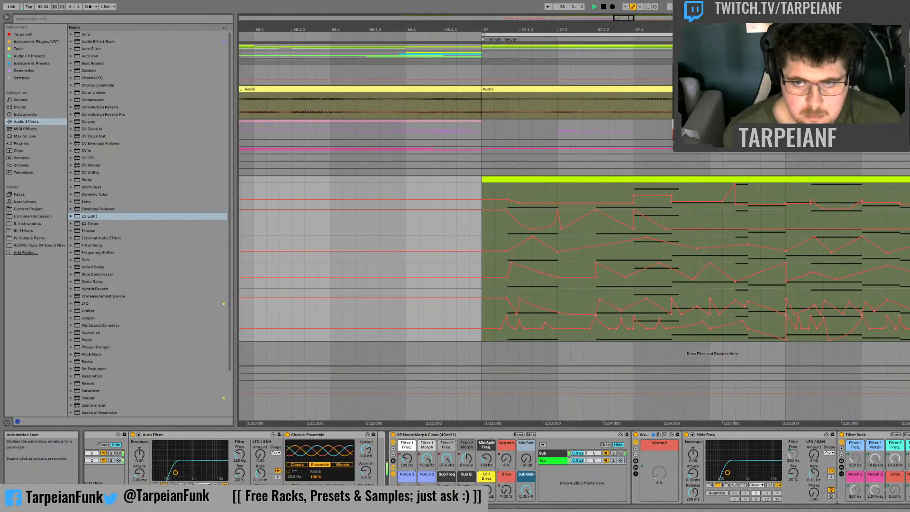
{"action": "key", "text": "space"}
{"action": "key", "text": "space"}
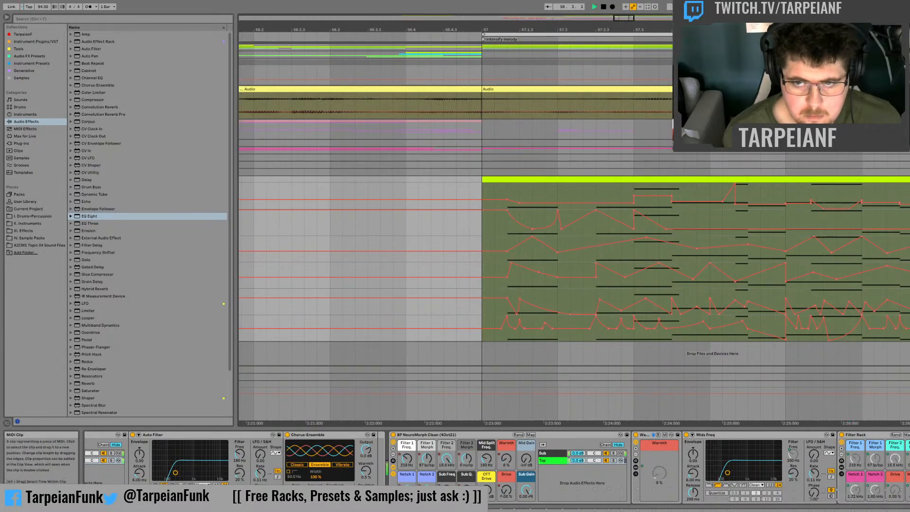
{"action": "key", "text": "space"}
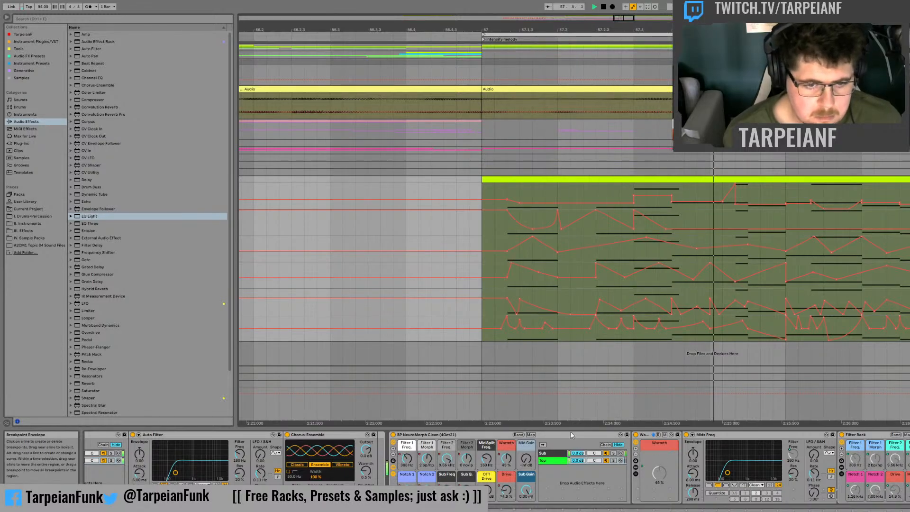
Step: Show the Drive automation in the bass track's main lane and audition it from just before the first note
{"action": "left_click", "coordinate": [505, 487]}
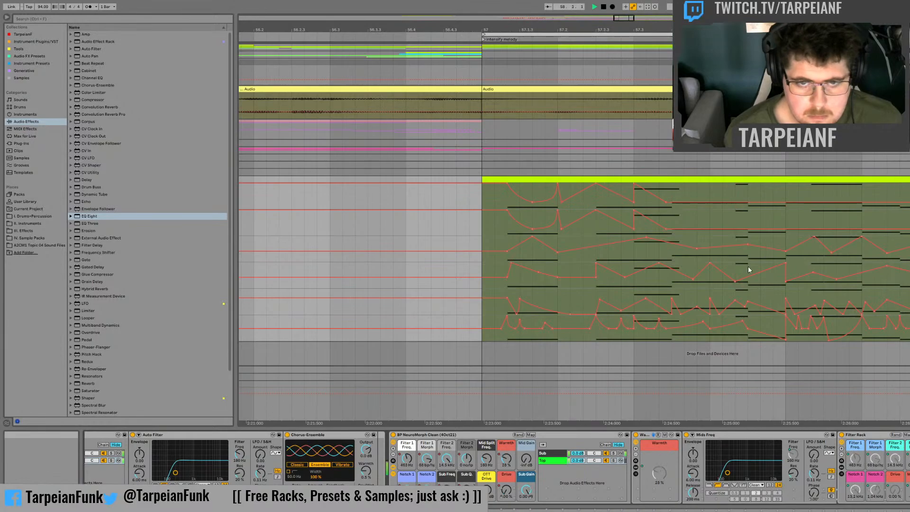
{"action": "key", "text": "space"}
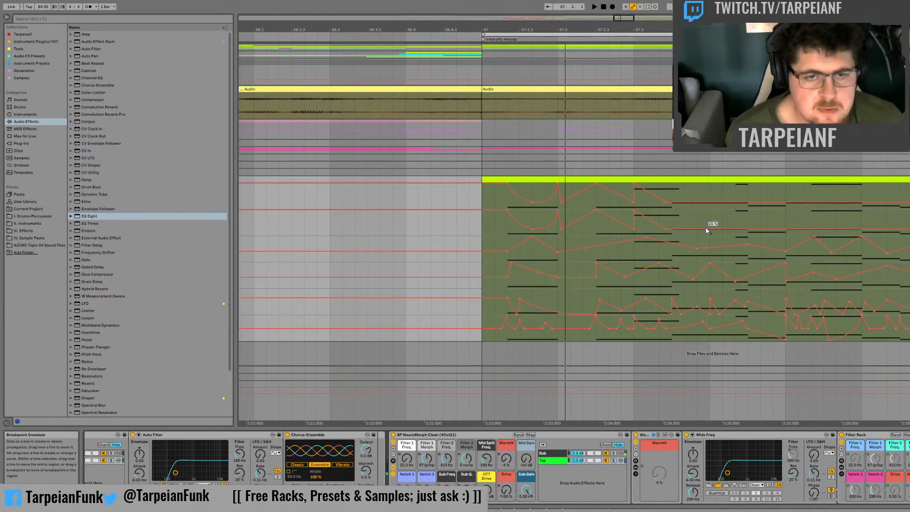
{"action": "left_click", "coordinate": [497, 197]}
{"action": "key", "text": "space"}
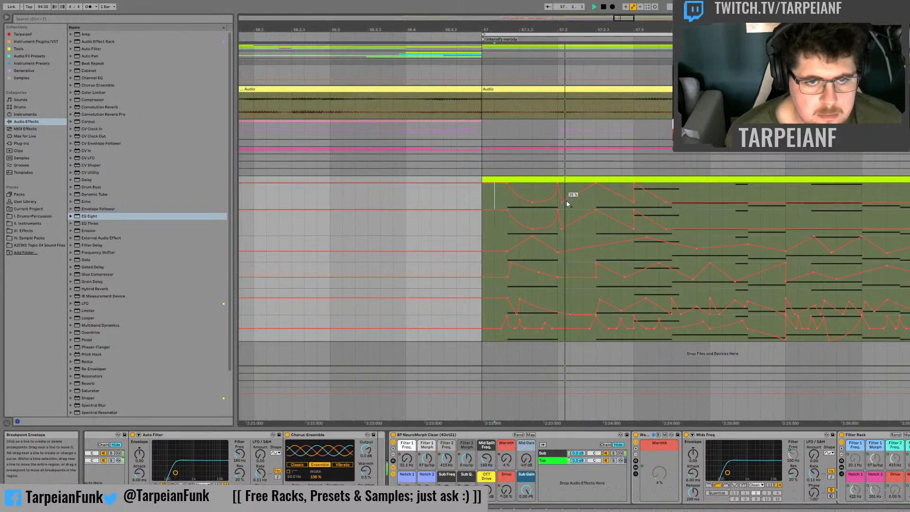
{"action": "key", "text": "space"}
{"action": "key", "text": "space"}
Step: Remove the opening 100 % Drive breakpoint so the first note starts at about 25 %, and audition it
{"action": "key", "text": "space"}
{"action": "left_click", "coordinate": [508, 183]}
{"action": "key", "text": "space"}
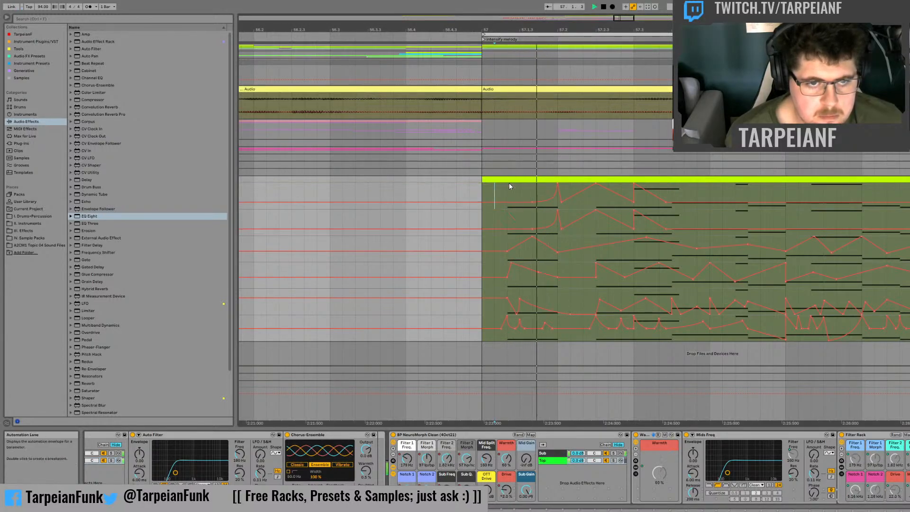
{"action": "key", "text": "space"}
{"action": "key", "text": "space"}
Step: Try a 100 % Drive peak partway through the first note and audition it
{"action": "key", "text": "space"}
{"action": "left_click", "coordinate": [510, 202]}
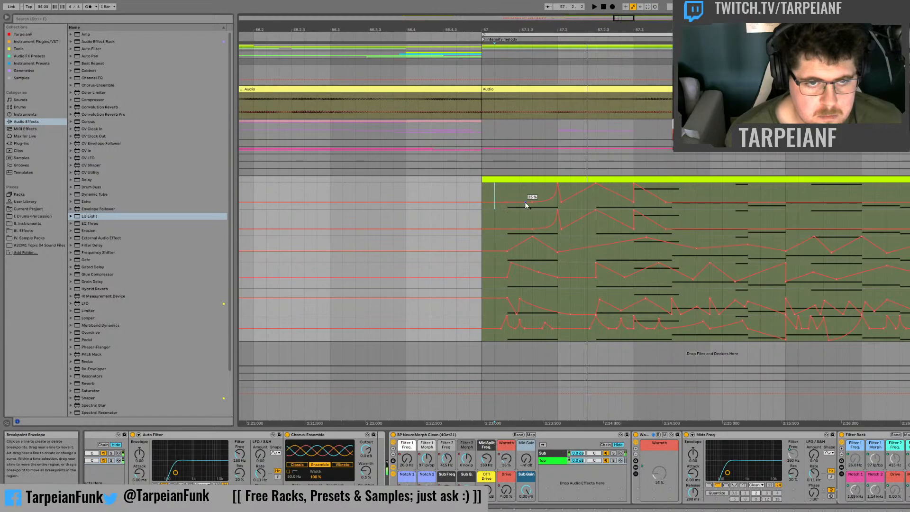
{"action": "left_click_drag", "start_coordinate": [525, 203], "coordinate": [532, 183]}
{"action": "key", "text": "space"}
{"action": "key", "text": "space"}
{"action": "key", "text": "space"}
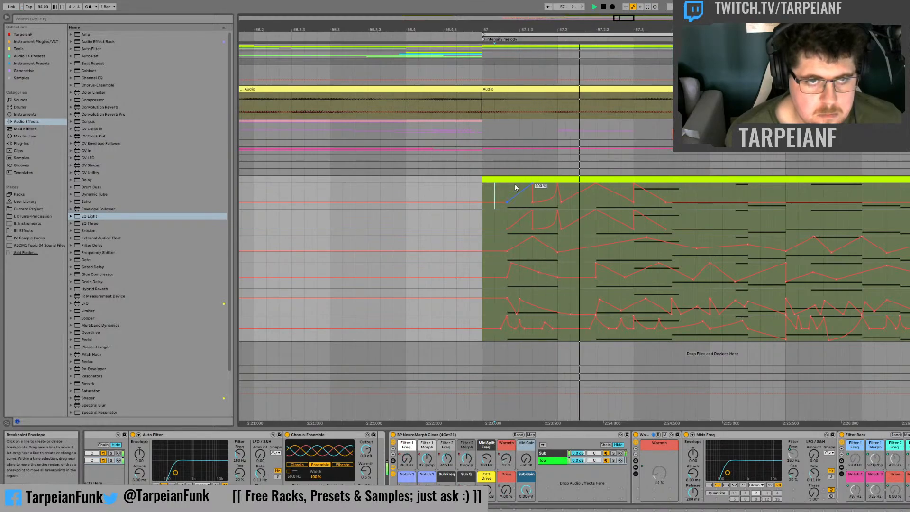
{"action": "key", "text": "space"}
{"action": "left_click", "coordinate": [483, 184]}
{"action": "key", "text": "space"}
Step: Reshape the first note's Drive to start at 100 % and curve down into a dip, and audition it
{"action": "key", "text": "space"}
{"action": "left_click", "coordinate": [532, 184]}
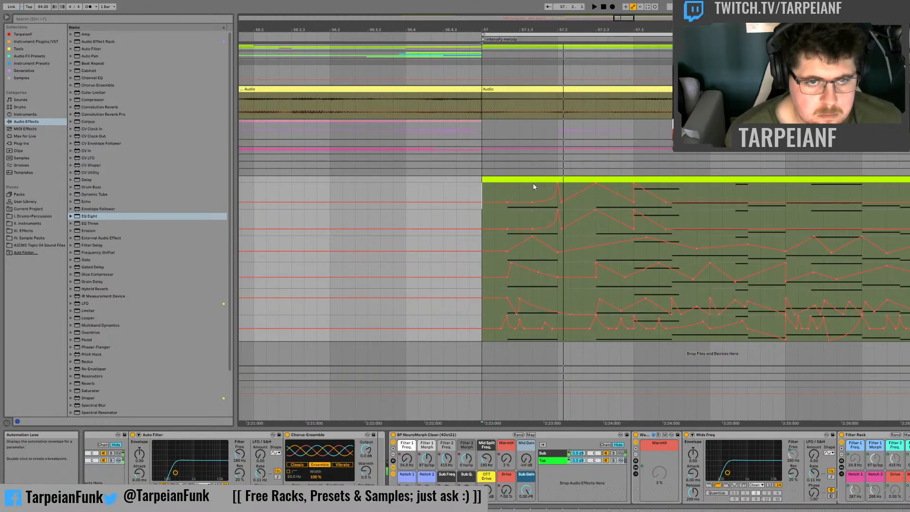
{"action": "key", "text": "space"}
{"action": "key", "text": "space"}
{"action": "left_click", "coordinate": [511, 203]}
{"action": "mouse_move", "coordinate": [507, 201]}
{"action": "left_mouse_down"}
{"action": "mouse_move", "coordinate": [507, 183]}
{"action": "mouse_move", "coordinate": [519, 205]}
{"action": "left_mouse_up"}
{"action": "key", "text": "space"}
{"action": "key", "text": "space"}
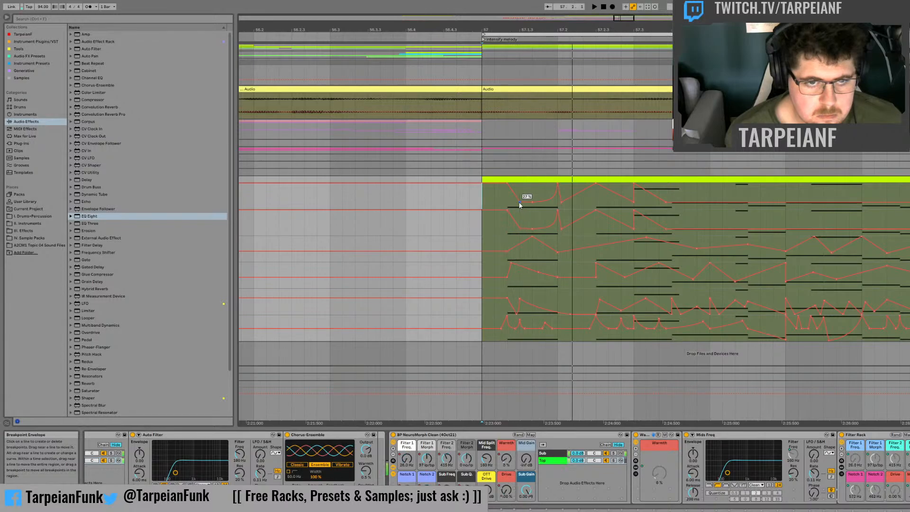
Step: Curve the Drive falls after 57.2.3 and 57.3, ramp Drive up to a peak at 57.4, and audition it
{"action": "key", "text": "space"}
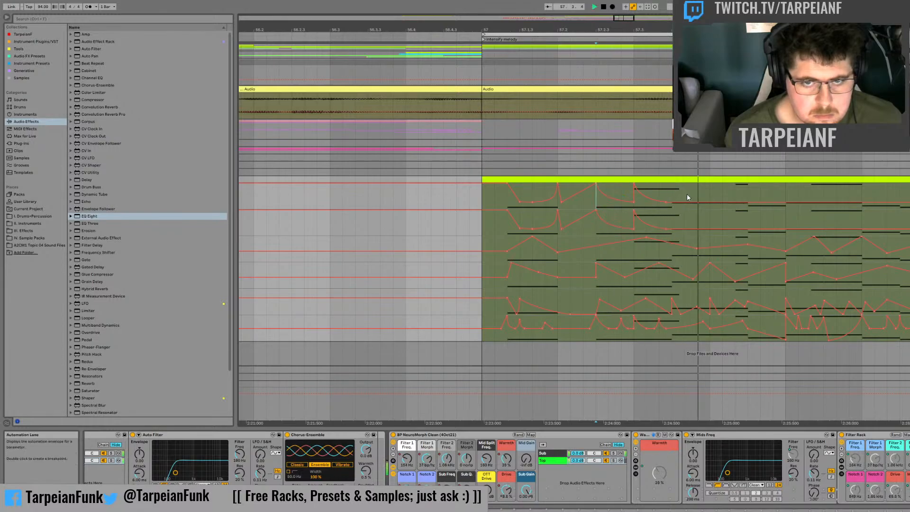
{"action": "left_click_drag", "start_coordinate": [673, 194], "coordinate": [696, 194]}
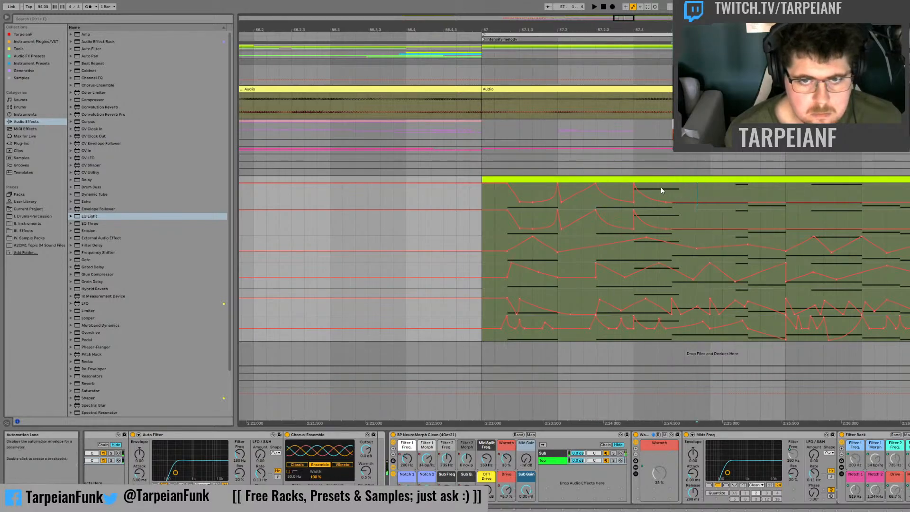
{"action": "left_click", "coordinate": [764, 355]}
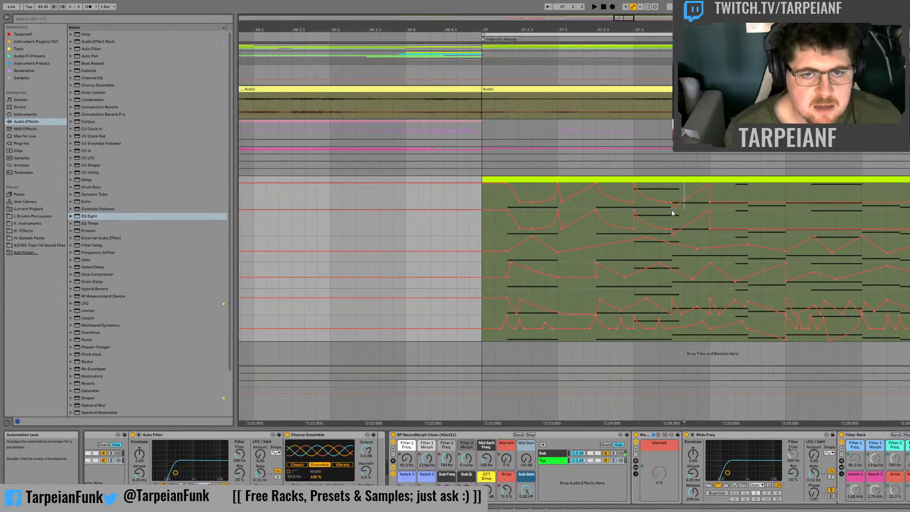
{"action": "left_click", "coordinate": [658, 190]}
{"action": "key", "text": "space"}
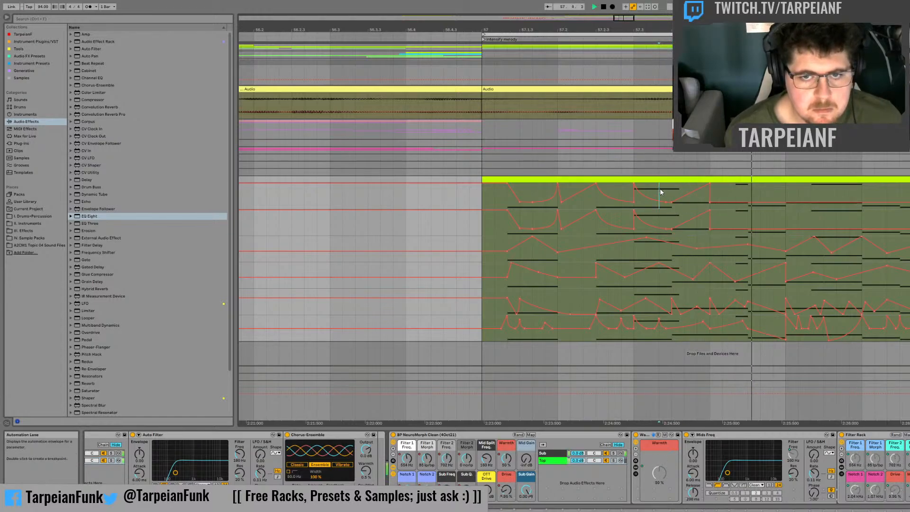
Step: Move the 25 % Drive breakpoint at 57.4 slightly later so the peak slopes down, and audition it
{"action": "left_click", "coordinate": [713, 202]}
{"action": "key", "text": "space"}
{"action": "key", "text": "space"}
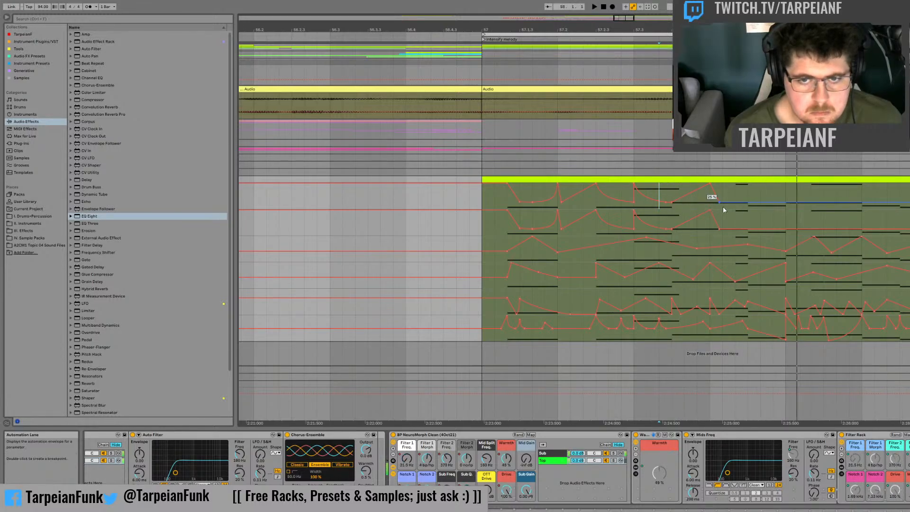
{"action": "key", "text": "space"}
{"action": "key", "text": "space"}
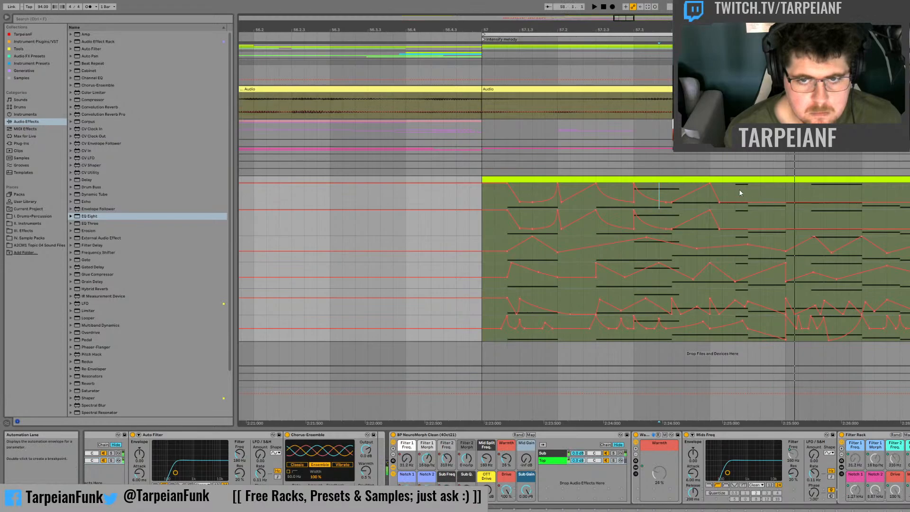
Step: Raise Drive over the short note just before 57.4.3 to about 46 %, and audition it from 57.4
{"action": "left_click_drag", "start_coordinate": [739, 191], "coordinate": [740, 192]}
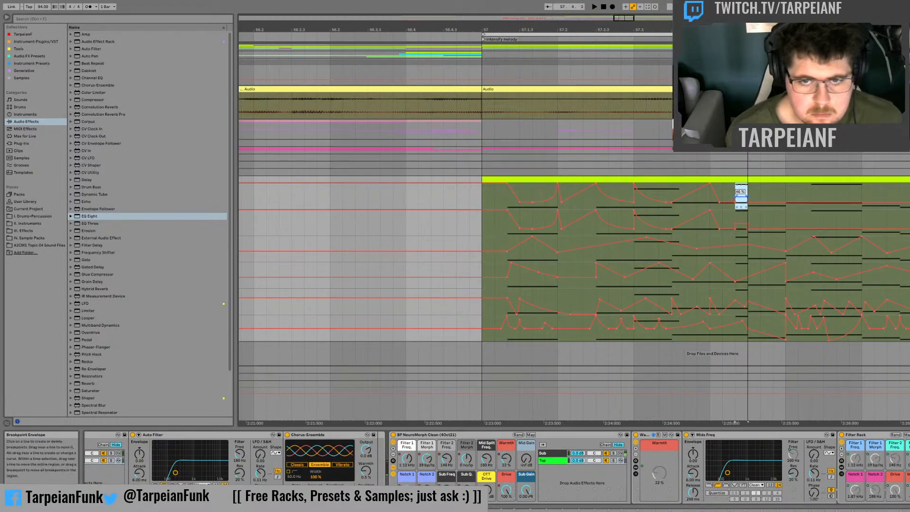
{"action": "left_click", "coordinate": [709, 206]}
{"action": "key", "text": "space"}
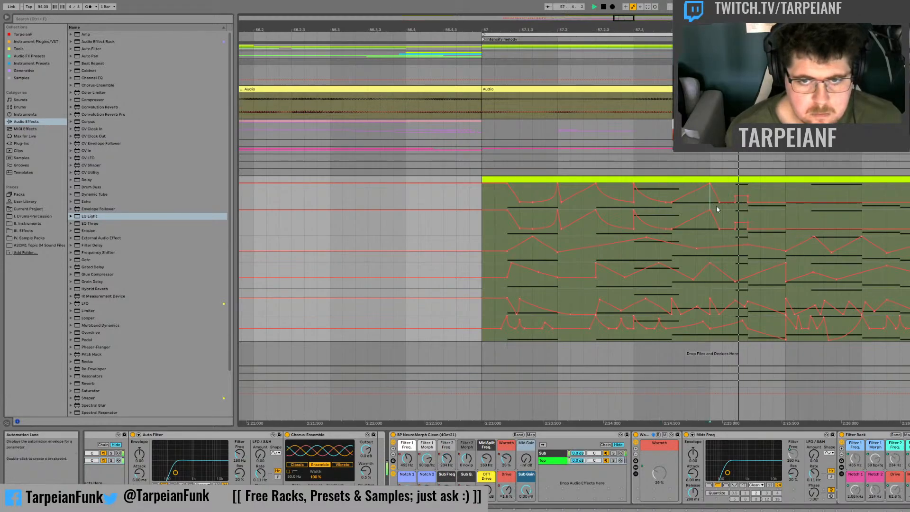
{"action": "key", "text": "space"}
{"action": "key", "text": "space"}
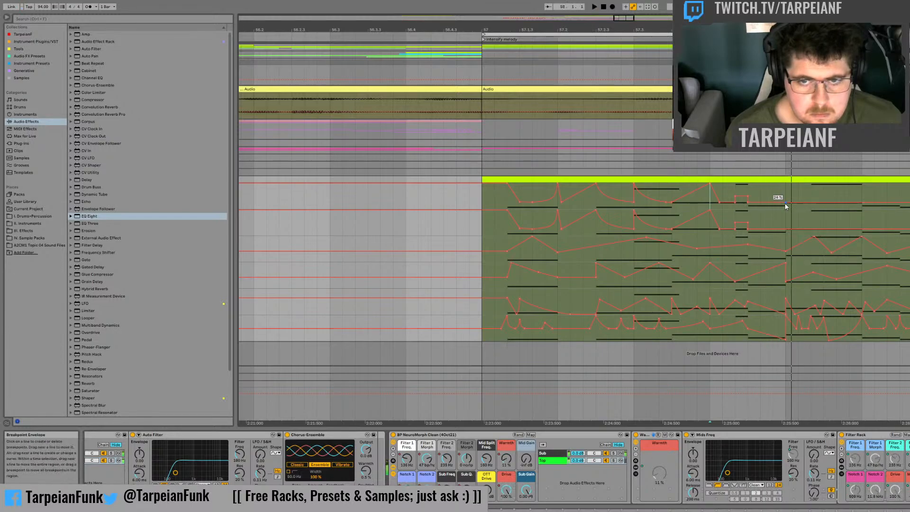
Step: Raise Drive to 100 % at bar 58 with a curved ramp leading up to it, and audition it
{"action": "left_click_drag", "start_coordinate": [786, 203], "coordinate": [786, 186]}
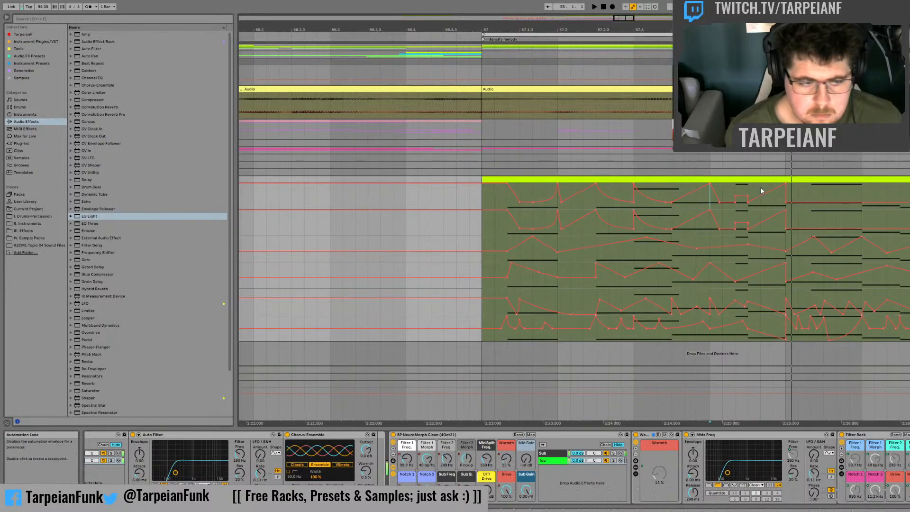
{"action": "key", "text": "space"}
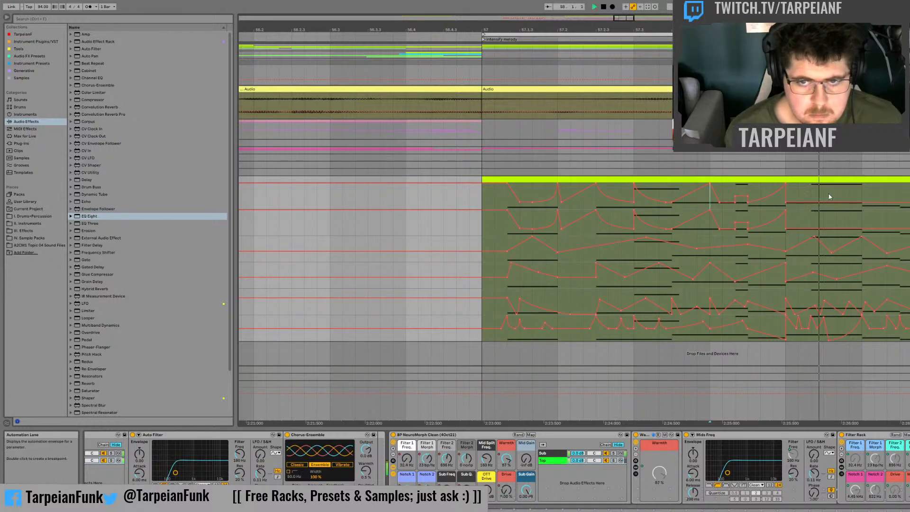
{"action": "key", "text": "space"}
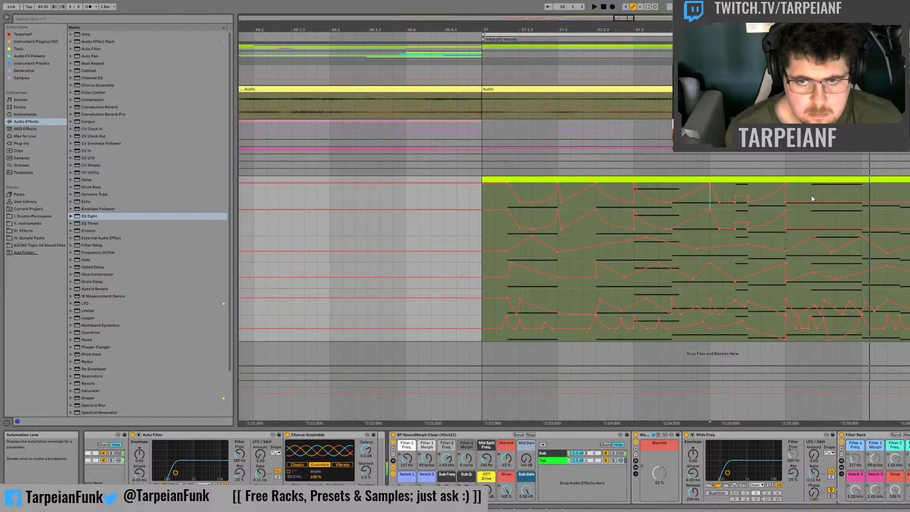
Step: Raise Drive between 58.1.3 and 58.2 and on the note from 58.2.3, and audition the bassline from bar 57
{"action": "left_click_drag", "start_coordinate": [812, 193], "coordinate": [848, 195]}
{"action": "key", "text": "space"}
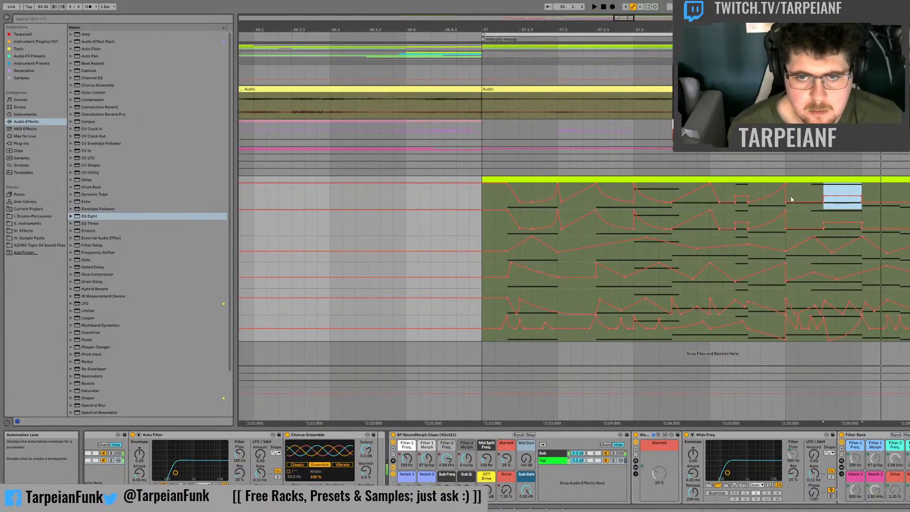
{"action": "left_click", "coordinate": [787, 193]}
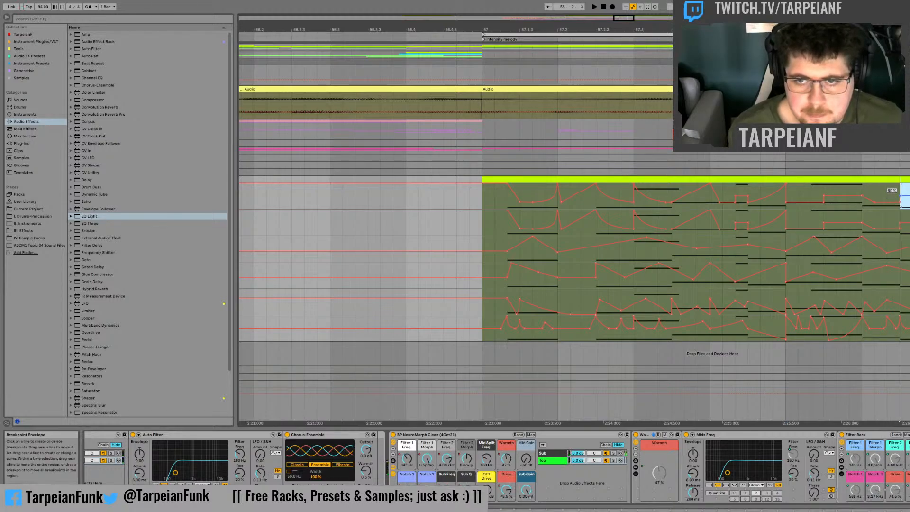
{"action": "left_click", "coordinate": [871, 191]}
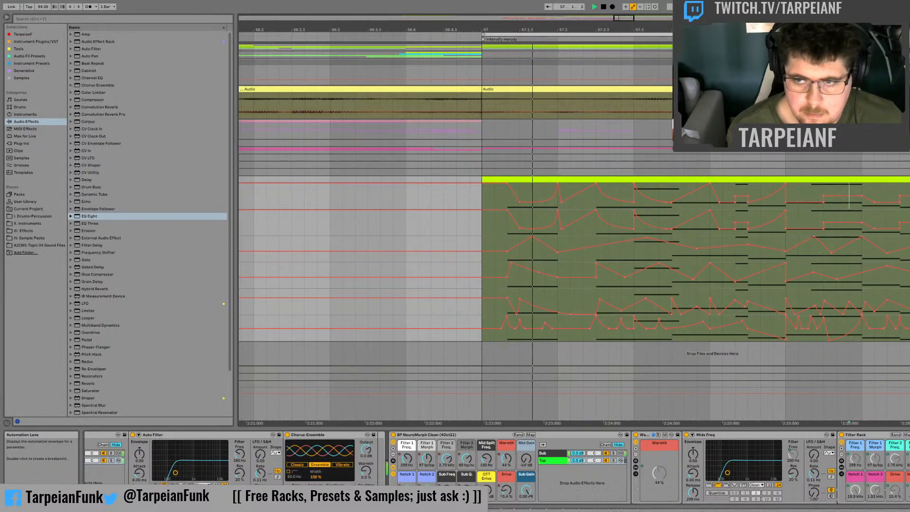
{"action": "key", "text": "space"}
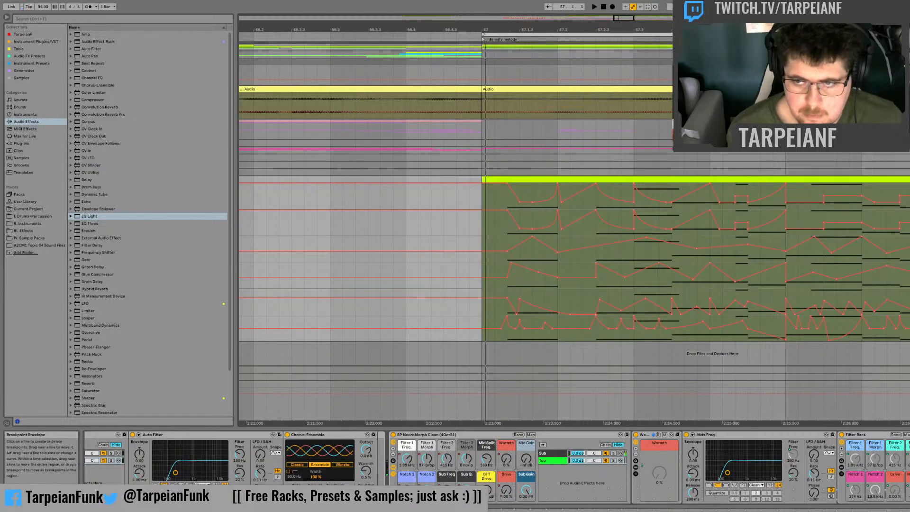
{"action": "key", "text": "space"}
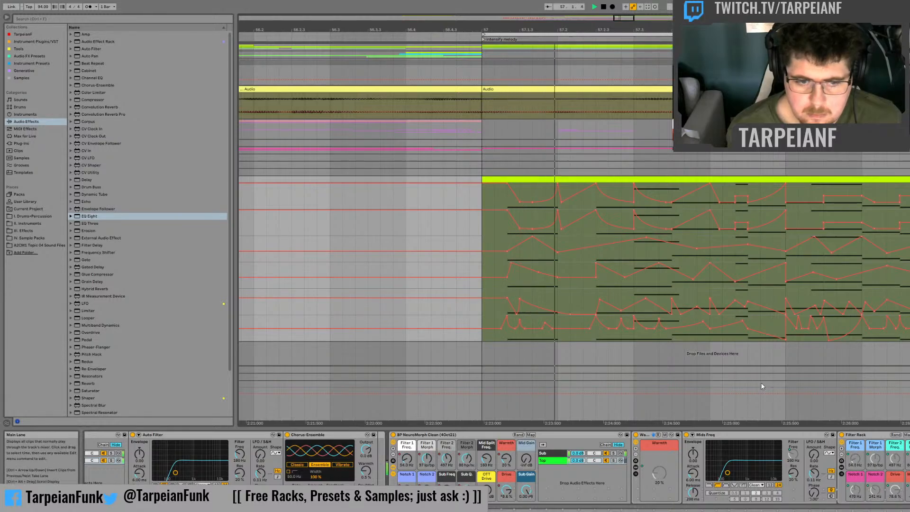
{"action": "key", "text": "space"}
Step: Show the Mid Gain automation in the bass track's main lane and audition it from the first note
{"action": "left_click", "coordinate": [526, 458]}
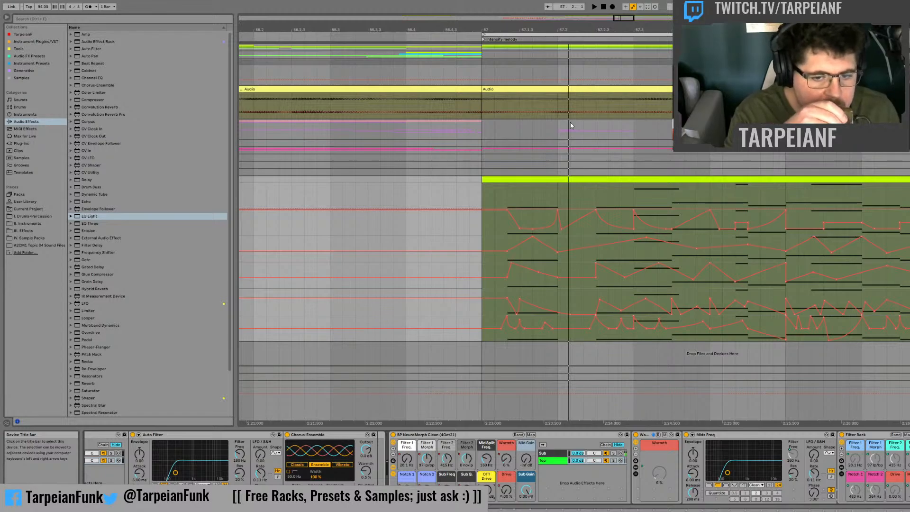
{"action": "key", "text": "space"}
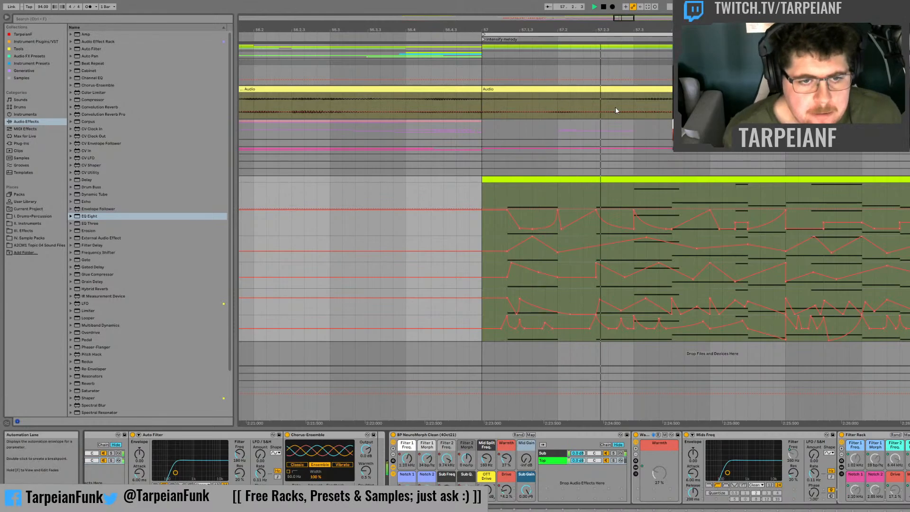
{"action": "left_click", "coordinate": [505, 191]}
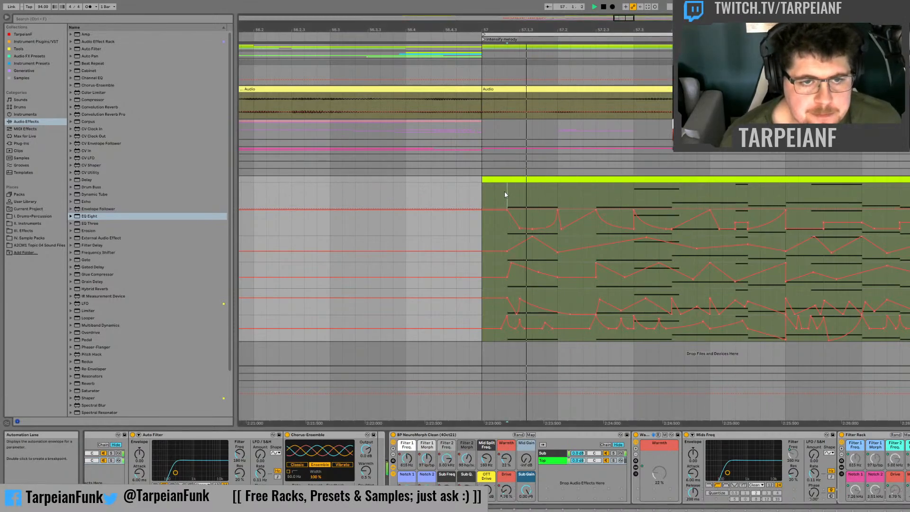
Step: Add Mid Gain peaks at the first note's start and at 57.1.3, and audition them from bar 57
{"action": "left_click_drag", "start_coordinate": [506, 197], "coordinate": [516, 201]}
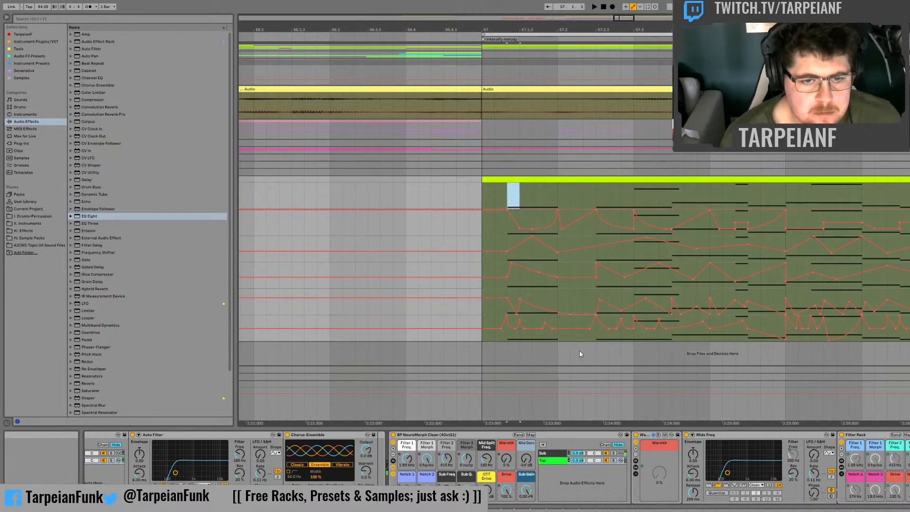
{"action": "left_click", "coordinate": [484, 187]}
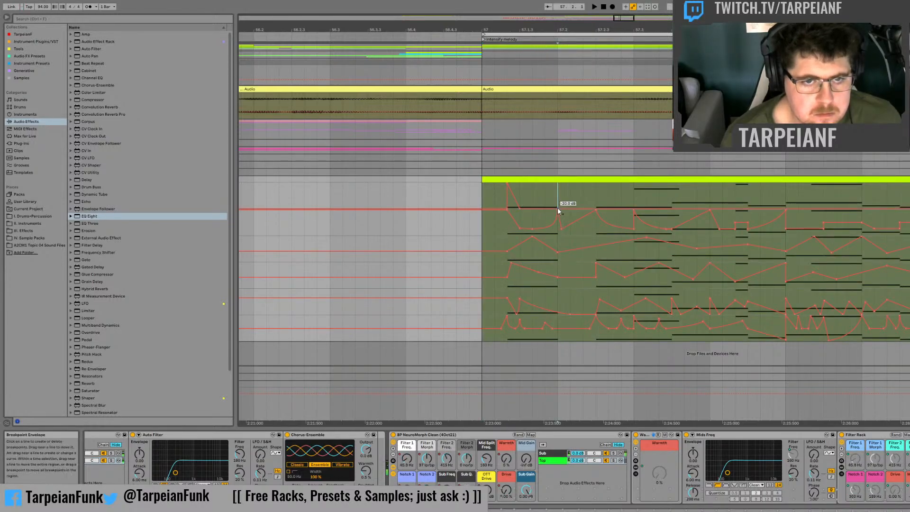
{"action": "left_click_drag", "start_coordinate": [534, 208], "coordinate": [521, 184]}
{"action": "key", "text": "space"}
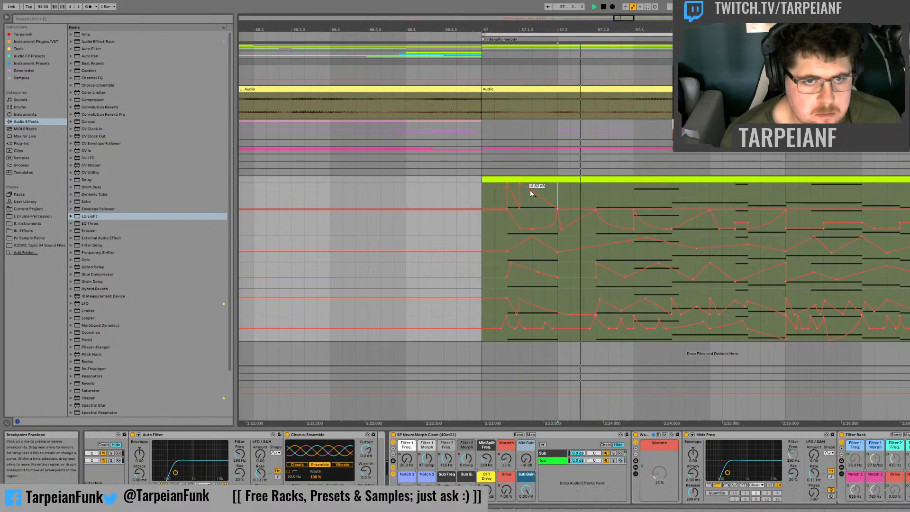
{"action": "key", "text": "space"}
{"action": "left_click", "coordinate": [483, 195]}
{"action": "key", "text": "space"}
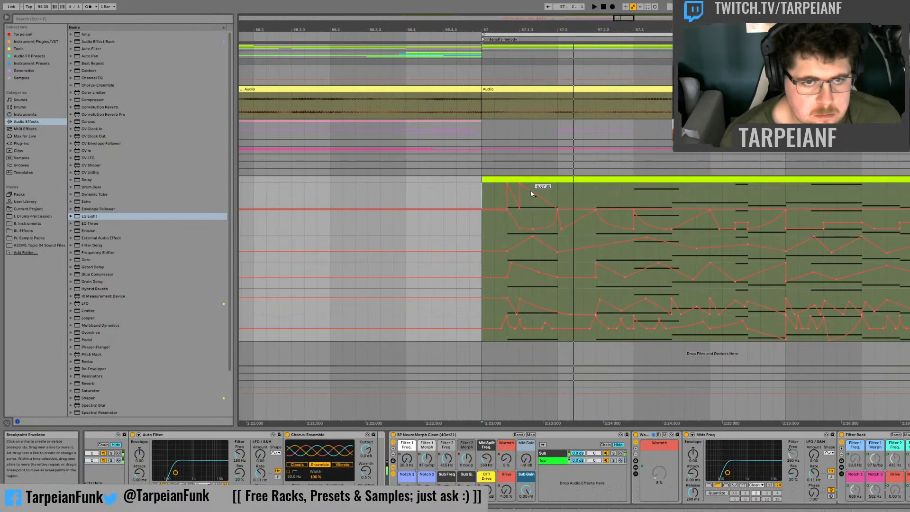
Step: Dip Mid Gain to about -20 dB after 57.1.3, curve it back up to a peak at 57.2, and audition it
{"action": "left_click_drag", "start_coordinate": [530, 190], "coordinate": [534, 208]}
{"action": "key", "text": "space"}
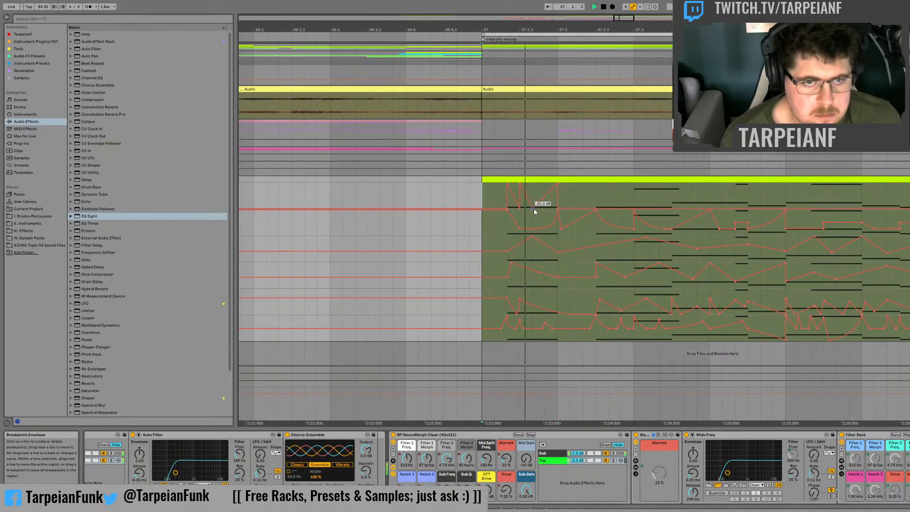
{"action": "key", "text": "space"}
{"action": "key", "text": "space"}
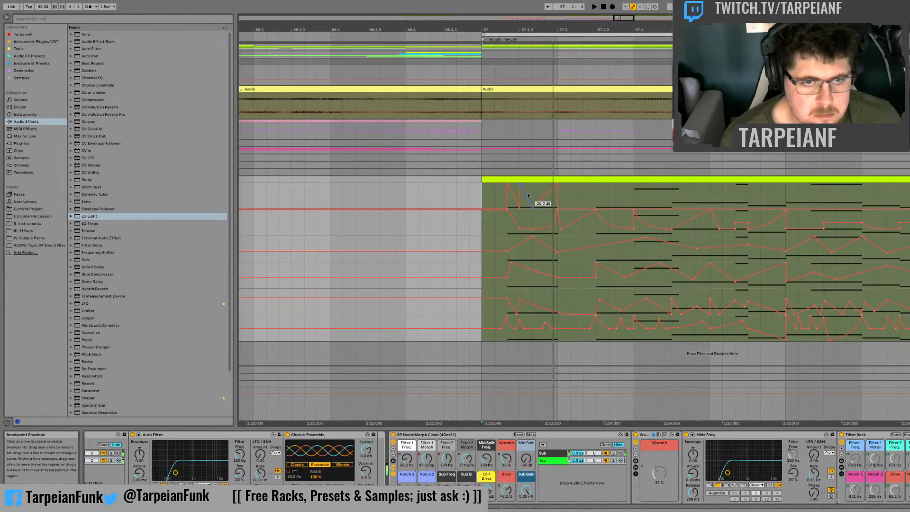
{"action": "key", "text": "space"}
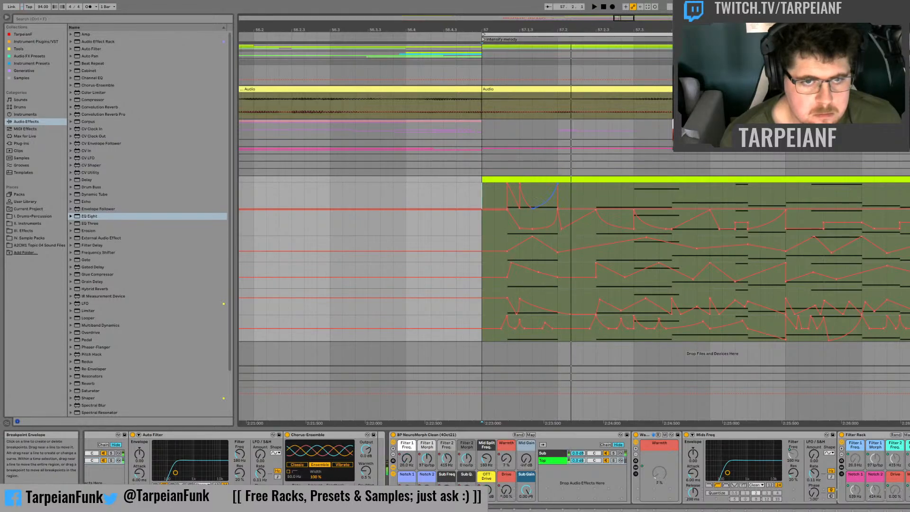
{"action": "key", "text": "space"}
Step: Shape a curved Mid Gain dip between peaks at 57.2.3 and 57.3, and audition it from just before the note
{"action": "key", "text": "space"}
{"action": "key", "text": "space"}
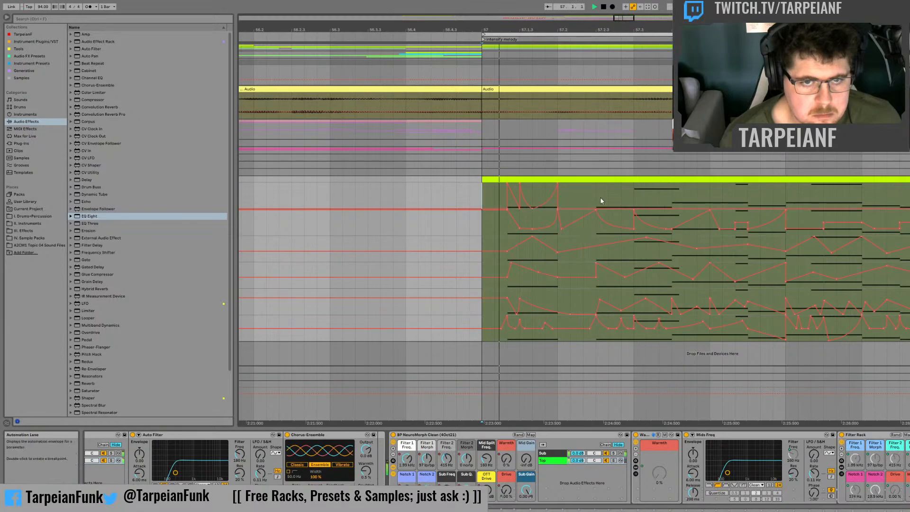
{"action": "key", "text": "space"}
{"action": "left_click_drag", "start_coordinate": [596, 193], "coordinate": [602, 198]}
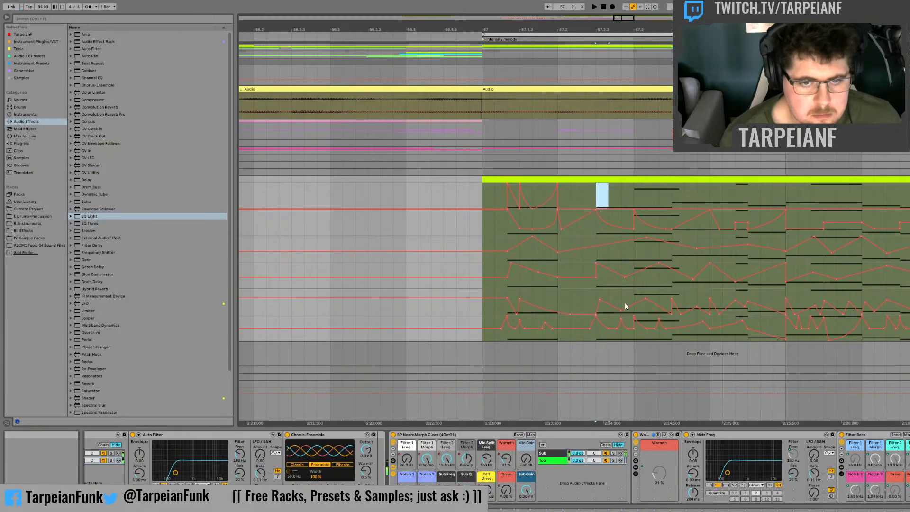
{"action": "left_click", "coordinate": [653, 362]}
{"action": "left_click", "coordinate": [617, 204]}
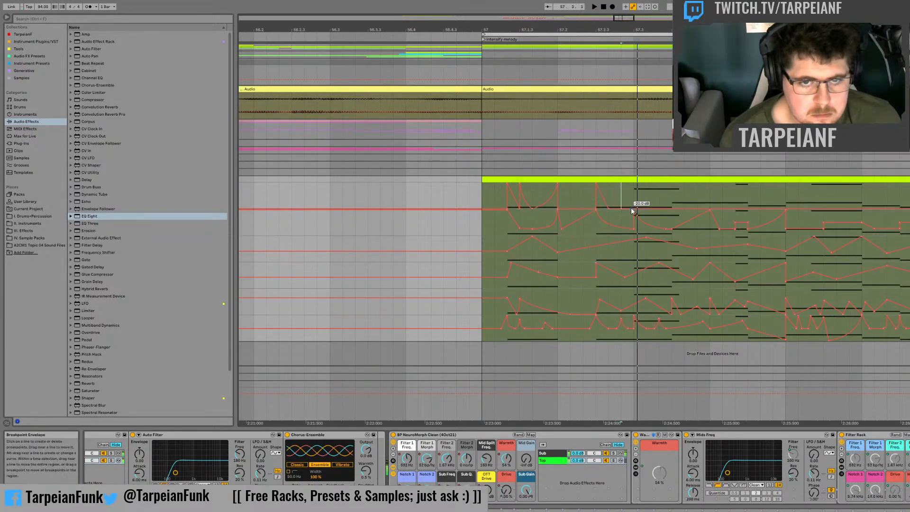
{"action": "left_click", "coordinate": [585, 190]}
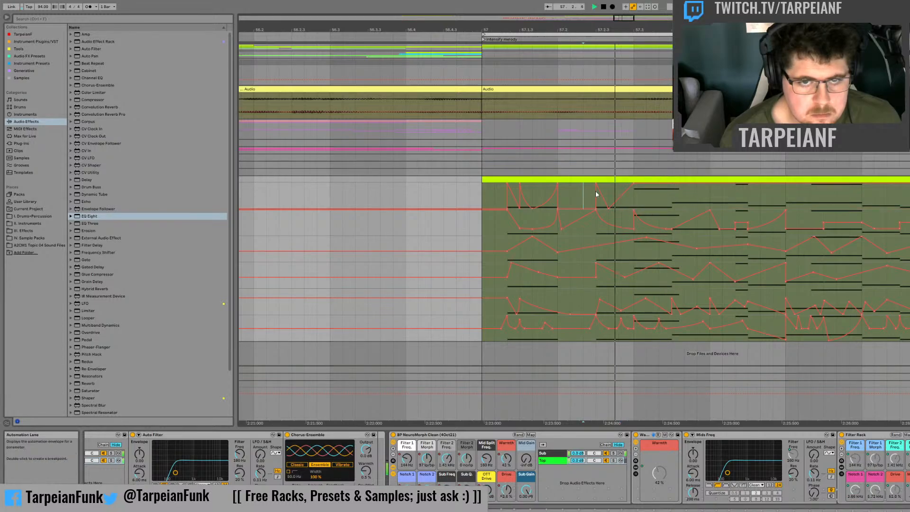
{"action": "key", "text": "space"}
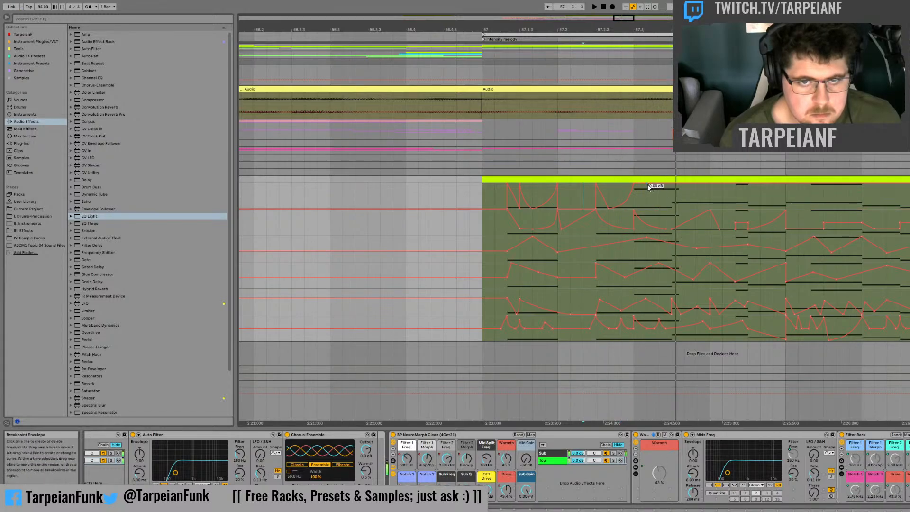
Step: Extend the Mid Gain automation with curved dips between peaks at 57.3, 57.3.3 and 57.4, and audition the result
{"action": "mouse_move", "coordinate": [648, 184]}
{"action": "left_mouse_down"}
{"action": "mouse_move", "coordinate": [647, 209]}
{"action": "mouse_move", "coordinate": [672, 184]}
{"action": "mouse_move", "coordinate": [668, 203]}
{"action": "mouse_move", "coordinate": [687, 190]}
{"action": "mouse_move", "coordinate": [748, 192]}
{"action": "left_mouse_up"}
{"action": "key", "text": "space"}
{"action": "key", "text": "space"}
{"action": "key", "text": "space"}
{"action": "key", "text": "space"}
{"action": "key", "text": "space"}
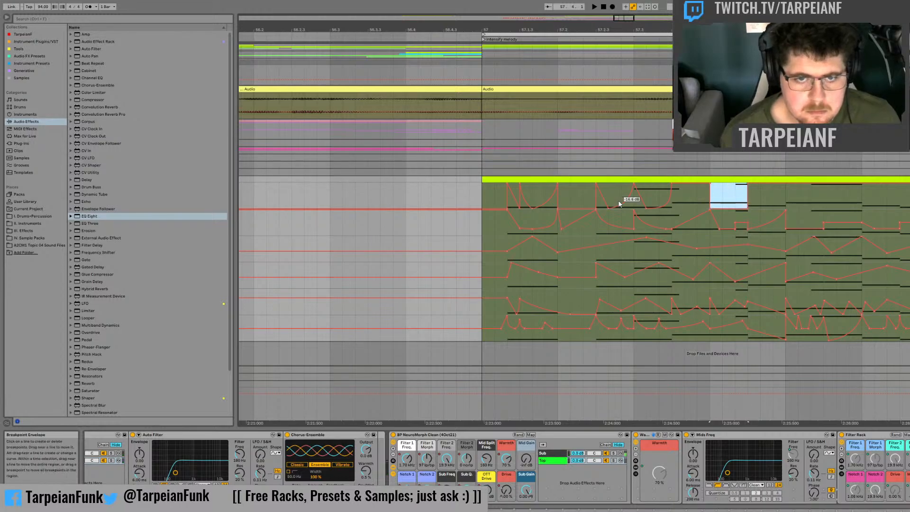
Step: Adjust the Mid Gain dip between 57.4 and 57.4.3, and audition the phrase from just before 57.2.3
{"action": "left_click", "coordinate": [585, 191]}
{"action": "key", "text": "space"}
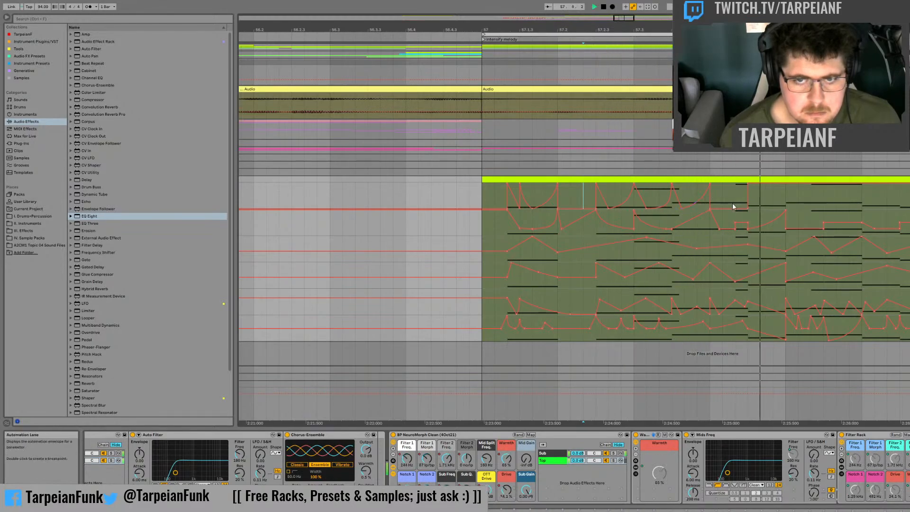
{"action": "left_click_drag", "start_coordinate": [732, 210], "coordinate": [732, 204]}
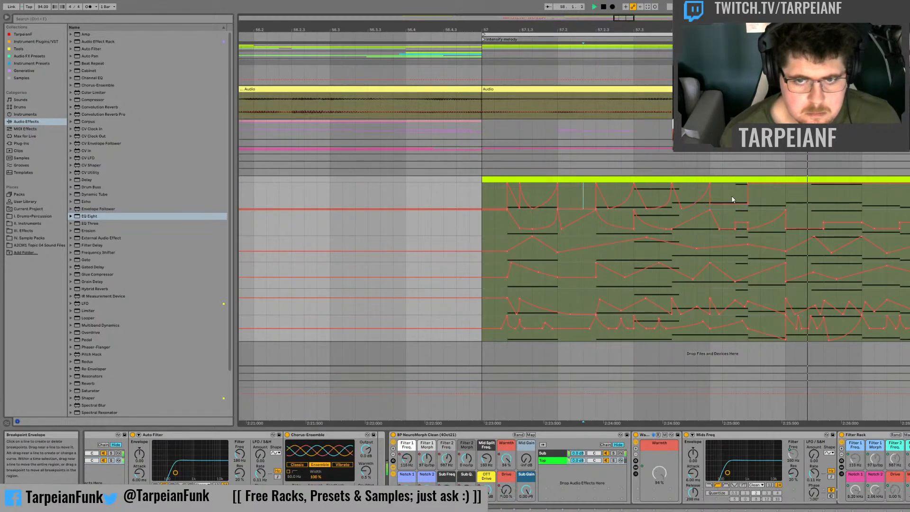
{"action": "left_click", "coordinate": [681, 193]}
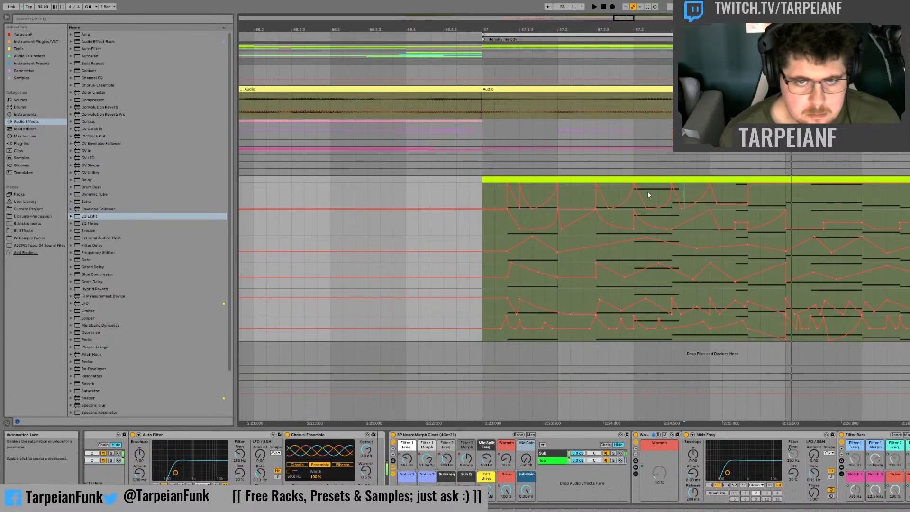
{"action": "left_click", "coordinate": [572, 198]}
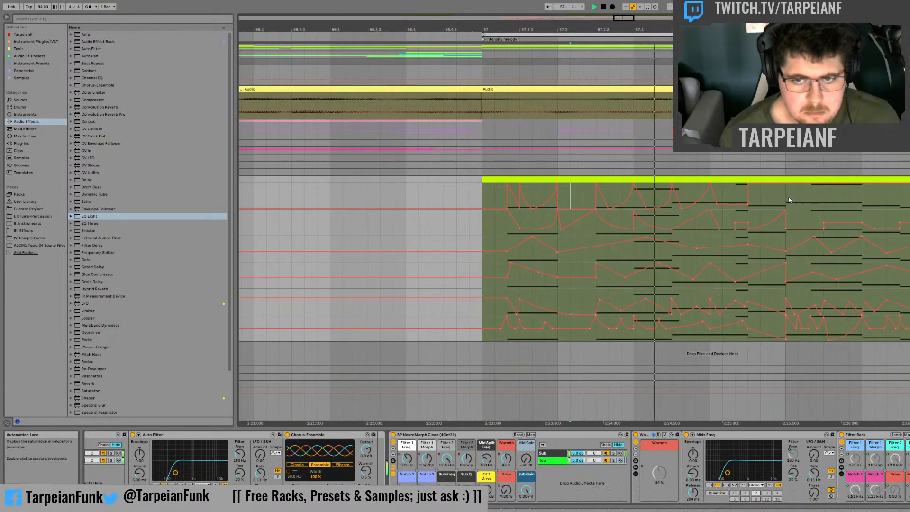
Step: Duplicate bar 57's Mid Gain automation onto bar 58 and audition the transition between the bars
{"action": "left_click_drag", "start_coordinate": [784, 199], "coordinate": [489, 202]}
{"action": "key", "text": "ctrl+d"}
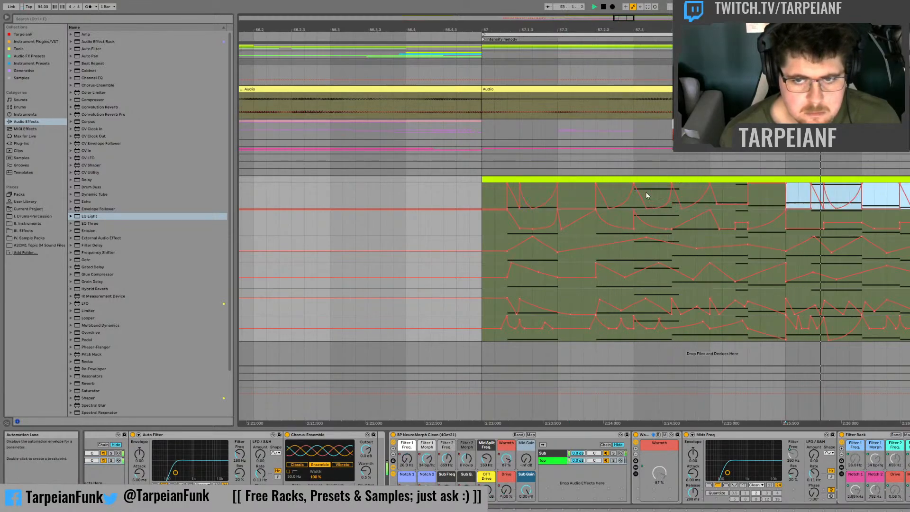
{"action": "left_click", "coordinate": [792, 207]}
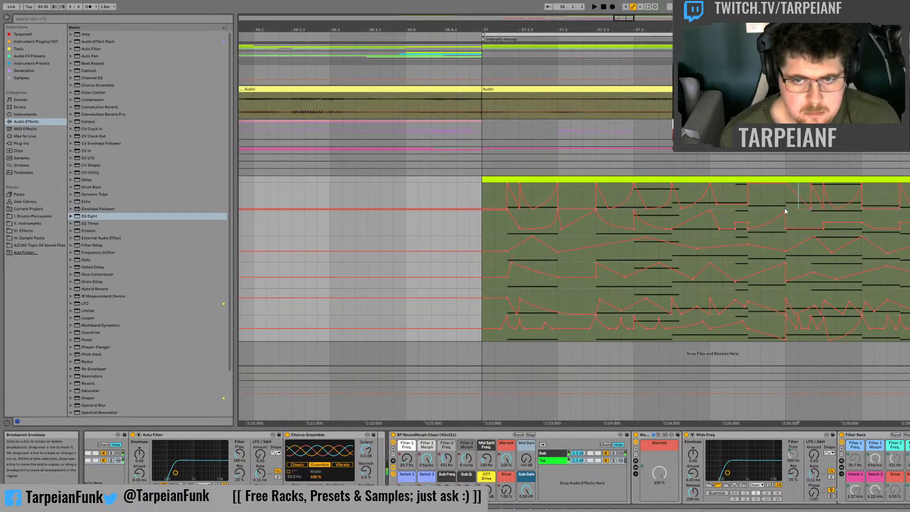
{"action": "key", "text": "space"}
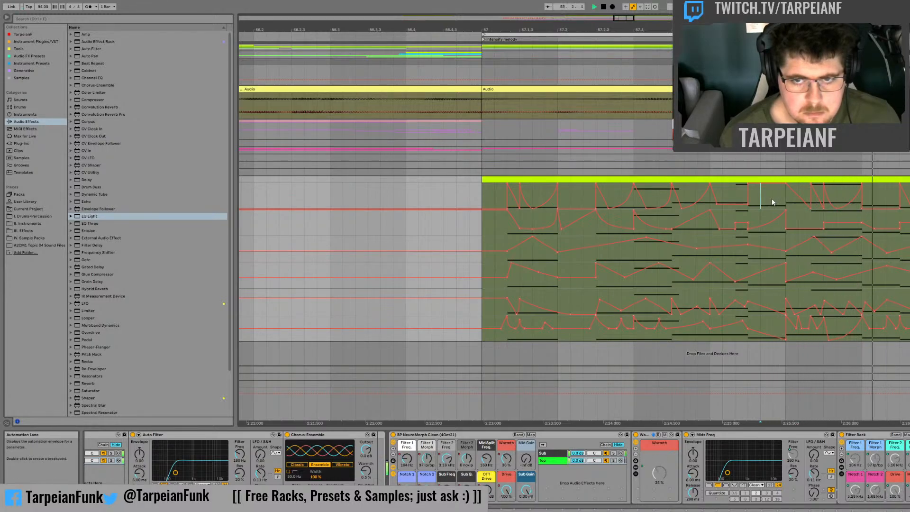
Step: Audition the Mid Gain movement repeatedly around the first notes of bar 57
{"action": "key", "text": "space"}
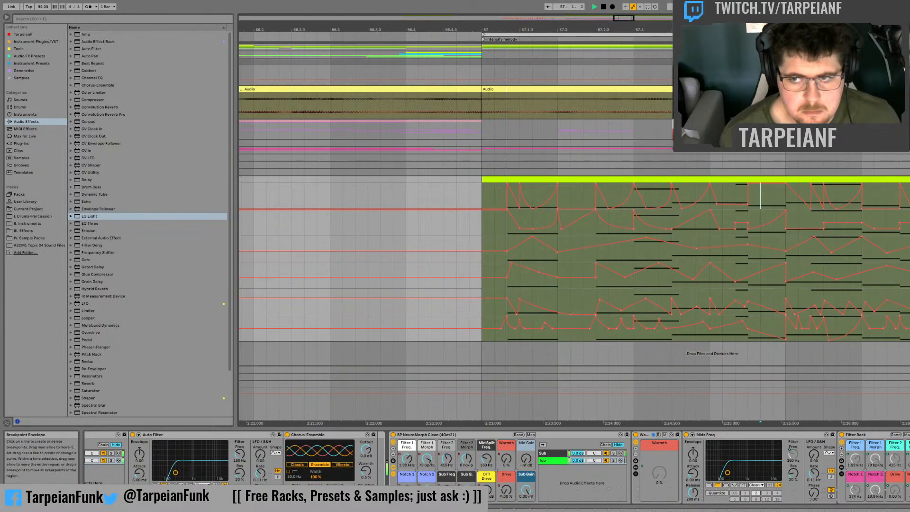
{"action": "key", "text": "space"}
{"action": "key", "text": "space"}
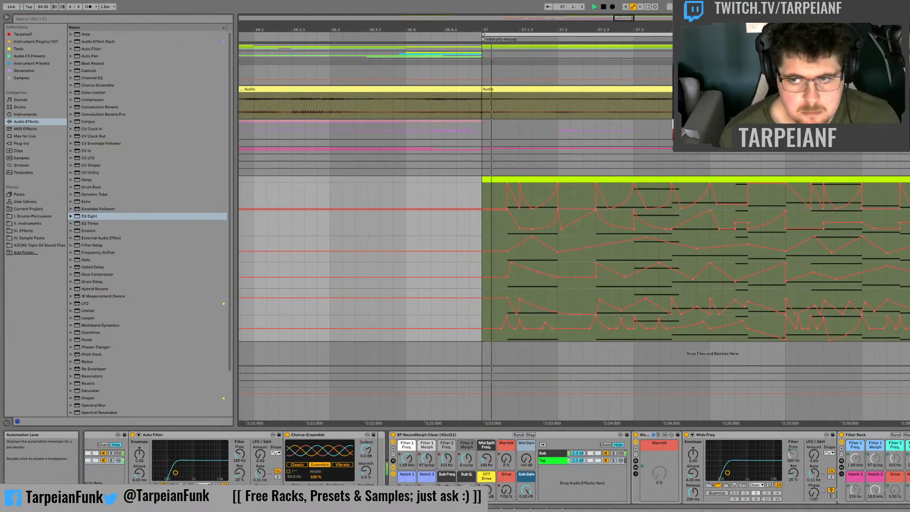
{"action": "key", "text": "space"}
{"action": "key", "text": "space"}
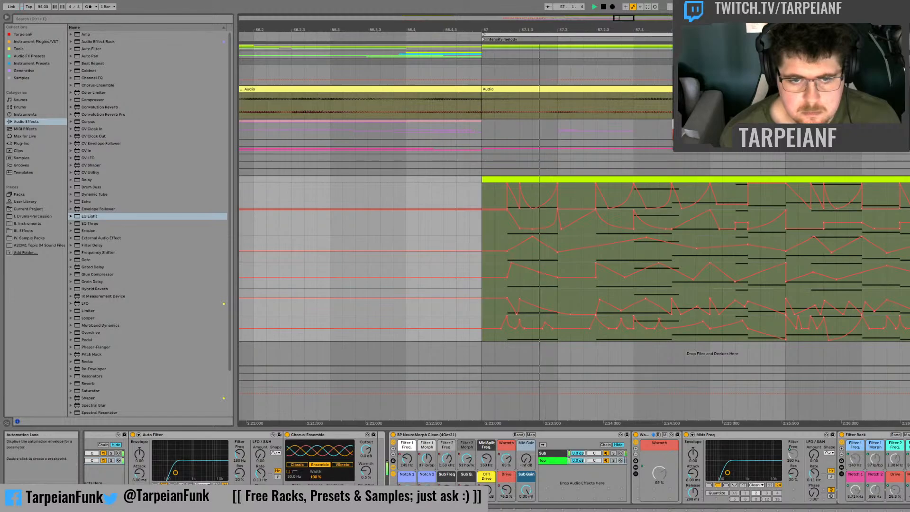
{"action": "key", "text": "space"}
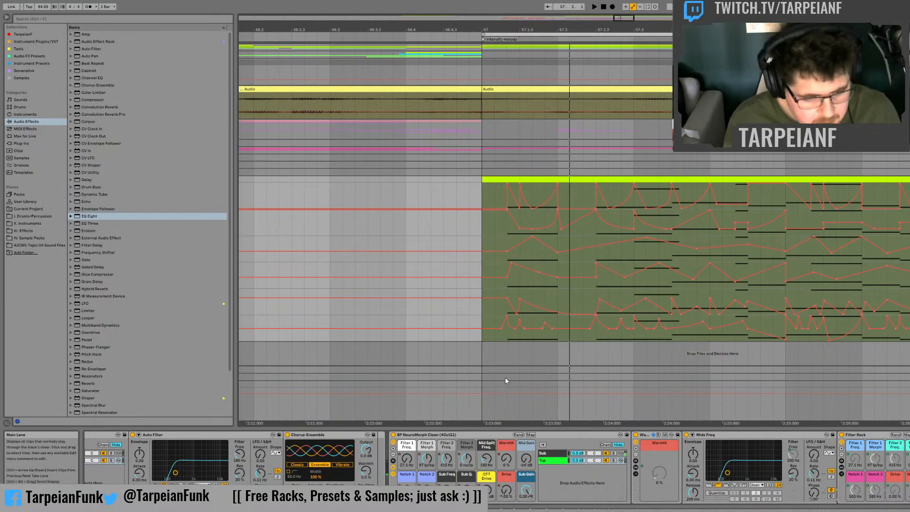
{"action": "key", "text": "space"}
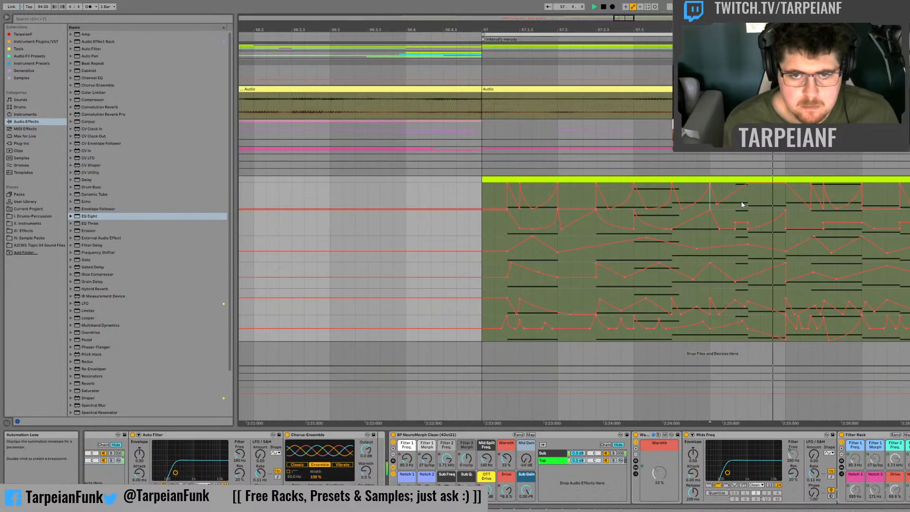
Step: Pull Mid Gain down just after the 57.4.3 peak and audition the bass from bar 57
{"action": "left_click_drag", "start_coordinate": [754, 184], "coordinate": [753, 204]}
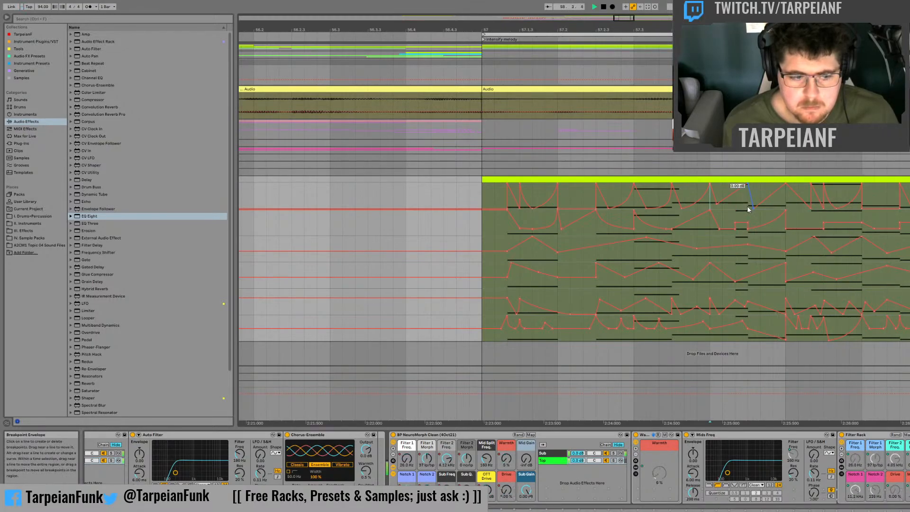
{"action": "key", "text": "space"}
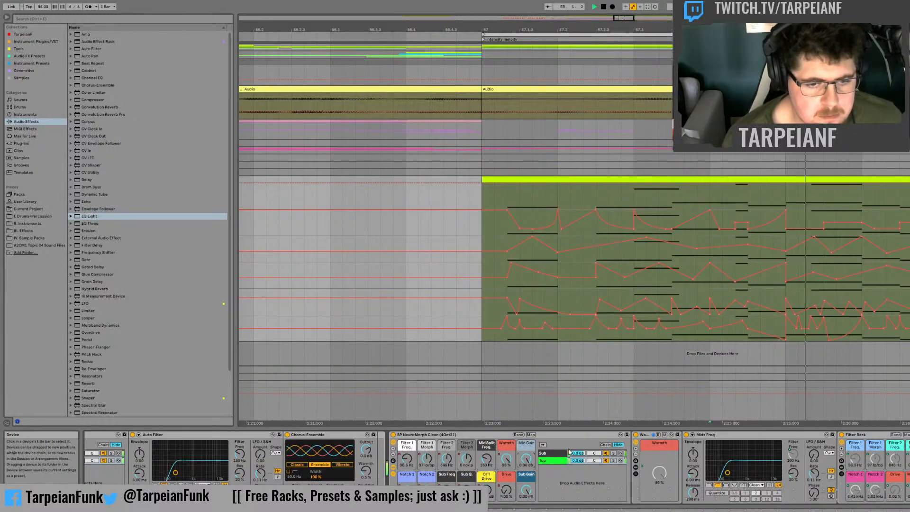
{"action": "left_click", "coordinate": [481, 192]}
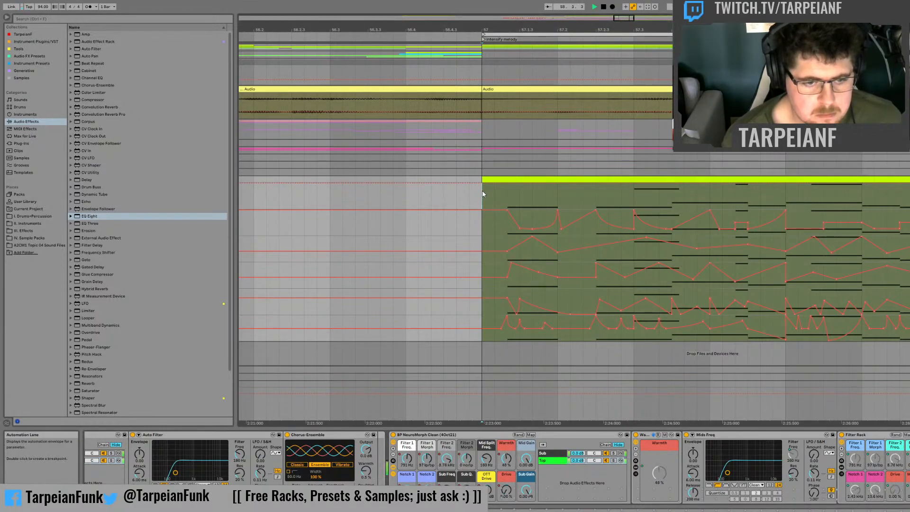
{"action": "left_click", "coordinate": [482, 190]}
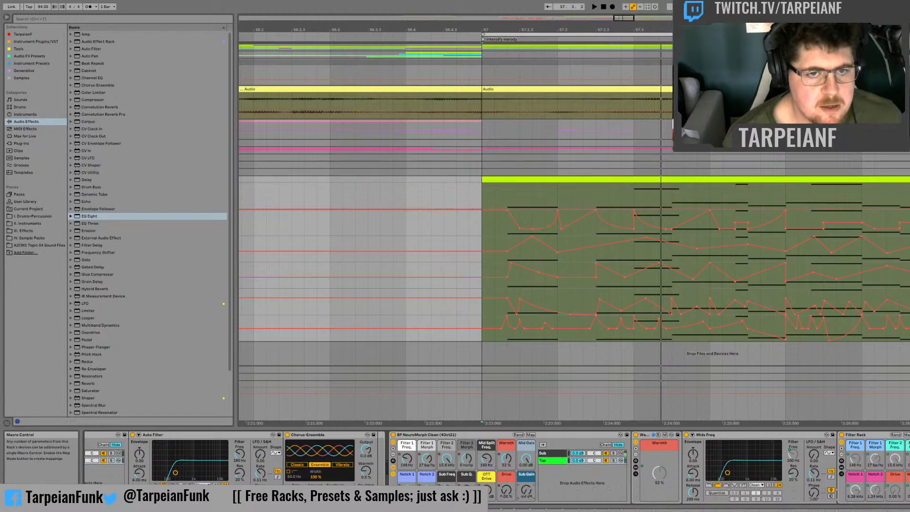
{"action": "key", "text": "space"}
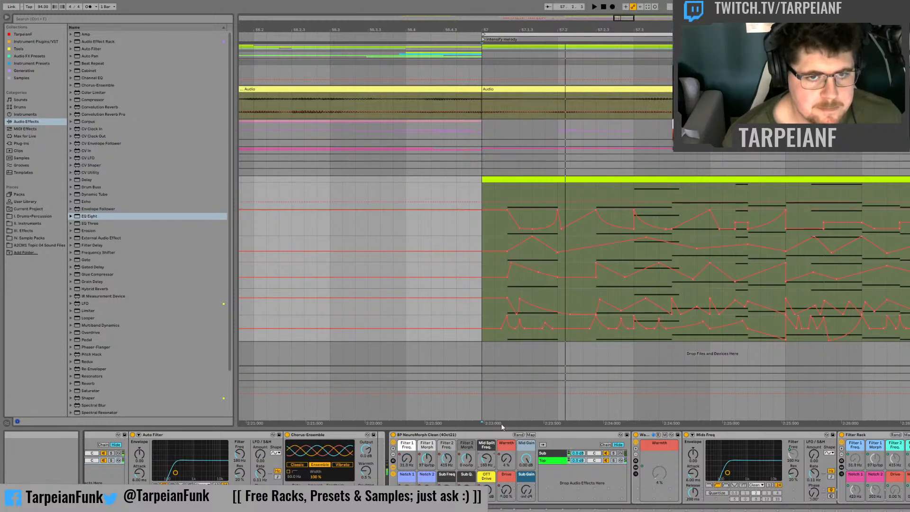
Step: Raise Mid Split Freq. to about 200 Hz from the first note to 57.1.3, and ramp it to about 1.31 kHz at 57.2
{"action": "left_click", "coordinate": [509, 194]}
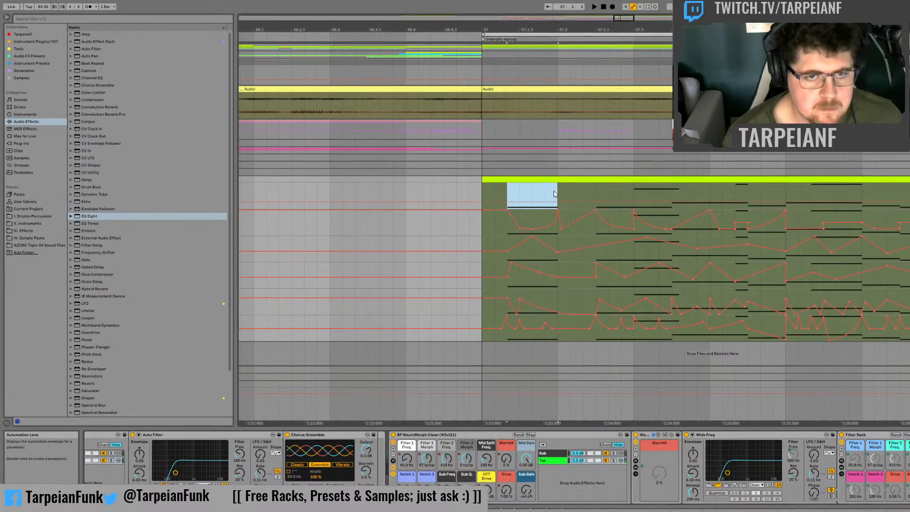
{"action": "mouse_move", "coordinate": [506, 192]}
{"action": "left_mouse_down"}
{"action": "mouse_move", "coordinate": [521, 196]}
{"action": "mouse_move", "coordinate": [507, 198]}
{"action": "left_mouse_up"}
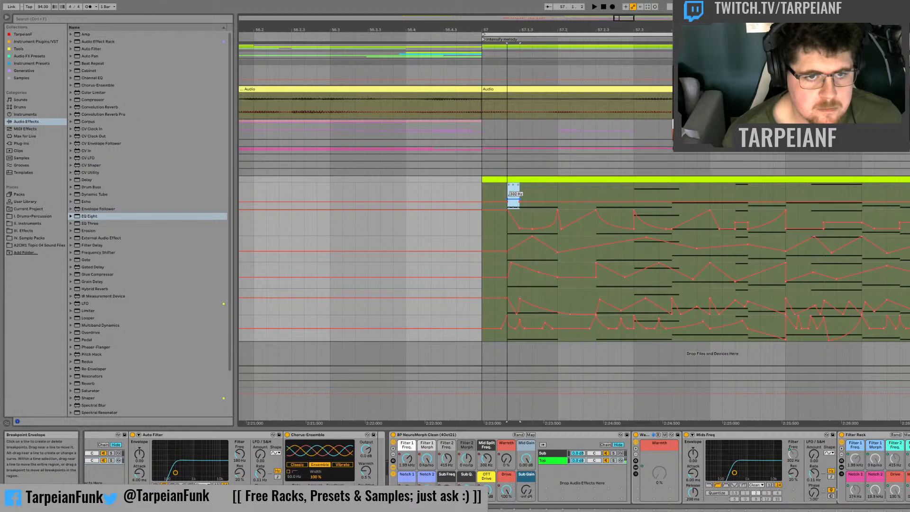
{"action": "left_click", "coordinate": [546, 189]}
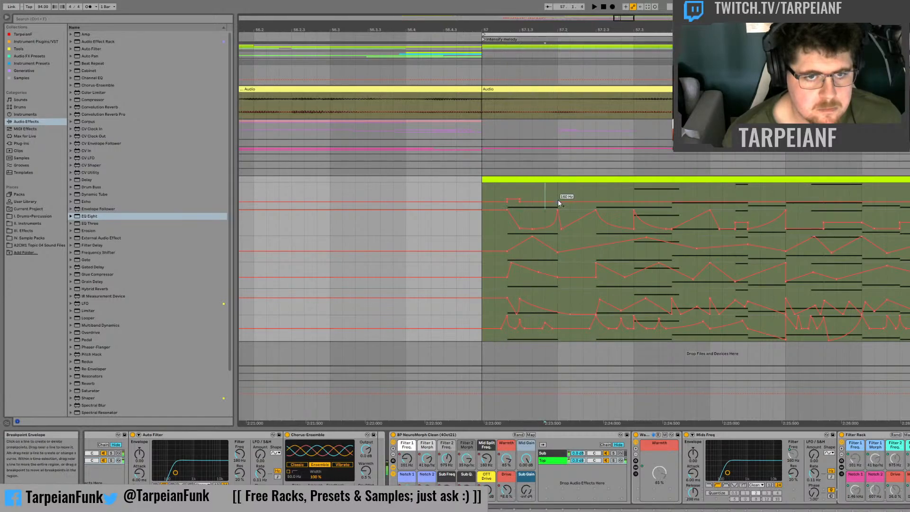
{"action": "left_click", "coordinate": [558, 201]}
{"action": "left_click_drag", "start_coordinate": [534, 201], "coordinate": [558, 193]}
{"action": "key", "text": "space"}
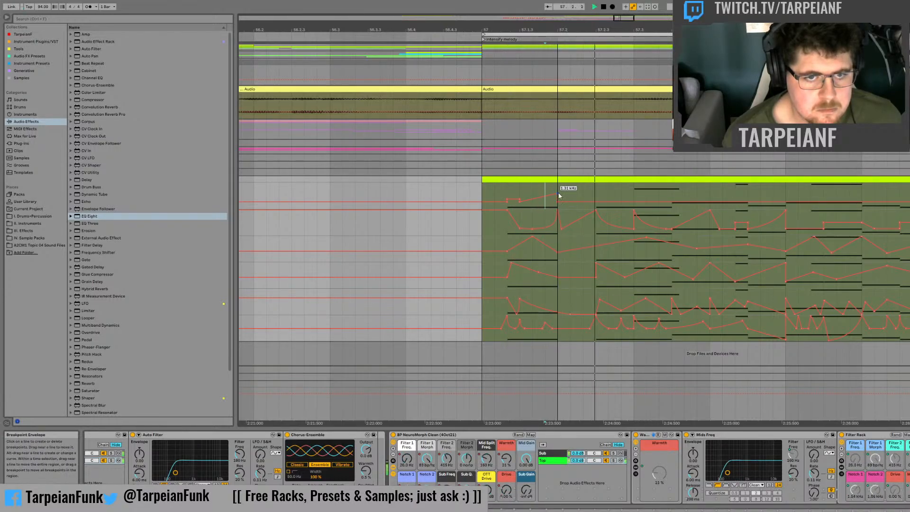
Step: Curve the Mid Split Freq. ramp leading up to 57.2 and audition it from the first note
{"action": "key", "text": "space"}
{"action": "left_click", "coordinate": [507, 191]}
{"action": "key", "text": "space"}
{"action": "key", "text": "space"}
{"action": "key", "text": "space"}
{"action": "key", "text": "space"}
{"action": "key", "text": "space"}
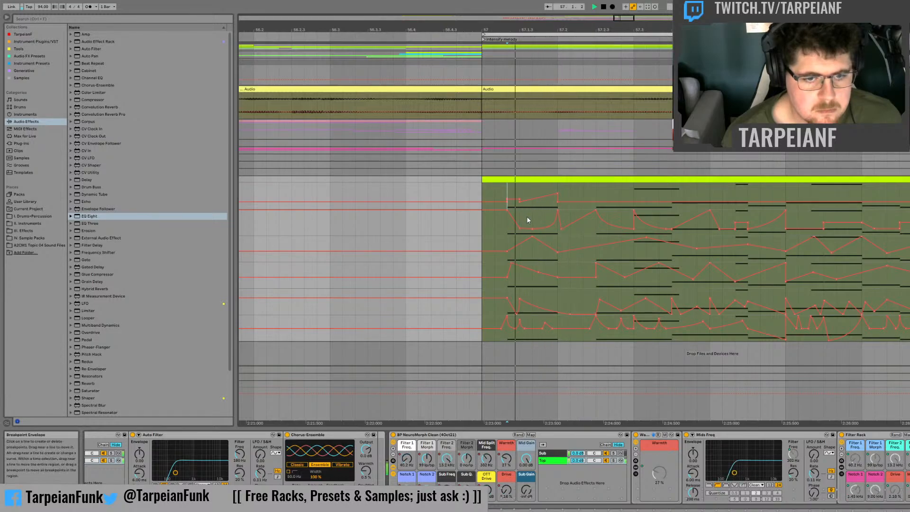
Step: Add a Mid Split Freq. peak just after 57.2.3 that falls off towards 57.3, and audition it
{"action": "key", "text": "space"}
{"action": "left_click", "coordinate": [549, 194]}
{"action": "key", "text": "space"}
{"action": "left_click_drag", "start_coordinate": [550, 195], "coordinate": [596, 198]}
{"action": "key", "text": "space"}
{"action": "key", "text": "space"}
{"action": "key", "text": "space"}
{"action": "key", "text": "space"}
{"action": "left_click", "coordinate": [602, 206]}
{"action": "key", "text": "space"}
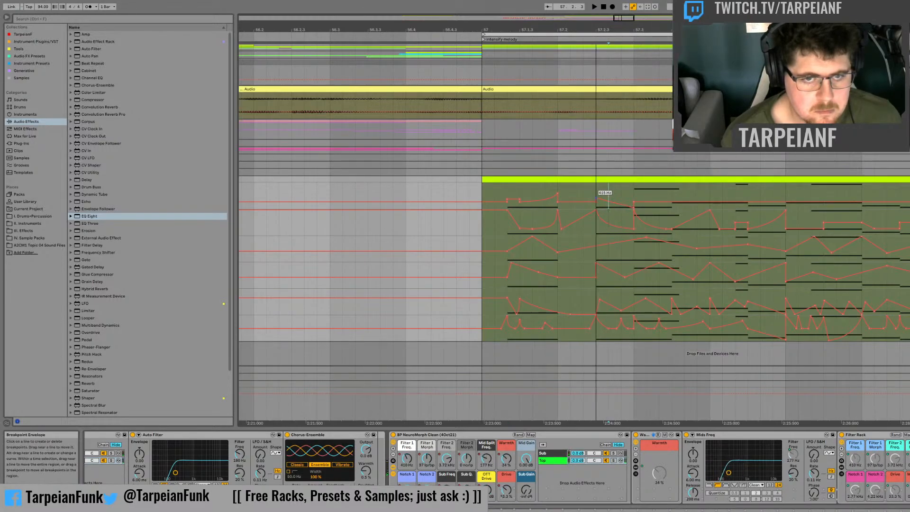
{"action": "left_click", "coordinate": [585, 186]}
{"action": "key", "text": "space"}
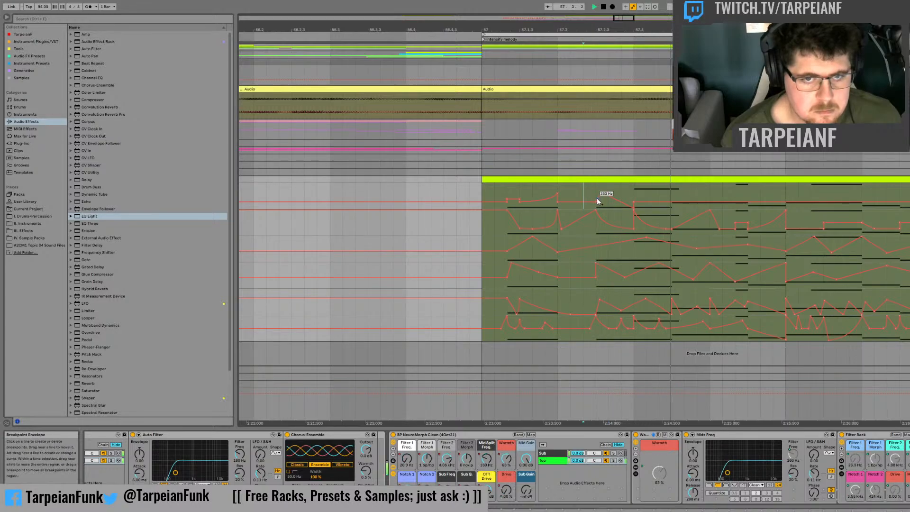
{"action": "key", "text": "space"}
{"action": "key", "text": "space"}
{"action": "key", "text": "space"}
Step: Ramp Mid Split Freq. up to a peak at 57.3.3 and audition it from 57.3
{"action": "left_click_drag", "start_coordinate": [637, 193], "coordinate": [656, 195]}
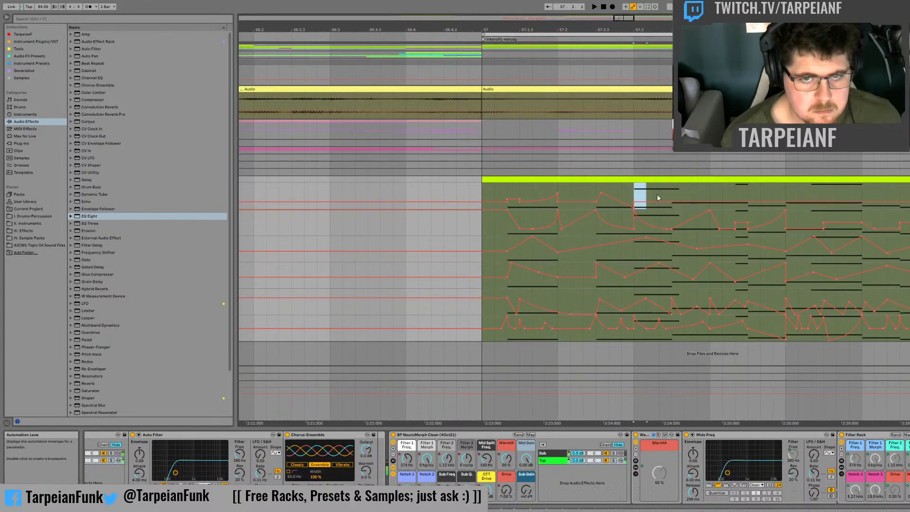
{"action": "left_click", "coordinate": [658, 196]}
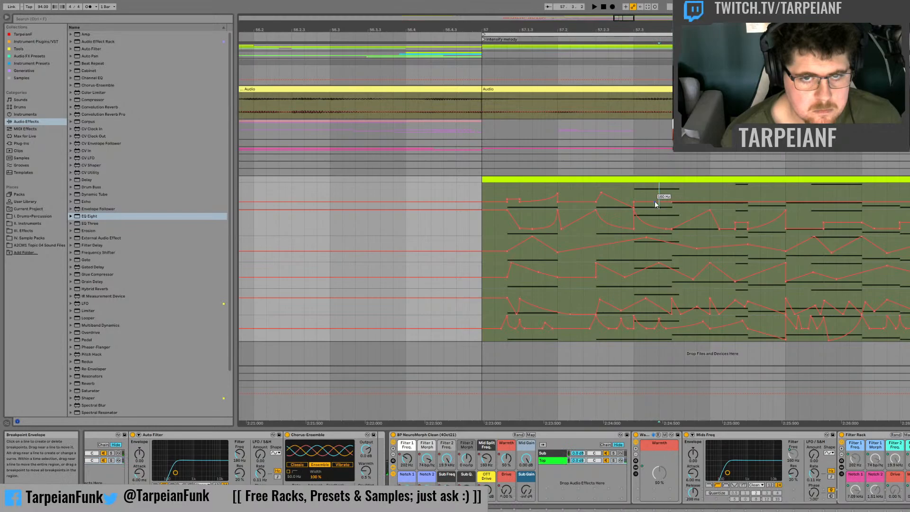
{"action": "left_click_drag", "start_coordinate": [663, 202], "coordinate": [672, 193]}
{"action": "left_click", "coordinate": [635, 189]}
{"action": "key", "text": "space"}
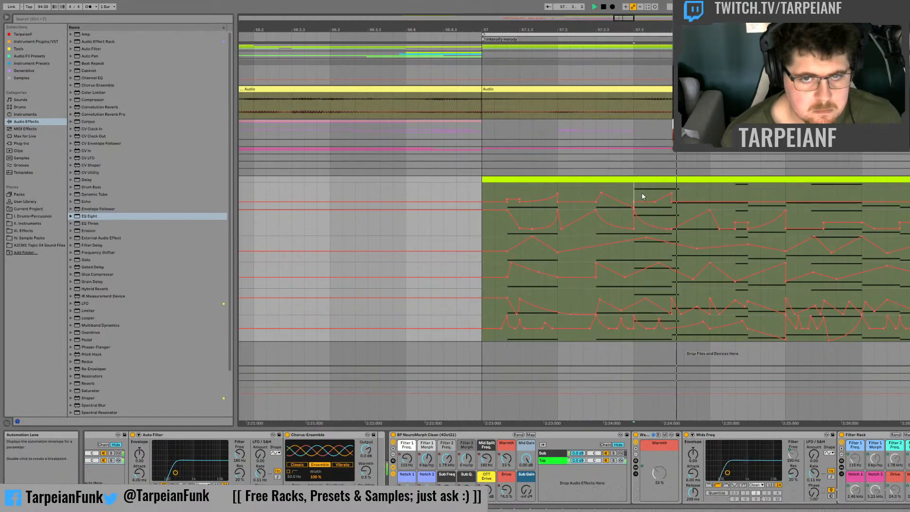
{"action": "key", "text": "space"}
Step: Drop Mid Split Freq. after 57.3.3, raise it to a peak at 57.4.3, and bring it back down before bar 58
{"action": "key", "text": "space"}
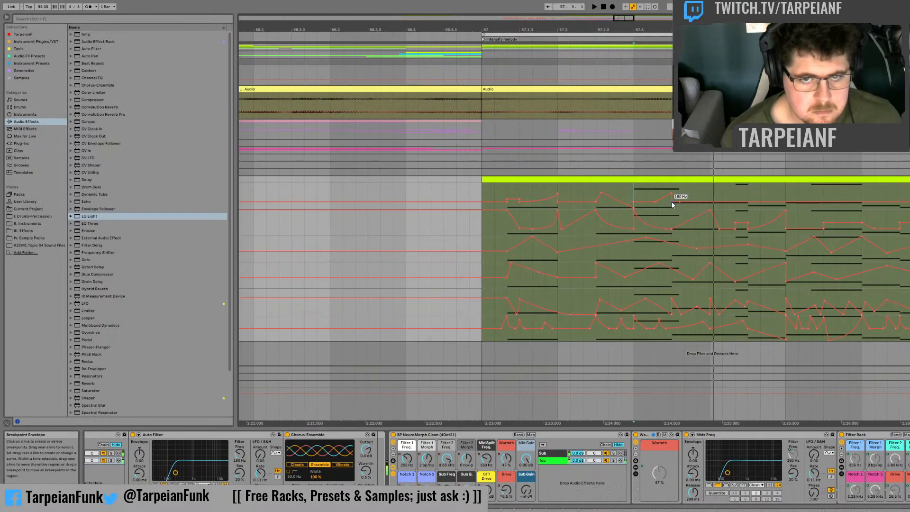
{"action": "key", "text": "space"}
{"action": "left_click_drag", "start_coordinate": [672, 201], "coordinate": [672, 208]}
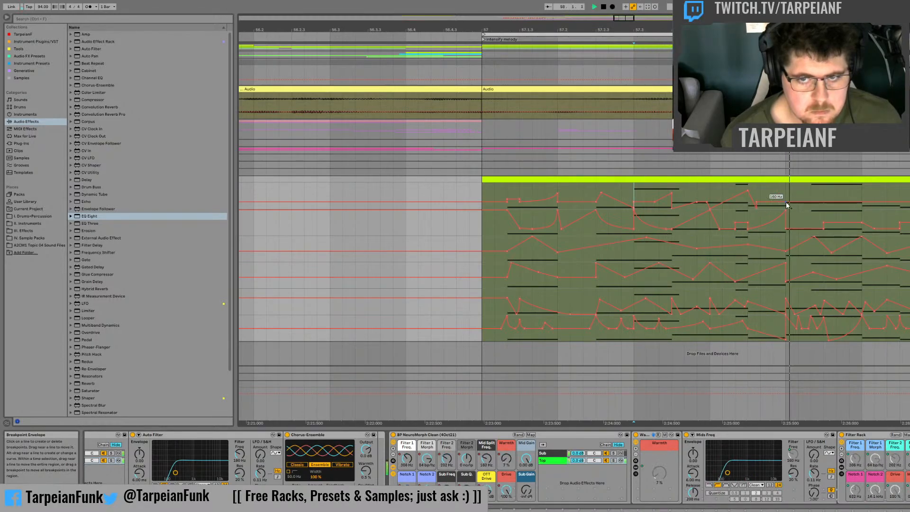
{"action": "left_click", "coordinate": [757, 203]}
Step: Duplicate bar 57's Mid Split Freq. automation onto bar 58 and audition it
{"action": "left_click_drag", "start_coordinate": [782, 191], "coordinate": [482, 188]}
{"action": "key", "text": "ctrl+d"}
{"action": "key", "text": "space"}
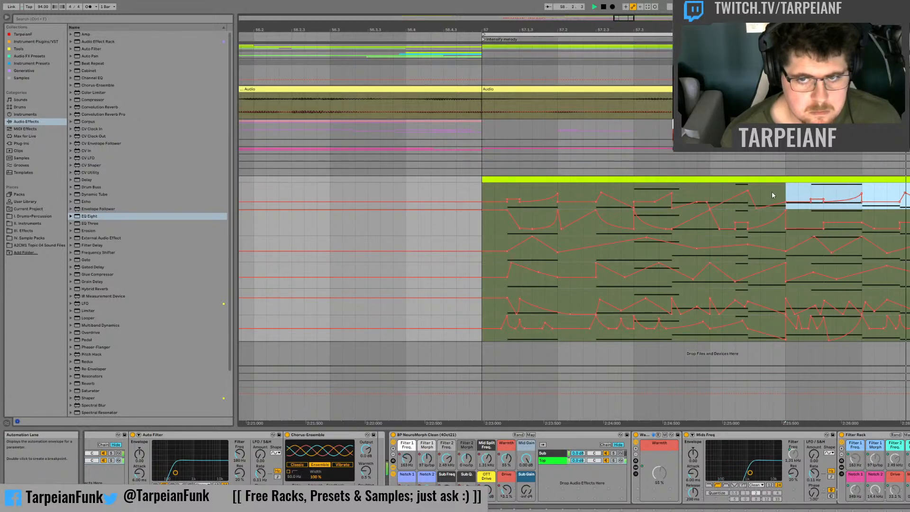
{"action": "left_click", "coordinate": [789, 192]}
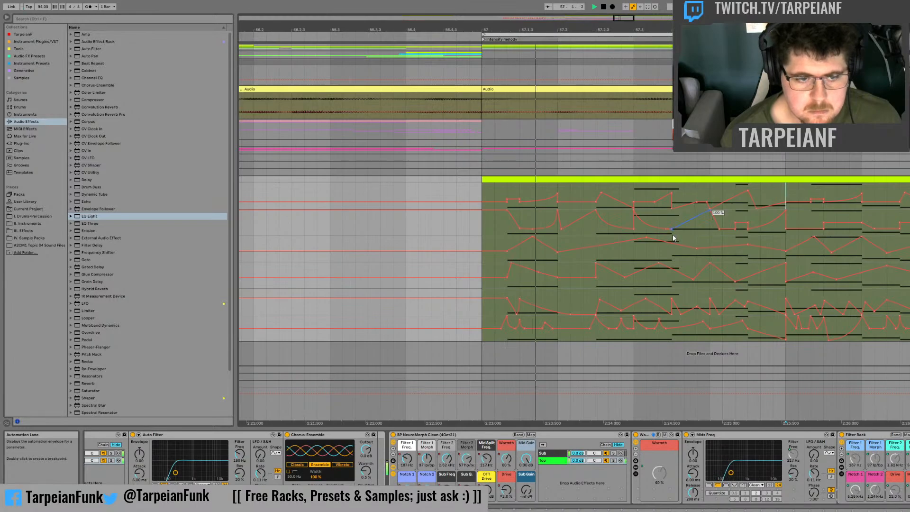
Step: Switch the main lane to the rack's gain macros and audition the bass from just before 56.4
{"action": "left_click_drag", "start_coordinate": [527, 491], "coordinate": [527, 445]}
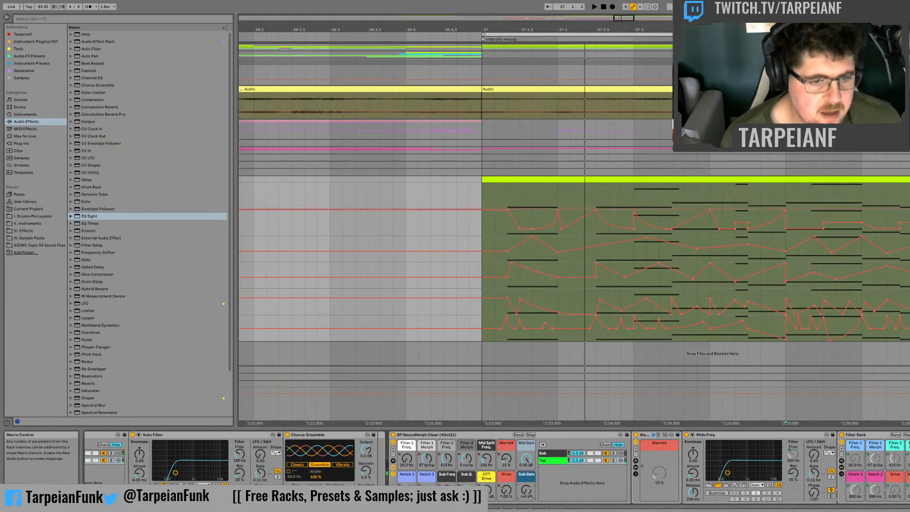
{"action": "left_click", "coordinate": [388, 201]}
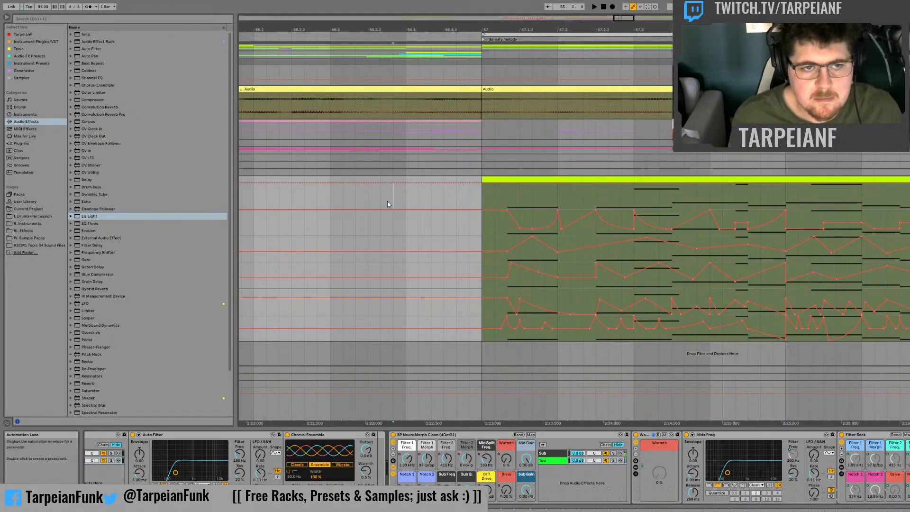
{"action": "key", "text": "space"}
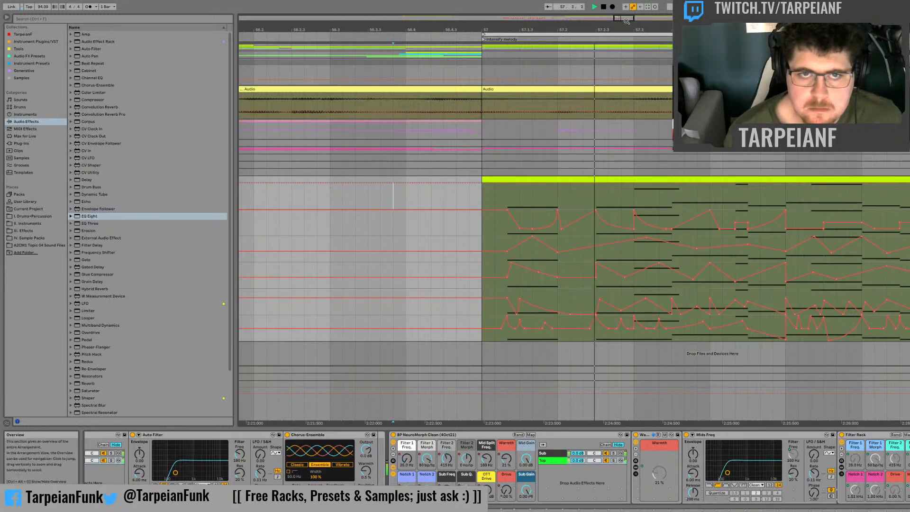
Step: Stop playback, collapse the bass track's automation lanes and insert a new audio track below it
{"action": "left_click_drag", "start_coordinate": [624, 18], "coordinate": [631, 5]}
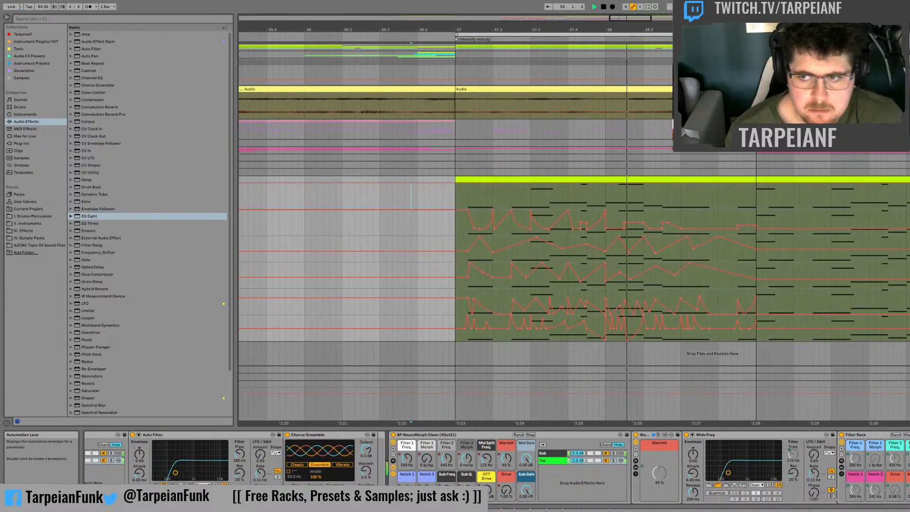
{"action": "key", "text": "u"}
{"action": "key", "text": "space"}
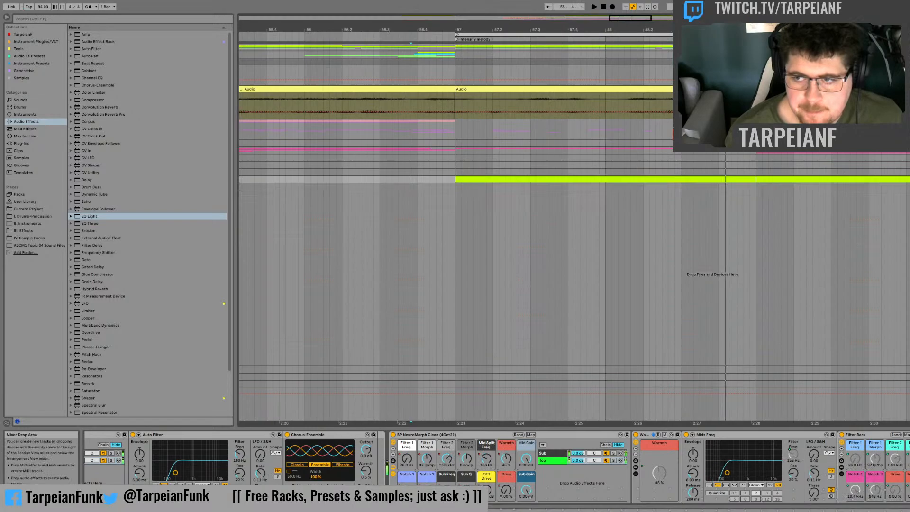
{"action": "key", "text": "ctrl+t"}
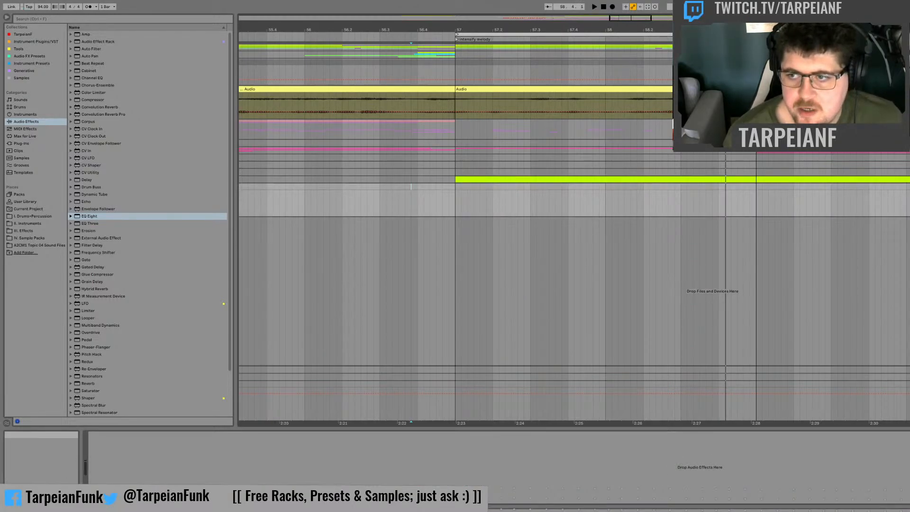
Step: Record the bass onto the new audio track from just before bar 57 until shortly after bar 59 begins
{"action": "left_click", "coordinate": [430, 187]}
{"action": "left_click", "coordinate": [712, 7]}
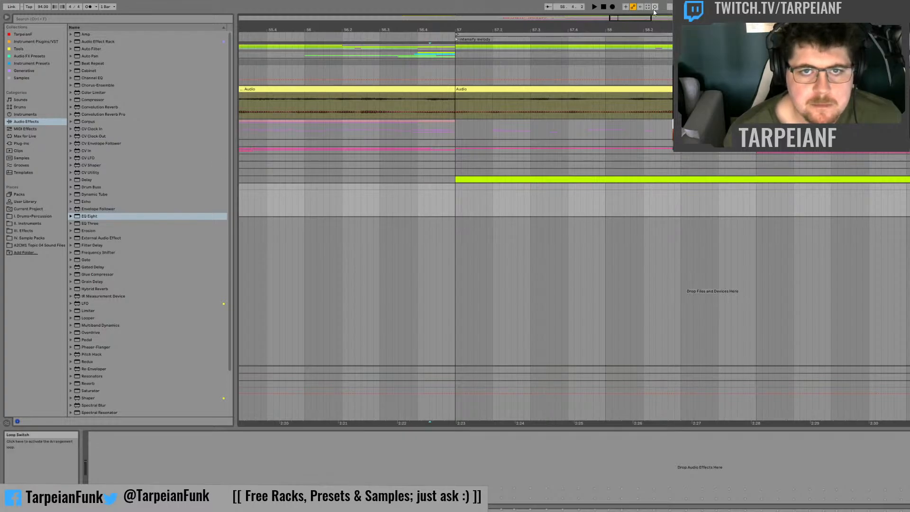
{"action": "left_click", "coordinate": [613, 7]}
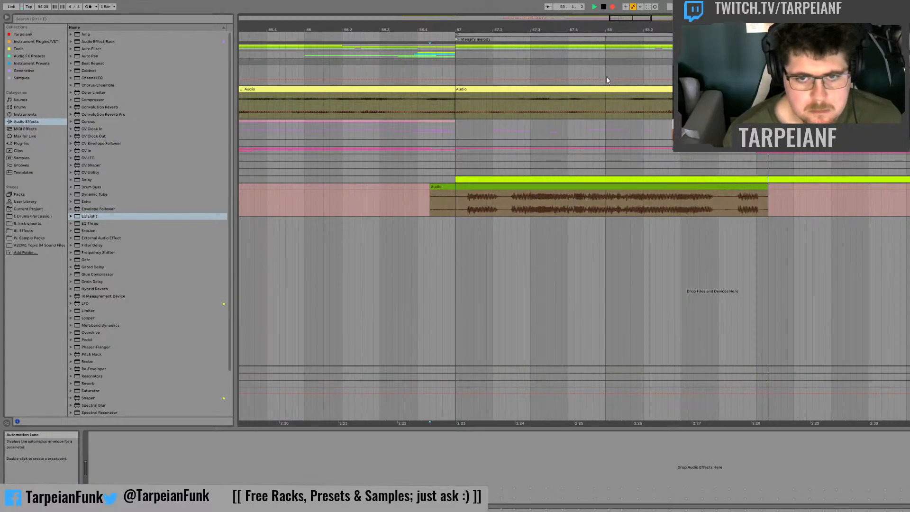
{"action": "key", "text": "space"}
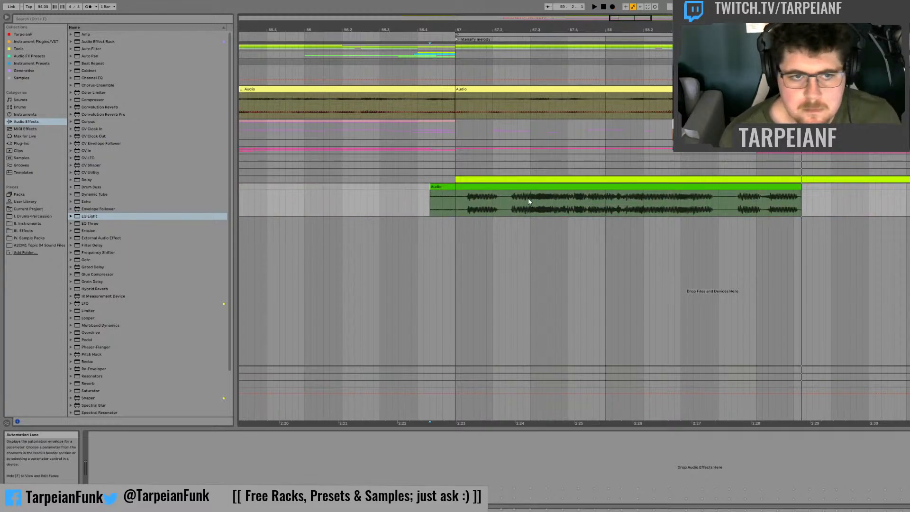
Step: Audition the recorded bass audio from bar 57, the middle of 57.3 and the middle of 57.4 for usable slices
{"action": "key", "text": "space"}
{"action": "key", "text": "space"}
{"action": "left_click", "coordinate": [454, 211]}
{"action": "key", "text": "space"}
{"action": "key", "text": "space"}
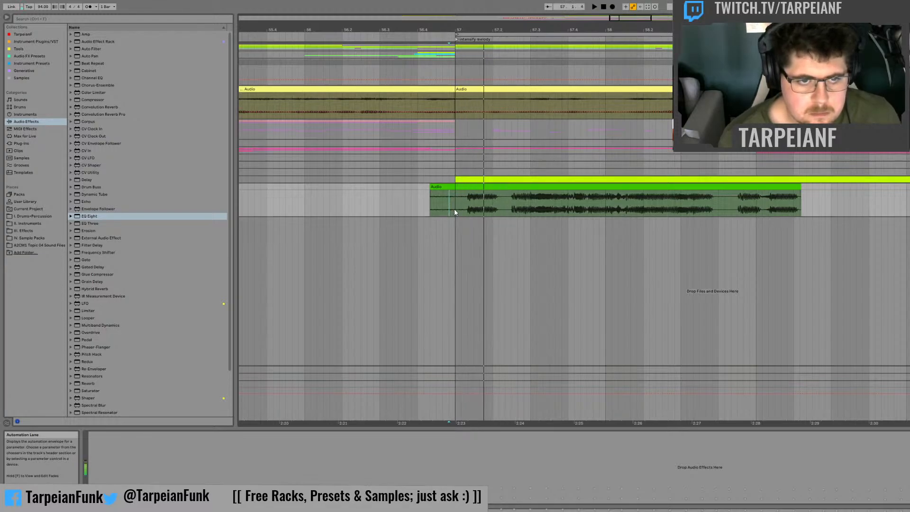
{"action": "key", "text": "space"}
{"action": "key", "text": "space"}
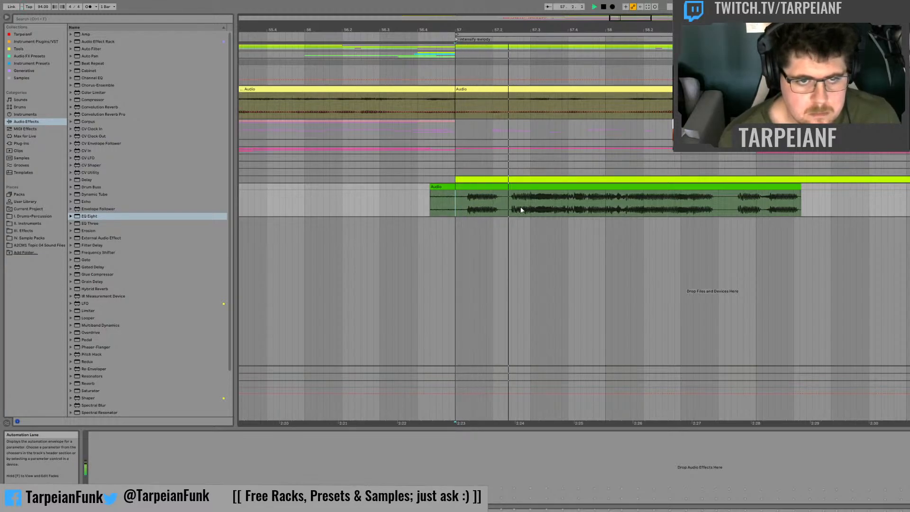
{"action": "left_click", "coordinate": [550, 204]}
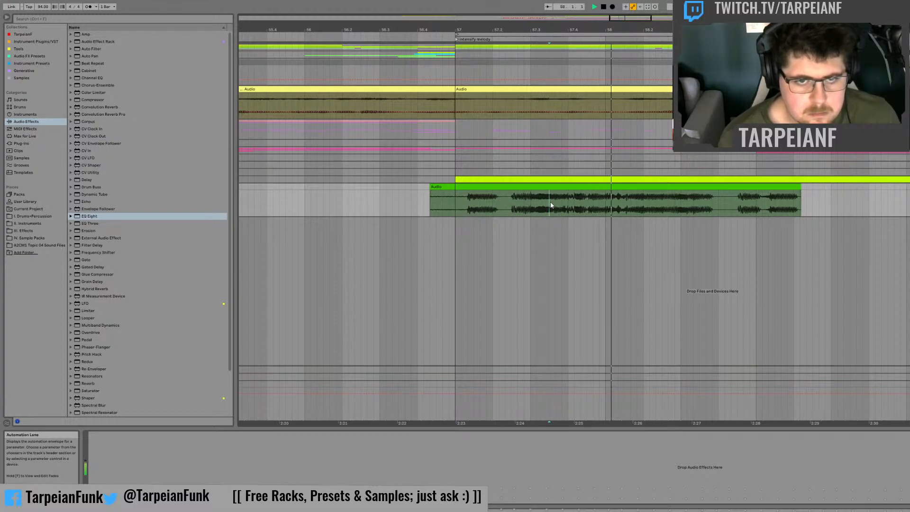
{"action": "key", "text": "space"}
{"action": "key", "text": "space"}
{"action": "key", "text": "space"}
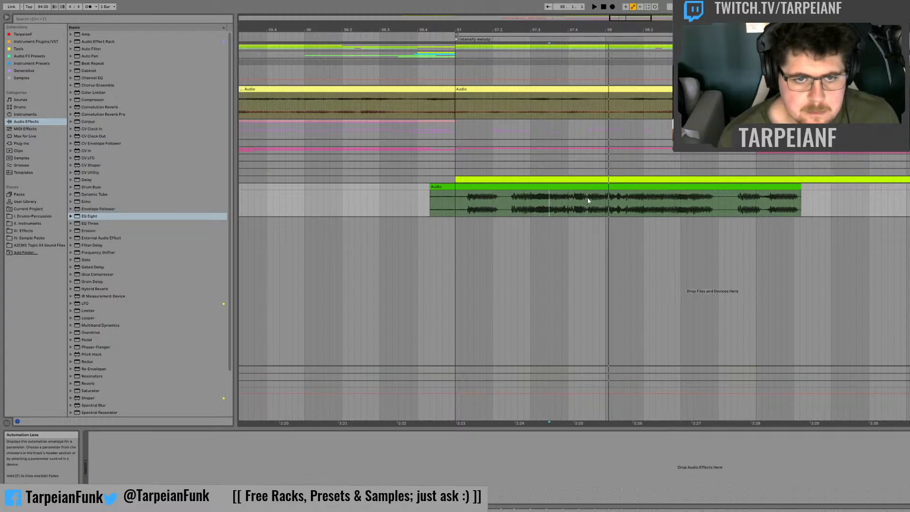
{"action": "key", "text": "space"}
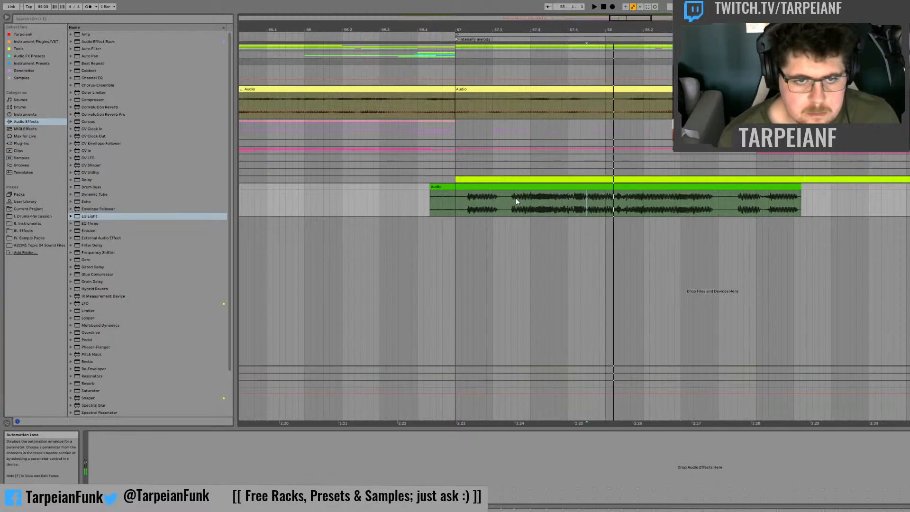
Step: Copy a half-beat slice of the recording from around 57.2 to bar 59 and delete the leftover recording after it
{"action": "left_click_drag", "start_coordinate": [513, 198], "coordinate": [773, 195]}
{"action": "key", "text": "space"}
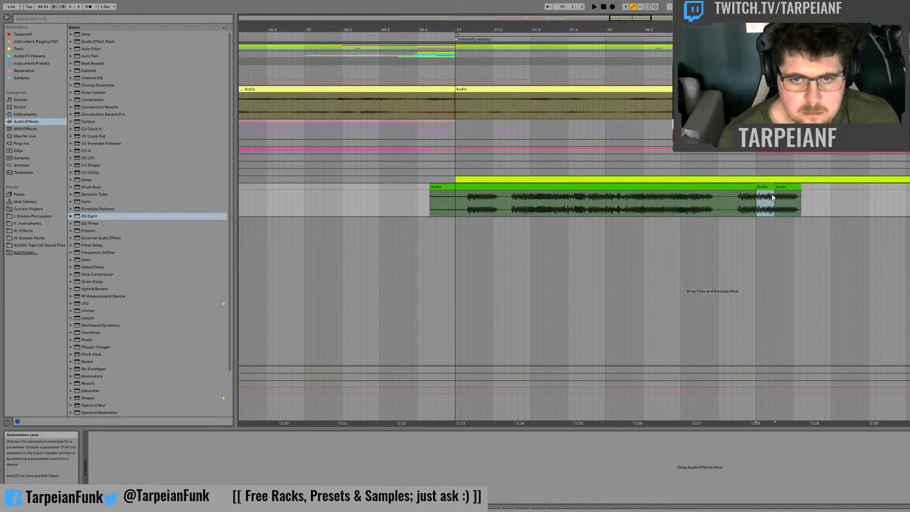
{"action": "left_click", "coordinate": [787, 188]}
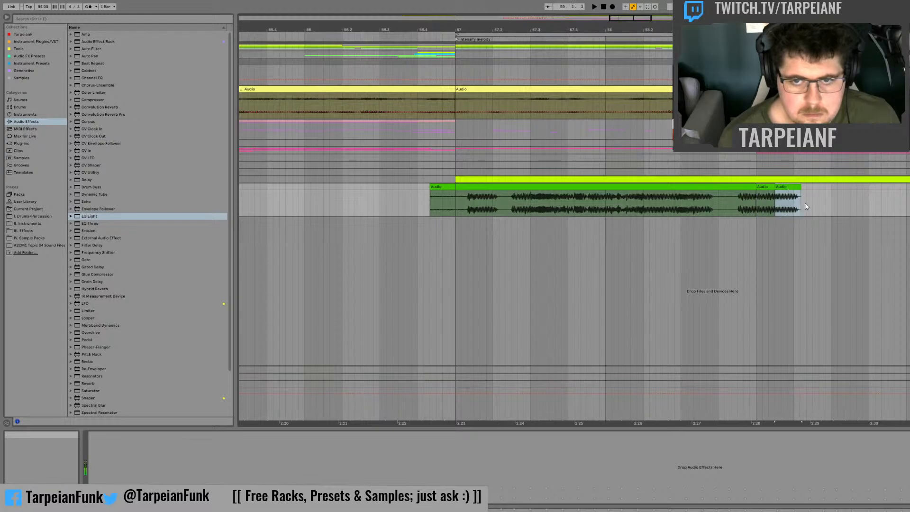
{"action": "key", "text": "Delete"}
{"action": "left_click", "coordinate": [759, 202]}
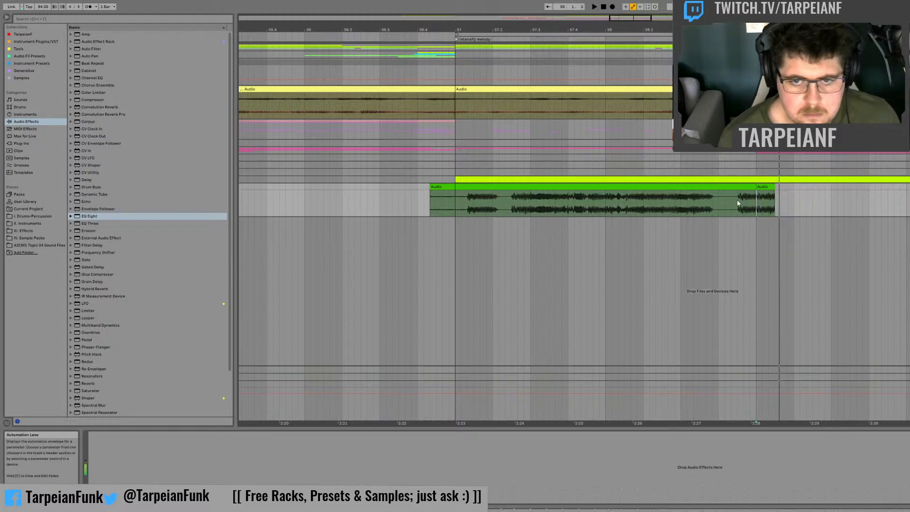
Step: Copy a very short slice from the first bass hit in bar 57 to just before 59.1.3 and audition it
{"action": "left_click", "coordinate": [470, 203]}
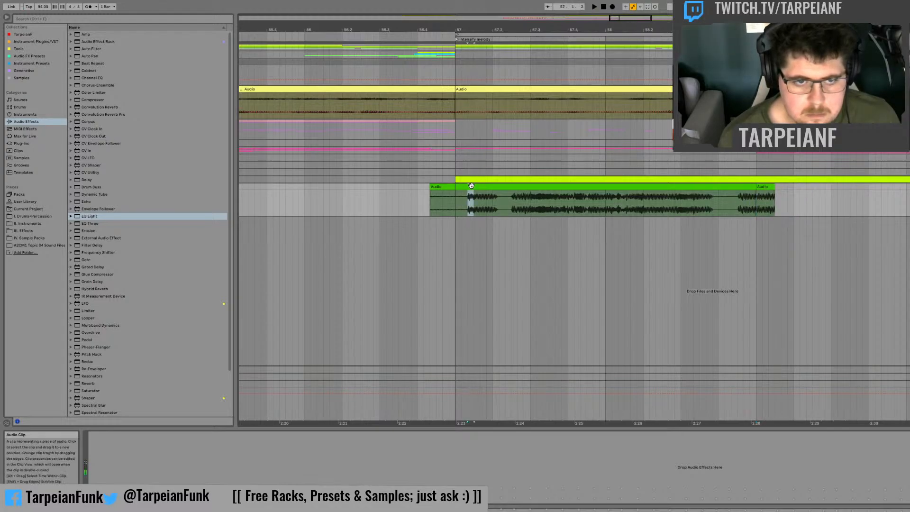
{"action": "left_click", "coordinate": [777, 197]}
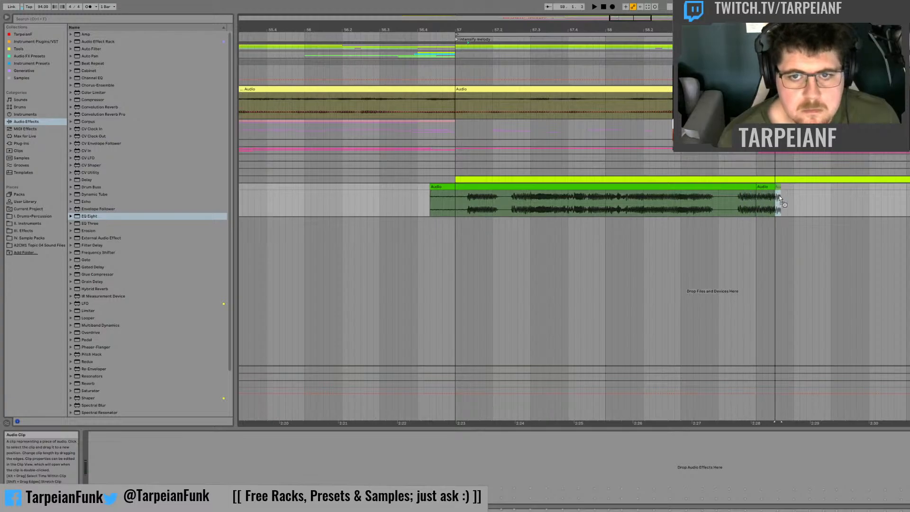
{"action": "left_click_drag", "start_coordinate": [776, 196], "coordinate": [769, 196]}
{"action": "left_click", "coordinate": [758, 199]}
{"action": "key", "text": "space"}
{"action": "key", "text": "space"}
{"action": "key", "text": "space"}
{"action": "key", "text": "space"}
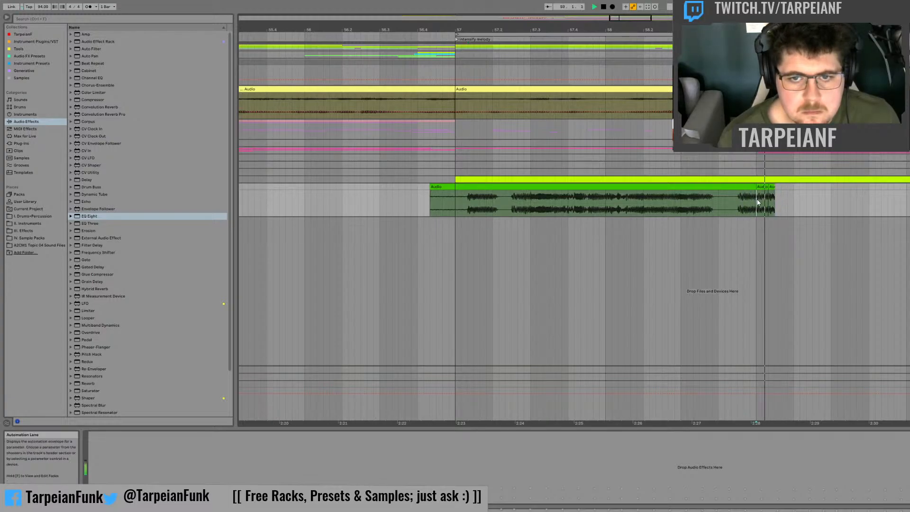
Step: Audition the first bass hit in bar 57 again and copy a longer slice of it to 59.1.3
{"action": "left_click", "coordinate": [475, 203]}
{"action": "key", "text": "space"}
{"action": "key", "text": "space"}
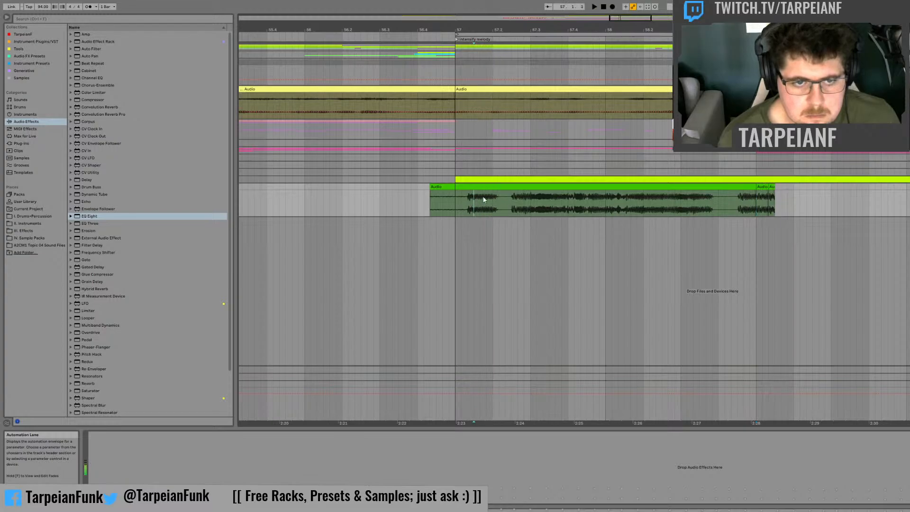
{"action": "key", "text": "space"}
{"action": "left_click_drag", "start_coordinate": [475, 200], "coordinate": [792, 188]}
Step: Audition the chopped slices repeatedly from the start of bar 59
{"action": "key", "text": "space"}
{"action": "left_click", "coordinate": [755, 199]}
{"action": "key", "text": "space"}
{"action": "key", "text": "space"}
{"action": "key", "text": "space"}
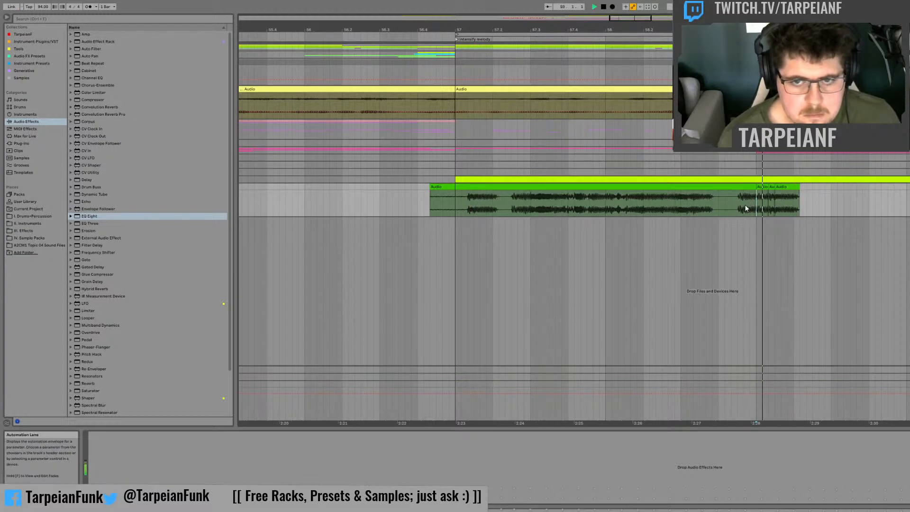
Step: Audition the original recording between 57.2 and 57.4 to find another slice
{"action": "key", "text": "space"}
{"action": "key", "text": "space"}
{"action": "key", "text": "space"}
{"action": "key", "text": "space"}
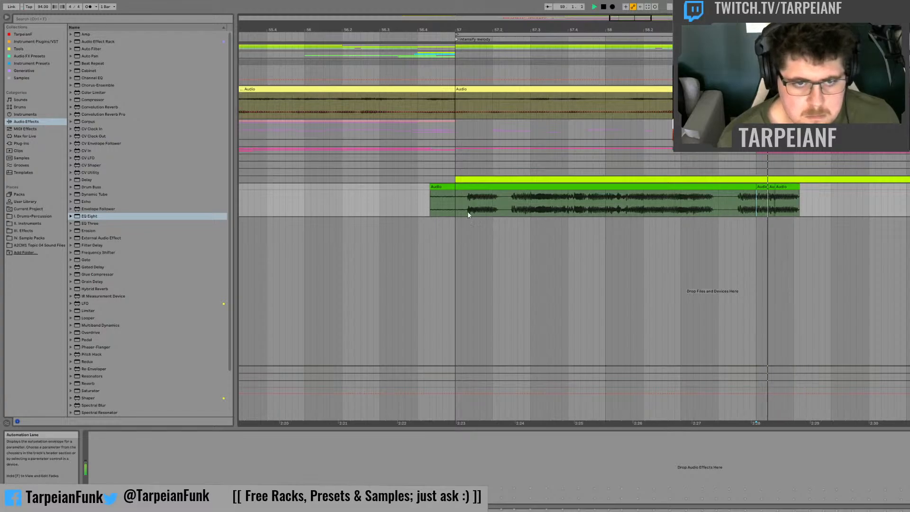
{"action": "key", "text": "space"}
{"action": "left_click", "coordinate": [505, 208]}
{"action": "key", "text": "space"}
{"action": "left_click", "coordinate": [536, 204]}
{"action": "key", "text": "space"}
{"action": "key", "text": "space"}
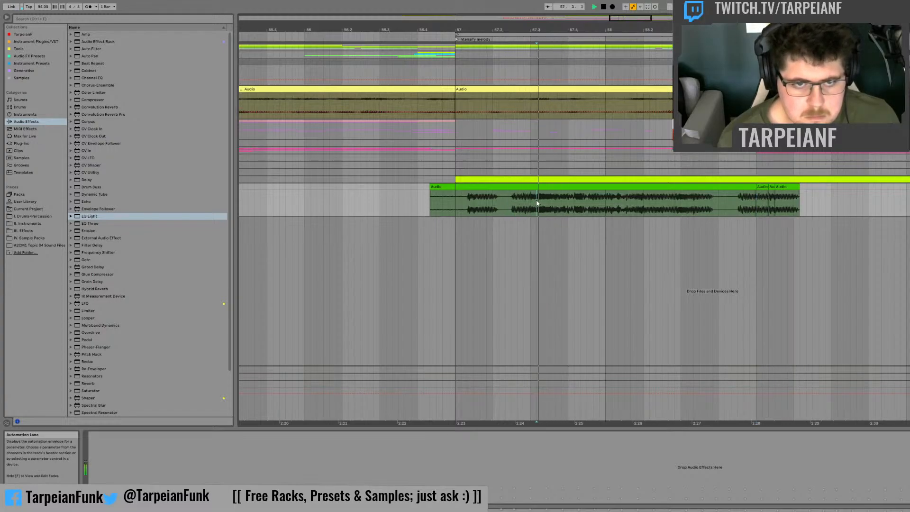
{"action": "left_click", "coordinate": [511, 203]}
Step: Copy a one-beat slice of the recording from 57.4 to 59.2.3 and audition the chops from bar 59
{"action": "key", "text": "space"}
{"action": "key", "text": "space"}
{"action": "key", "text": "space"}
{"action": "key", "text": "space"}
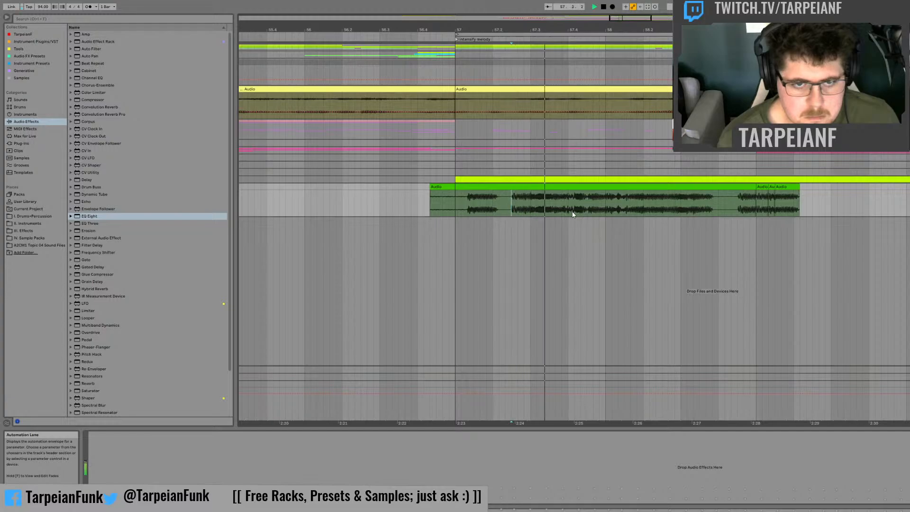
{"action": "left_click", "coordinate": [571, 204]}
{"action": "key", "text": "space"}
{"action": "key", "text": "space"}
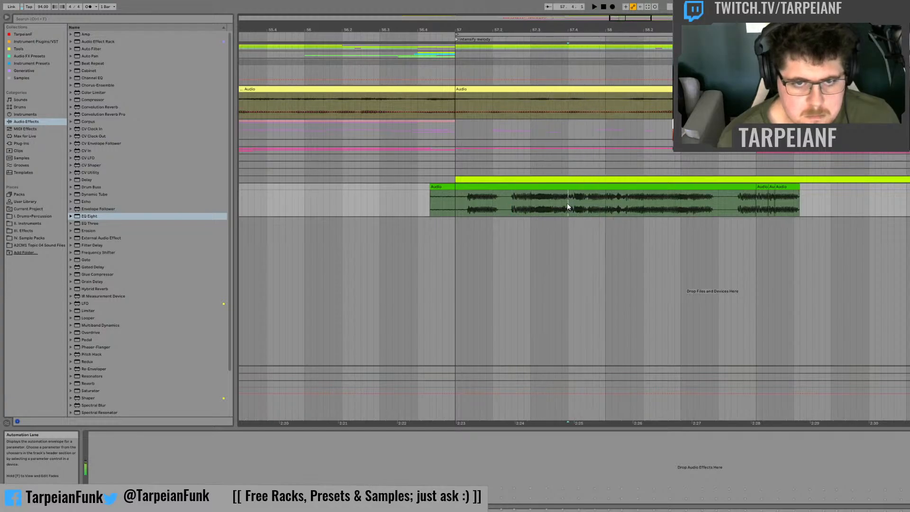
{"action": "key", "text": "space"}
{"action": "key", "text": "space"}
{"action": "key", "text": "space"}
{"action": "mouse_move", "coordinate": [569, 205]}
{"action": "left_mouse_down"}
{"action": "mouse_move", "coordinate": [589, 191]}
{"action": "mouse_move", "coordinate": [828, 193]}
{"action": "left_mouse_up"}
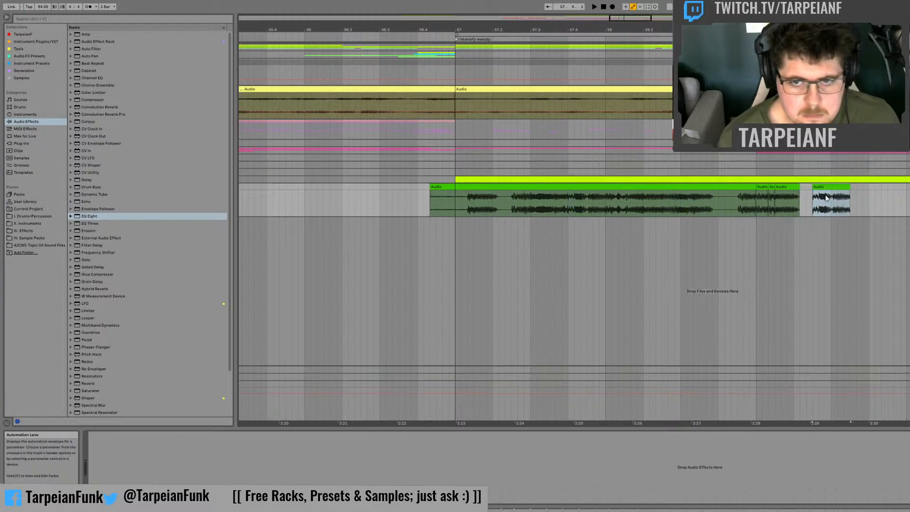
{"action": "key", "text": "space"}
{"action": "key", "text": "space"}
{"action": "left_click", "coordinate": [754, 200]}
{"action": "key", "text": "space"}
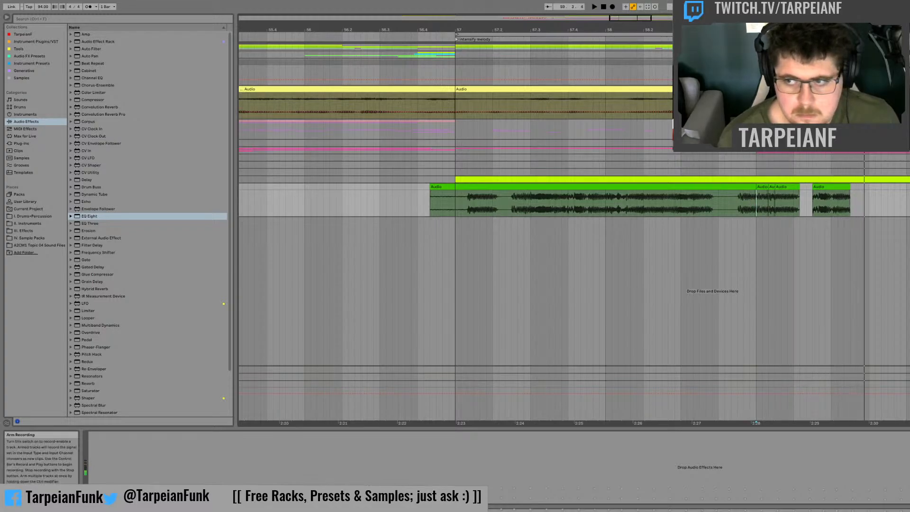
{"action": "key", "text": "space"}
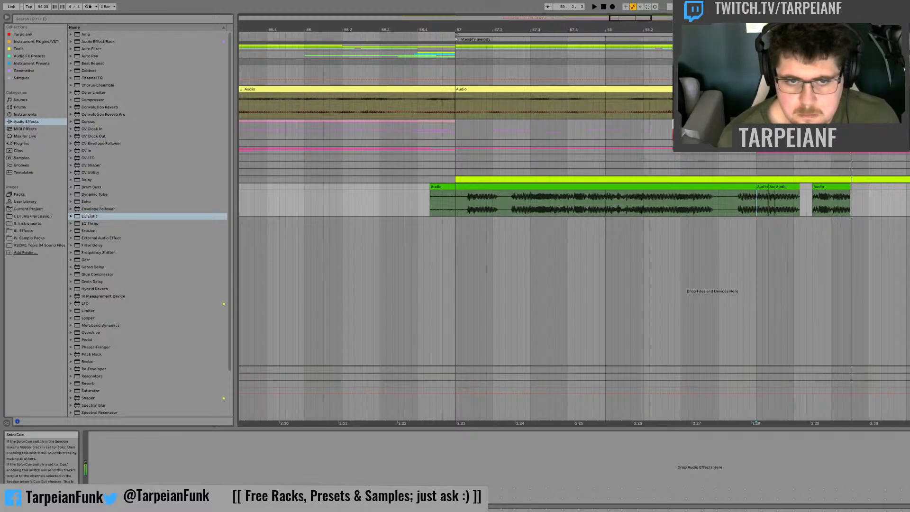
Step: Copy a one-beat slice of the recording from 58.2 to 59.3.3 and audition the chops from 59.2.3
{"action": "left_click", "coordinate": [568, 203]}
{"action": "key", "text": "space"}
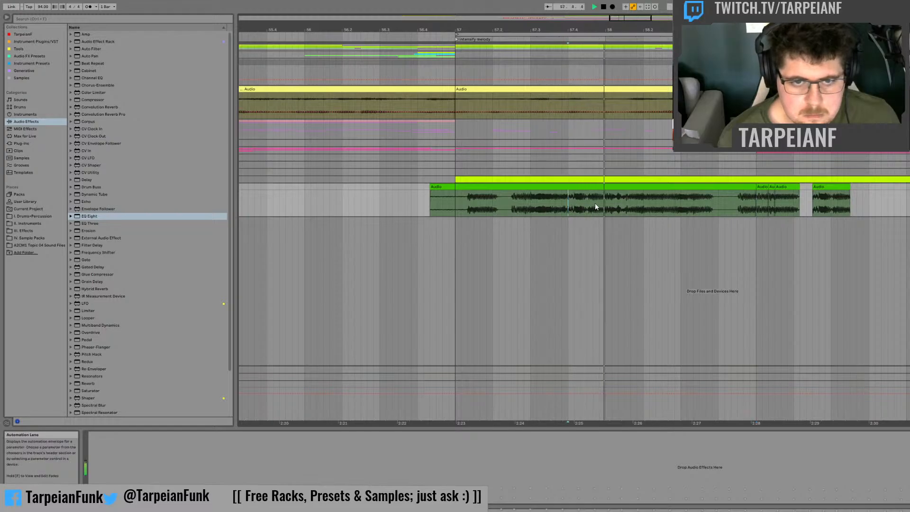
{"action": "left_click", "coordinate": [644, 204]}
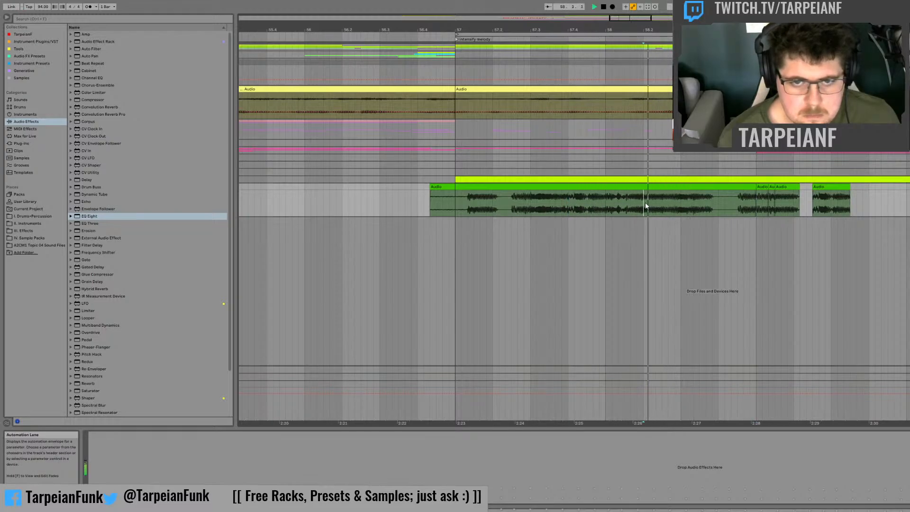
{"action": "key", "text": "space"}
{"action": "left_click_drag", "start_coordinate": [644, 200], "coordinate": [867, 199]}
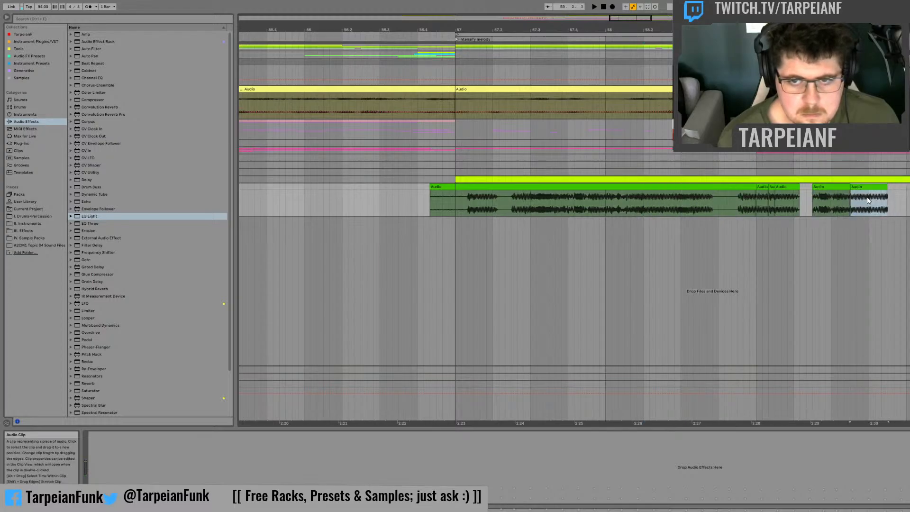
{"action": "left_click", "coordinate": [820, 200]}
{"action": "key", "text": "space"}
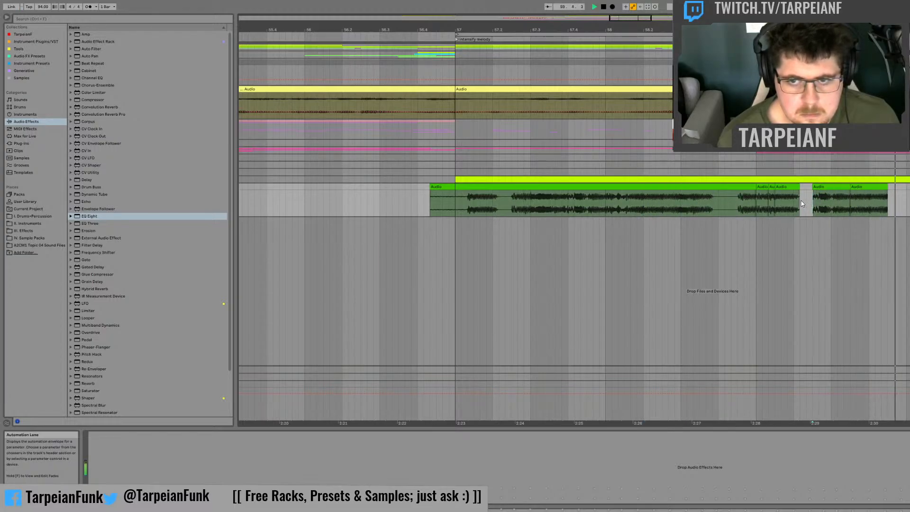
{"action": "key", "text": "space"}
{"action": "key", "text": "space"}
{"action": "key", "text": "space"}
{"action": "key", "text": "space"}
Step: Extend the last slice to the end of bar 59 and loop the chopped bar 59
{"action": "left_click_drag", "start_coordinate": [887, 187], "coordinate": [904, 188]}
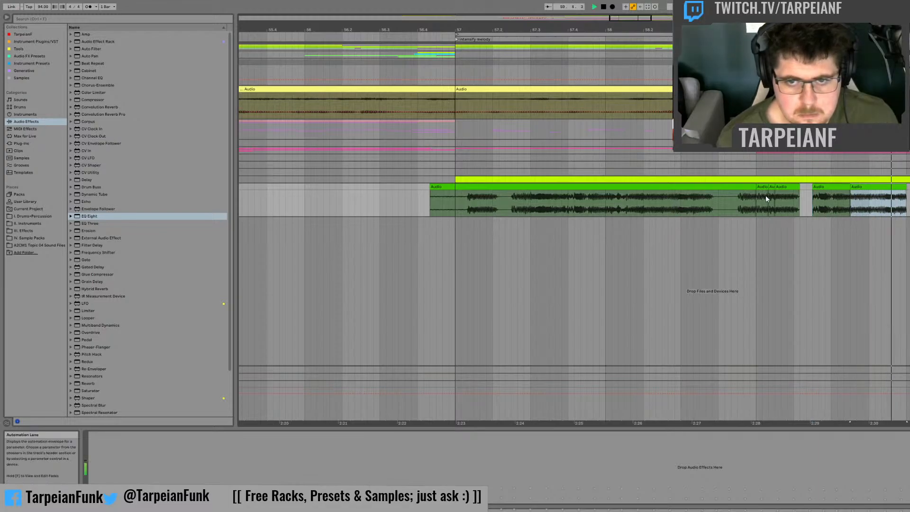
{"action": "left_click_drag", "start_coordinate": [753, 199], "coordinate": [907, 191]}
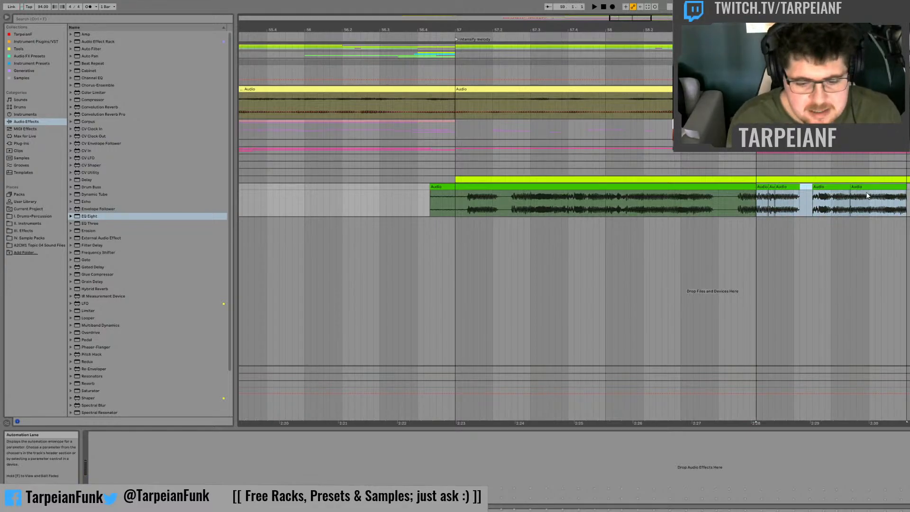
{"action": "key", "text": "space"}
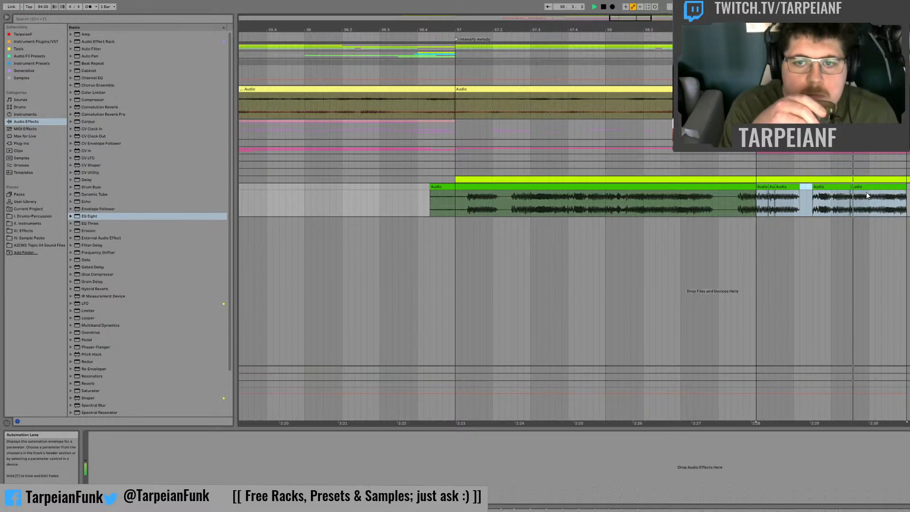
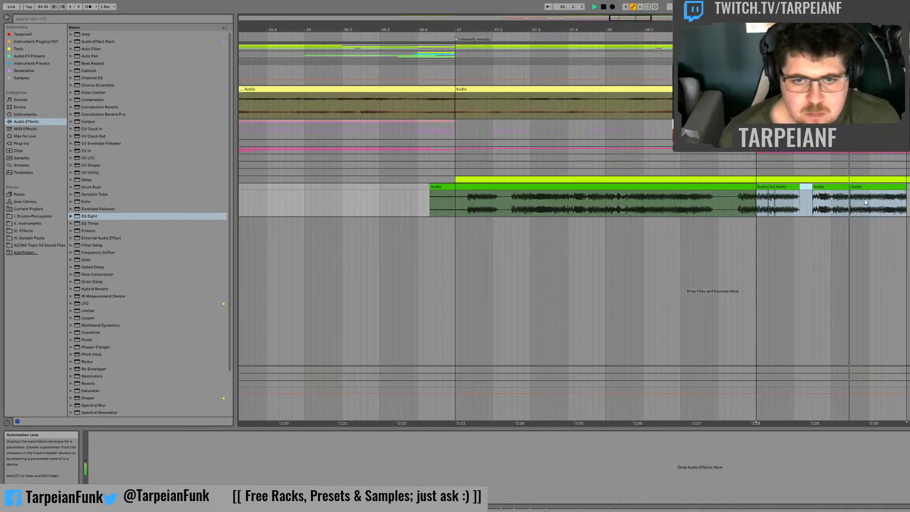
Step: Audition the recording from bar 58, copy a two-beat slice starting there to bar 60, and play it back
{"action": "left_click", "coordinate": [605, 203]}
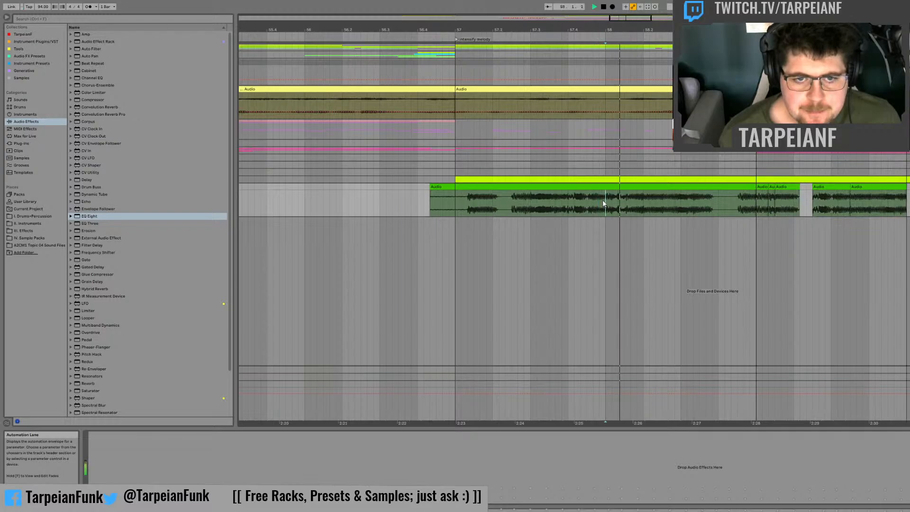
{"action": "key", "text": "space"}
{"action": "left_click_drag", "start_coordinate": [602, 203], "coordinate": [909, 188]}
{"action": "key", "text": "space"}
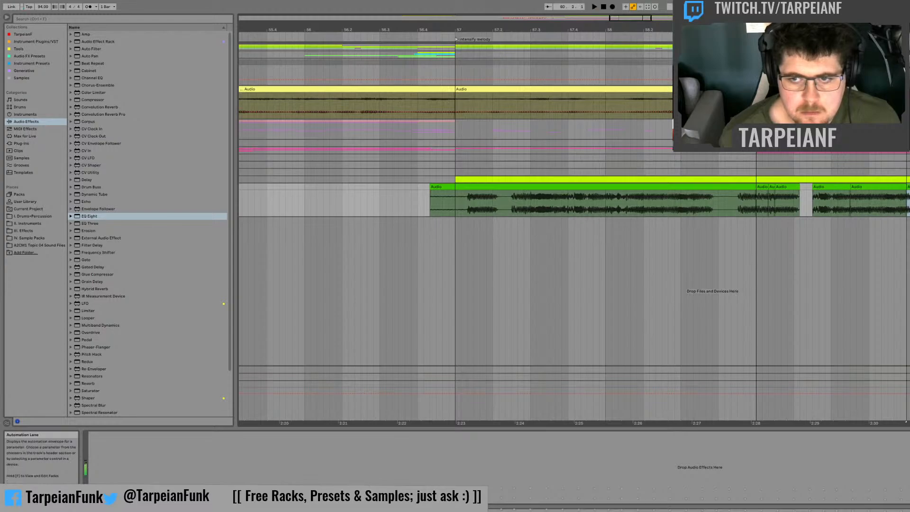
Step: Audition the recording from 58.3, copy a half-beat slice starting at 58.4.3 to 60.3.3, and play back the chops in bar 60
{"action": "left_click", "coordinate": [681, 201]}
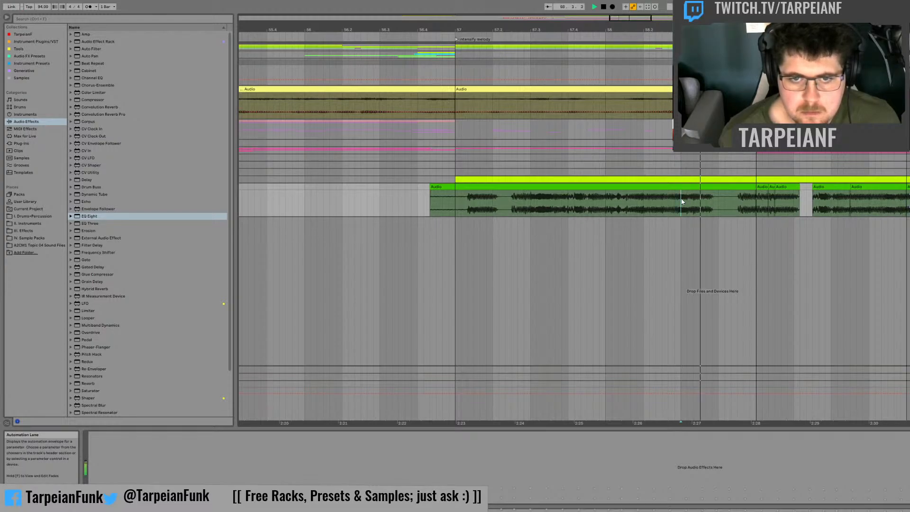
{"action": "left_click", "coordinate": [681, 201]}
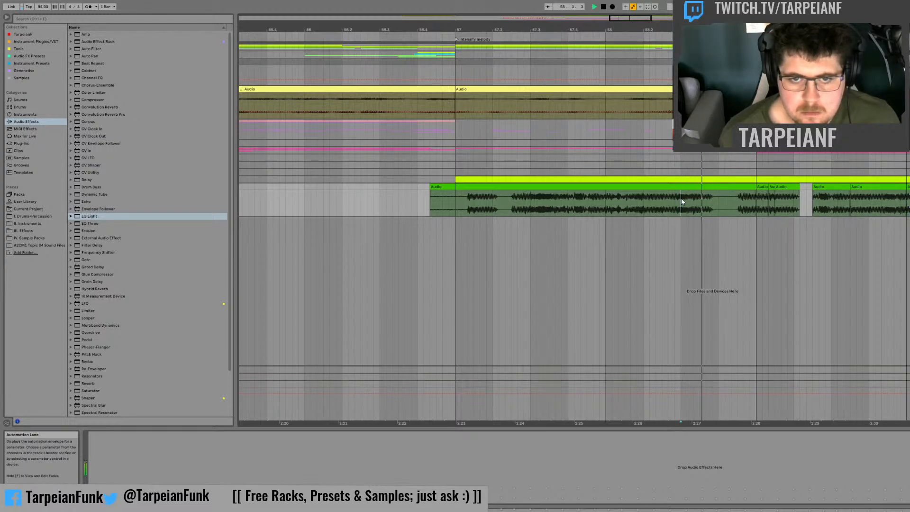
{"action": "left_click", "coordinate": [738, 199]}
{"action": "left_click_drag", "start_coordinate": [738, 197], "coordinate": [909, 188]}
{"action": "key", "text": "space"}
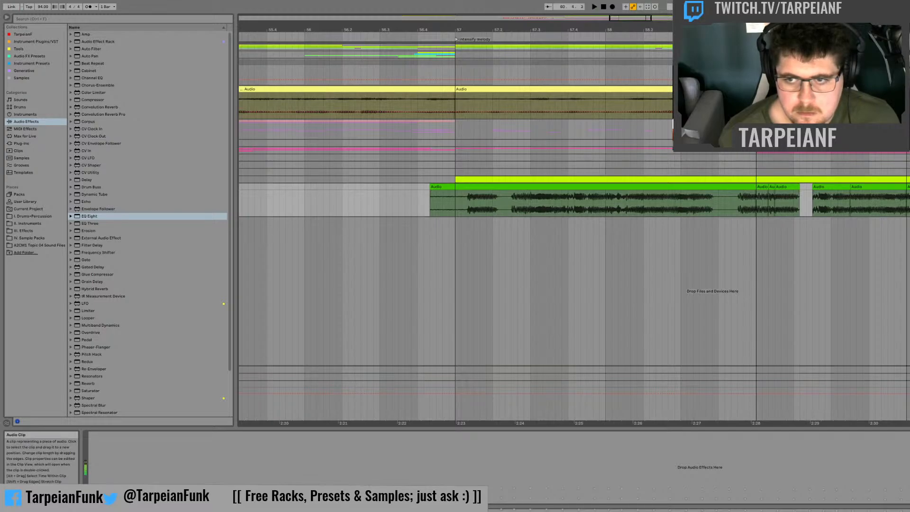
{"action": "key", "text": "space"}
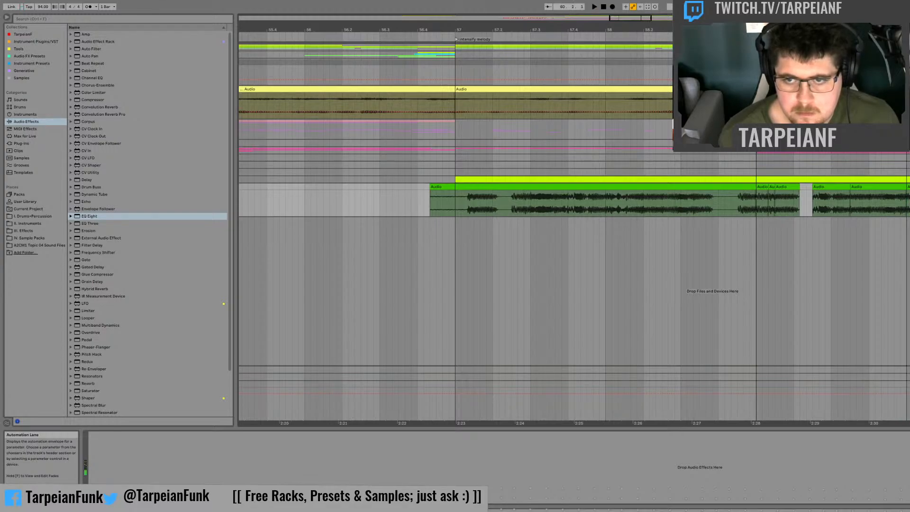
{"action": "key", "text": "space"}
{"action": "key", "text": "space"}
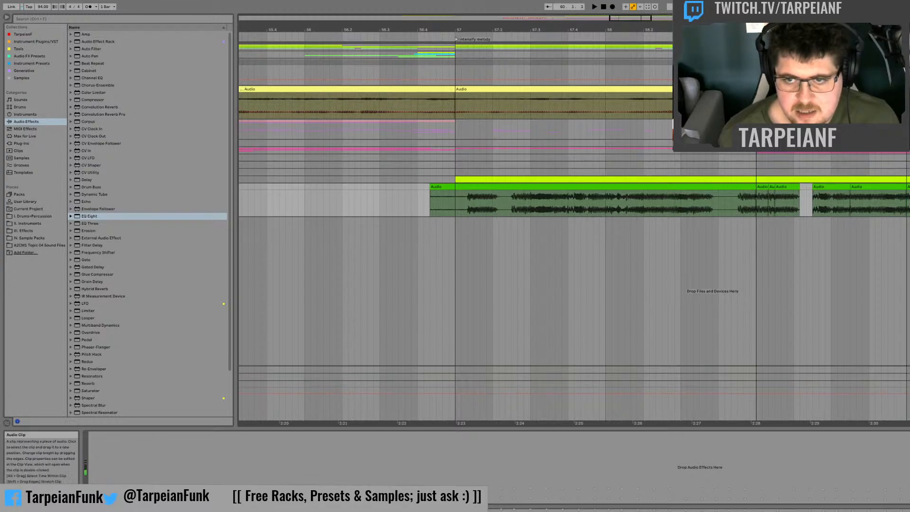
{"action": "key", "text": "space"}
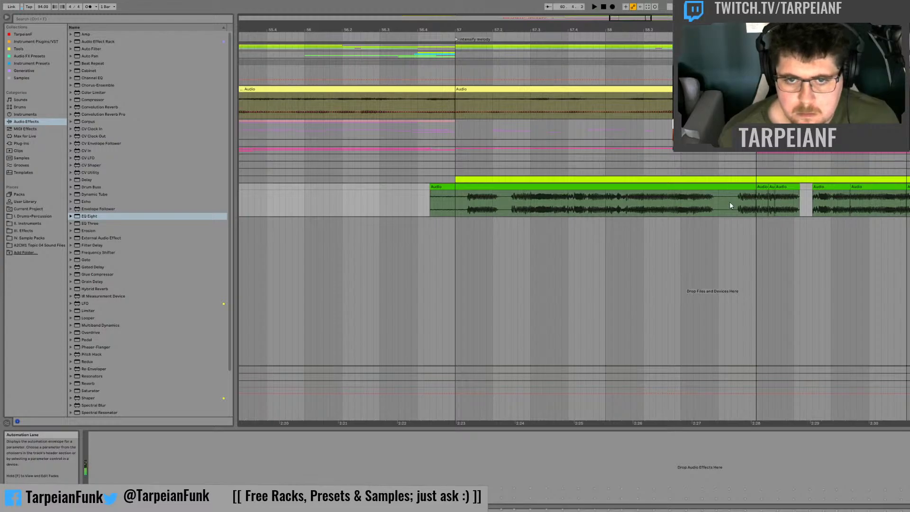
Step: Audition several points of the recording, copy a slice starting at 57.1.3 to the last beat of bar 60, and play it back
{"action": "left_click", "coordinate": [687, 204]}
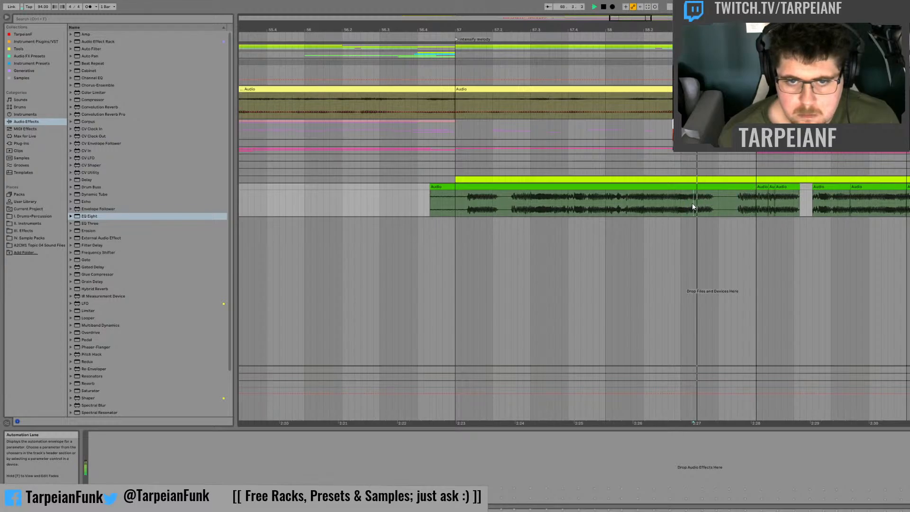
{"action": "left_click", "coordinate": [662, 204]}
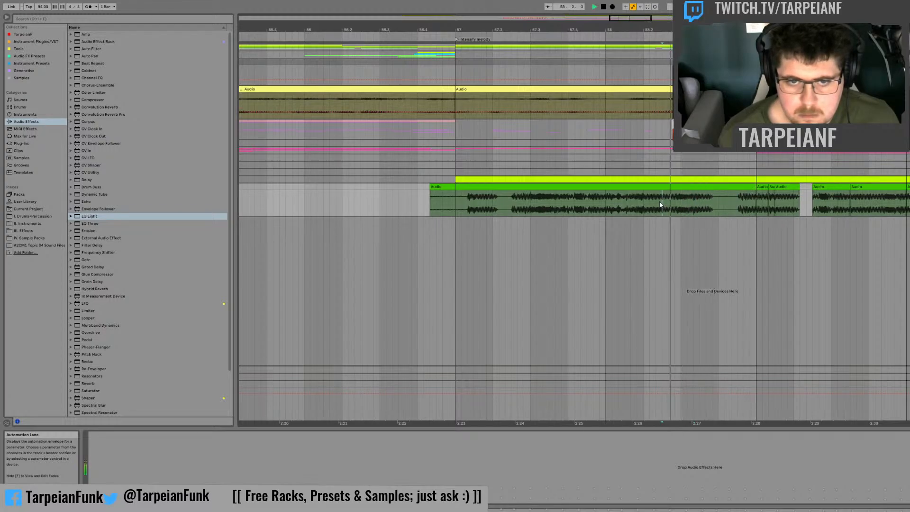
{"action": "left_click", "coordinate": [643, 199]}
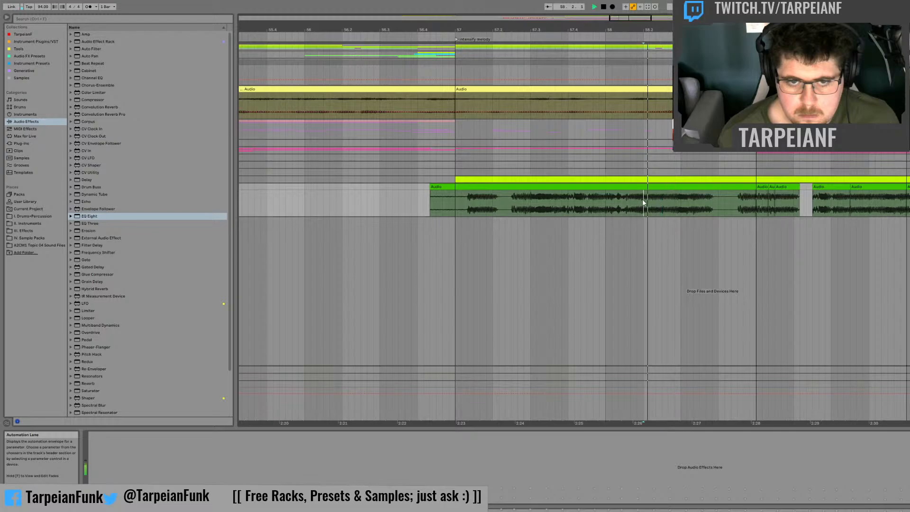
{"action": "left_click", "coordinate": [510, 203]}
{"action": "left_click", "coordinate": [477, 202]}
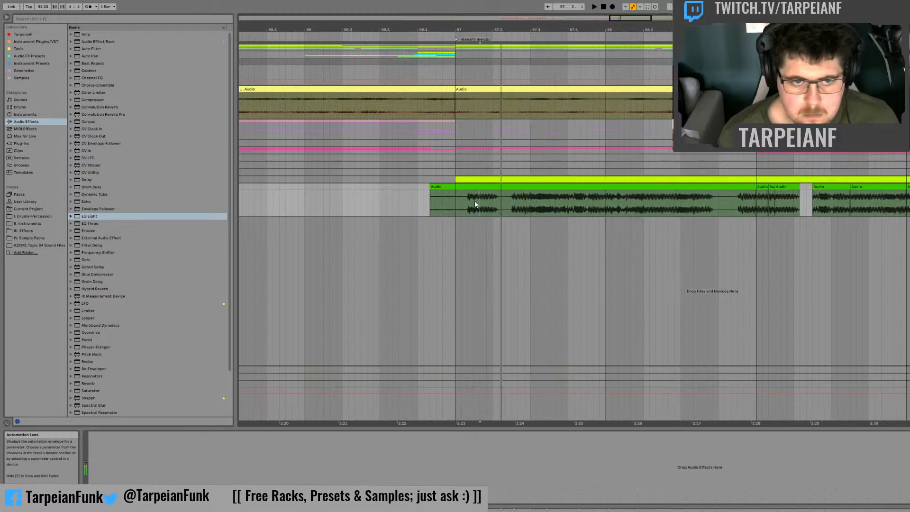
{"action": "left_click", "coordinate": [473, 200]}
{"action": "key", "text": "space"}
{"action": "key", "text": "space"}
{"action": "key", "text": "space"}
{"action": "left_click_drag", "start_coordinate": [473, 200], "coordinate": [908, 187]}
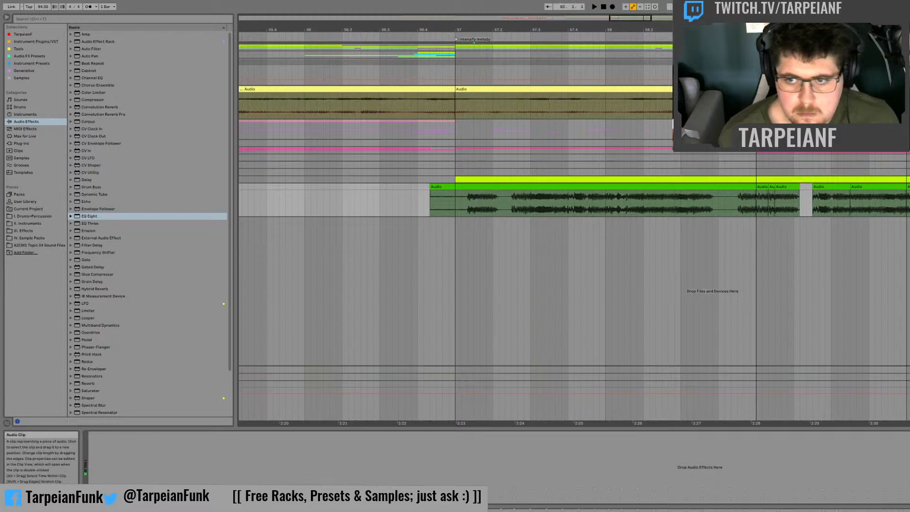
Step: Extend the loop from bar 59 over the new chops in bar 60 and play the phrase back
{"action": "key", "text": "space"}
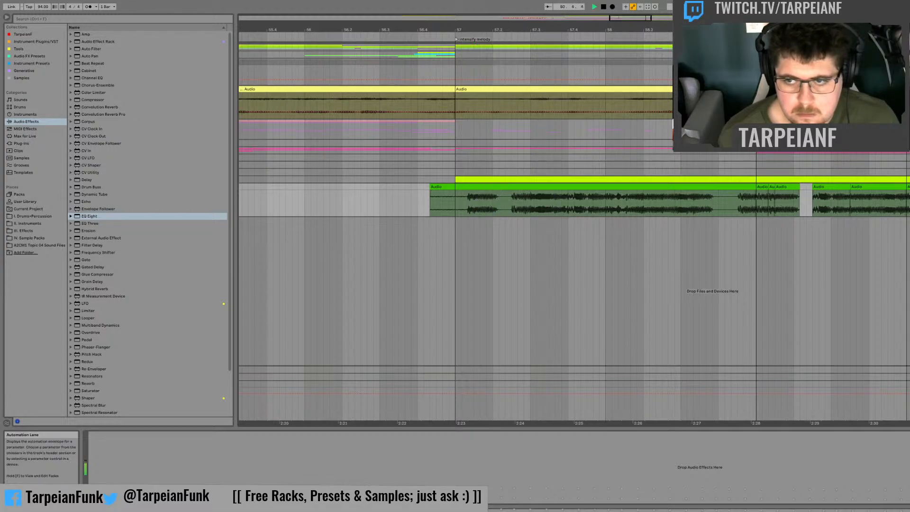
{"action": "left_click", "coordinate": [757, 204]}
{"action": "key", "text": "space"}
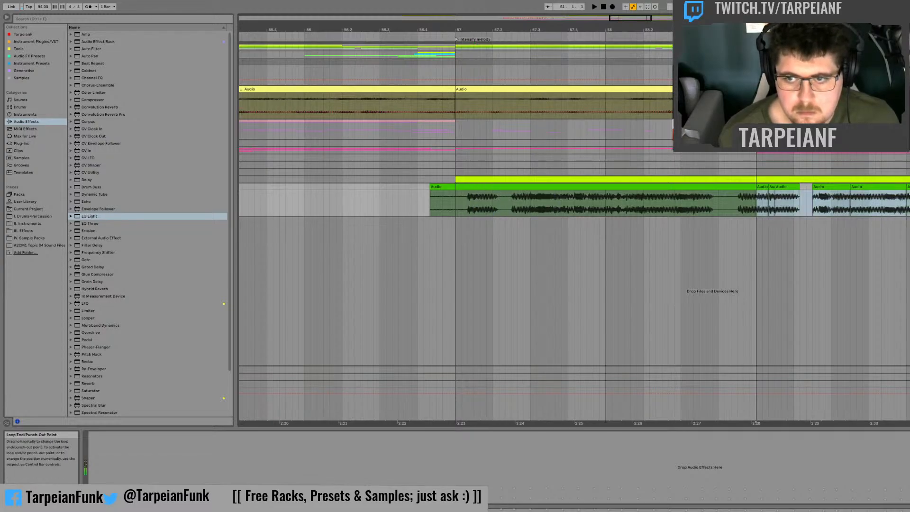
{"action": "left_click", "coordinate": [756, 207]}
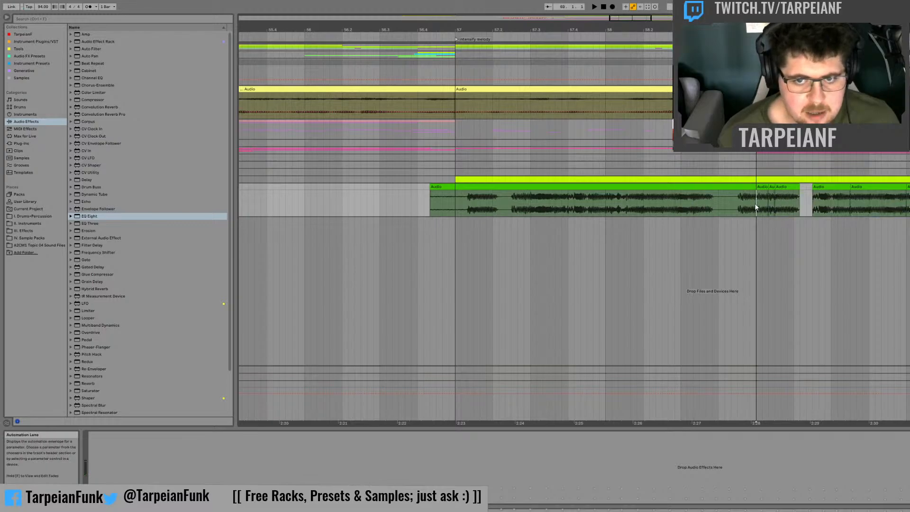
{"action": "key", "text": "space"}
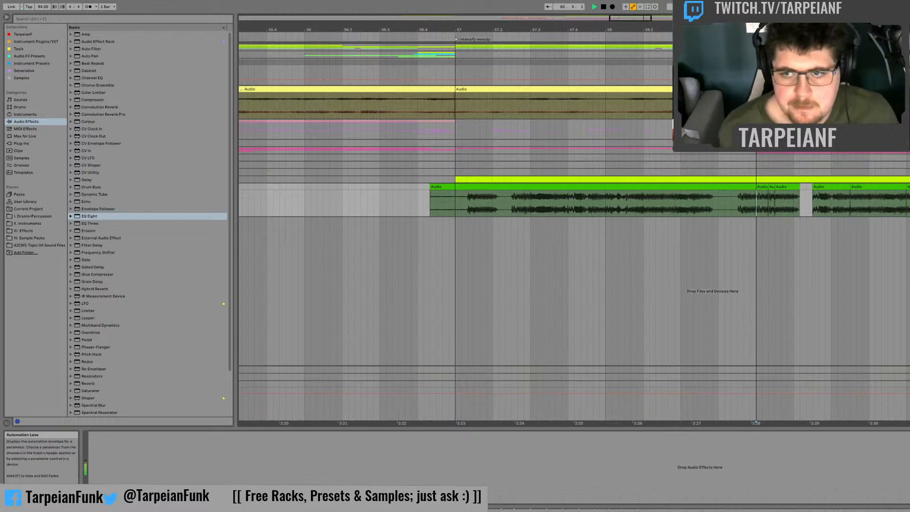
{"action": "key", "text": "space"}
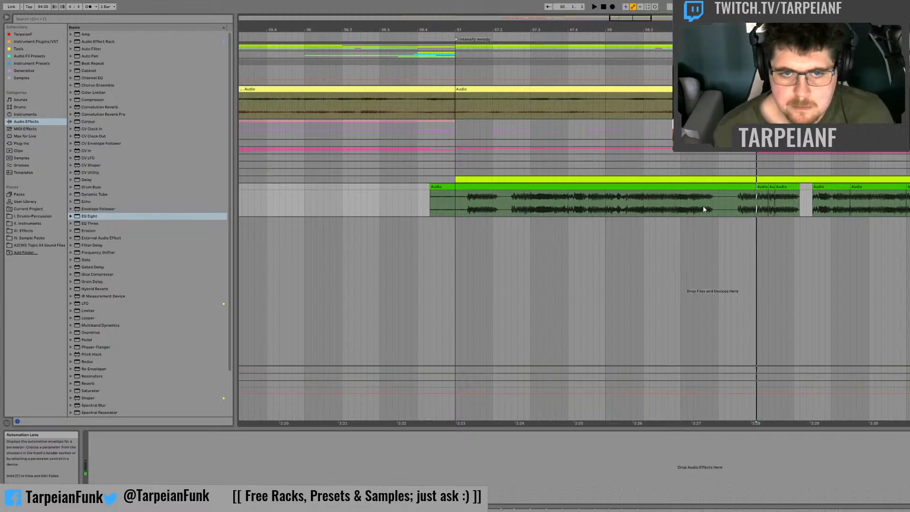
Step: Audition the first beat of the recording's bar 57 from several start points to find the next slice
{"action": "left_click", "coordinate": [510, 206]}
{"action": "key", "text": "space"}
{"action": "key", "text": "space"}
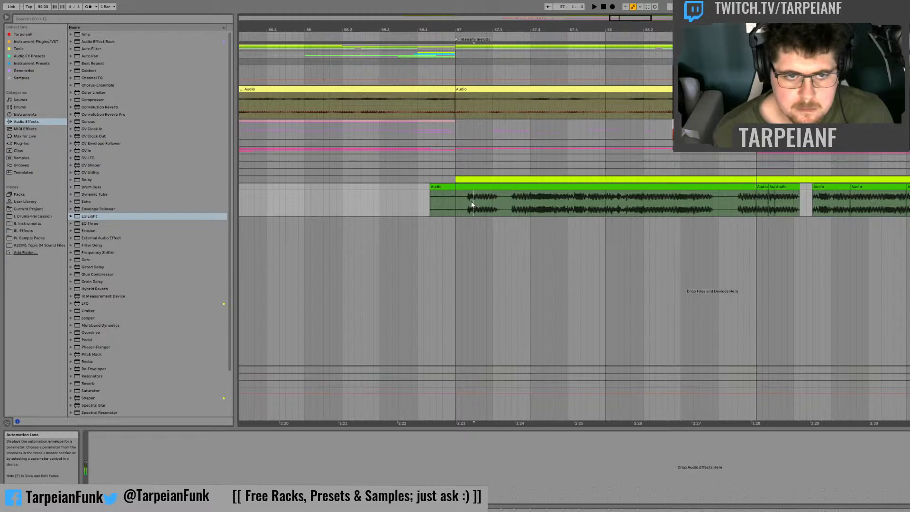
{"action": "left_click", "coordinate": [471, 204]}
{"action": "key", "text": "space"}
{"action": "left_click", "coordinate": [467, 204]}
{"action": "key", "text": "space"}
{"action": "key", "text": "space"}
{"action": "left_click", "coordinate": [462, 204]}
{"action": "key", "text": "space"}
{"action": "key", "text": "space"}
{"action": "left_click", "coordinate": [454, 206]}
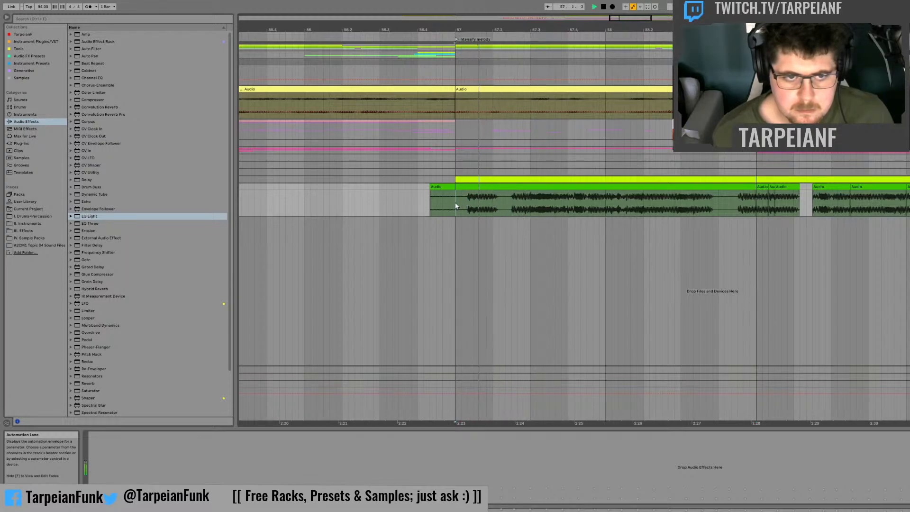
{"action": "key", "text": "space"}
{"action": "key", "text": "space"}
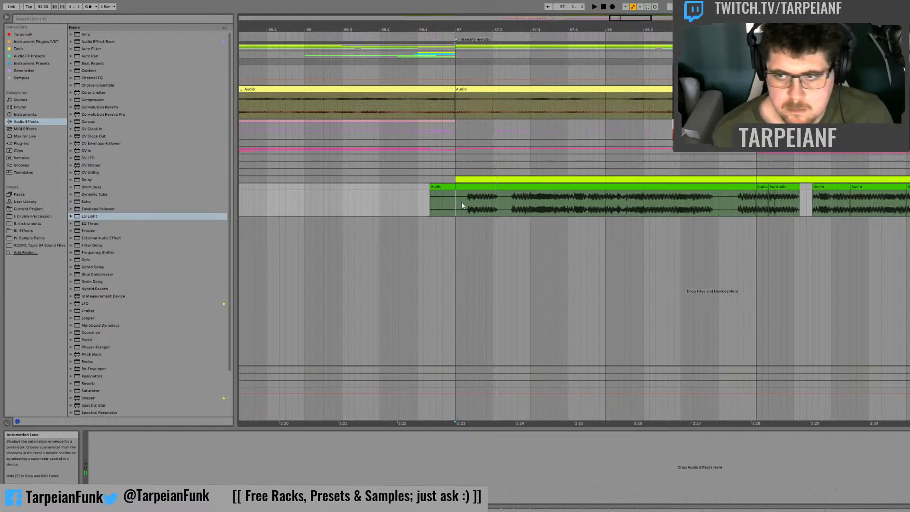
Step: Copy the slice from just after the start of bar 57 up to 57.2 into the first beat of bar 61
{"action": "key", "text": "space"}
{"action": "left_click_drag", "start_coordinate": [462, 203], "coordinate": [491, 190]}
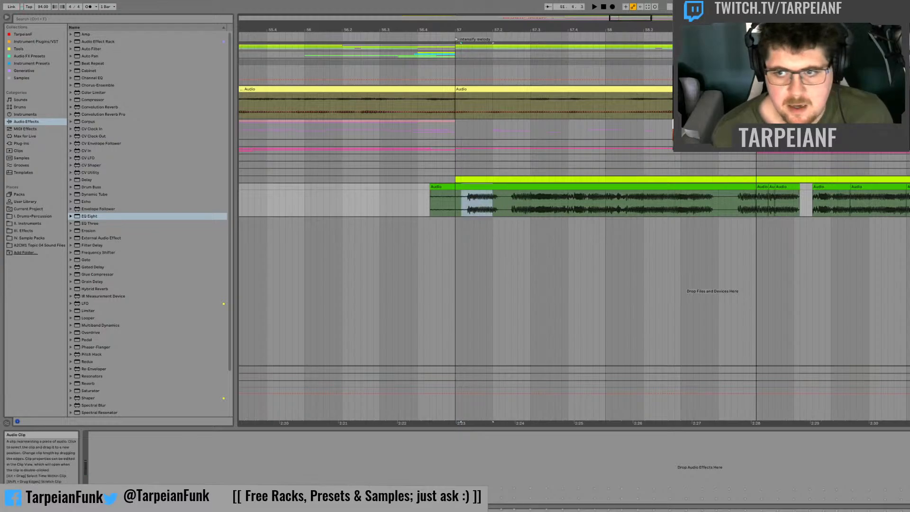
{"action": "left_click", "coordinate": [462, 204]}
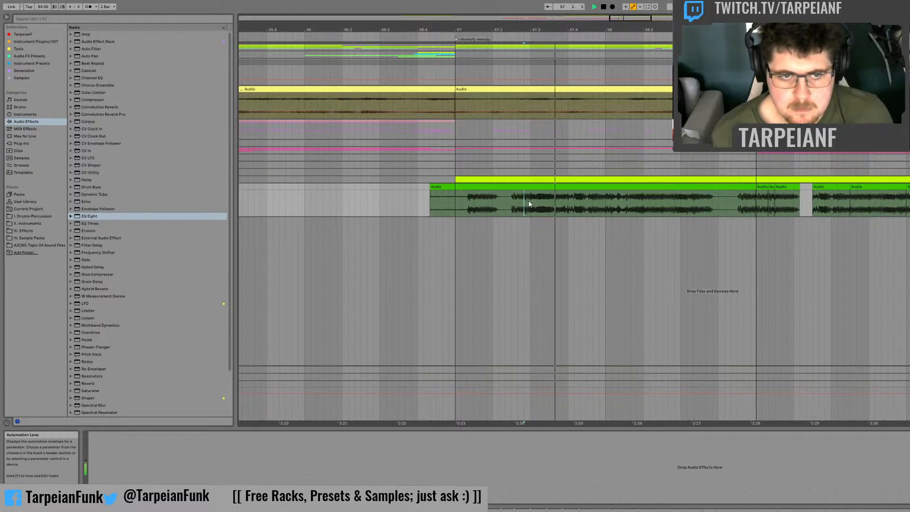
Step: Audition the recording around 57.3.3 and copy the half-beat slice from there to 57.4 over to 61.2
{"action": "key", "text": "space"}
{"action": "key", "text": "space"}
{"action": "key", "text": "space"}
{"action": "left_click", "coordinate": [549, 199]}
{"action": "key", "text": "space"}
{"action": "key", "text": "space"}
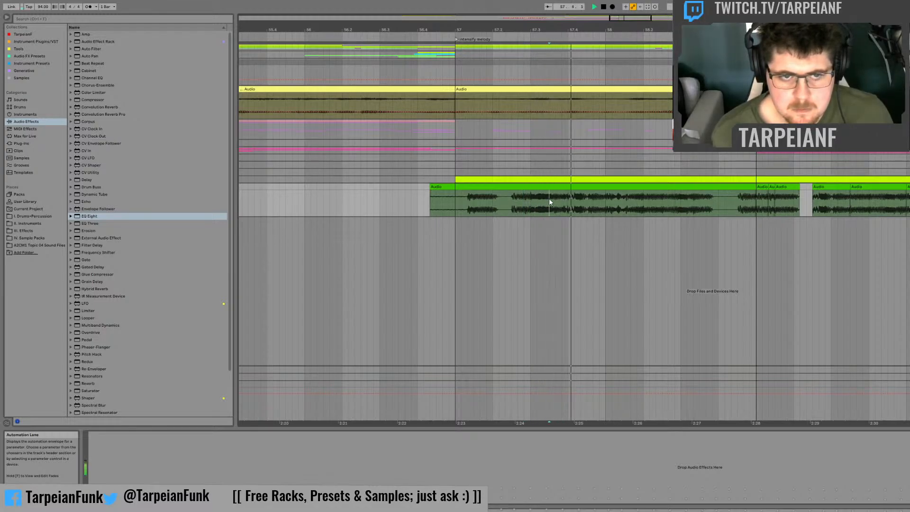
{"action": "left_click_drag", "start_coordinate": [549, 199], "coordinate": [567, 189]}
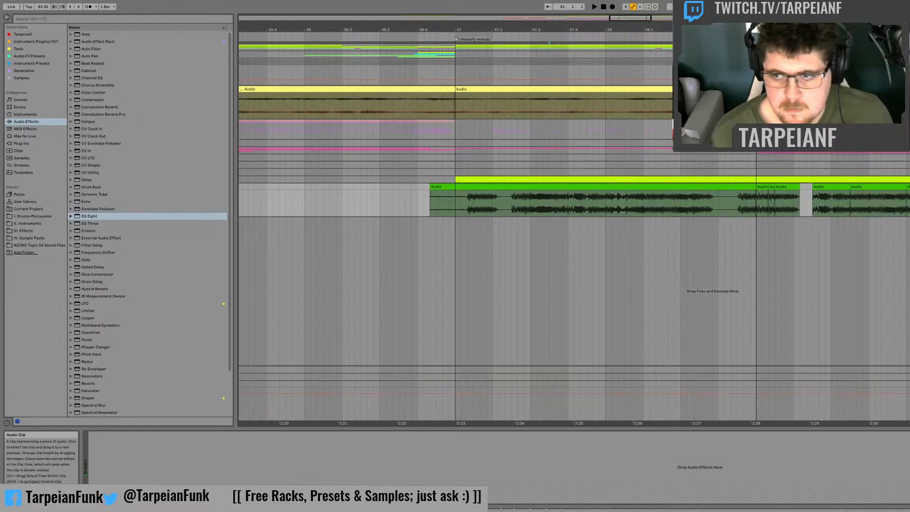
{"action": "left_click", "coordinate": [549, 202]}
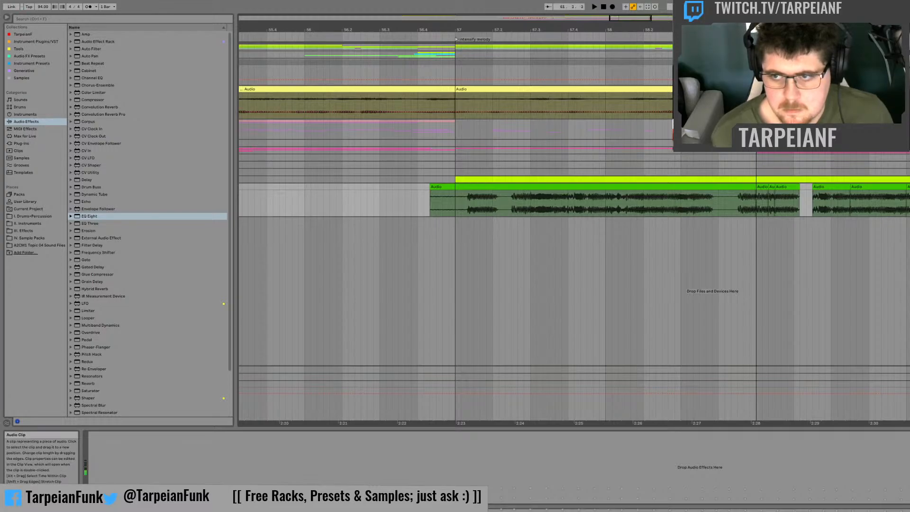
Step: Compare other start points in bar 57 and copy the slice beginning at 57.1.3 to 61.2.3
{"action": "left_click", "coordinate": [587, 206]}
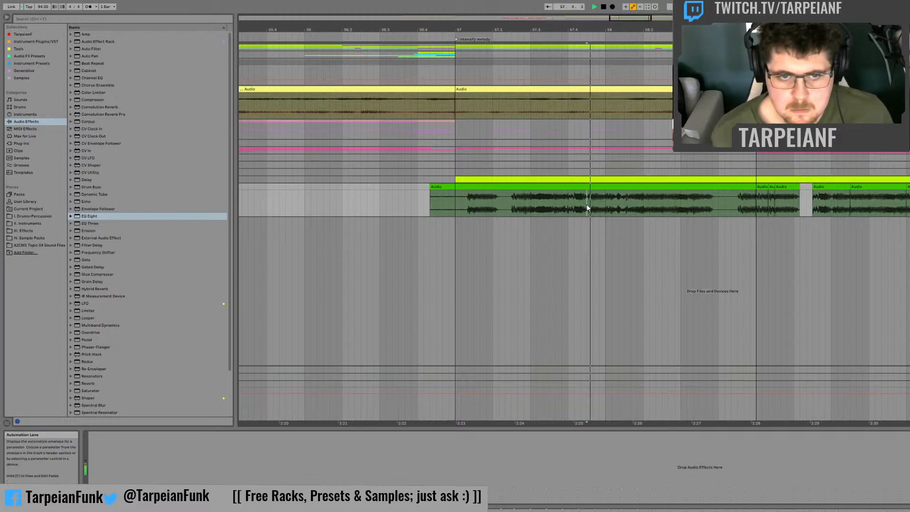
{"action": "left_click", "coordinate": [516, 204]}
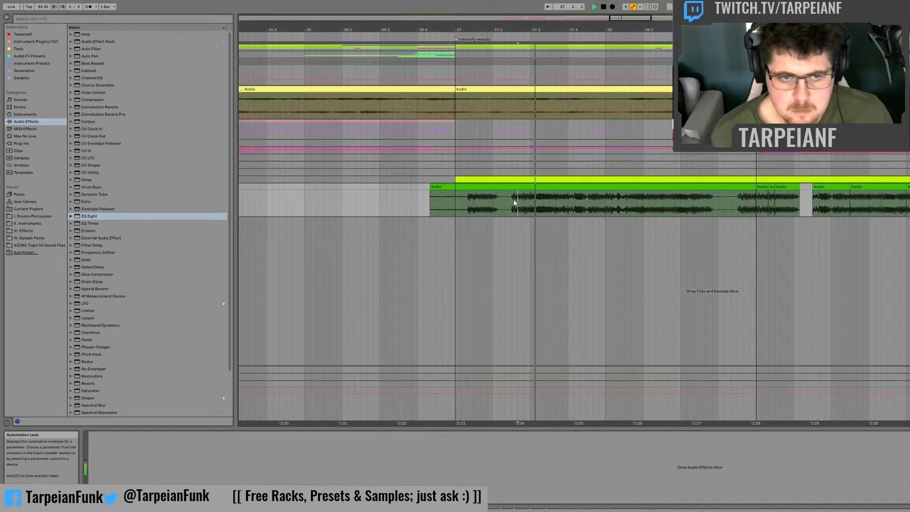
{"action": "left_click", "coordinate": [475, 200]}
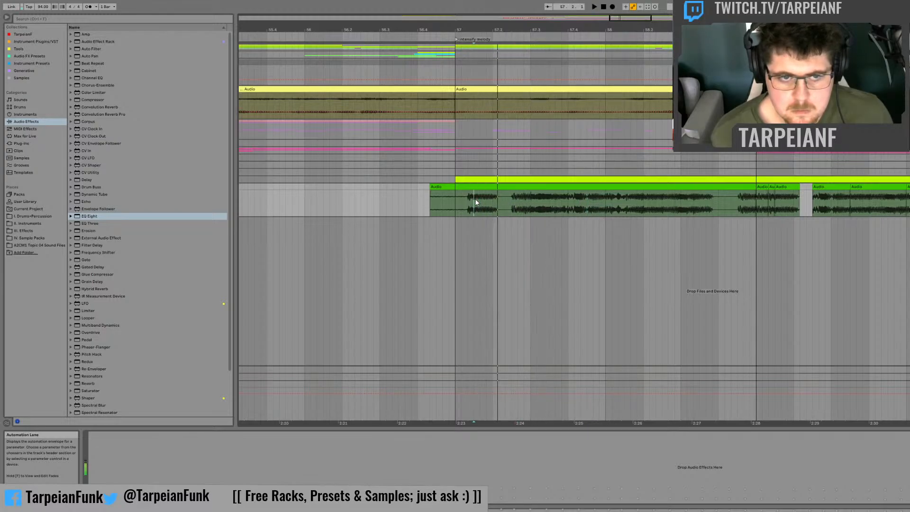
{"action": "left_click_drag", "start_coordinate": [474, 198], "coordinate": [505, 187]}
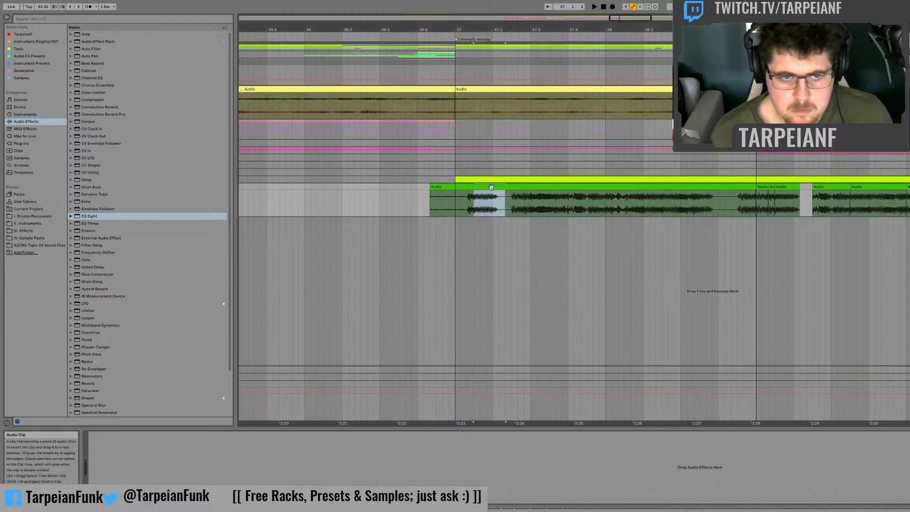
{"action": "left_click", "coordinate": [475, 201]}
Step: Reuse the short opening of the slice at 59.2.3 at the end of the phrase around 61.3.3 and play back bar 61
{"action": "key", "text": "space"}
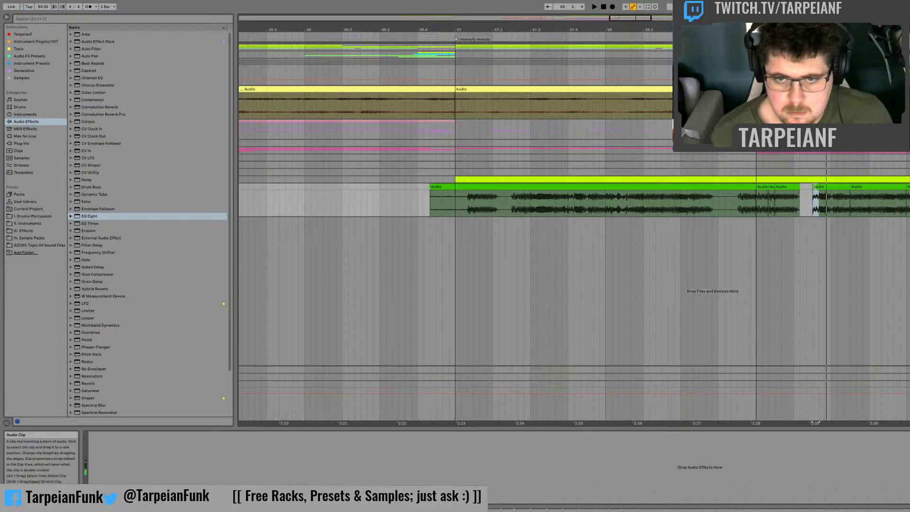
{"action": "key", "text": "Home"}
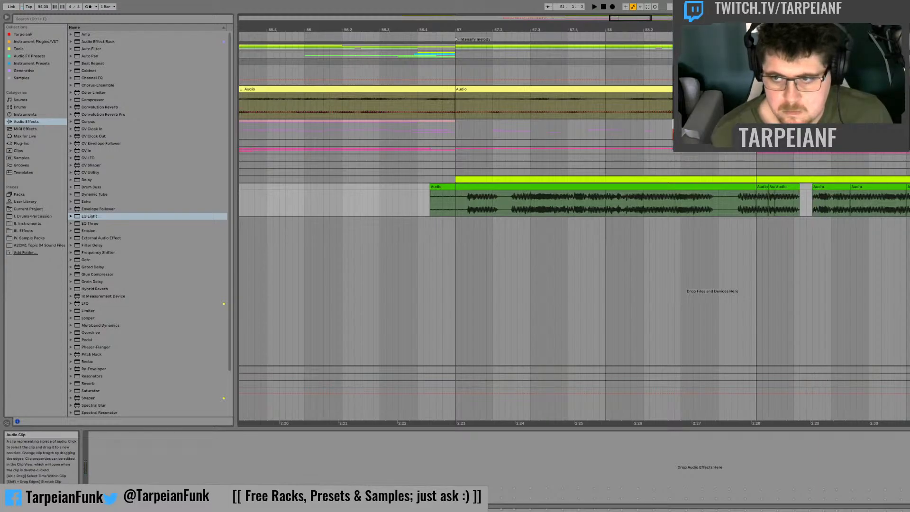
{"action": "key", "text": "space"}
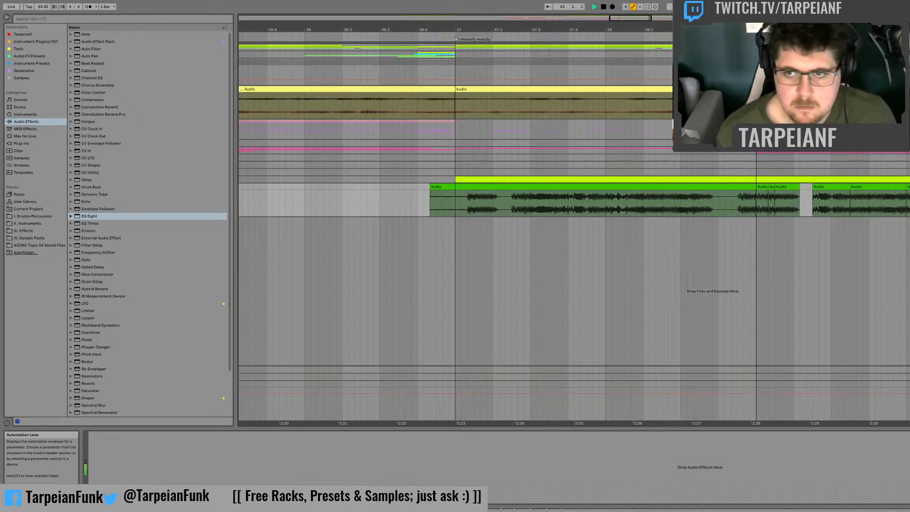
Step: Audition bar 58 of the recording and copy the one-beat slice from 58.2 to 58.3 over to 61.4
{"action": "left_click_drag", "start_coordinate": [635, 18], "coordinate": [650, 19]}
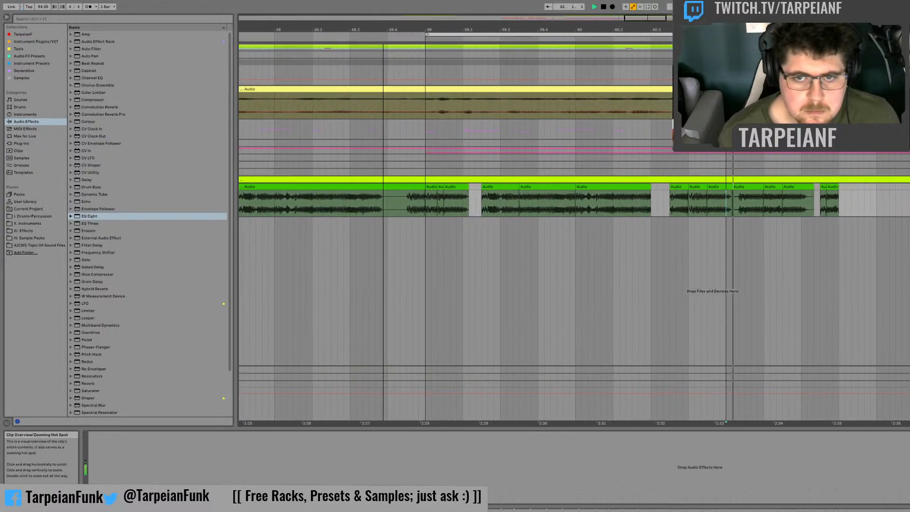
{"action": "key", "text": "space"}
{"action": "left_click", "coordinate": [314, 201]}
{"action": "key", "text": "space"}
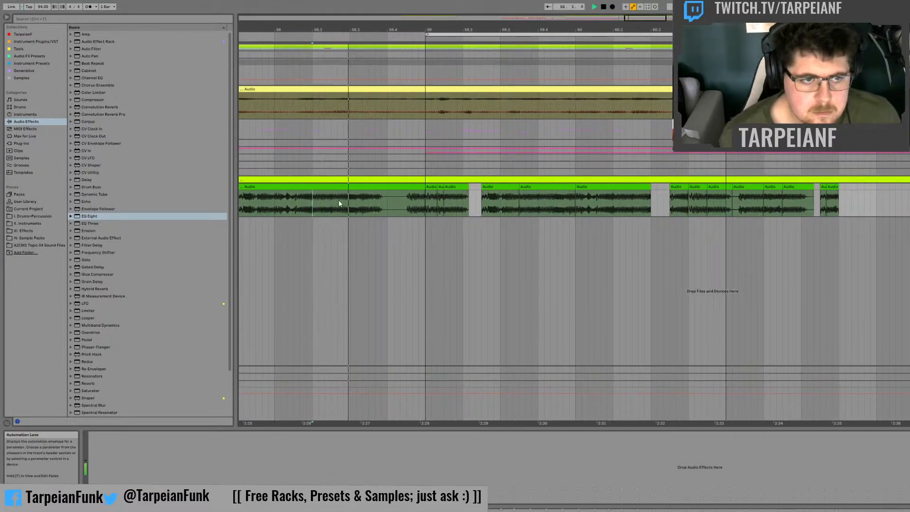
{"action": "key", "text": "space"}
{"action": "key", "text": "space"}
{"action": "key", "text": "space"}
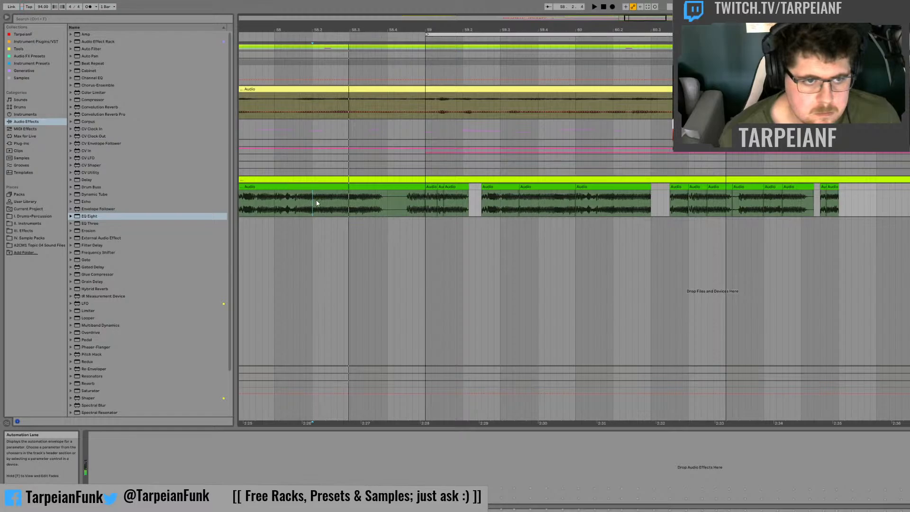
{"action": "left_click_drag", "start_coordinate": [318, 201], "coordinate": [349, 183]}
{"action": "left_click", "coordinate": [345, 203]}
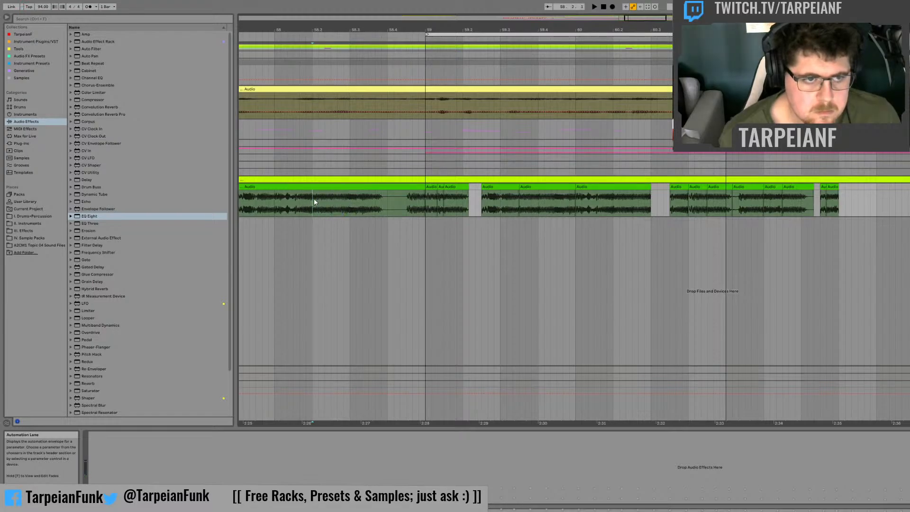
{"action": "left_click_drag", "start_coordinate": [334, 187], "coordinate": [862, 195], "text": "ctrl"}
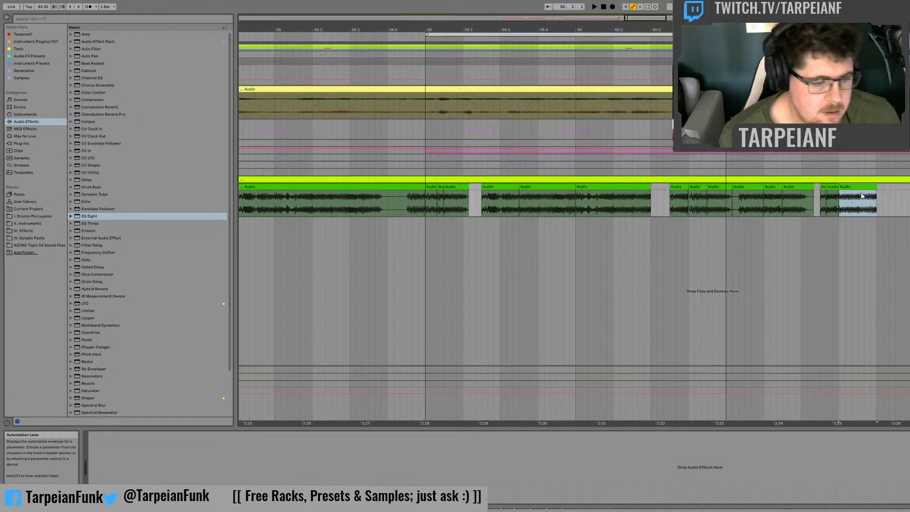
Step: Play back bar 61, audition the slice at bar 60 and copy that two-beat slice to the start of bar 62
{"action": "left_click", "coordinate": [726, 200]}
{"action": "key", "text": "space"}
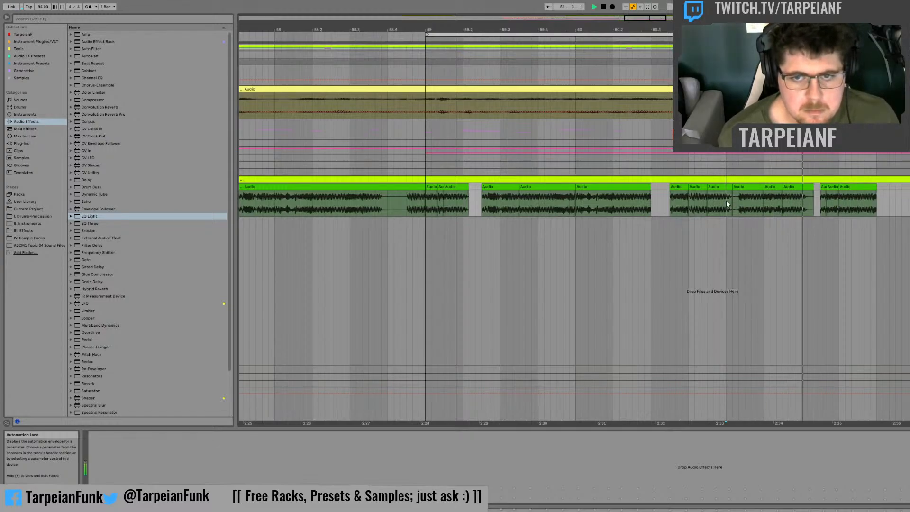
{"action": "key", "text": "space"}
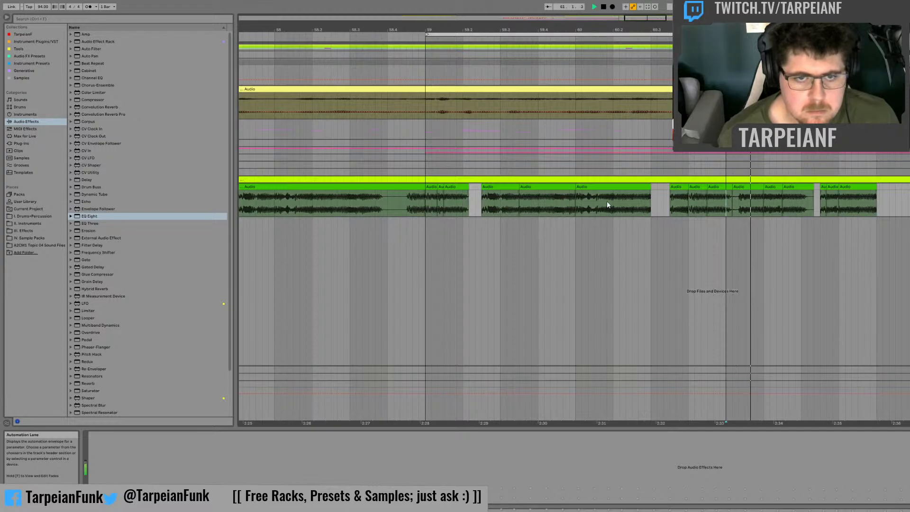
{"action": "left_click", "coordinate": [576, 199]}
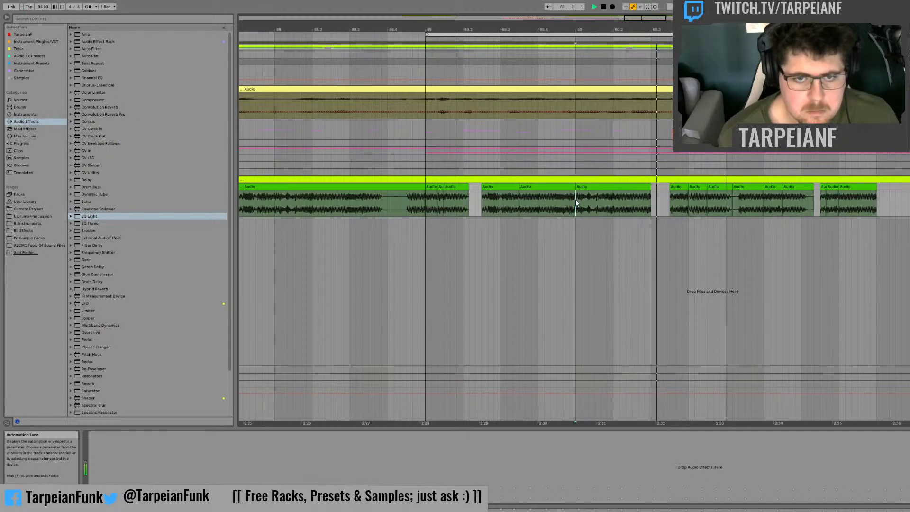
{"action": "left_click", "coordinate": [577, 201]}
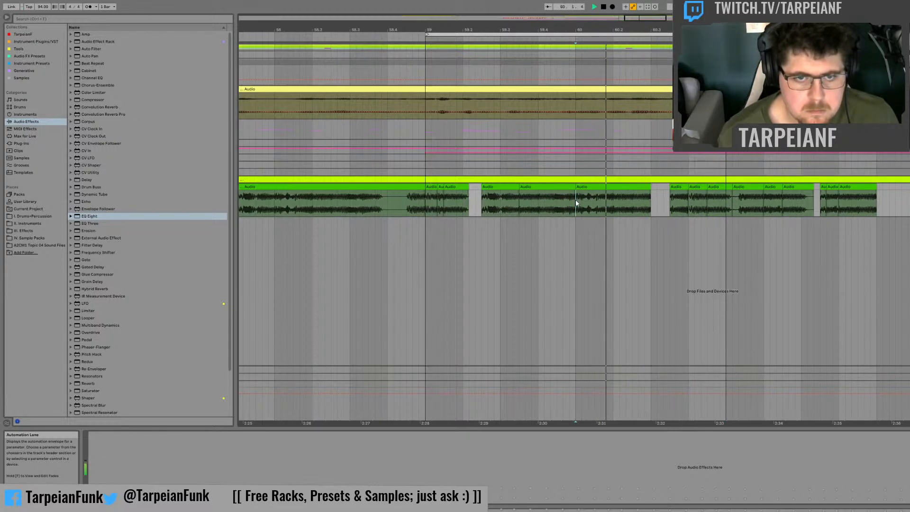
{"action": "key", "text": "space"}
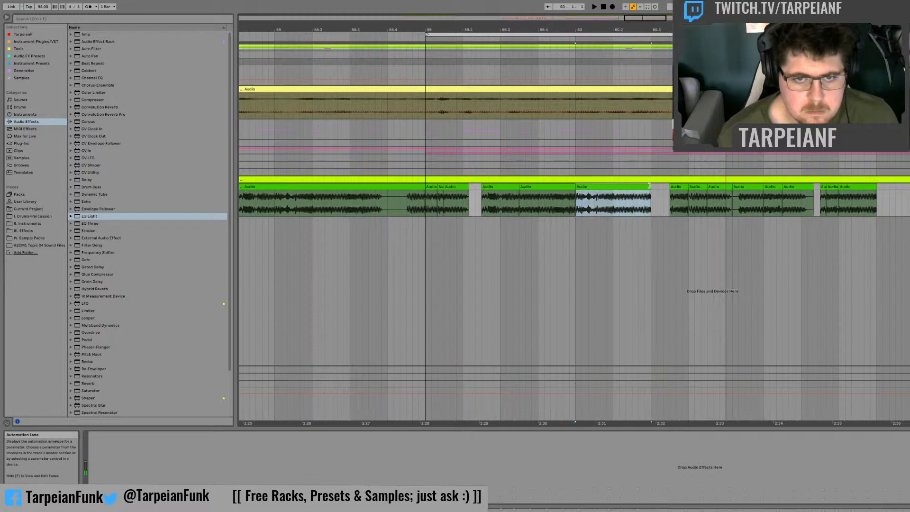
{"action": "left_click_drag", "start_coordinate": [604, 186], "coordinate": [904, 196]}
Step: Audition bar 62, copy a slice starting at 59.4 into that bar and play back the result
{"action": "key", "text": "space"}
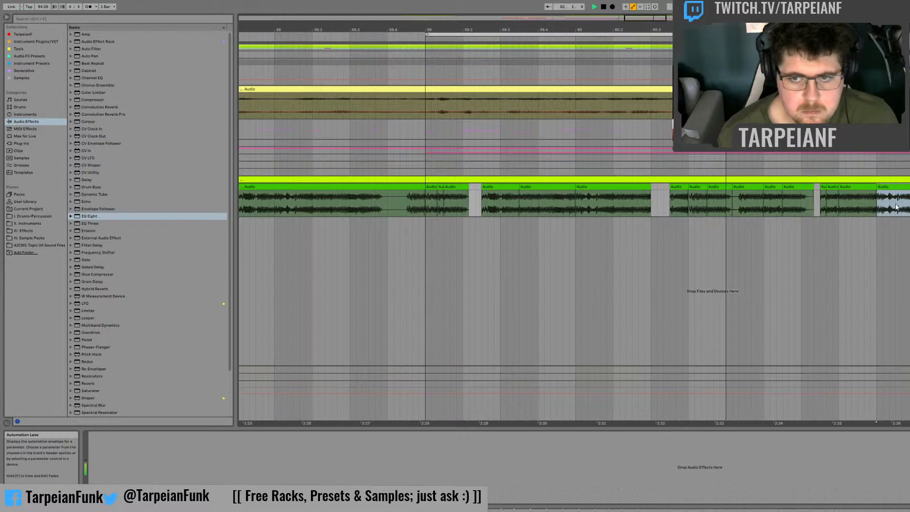
{"action": "left_click", "coordinate": [902, 203]}
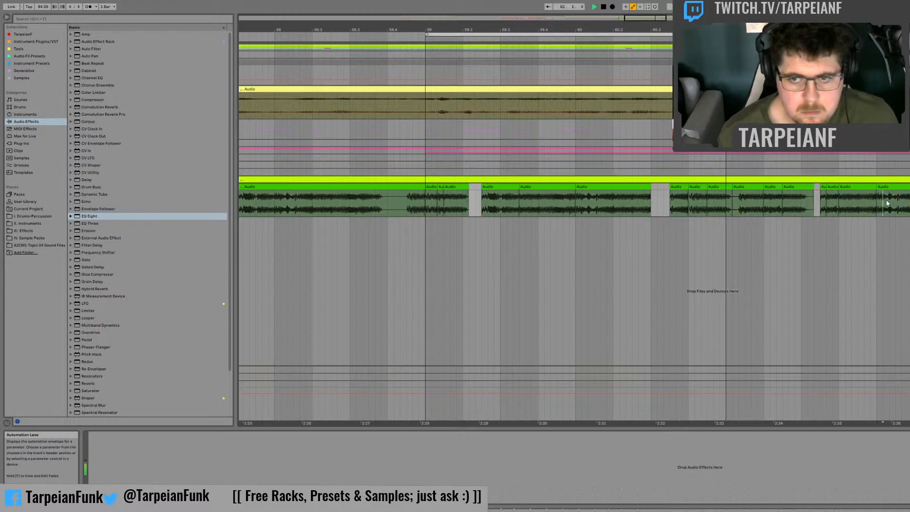
{"action": "left_click", "coordinate": [895, 202]}
{"action": "key", "text": "space"}
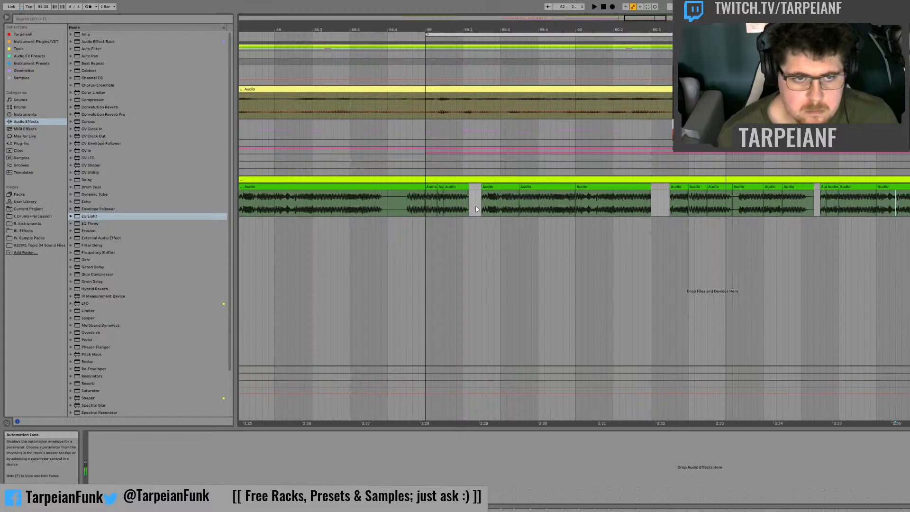
{"action": "left_click", "coordinate": [524, 202]}
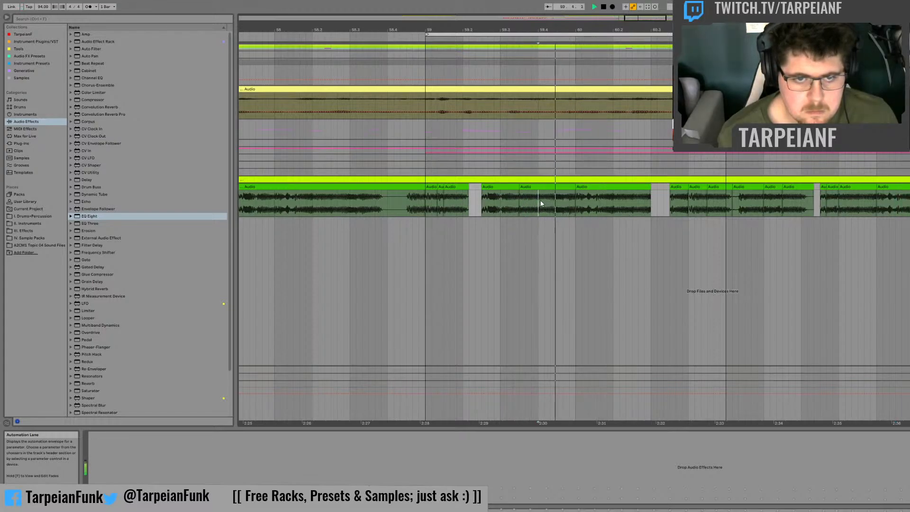
{"action": "left_click_drag", "start_coordinate": [544, 199], "coordinate": [907, 188]}
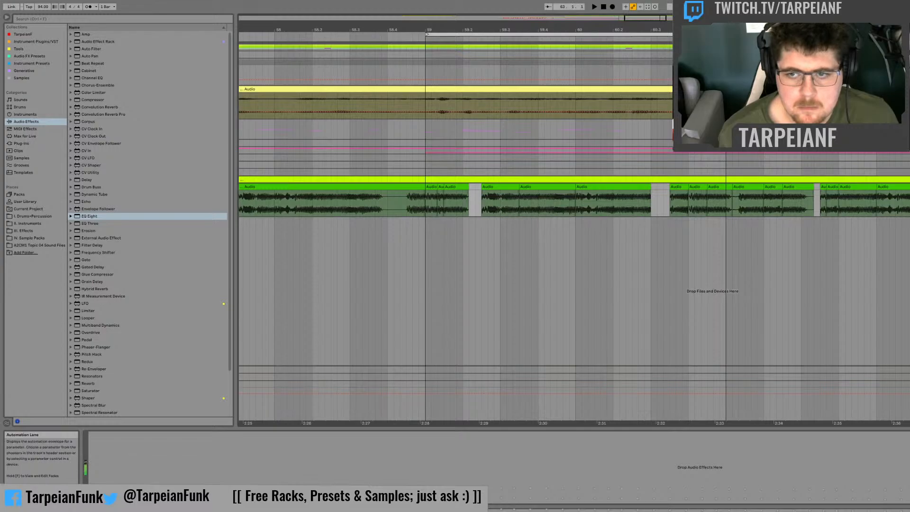
{"action": "key", "text": "space"}
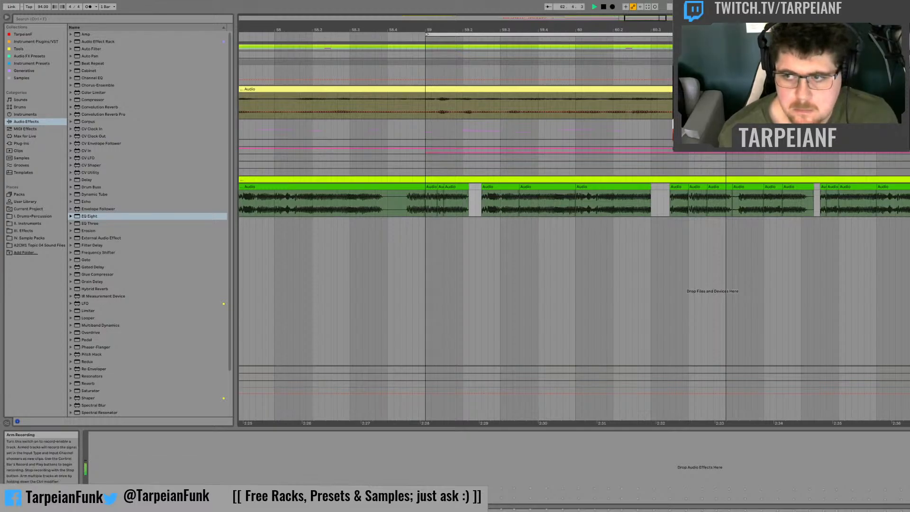
{"action": "key", "text": "space"}
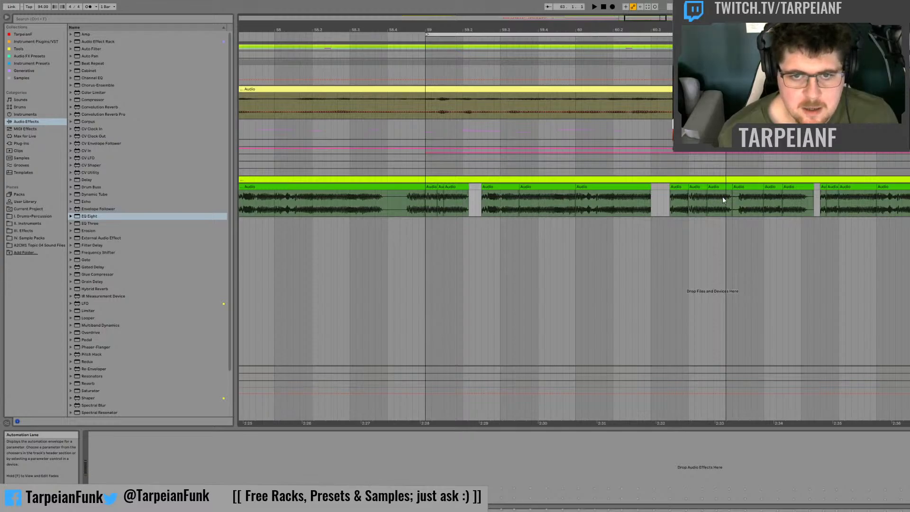
Step: Play back bar 61 and compare it with the recording from the start of bar 58 and from 58.1.3
{"action": "key", "text": "space"}
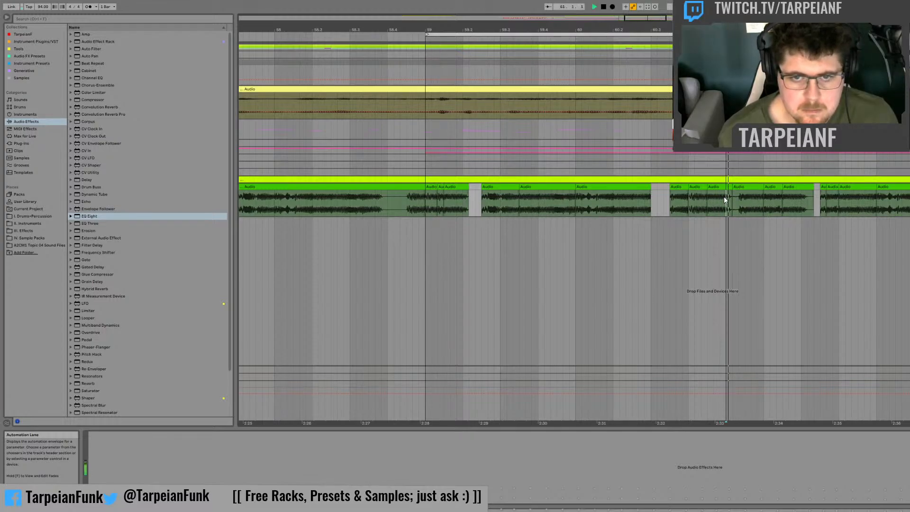
{"action": "key", "text": "space"}
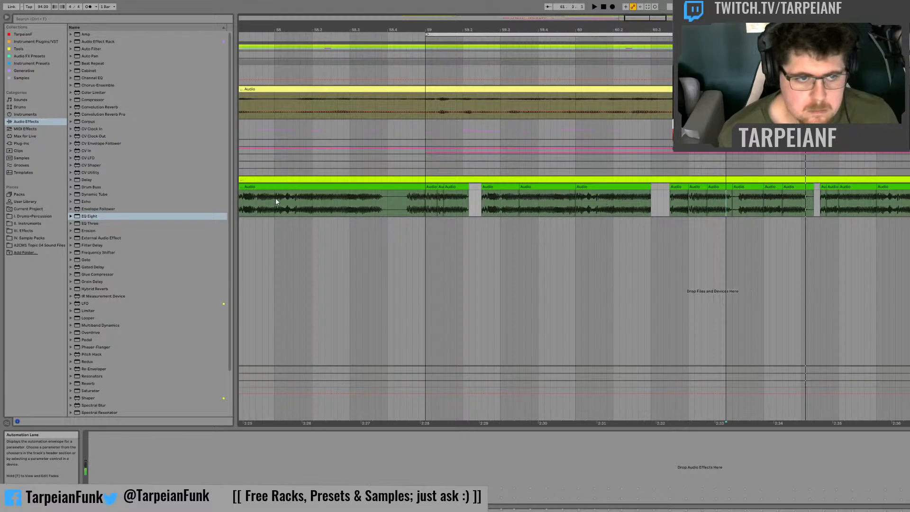
{"action": "key", "text": "space"}
{"action": "key", "text": "space"}
{"action": "key", "text": "space"}
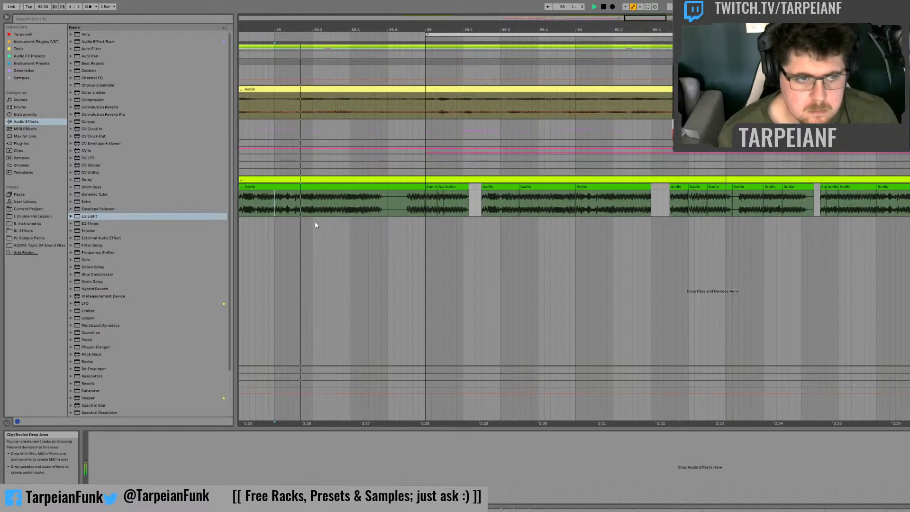
{"action": "key", "text": "space"}
{"action": "key", "text": "space"}
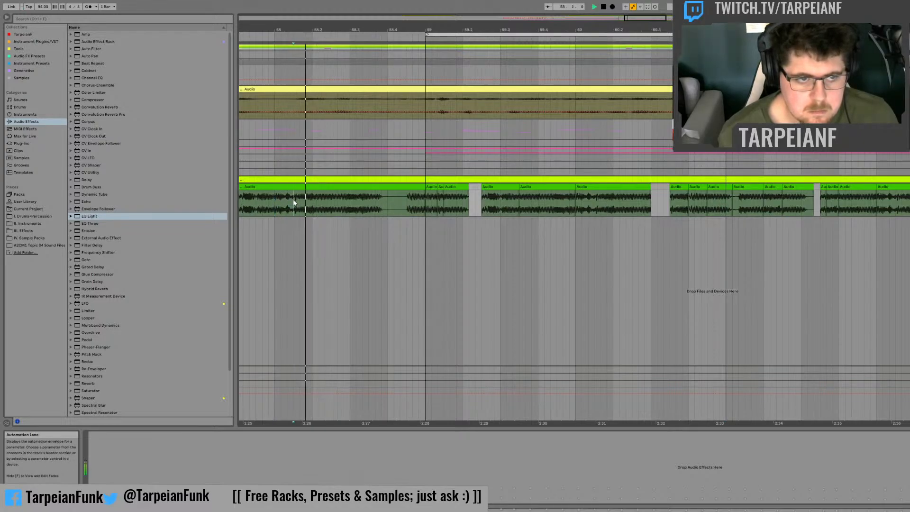
Step: Audition the recording around 57.4 and try to copy the short slice just after 57.4.2 into bar 62
{"action": "left_click", "coordinate": [256, 201]}
{"action": "left_click", "coordinate": [245, 199]}
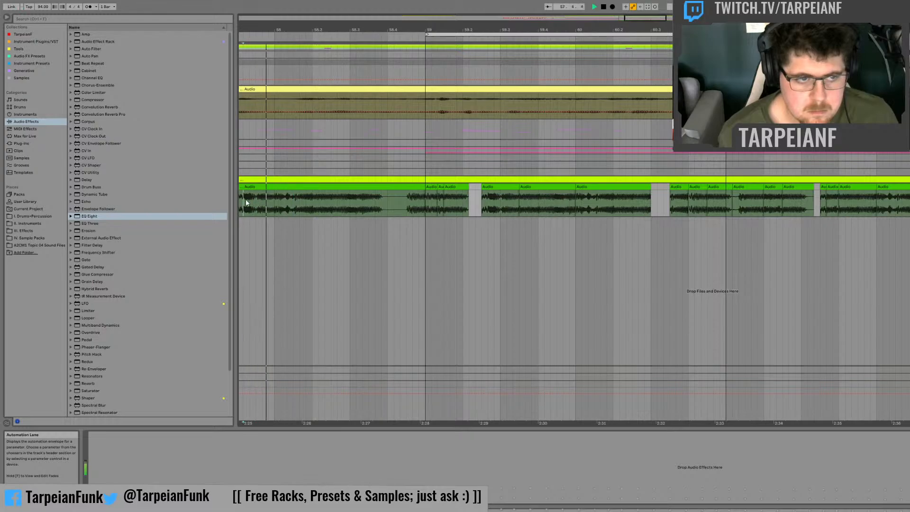
{"action": "left_click", "coordinate": [248, 198]}
{"action": "key", "text": "space"}
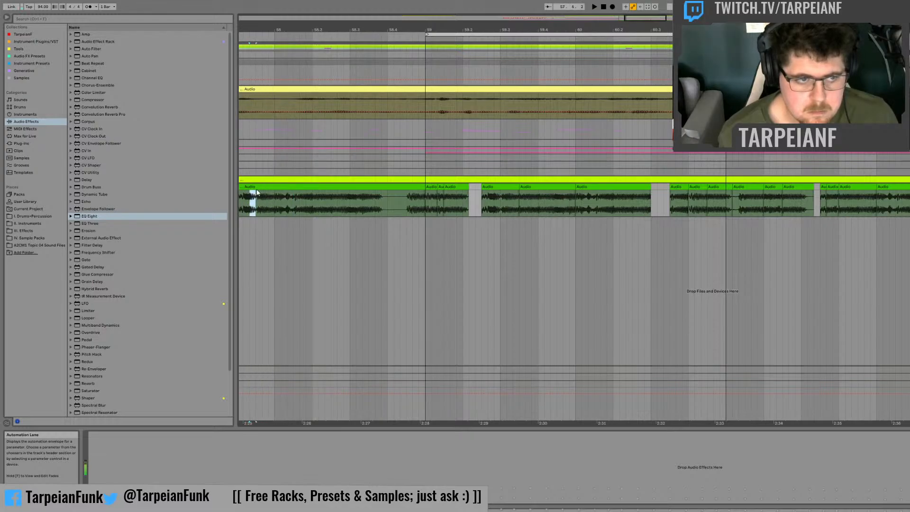
{"action": "left_click_drag", "start_coordinate": [248, 197], "coordinate": [909, 188]}
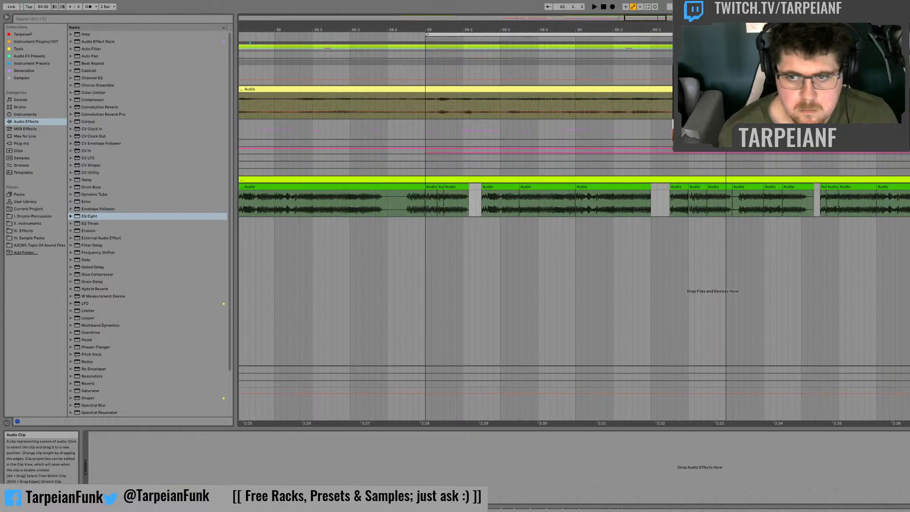
{"action": "key", "text": "ctrl+z"}
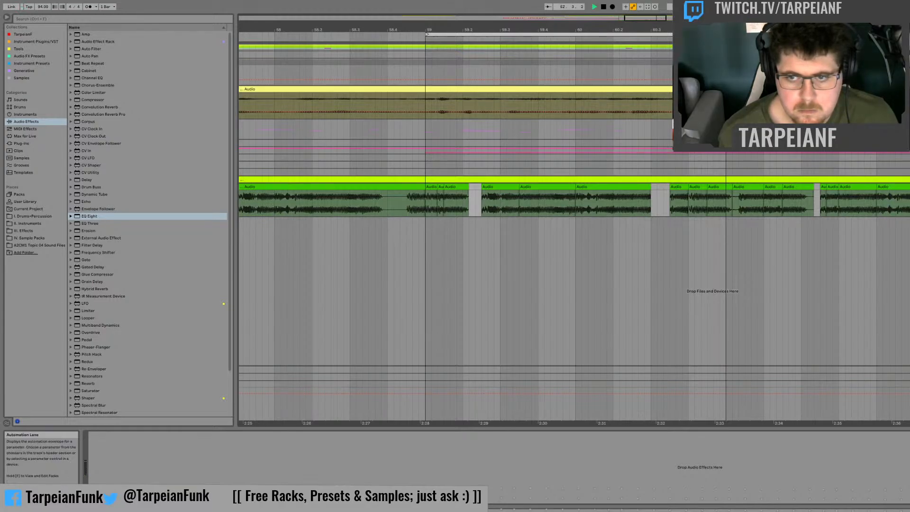
Step: Play back bar 62, then the whole chopped phrase from bar 59 and its second half from bar 61
{"action": "key", "text": "space"}
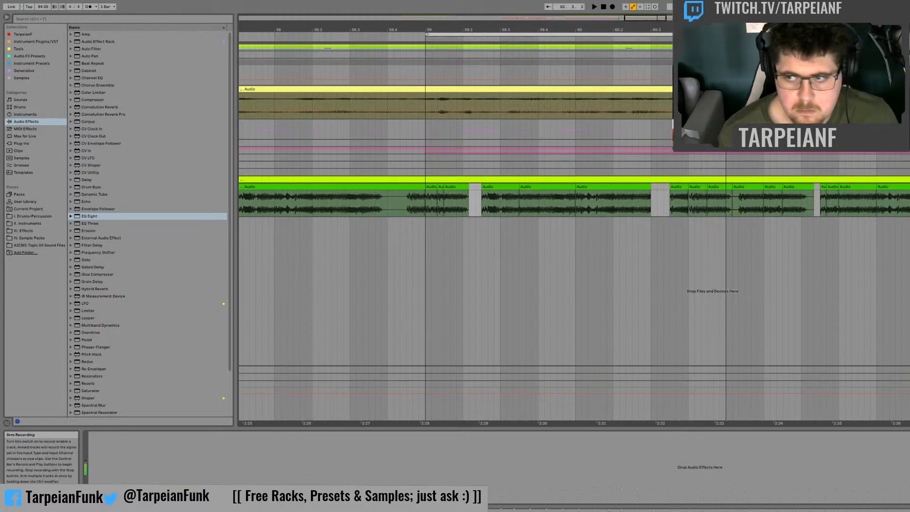
{"action": "key", "text": "space"}
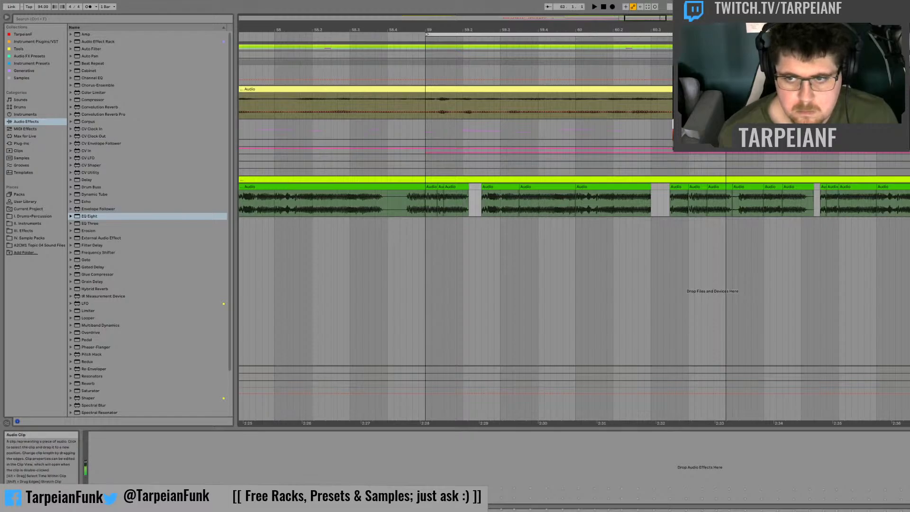
{"action": "left_click", "coordinate": [428, 187], "text": "shift"}
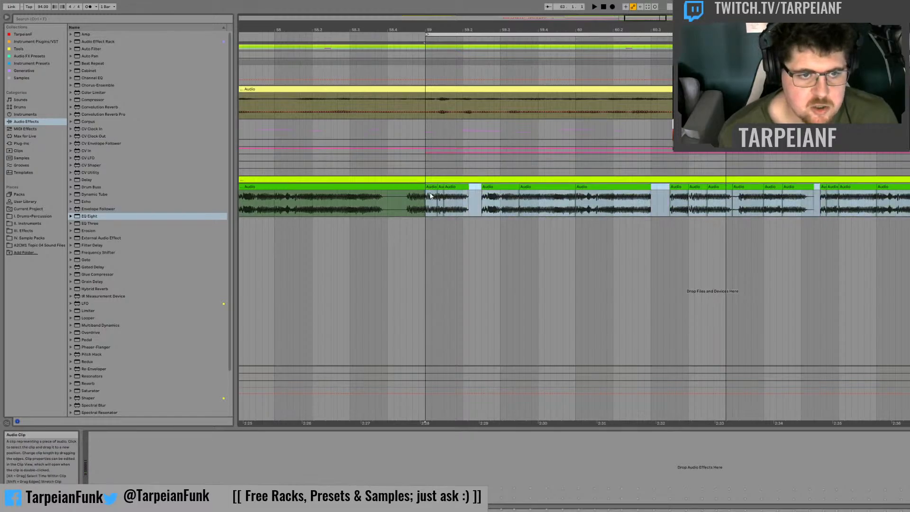
{"action": "key", "text": "space"}
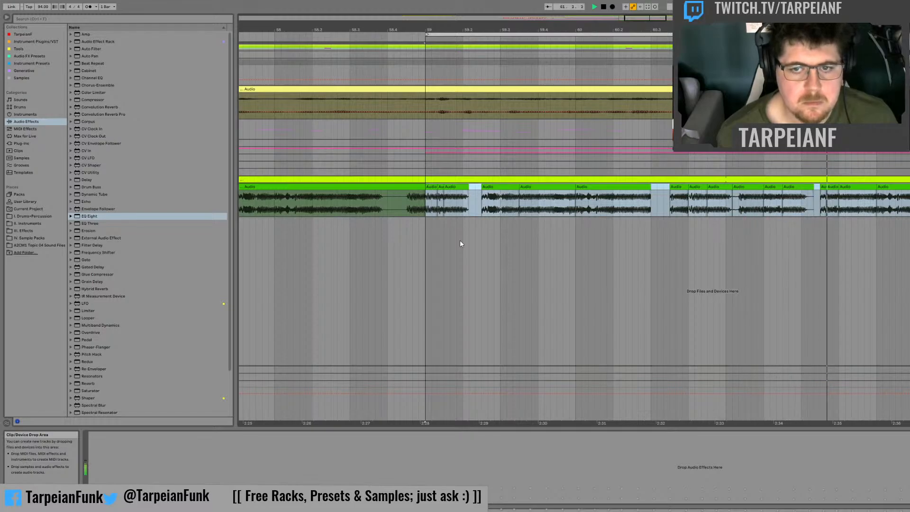
{"action": "left_click", "coordinate": [729, 202]}
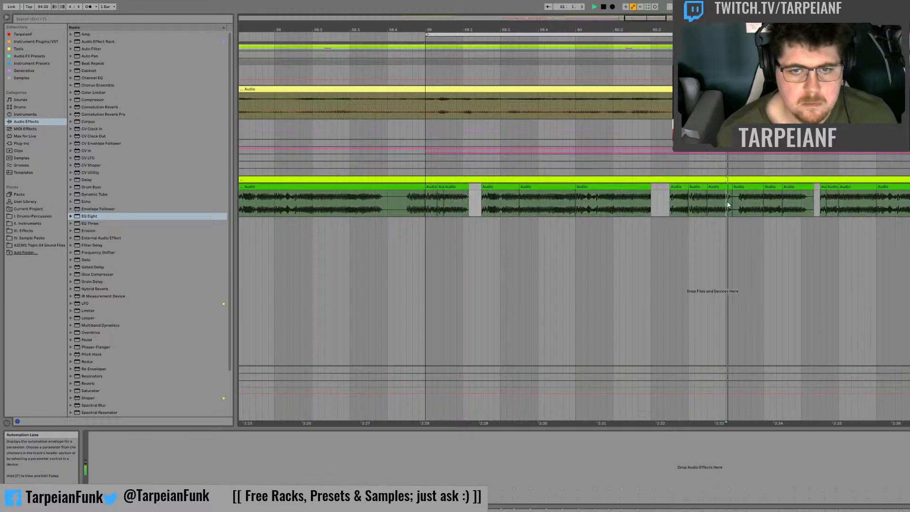
{"action": "key", "text": "space"}
{"action": "key", "text": "space"}
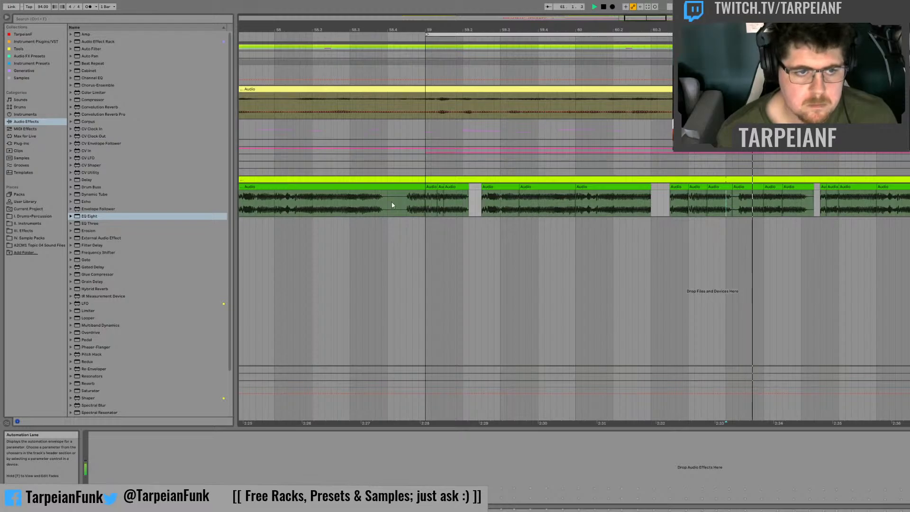
Step: Audition the start of bar 58, copy the half-beat slice from 58 to 58.1.3 into the new phrase and play back from bar 61
{"action": "left_click", "coordinate": [301, 204]}
{"action": "key", "text": "space"}
{"action": "key", "text": "space"}
{"action": "left_click", "coordinate": [276, 203]}
{"action": "key", "text": "space"}
{"action": "key", "text": "space"}
{"action": "key", "text": "space"}
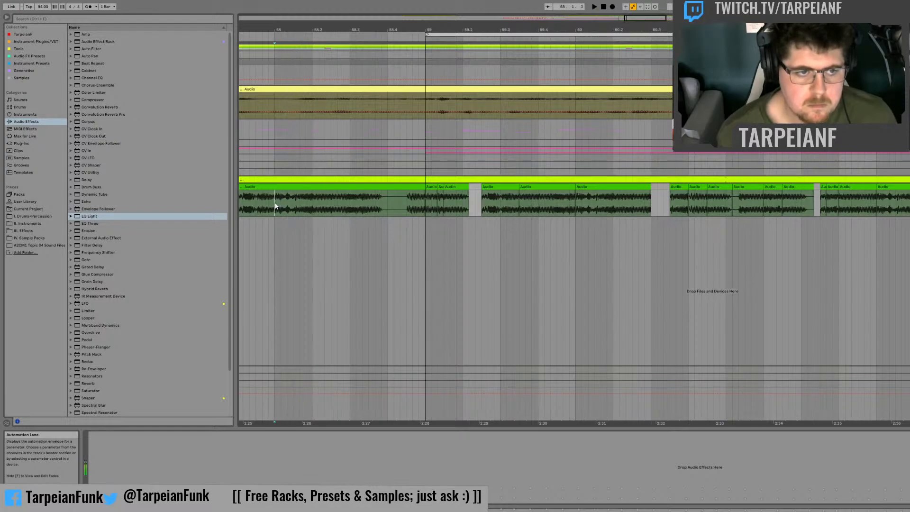
{"action": "key", "text": "space"}
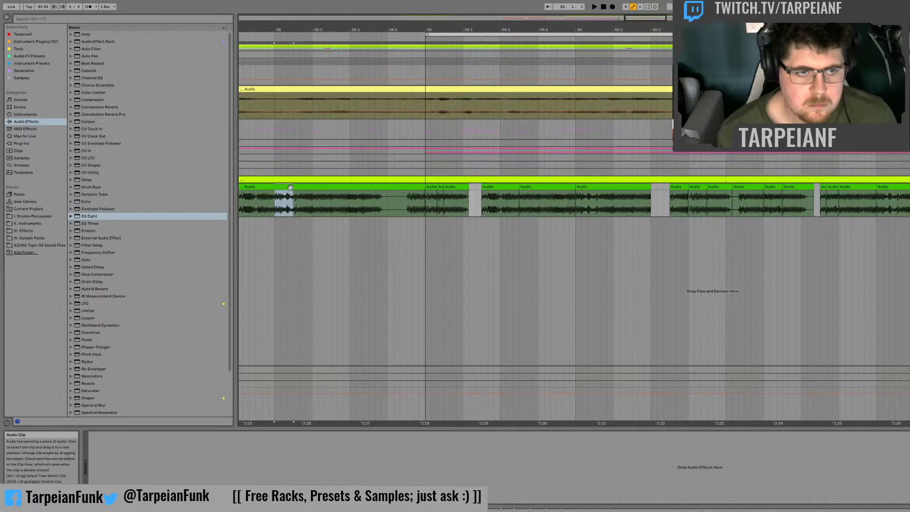
{"action": "left_click_drag", "start_coordinate": [281, 187], "coordinate": [770, 194]}
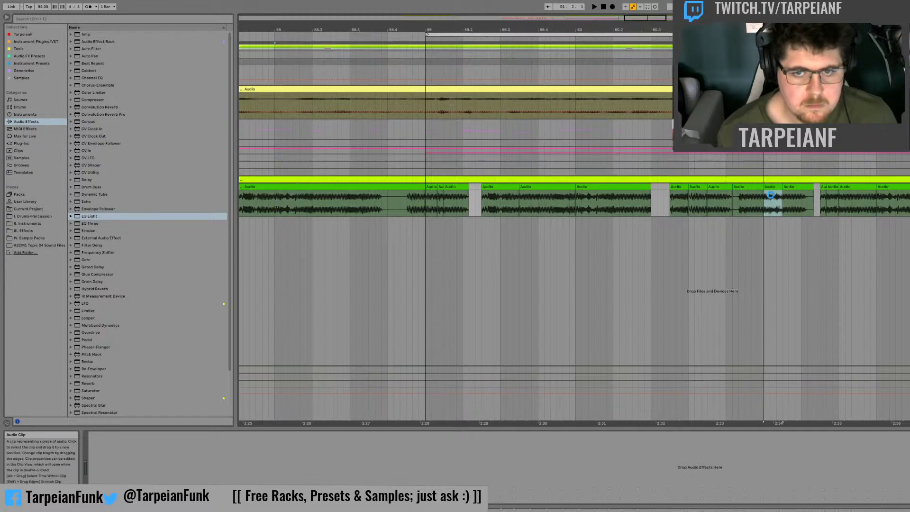
{"action": "left_click", "coordinate": [725, 199]}
{"action": "key", "text": "space"}
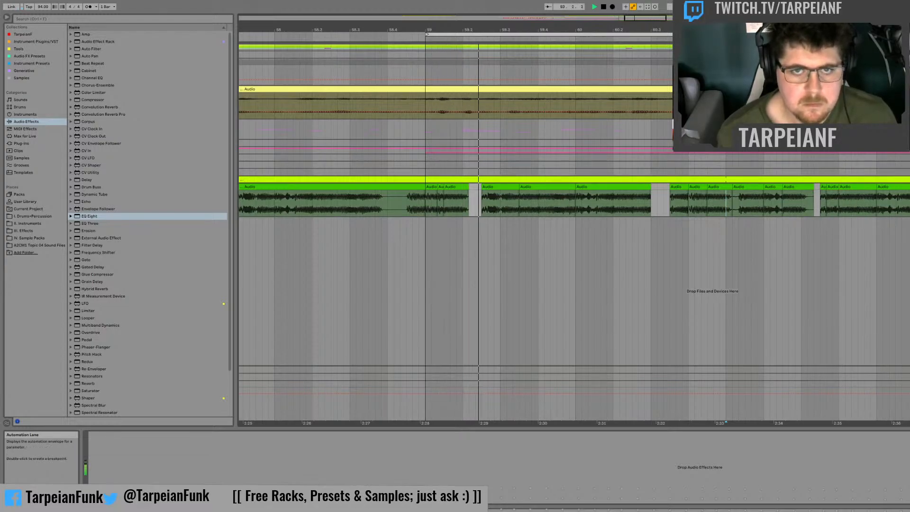
Step: Add a new audio track and move the whole chopped phrase from bar 59 onto it, starting at bar 57
{"action": "mouse_move", "coordinate": [633, 18]}
{"action": "left_mouse_down"}
{"action": "mouse_move", "coordinate": [640, 8]}
{"action": "mouse_move", "coordinate": [631, 2]}
{"action": "left_mouse_up"}
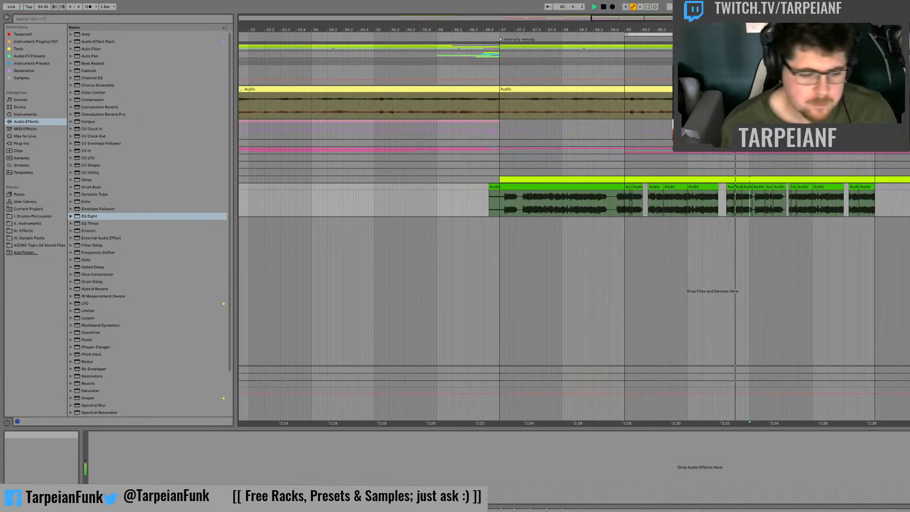
{"action": "key", "text": "ctrl+t"}
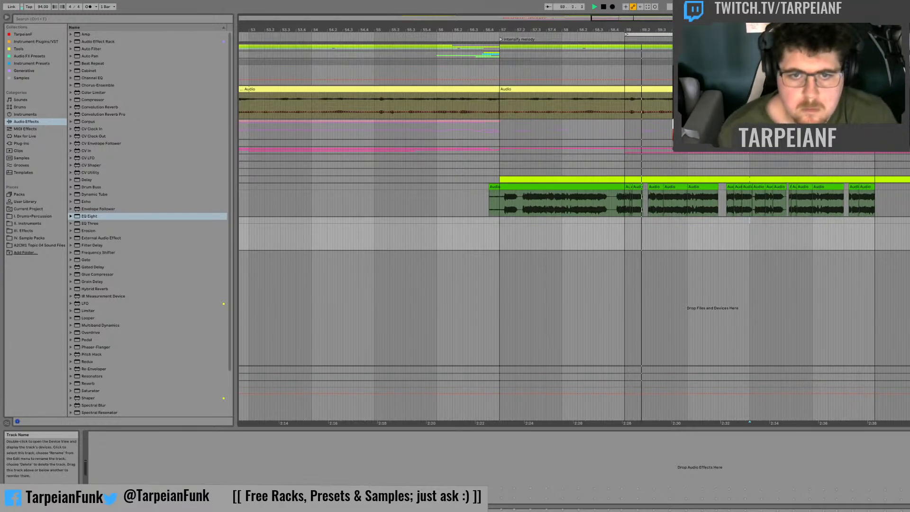
{"action": "key", "text": "space"}
{"action": "left_click", "coordinate": [870, 198]}
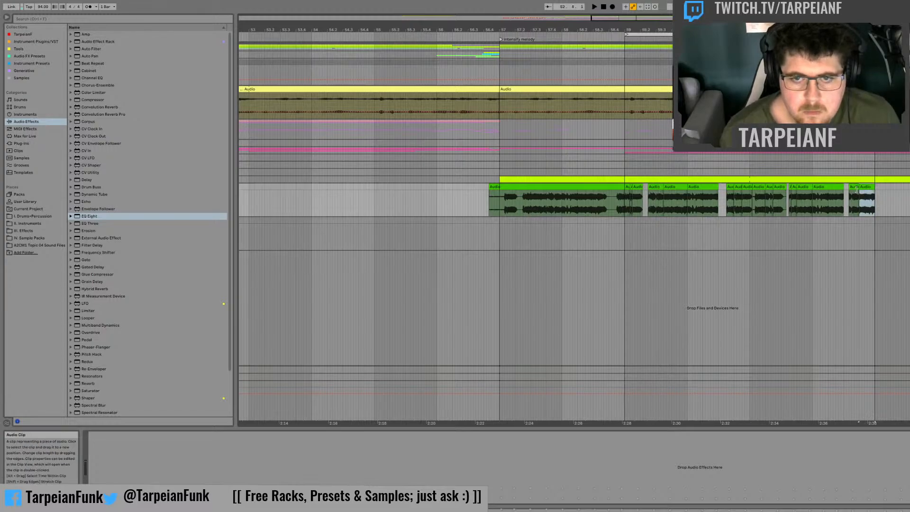
{"action": "left_click", "coordinate": [625, 197], "text": "shift"}
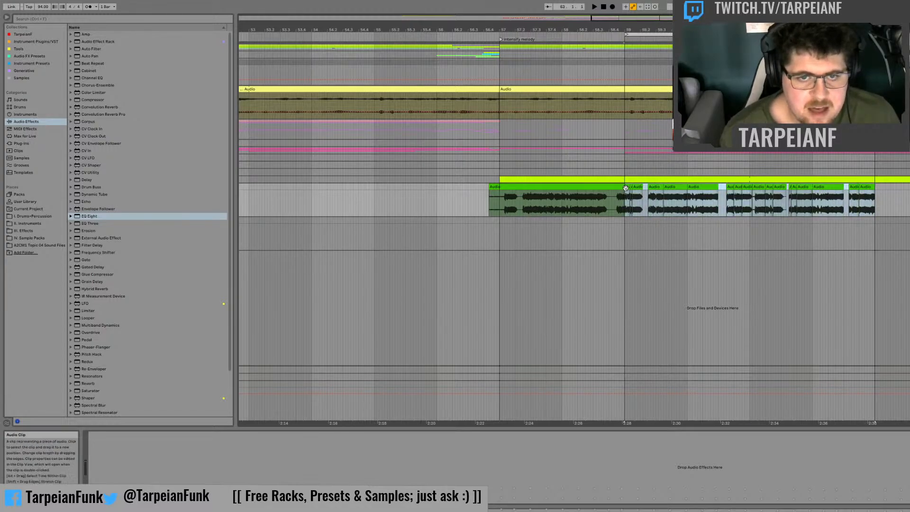
{"action": "left_click_drag", "start_coordinate": [627, 189], "coordinate": [502, 224]}
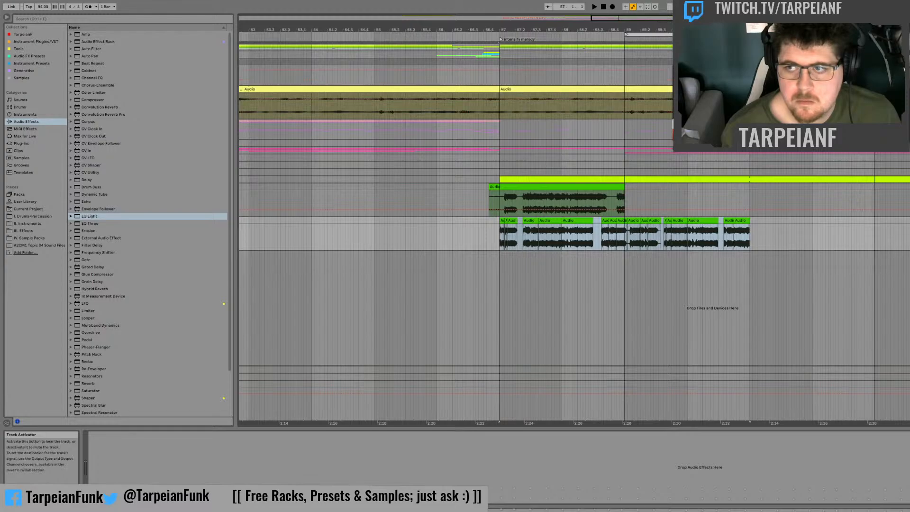
Step: Play back the phrase from just before bar 57 and move the arrangement loop to start at bar 57
{"action": "left_click", "coordinate": [471, 150]}
{"action": "key", "text": "space"}
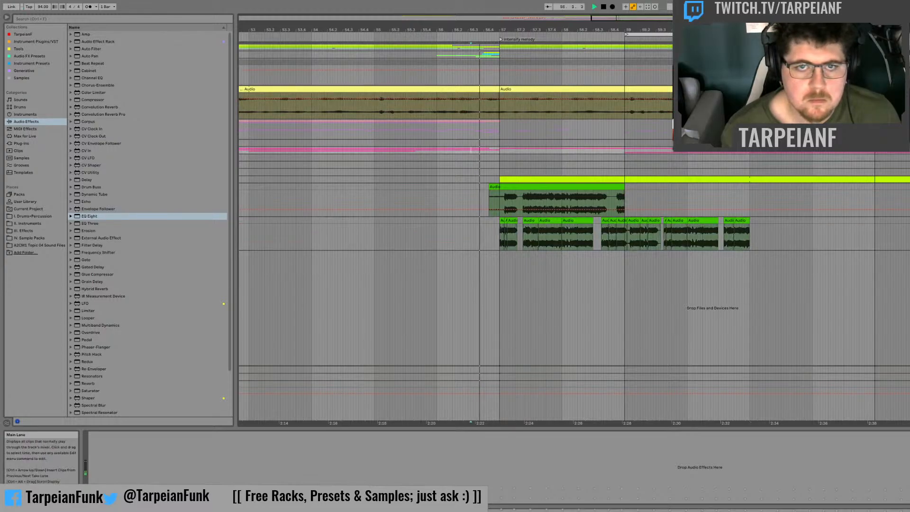
{"action": "left_click_drag", "start_coordinate": [668, 39], "coordinate": [540, 36]}
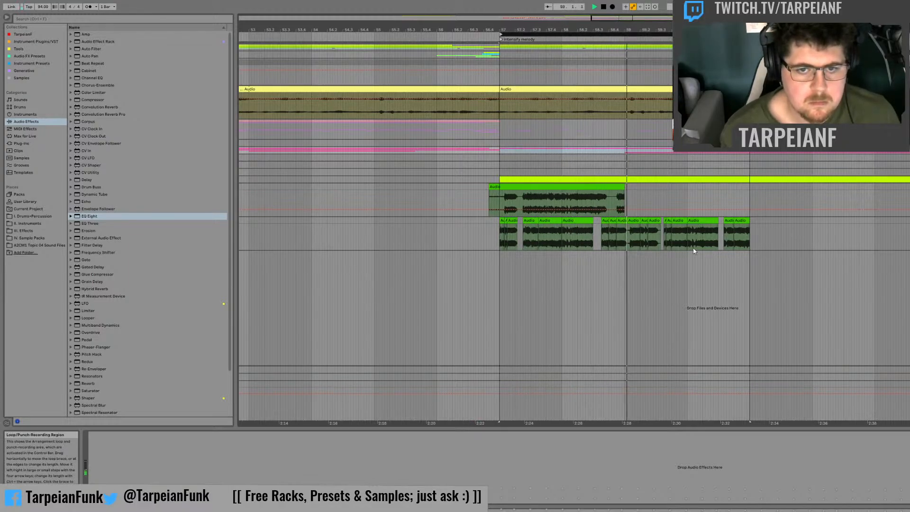
Step: Duplicate the short end slice of the clip before 60.3 to fill the gap at 60.3
{"action": "left_click", "coordinate": [713, 231]}
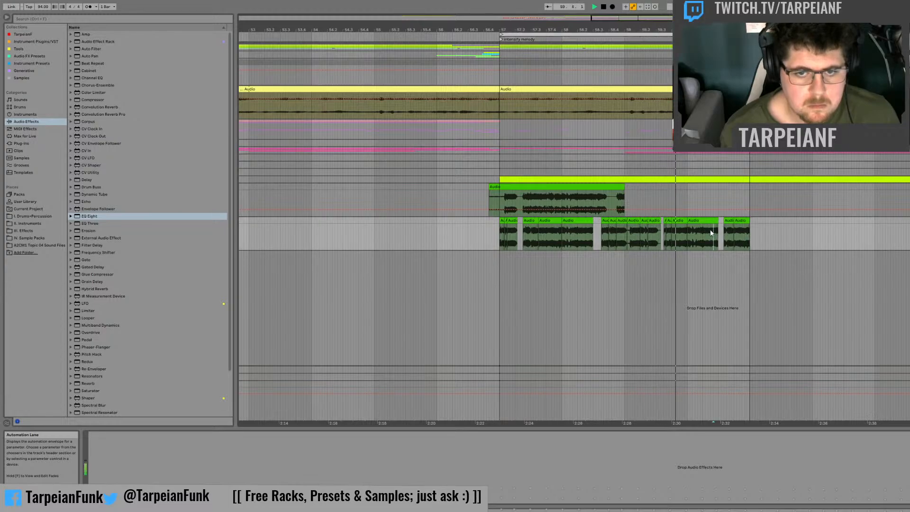
{"action": "left_click_drag", "start_coordinate": [711, 231], "coordinate": [716, 221]}
{"action": "key", "text": "ctrl+d"}
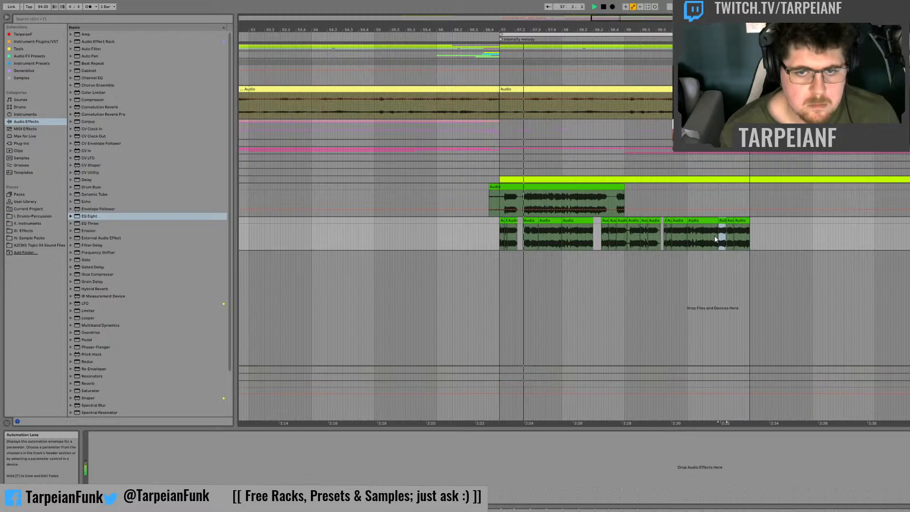
Step: Duplicate the complete four-bar phrase so a copy starts at bar 61, and play the copy back
{"action": "left_click", "coordinate": [745, 229]}
{"action": "key", "text": "space"}
{"action": "left_click", "coordinate": [505, 222], "text": "shift"}
{"action": "key", "text": "ctrl+d"}
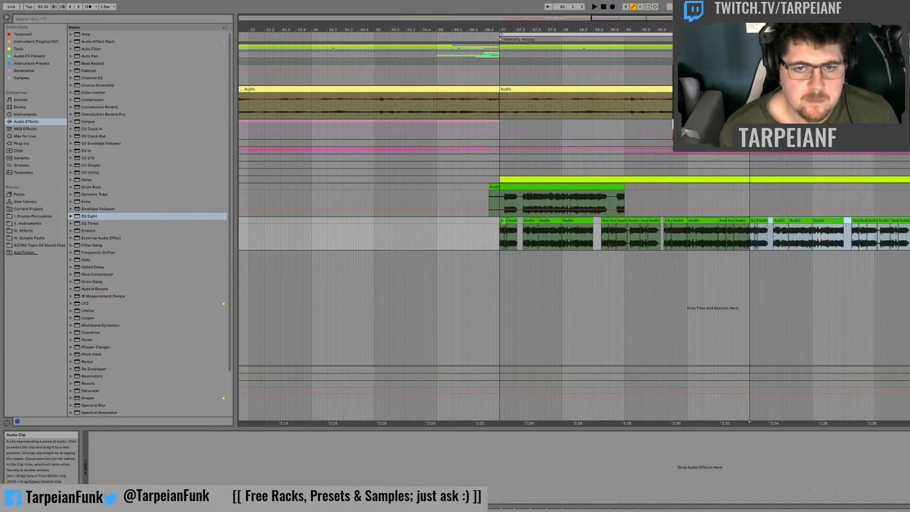
{"action": "key", "text": "space"}
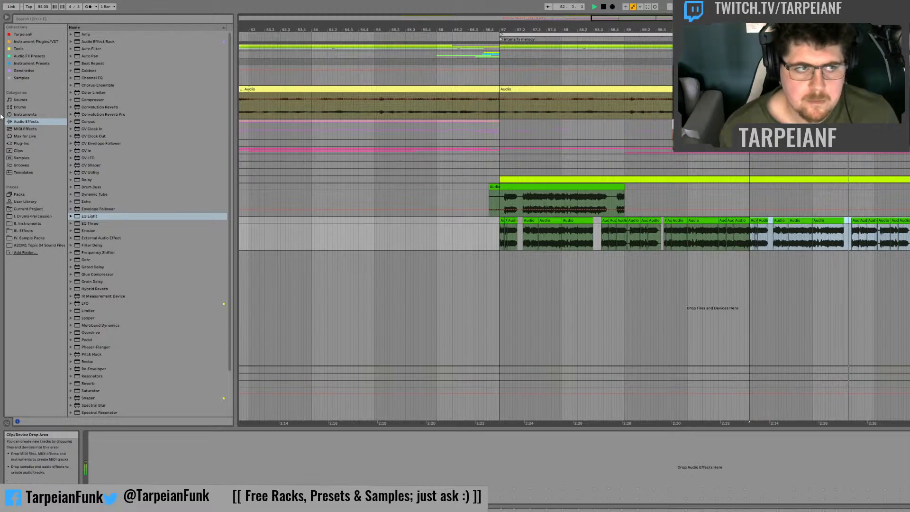
{"action": "key", "text": "space"}
Step: Load MGranularMB from the MeldaProduction Time plug-ins onto the chopped phrase's track
{"action": "left_click", "coordinate": [24, 150]}
{"action": "left_click", "coordinate": [23, 143]}
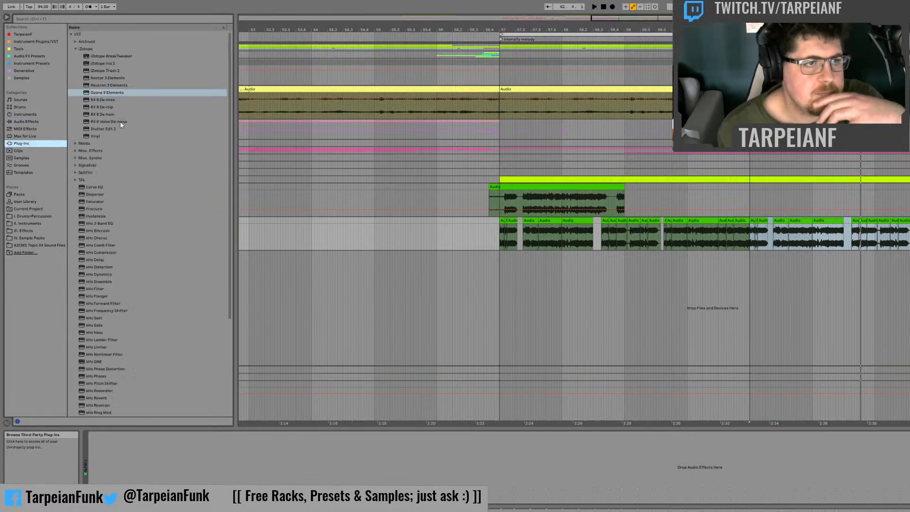
{"action": "left_click", "coordinate": [75, 49]}
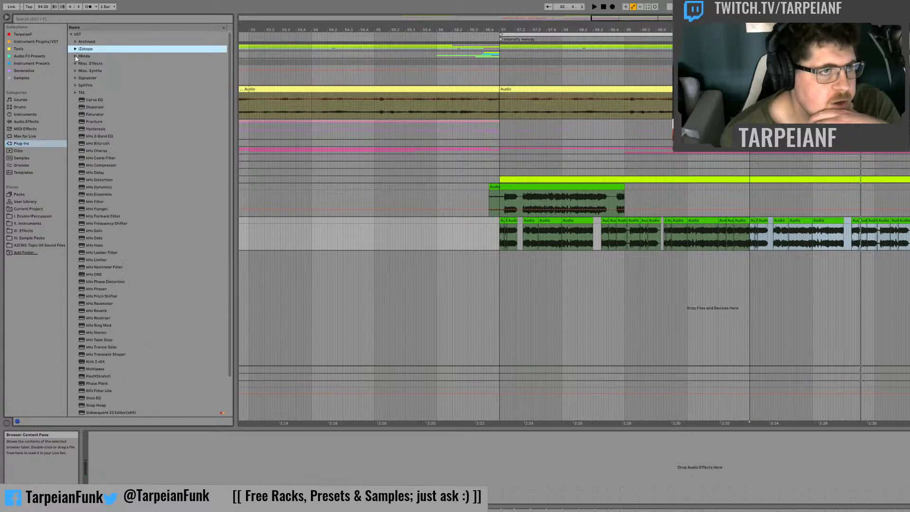
{"action": "left_click", "coordinate": [75, 56]}
{"action": "left_click", "coordinate": [80, 64]}
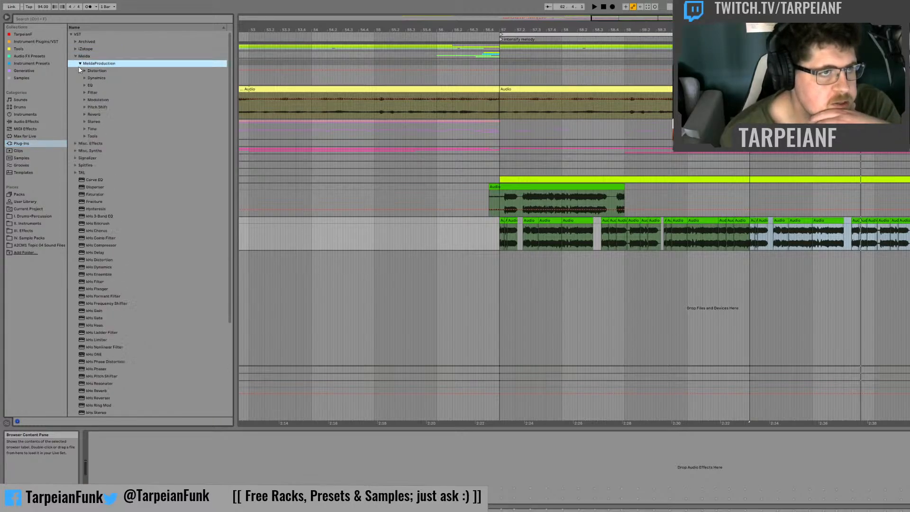
{"action": "left_click", "coordinate": [84, 128]}
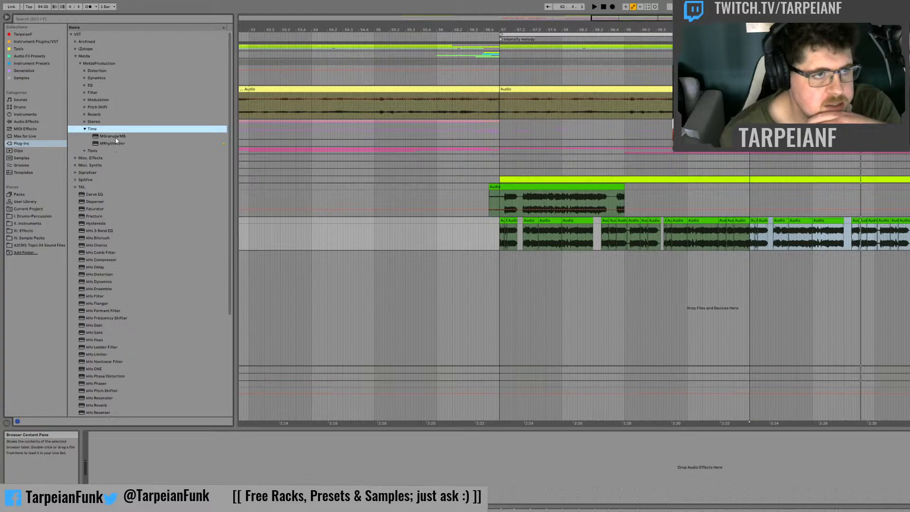
{"action": "left_click", "coordinate": [115, 137]}
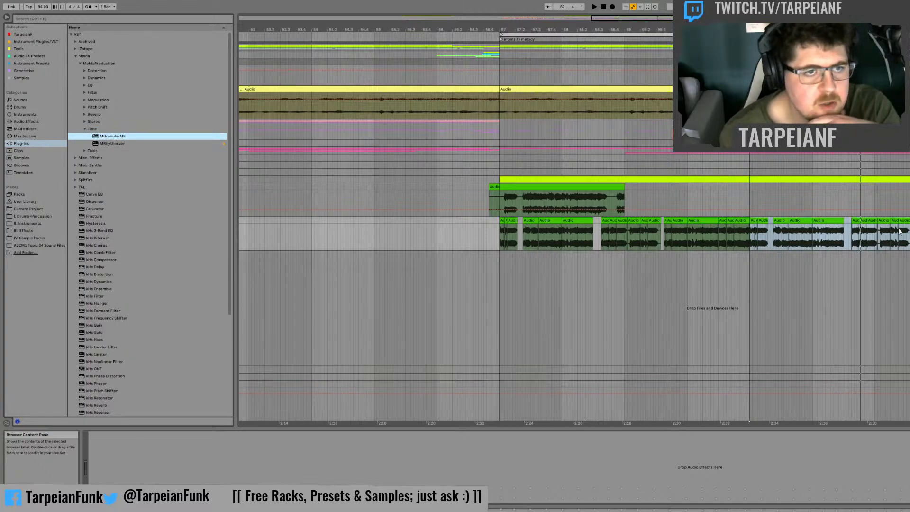
{"action": "key", "text": "Return"}
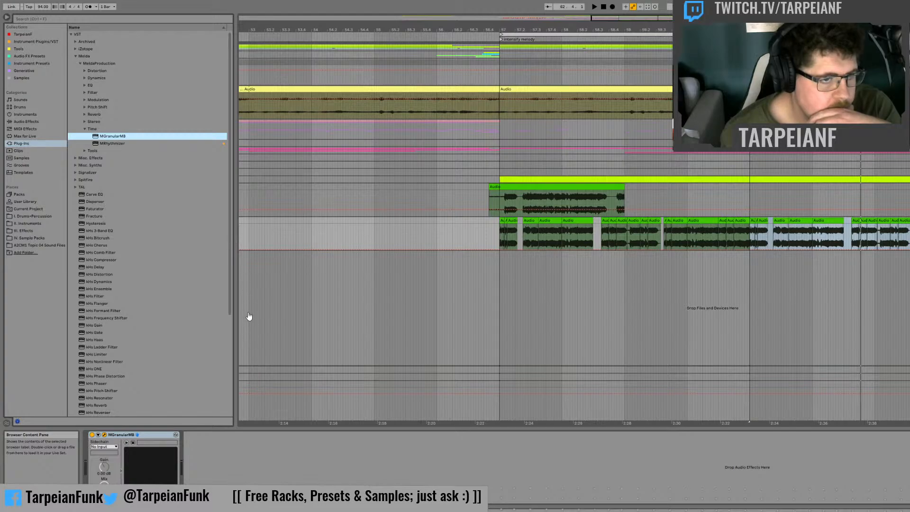
Step: Audition the duplicated phrase from bar 61 repeatedly through MGranularMB
{"action": "left_click", "coordinate": [245, 262]}
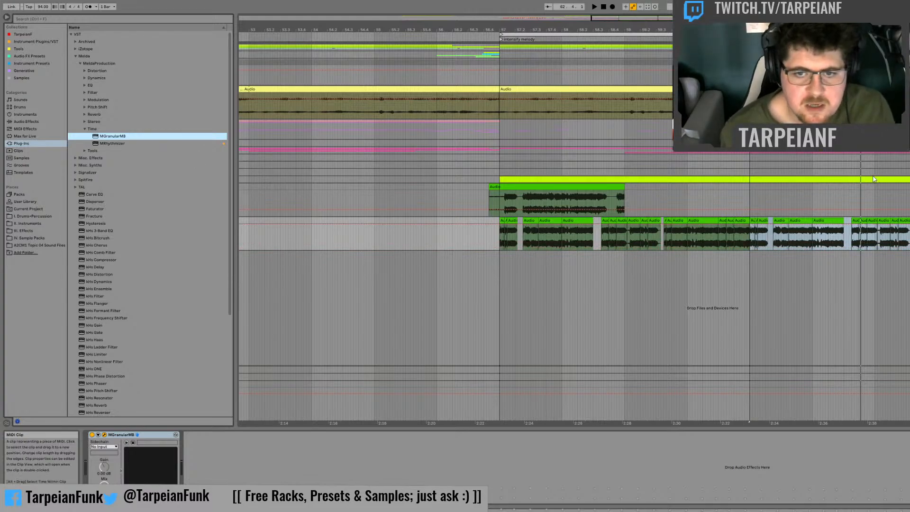
{"action": "key", "text": "space"}
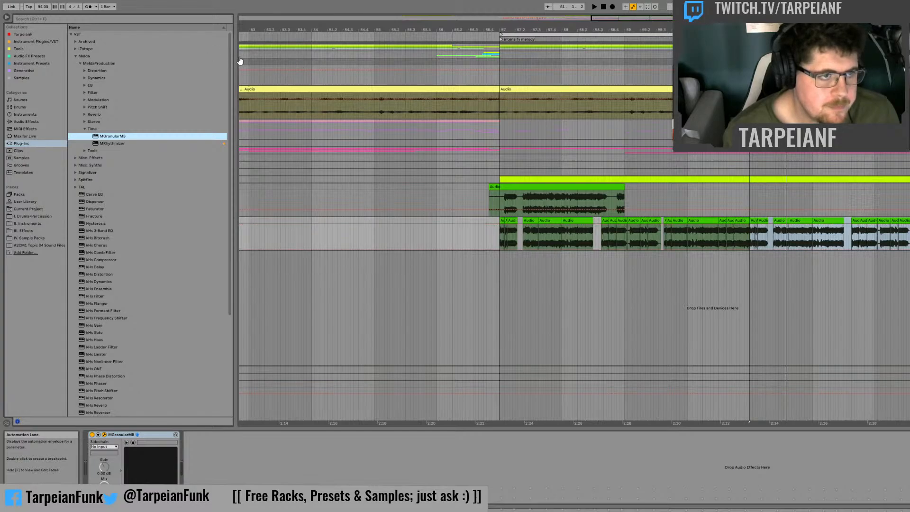
{"action": "key", "text": "space"}
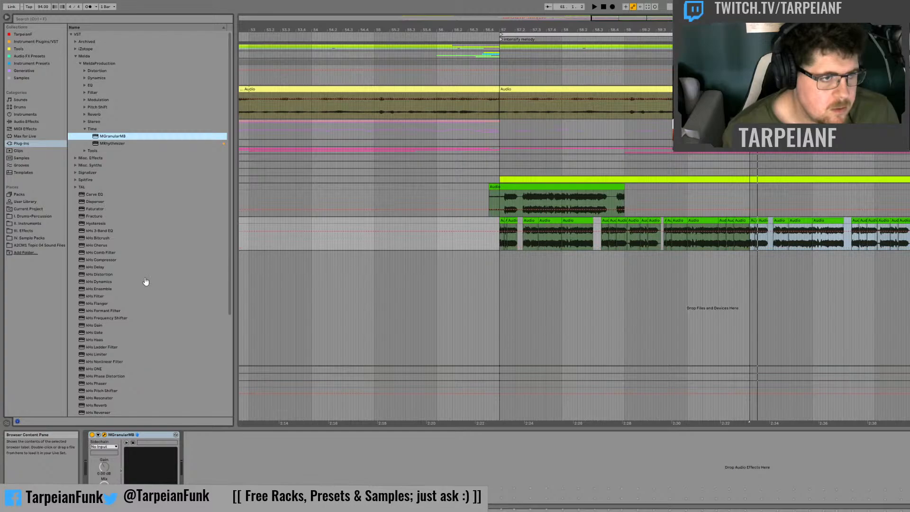
{"action": "key", "text": "space"}
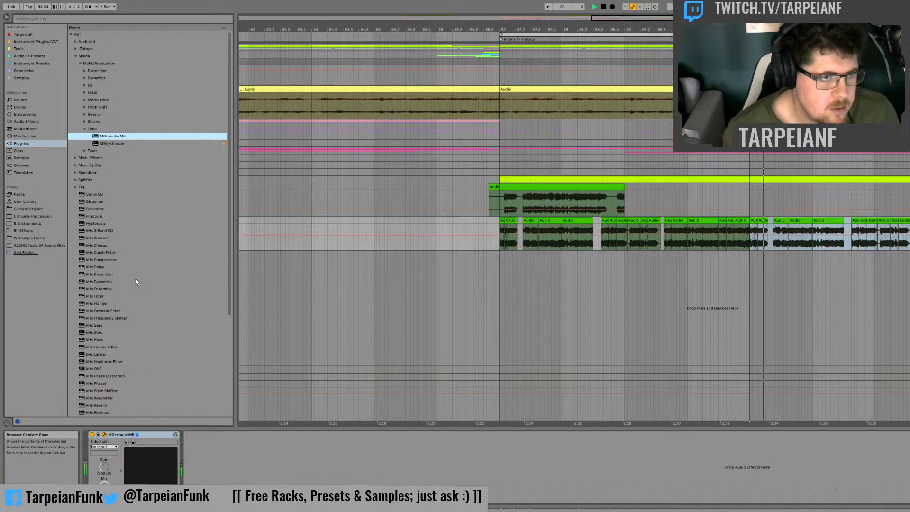
{"action": "key", "text": "space"}
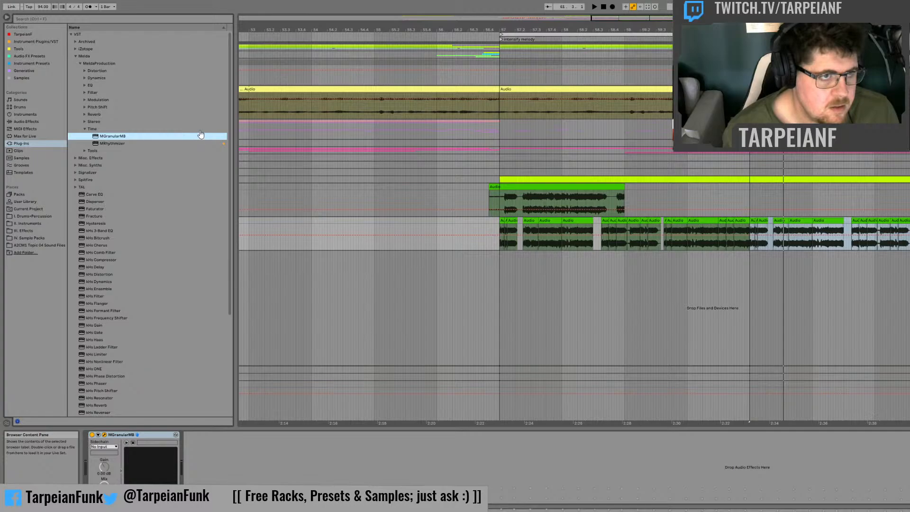
{"action": "key", "text": "space"}
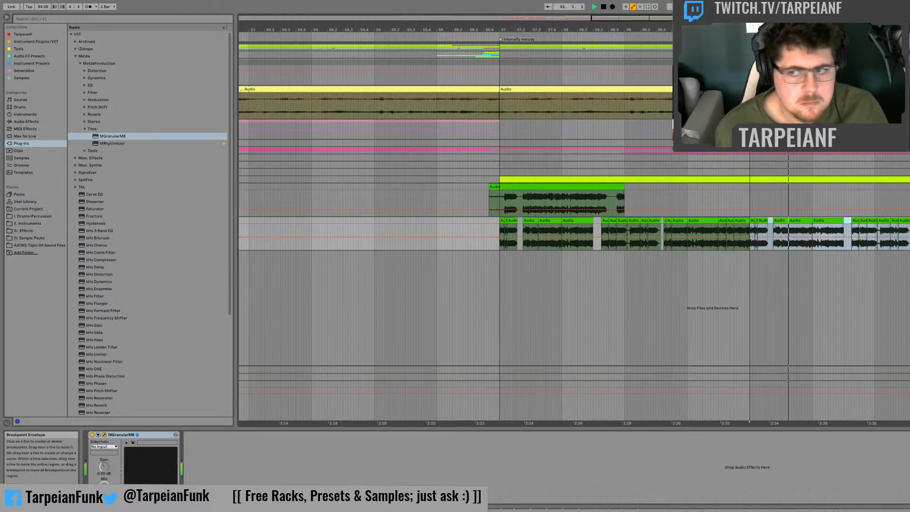
Step: Record the processed phrase by resampling into track 42's first Session clip slot, and turn off MGranularMB on track 43
{"action": "key", "text": "Tab"}
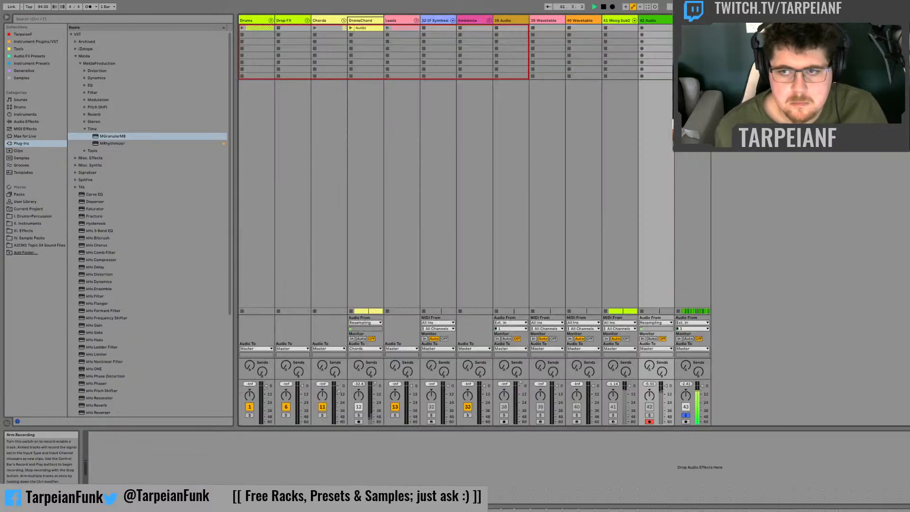
{"action": "left_click", "coordinate": [641, 28]}
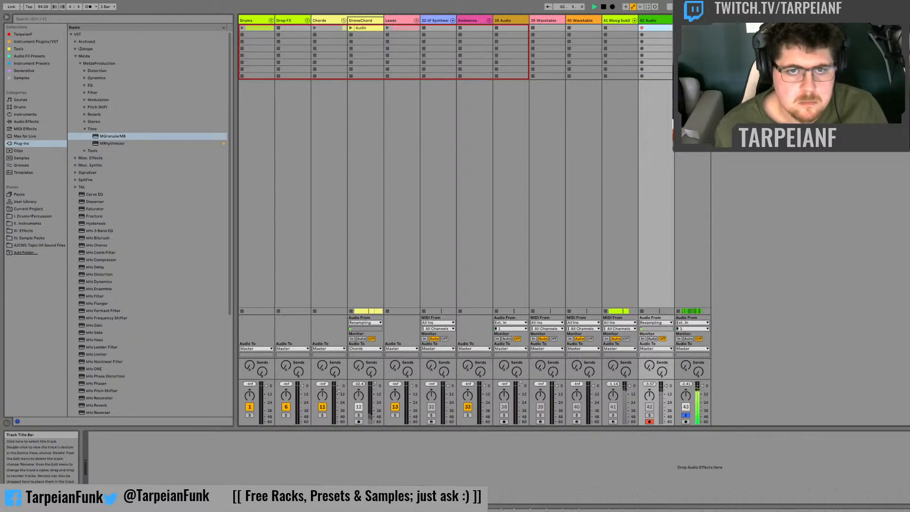
{"action": "left_click", "coordinate": [691, 21]}
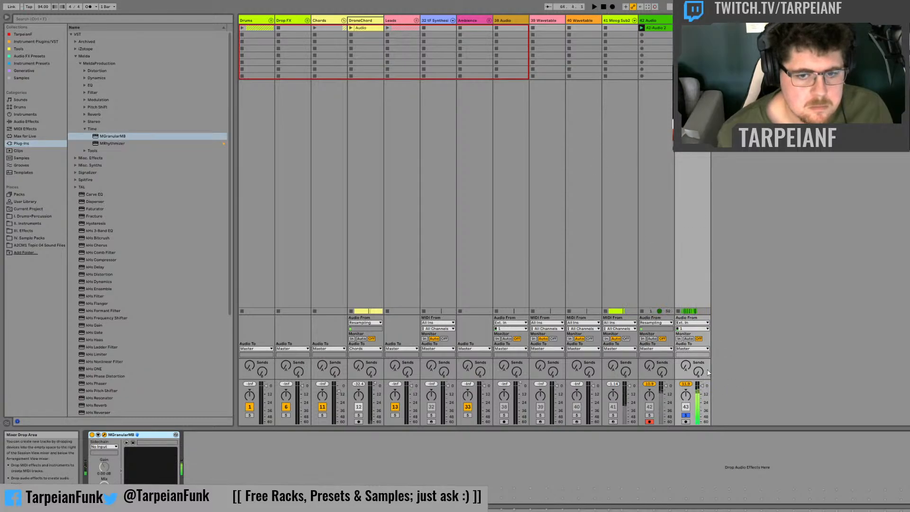
{"action": "left_click", "coordinate": [92, 434]}
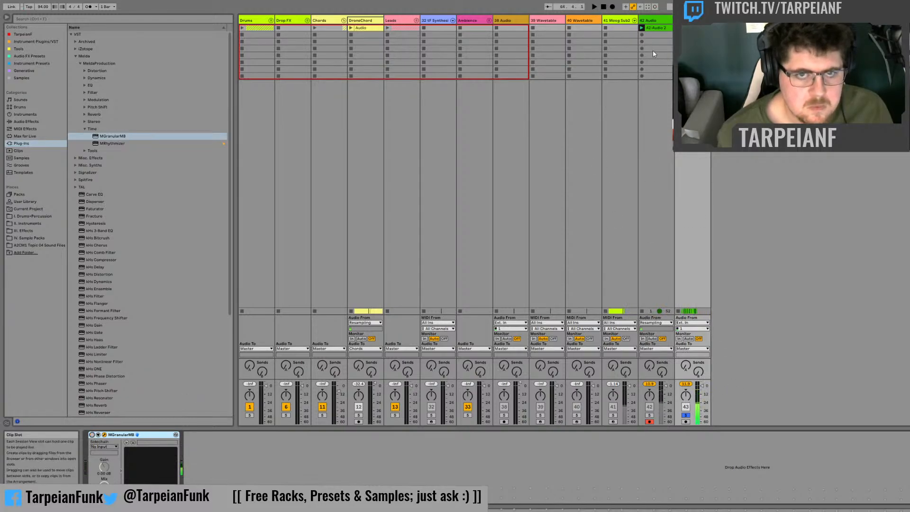
Step: Add another audio track in the arrangement and place the recorded clip 42-Audio 2 on it at bar 65
{"action": "key", "text": "Tab"}
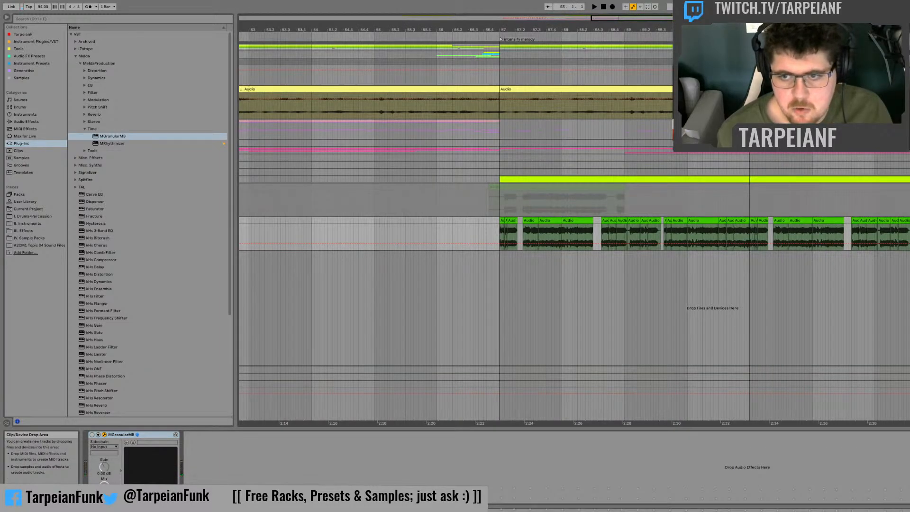
{"action": "key", "text": "ctrl+t"}
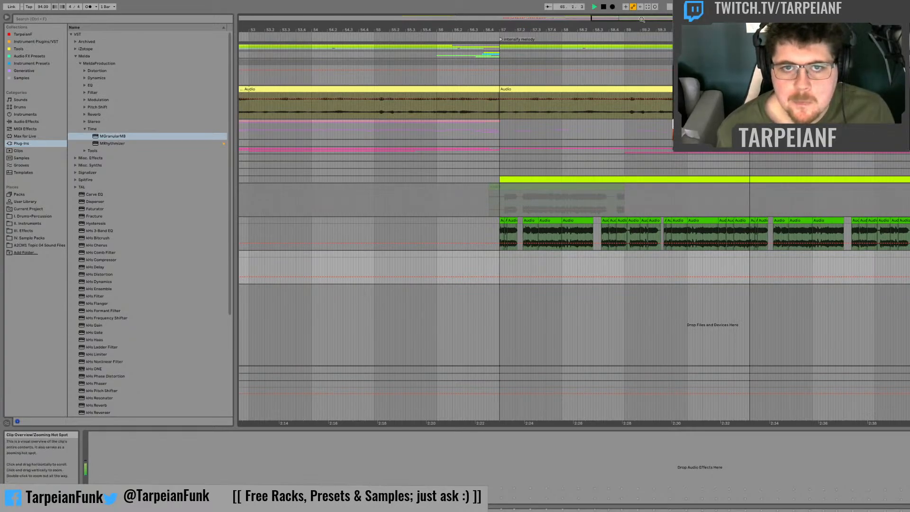
{"action": "left_click_drag", "start_coordinate": [641, 19], "coordinate": [710, 20]}
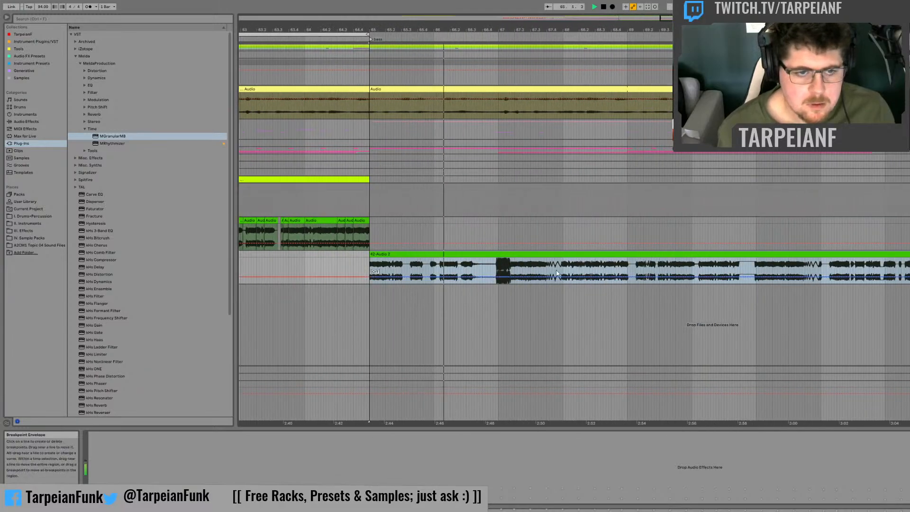
Step: Split the half-bar slice from 67.3 to 68 out of the granular recording and play it back
{"action": "left_click", "coordinate": [409, 264]}
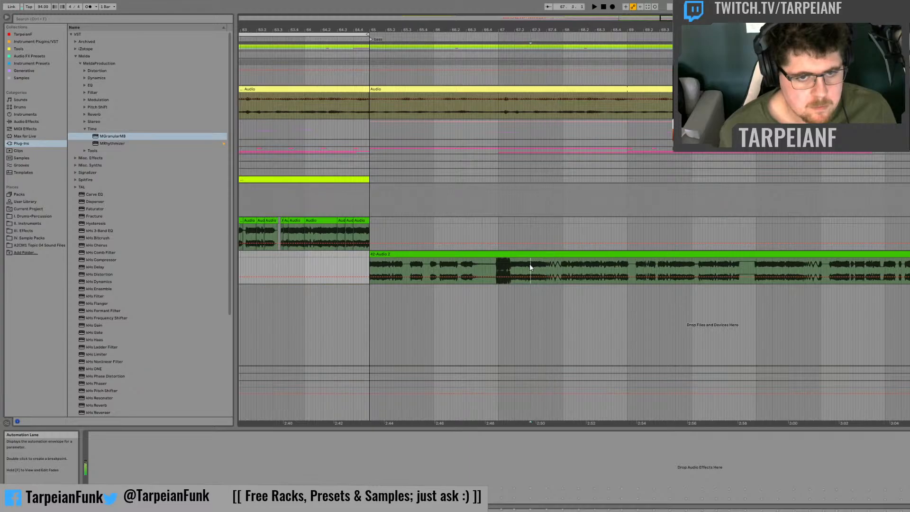
{"action": "left_click_drag", "start_coordinate": [529, 263], "coordinate": [562, 257]}
{"action": "key", "text": "ctrl+e"}
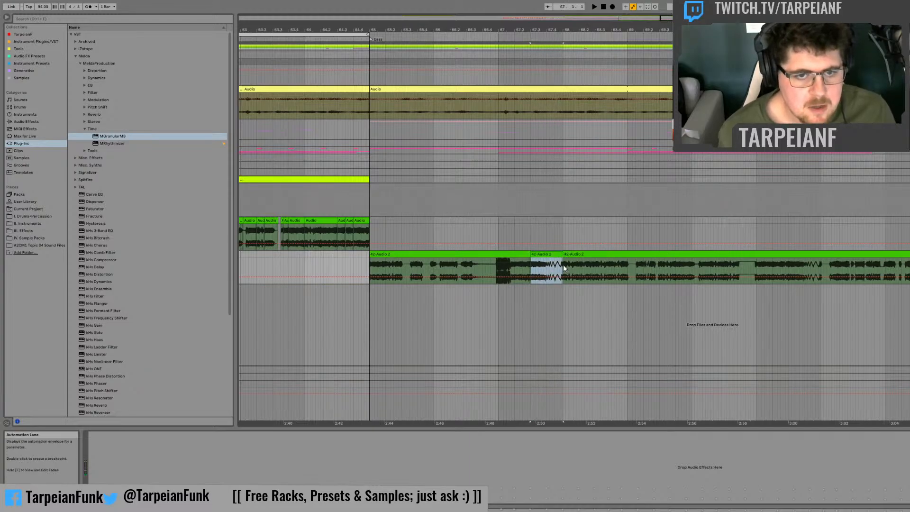
{"action": "key", "text": "space"}
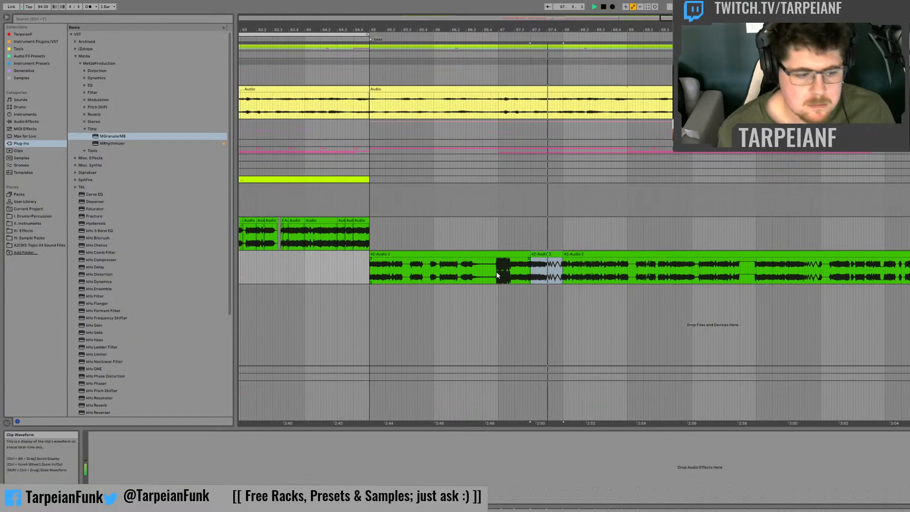
{"action": "key", "text": "space"}
Step: Audition the granular recording from 68.4 and from just after the start of bar 69
{"action": "left_click", "coordinate": [615, 271]}
{"action": "key", "text": "space"}
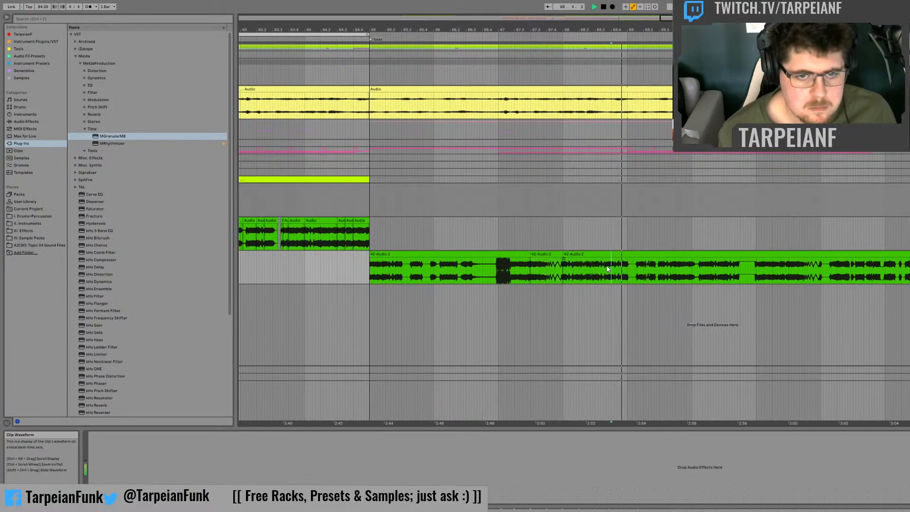
{"action": "key", "text": "space"}
{"action": "key", "text": "space"}
{"action": "key", "text": "space"}
{"action": "left_click", "coordinate": [635, 269]}
{"action": "key", "text": "space"}
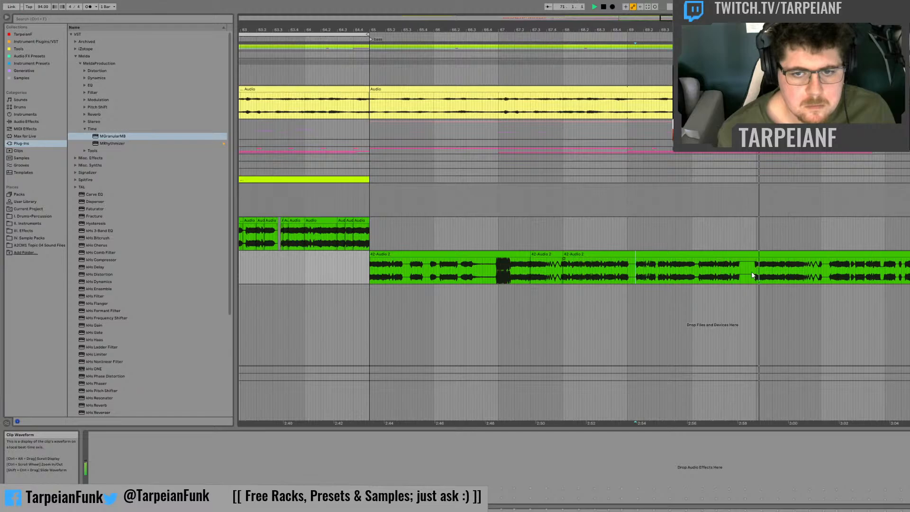
Step: Audition further parts of the granular recording after bar 70, and delete the track that holds it
{"action": "left_click", "coordinate": [789, 270]}
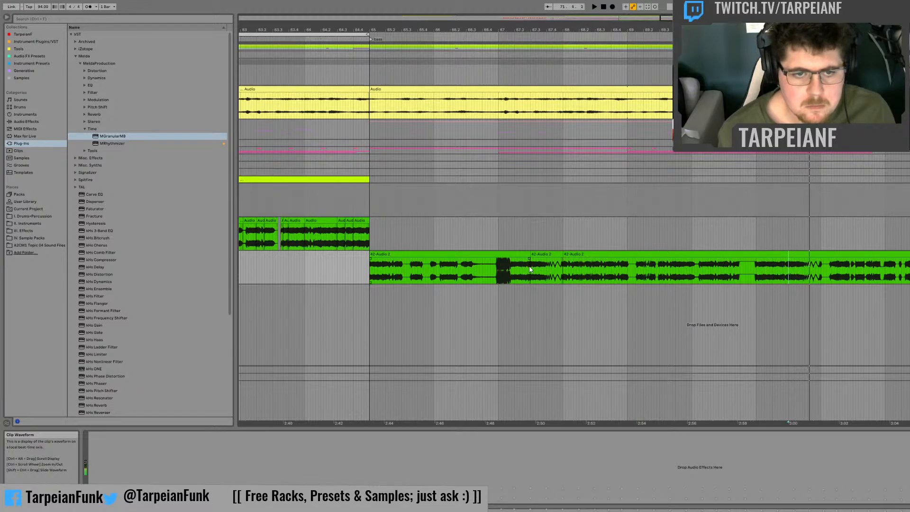
{"action": "left_click", "coordinate": [826, 264]}
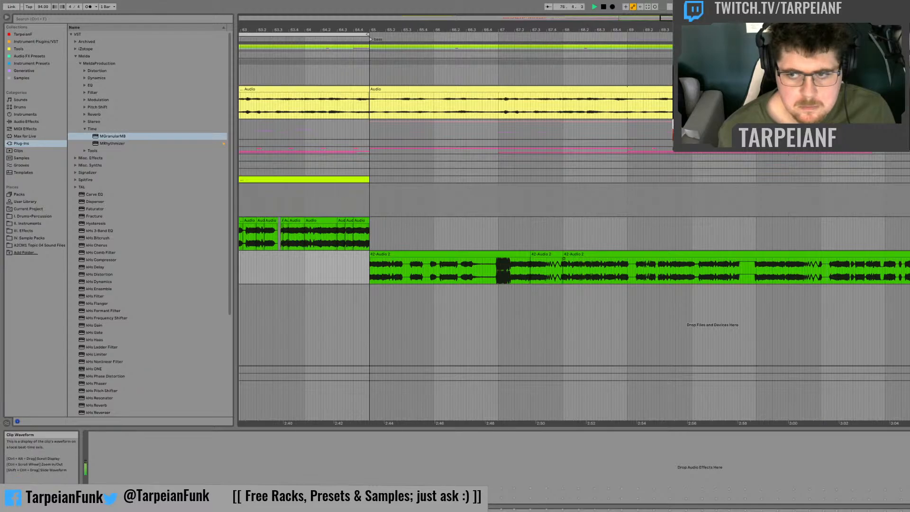
{"action": "left_click", "coordinate": [832, 255]}
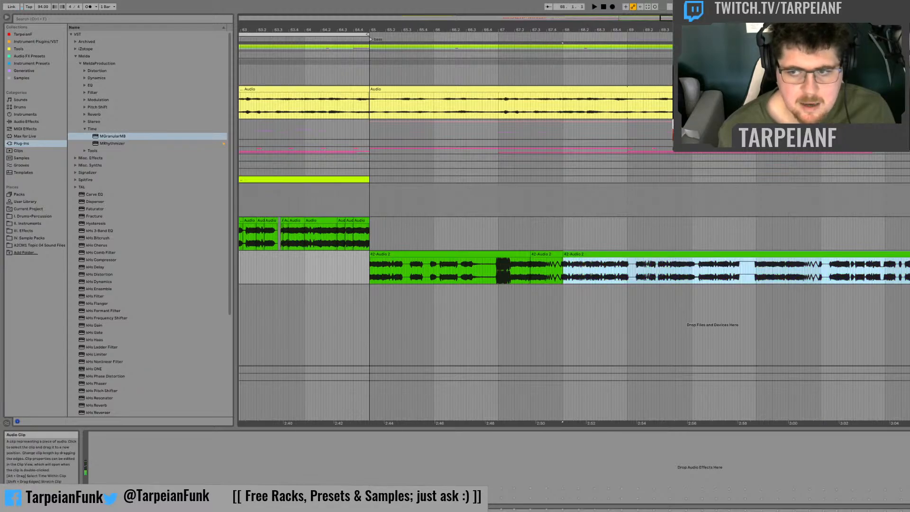
{"action": "key", "text": "space"}
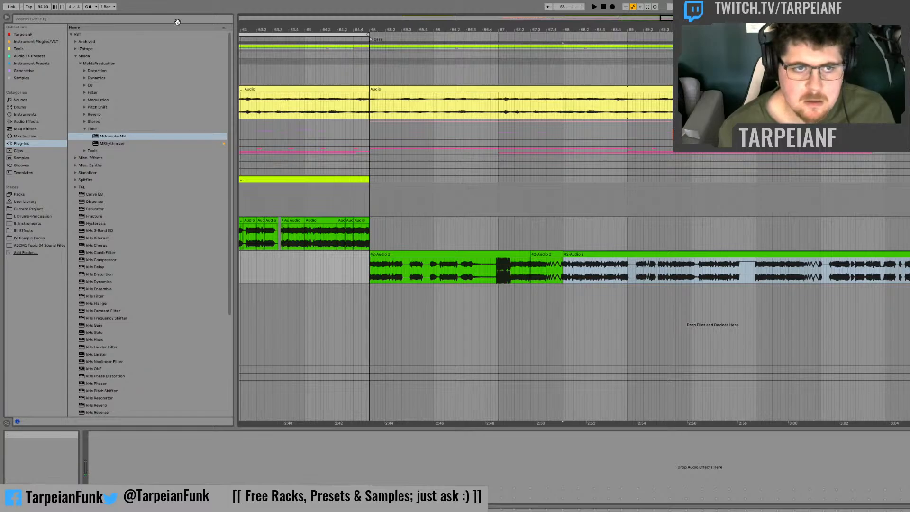
{"action": "key", "text": "Delete"}
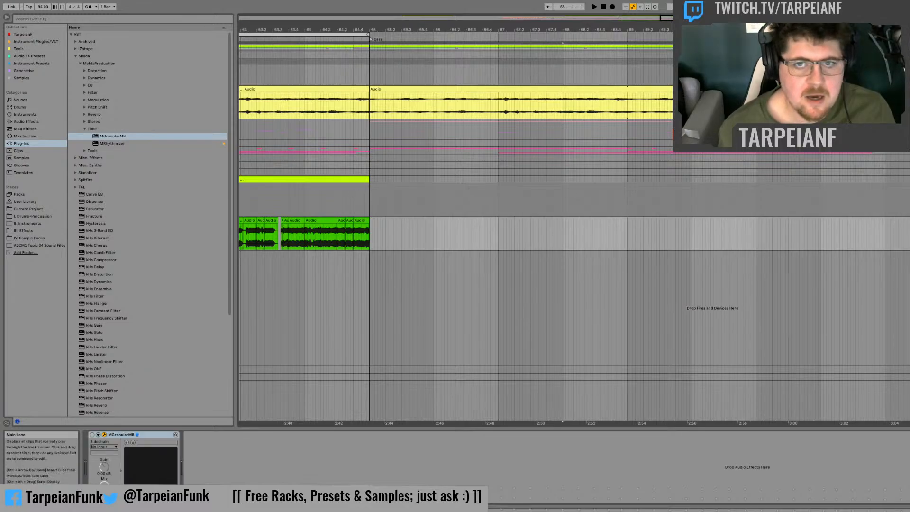
Step: Play the arrangement from the first yellow audio clip at bar 39 through the chopped bass phrase
{"action": "scroll", "coordinate": [574, 308], "scroll_direction": "left", "scroll_amount": 5}
{"action": "scroll", "coordinate": [574, 308], "scroll_direction": "down", "scroll_amount": 2}
{"action": "scroll", "coordinate": [574, 308], "scroll_direction": "left", "scroll_amount": 2}
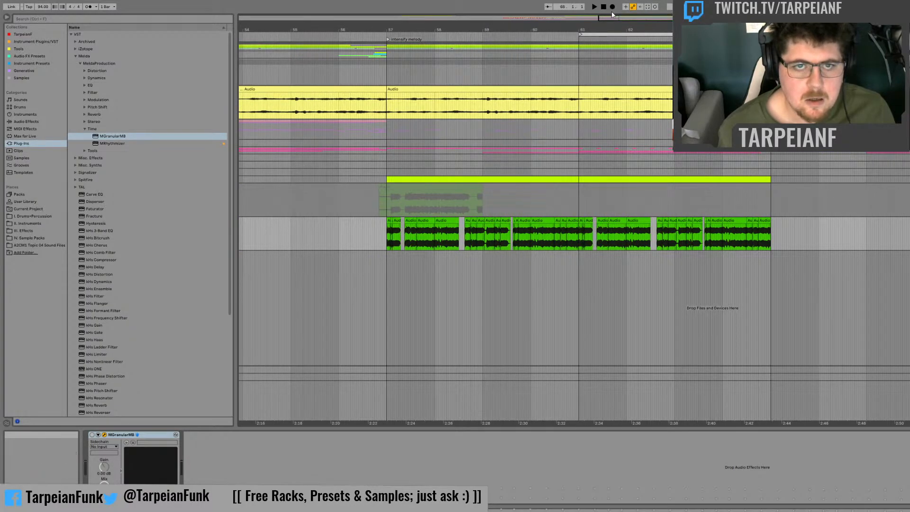
{"action": "left_click_drag", "start_coordinate": [613, 18], "coordinate": [478, 2]}
{"action": "left_click", "coordinate": [502, 89]}
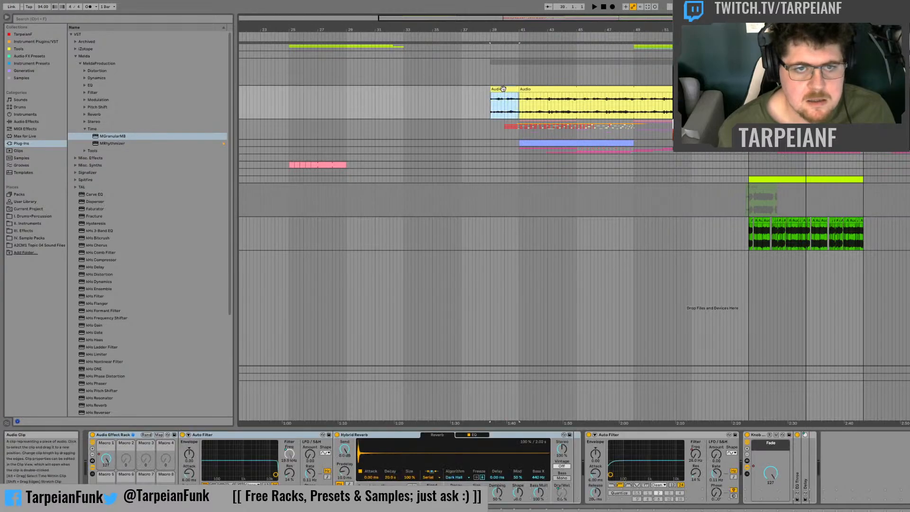
{"action": "key", "text": "space"}
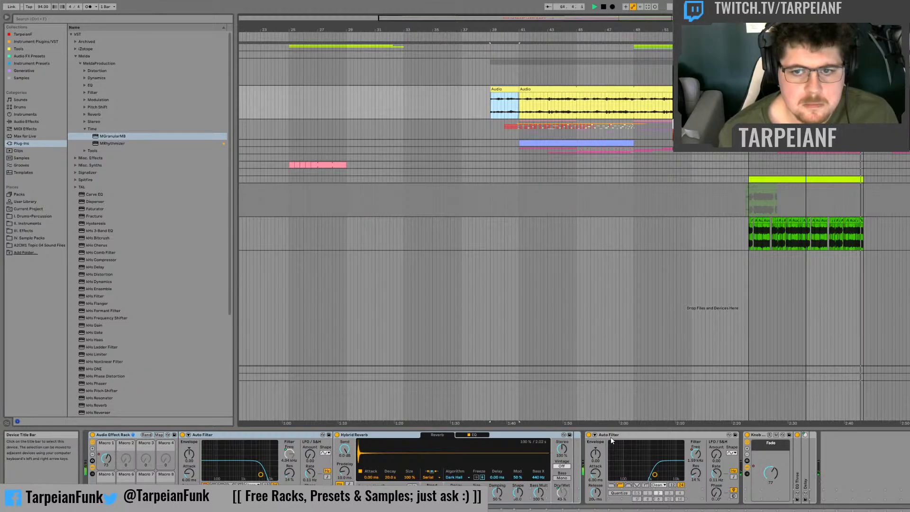
{"action": "key", "text": "space"}
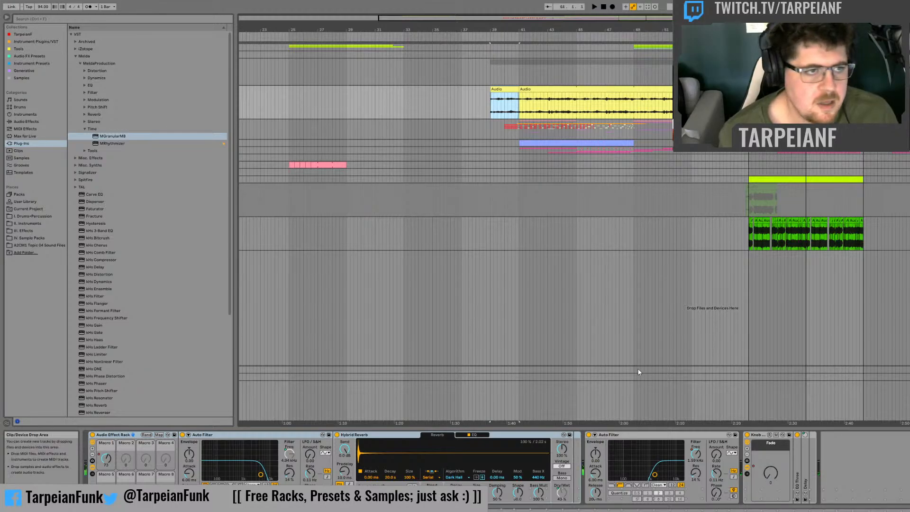
Step: Add MRhythmizer after MGranularMB on the chopped bass track and audition the phrase from bar 57
{"action": "left_click", "coordinate": [106, 144]}
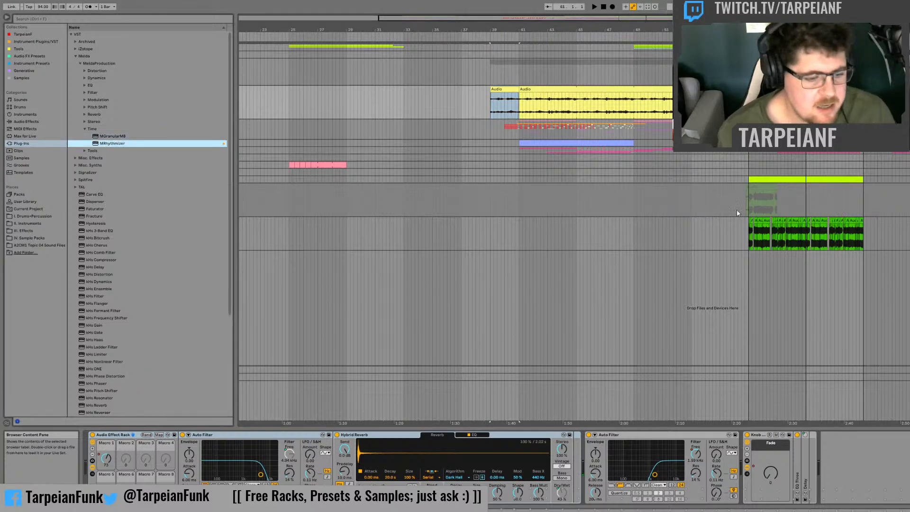
{"action": "left_click", "coordinate": [710, 233]}
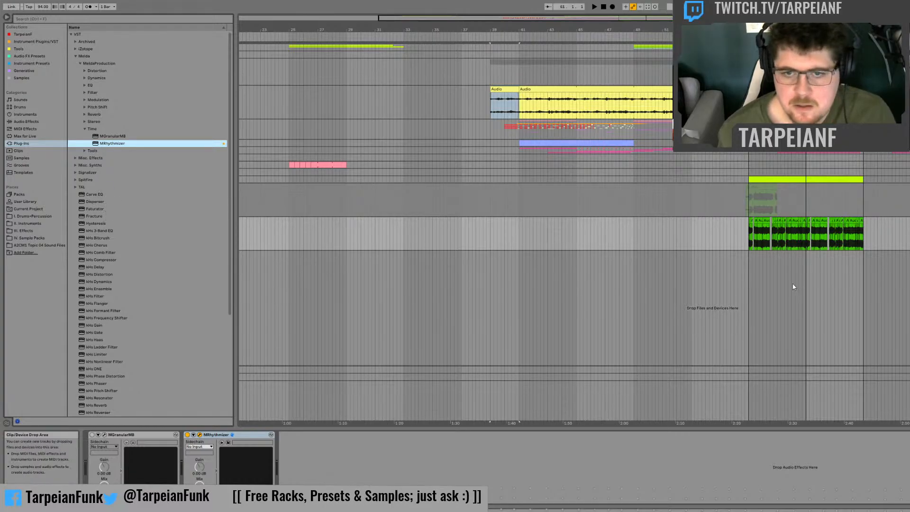
{"action": "left_click", "coordinate": [744, 236]}
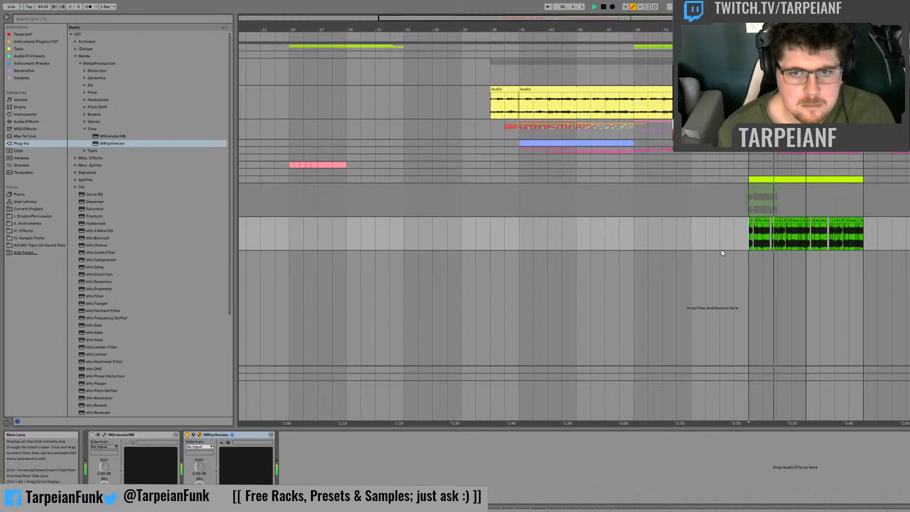
{"action": "key", "text": "space"}
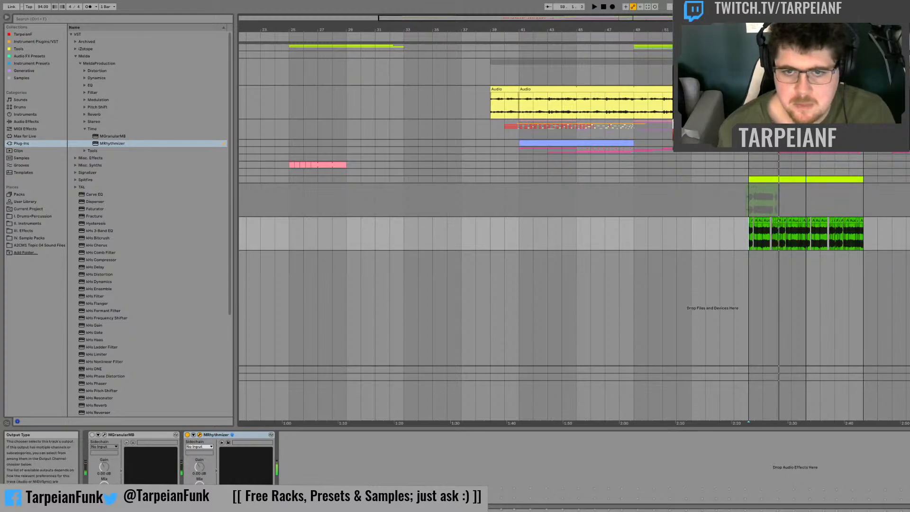
Step: Solo track 43 and record it by resampling into track 42's second Session clip slot
{"action": "key", "text": "Tab"}
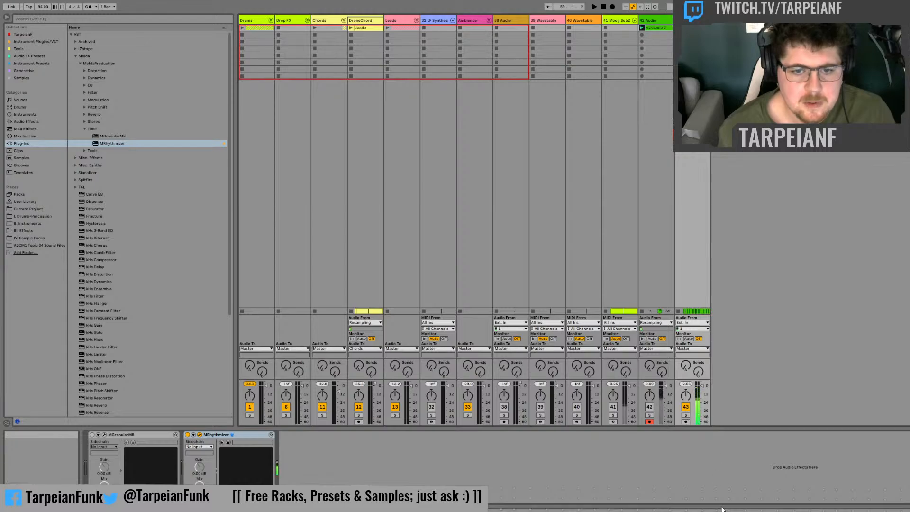
{"action": "left_click", "coordinate": [686, 415]}
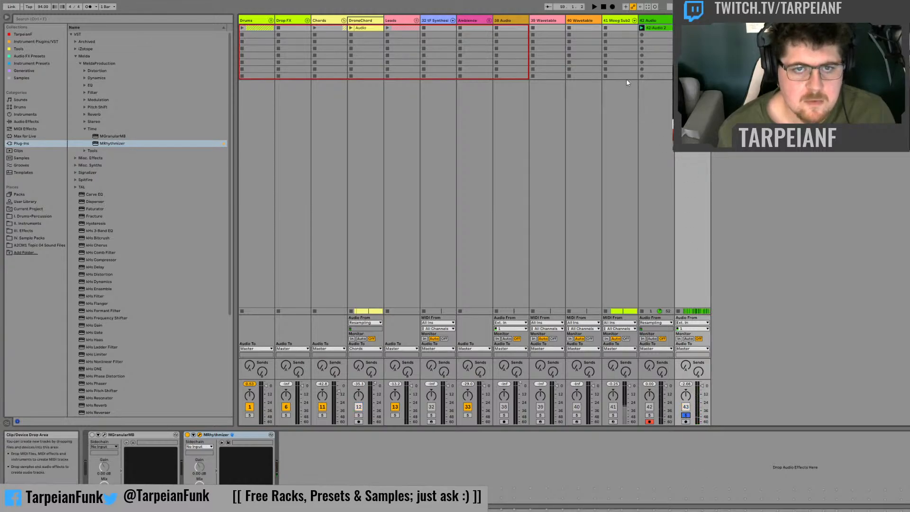
{"action": "left_click", "coordinate": [642, 34]}
{"action": "key", "text": "Tab"}
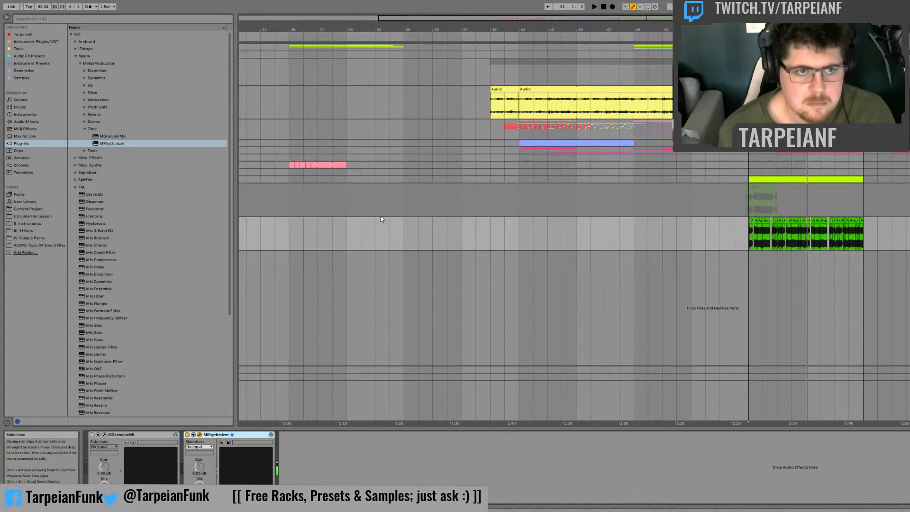
Step: Delete the old recording from track 42's first Session slot and open the new recording below it
{"action": "key", "text": "Tab"}
{"action": "left_click", "coordinate": [660, 29]}
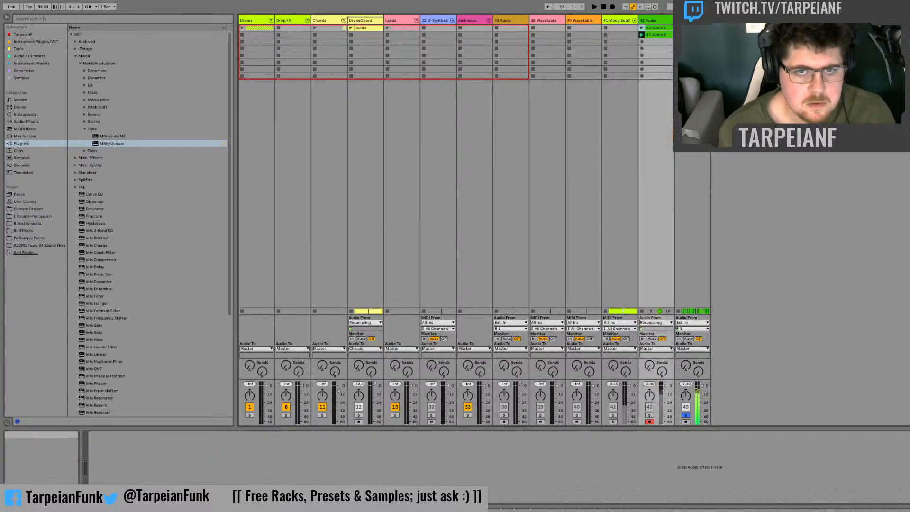
{"action": "key", "text": "Delete"}
{"action": "left_click", "coordinate": [660, 35]}
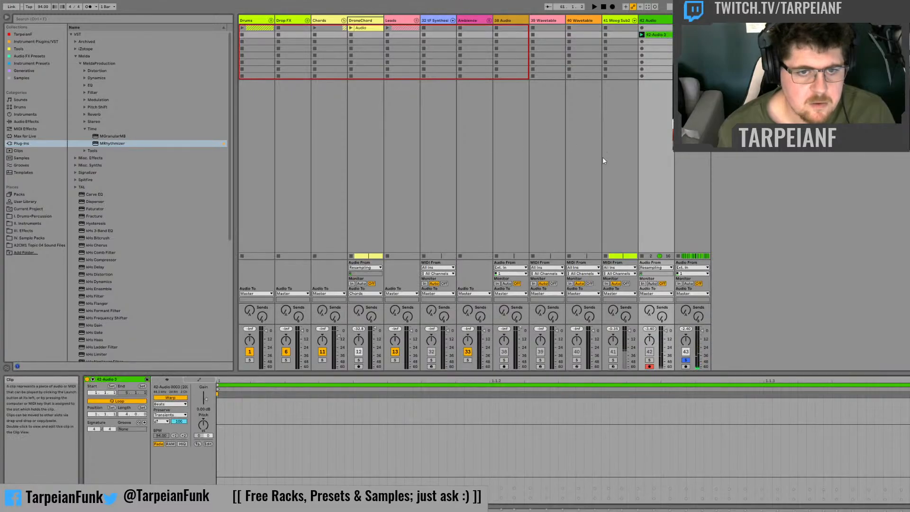
Step: Solo track 42 and trim the new clip to a two-bar loop starting at bar 2, where its audio begins
{"action": "left_click", "coordinate": [649, 360]}
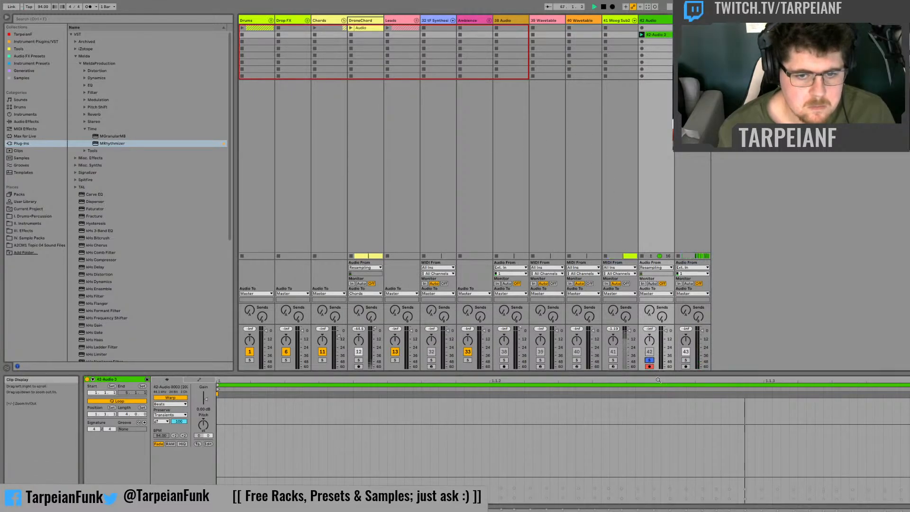
{"action": "left_click_drag", "start_coordinate": [658, 380], "coordinate": [658, 327]}
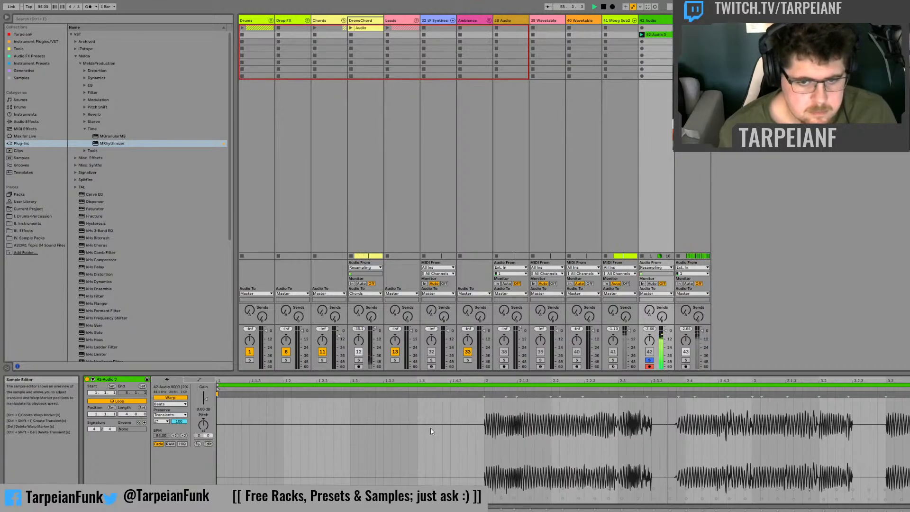
{"action": "left_click_drag", "start_coordinate": [218, 385], "coordinate": [484, 385]}
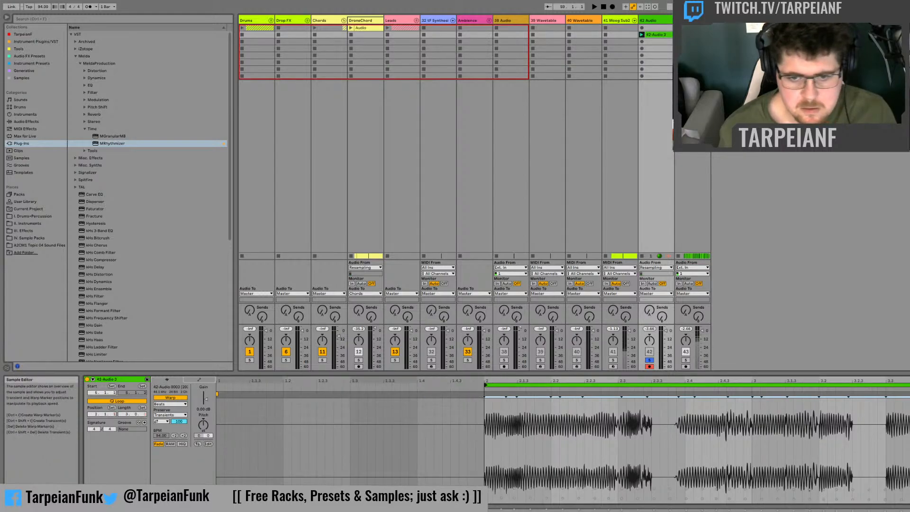
{"action": "key", "text": "space"}
{"action": "mouse_move", "coordinate": [909, 385]}
{"action": "left_mouse_down"}
{"action": "mouse_move", "coordinate": [745, 374]}
{"action": "mouse_move", "coordinate": [909, 376]}
{"action": "left_mouse_up"}
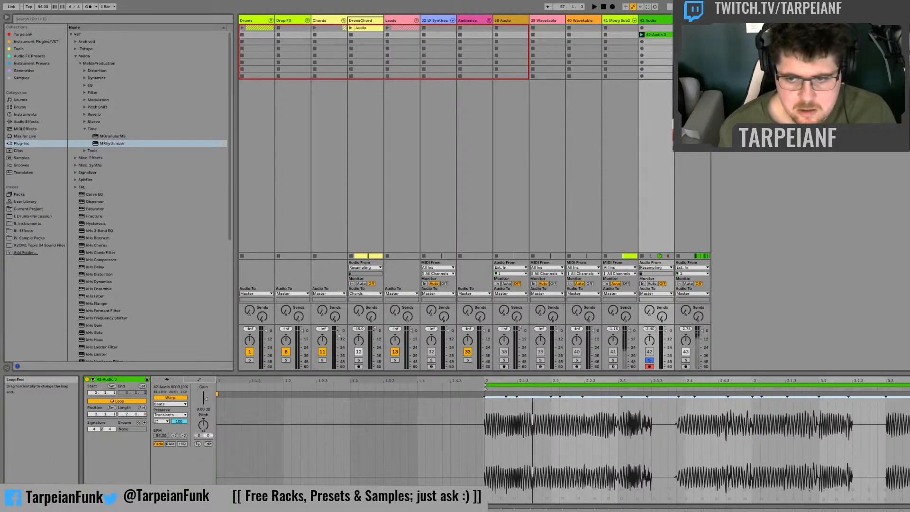
Step: Place the trimmed recording on a new audio track in the arrangement at bar 59
{"action": "key", "text": "Tab"}
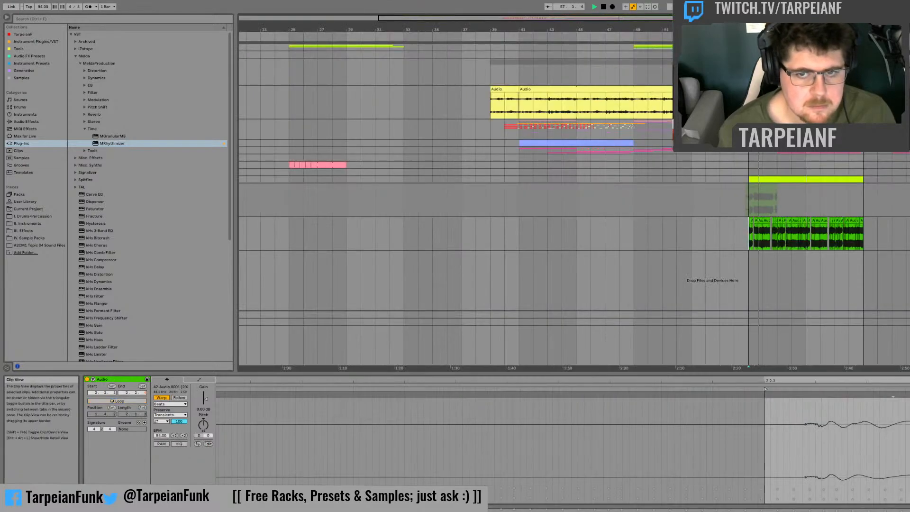
{"action": "key", "text": "Tab"}
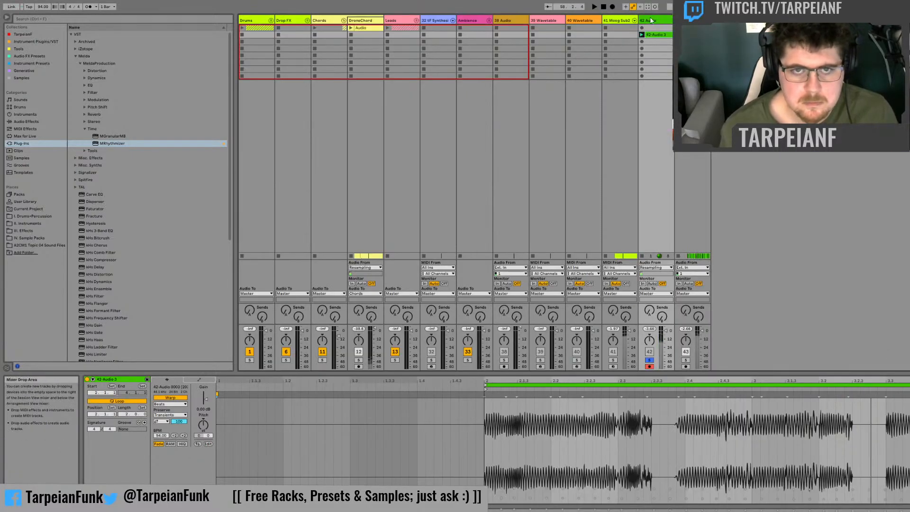
{"action": "left_click_drag", "start_coordinate": [662, 35], "coordinate": [778, 258]}
{"action": "key", "text": "Tab"}
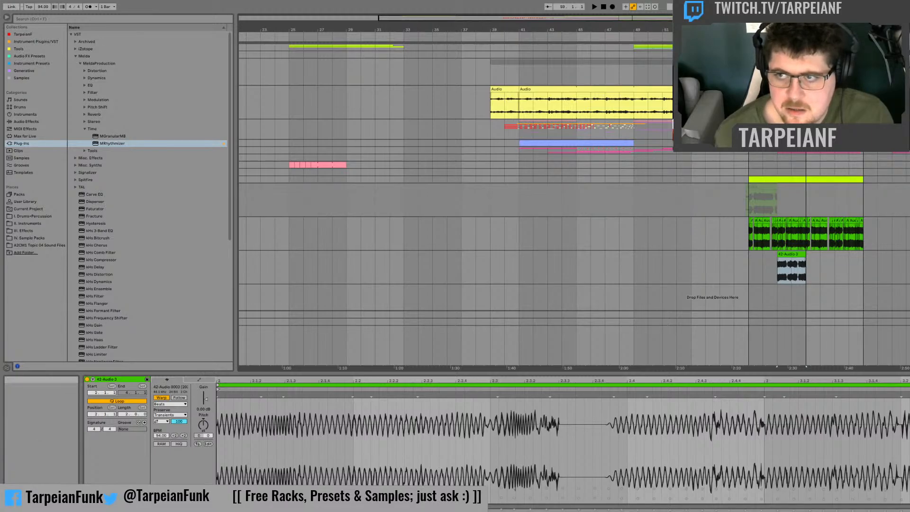
Step: Show automation, shift the new clip to bar 60, and automate the chopped bass track off during that bar
{"action": "key", "text": "a"}
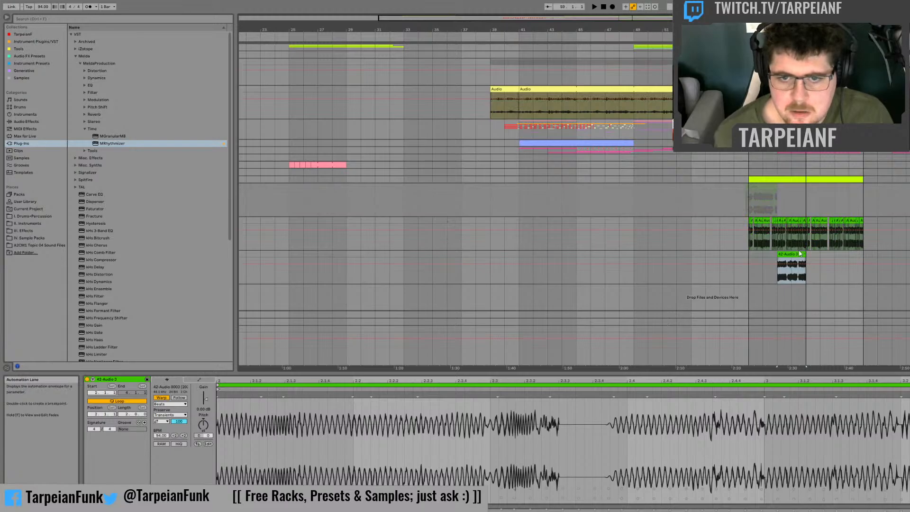
{"action": "key", "text": "ctrl+d"}
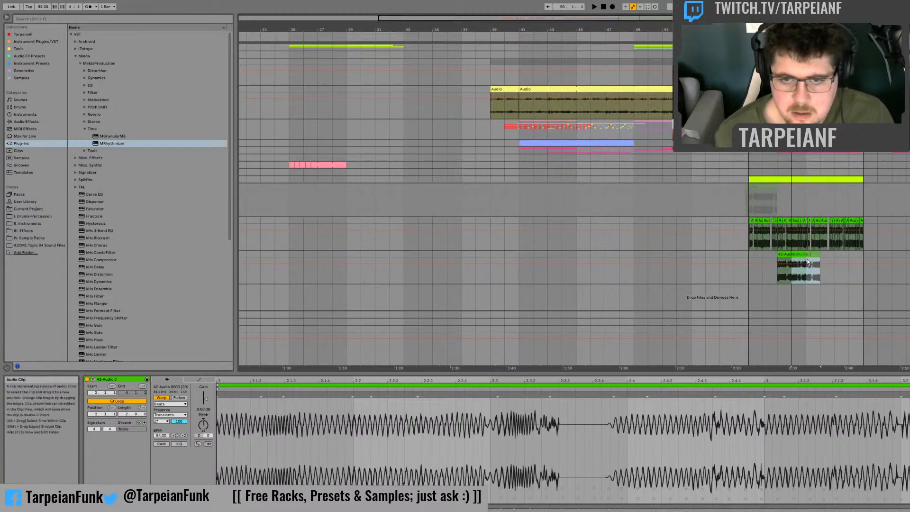
{"action": "left_click_drag", "start_coordinate": [808, 263], "coordinate": [807, 243]}
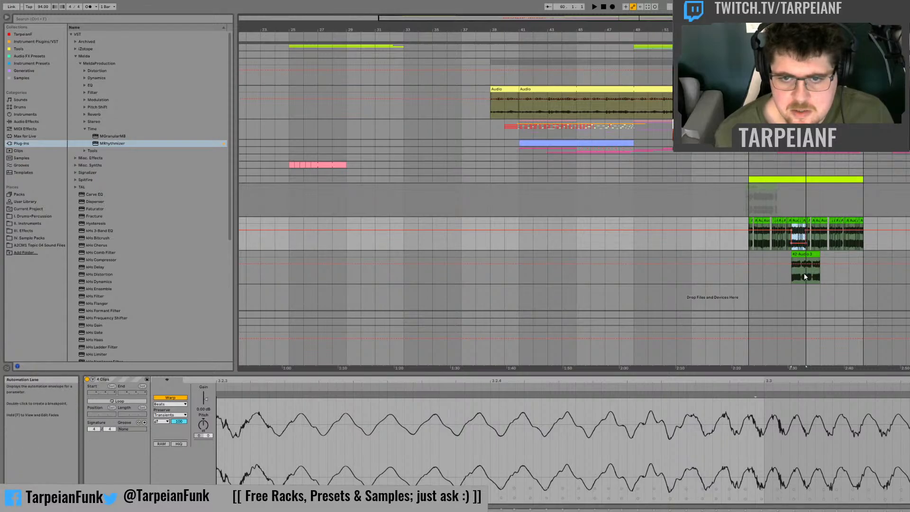
Step: Trim the clip to one bar, repeat it with the off automation at bar 64, and play the result from bar 57
{"action": "left_click_drag", "start_coordinate": [805, 276], "coordinate": [849, 241]}
{"action": "left_click", "coordinate": [800, 228]}
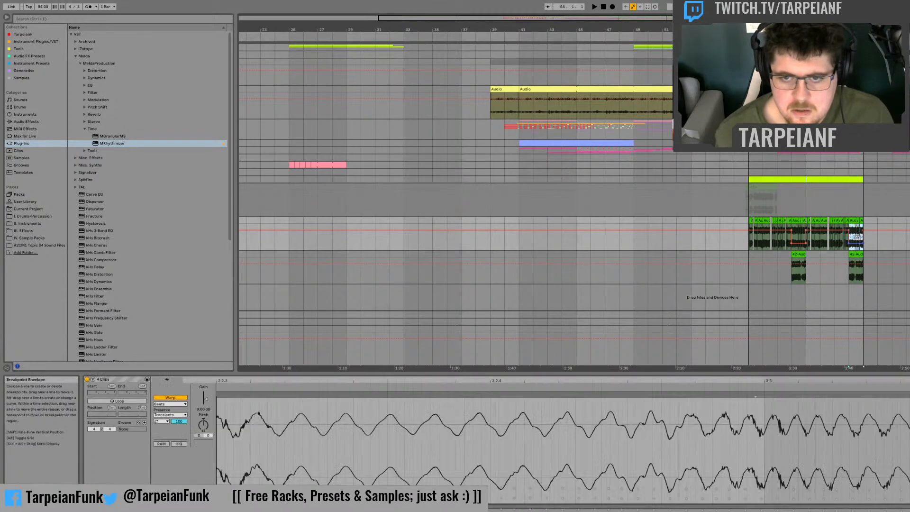
{"action": "left_click", "coordinate": [754, 241]}
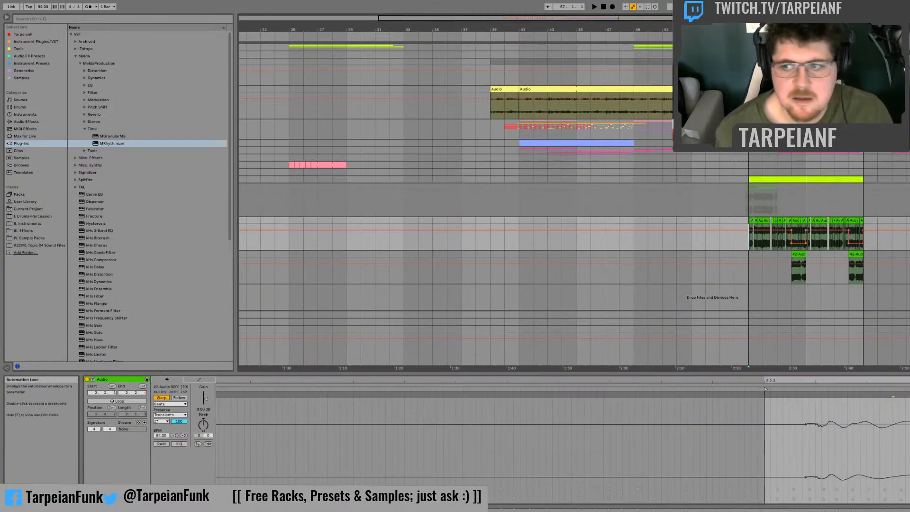
{"action": "key", "text": "space"}
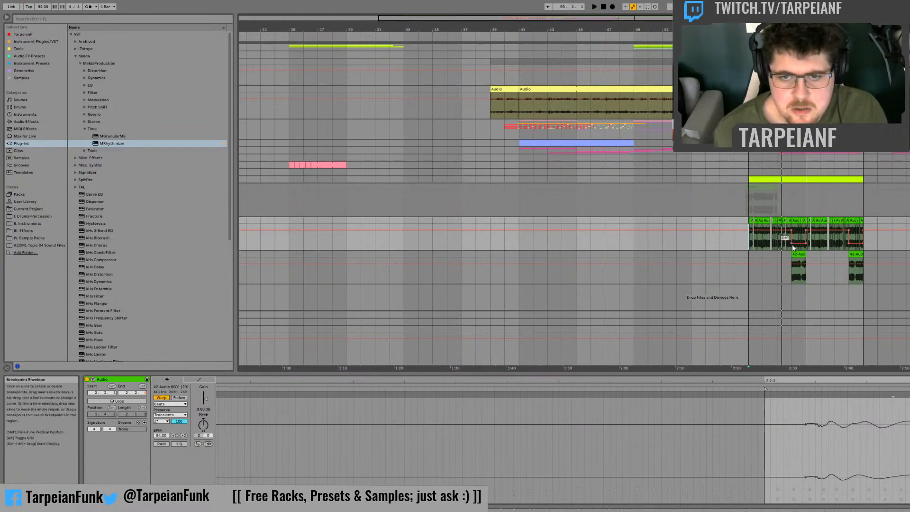
Step: Audition the phrase from bar 57 with MRhythmizer bypassed, and switch the effect back on
{"action": "double_click", "coordinate": [909, 220]}
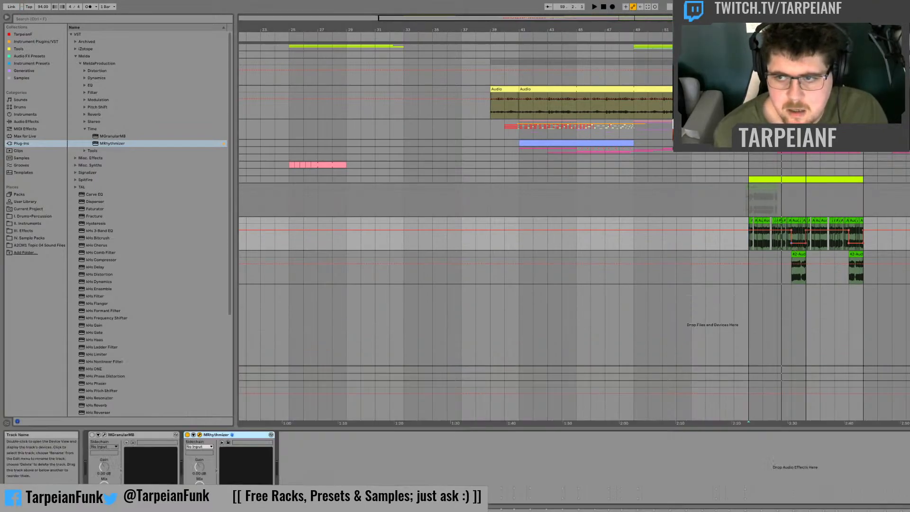
{"action": "left_click", "coordinate": [187, 435]}
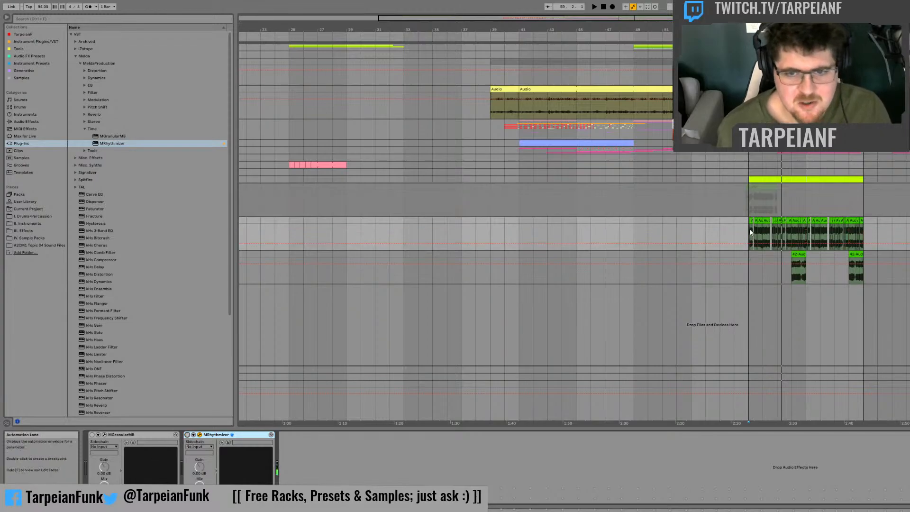
{"action": "key", "text": "space"}
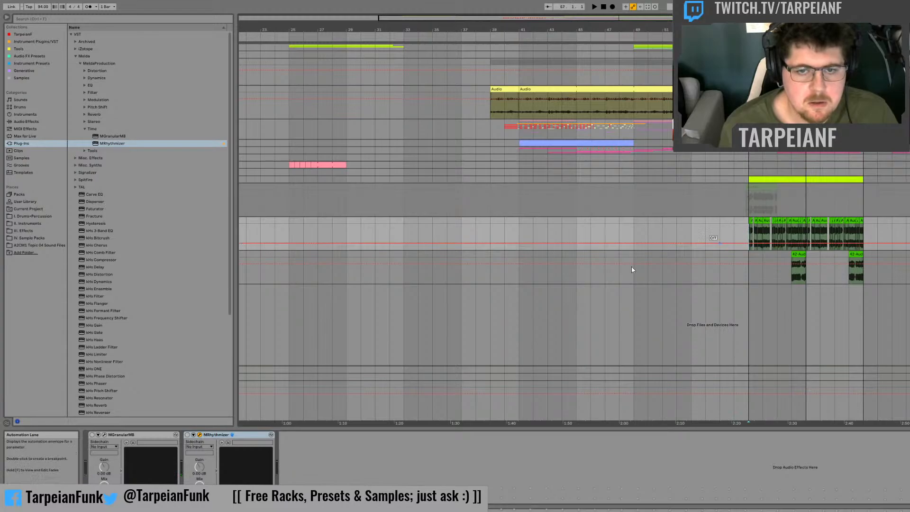
{"action": "left_click", "coordinate": [188, 435]}
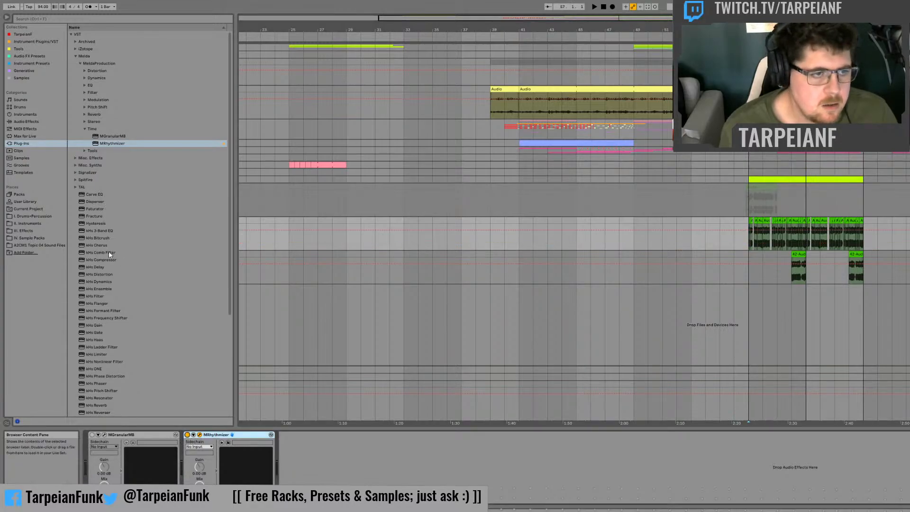
Step: Audition the chopped bass phrase from bar 57 through MRhythmizer, including the transition around bar 64
{"action": "key", "text": "space"}
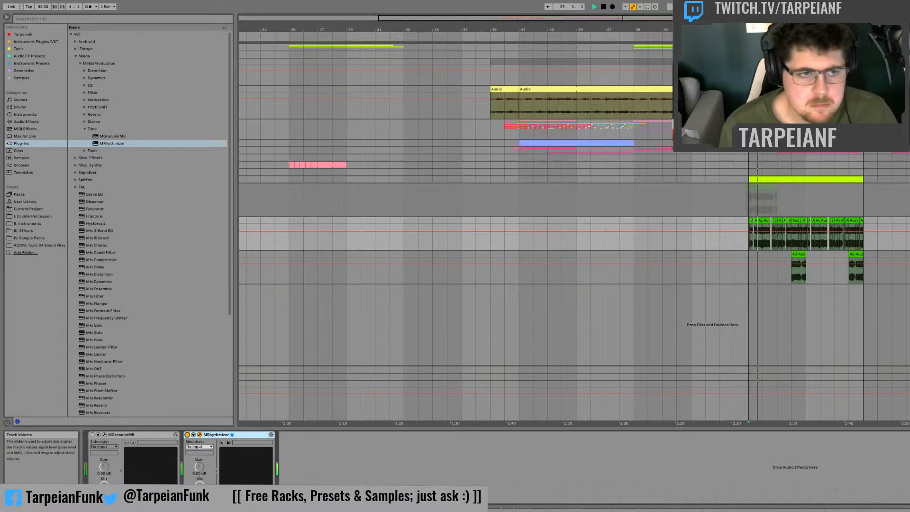
{"action": "key", "text": "space"}
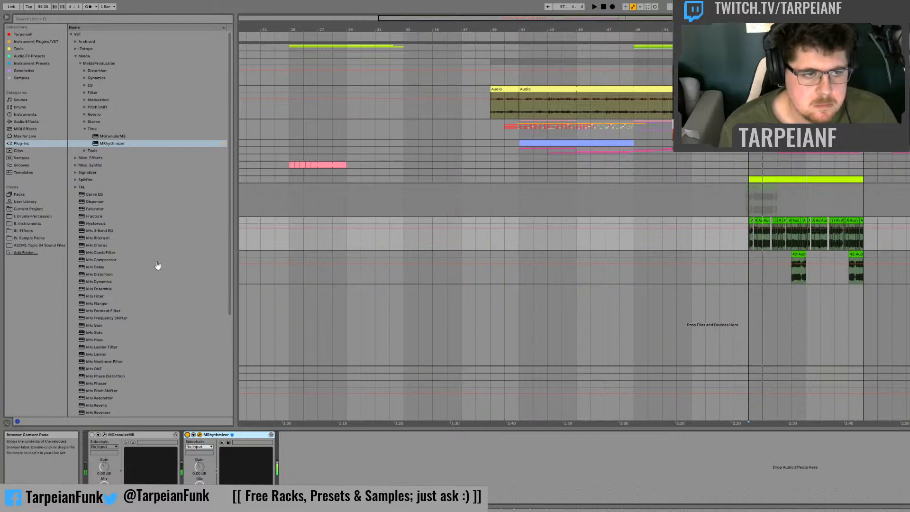
{"action": "key", "text": "space"}
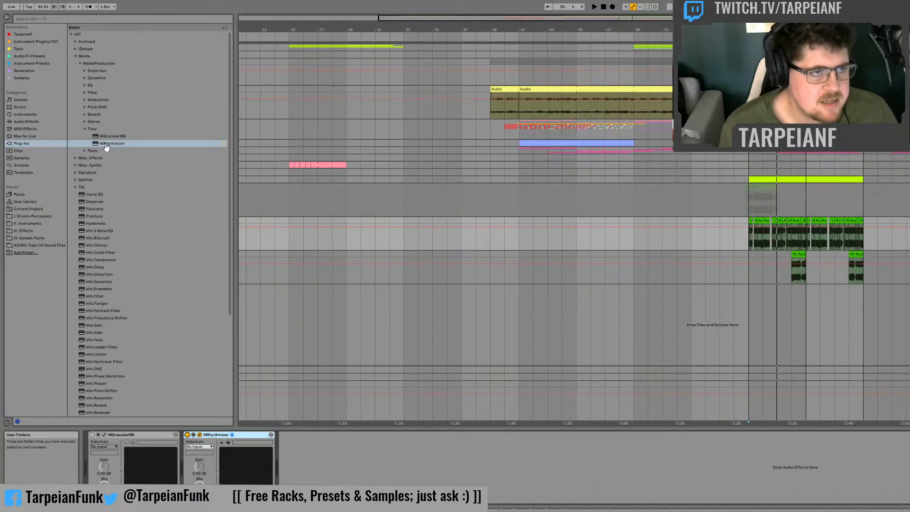
{"action": "key", "text": "space"}
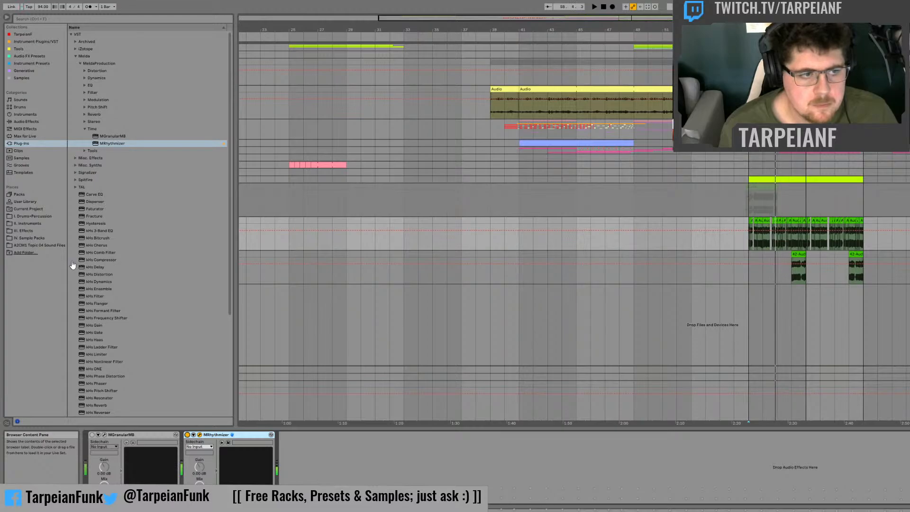
{"action": "key", "text": "space"}
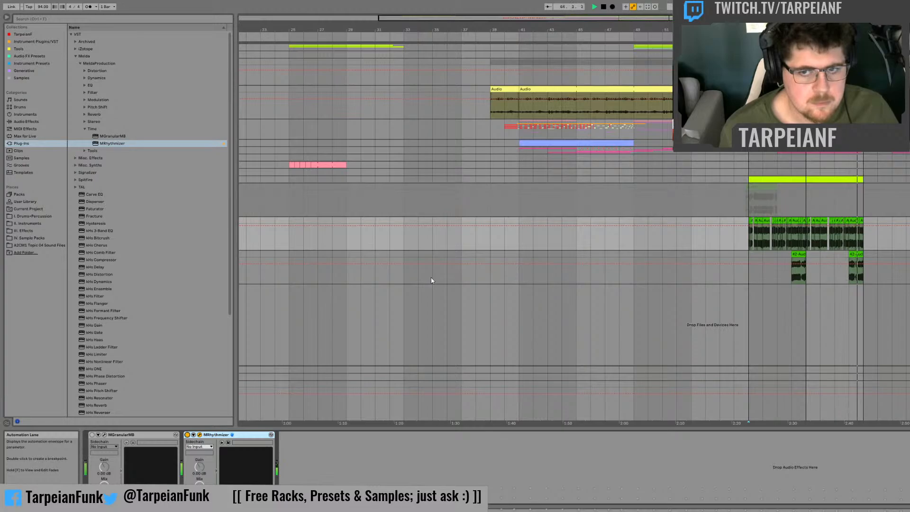
{"action": "key", "text": "space"}
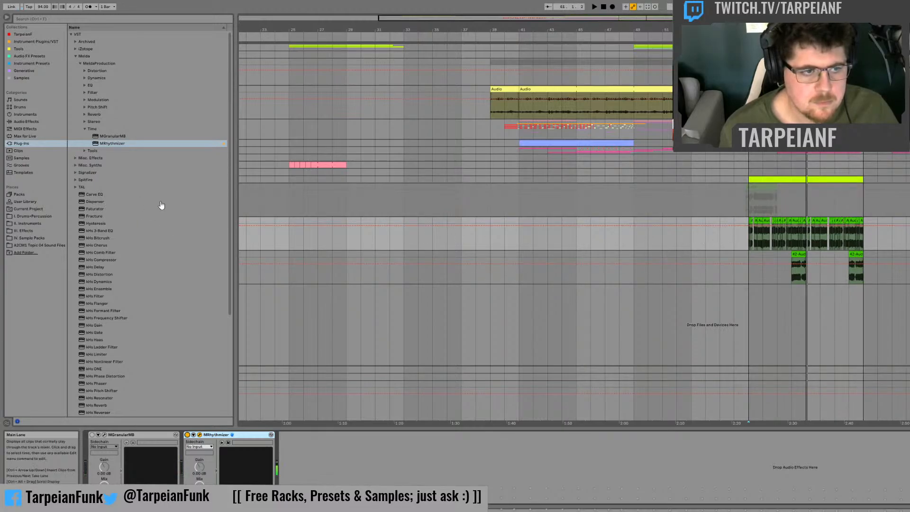
{"action": "key", "text": "space"}
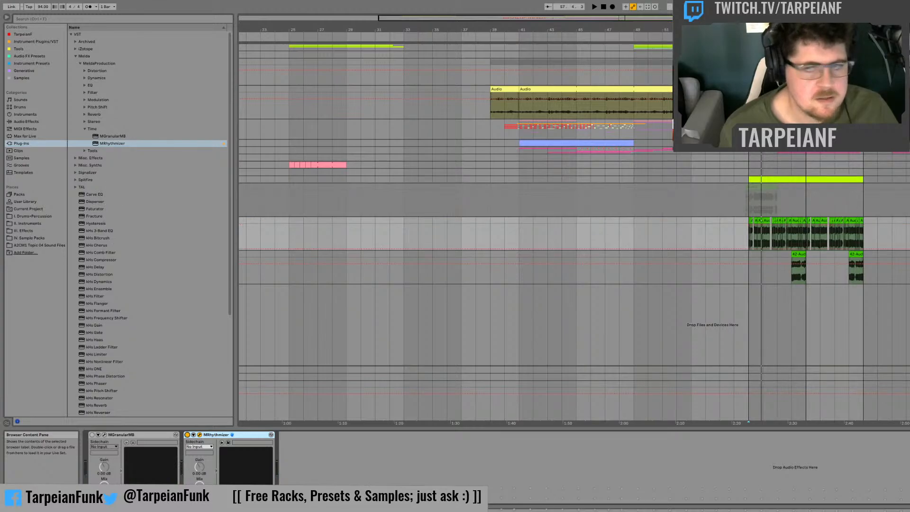
{"action": "key", "text": "space"}
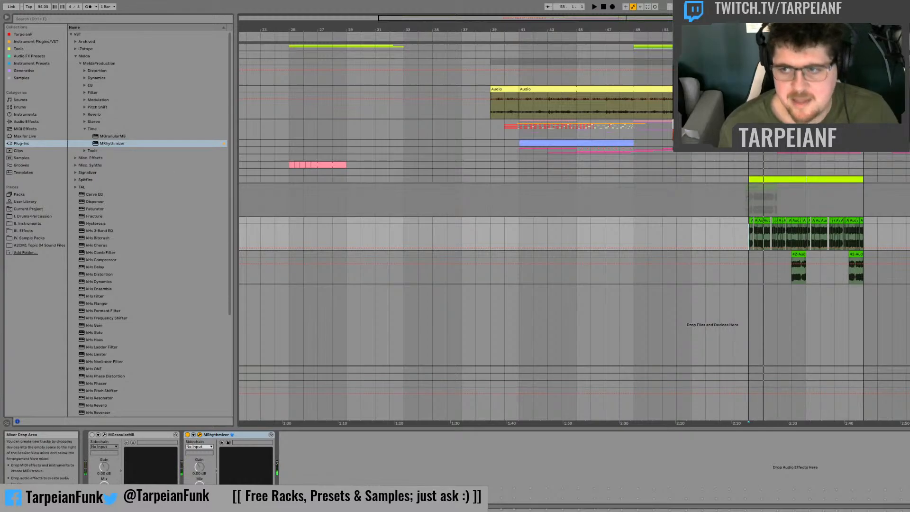
Step: Record the processed phrase onto the resampling track from bar 57 to bar 61
{"action": "left_click", "coordinate": [747, 204]}
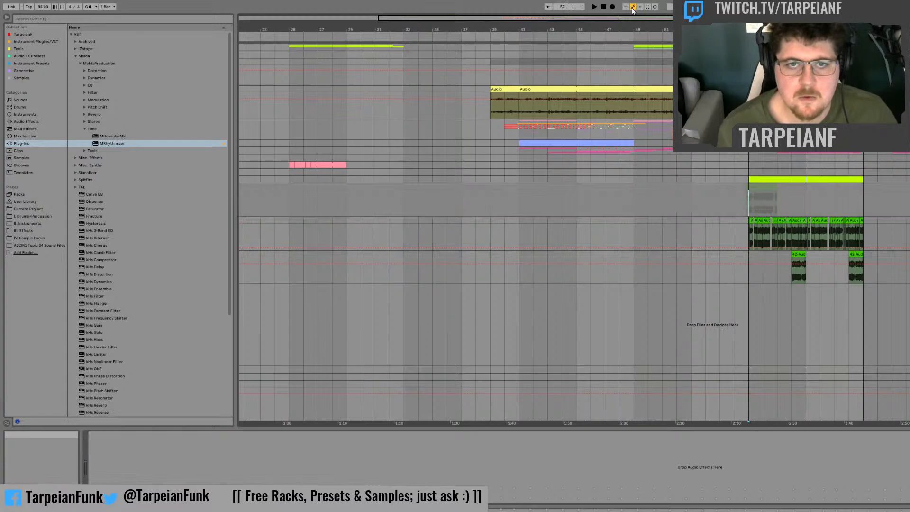
{"action": "left_click", "coordinate": [613, 7]}
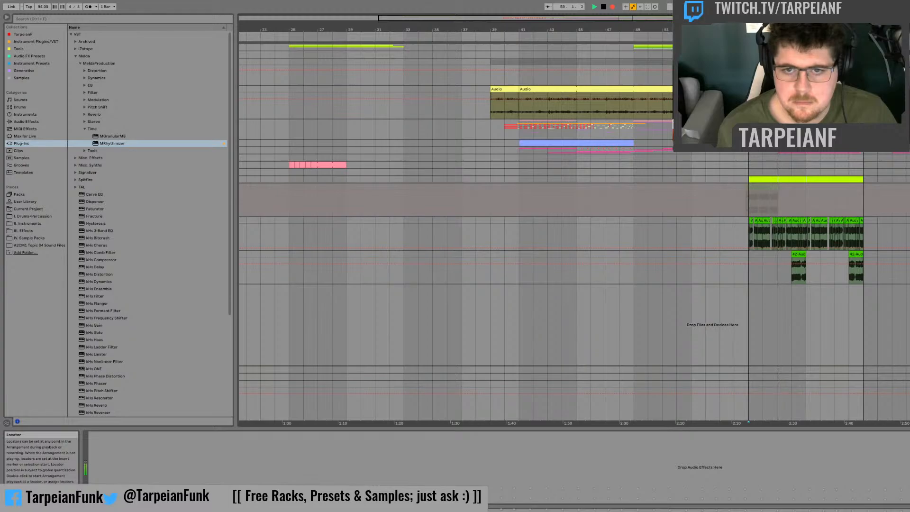
{"action": "left_click_drag", "start_coordinate": [616, 18], "coordinate": [617, 44]}
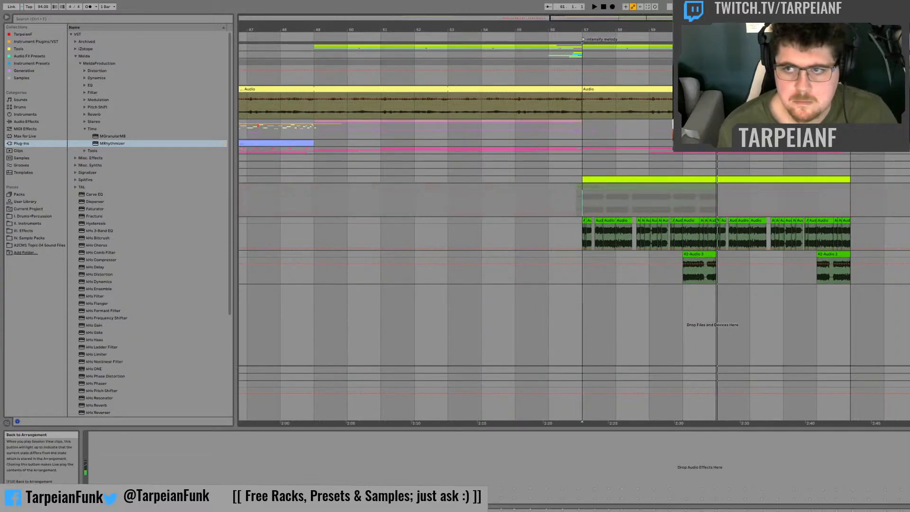
{"action": "key", "text": "space"}
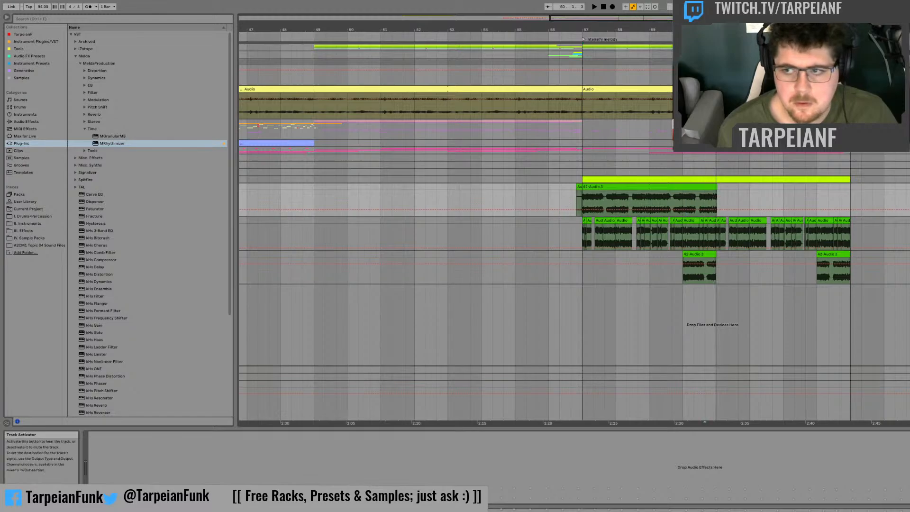
Step: Audition the new four-bar recording near bars 60 and 58, and delete it
{"action": "key", "text": "space"}
{"action": "key", "text": "space"}
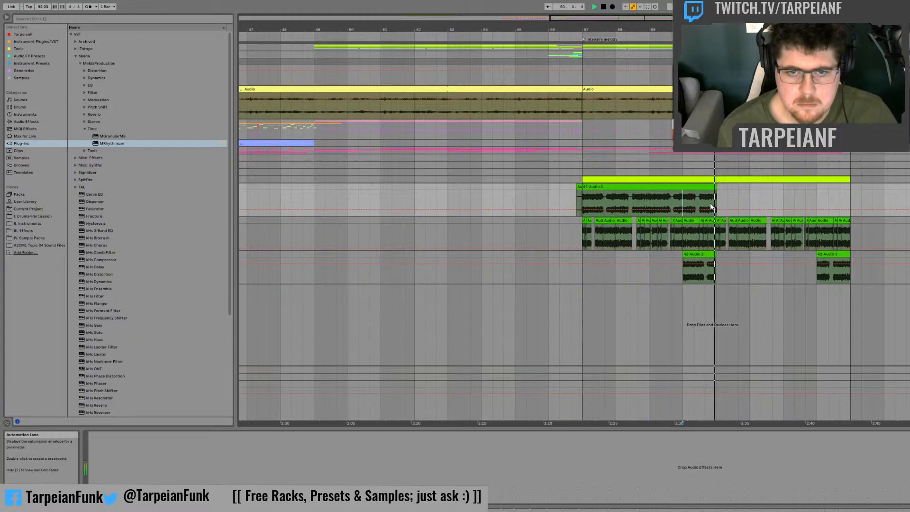
{"action": "left_click", "coordinate": [624, 199]}
{"action": "key", "text": "space"}
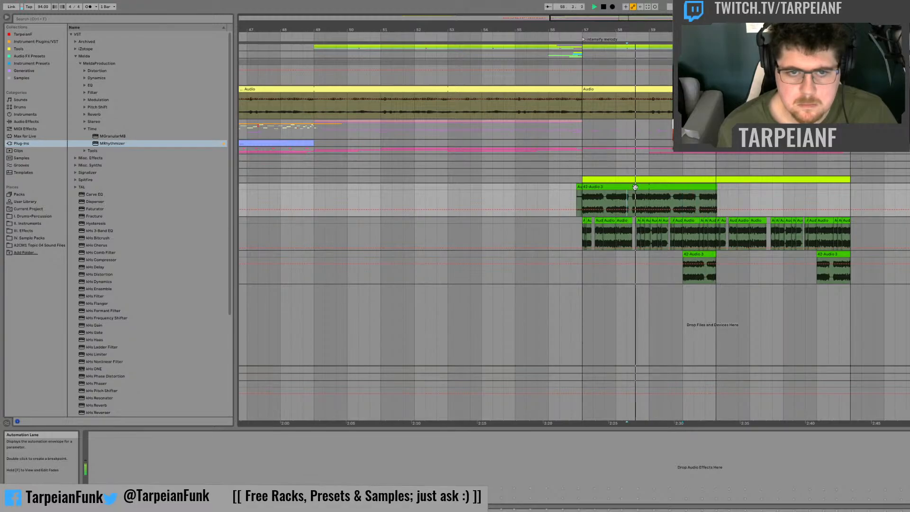
{"action": "key", "text": "space"}
{"action": "left_click", "coordinate": [634, 187]}
{"action": "key", "text": "Delete"}
Step: Record a fresh take of about one bar from bar 57 on the resampling track, and play it back
{"action": "key", "text": "Tab"}
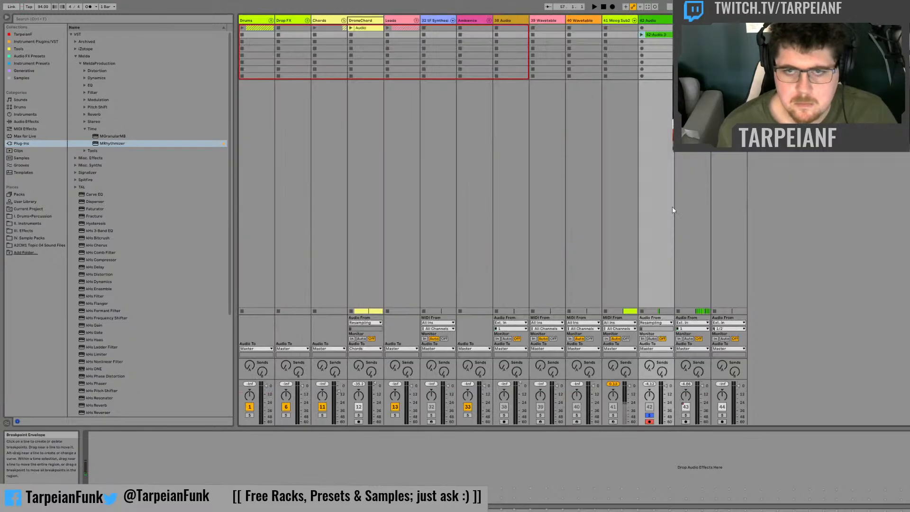
{"action": "key", "text": "Tab"}
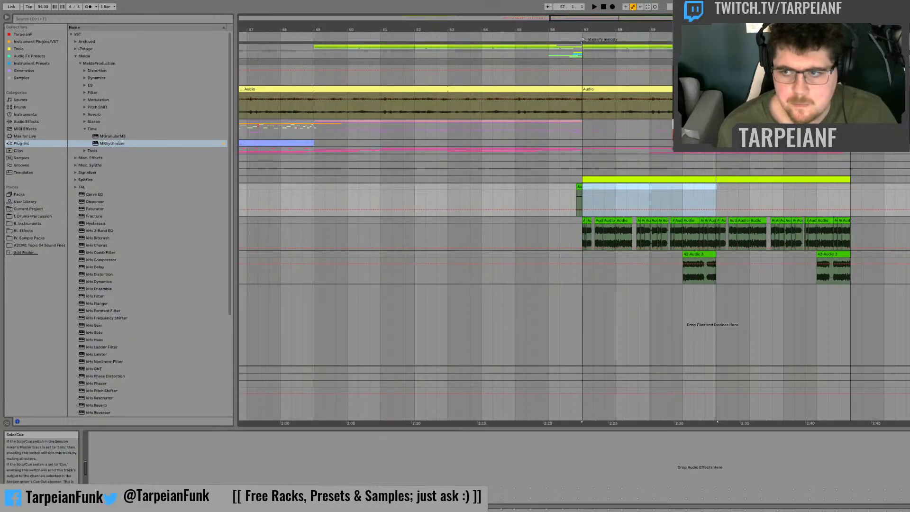
{"action": "left_click", "coordinate": [599, 197]}
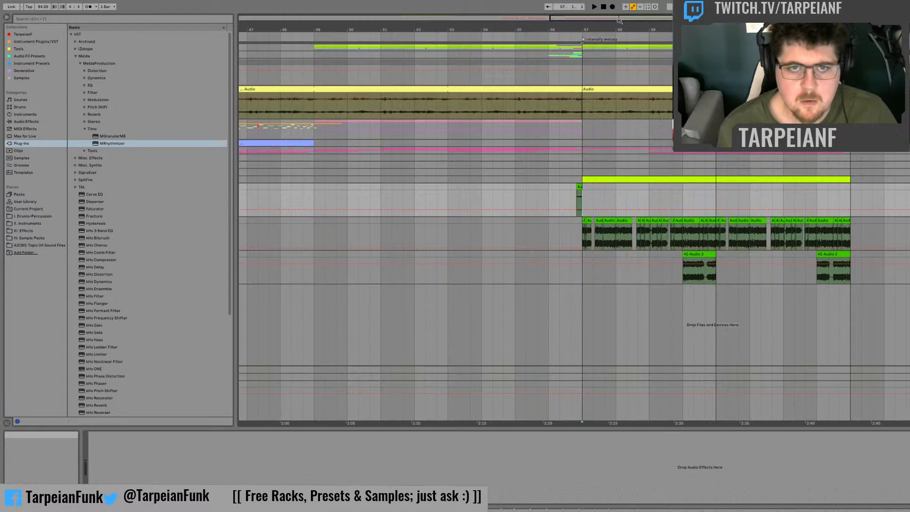
{"action": "left_click", "coordinate": [612, 7]}
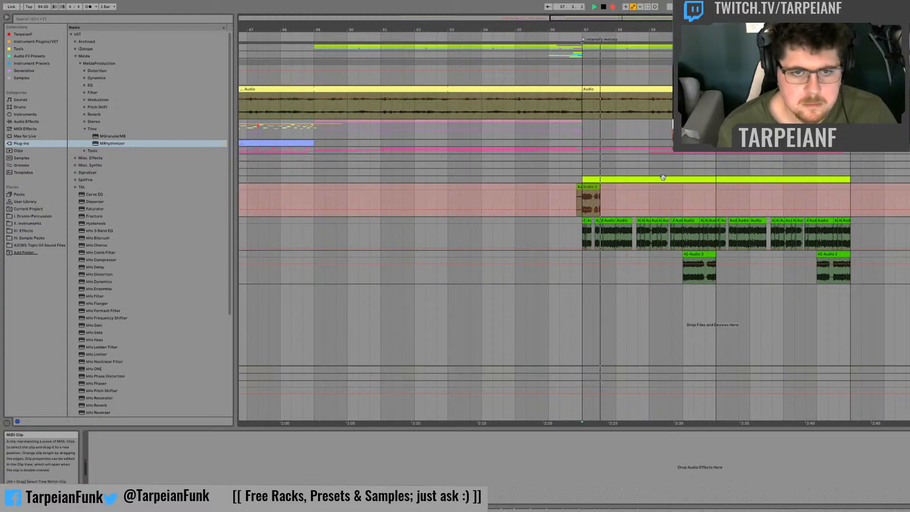
{"action": "key", "text": "space"}
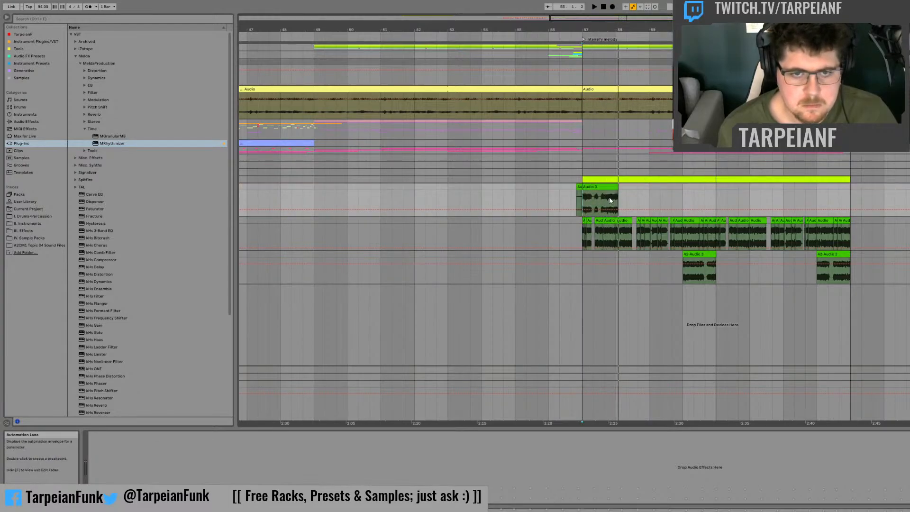
{"action": "key", "text": "space"}
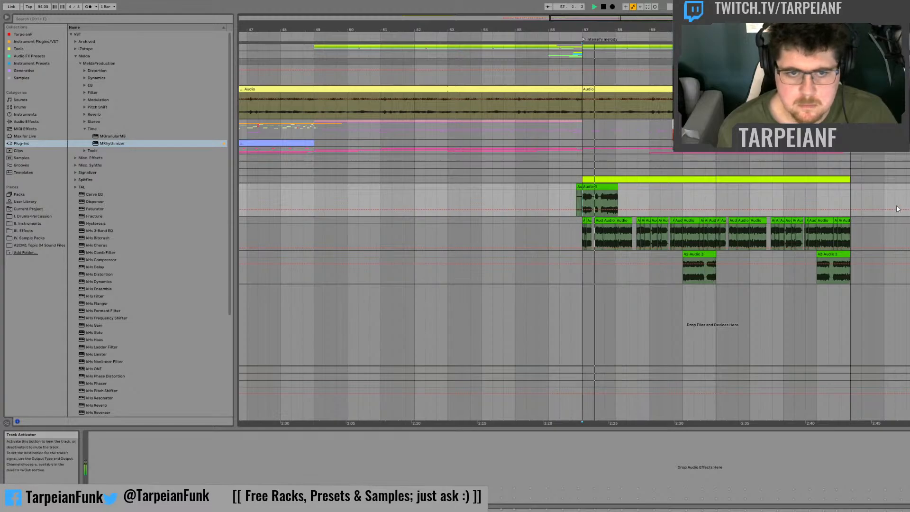
{"action": "key", "text": "space"}
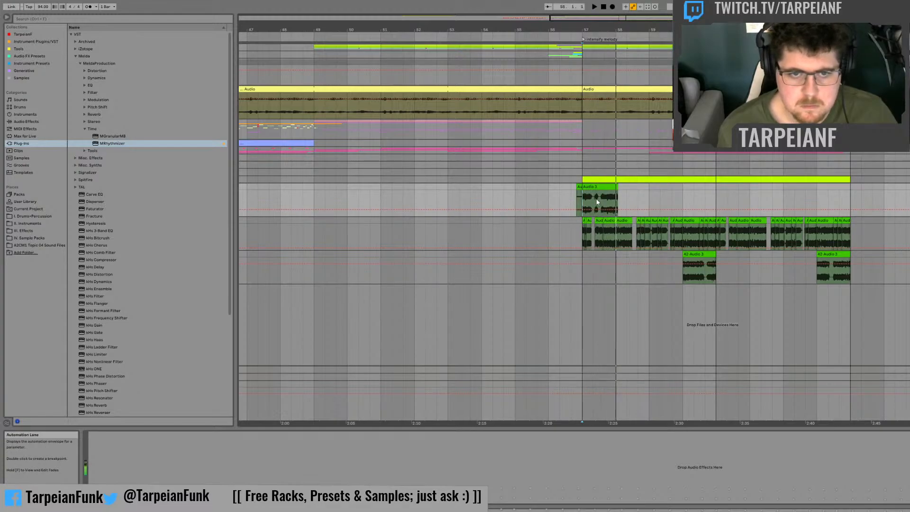
Step: Move the first bar of the new take to bar 64 on the fill track, replacing the existing fill, and play it
{"action": "left_click", "coordinate": [602, 187]}
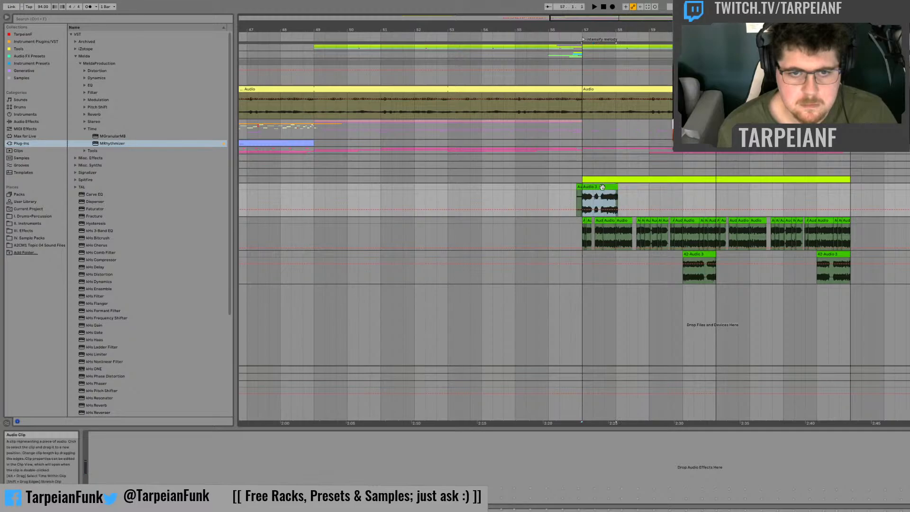
{"action": "left_click_drag", "start_coordinate": [831, 187], "coordinate": [834, 253]}
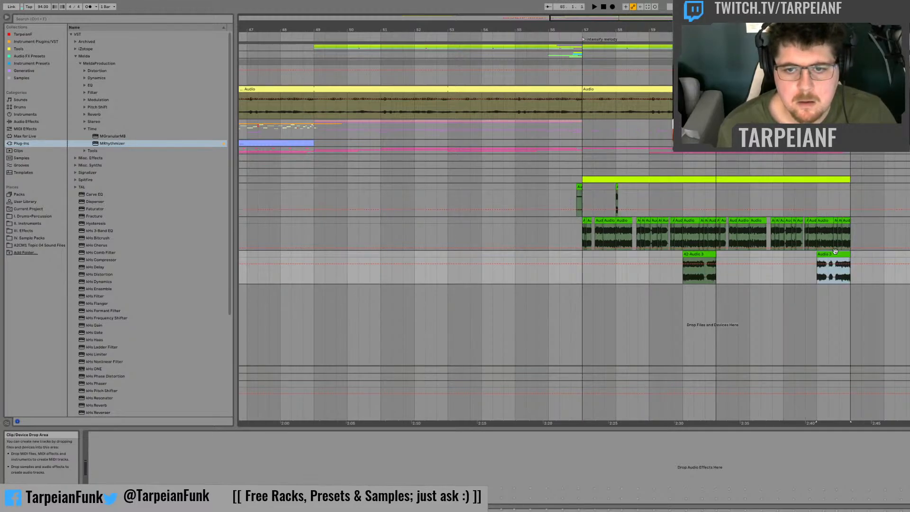
{"action": "key", "text": "space"}
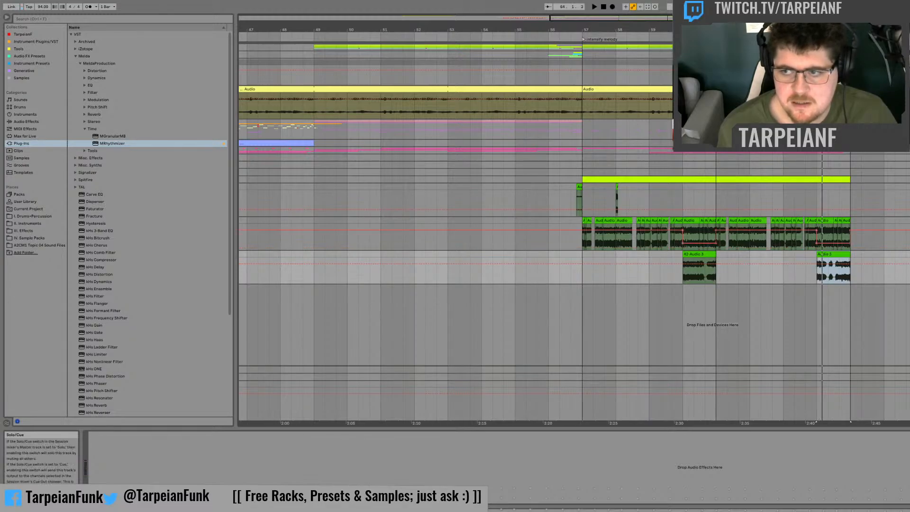
{"action": "key", "text": "space"}
Step: Bypass MRhythmizer on the chopped bass track and audition the phrase from bar 61 through the new fill
{"action": "left_click", "coordinate": [733, 203]}
{"action": "left_click", "coordinate": [906, 220]}
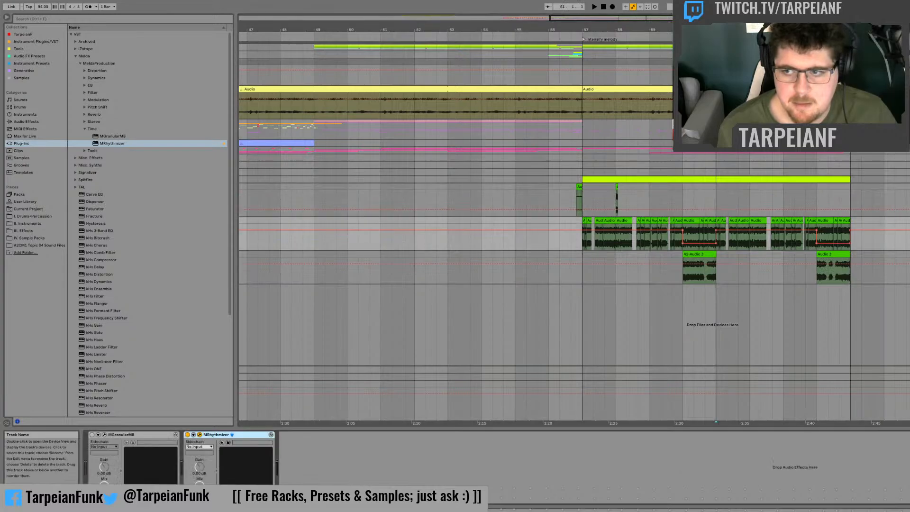
{"action": "left_click", "coordinate": [188, 435]}
{"action": "key", "text": "space"}
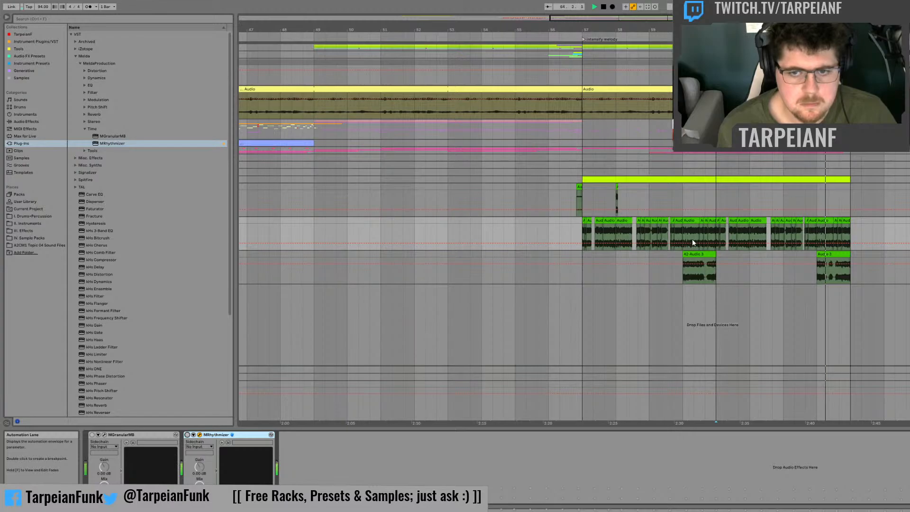
{"action": "key", "text": "space"}
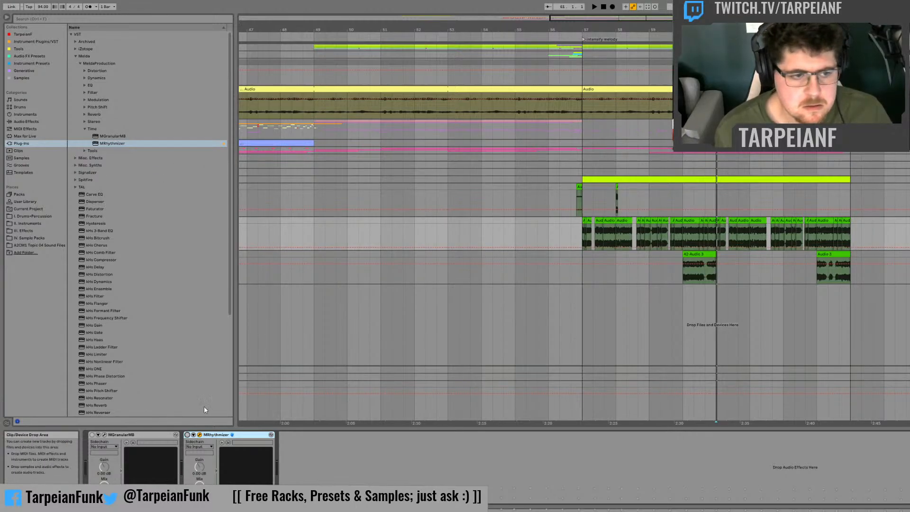
Step: Switch MRhythmizer back on and audition the chopped bass from bar 57 and again from bar 61
{"action": "left_click", "coordinate": [186, 434]}
{"action": "left_click", "coordinate": [575, 243]}
{"action": "key", "text": "space"}
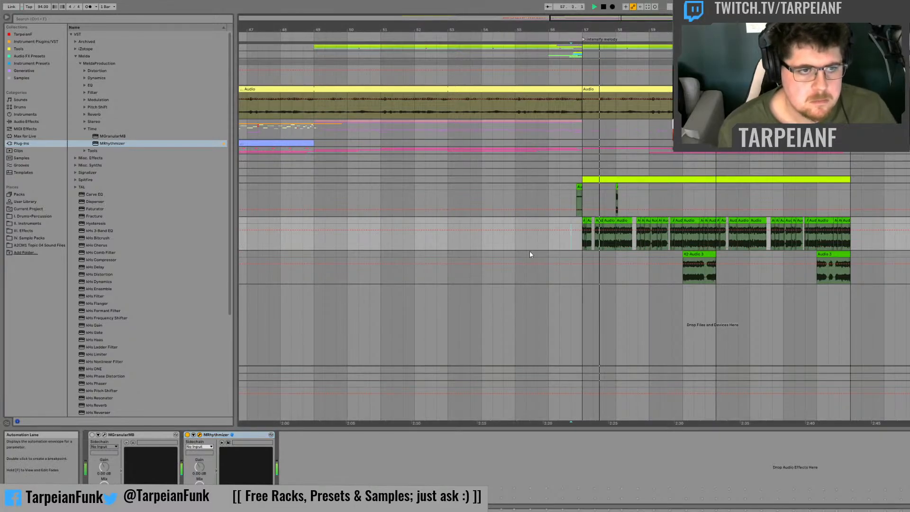
{"action": "key", "text": "space"}
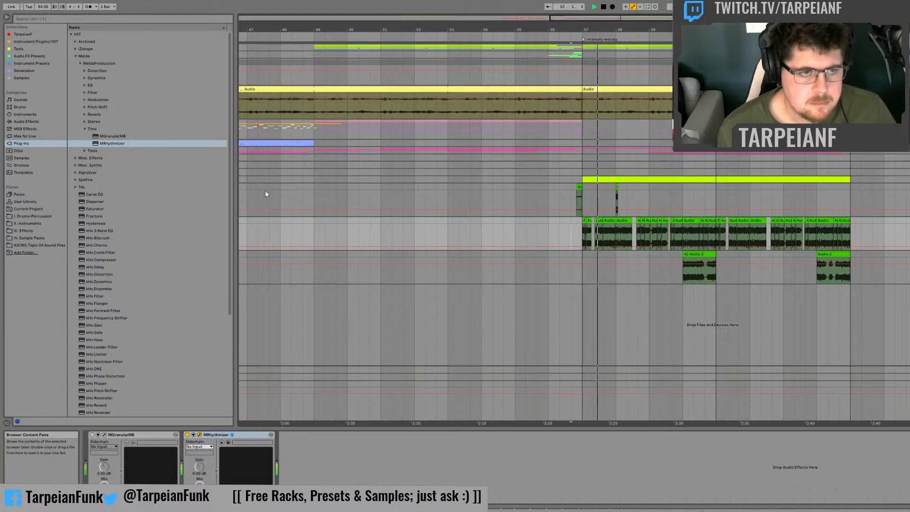
{"action": "key", "text": "space"}
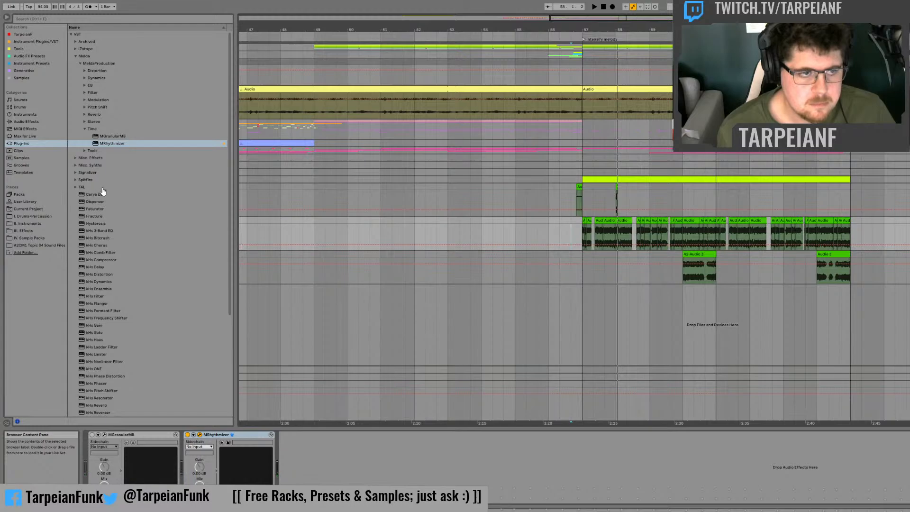
{"action": "left_click", "coordinate": [575, 239]}
{"action": "key", "text": "space"}
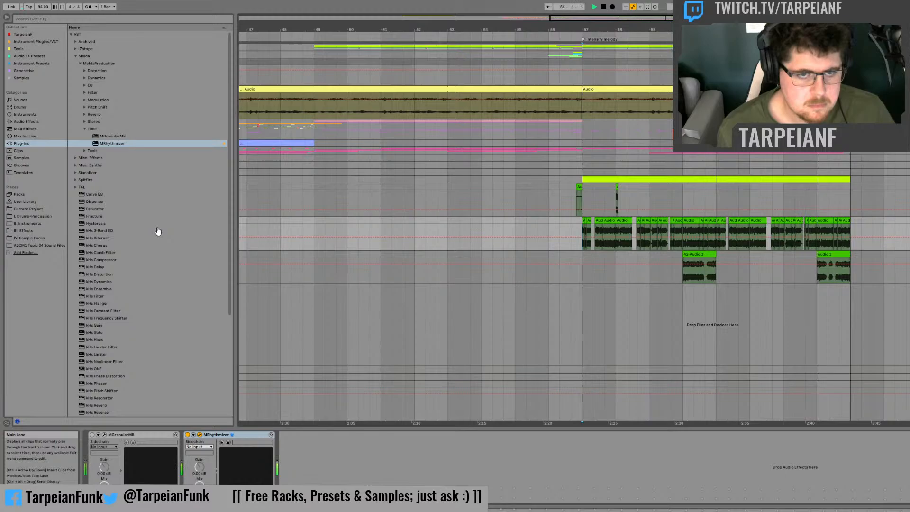
{"action": "left_click", "coordinate": [712, 230]}
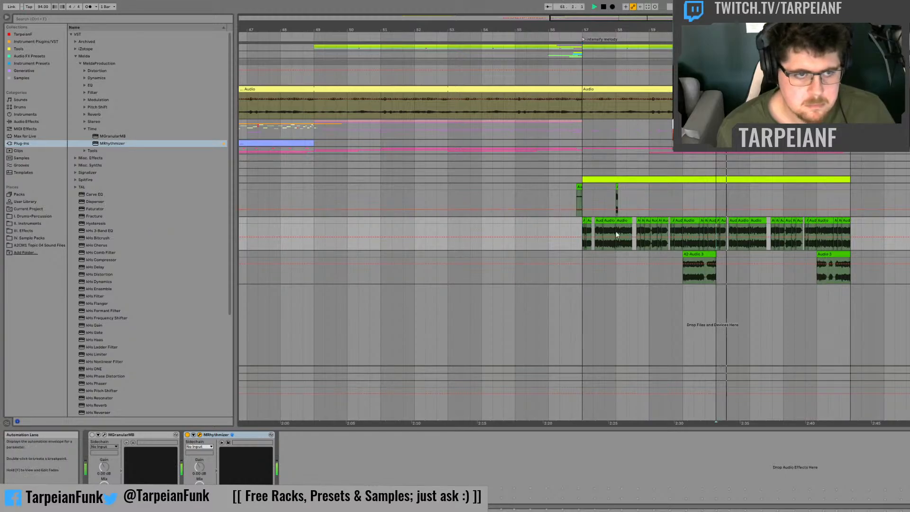
{"action": "key", "text": "space"}
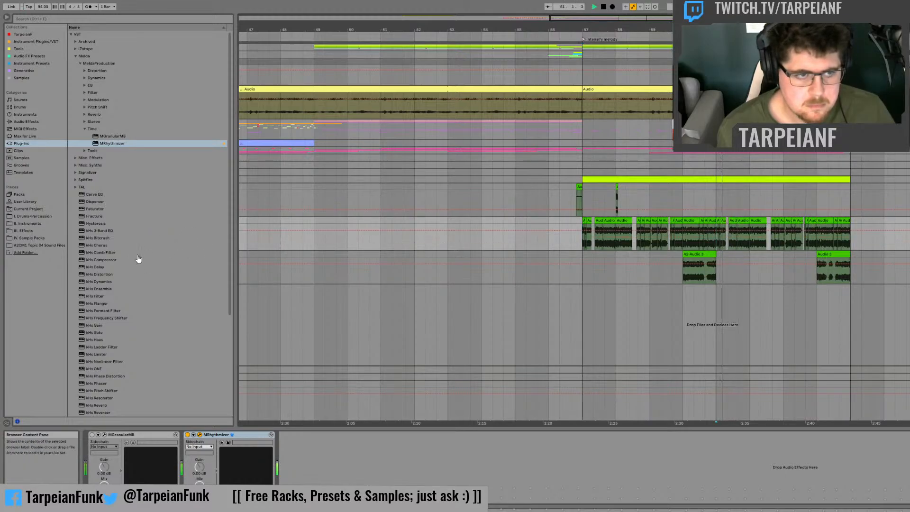
{"action": "key", "text": "space"}
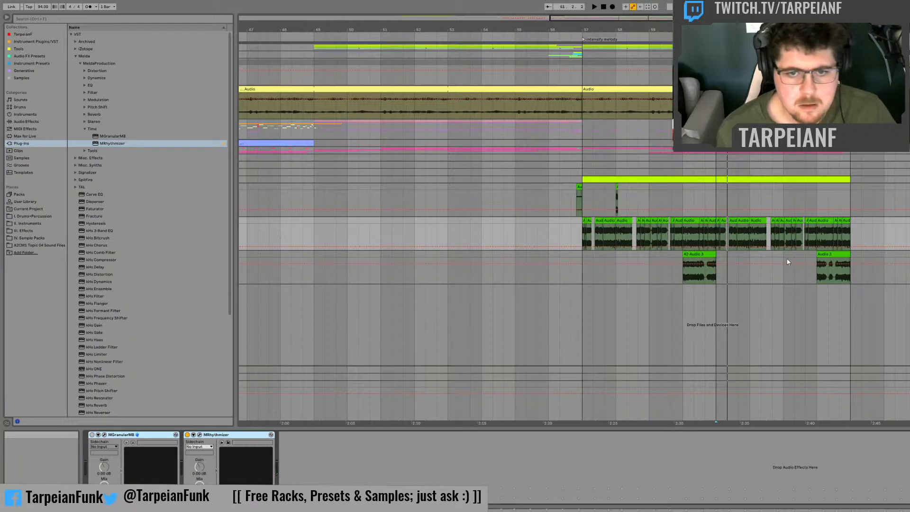
Step: Delete MGranularMB and MRhythmizer from the chopped bass track and play the bass with its fills from just before bar 57
{"action": "key", "text": "Delete"}
{"action": "left_click_drag", "start_coordinate": [581, 254], "coordinate": [874, 251]}
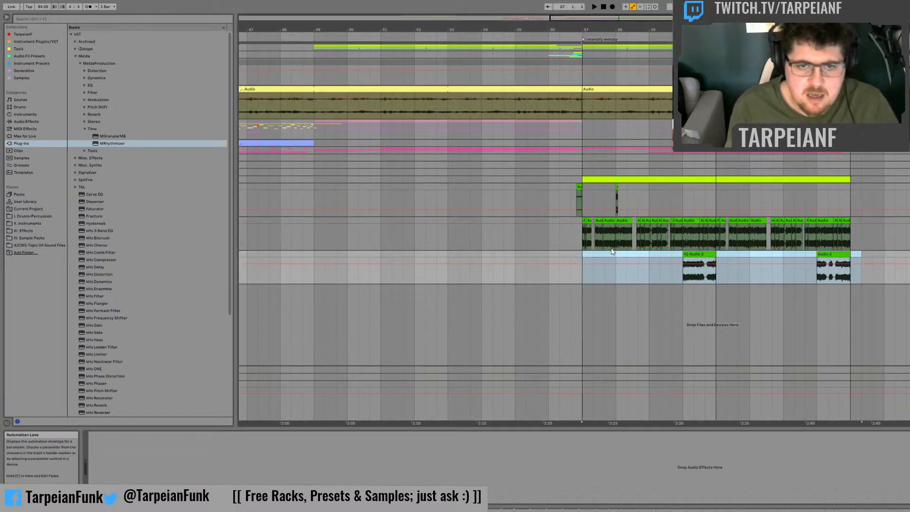
{"action": "left_click", "coordinate": [571, 254]}
{"action": "key", "text": "space"}
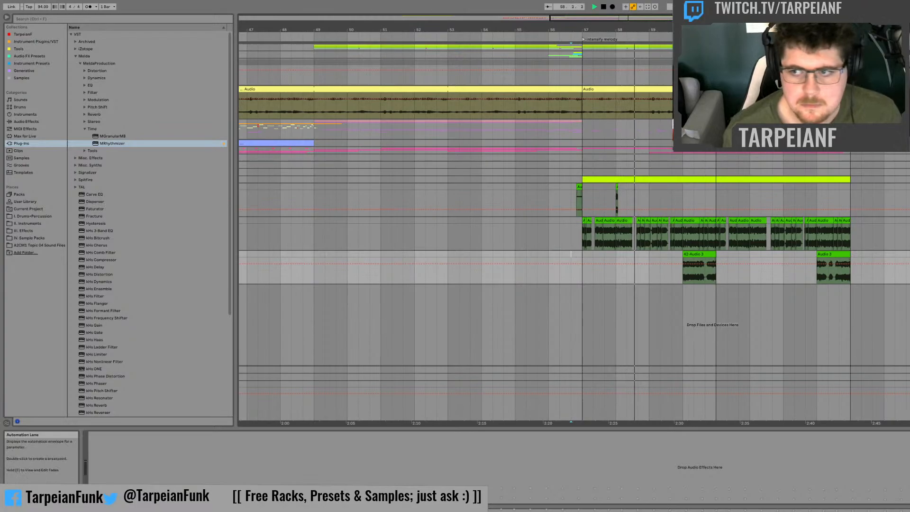
Step: Delete the leftover takes around bar 57 on the bass resampling track and audition the chopped drums from bar 57
{"action": "left_click_drag", "start_coordinate": [635, 198], "coordinate": [516, 190]}
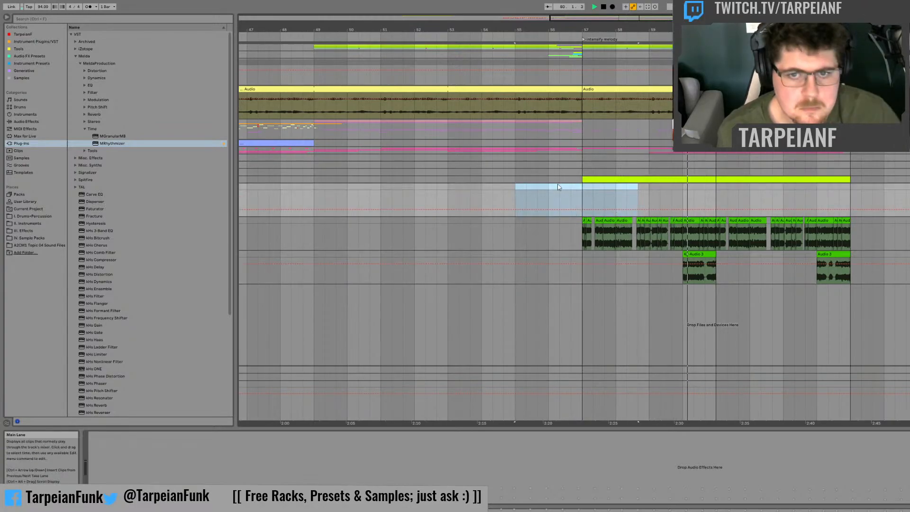
{"action": "key", "text": "space"}
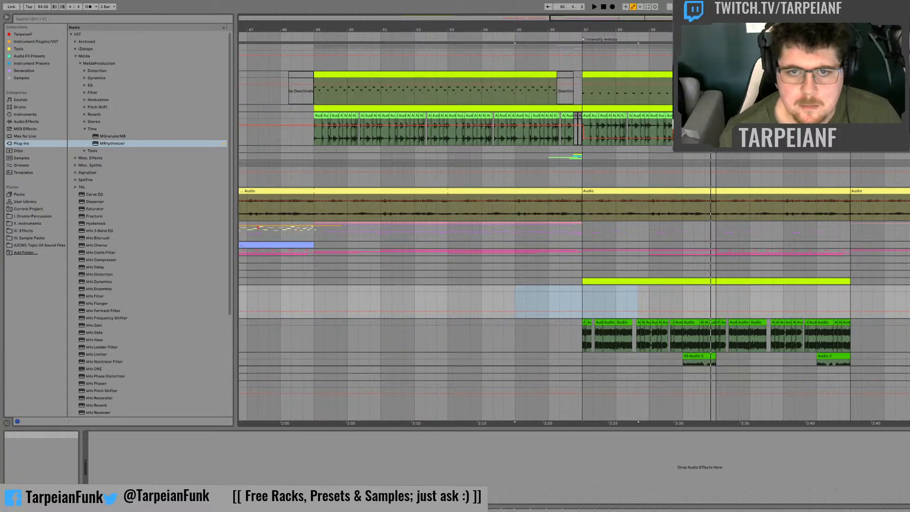
{"action": "left_click", "coordinate": [705, 130]}
{"action": "key", "text": "space"}
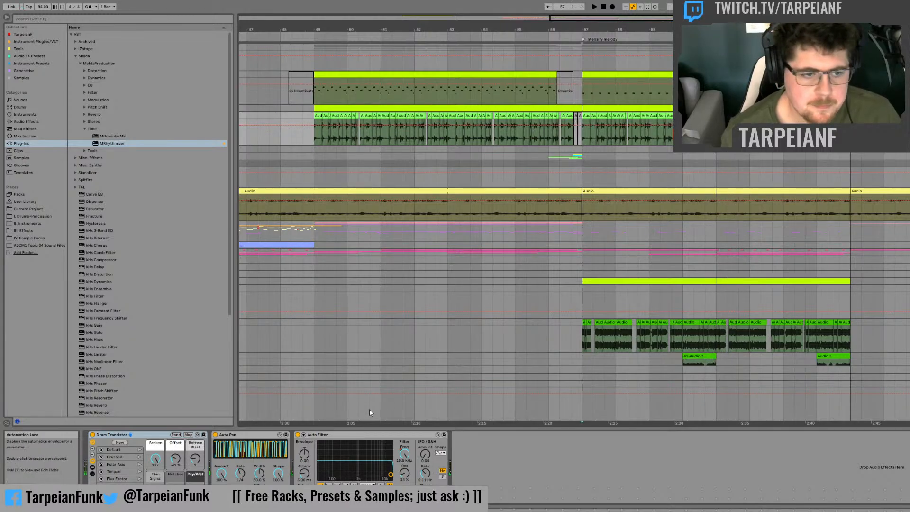
{"action": "key", "text": "space"}
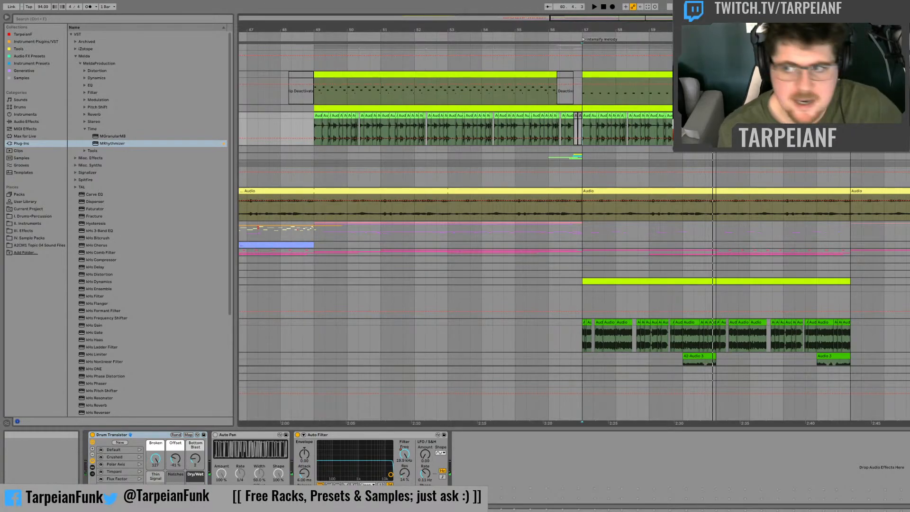
Step: Add an audio track below the chopped drums and record a resampled drum take of just over one bar from bar 57
{"action": "key", "text": "ctrl+t"}
{"action": "left_click", "coordinate": [905, 116]}
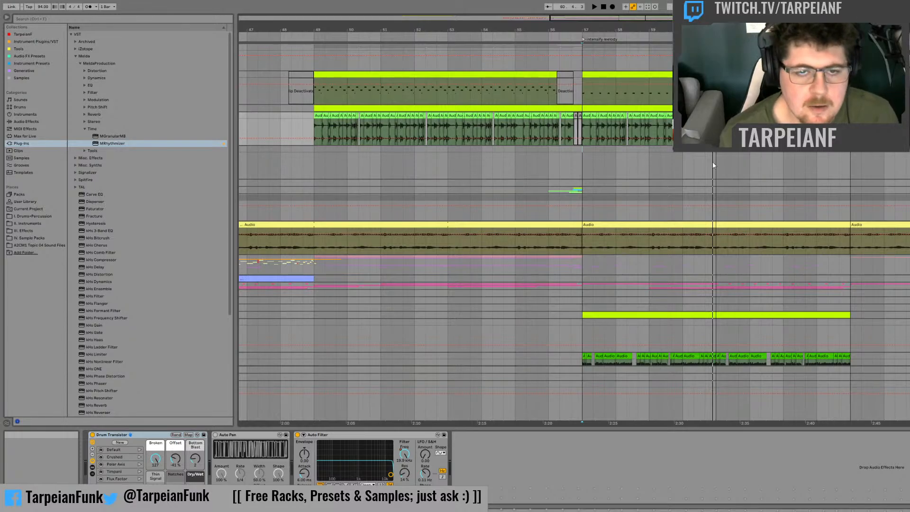
{"action": "left_click", "coordinate": [612, 6]}
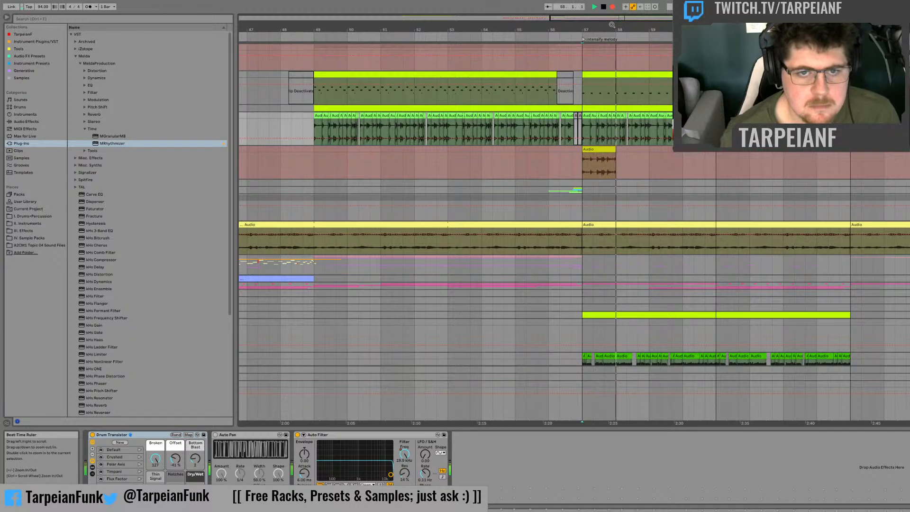
{"action": "key", "text": "space"}
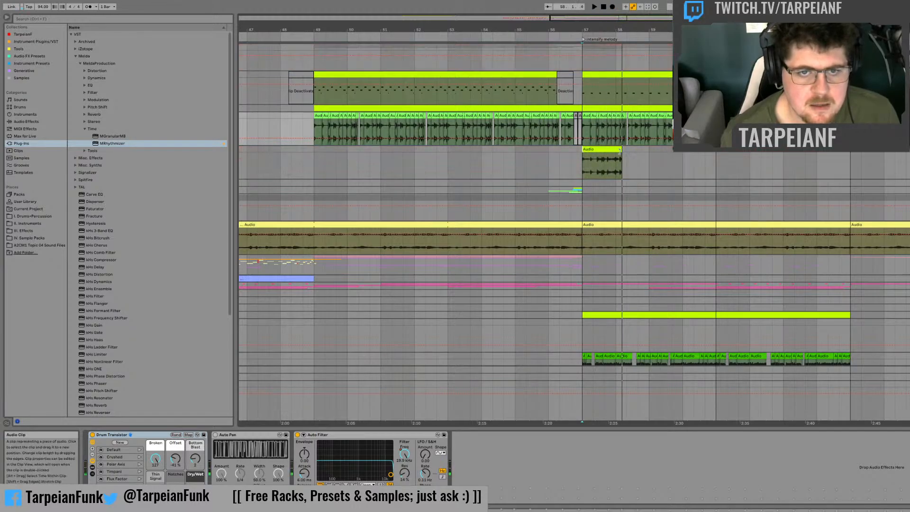
Step: Trim the resampled drum take to one bar ending at bar 58, and audition it from its start and from several beats
{"action": "left_click", "coordinate": [615, 151]}
{"action": "key", "text": "space"}
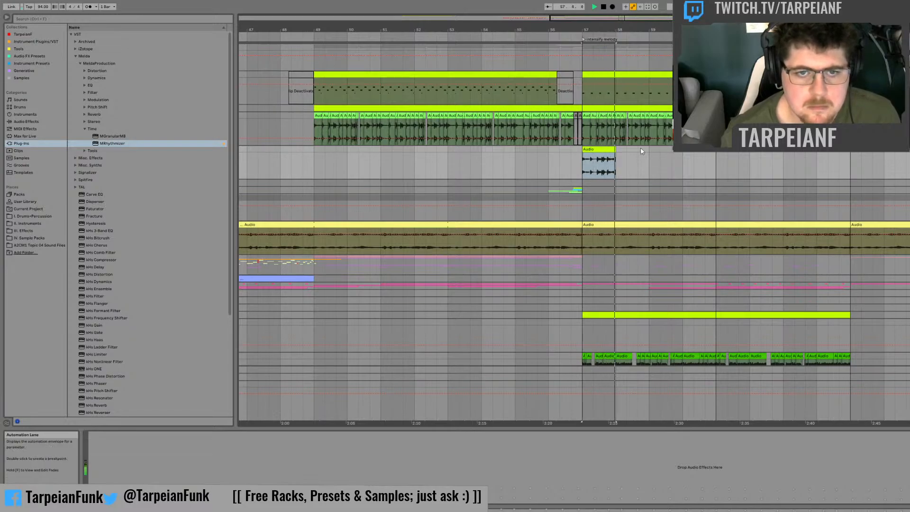
{"action": "left_click", "coordinate": [595, 162]}
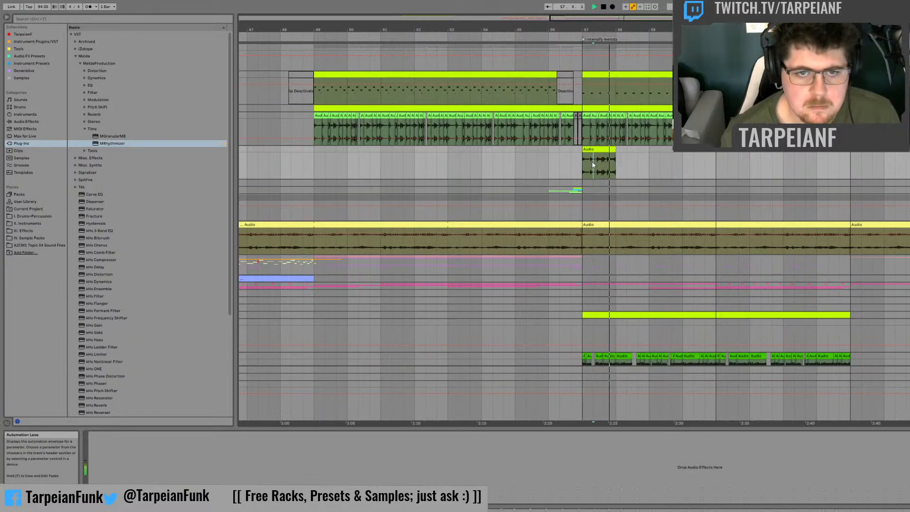
{"action": "key", "text": "space"}
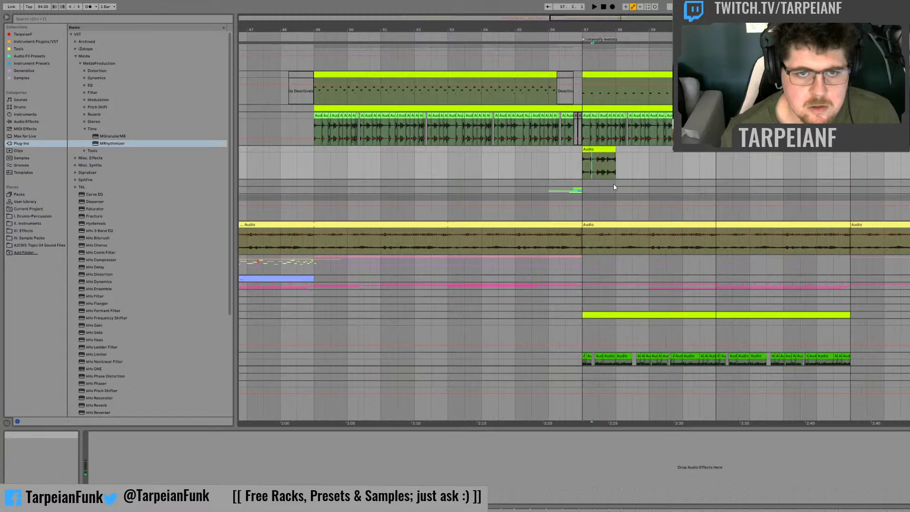
{"action": "left_click", "coordinate": [597, 163]}
{"action": "key", "text": "space"}
{"action": "key", "text": "space"}
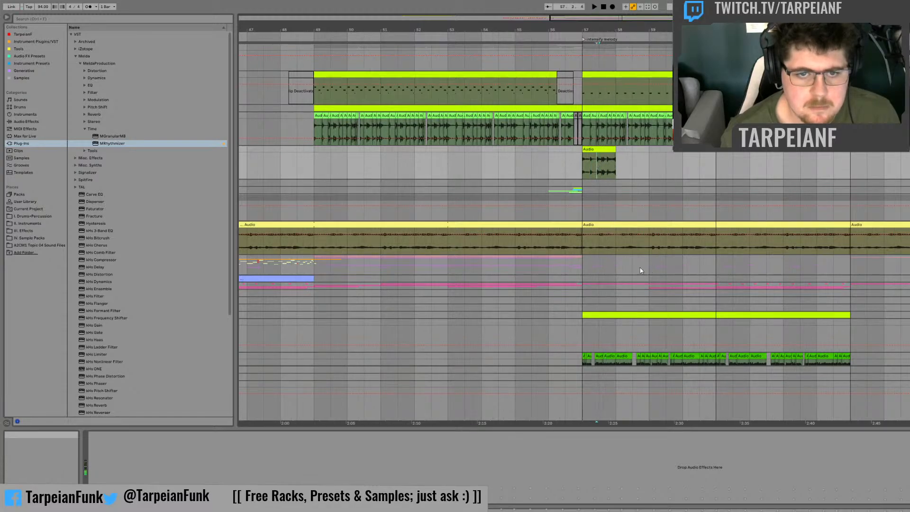
{"action": "left_click", "coordinate": [582, 166]}
{"action": "key", "text": "space"}
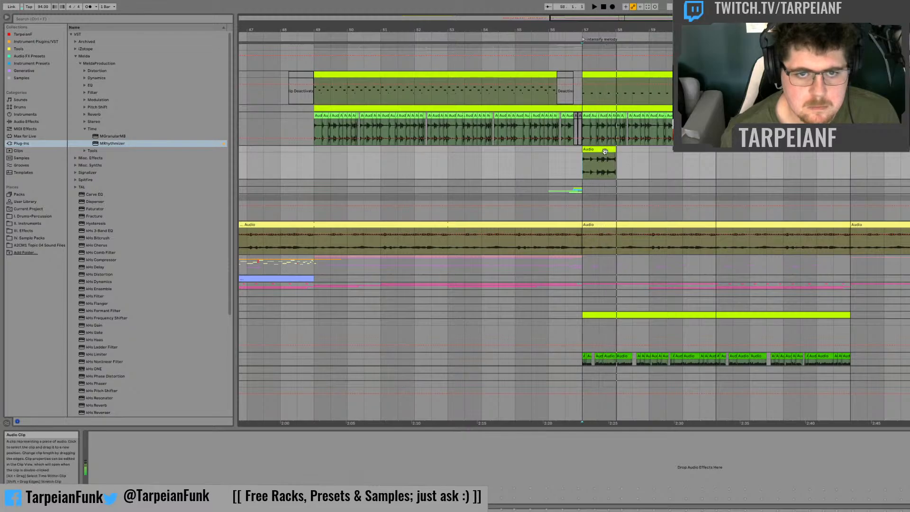
Step: Move the one-bar drum take to bar 60, unfold the MIDI drum track, and audition the transition into bar 61
{"action": "left_click_drag", "start_coordinate": [605, 151], "coordinate": [706, 155]}
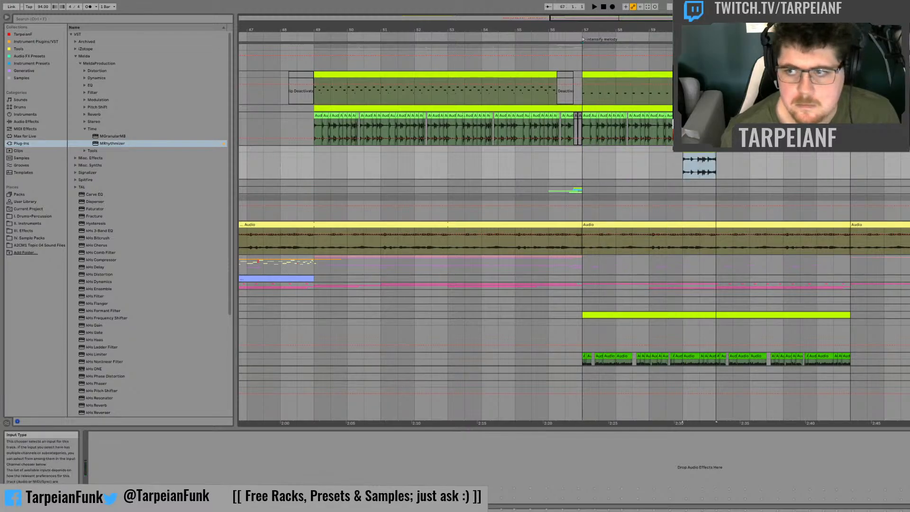
{"action": "key", "text": "space"}
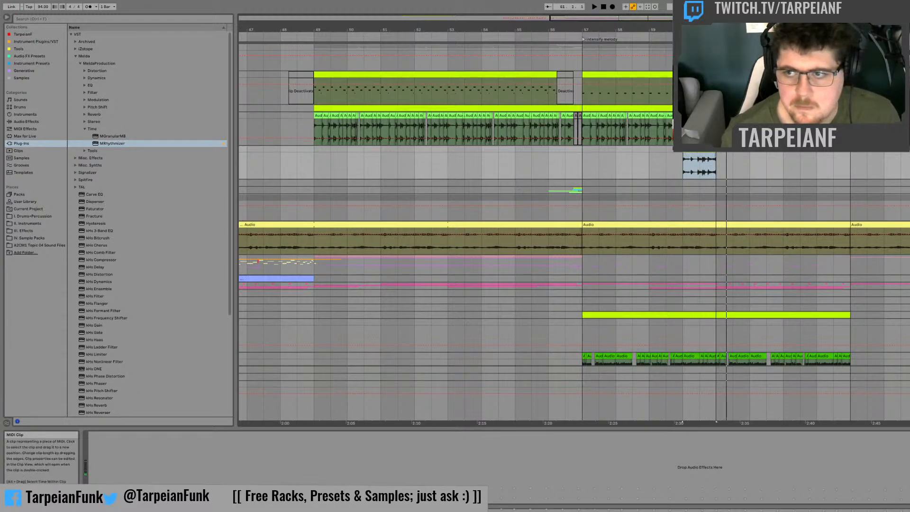
{"action": "left_click", "coordinate": [907, 108]}
{"action": "left_click", "coordinate": [683, 191]}
{"action": "left_click", "coordinate": [683, 122]}
{"action": "key", "text": "space"}
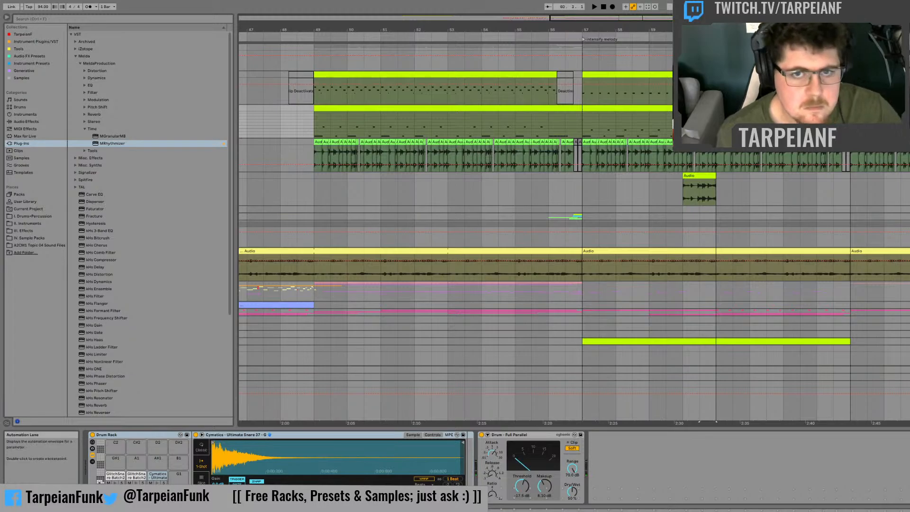
{"action": "key", "text": "space"}
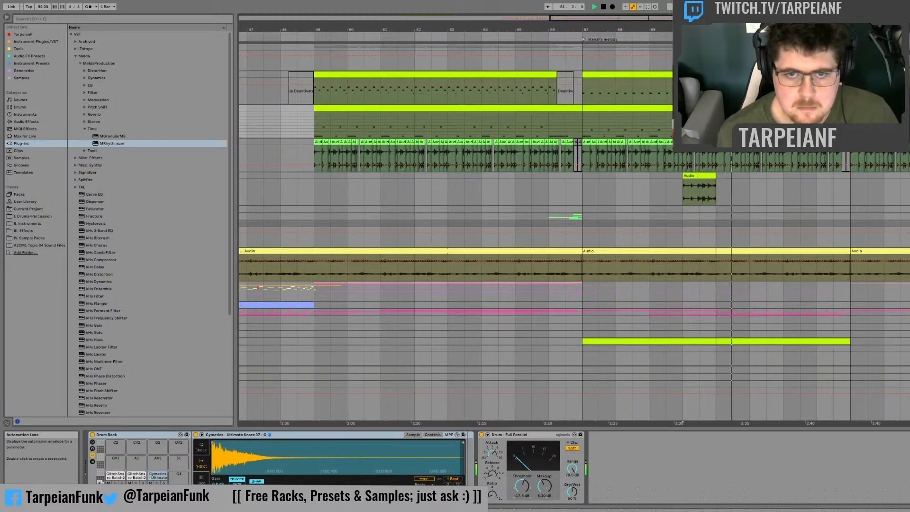
{"action": "key", "text": "space"}
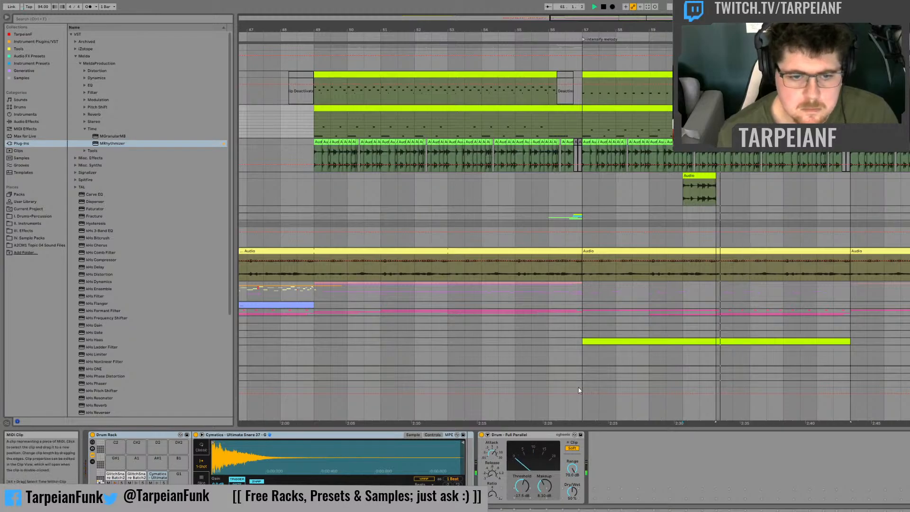
{"action": "key", "text": "space"}
Step: Add a Moog Blend Kicks note at the start of the MIDI drum clip at bar 61, lengthened to just over half a beat
{"action": "double_click", "coordinate": [734, 109]}
{"action": "key", "text": "space"}
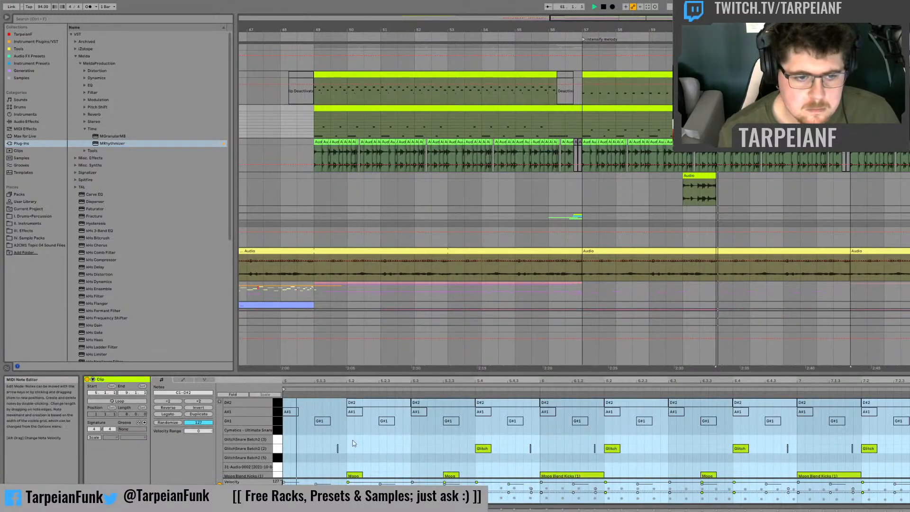
{"action": "key", "text": "space"}
{"action": "scroll", "coordinate": [311, 467], "scroll_direction": "down", "scroll_amount": 1}
{"action": "left_click", "coordinate": [288, 473]}
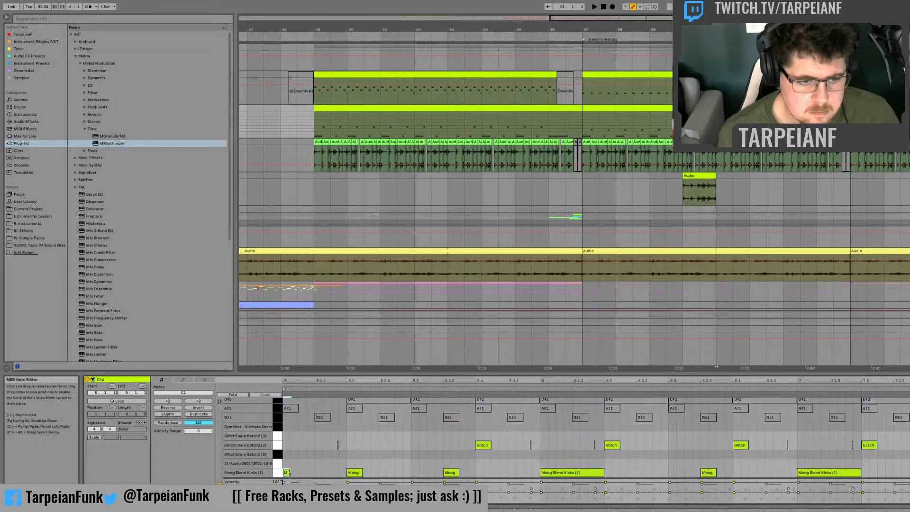
{"action": "key", "text": "space"}
{"action": "left_click", "coordinate": [286, 473]}
{"action": "left_click_drag", "start_coordinate": [287, 473], "coordinate": [326, 473]}
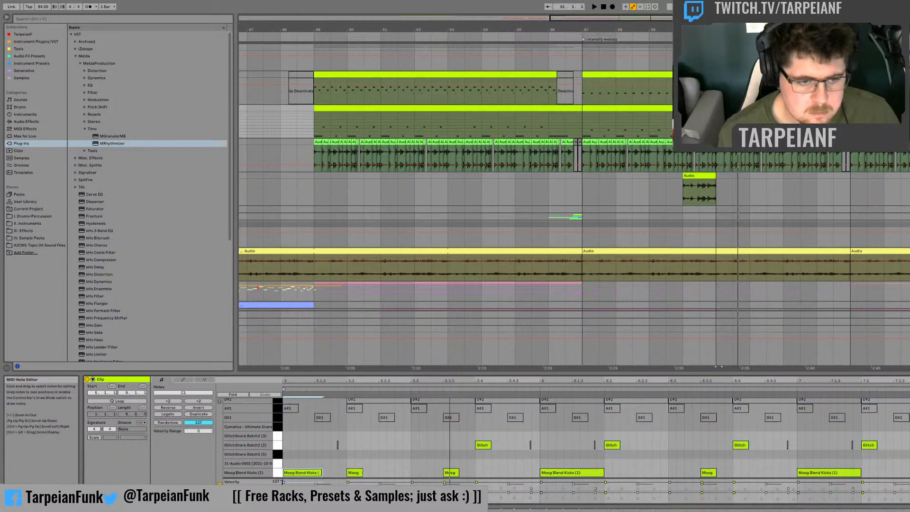
Step: Replace the kick on beat 2 of bar 61 with a one-beat GlitchSnare Batch2 (2) note, and play from bar 57
{"action": "double_click", "coordinate": [354, 473]}
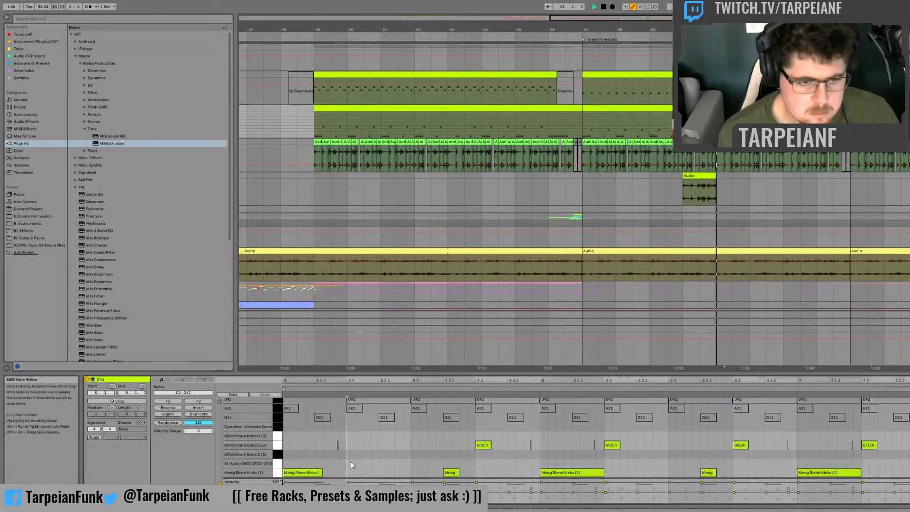
{"action": "double_click", "coordinate": [348, 463]}
{"action": "left_click_drag", "start_coordinate": [346, 462], "coordinate": [412, 445]}
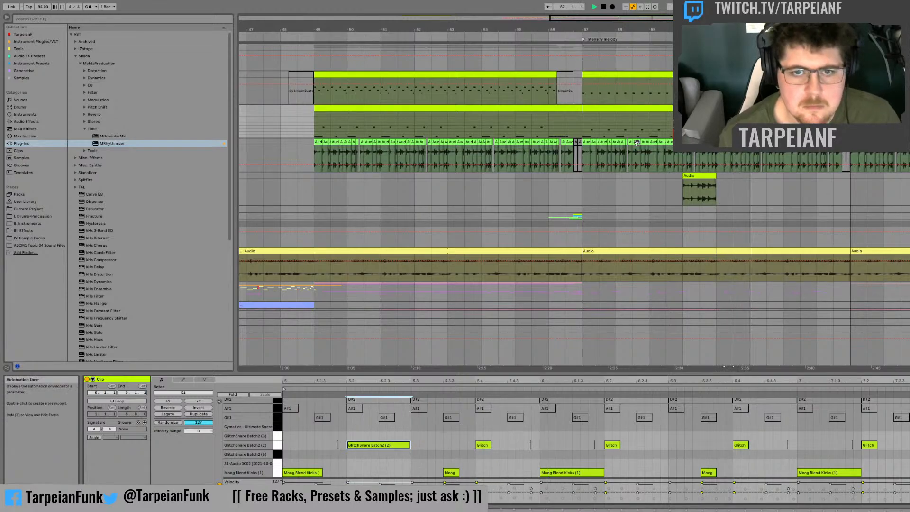
{"action": "left_click", "coordinate": [575, 125]}
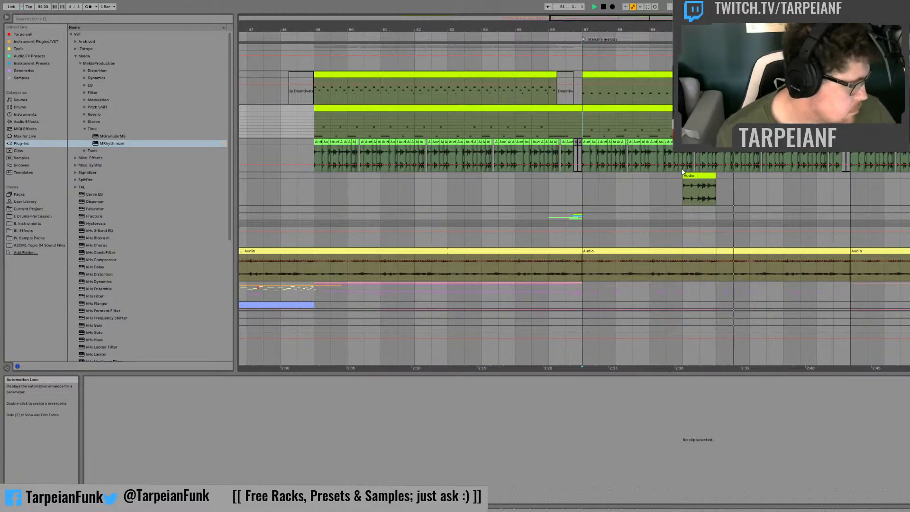
Step: Show the drum fill track's device chain and browse to the Special presets among the Audio Effect Racks
{"action": "left_click", "coordinate": [690, 188]}
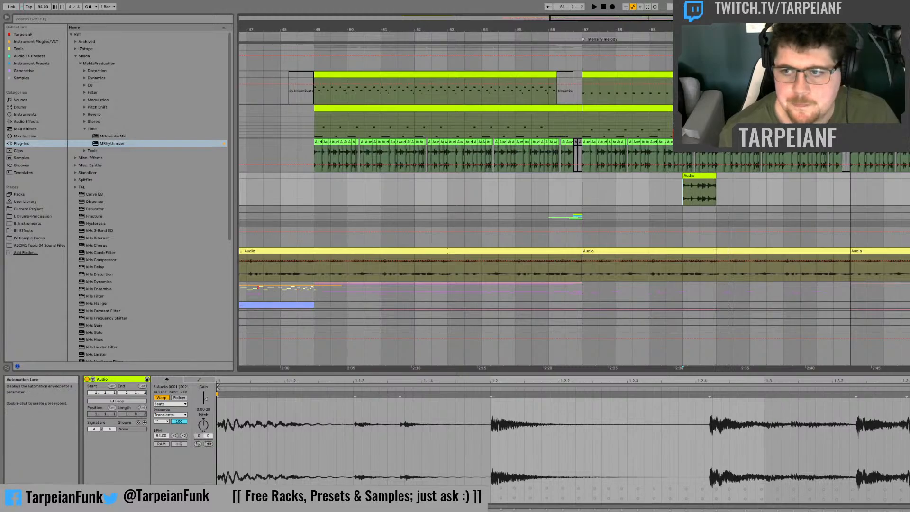
{"action": "key", "text": "shift+Tab"}
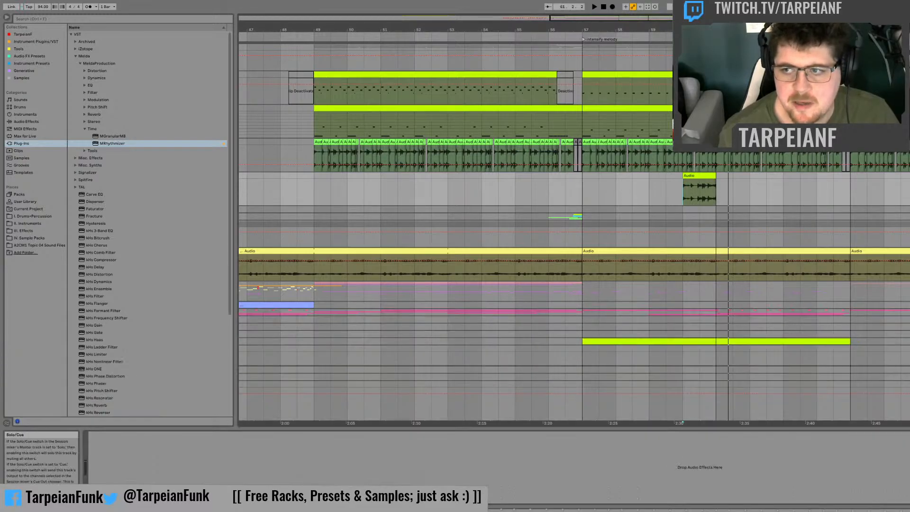
{"action": "left_click", "coordinate": [35, 108]}
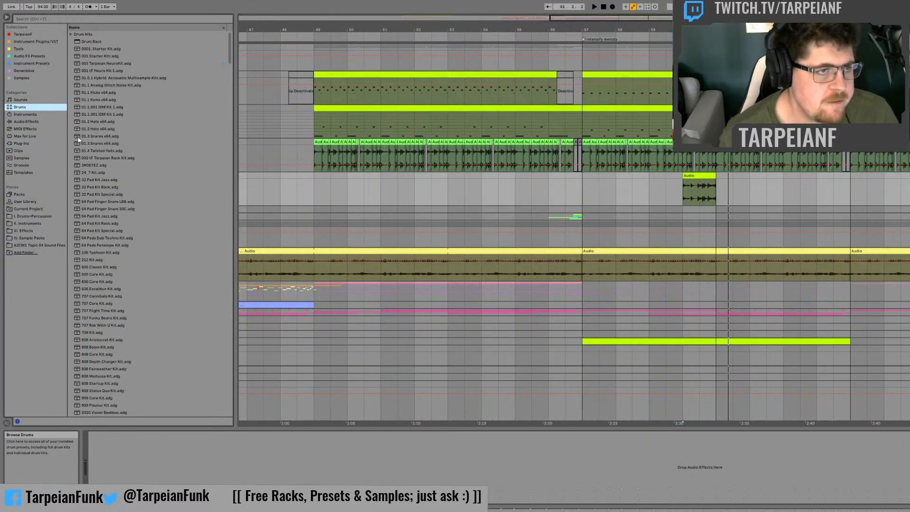
{"action": "left_click", "coordinate": [27, 121]}
{"action": "left_click", "coordinate": [71, 42]}
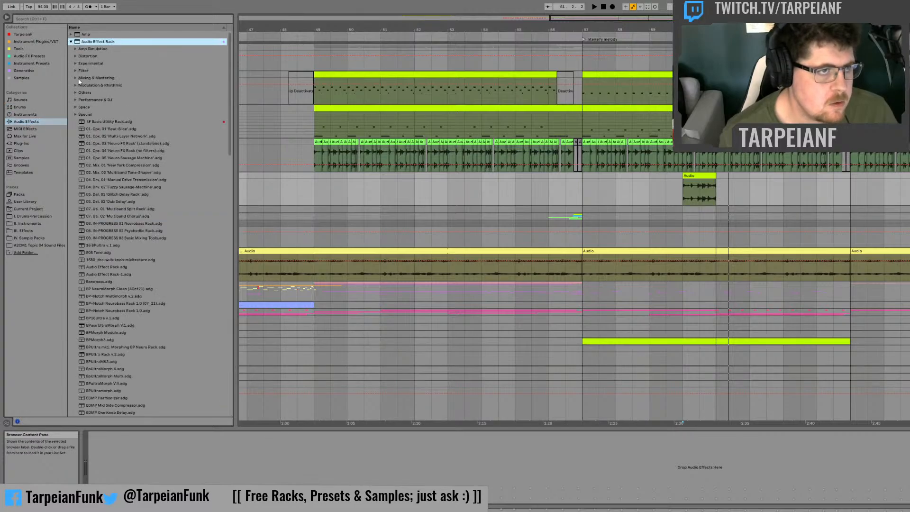
{"action": "left_click", "coordinate": [74, 115]}
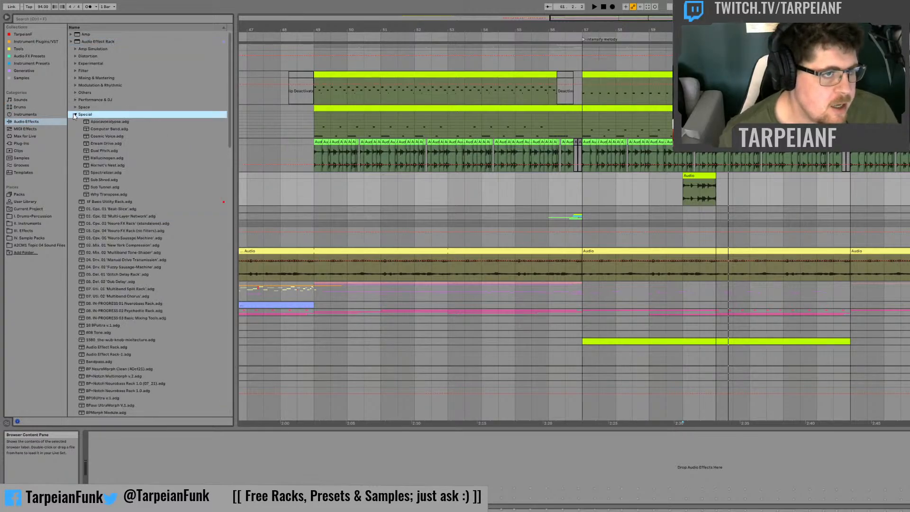
Step: Load the Computer Band rack onto the drum fill track and audition the fill at bar 60 through it
{"action": "left_click", "coordinate": [106, 128]}
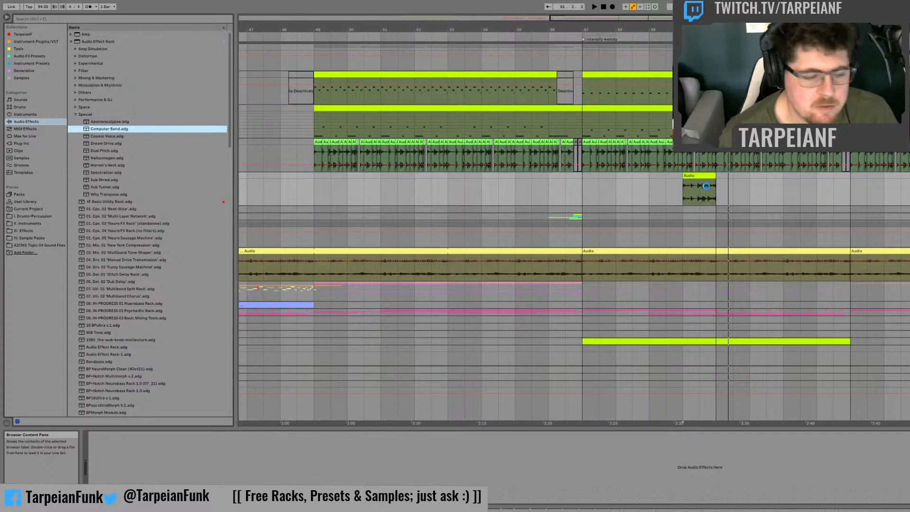
{"action": "left_click_drag", "start_coordinate": [702, 189], "coordinate": [691, 190]}
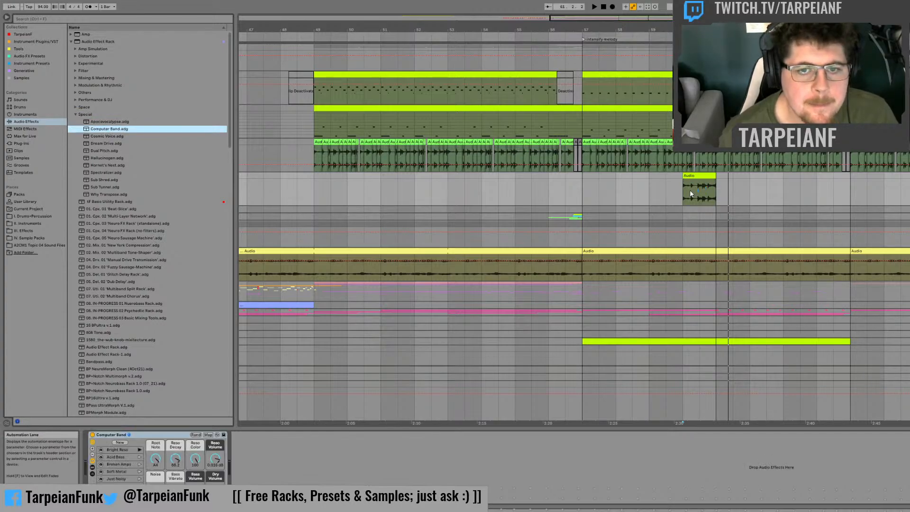
{"action": "left_click", "coordinate": [689, 189]}
{"action": "key", "text": "space"}
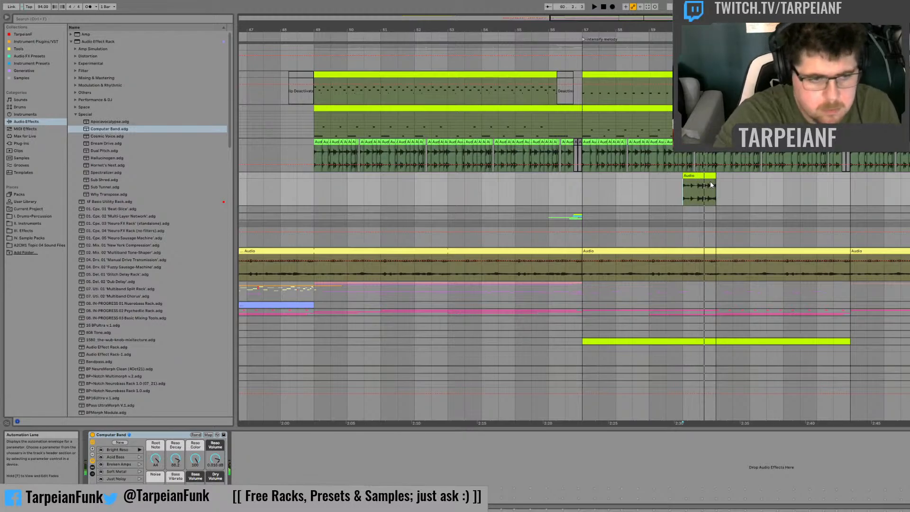
Step: Replace Computer Band with the Hallucinogen rack on the drum fill track and select the new rack
{"action": "left_click", "coordinate": [99, 158]}
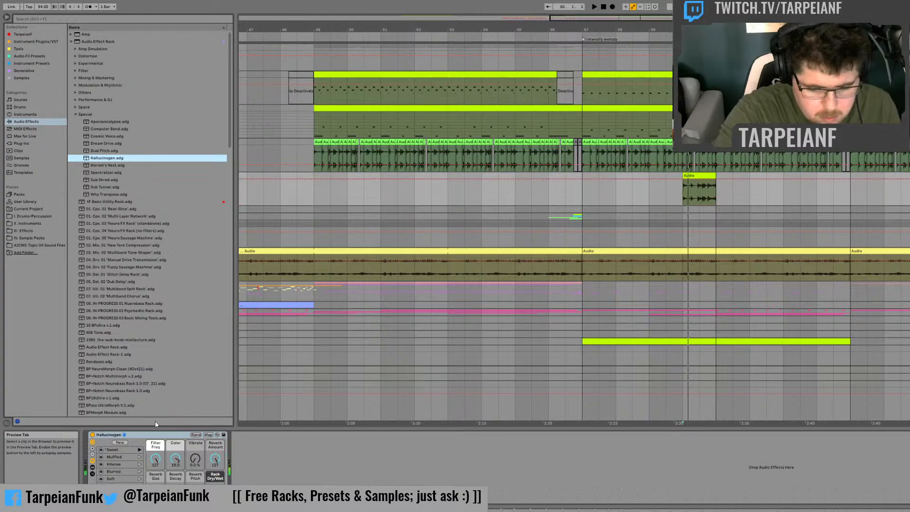
{"action": "left_click", "coordinate": [158, 436]}
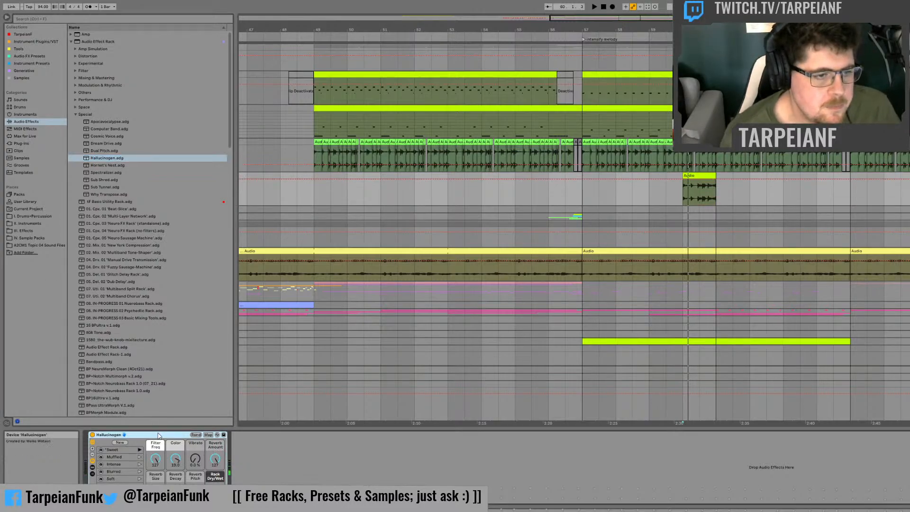
Step: Remove Hallucinogen from the drum fill track, load Dub Frolic from the Modulation & Rhythmic presets, and audition the bar 60 fill
{"action": "key", "text": "Delete"}
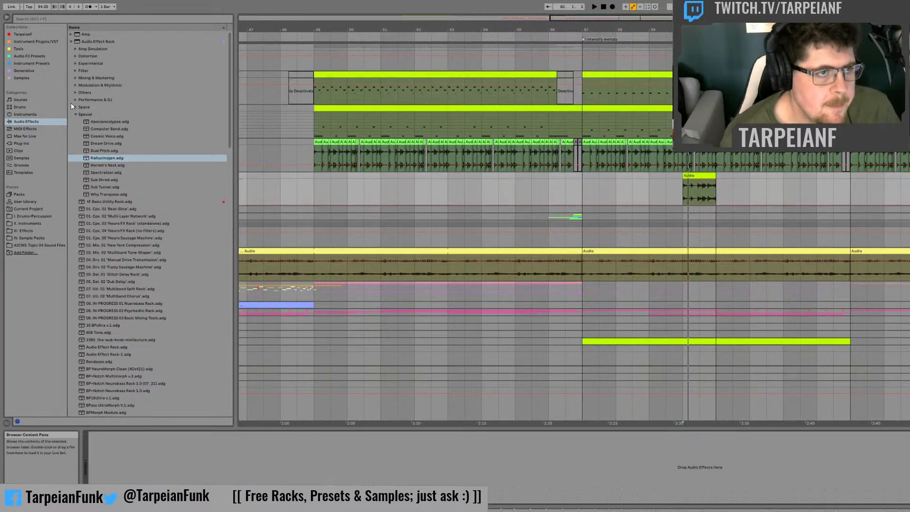
{"action": "left_click", "coordinate": [76, 101]}
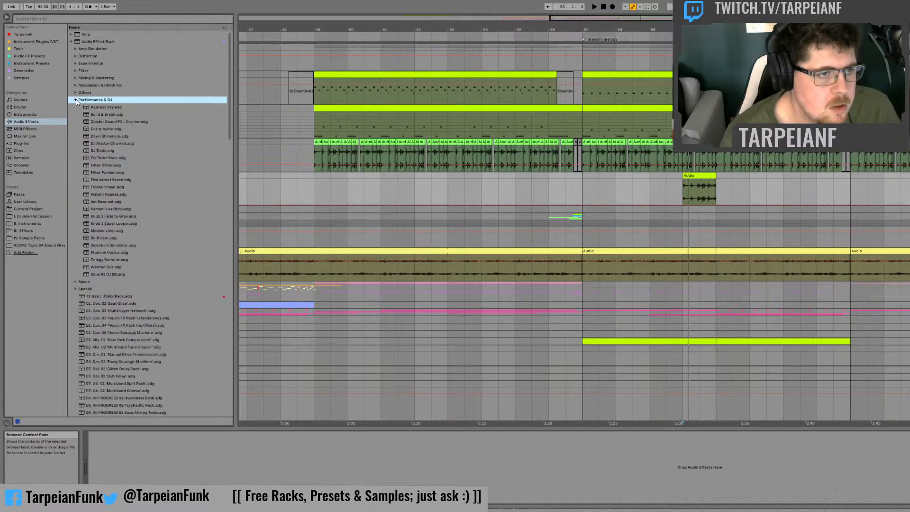
{"action": "left_click", "coordinate": [75, 86]}
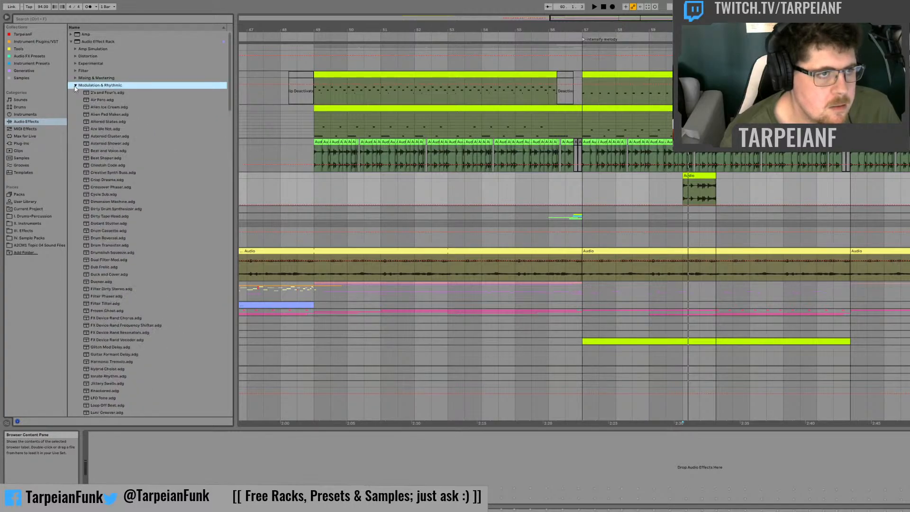
{"action": "left_click_drag", "start_coordinate": [101, 266], "coordinate": [124, 265]}
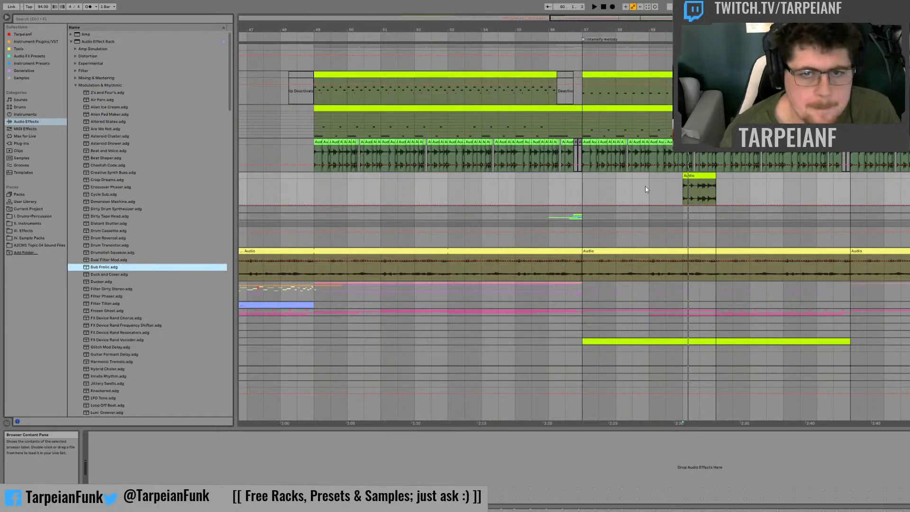
{"action": "left_click_drag", "start_coordinate": [646, 190], "coordinate": [650, 185]}
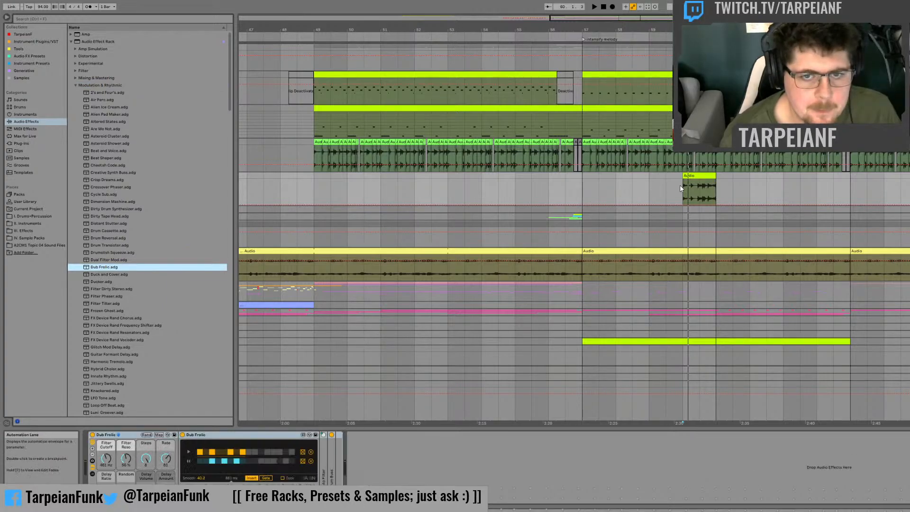
{"action": "key", "text": "space"}
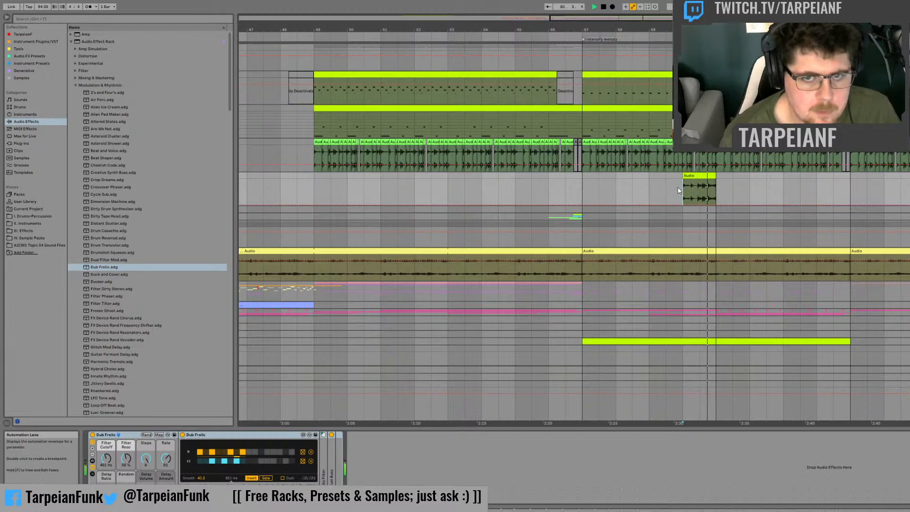
Step: Replace Dub Frolic with the Duck and Cover rack and audition the drum fill through it
{"action": "left_click", "coordinate": [101, 275]}
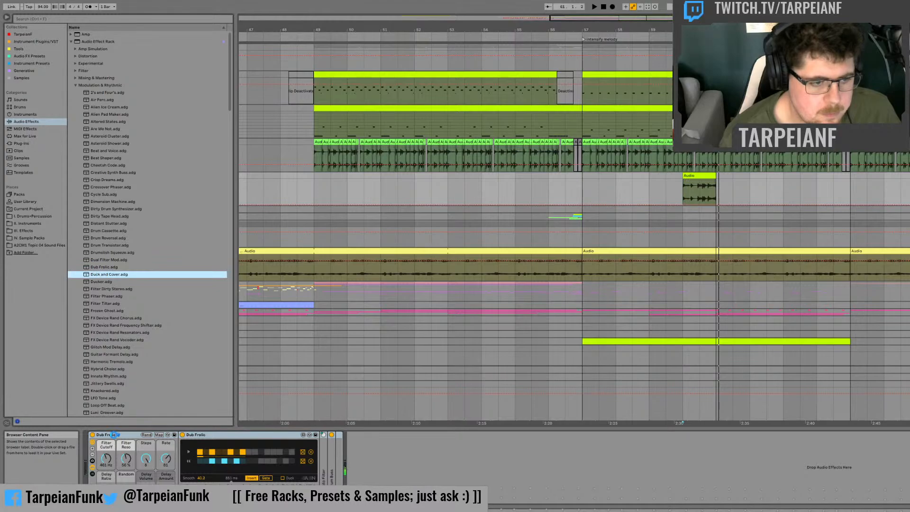
{"action": "key", "text": "space"}
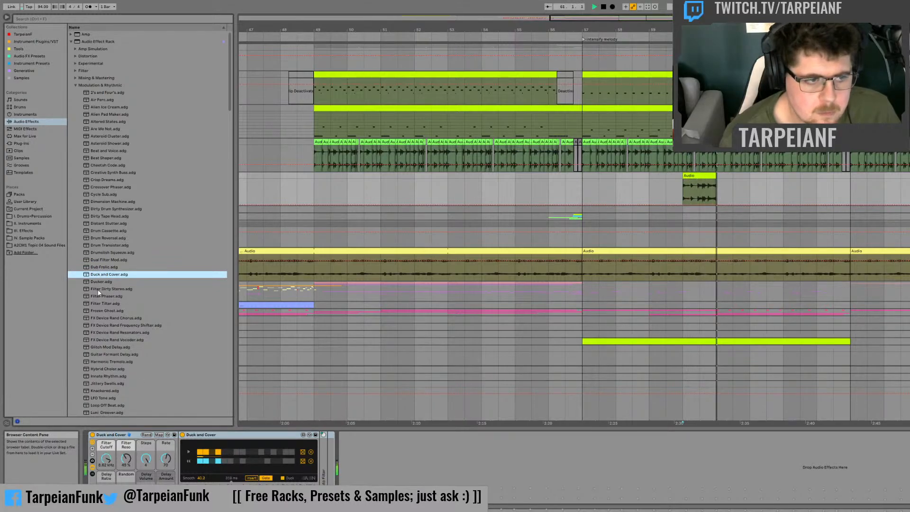
{"action": "key", "text": "space"}
Step: Swap Duck and Cover for the Filter Dirty Stereo rack and play the drum fill
{"action": "key", "text": "Down"}
{"action": "key", "text": "Down"}
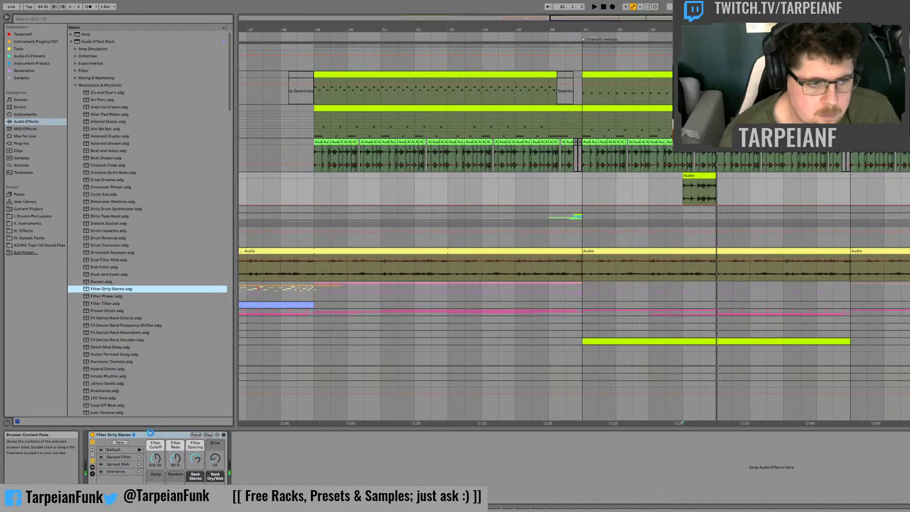
{"action": "key", "text": "space"}
Step: Replace Filter Dirty Stereo with the Filter Tilter rack and audition the bar 60 drum fill
{"action": "scroll", "coordinate": [126, 317], "scroll_direction": "down", "scroll_amount": 3}
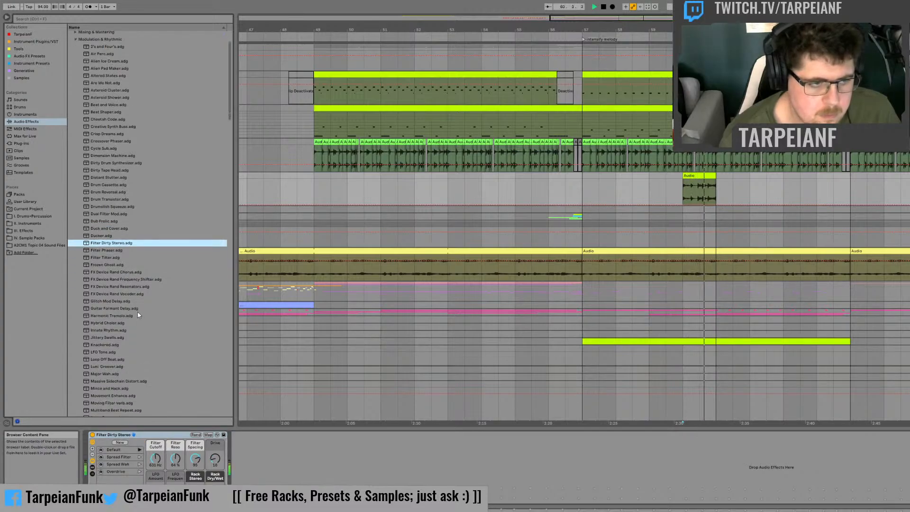
{"action": "left_click", "coordinate": [101, 258]}
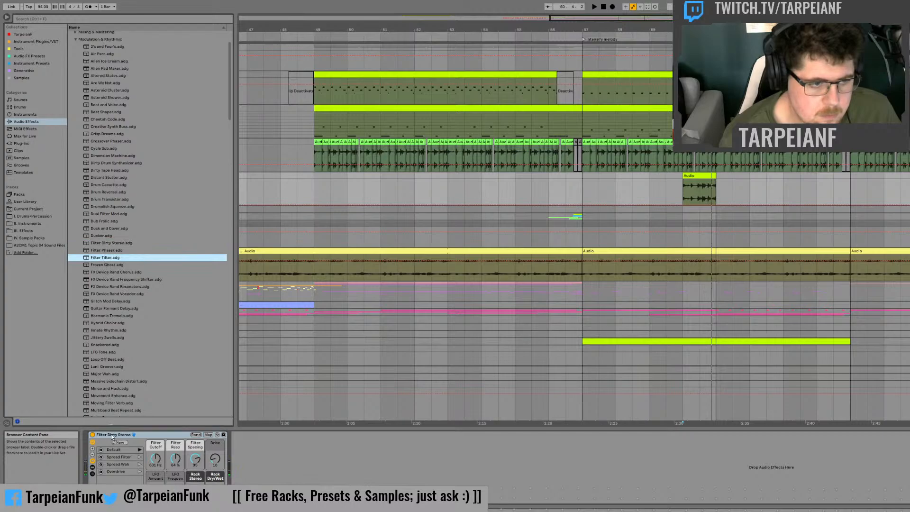
{"action": "key", "text": "space"}
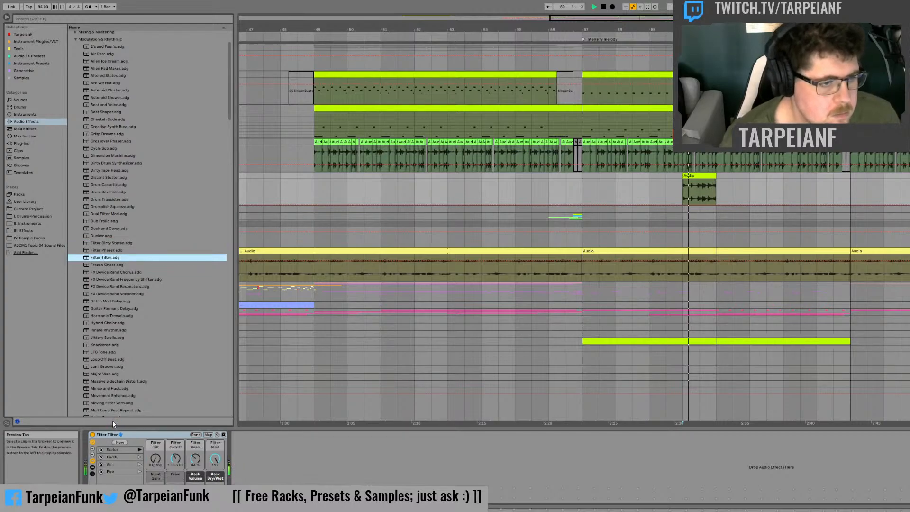
{"action": "key", "text": "space"}
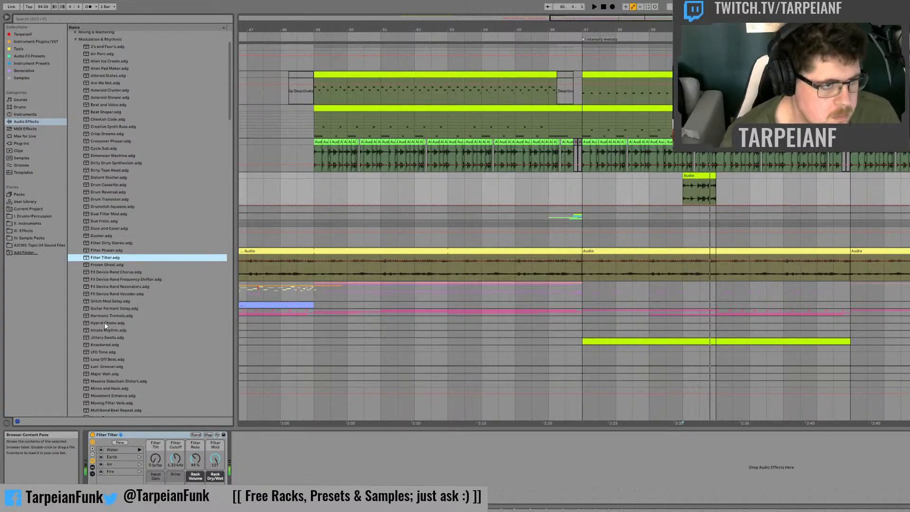
Step: Swap Filter Tilter for the Hybrid Choler rack and audition the drum fill through it
{"action": "left_click", "coordinate": [104, 322]}
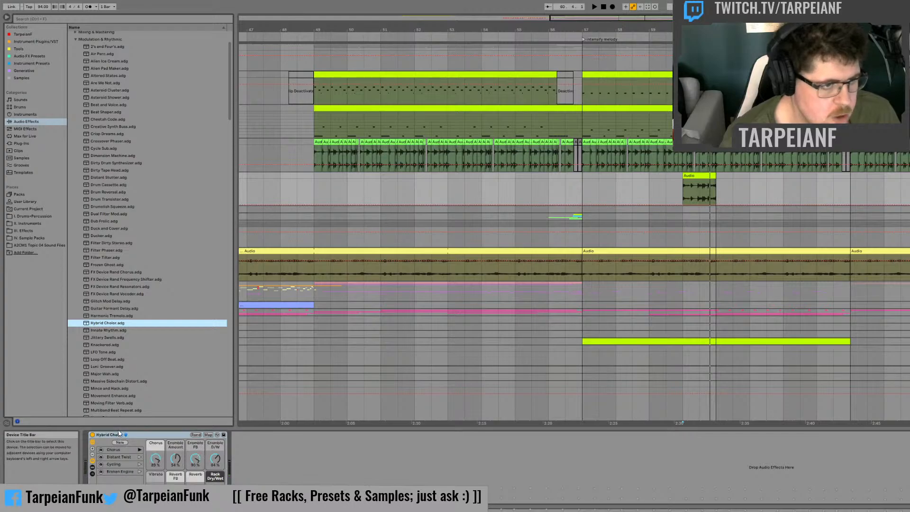
{"action": "key", "text": "space"}
{"action": "scroll", "coordinate": [162, 315], "scroll_direction": "down", "scroll_amount": 3}
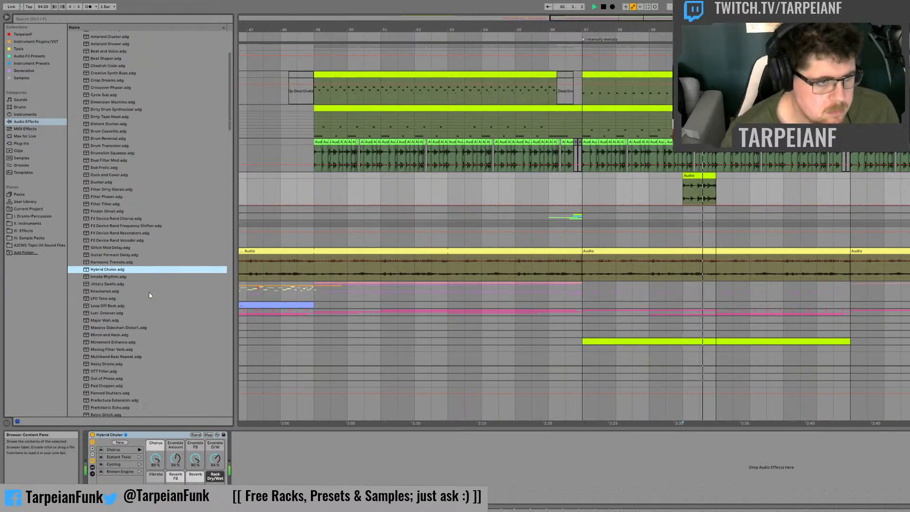
{"action": "key", "text": "space"}
Step: Replace Hybrid Choler with the Luni Groover rack and play the drum fill
{"action": "left_click", "coordinate": [100, 313]}
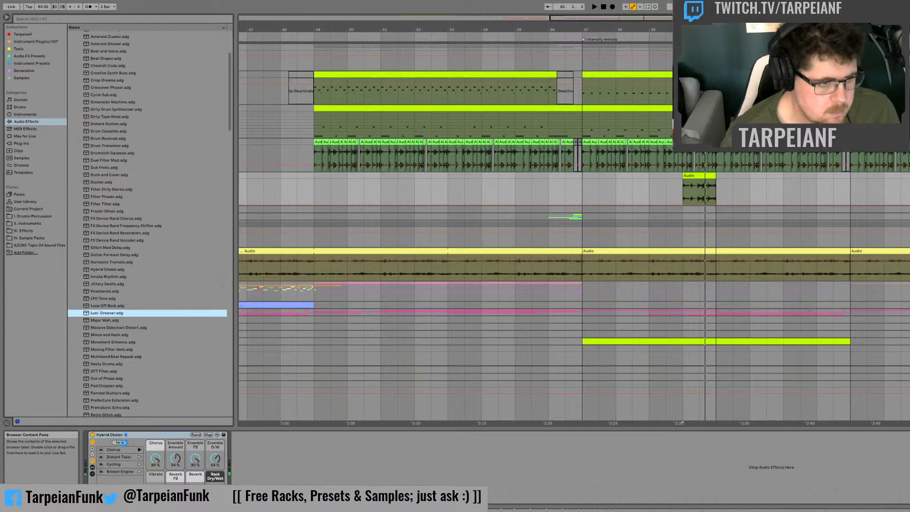
{"action": "key", "text": "Return"}
{"action": "key", "text": "space"}
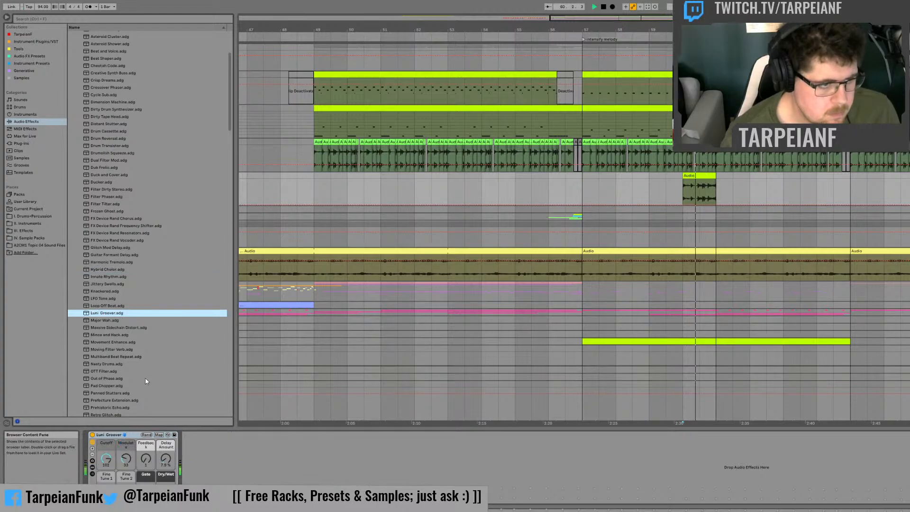
Step: Try the Pad Chopper and Shimmer & Sheen racks in turn on the drum fill track in place of Luni Groover
{"action": "scroll", "coordinate": [118, 372], "scroll_direction": "down", "scroll_amount": 3}
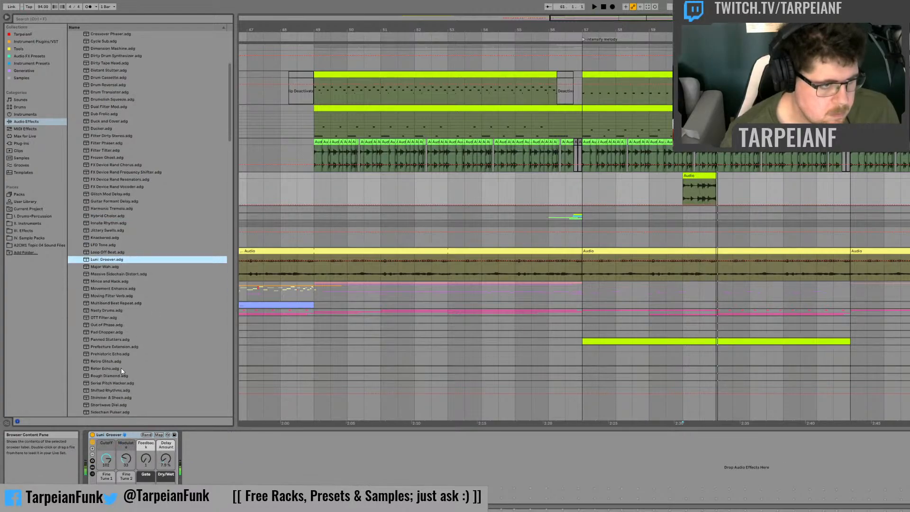
{"action": "left_click", "coordinate": [101, 332]}
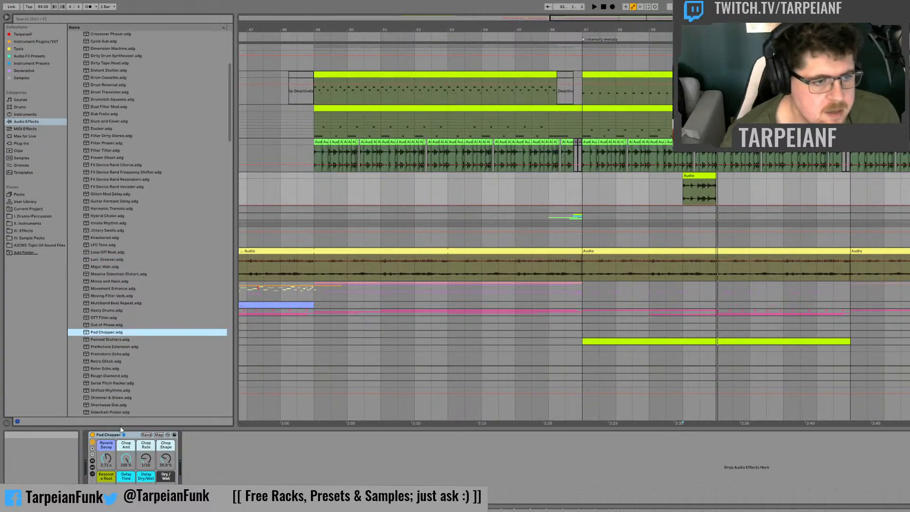
{"action": "scroll", "coordinate": [149, 341], "scroll_direction": "down", "scroll_amount": 6}
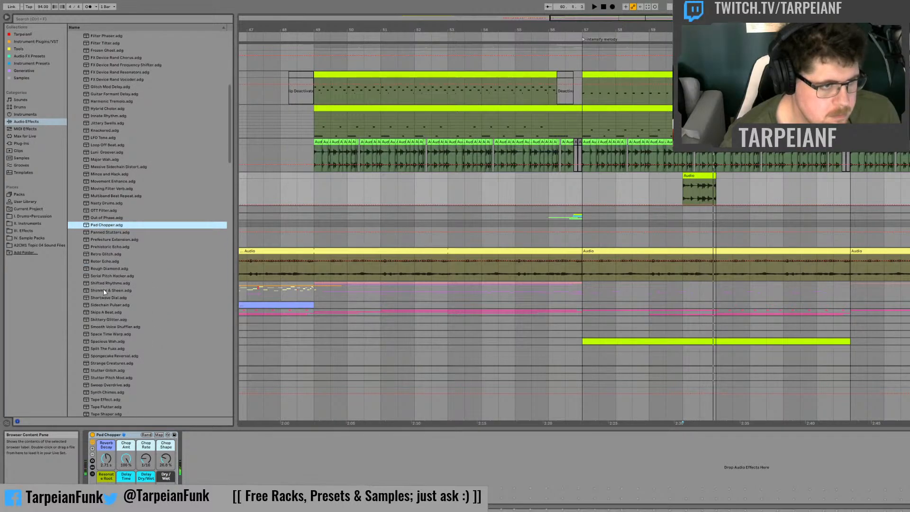
{"action": "left_click", "coordinate": [104, 290]}
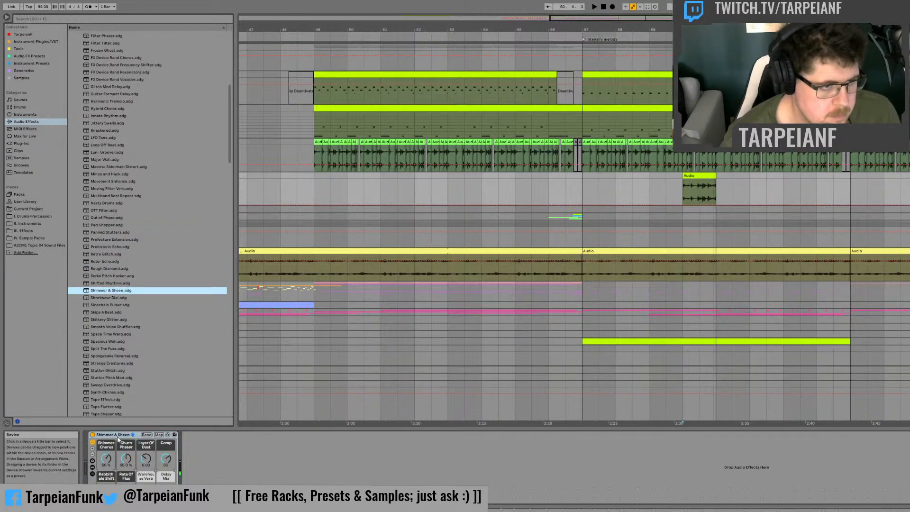
Step: Replace Shimmer & Sheen with the Stutter Glitch rack and audition the bar 60 drum fill
{"action": "scroll", "coordinate": [138, 380], "scroll_direction": "down", "scroll_amount": 3}
{"action": "left_click_drag", "start_coordinate": [104, 317], "coordinate": [102, 319]}
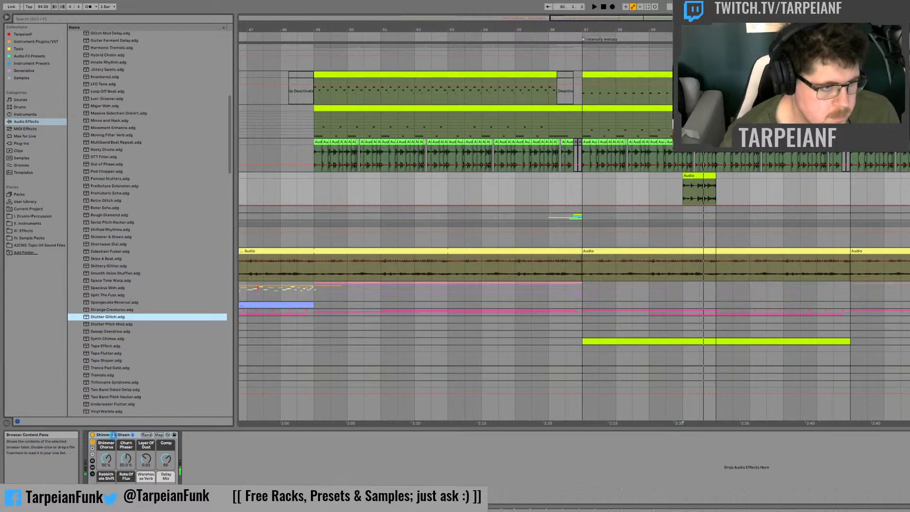
{"action": "left_click_drag", "start_coordinate": [113, 434], "coordinate": [114, 443]}
{"action": "key", "text": "space"}
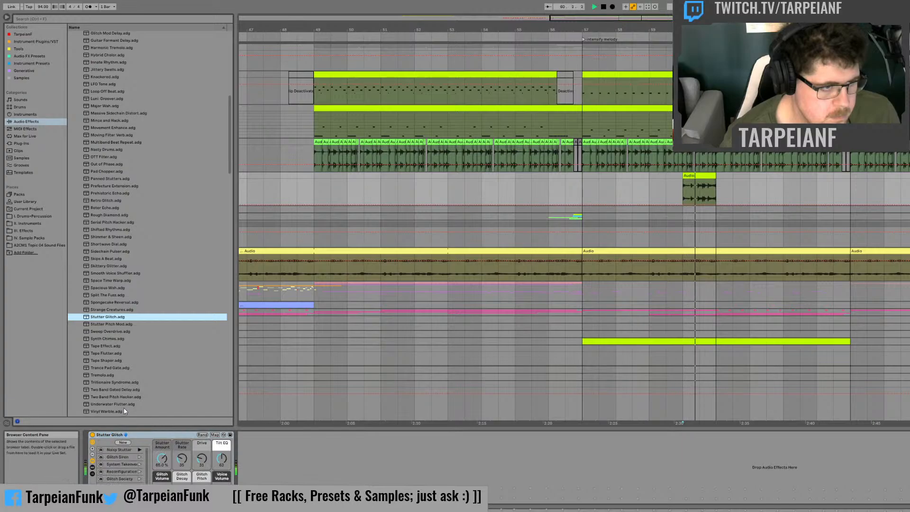
{"action": "key", "text": "space"}
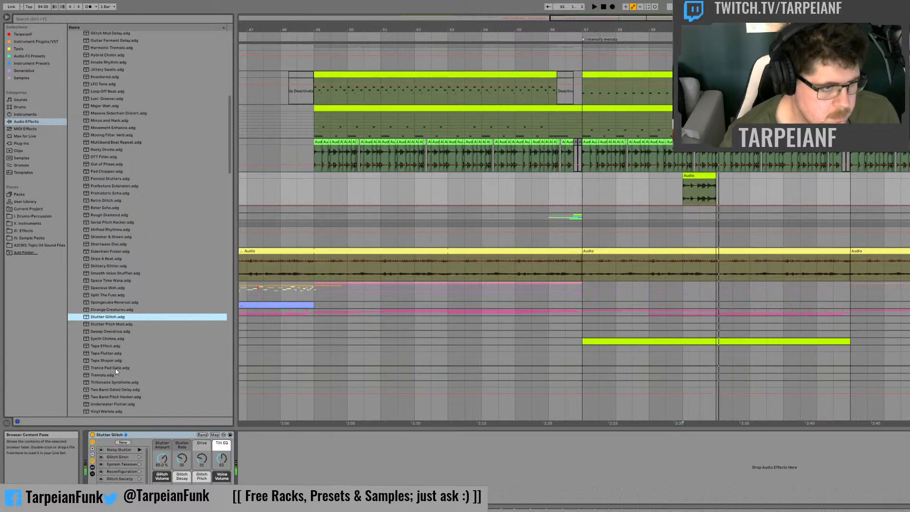
Step: Swap Stutter Glitch for the Tape Shaper rack and audition the drum fill through it
{"action": "left_click_drag", "start_coordinate": [106, 353], "coordinate": [122, 435]}
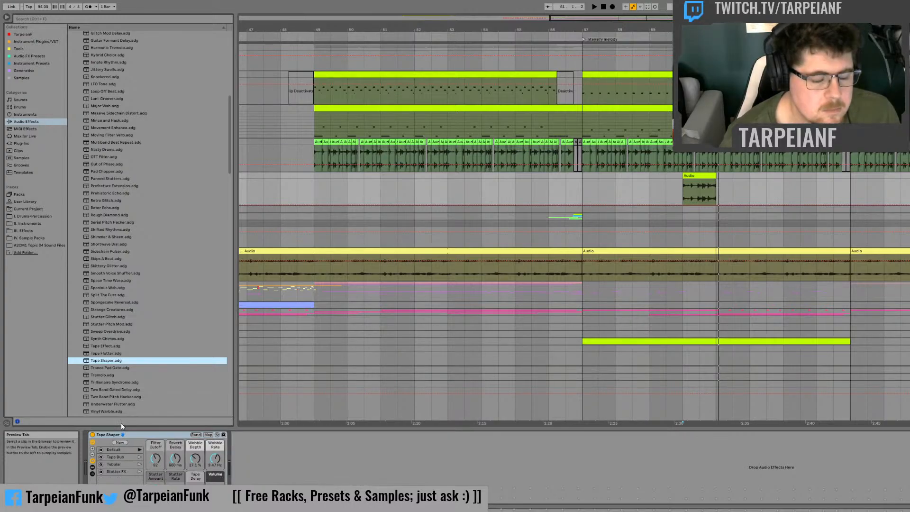
{"action": "key", "text": "space"}
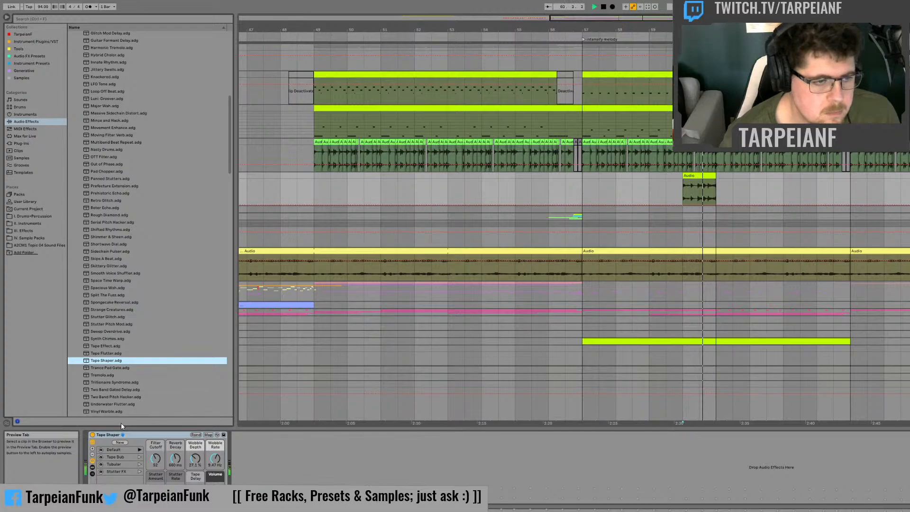
{"action": "key", "text": "space"}
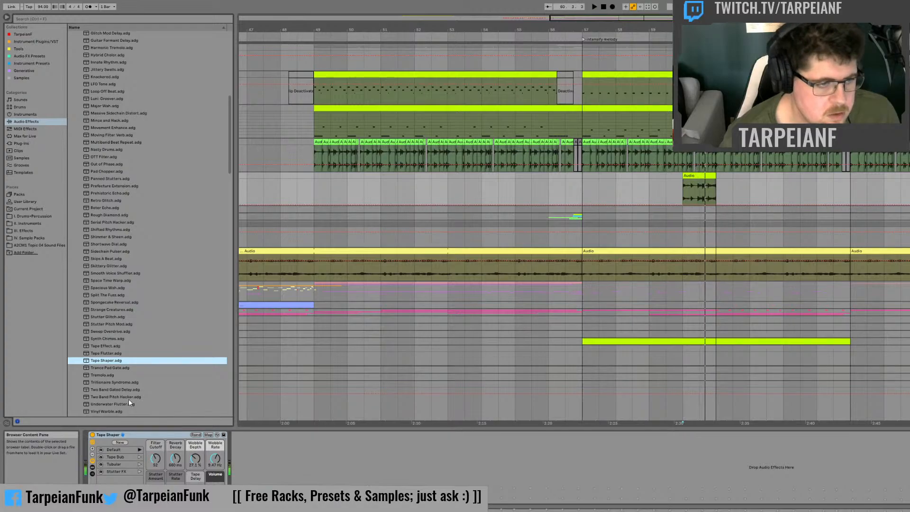
Step: Delete the Tape Shaper rack from the drum fill track and look through the VST plug-ins for another effect
{"action": "left_click", "coordinate": [105, 436]}
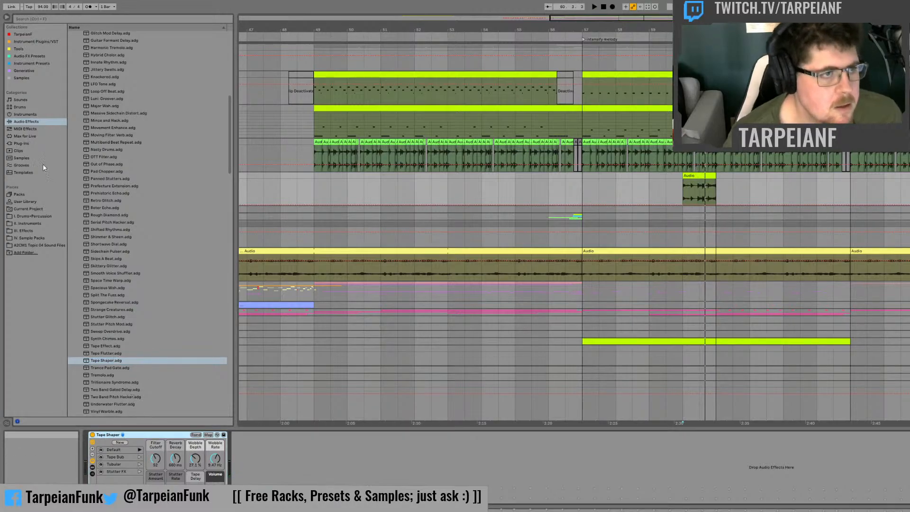
{"action": "key", "text": "Delete"}
{"action": "left_click", "coordinate": [22, 143]}
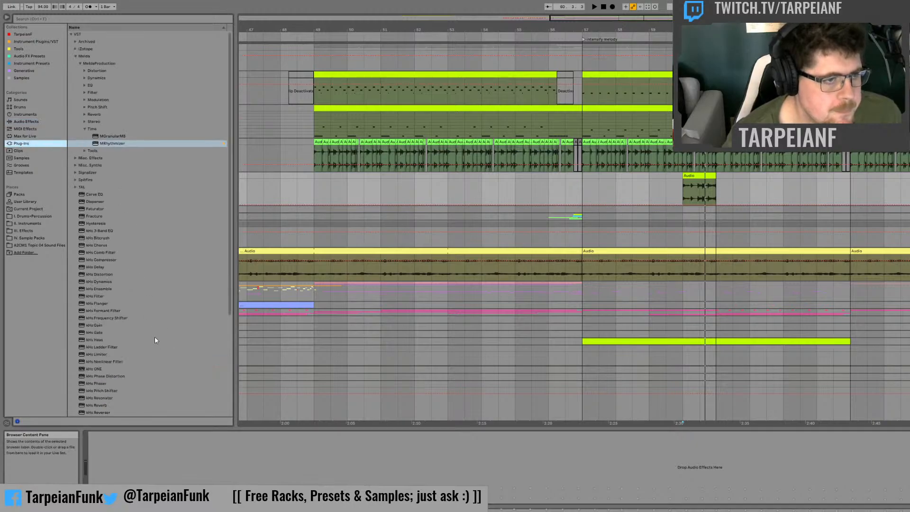
{"action": "scroll", "coordinate": [142, 384], "scroll_direction": "down", "scroll_amount": 5}
{"action": "scroll", "coordinate": [142, 386], "scroll_direction": "down", "scroll_amount": 1}
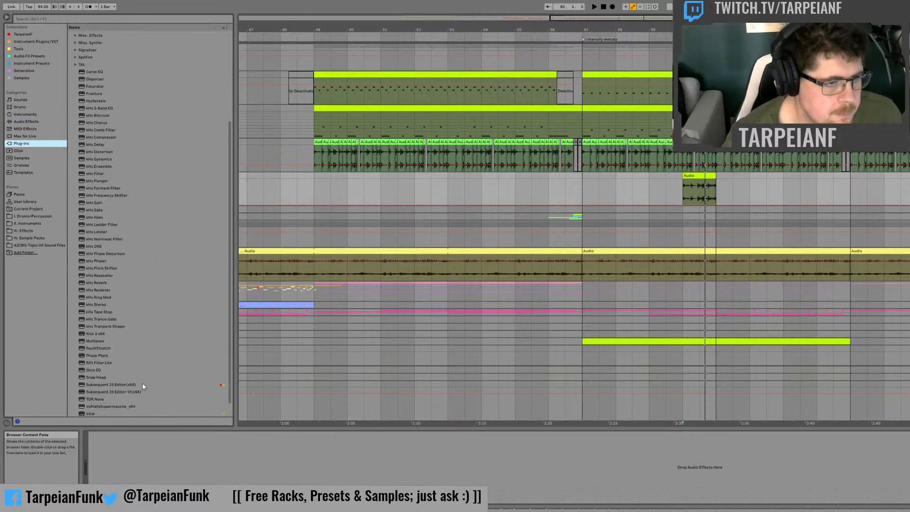
{"action": "scroll", "coordinate": [143, 386], "scroll_direction": "down", "scroll_amount": 1}
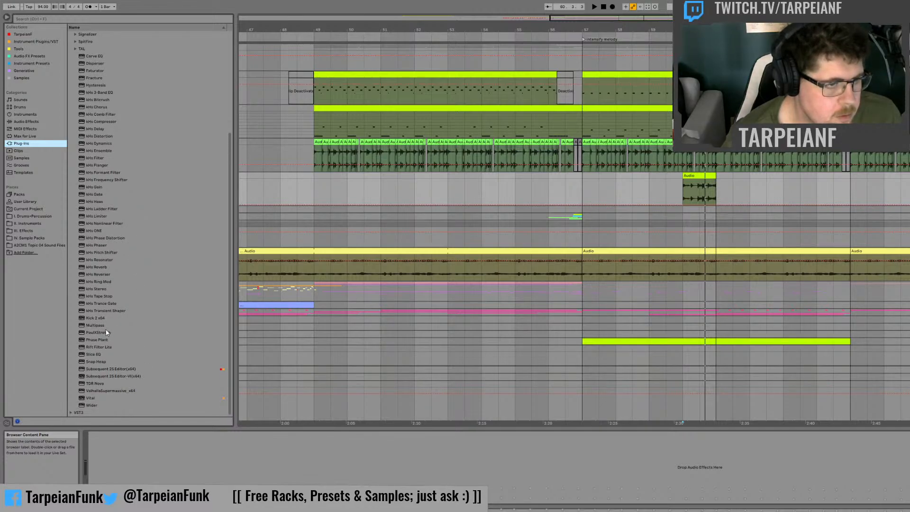
{"action": "scroll", "coordinate": [109, 333], "scroll_direction": "up", "scroll_amount": 6}
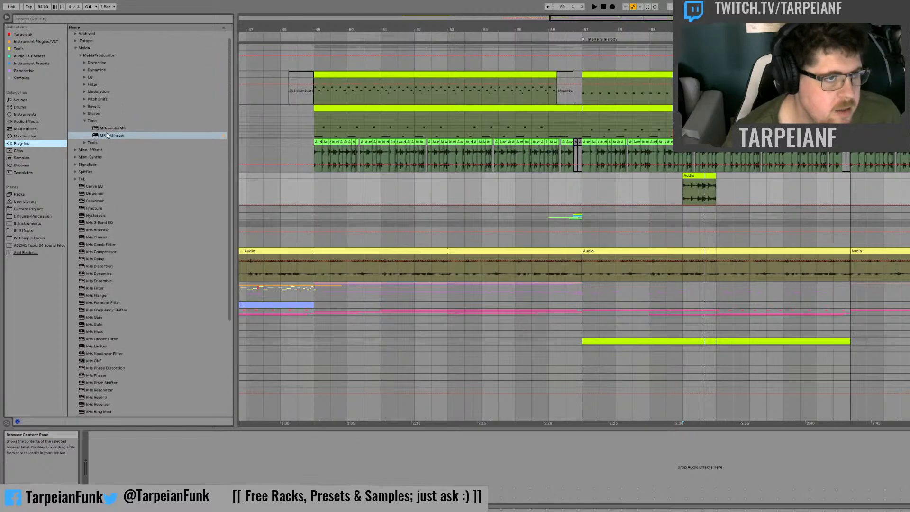
Step: Collapse the Melda plug-in folder and look through the Misc. Effects plug-ins
{"action": "left_click", "coordinate": [76, 48]}
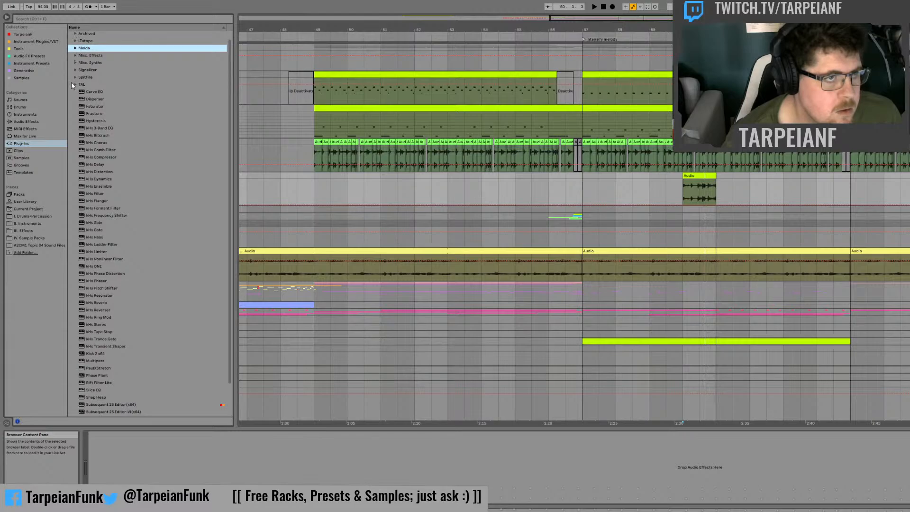
{"action": "left_click", "coordinate": [73, 76]}
{"action": "left_click", "coordinate": [75, 70]}
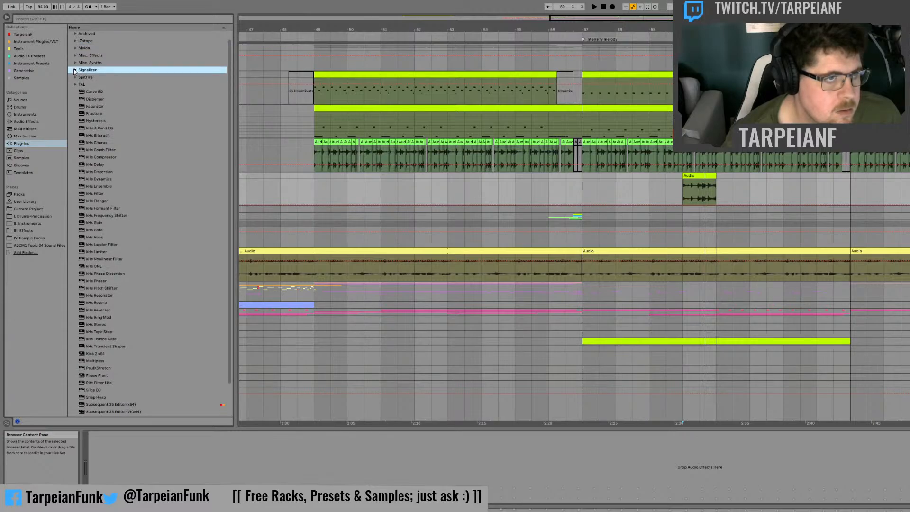
{"action": "left_click", "coordinate": [75, 62]}
{"action": "left_click", "coordinate": [75, 56]}
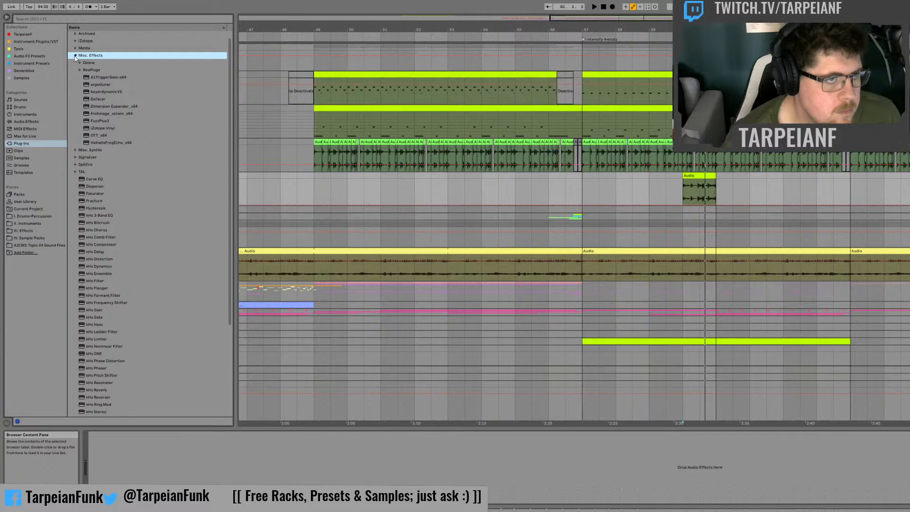
{"action": "left_click", "coordinate": [75, 56]}
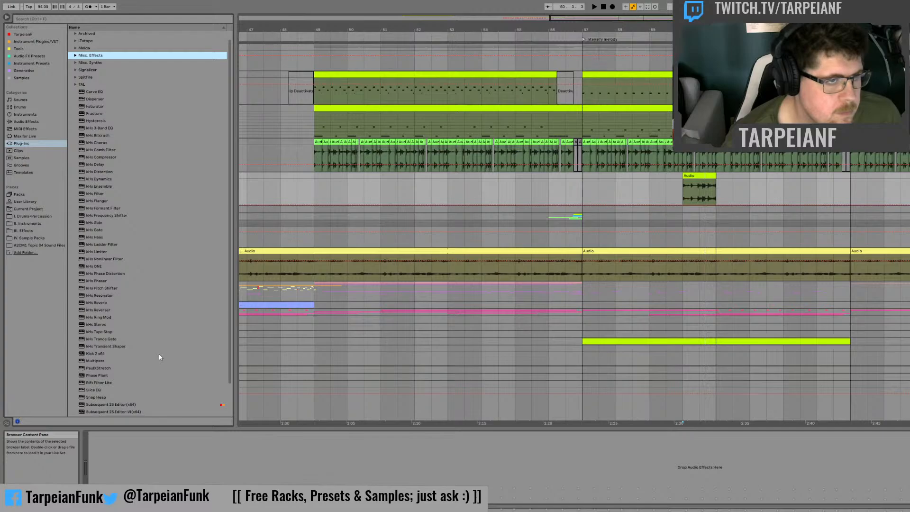
Step: Load the Fracture plug-in onto the drum fill track and audition the bar 60 fill through it
{"action": "left_click", "coordinate": [94, 114]}
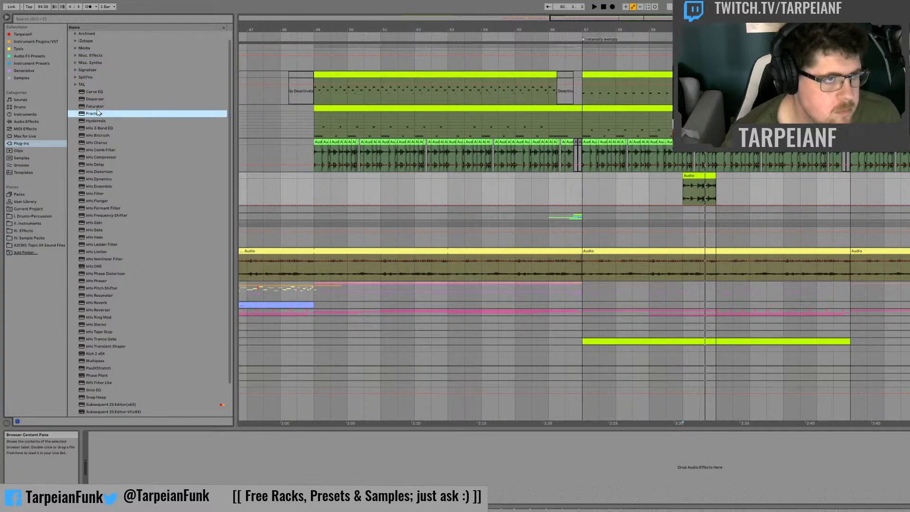
{"action": "double_click", "coordinate": [97, 113]}
{"action": "key", "text": "space"}
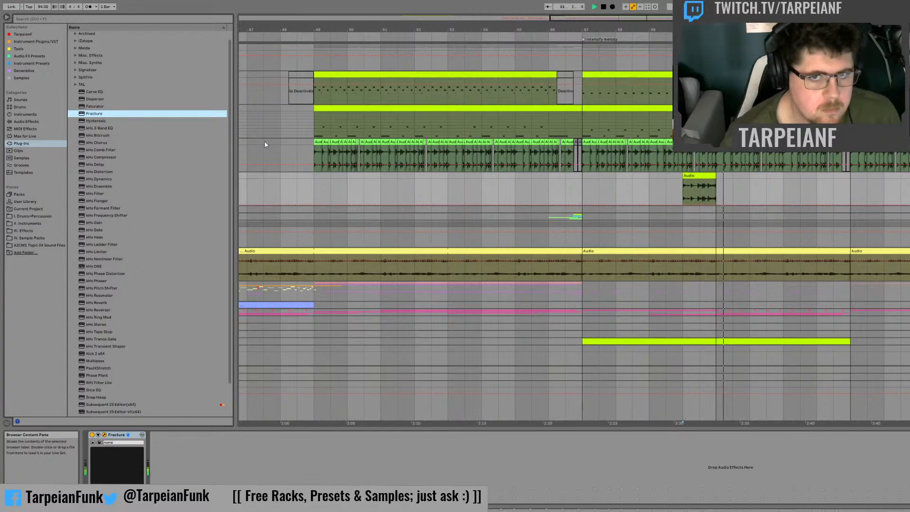
{"action": "key", "text": "space"}
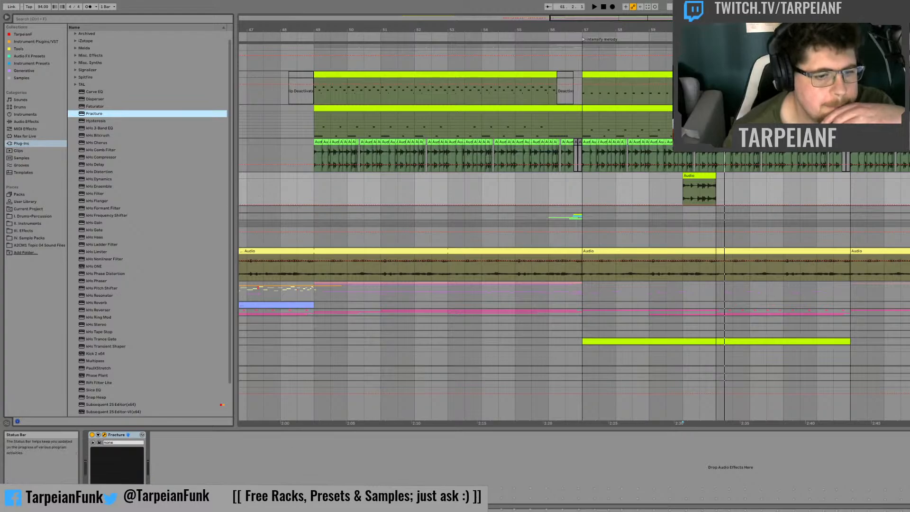
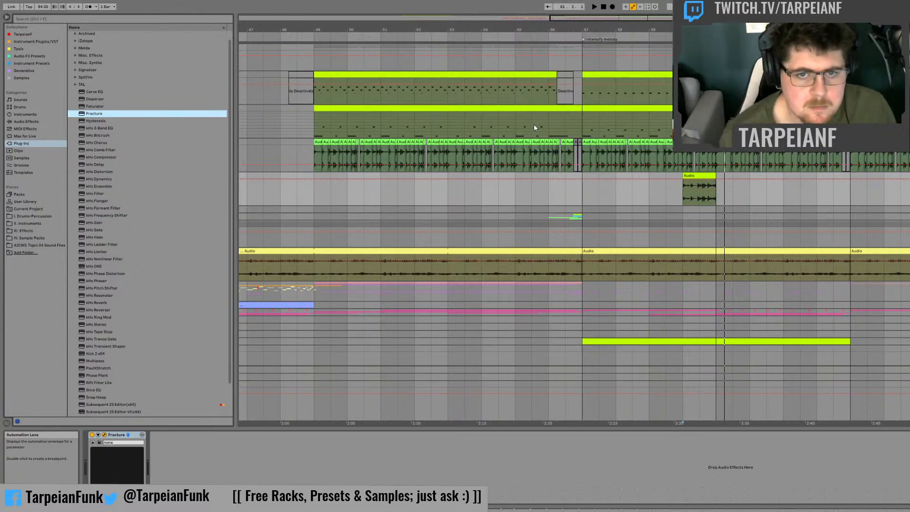
Step: Audition the bar 60 drum fill through Fracture a few times
{"action": "left_click", "coordinate": [681, 193]}
{"action": "key", "text": "space"}
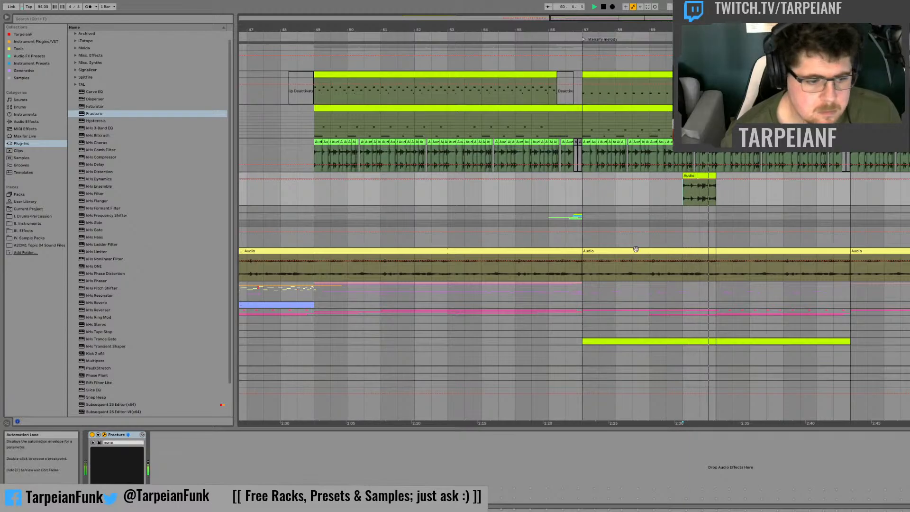
{"action": "key", "text": "space"}
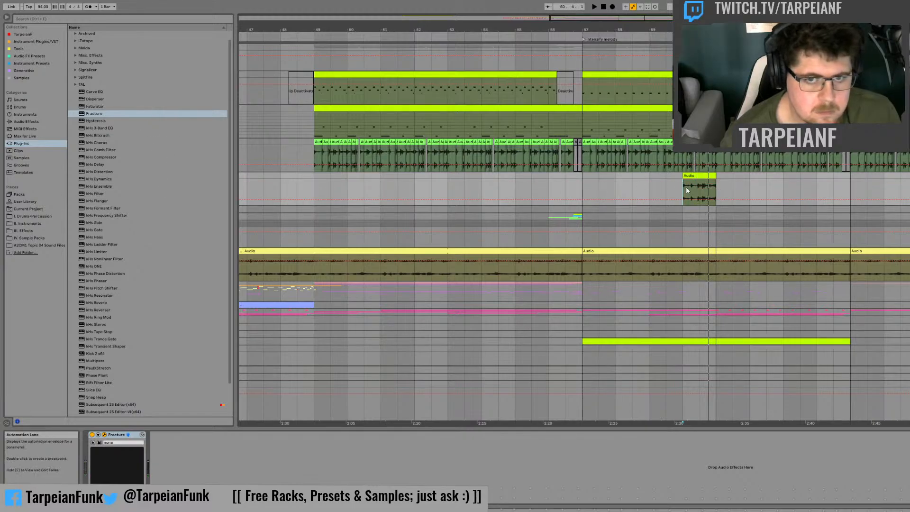
{"action": "key", "text": "space"}
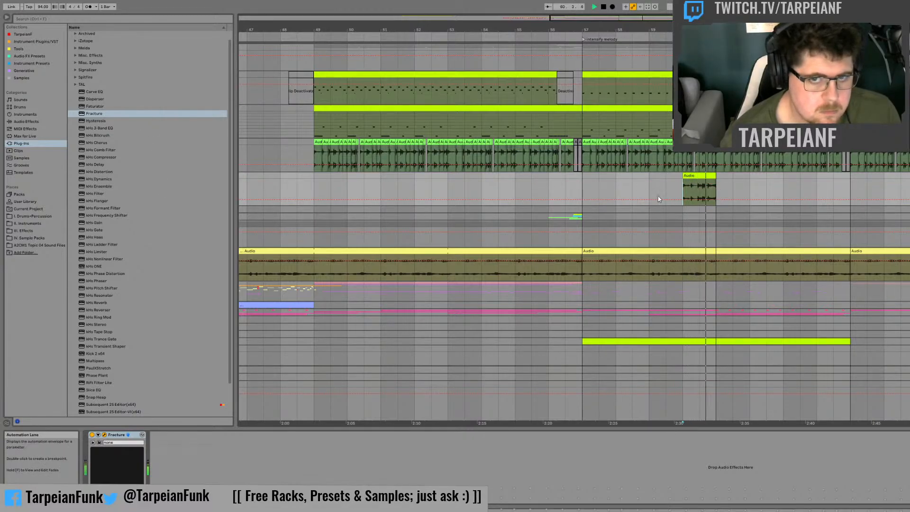
{"action": "key", "text": "space"}
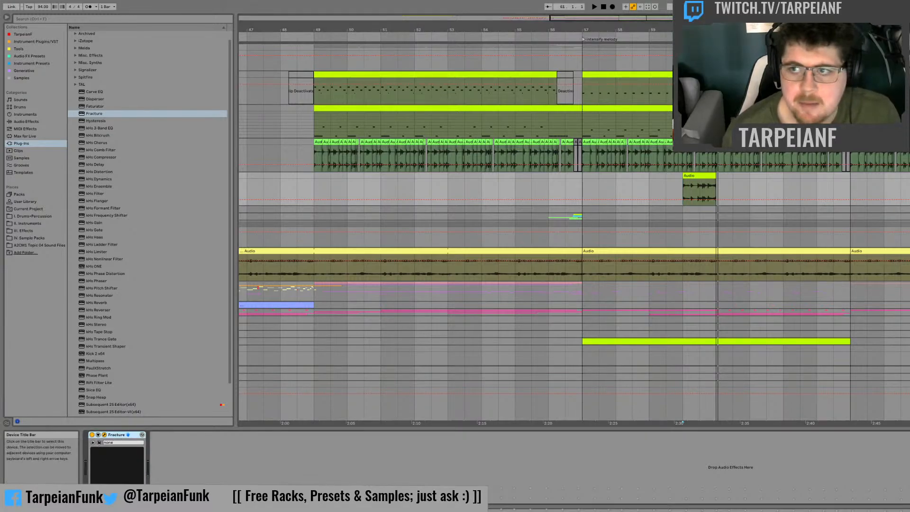
Step: Audition the bar 60 fill with Fracture on the Drums group and check the devices on the Drum Rack track
{"action": "key", "text": "space"}
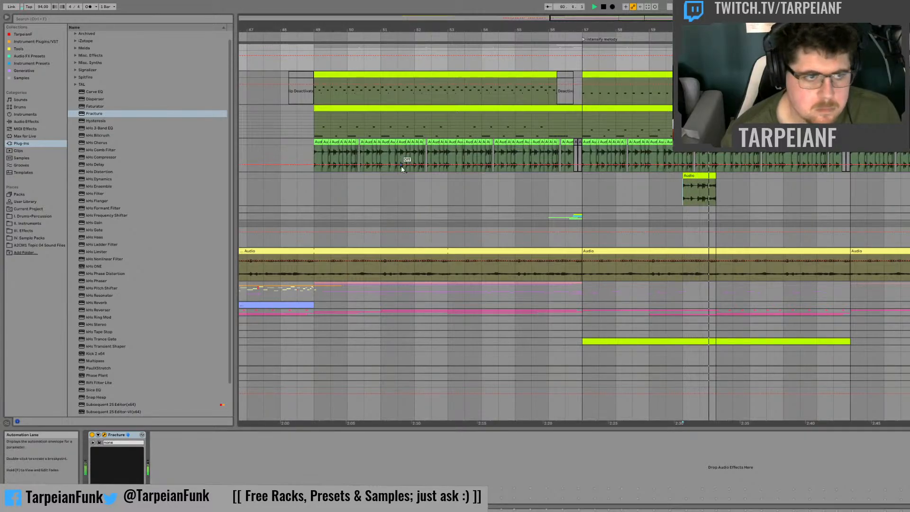
{"action": "key", "text": "space"}
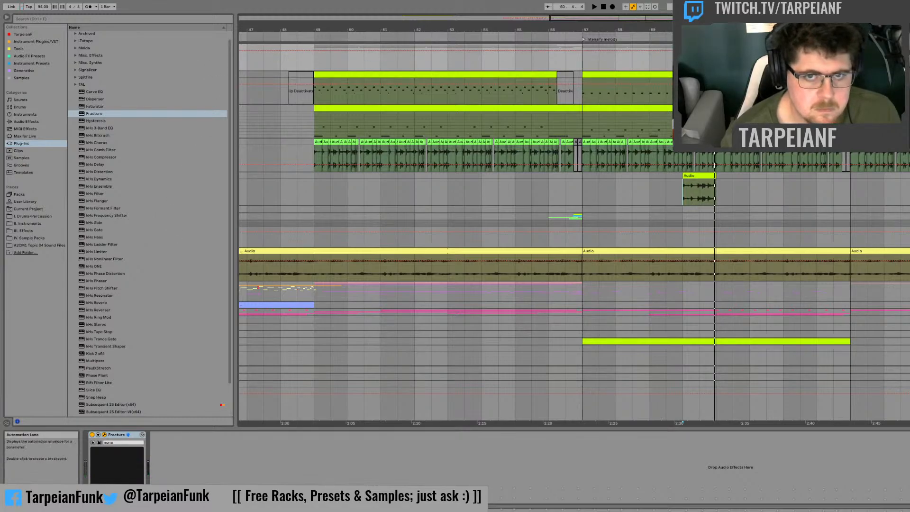
{"action": "key", "text": "space"}
{"action": "left_click", "coordinate": [905, 121]}
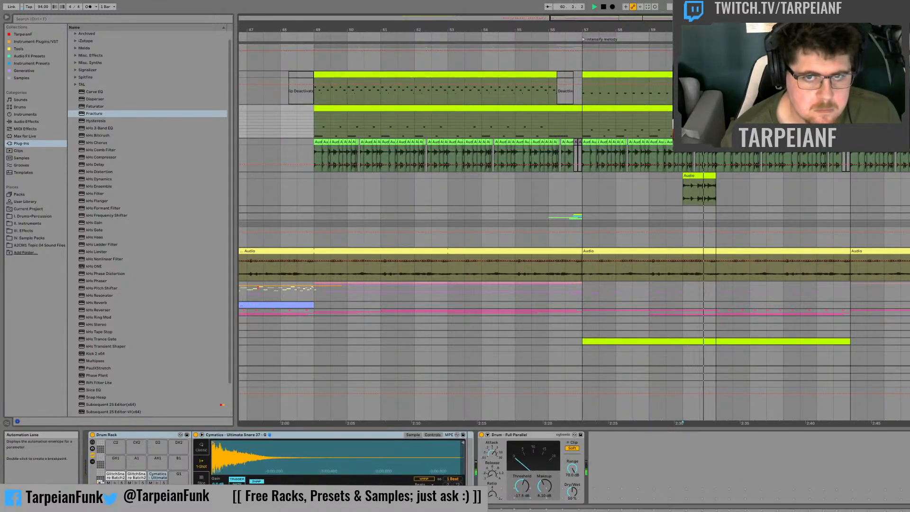
{"action": "key", "text": "space"}
{"action": "left_click", "coordinate": [901, 57]}
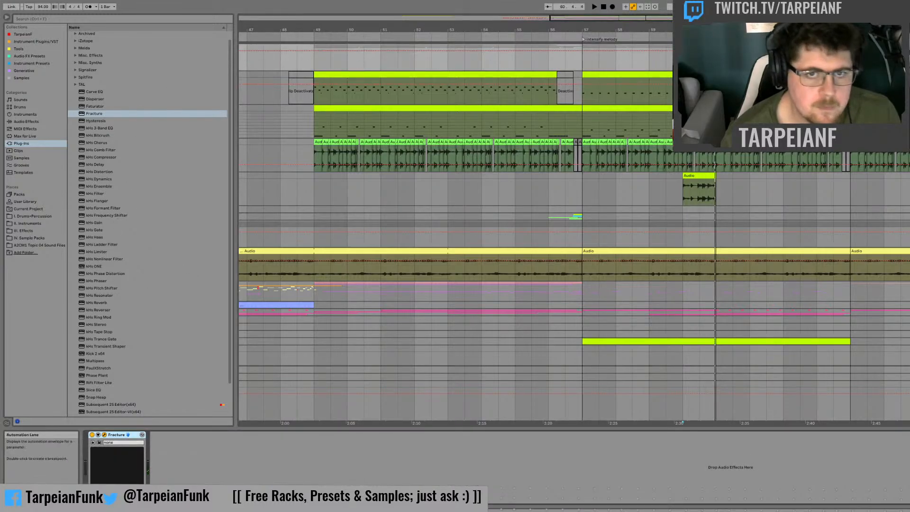
Step: Play the drum section from bar 57, and replay the lead-in to the bar 60 fill
{"action": "left_click", "coordinate": [617, 75]}
{"action": "key", "text": "space"}
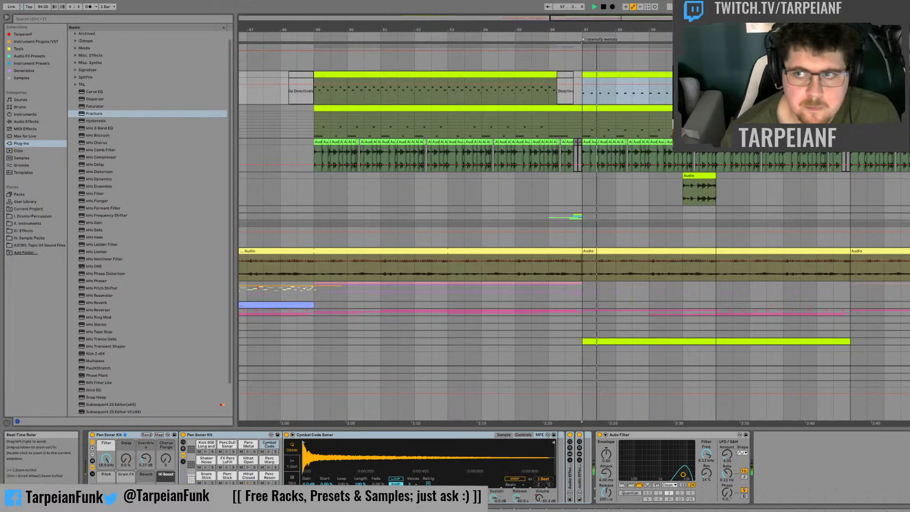
{"action": "left_click", "coordinate": [342, 200]}
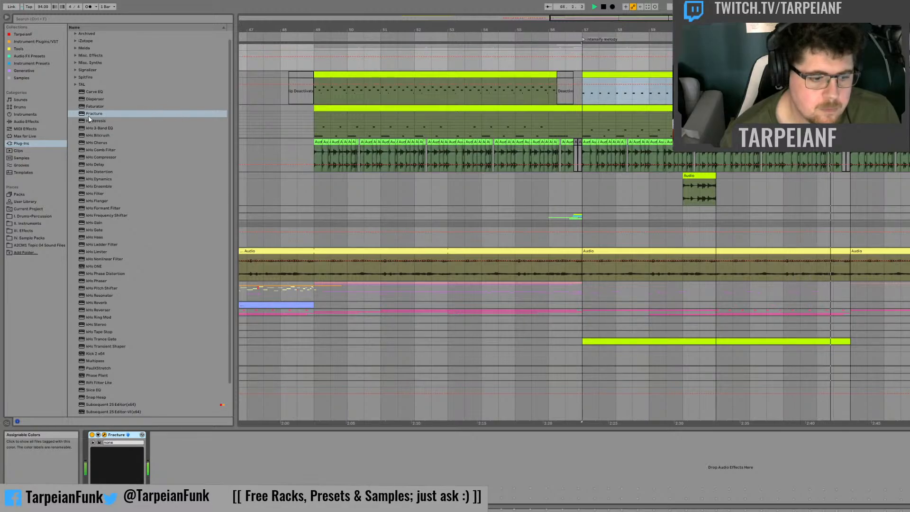
{"action": "left_click", "coordinate": [673, 196]}
{"action": "key", "text": "space"}
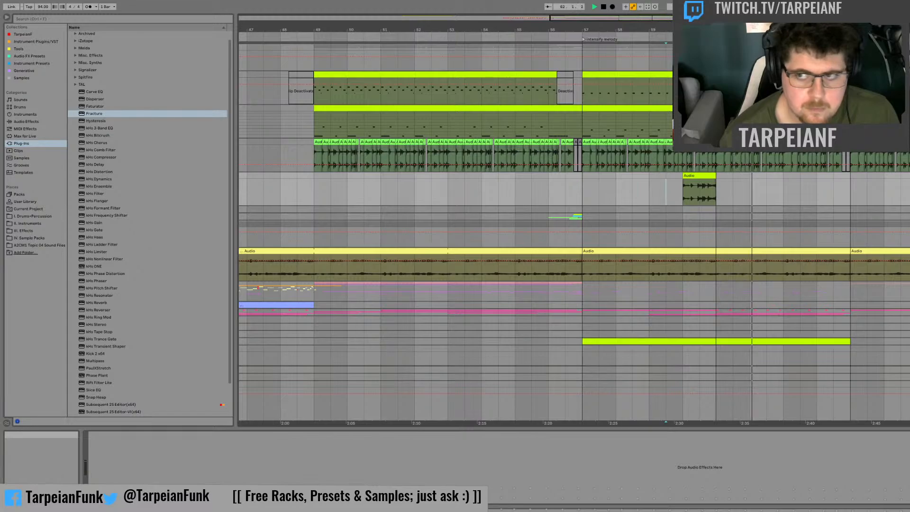
Step: Load the Hysteresis plug-in after Fracture on the Drums group during playback
{"action": "left_click", "coordinate": [907, 58]}
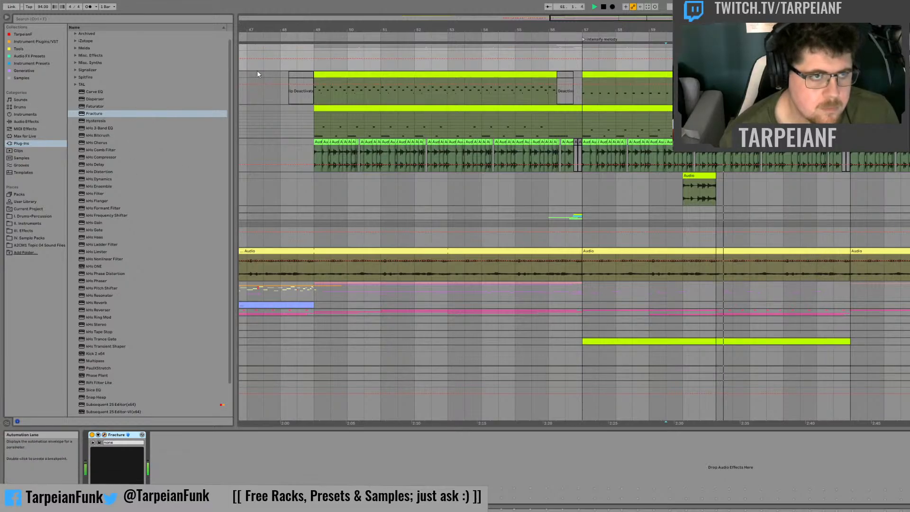
{"action": "left_click", "coordinate": [88, 121]}
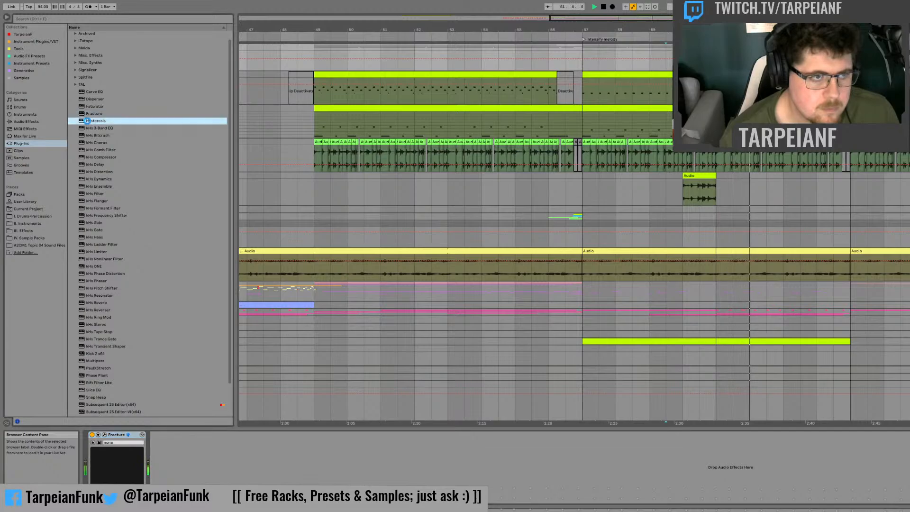
{"action": "double_click", "coordinate": [87, 120]}
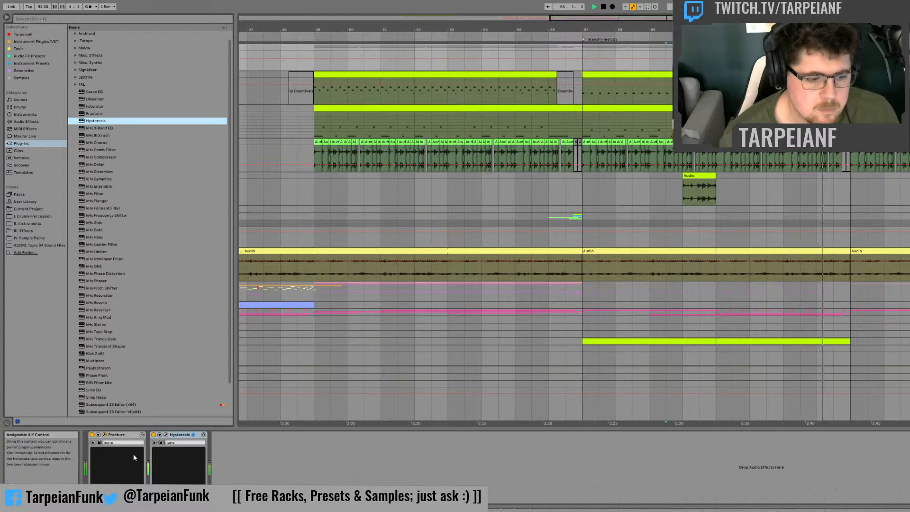
Step: Stop playback and delete both Fracture and Hysteresis from the Drums group
{"action": "key", "text": "space"}
{"action": "left_click", "coordinate": [183, 437]}
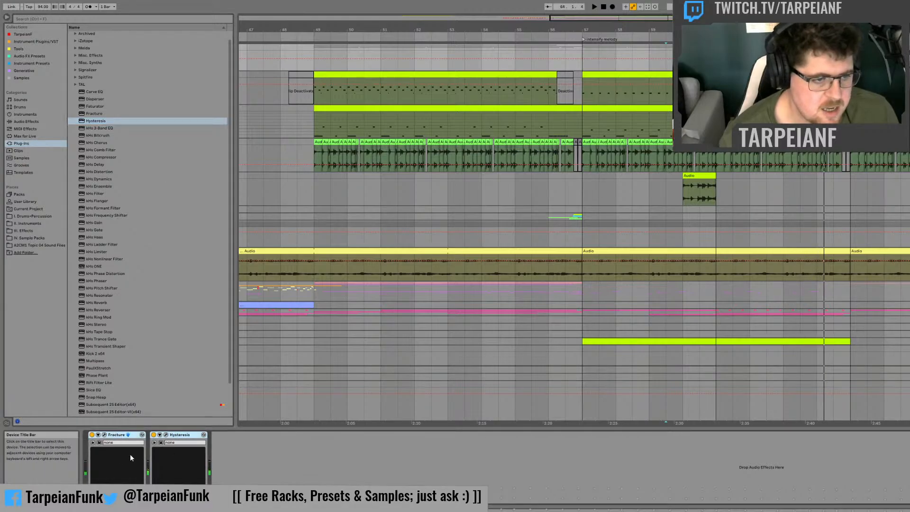
{"action": "key", "text": "Delete"}
Step: Look through the Audio Effect Rack presets for a glitch effect to use on the drums
{"action": "left_click", "coordinate": [29, 128]}
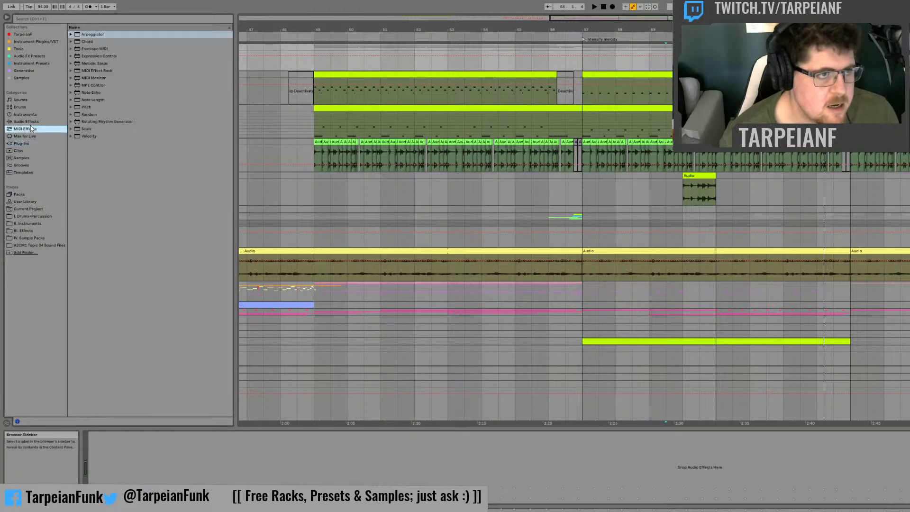
{"action": "left_click", "coordinate": [30, 122]}
{"action": "scroll", "coordinate": [144, 171], "scroll_direction": "up", "scroll_amount": 8}
{"action": "scroll", "coordinate": [142, 168], "scroll_direction": "up", "scroll_amount": 8}
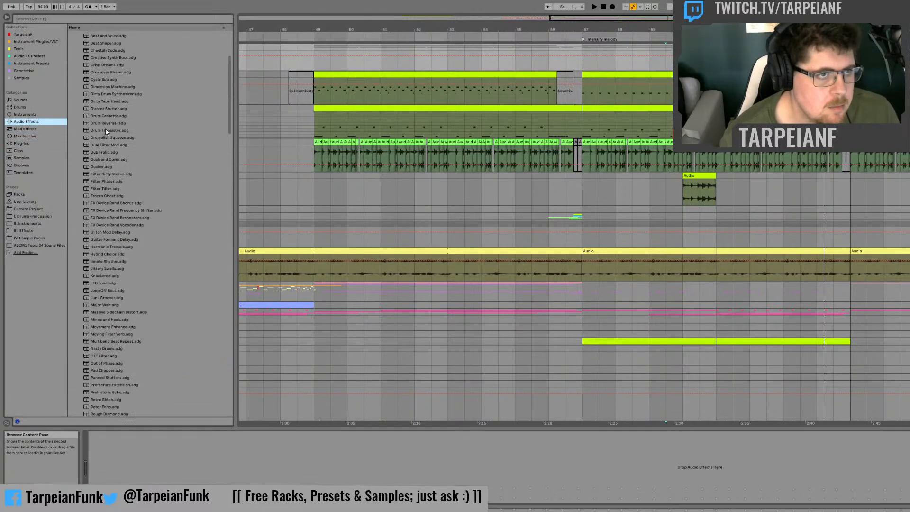
{"action": "left_click", "coordinate": [75, 85]}
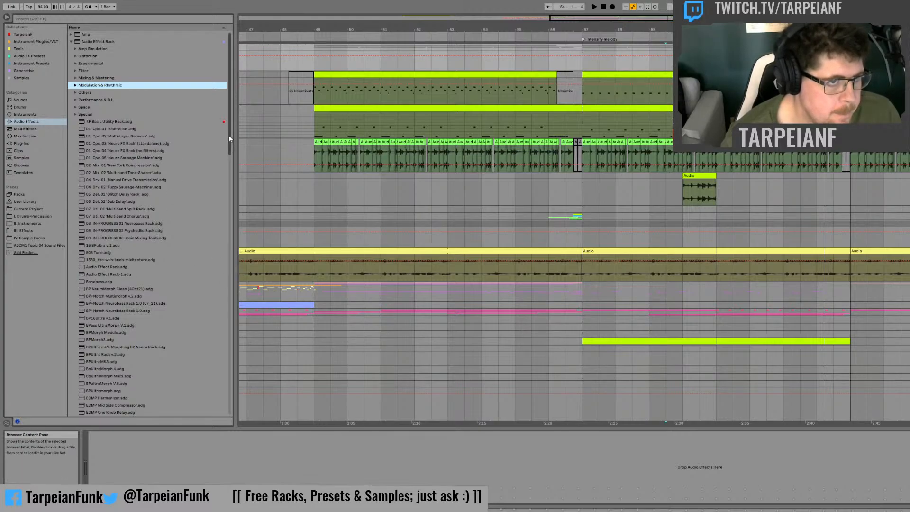
{"action": "left_click_drag", "start_coordinate": [229, 138], "coordinate": [225, 237]}
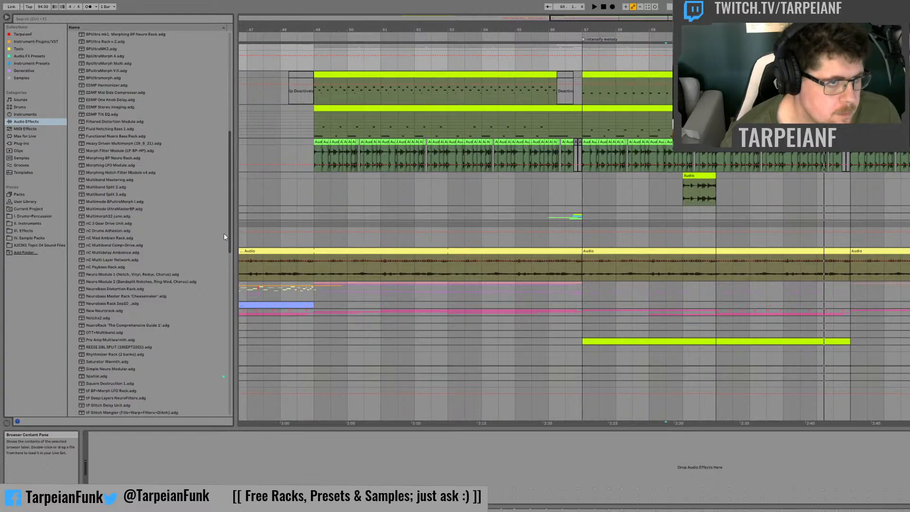
{"action": "scroll", "coordinate": [224, 237], "scroll_direction": "down", "scroll_amount": 8}
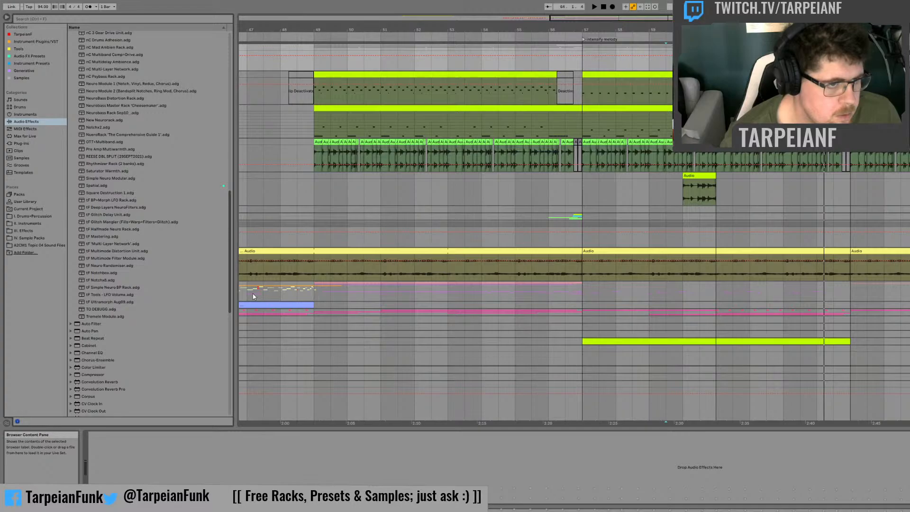
{"action": "left_click_drag", "start_coordinate": [252, 294], "coordinate": [249, 290]}
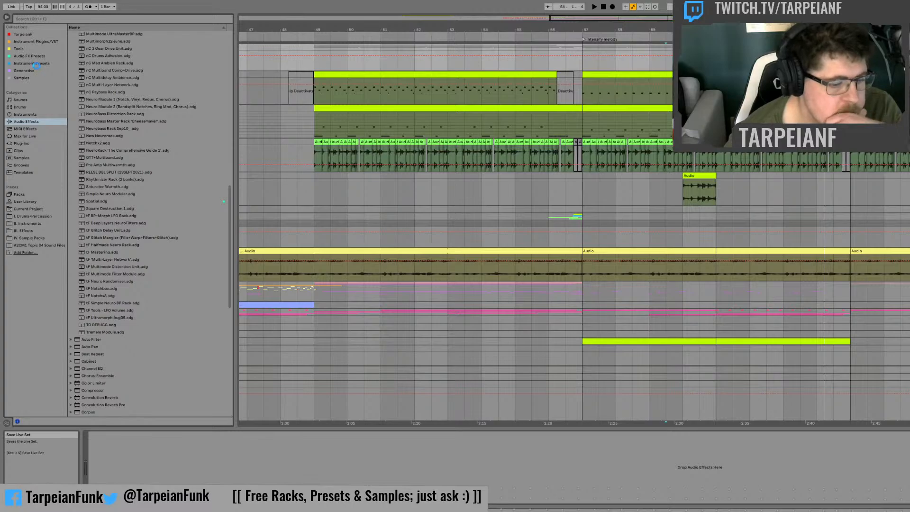
Step: Load the tf Glitch Mangler rack onto the Drums group and audition the drum fill through it
{"action": "left_click", "coordinate": [132, 233]}
{"action": "left_click", "coordinate": [141, 238]}
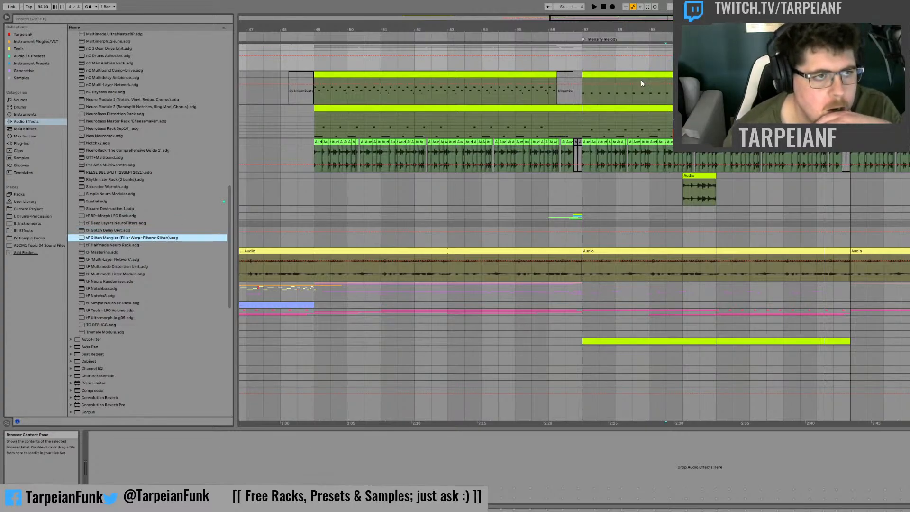
{"action": "key", "text": "Return"}
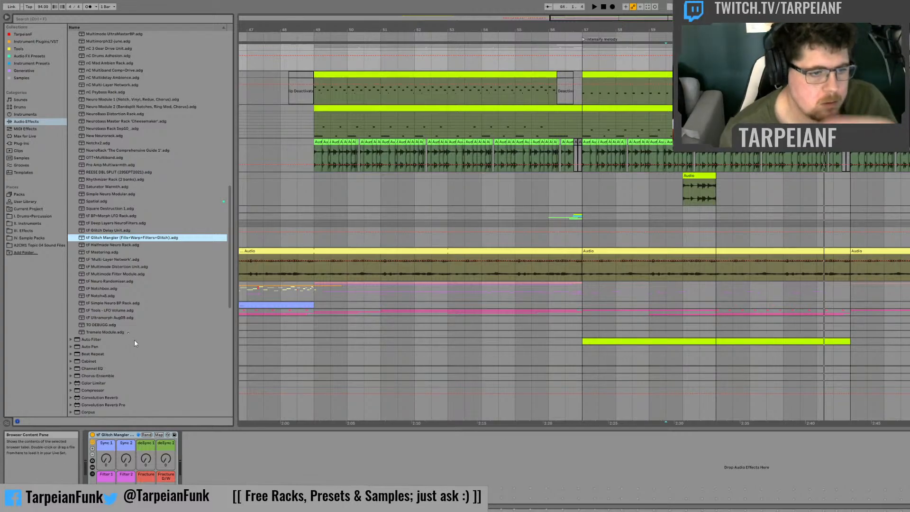
{"action": "key", "text": "space"}
{"action": "key", "text": "space"}
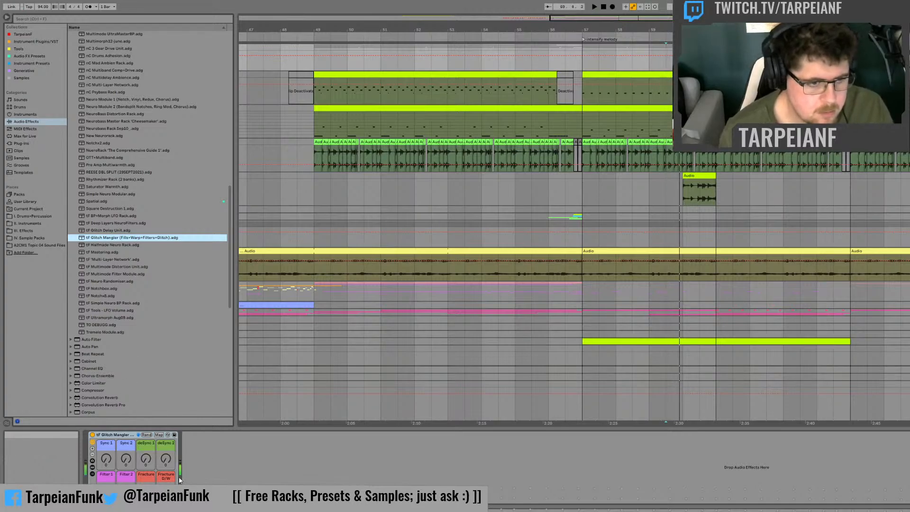
{"action": "left_click", "coordinate": [166, 491]}
{"action": "key", "text": "space"}
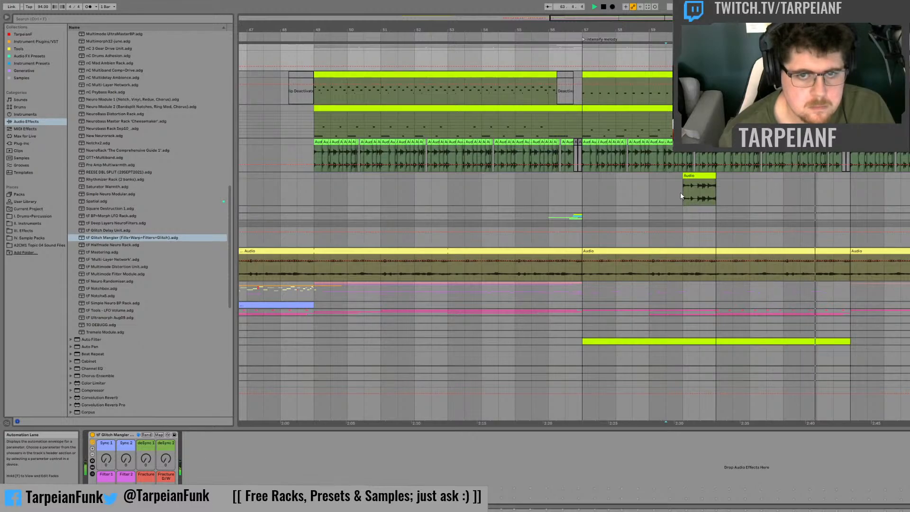
{"action": "key", "text": "space"}
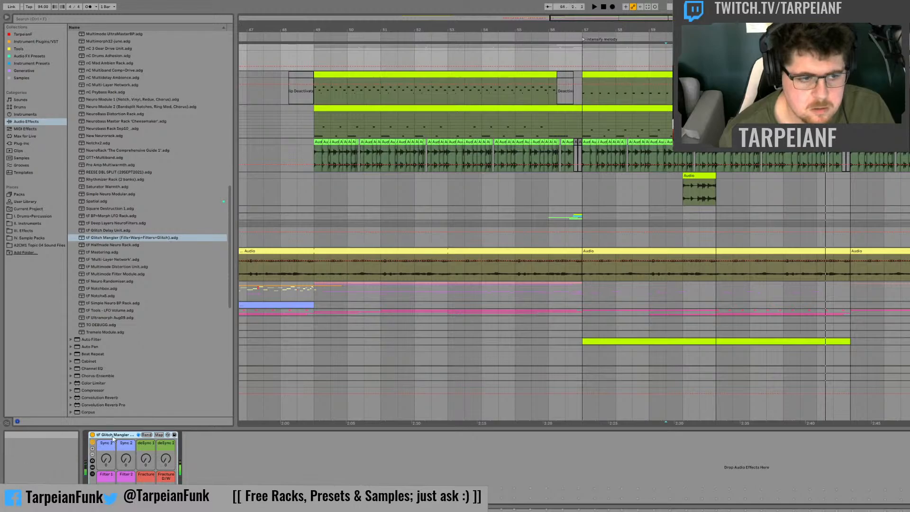
Step: Replace the Glitch Mangler rack with Melda's MGranularMB on the Drums group and audition the fill through it
{"action": "left_click", "coordinate": [29, 146]}
{"action": "left_click", "coordinate": [75, 46]}
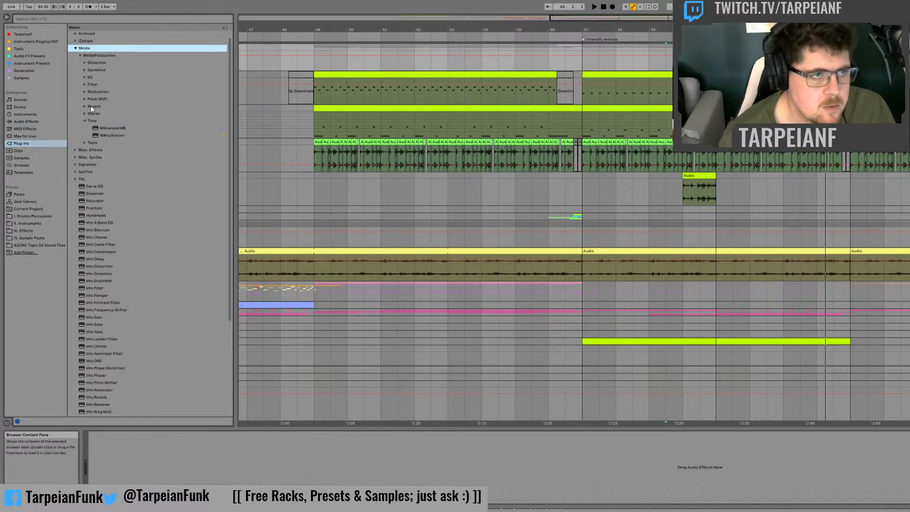
{"action": "left_click", "coordinate": [114, 127]}
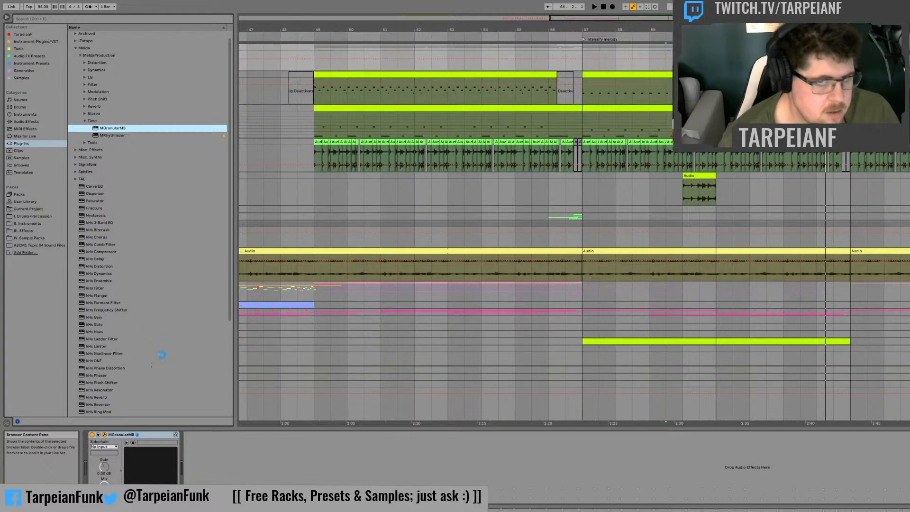
{"action": "key", "text": "space"}
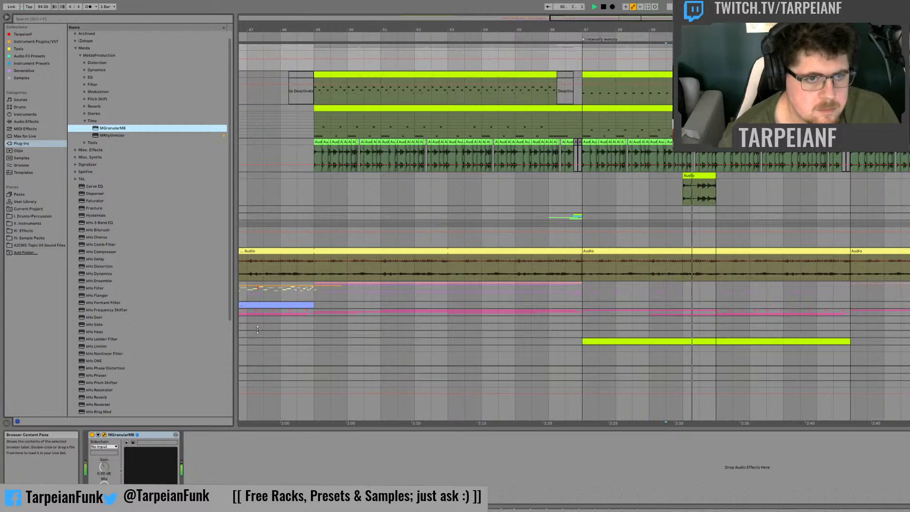
{"action": "key", "text": "space"}
Step: Select the resampled drum fill clip at bar 60 and audition it
{"action": "left_click", "coordinate": [682, 185]}
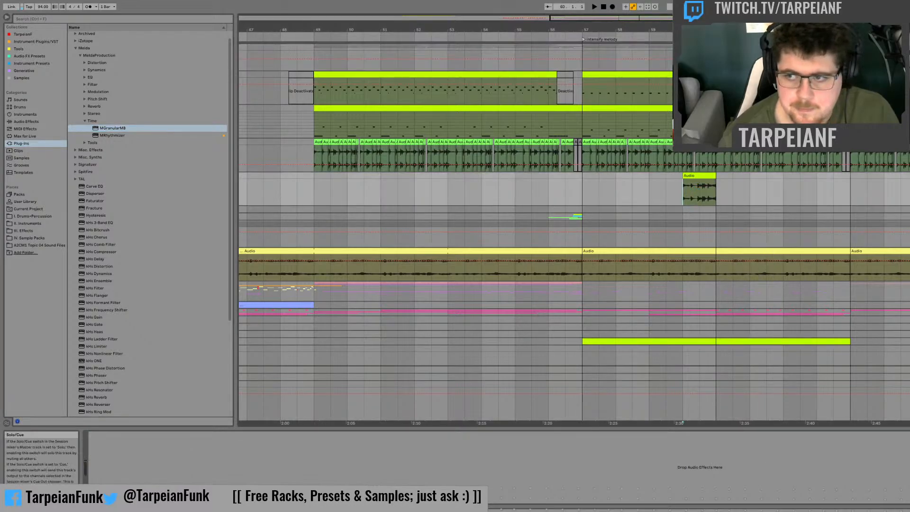
{"action": "left_click", "coordinate": [706, 187]}
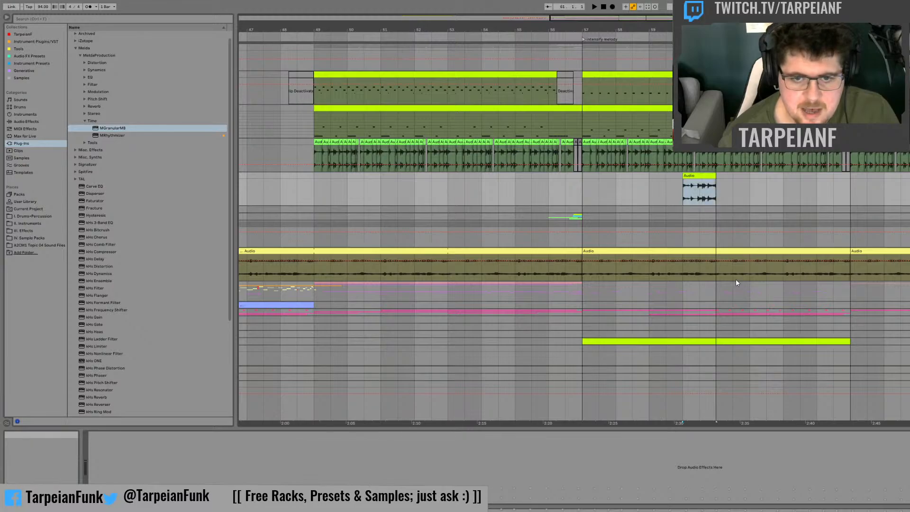
{"action": "key", "text": "space"}
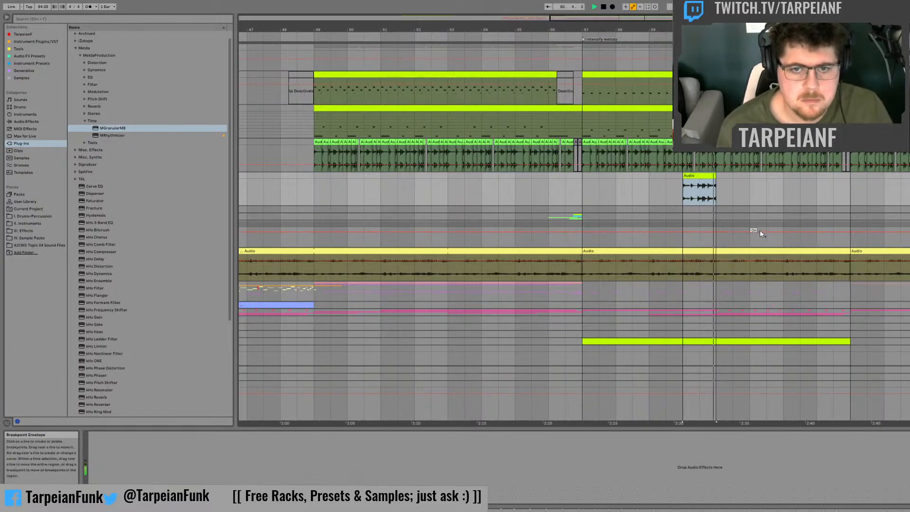
Step: In the Session View, arm the resampling audio track 43 for recording and move it after the next two audio tracks
{"action": "key", "text": "Tab"}
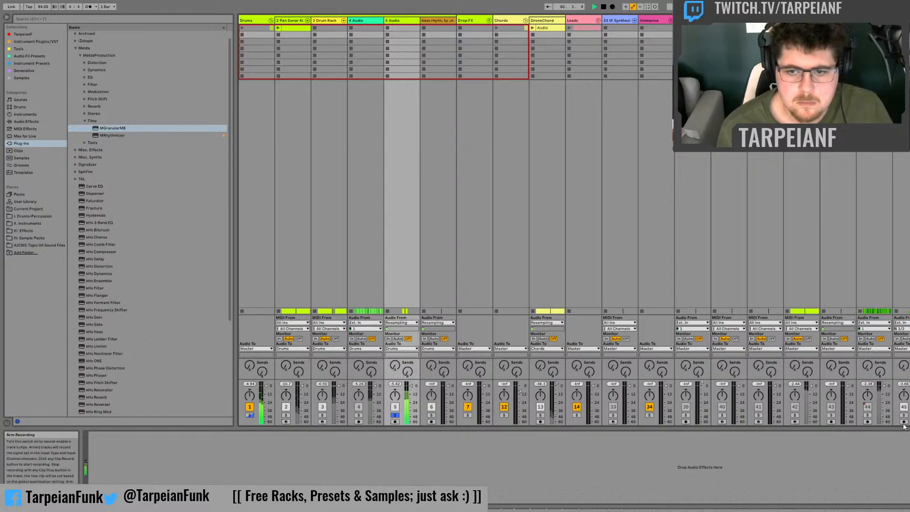
{"action": "left_click", "coordinate": [831, 422]}
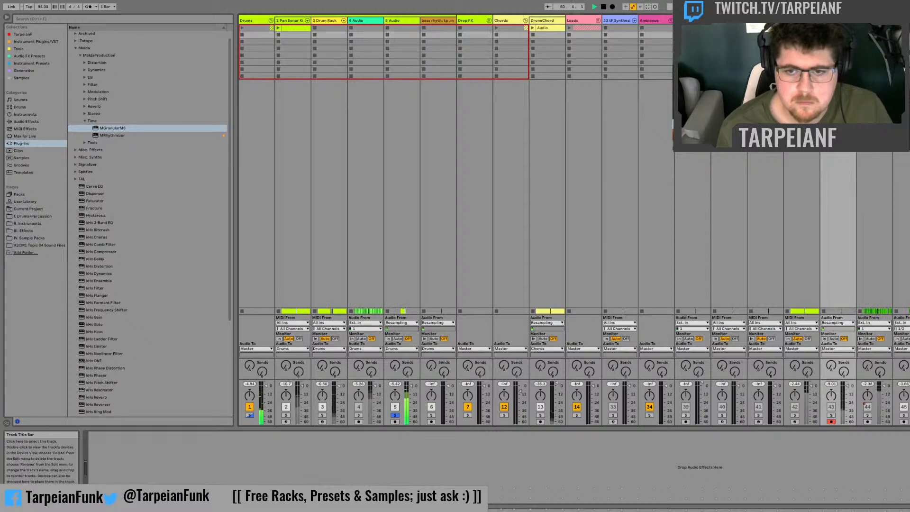
{"action": "left_click_drag", "start_coordinate": [838, 20], "coordinate": [902, 20]}
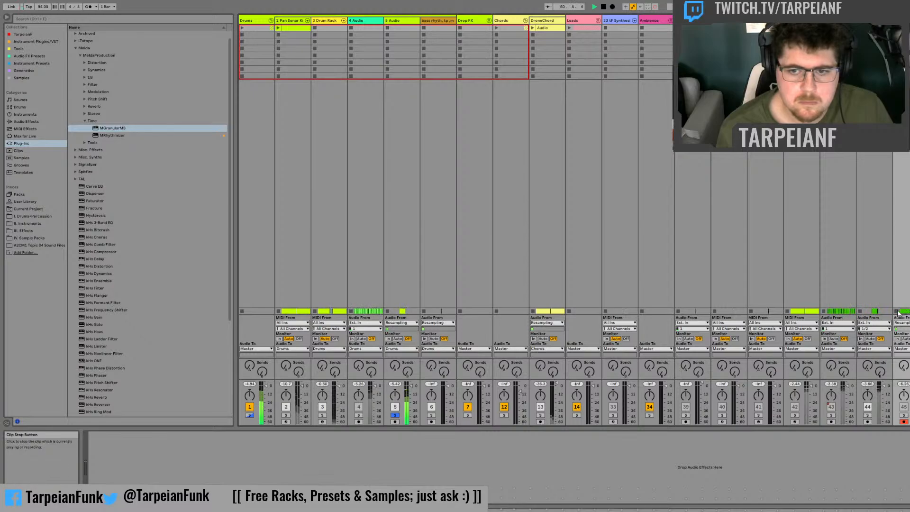
Step: Finish recording the granulated drum fill on the resampling track and place the recorded clip at bar 61 in the Arrangement
{"action": "key", "text": "Tab"}
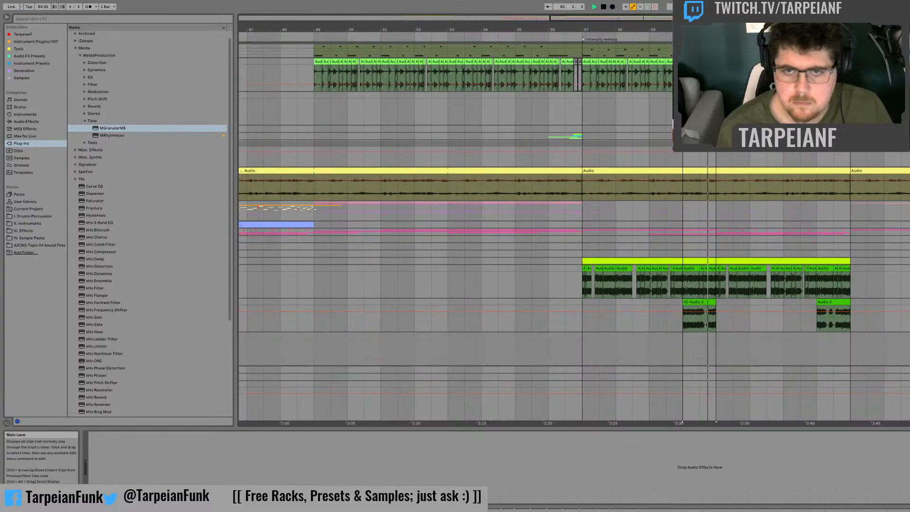
{"action": "key", "text": "Tab"}
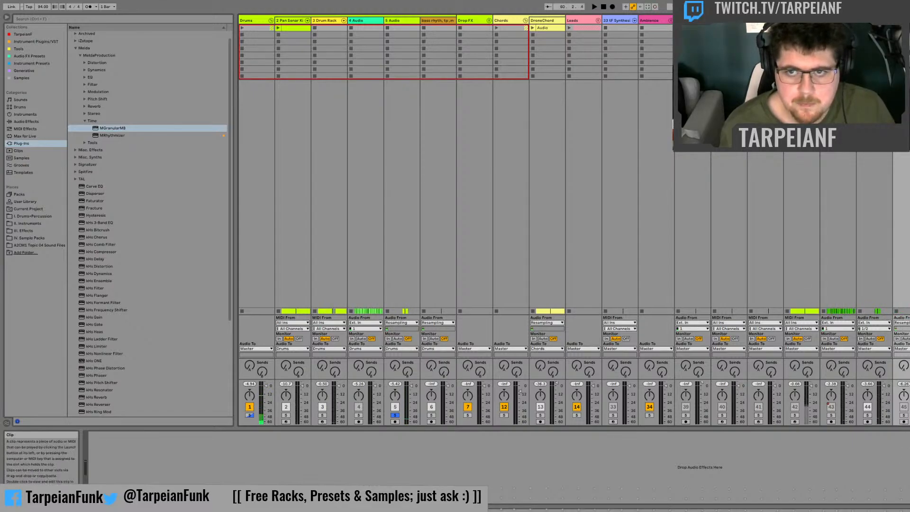
{"action": "key", "text": "Tab"}
{"action": "left_click_drag", "start_coordinate": [903, 285], "coordinate": [855, 349]}
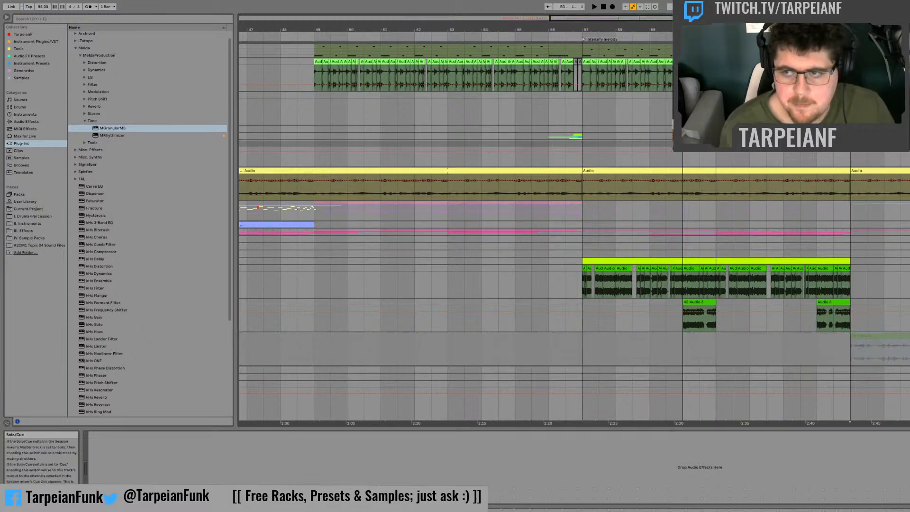
{"action": "key", "text": "F10"}
Step: Audition the recorded granular clip at bar 61 from several start points to find a usable fragment
{"action": "key", "text": "space"}
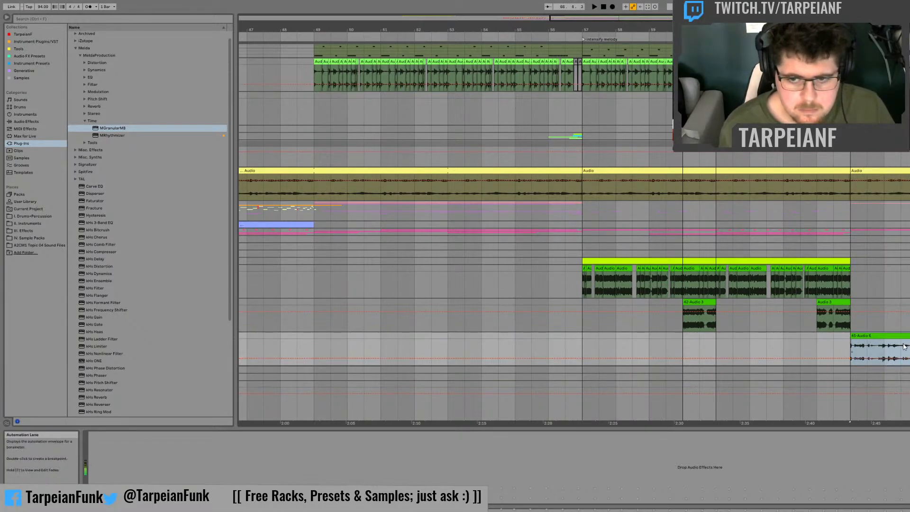
{"action": "key", "text": "space"}
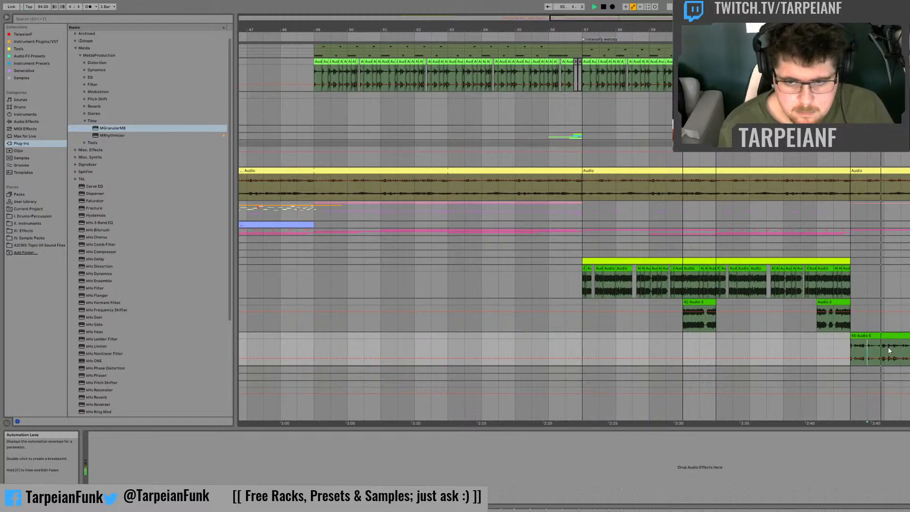
{"action": "key", "text": "space"}
{"action": "key", "text": "space"}
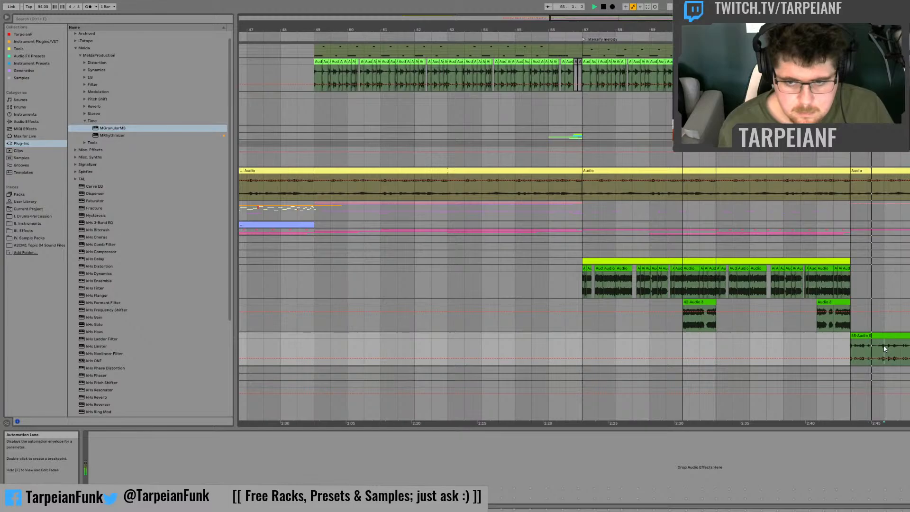
{"action": "left_click", "coordinate": [885, 349]}
{"action": "key", "text": "space"}
{"action": "key", "text": "space"}
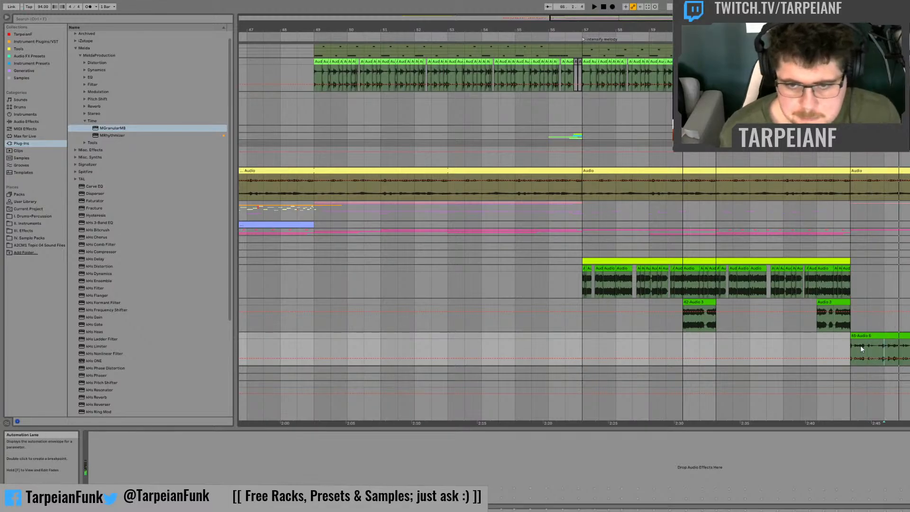
{"action": "left_click", "coordinate": [852, 345]}
{"action": "key", "text": "space"}
{"action": "key", "text": "space"}
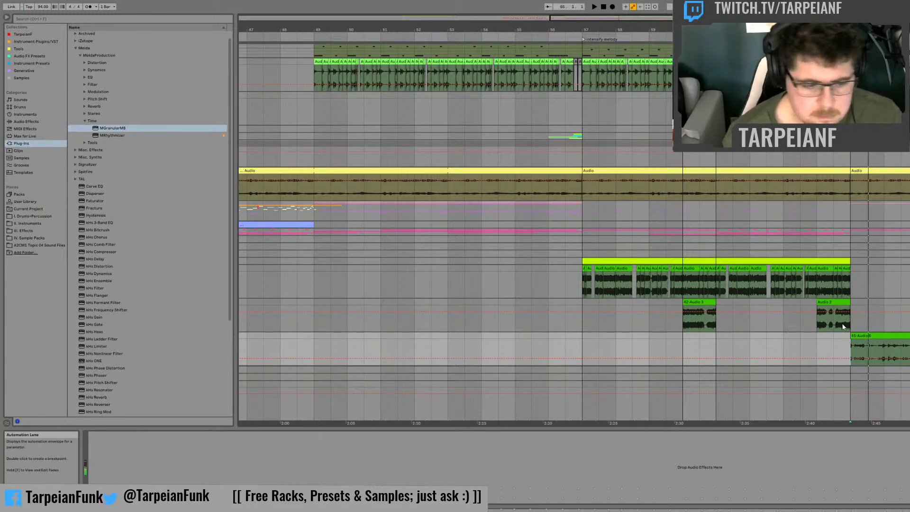
{"action": "key", "text": "space"}
{"action": "key", "text": "space"}
{"action": "key", "text": "space"}
{"action": "key", "text": "space"}
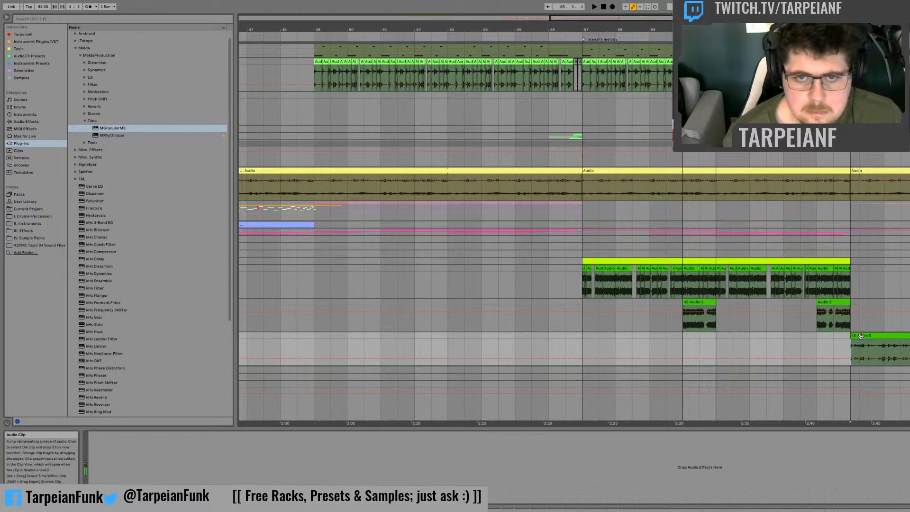
{"action": "key", "text": "space"}
{"action": "key", "text": "space"}
{"action": "left_click", "coordinate": [865, 346]}
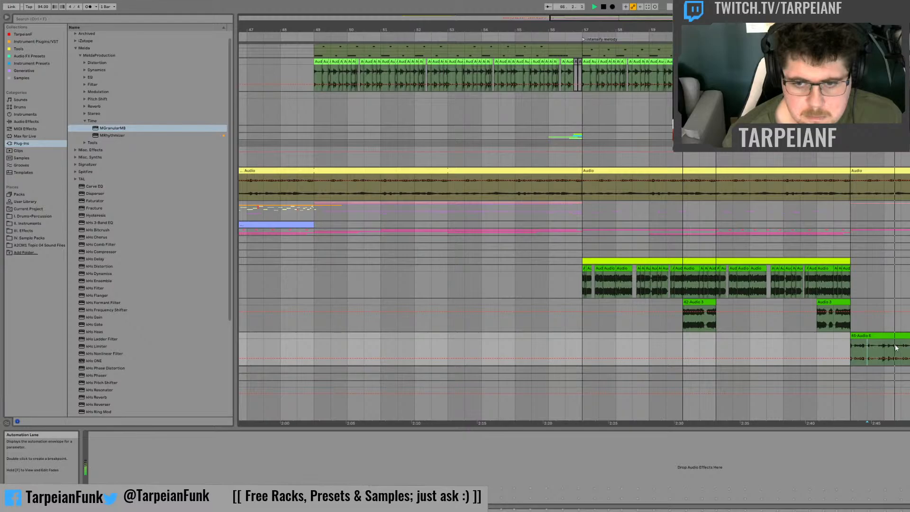
{"action": "left_click", "coordinate": [884, 346]}
{"action": "key", "text": "space"}
{"action": "left_click", "coordinate": [901, 349]}
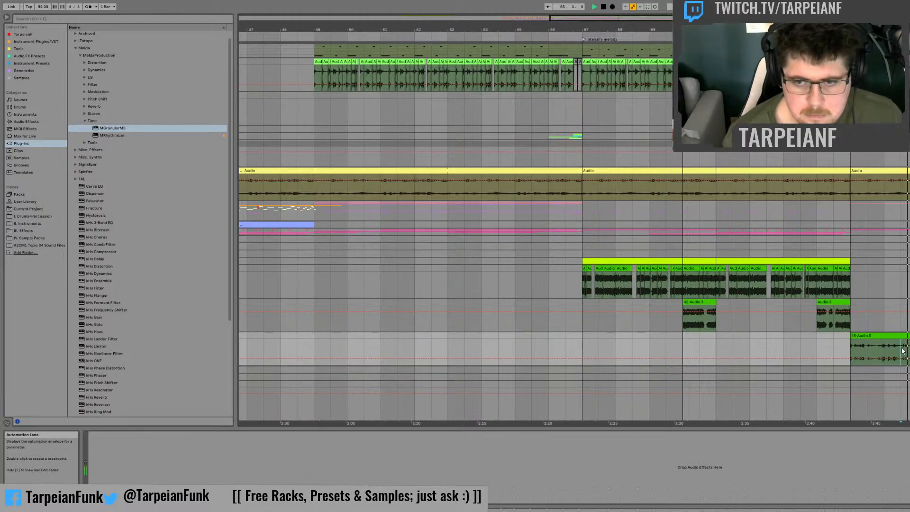
{"action": "key", "text": "space"}
Step: Insert an audio track below 5 Audio in the Drums group and move the chosen recorded fragment there at 60.3, ending at bar 61
{"action": "left_click", "coordinate": [908, 96]}
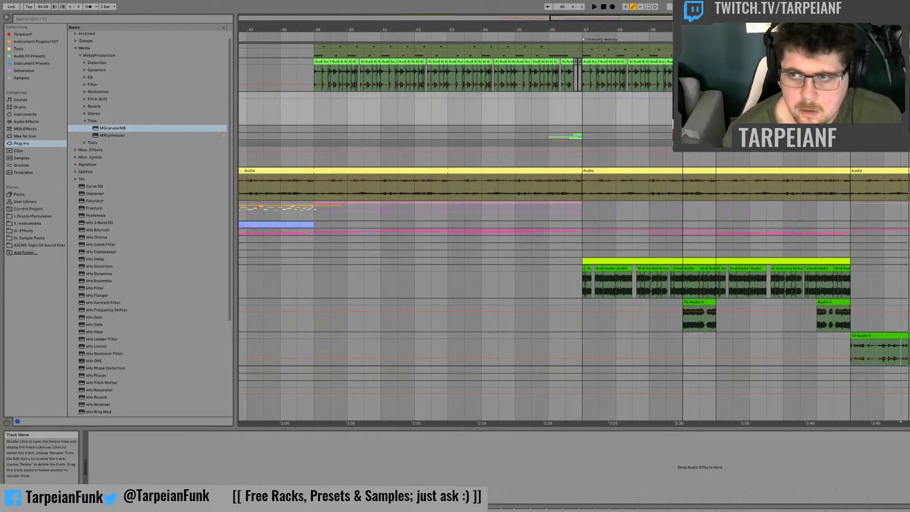
{"action": "key", "text": "ctrl+t"}
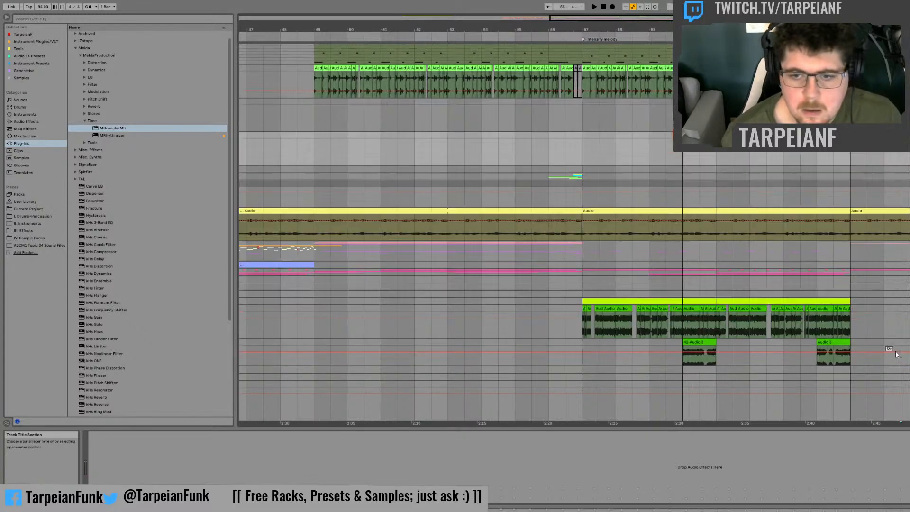
{"action": "scroll", "coordinate": [897, 352], "scroll_direction": "down", "scroll_amount": 2}
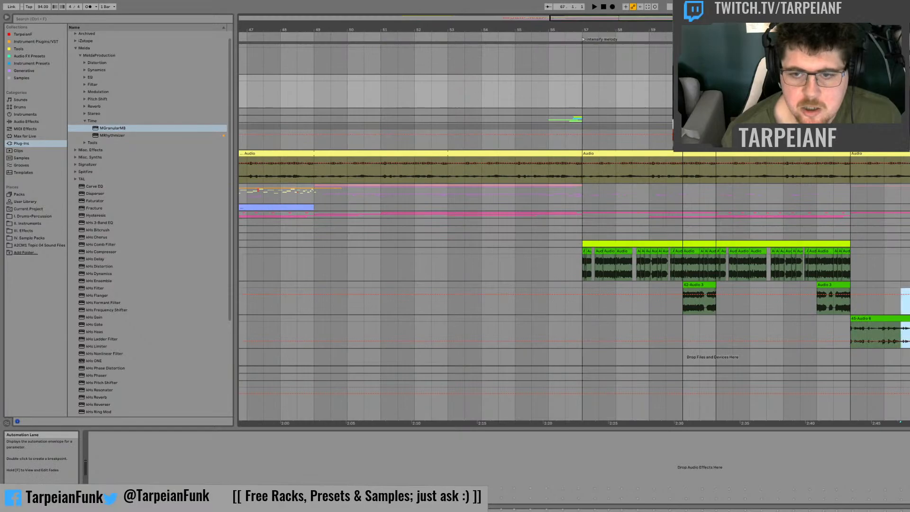
{"action": "left_click_drag", "start_coordinate": [906, 318], "coordinate": [705, 90]}
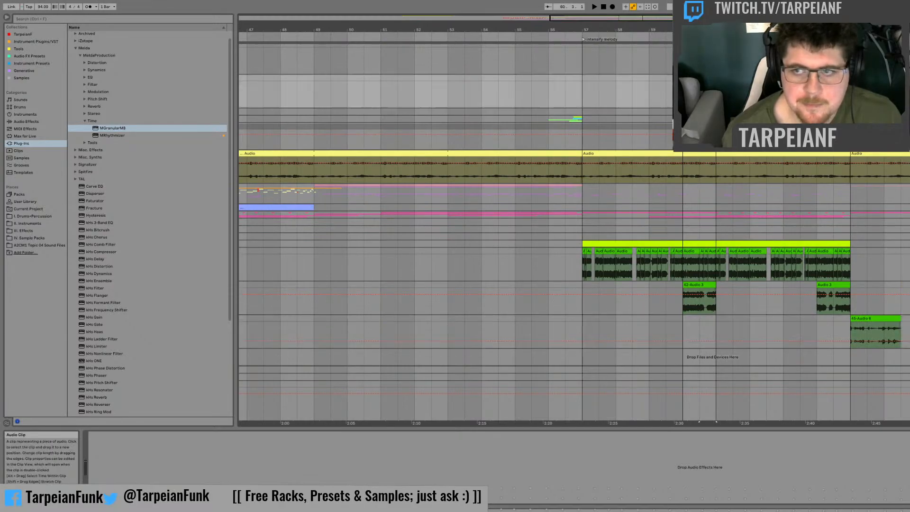
Step: Turn off MGranularMB on the Drums group
{"action": "scroll", "coordinate": [705, 90], "scroll_direction": "up", "scroll_amount": 1}
{"action": "scroll", "coordinate": [705, 90], "scroll_direction": "up", "scroll_amount": 3}
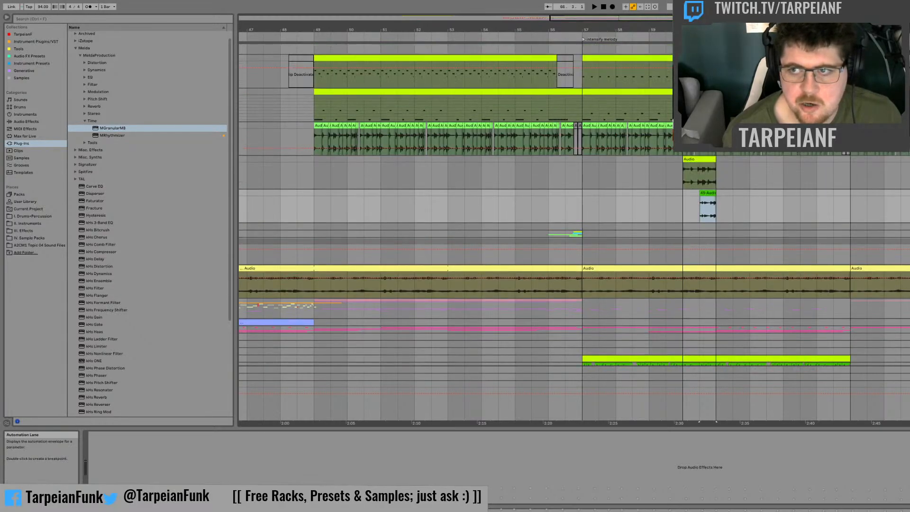
{"action": "scroll", "coordinate": [705, 90], "scroll_direction": "up", "scroll_amount": 1}
{"action": "left_click", "coordinate": [906, 52]}
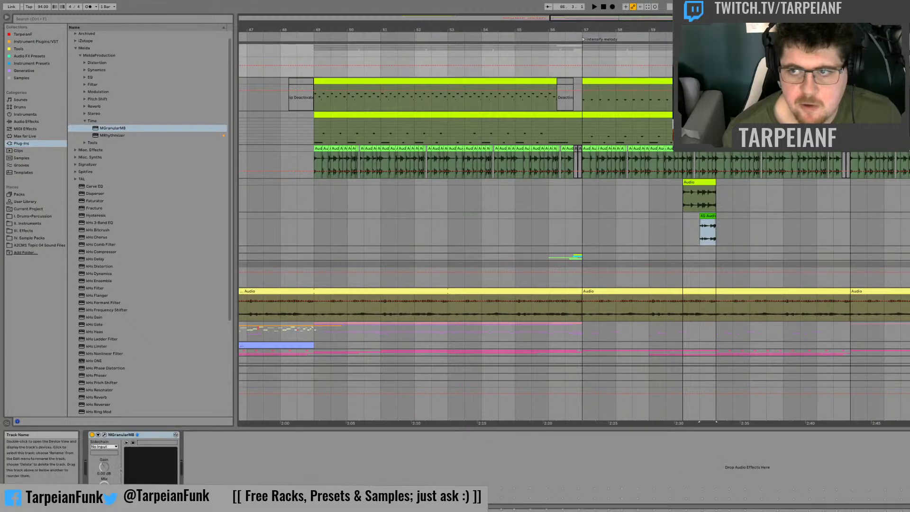
{"action": "left_click", "coordinate": [92, 435]}
Step: Audition the placed granular fragment against the drums from bar 60
{"action": "left_click", "coordinate": [698, 224]}
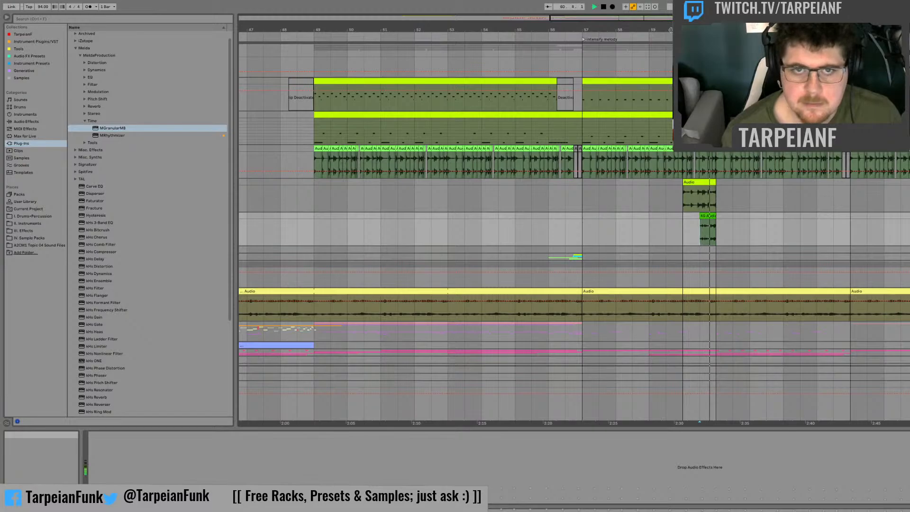
{"action": "left_click_drag", "start_coordinate": [636, 18], "coordinate": [646, 82]}
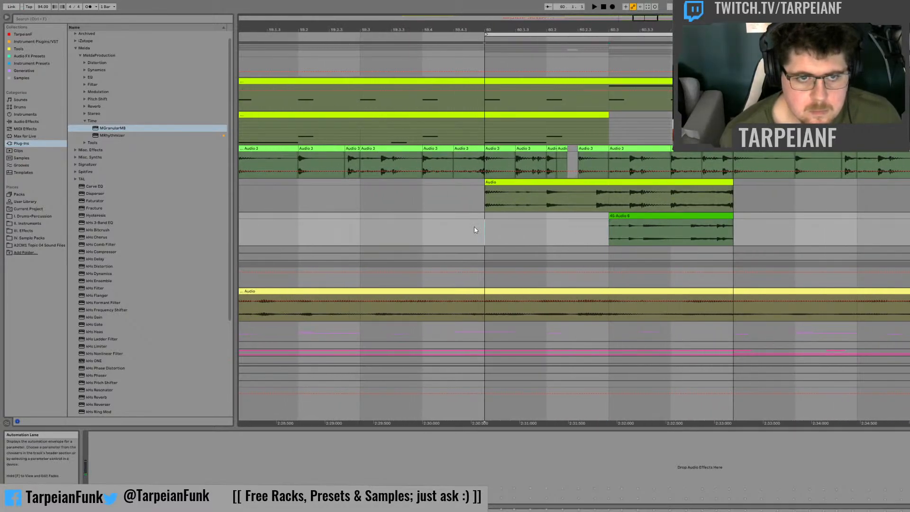
{"action": "key", "text": "space"}
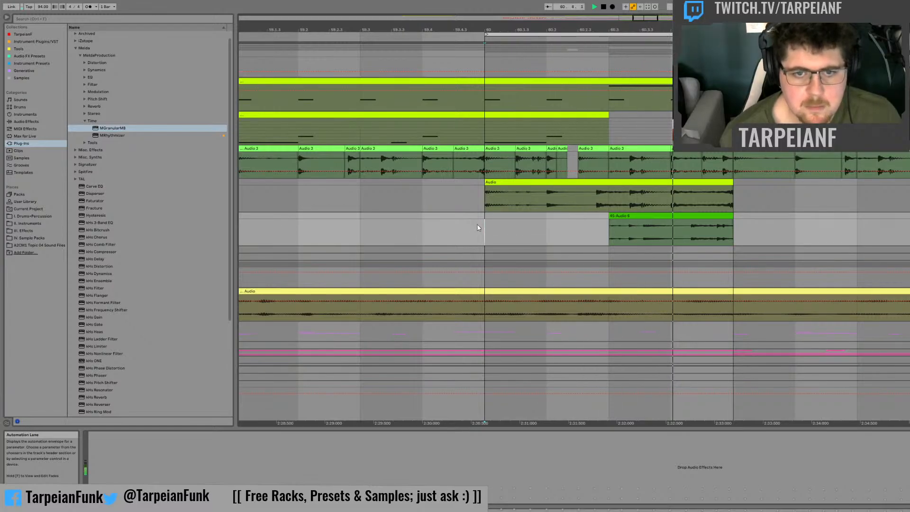
{"action": "left_click", "coordinate": [557, 232]}
{"action": "key", "text": "space"}
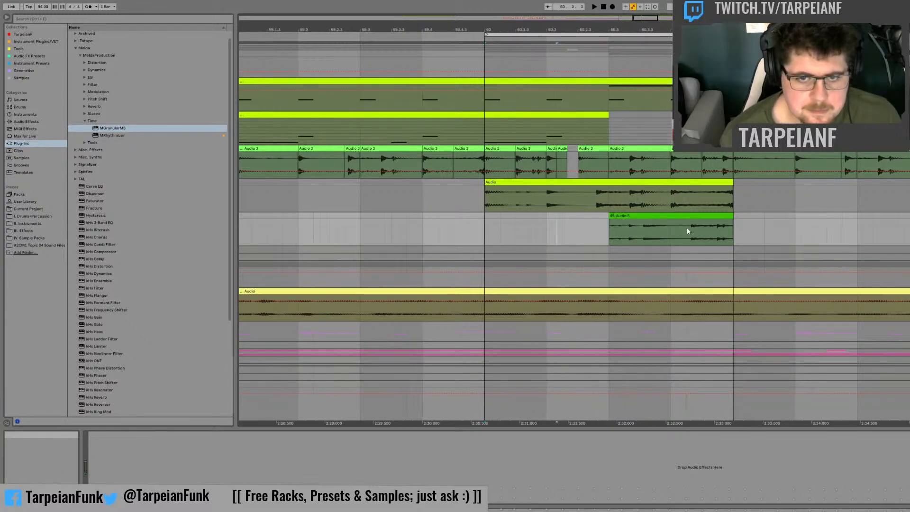
{"action": "left_click", "coordinate": [623, 235]}
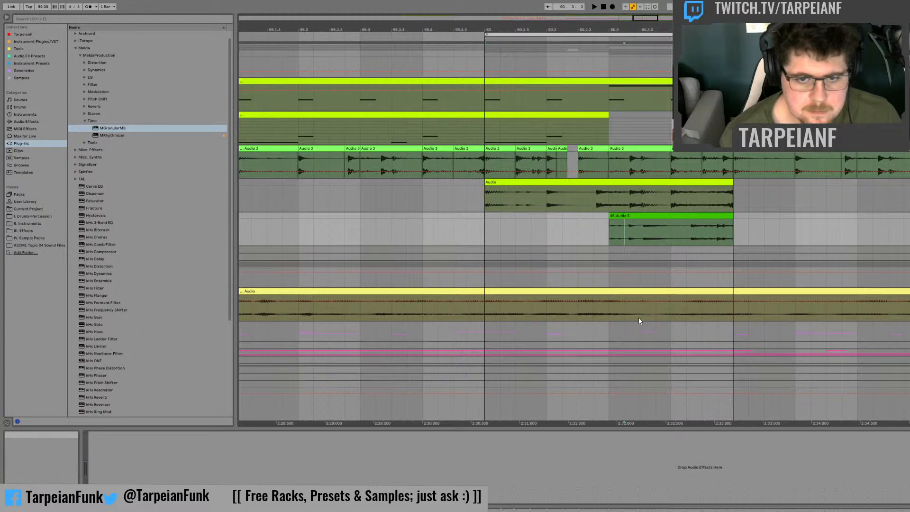
Step: Shift the granular fragment slightly less than half a beat later and audition it from bar 60
{"action": "left_click_drag", "start_coordinate": [685, 219], "coordinate": [713, 217]}
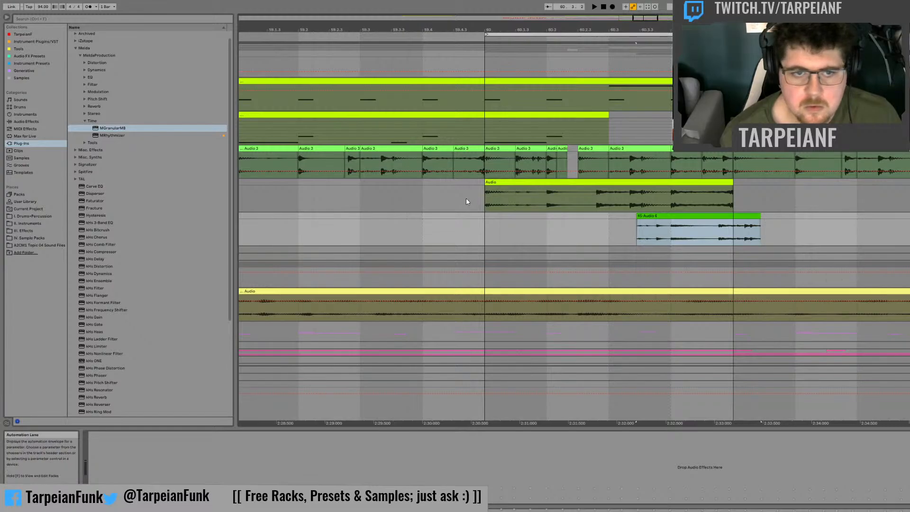
{"action": "left_click", "coordinate": [477, 223]}
{"action": "key", "text": "space"}
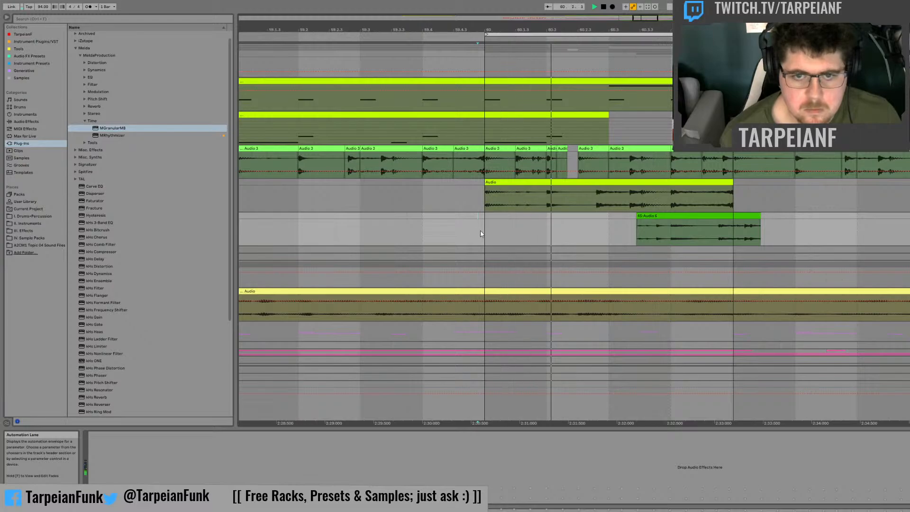
Step: Set the granular fragment's clip gain to 6 dB and audition it
{"action": "double_click", "coordinate": [662, 216]}
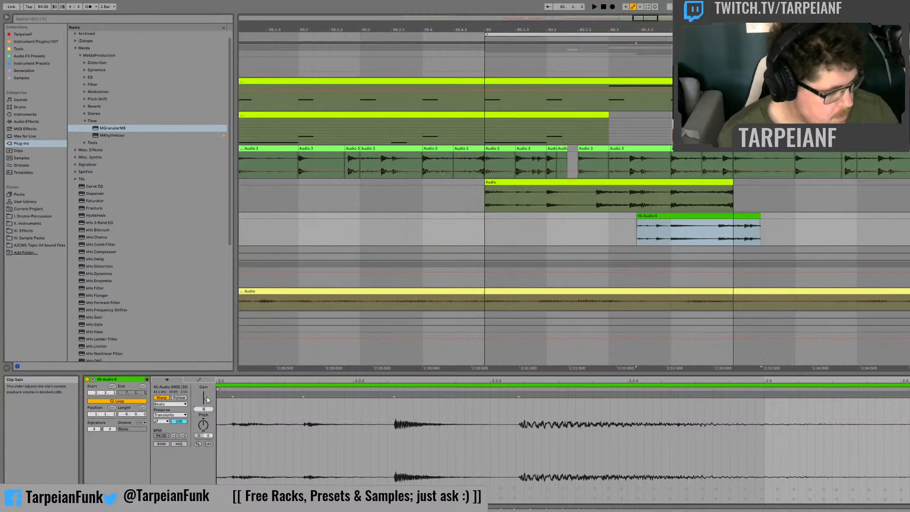
{"action": "key", "text": "space"}
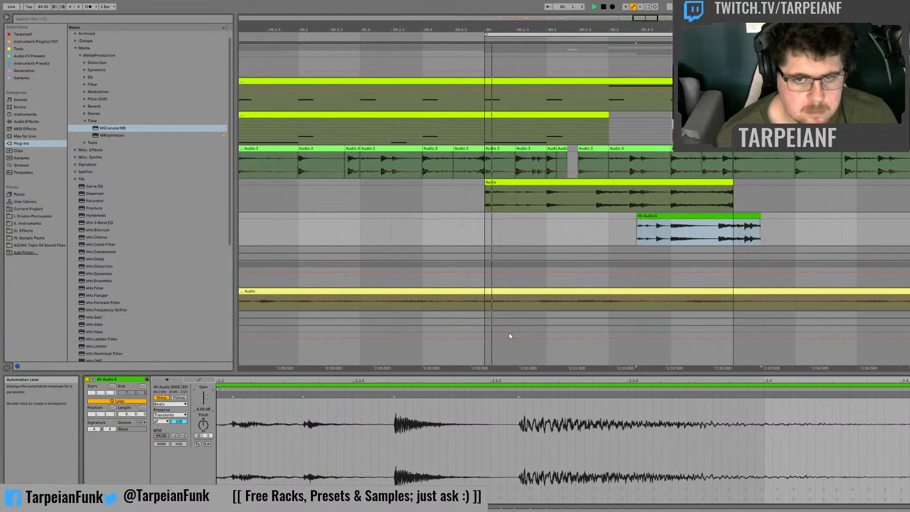
Step: Trim the end of the granular fragment back to about bar 61 and audition the transition
{"action": "left_click", "coordinate": [773, 232]}
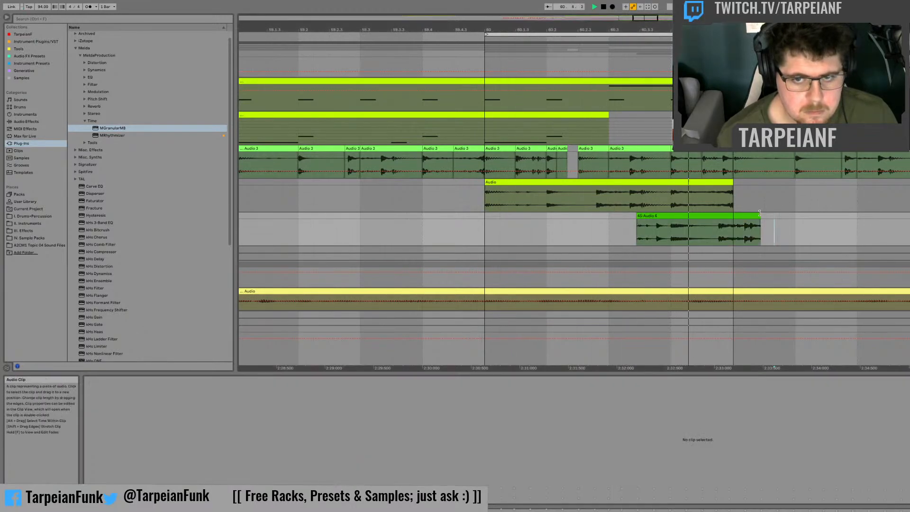
{"action": "left_click_drag", "start_coordinate": [759, 213], "coordinate": [736, 214]}
{"action": "key", "text": "space"}
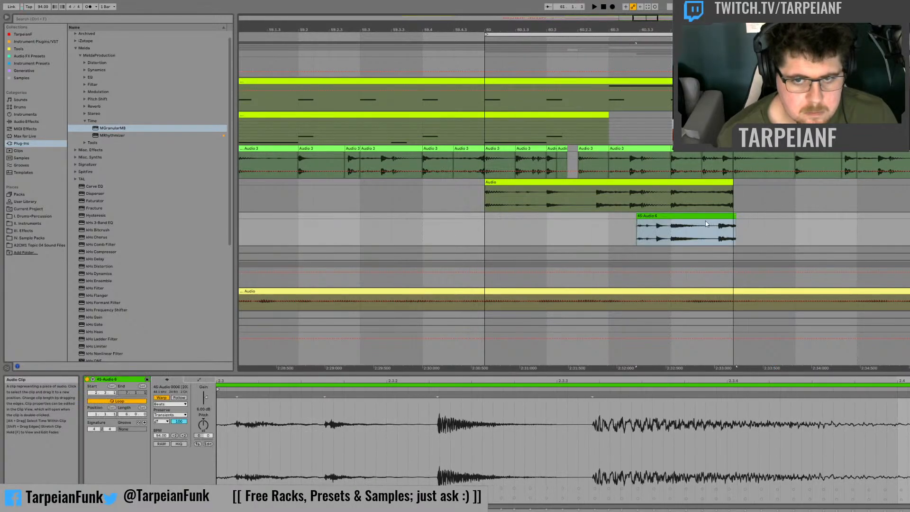
{"action": "key", "text": "space"}
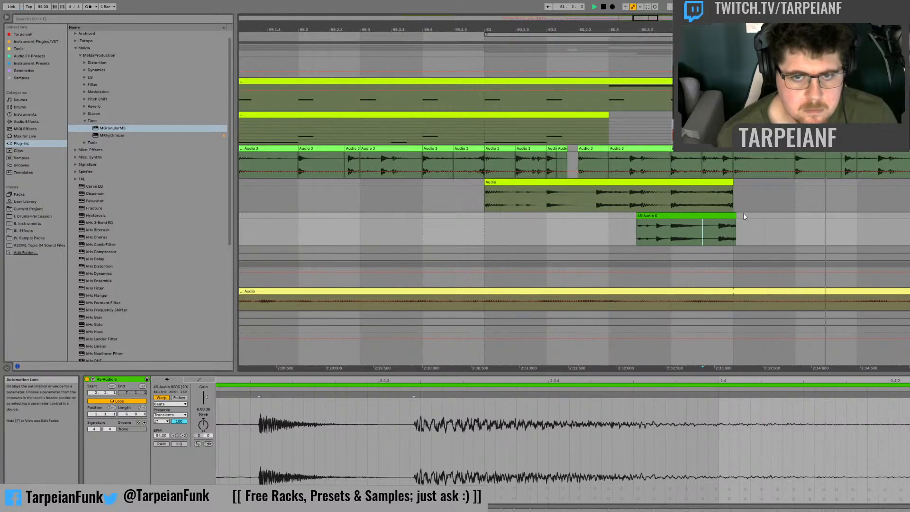
Step: Delete the earlier resampled fill clip spanning bar 60 above the granular fragment and audition the lead-in to bar 61
{"action": "left_click", "coordinate": [687, 181]}
{"action": "key", "text": "space"}
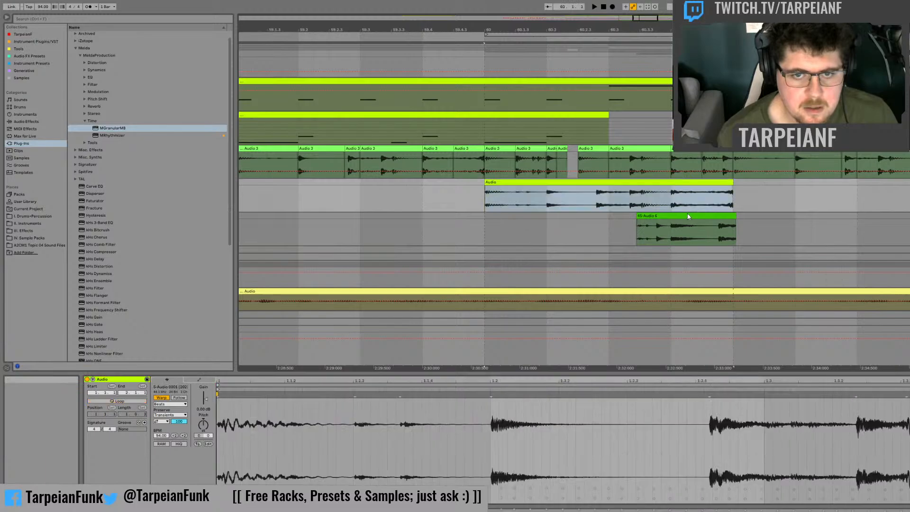
{"action": "key", "text": "Delete"}
{"action": "key", "text": "minus"}
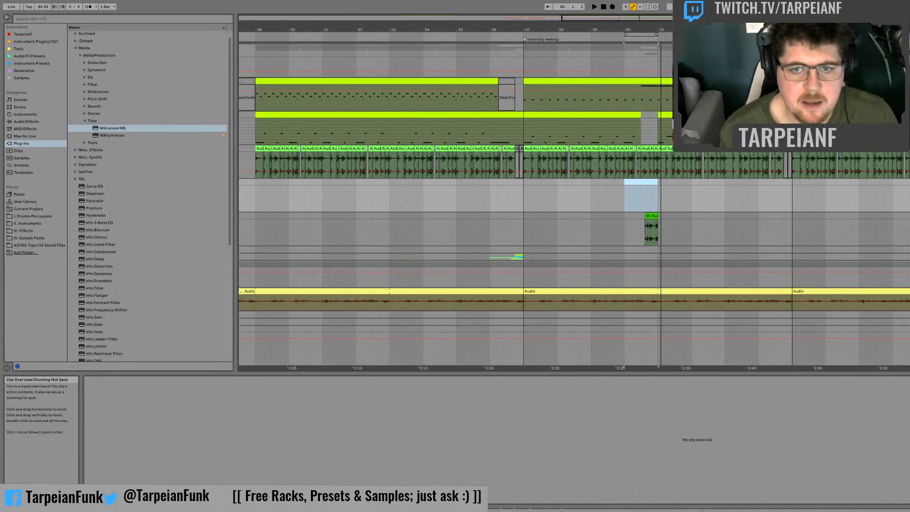
{"action": "left_click", "coordinate": [609, 207]}
{"action": "key", "text": "space"}
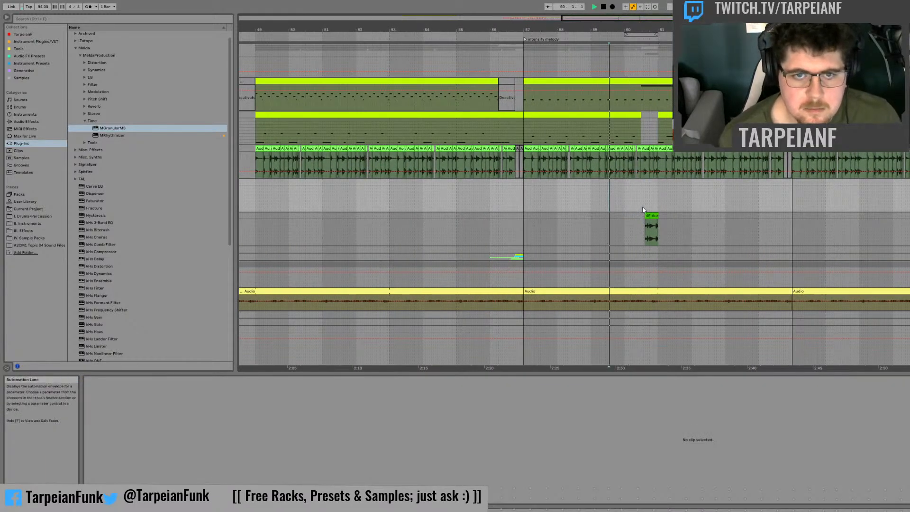
Step: Remove the short section just before bar 61 from the Pan Sonar MIDI clip and show the Drums group's devices
{"action": "left_click", "coordinate": [649, 106]}
{"action": "key", "text": "space"}
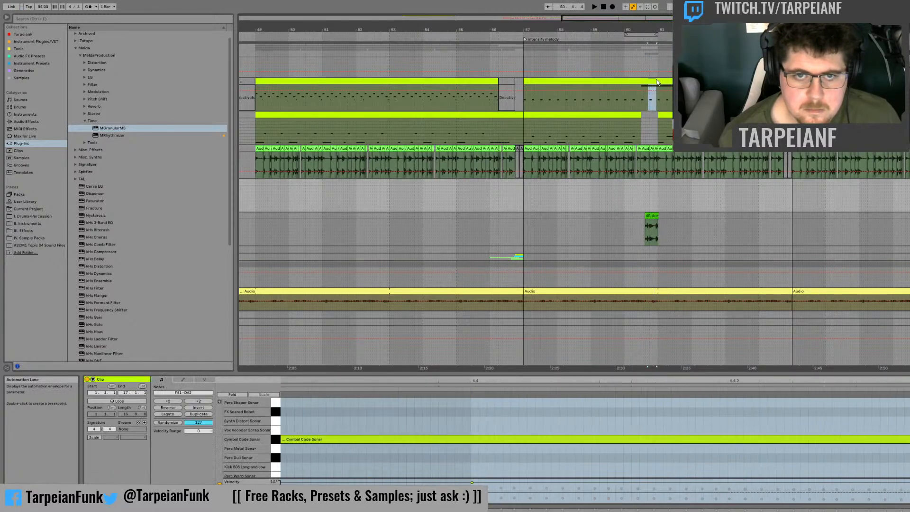
{"action": "left_click", "coordinate": [656, 79]}
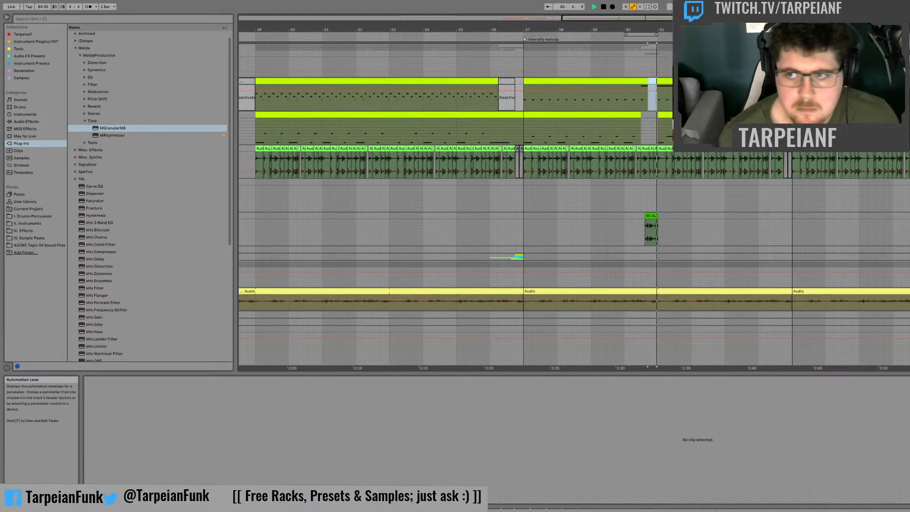
{"action": "double_click", "coordinate": [907, 47]}
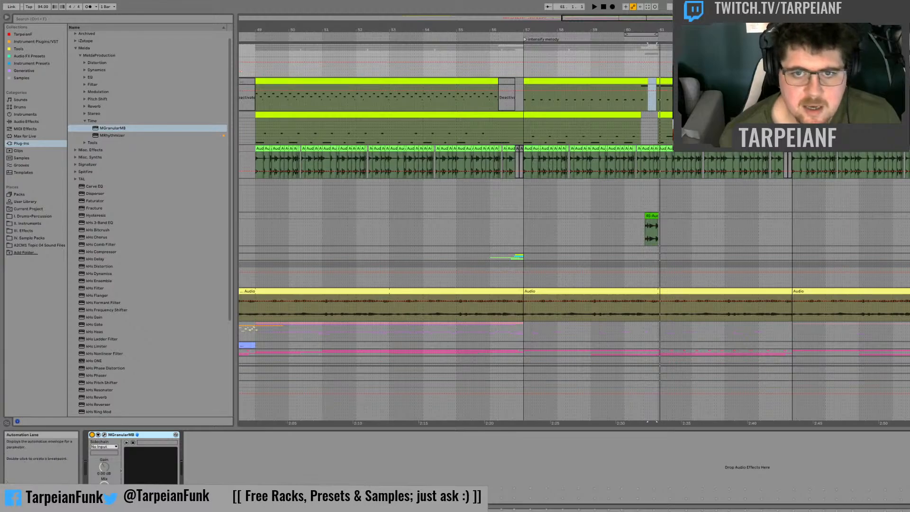
Step: Audition the drums from bar 61 and show the Drums group's devices
{"action": "left_click", "coordinate": [659, 81]}
{"action": "key", "text": "space"}
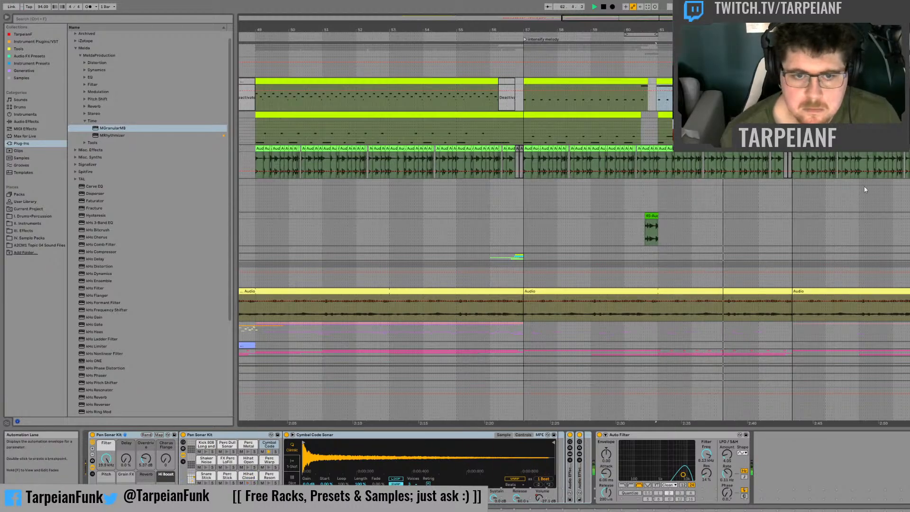
{"action": "left_click", "coordinate": [907, 61]}
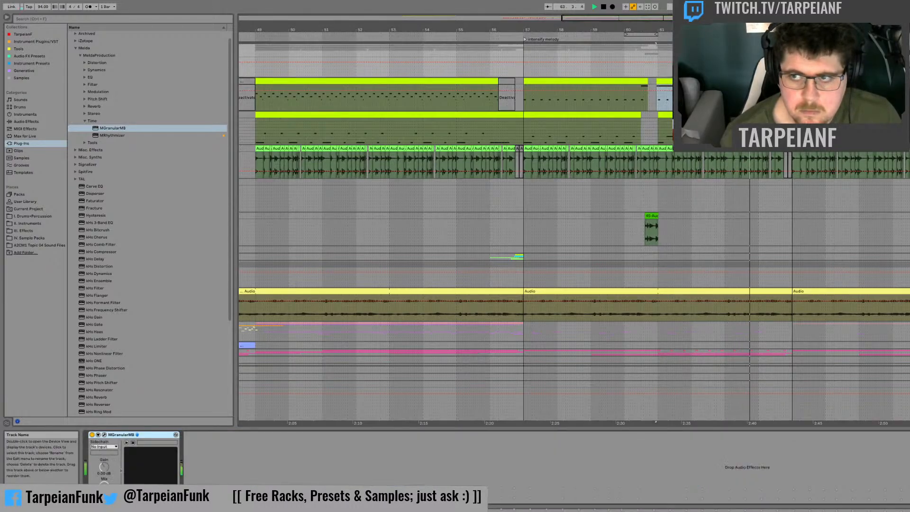
{"action": "scroll", "coordinate": [856, 168], "scroll_direction": "down", "scroll_amount": 2}
{"action": "scroll", "coordinate": [856, 169], "scroll_direction": "down", "scroll_amount": 3}
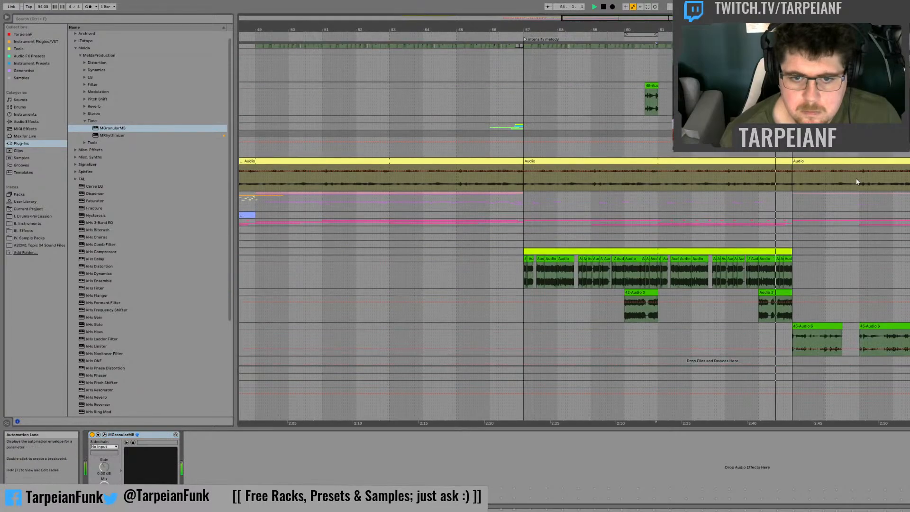
Step: Record a new resampling pass of the granular drums in Session View, playing from bar 57 to about bar 65
{"action": "key", "text": "Tab"}
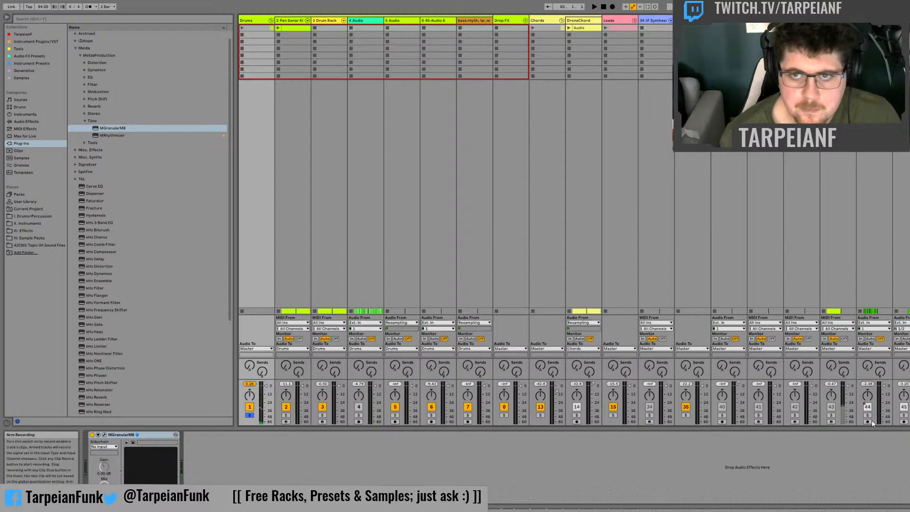
{"action": "left_click", "coordinate": [908, 421]}
{"action": "key", "text": "Tab"}
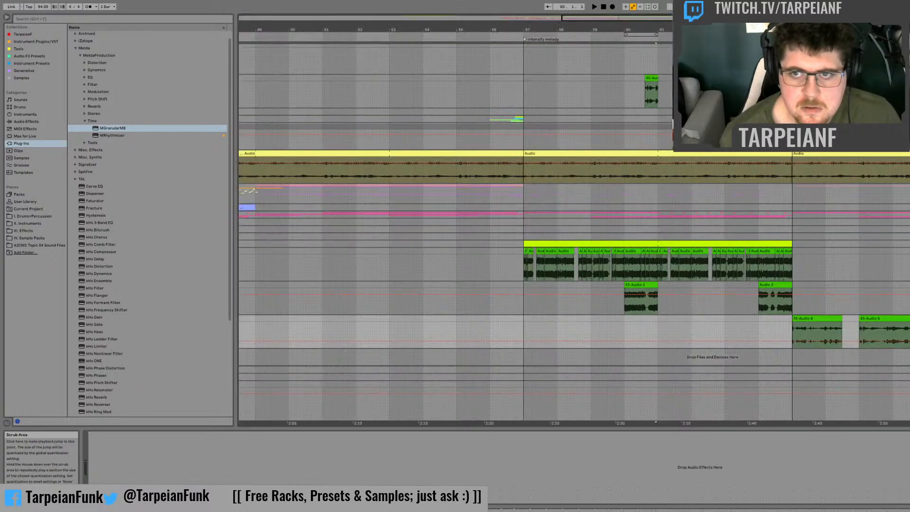
{"action": "scroll", "coordinate": [611, 198], "scroll_direction": "up", "scroll_amount": 5}
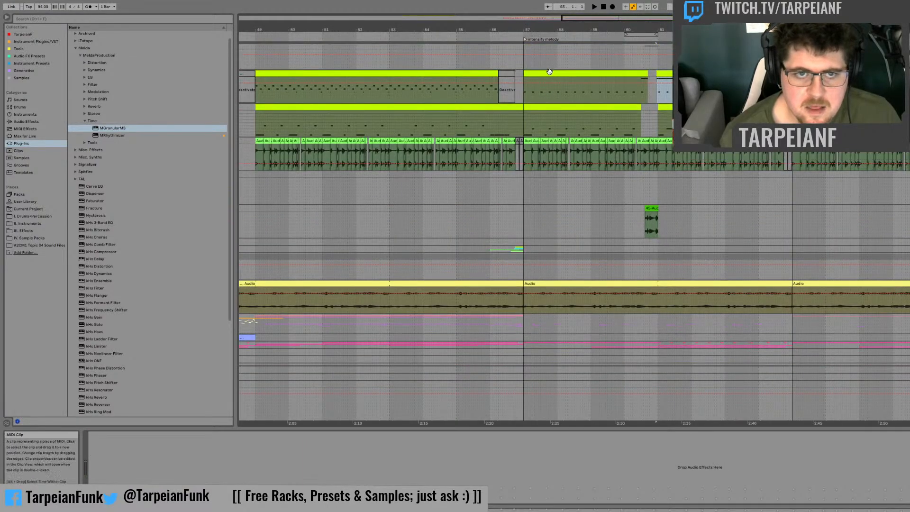
{"action": "left_click", "coordinate": [554, 73]}
{"action": "key", "text": "Tab"}
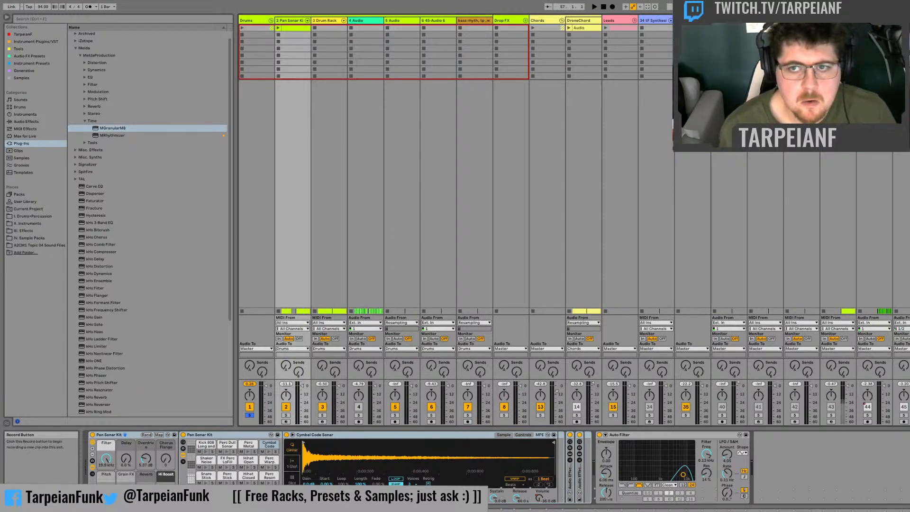
{"action": "key", "text": "space"}
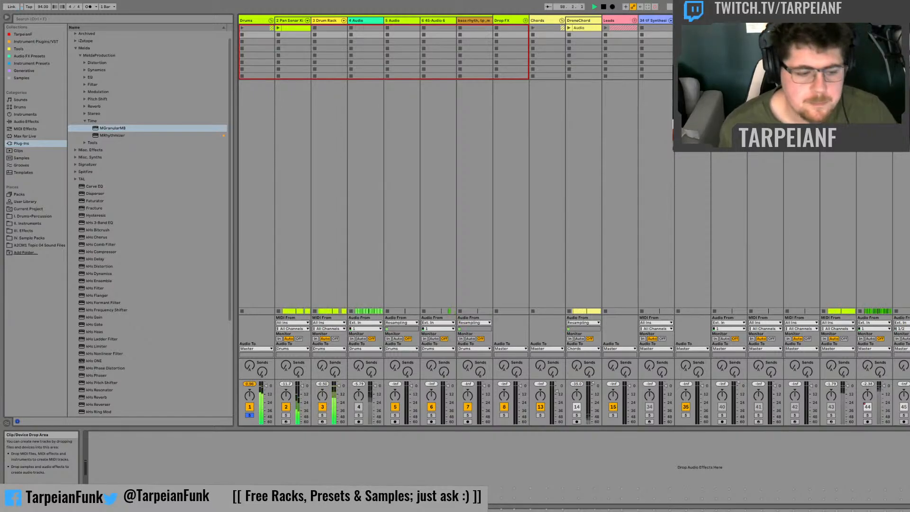
{"action": "key", "text": "Tab"}
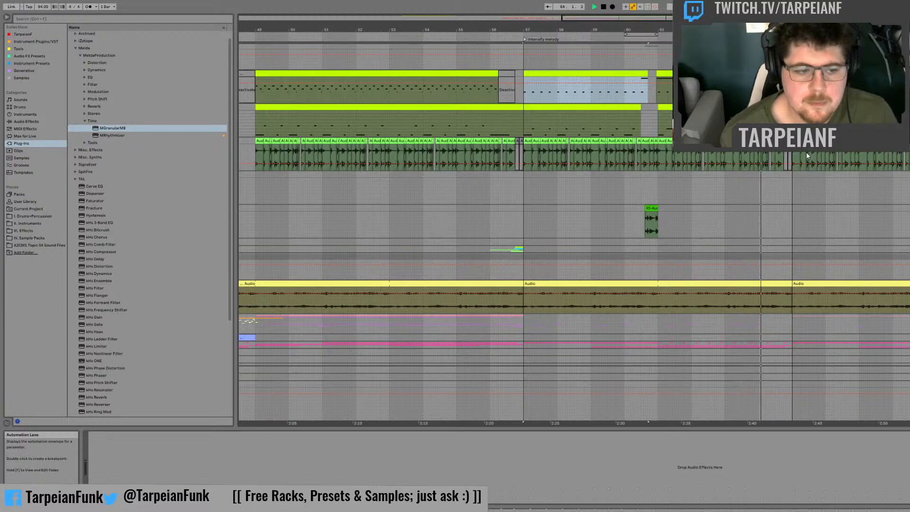
{"action": "key", "text": "Tab"}
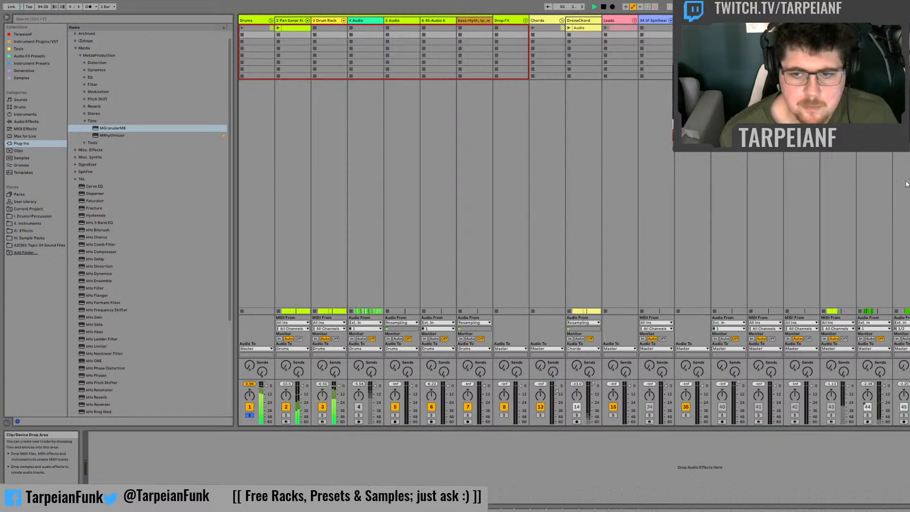
{"action": "key", "text": "space"}
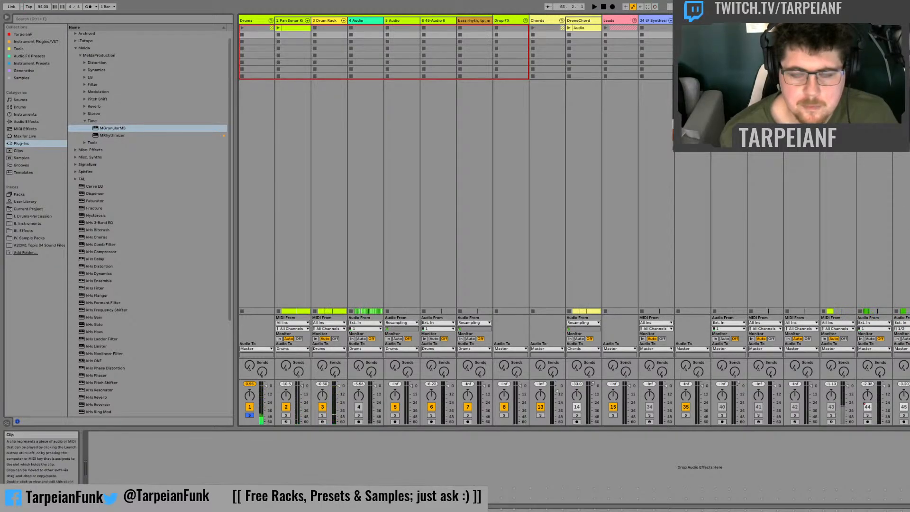
Step: Place the recorded RESAMPLE 7 clip on the granular fragment's track, starting at bar 63
{"action": "key", "text": "Tab"}
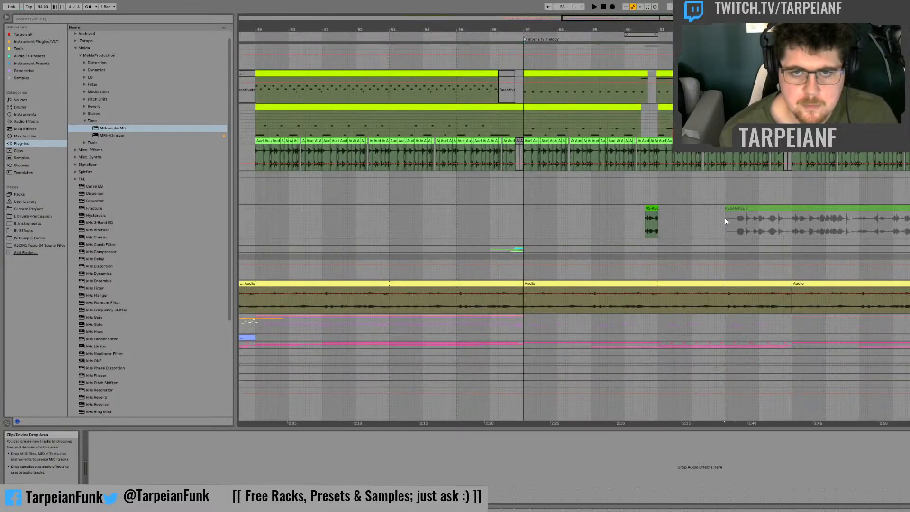
{"action": "left_click", "coordinate": [726, 218]}
{"action": "scroll", "coordinate": [901, 62], "scroll_direction": "up", "scroll_amount": 1}
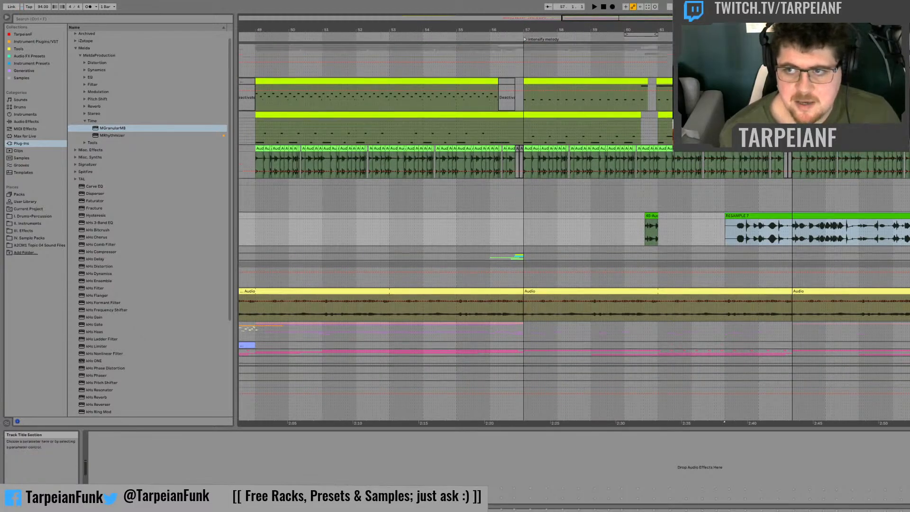
Step: Turn off MGranularMB on the Drums group and audition RESAMPLE 7 from near its start
{"action": "left_click", "coordinate": [908, 50]}
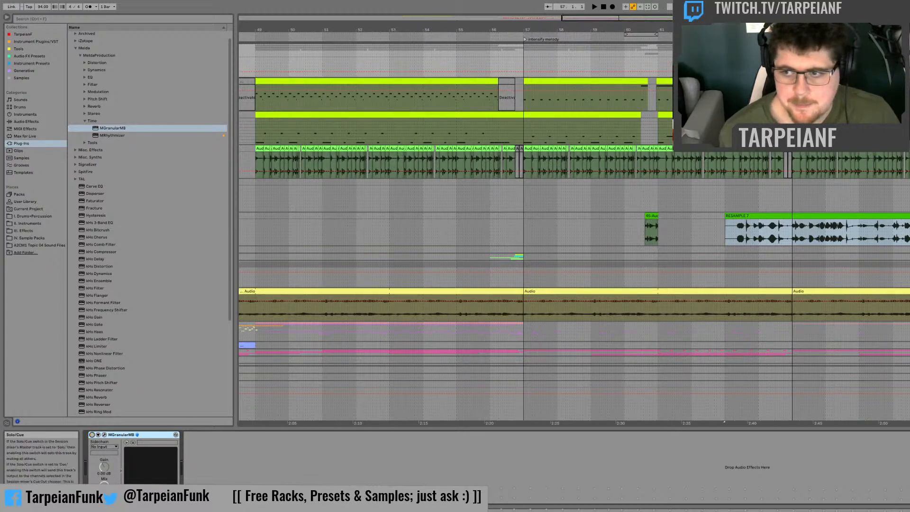
{"action": "left_click", "coordinate": [735, 230]}
{"action": "key", "text": "space"}
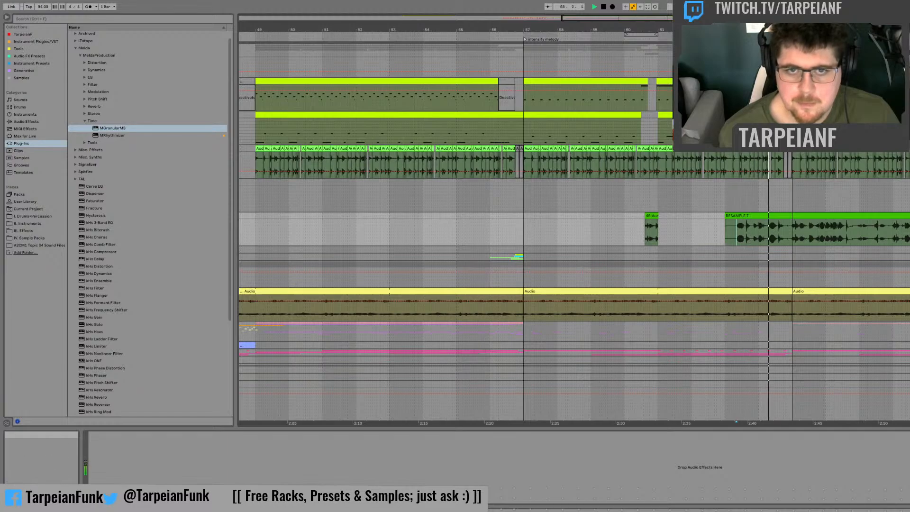
{"action": "left_click_drag", "start_coordinate": [796, 30], "coordinate": [767, 64]}
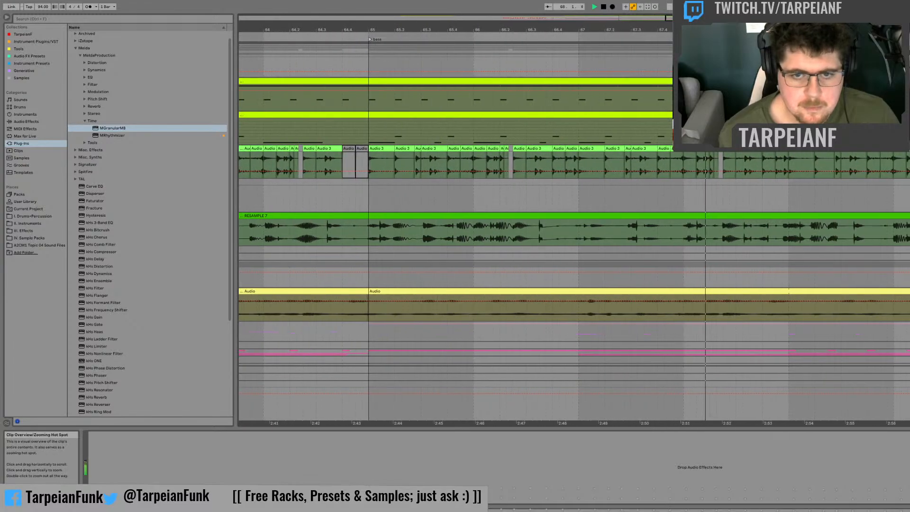
Step: Audition RESAMPLE 7 around bar 68 and compare it with the empty drum track above
{"action": "left_click", "coordinate": [691, 232]}
{"action": "left_click", "coordinate": [683, 230]}
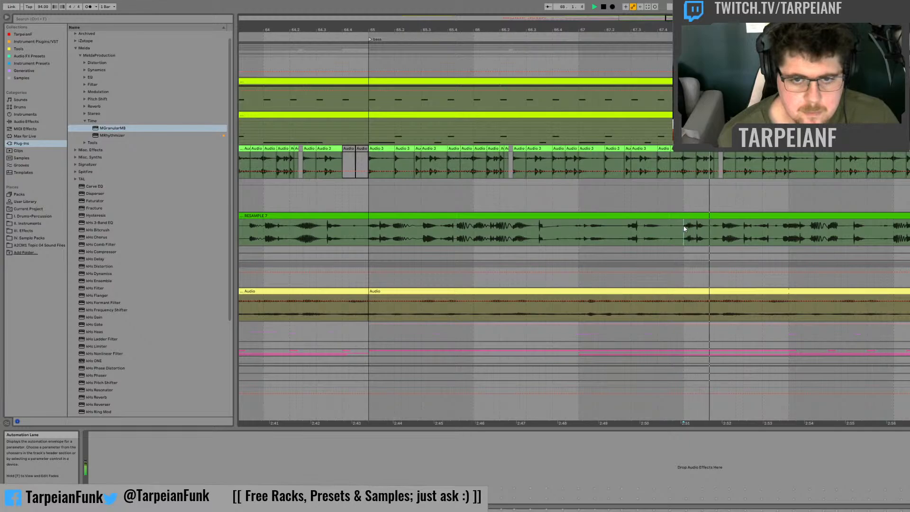
{"action": "left_click", "coordinate": [683, 229]}
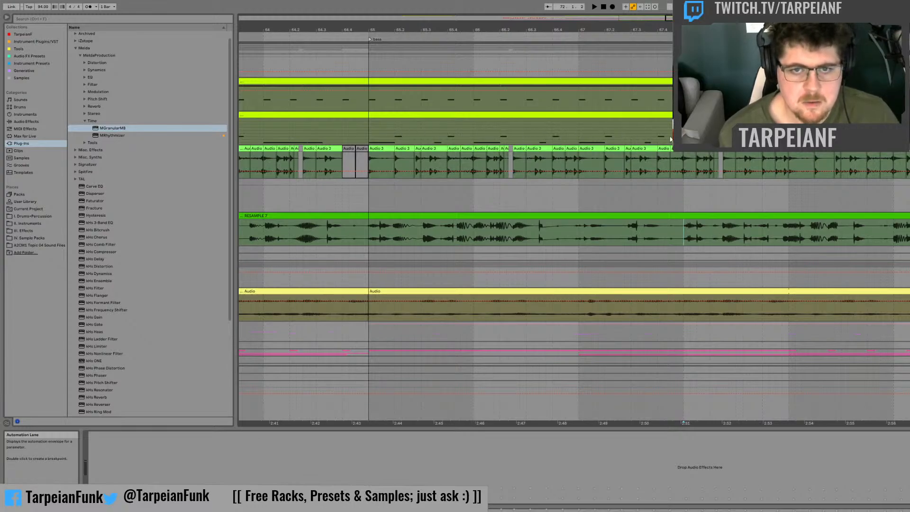
{"action": "left_click", "coordinate": [773, 196]}
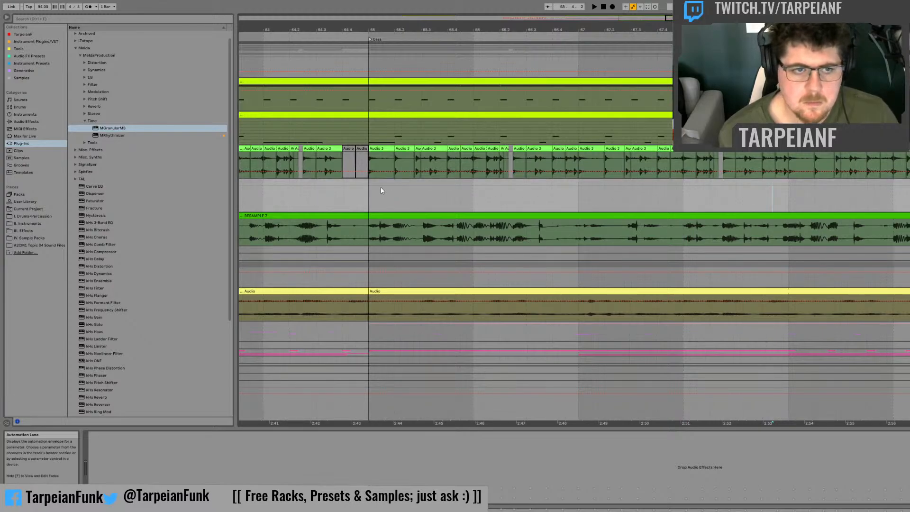
{"action": "left_click_drag", "start_coordinate": [378, 191], "coordinate": [561, 193]}
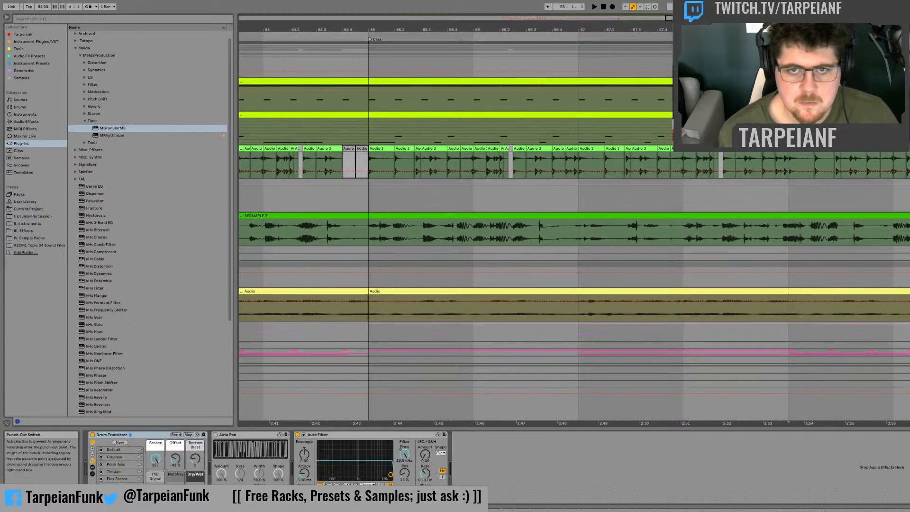
{"action": "mouse_move", "coordinate": [702, 18]}
{"action": "left_mouse_down"}
{"action": "mouse_move", "coordinate": [701, 11]}
{"action": "mouse_move", "coordinate": [701, 24]}
{"action": "left_mouse_up"}
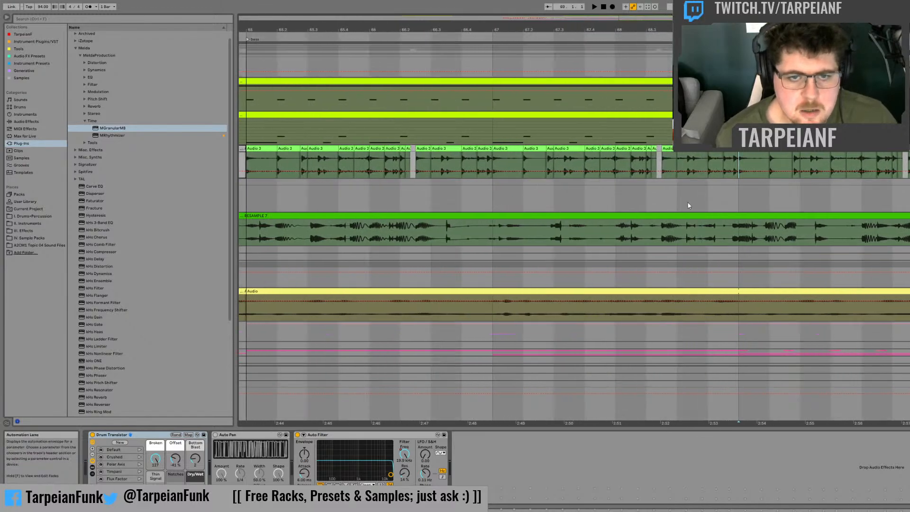
{"action": "left_click", "coordinate": [663, 181]}
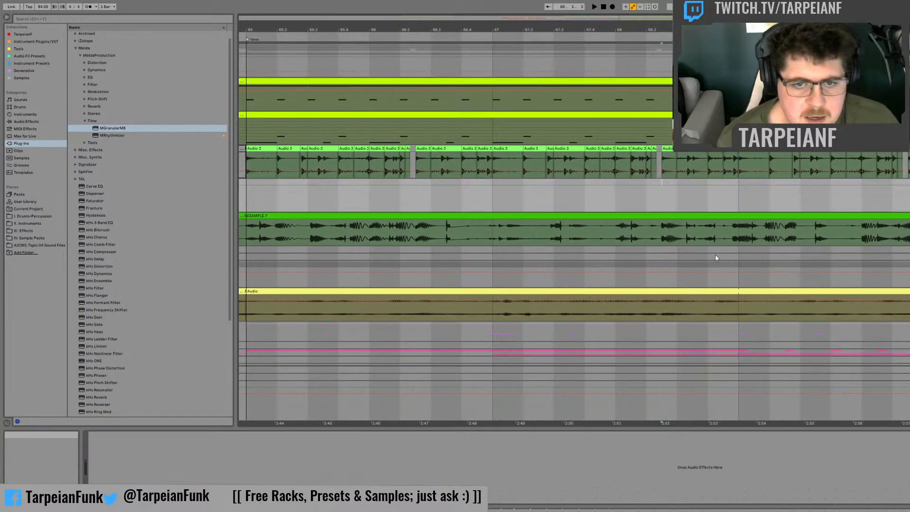
Step: Listen through RESAMPLE 7 at several points between bars 65 and 68 to find a usable glitch
{"action": "left_click", "coordinate": [617, 236]}
{"action": "key", "text": "space"}
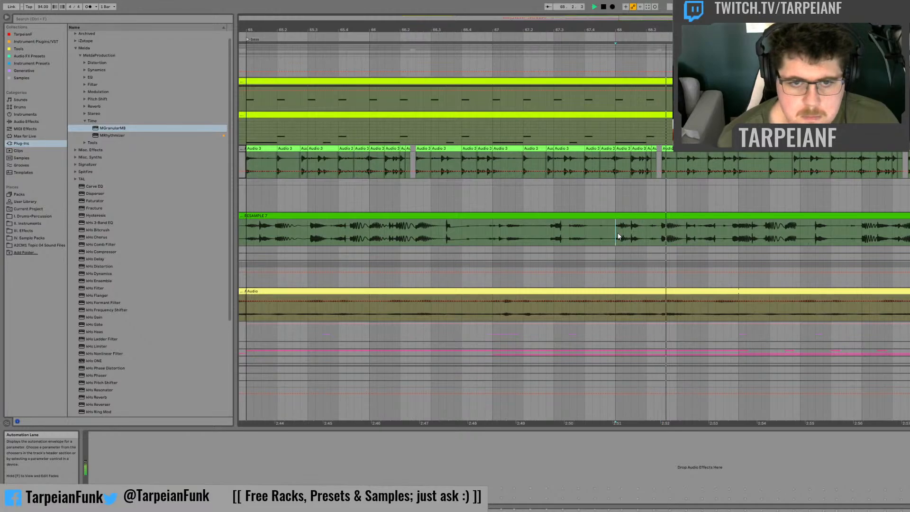
{"action": "left_click", "coordinate": [662, 232]}
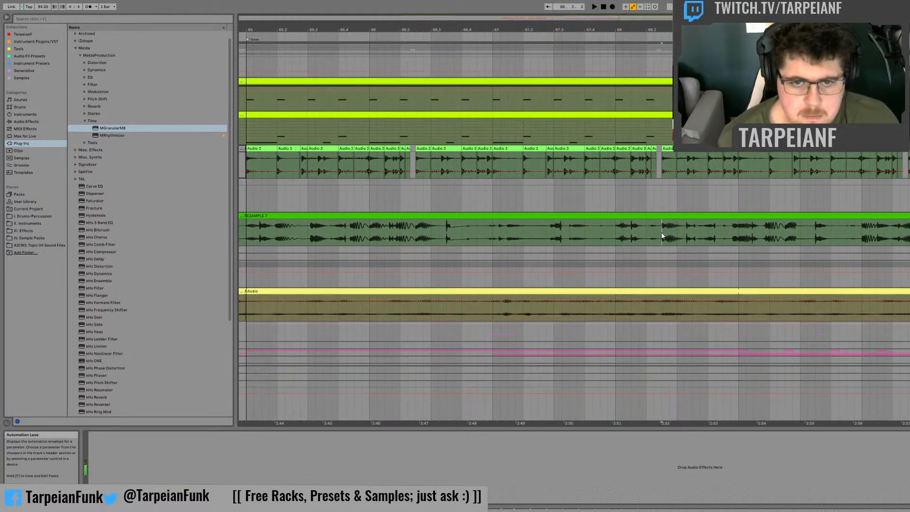
{"action": "left_click", "coordinate": [615, 235]}
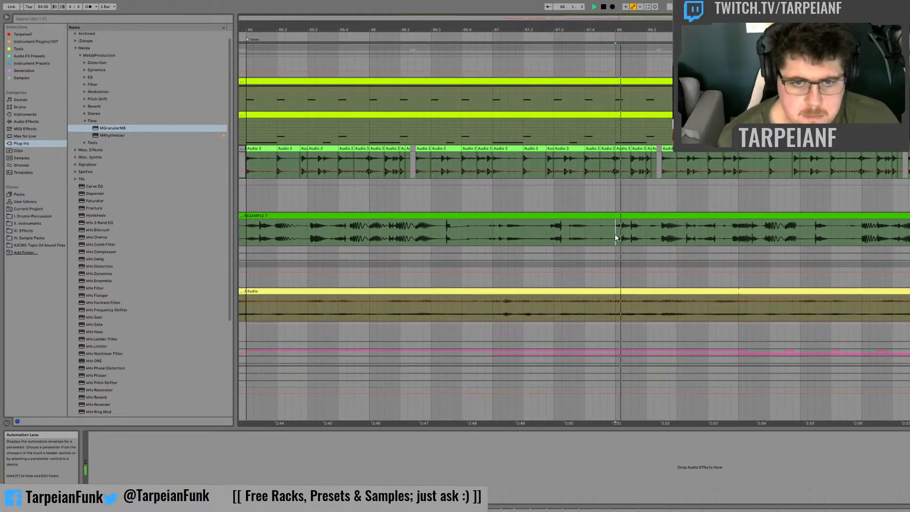
{"action": "left_click", "coordinate": [570, 235]}
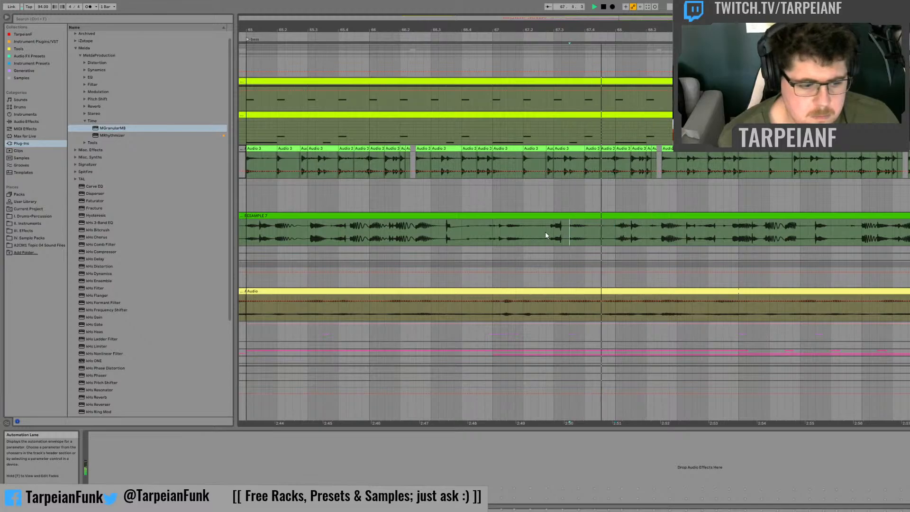
{"action": "left_click", "coordinate": [546, 231]}
{"action": "left_click", "coordinate": [548, 232]}
{"action": "left_click", "coordinate": [479, 235]}
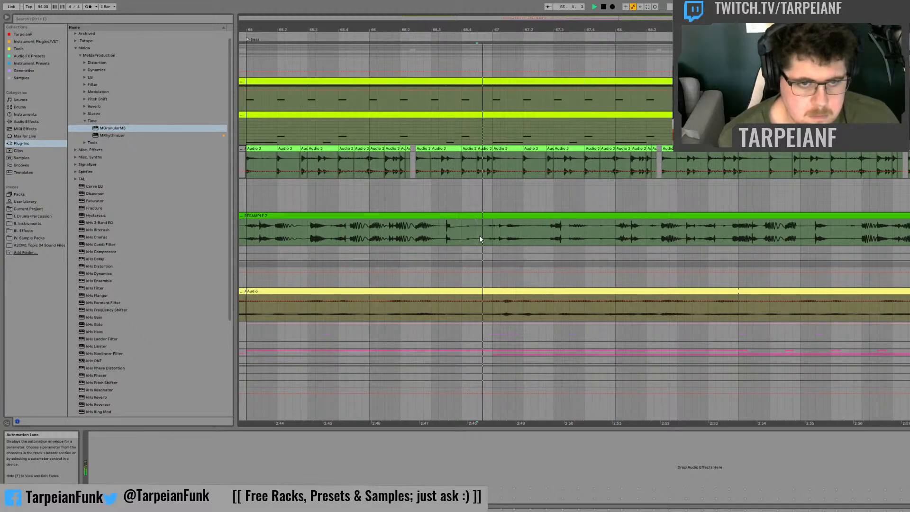
{"action": "left_click", "coordinate": [500, 236]}
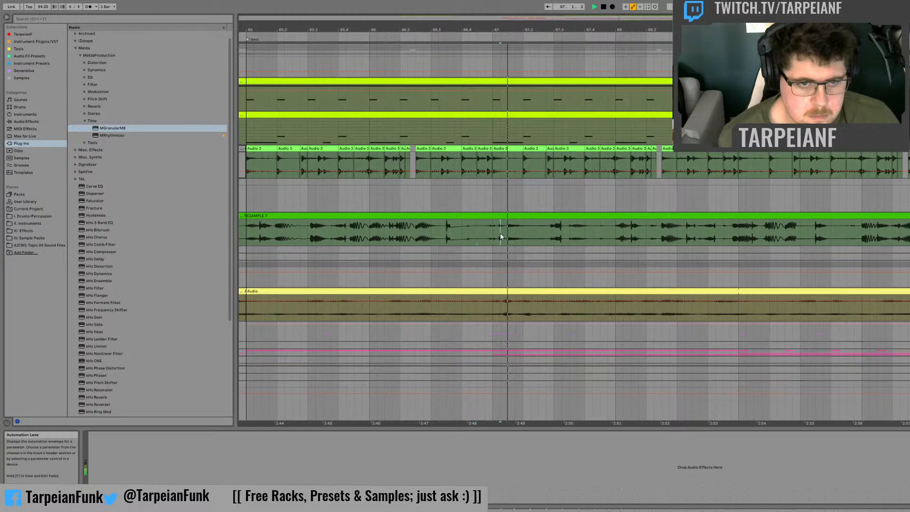
{"action": "left_click", "coordinate": [408, 229]}
{"action": "left_click", "coordinate": [276, 231]}
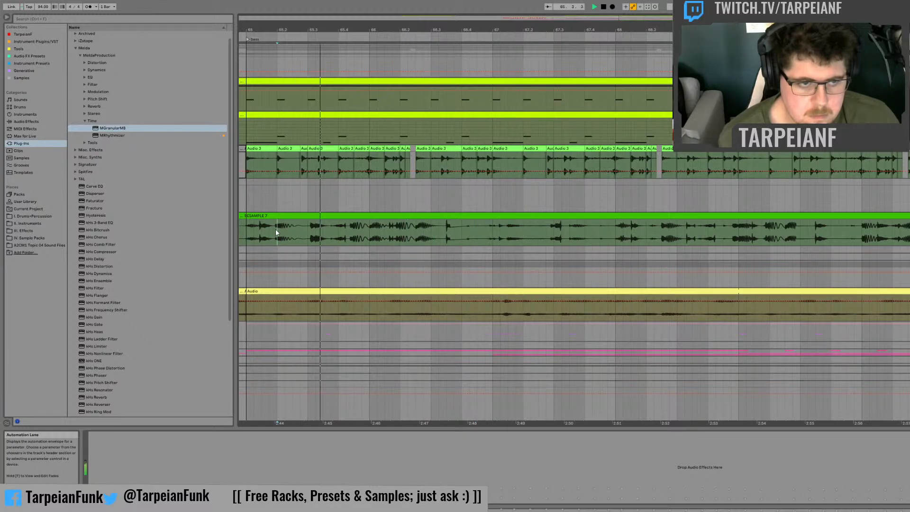
{"action": "left_click", "coordinate": [255, 232]}
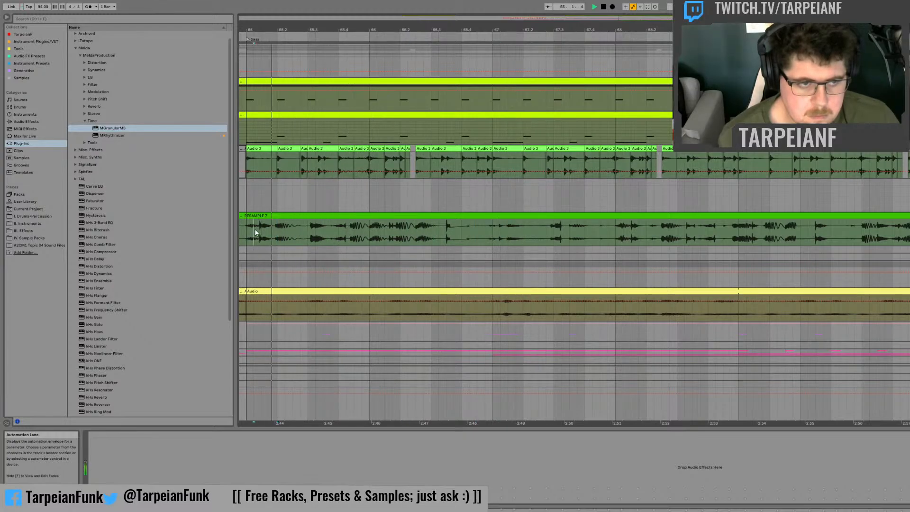
{"action": "left_click", "coordinate": [369, 234]}
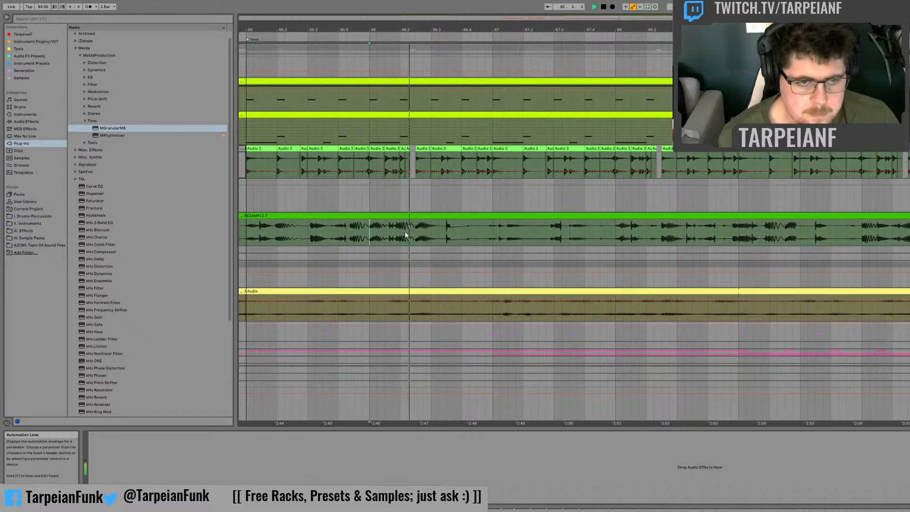
{"action": "left_click", "coordinate": [431, 233]}
{"action": "left_click", "coordinate": [616, 234]}
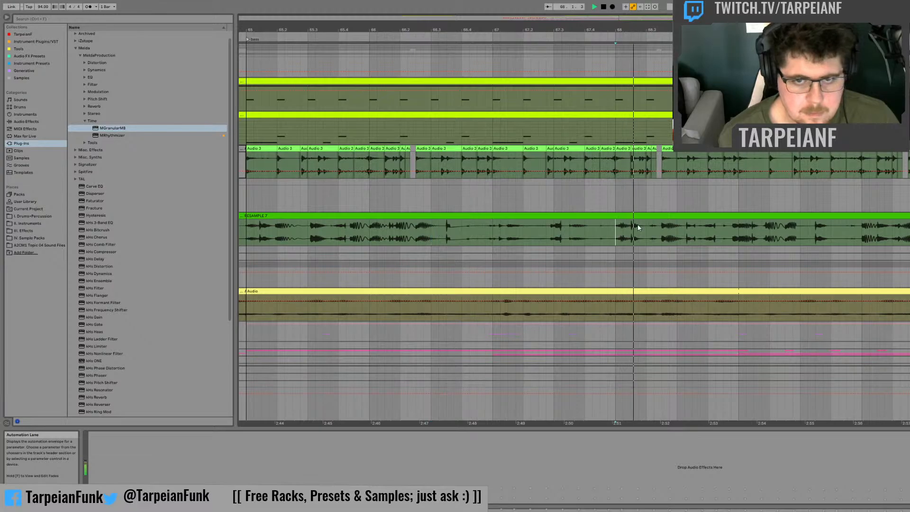
Step: Move the one-beat fragment at bar 68 of RESAMPLE 7 onto the empty track above at 68.3 and audition it
{"action": "left_click_drag", "start_coordinate": [623, 232], "coordinate": [696, 196]}
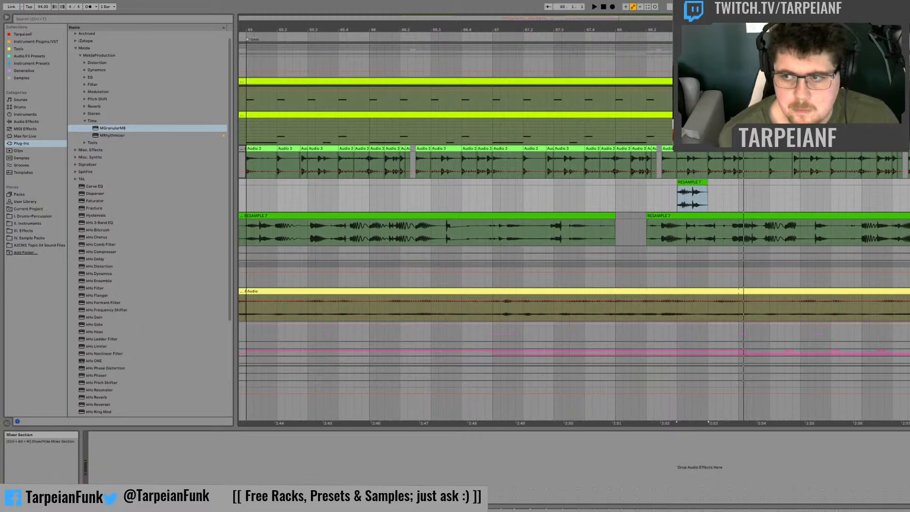
{"action": "key", "text": "space"}
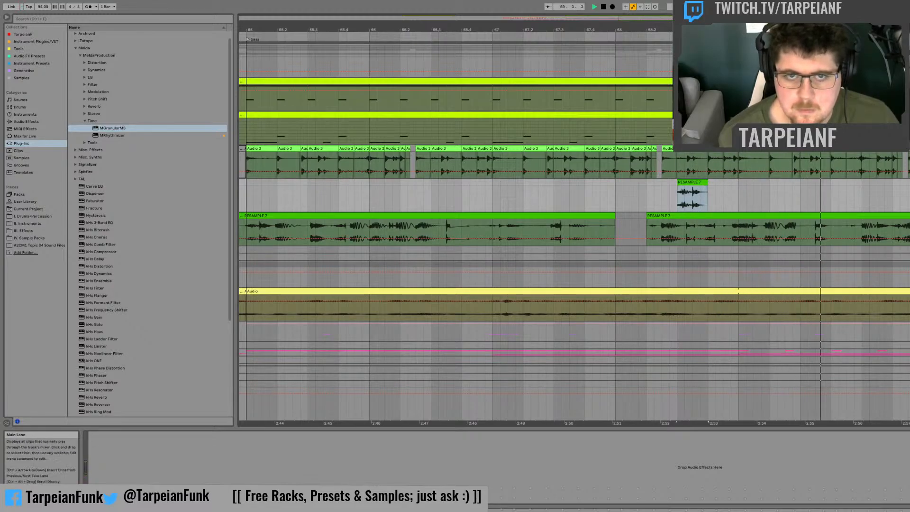
{"action": "key", "text": "space"}
{"action": "mouse_move", "coordinate": [555, 30]}
{"action": "left_mouse_down"}
{"action": "mouse_move", "coordinate": [541, 10]}
{"action": "mouse_move", "coordinate": [542, 20]}
{"action": "left_mouse_up"}
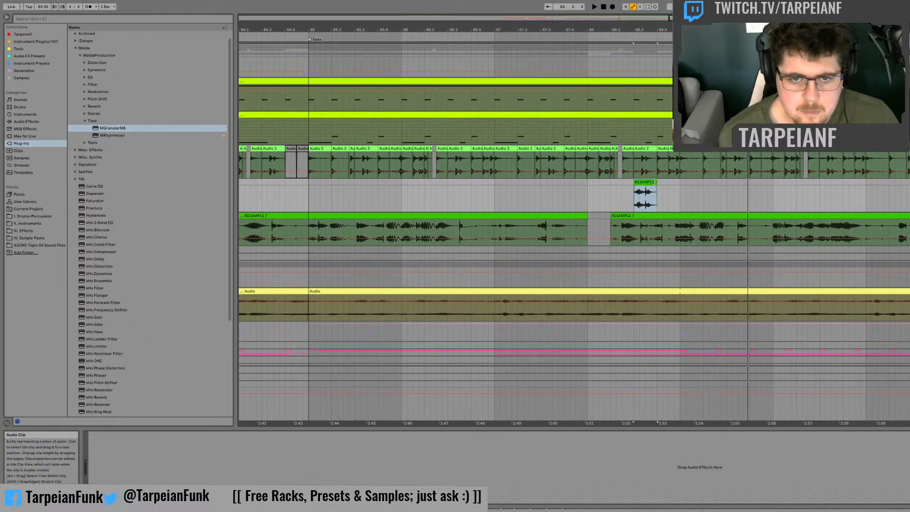
Step: Extend the RESAMPLE 7 fragment at 68.3 to end at bar 69 and audition it
{"action": "left_click_drag", "start_coordinate": [655, 182], "coordinate": [677, 182]}
{"action": "key", "text": "space"}
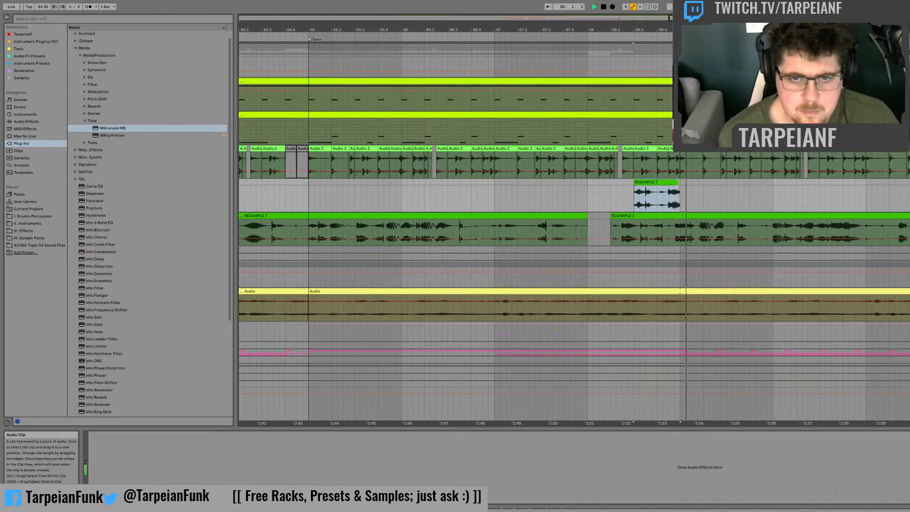
{"action": "key", "text": "space"}
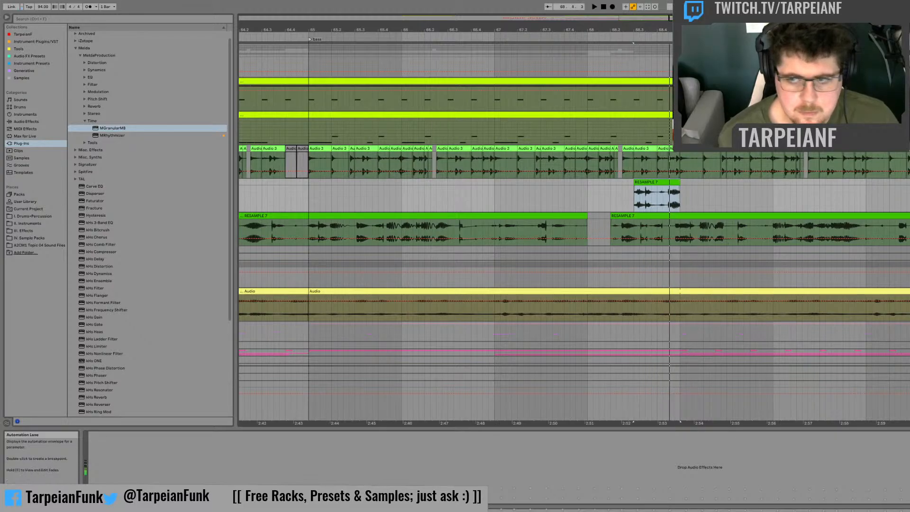
Step: Listen through RESAMPLE 7 around bar 69 and move a short slice from just before that bar into the fill above at 68.4
{"action": "left_click", "coordinate": [714, 228]}
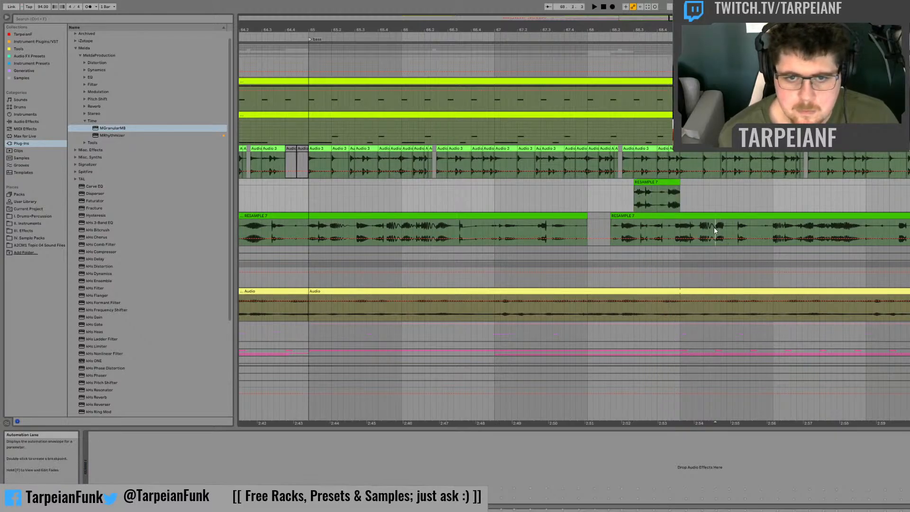
{"action": "key", "text": "space"}
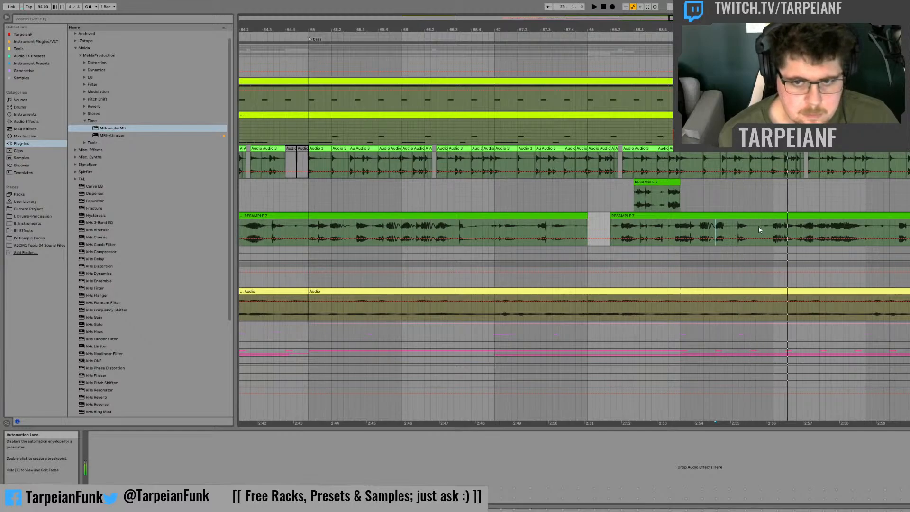
{"action": "left_click", "coordinate": [761, 226]}
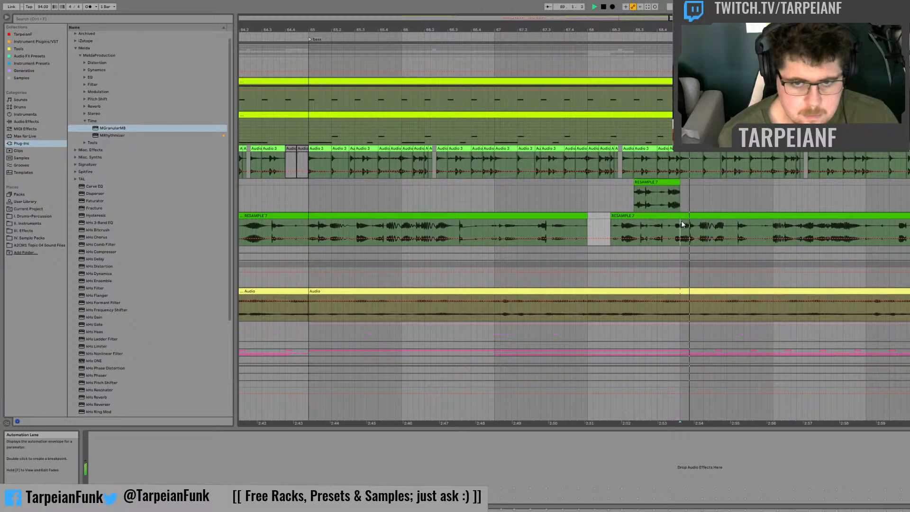
{"action": "left_click_drag", "start_coordinate": [669, 226], "coordinate": [656, 199]}
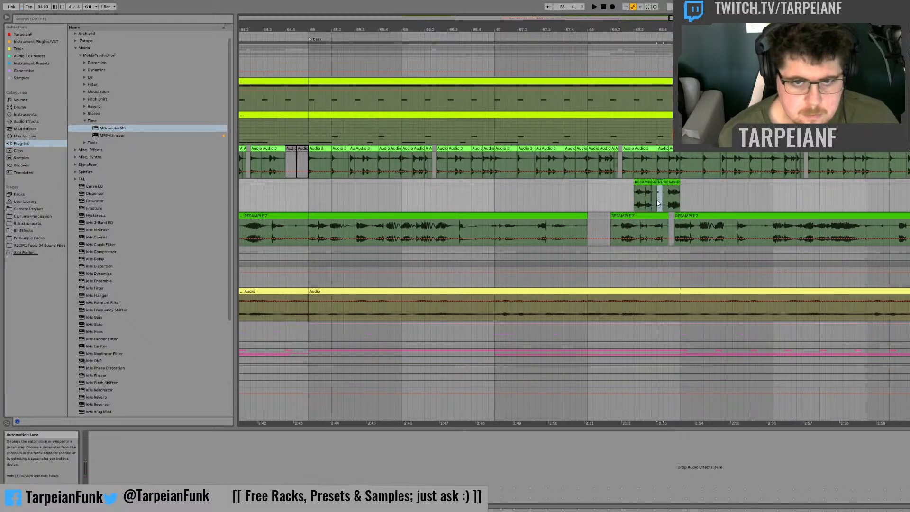
Step: Repeat the short slice within the fill towards bar 69 and audition the fill several times from 68.3
{"action": "left_click", "coordinate": [636, 198]}
{"action": "key", "text": "space"}
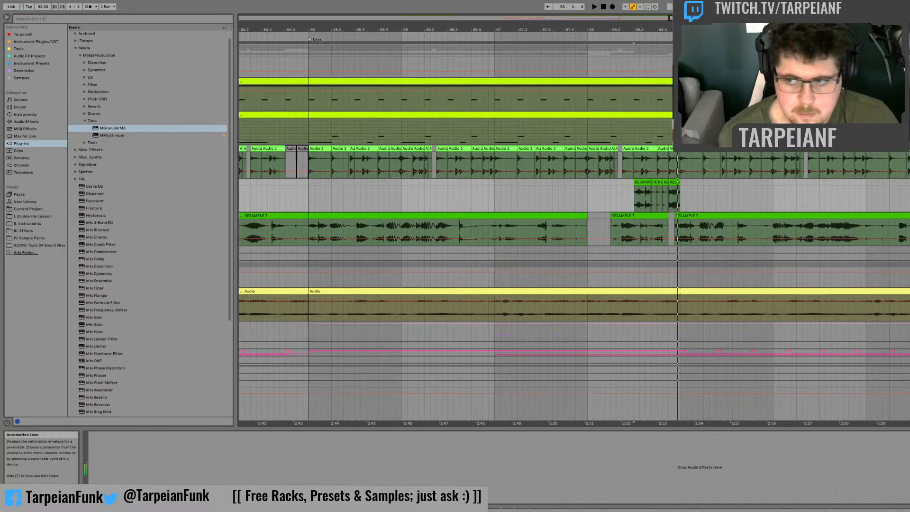
{"action": "key", "text": "space"}
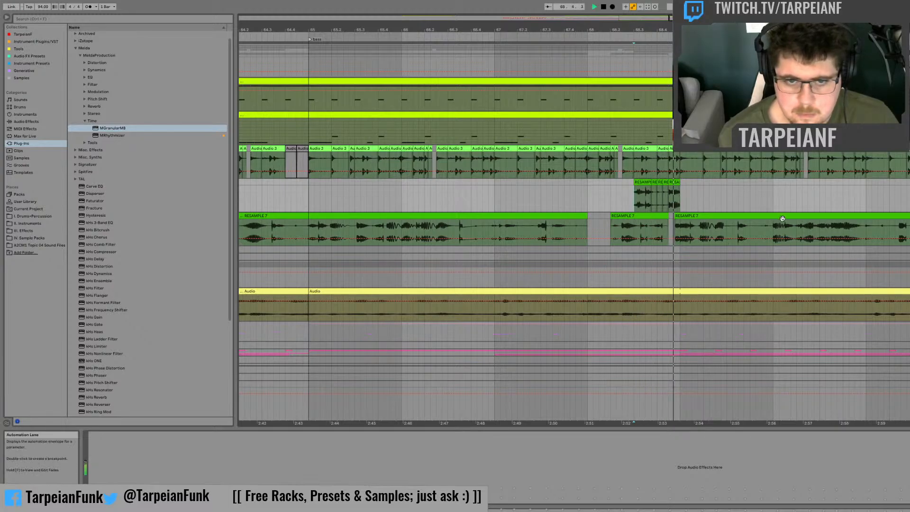
{"action": "key", "text": "space"}
{"action": "key", "text": "space"}
{"action": "key", "text": "space"}
{"action": "key", "text": "space"}
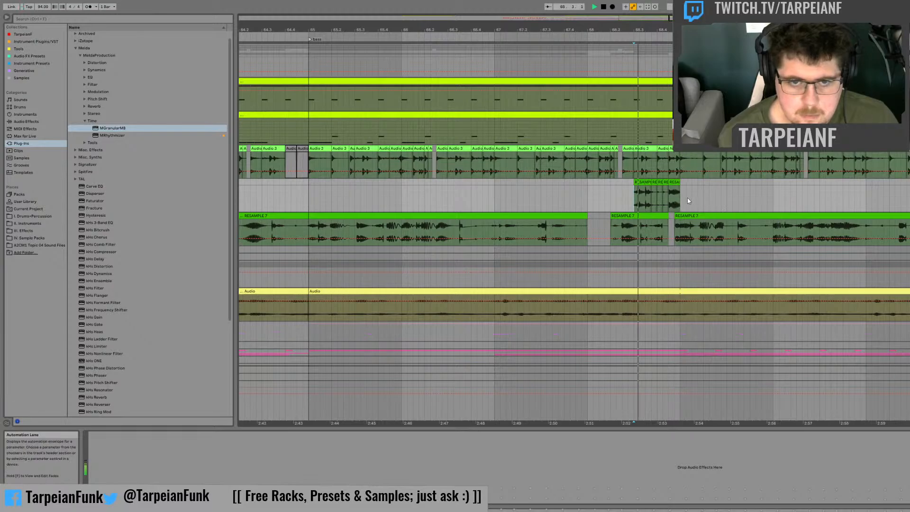
Step: Move a short slice of RESAMPLE 7 from around 69.3 to the end of the fill before bar 69 and audition it
{"action": "key", "text": "space"}
{"action": "key", "text": "space"}
{"action": "left_click", "coordinate": [638, 227]}
{"action": "key", "text": "space"}
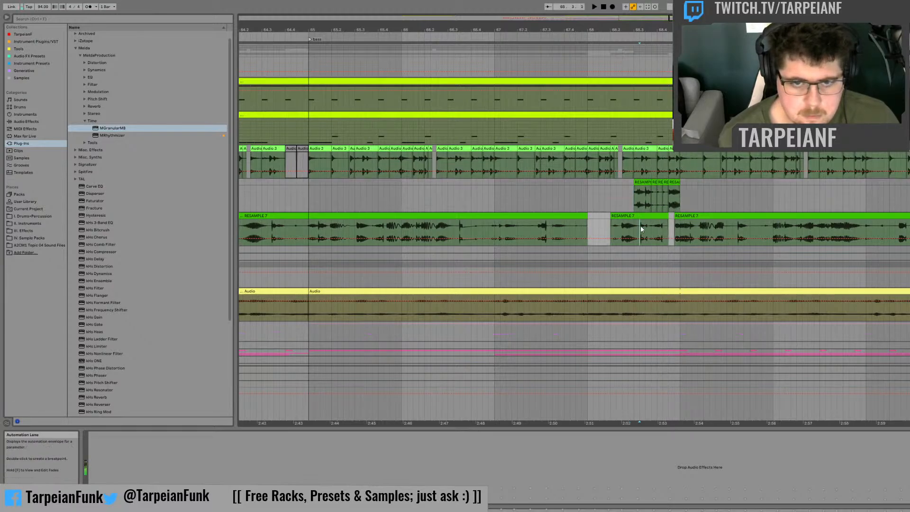
{"action": "left_click", "coordinate": [738, 227]}
{"action": "key", "text": "space"}
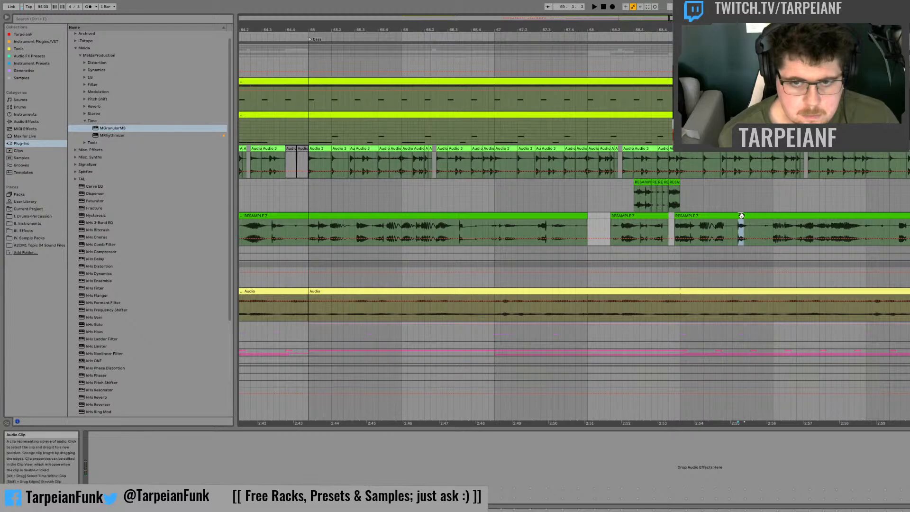
{"action": "left_click", "coordinate": [665, 187]}
{"action": "left_click_drag", "start_coordinate": [665, 187], "coordinate": [677, 192]}
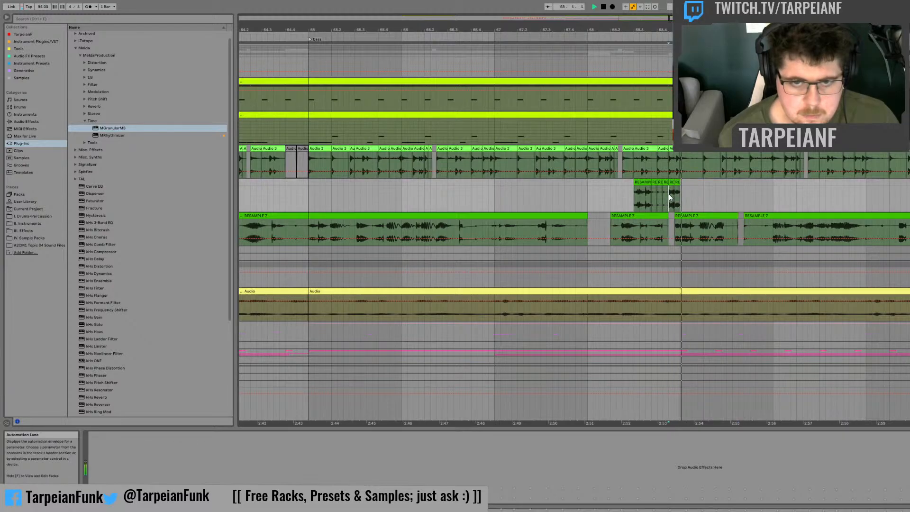
{"action": "left_click", "coordinate": [635, 204]}
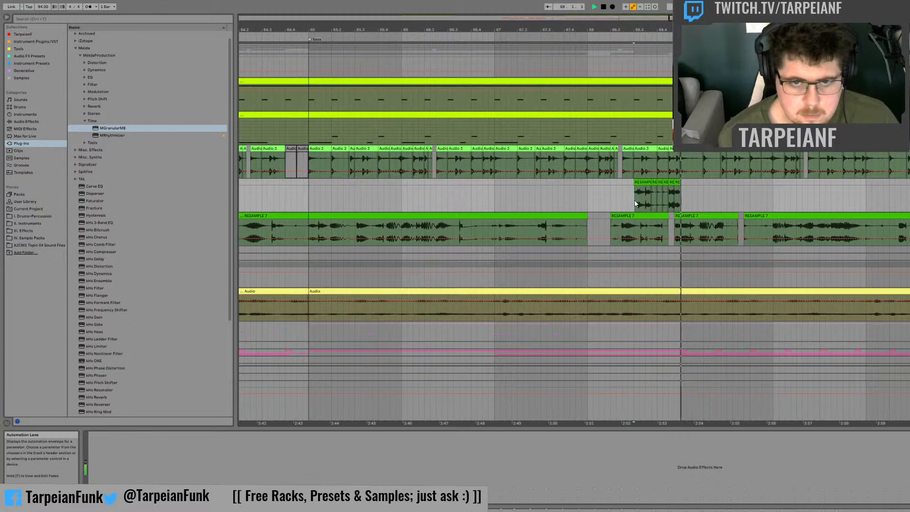
{"action": "key", "text": "space"}
{"action": "key", "text": "space"}
Step: Shift the last slice of the fill slightly later so it overlaps the start of bar 69
{"action": "left_click_drag", "start_coordinate": [658, 30], "coordinate": [658, 52]}
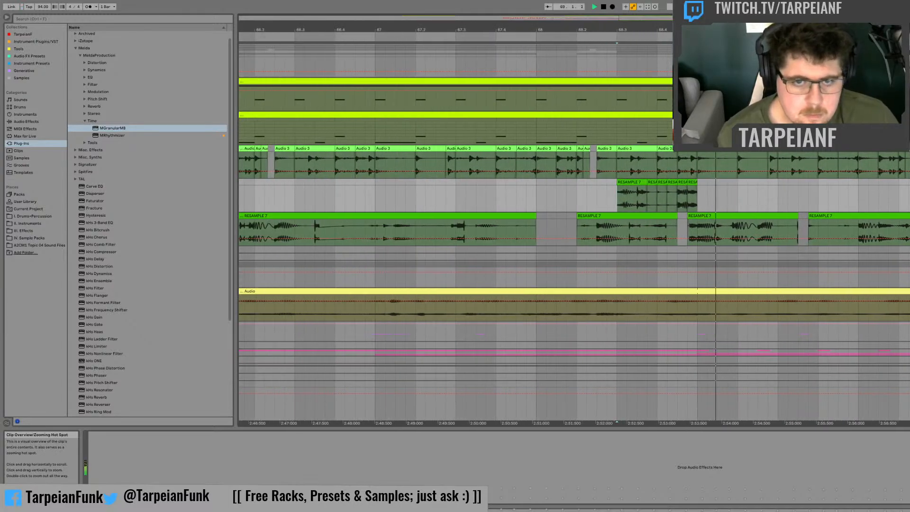
{"action": "mouse_move", "coordinate": [875, 29]}
{"action": "left_mouse_down"}
{"action": "mouse_move", "coordinate": [874, 62]}
{"action": "mouse_move", "coordinate": [875, 43]}
{"action": "left_mouse_up"}
{"action": "key", "text": "space"}
{"action": "left_click", "coordinate": [874, 197]}
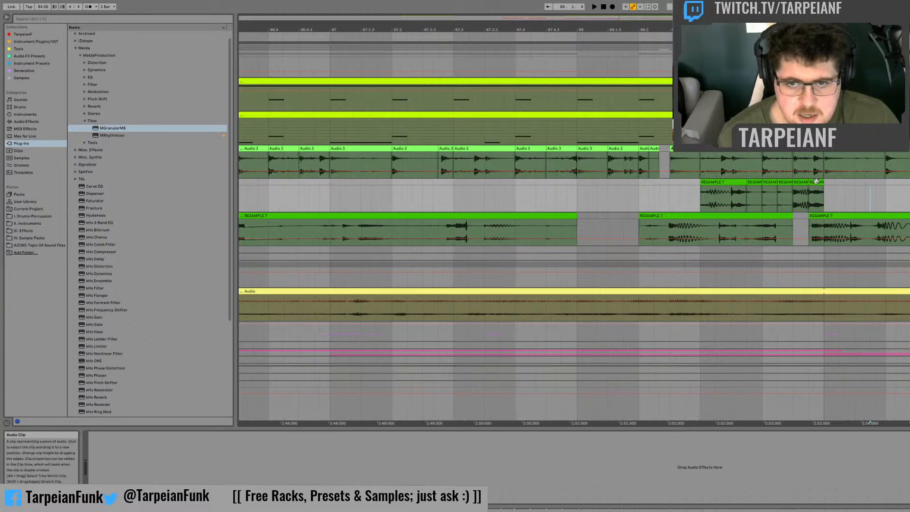
{"action": "left_click_drag", "start_coordinate": [815, 182], "coordinate": [822, 185]}
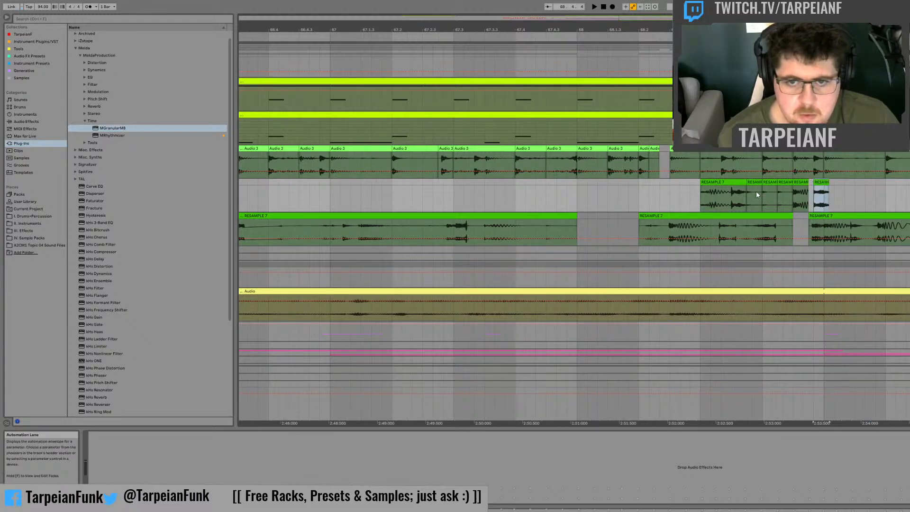
Step: Shorten and shift the middle slices of the fill to leave small gaps between them, and audition it from 68.3
{"action": "left_click", "coordinate": [787, 191]}
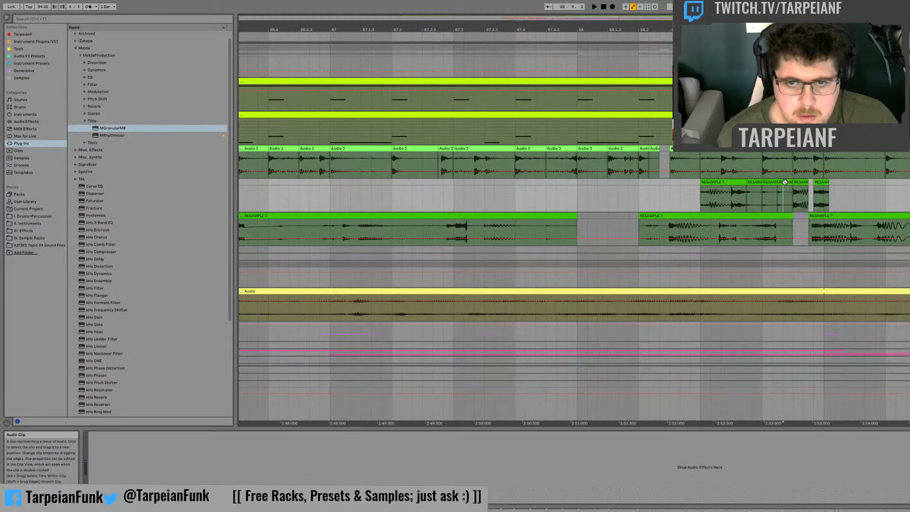
{"action": "left_click_drag", "start_coordinate": [791, 182], "coordinate": [756, 183]}
{"action": "left_click", "coordinate": [791, 199]}
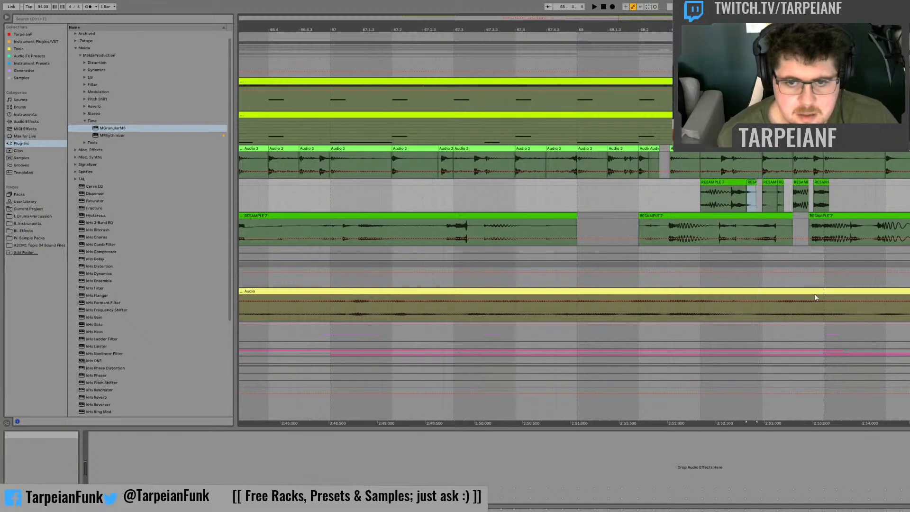
{"action": "left_click", "coordinate": [752, 185]}
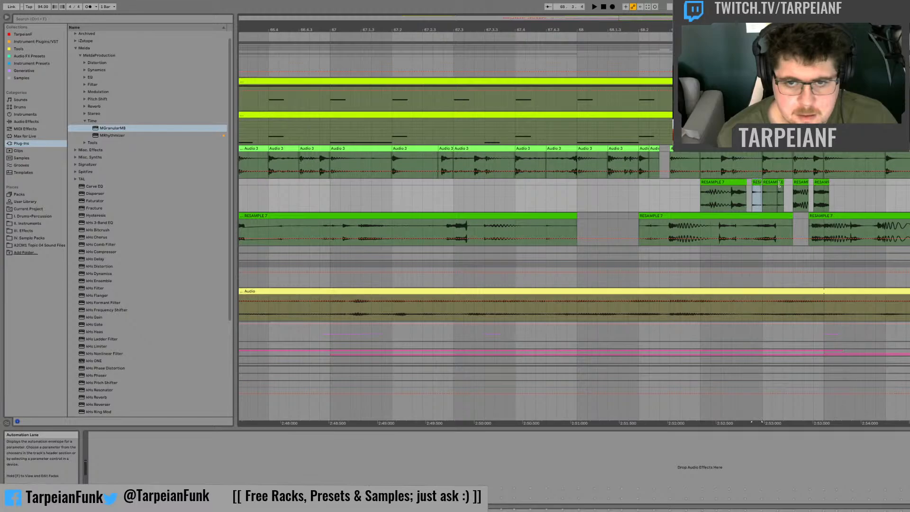
{"action": "left_click", "coordinate": [701, 192]}
{"action": "key", "text": "space"}
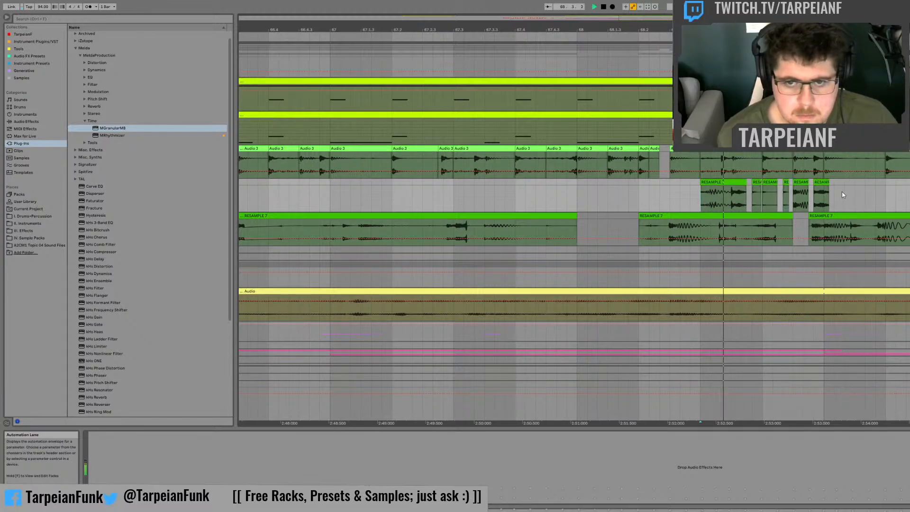
{"action": "key", "text": "space"}
Step: Adjust the start of the fill's last slice, make it end at bar 69, and audition the fill from 68.2
{"action": "left_click_drag", "start_coordinate": [820, 182], "coordinate": [842, 183]}
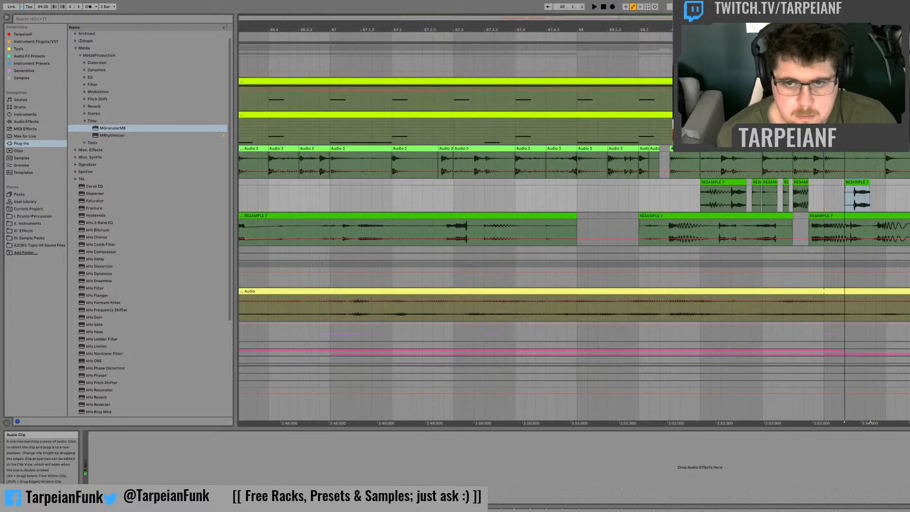
{"action": "key", "text": "space"}
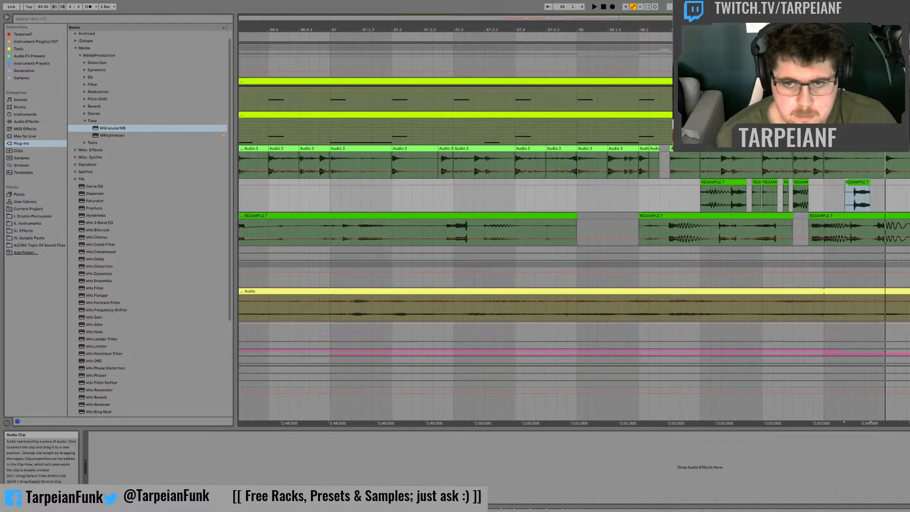
{"action": "mouse_move", "coordinate": [846, 182]}
{"action": "left_mouse_down"}
{"action": "mouse_move", "coordinate": [854, 182]}
{"action": "mouse_move", "coordinate": [820, 184]}
{"action": "left_mouse_up"}
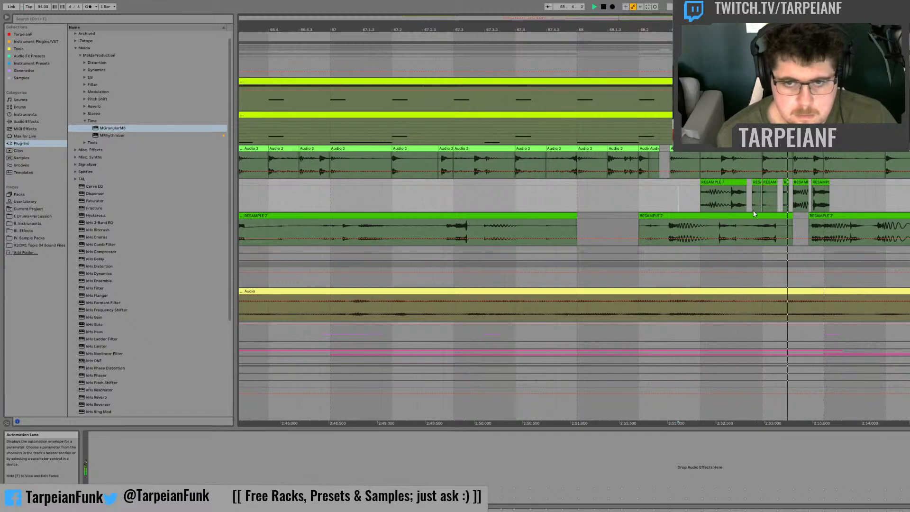
{"action": "left_click", "coordinate": [817, 184]}
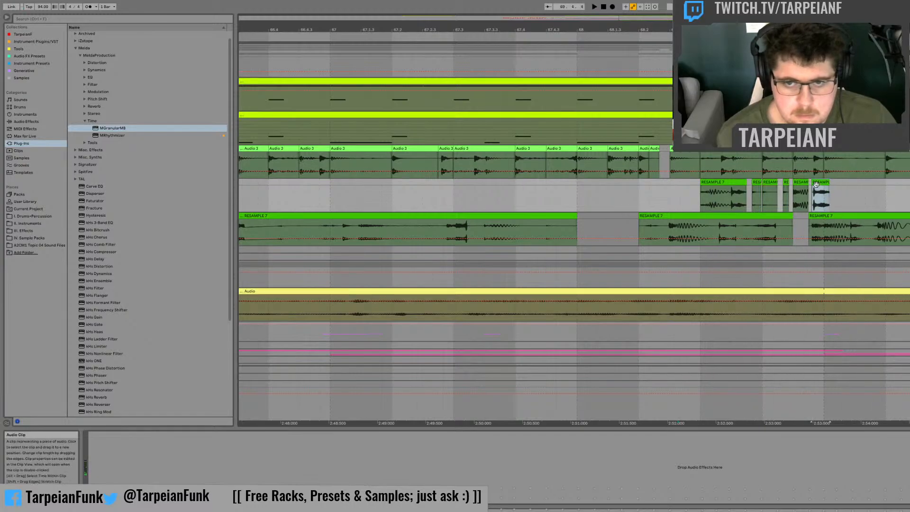
{"action": "left_click", "coordinate": [643, 195]}
{"action": "key", "text": "space"}
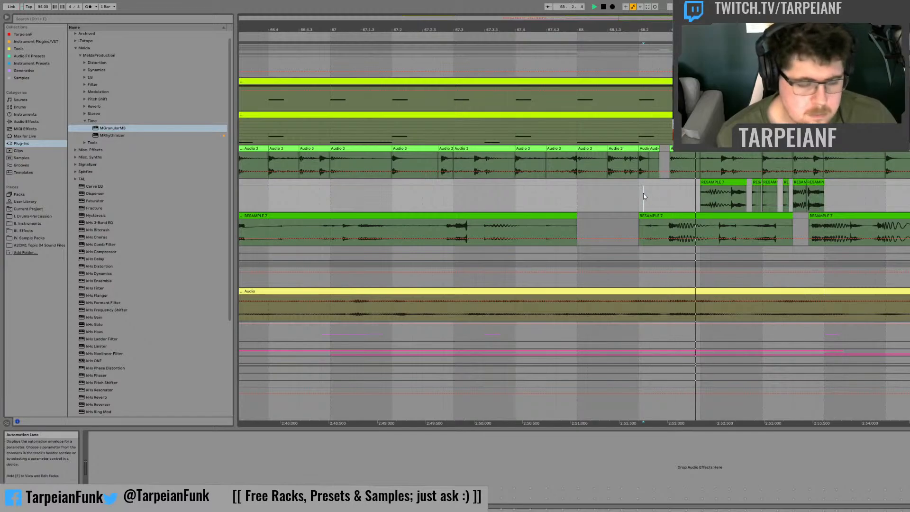
{"action": "key", "text": "space"}
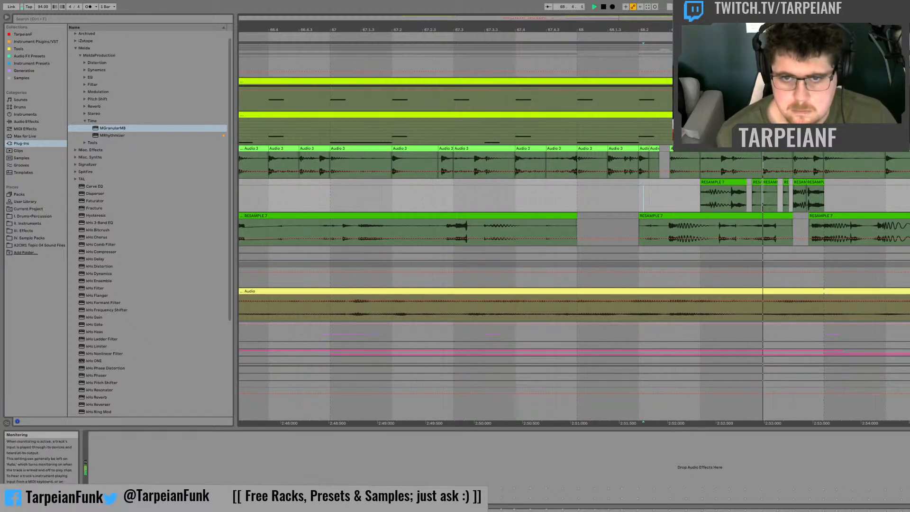
{"action": "key", "text": "space"}
Step: Delete the Audio 3 drums from 68.3 to bar 69 above the fill and audition the transition from bar 67
{"action": "left_click_drag", "start_coordinate": [813, 155], "coordinate": [702, 156]}
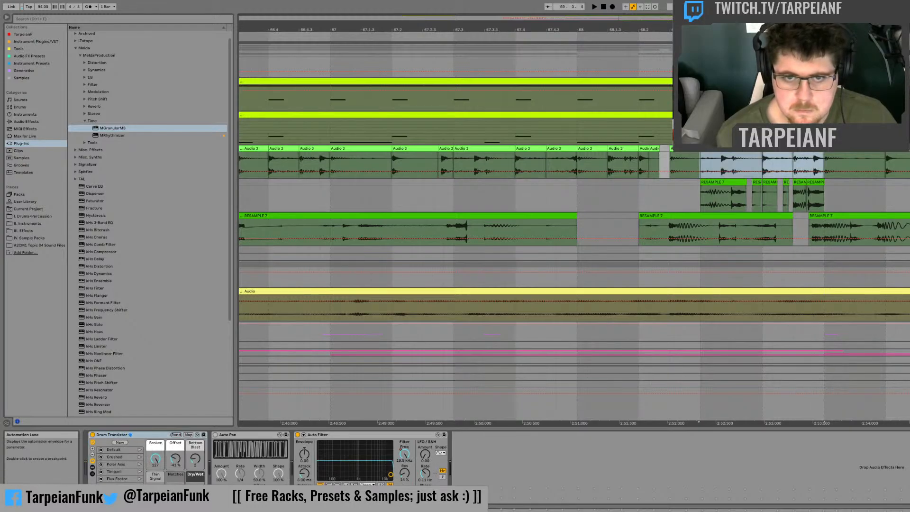
{"action": "left_click", "coordinate": [694, 130]}
{"action": "left_click", "coordinate": [553, 136]}
{"action": "key", "text": "space"}
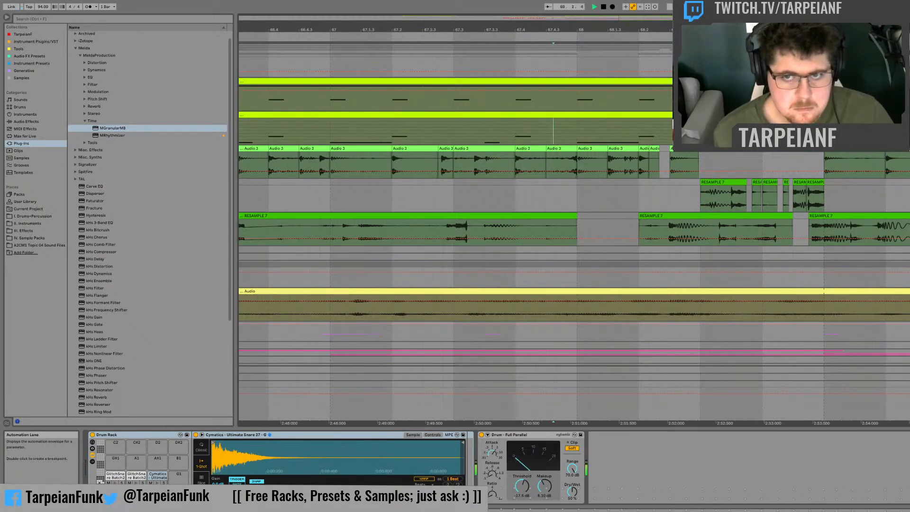
{"action": "key", "text": "space"}
{"action": "key", "text": "space"}
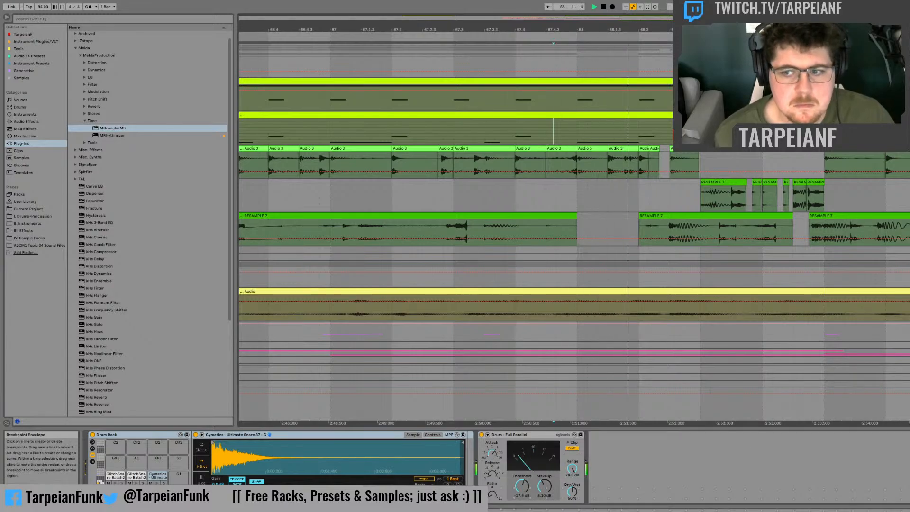
Step: Audition the glitch fragment before bar 61 and inspect the MGranularMB device on the Drums group
{"action": "mouse_move", "coordinate": [694, 18]}
{"action": "left_mouse_down"}
{"action": "mouse_move", "coordinate": [690, 6]}
{"action": "mouse_move", "coordinate": [659, 3]}
{"action": "left_mouse_up"}
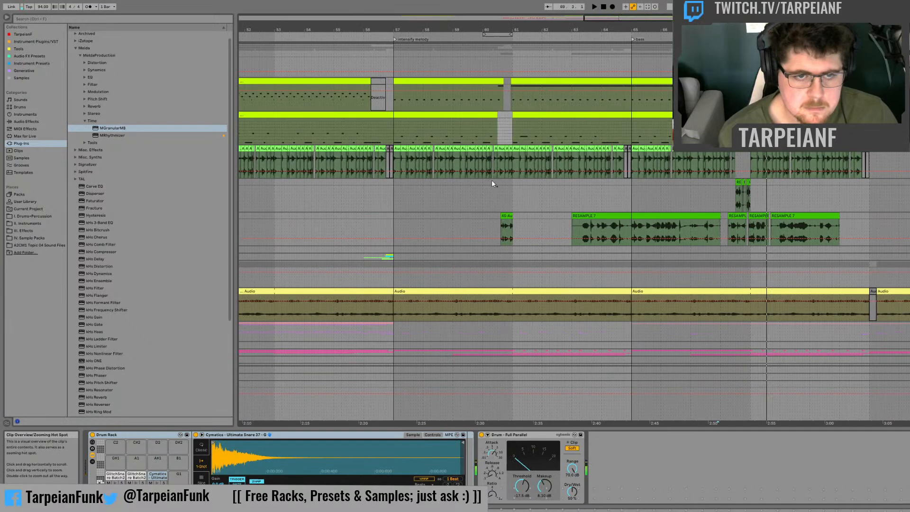
{"action": "left_click", "coordinate": [494, 230]}
{"action": "key", "text": "space"}
{"action": "key", "text": "space"}
{"action": "left_click", "coordinate": [907, 60]}
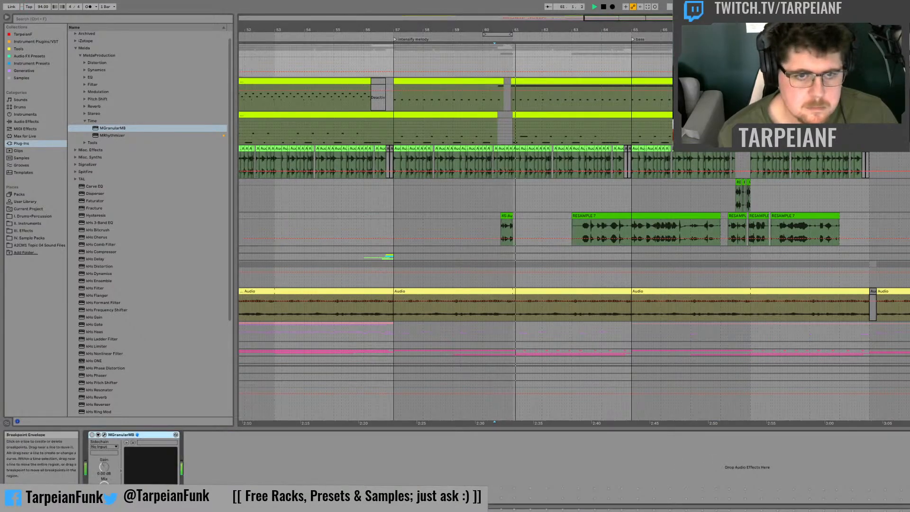
{"action": "key", "text": "space"}
{"action": "key", "text": "space"}
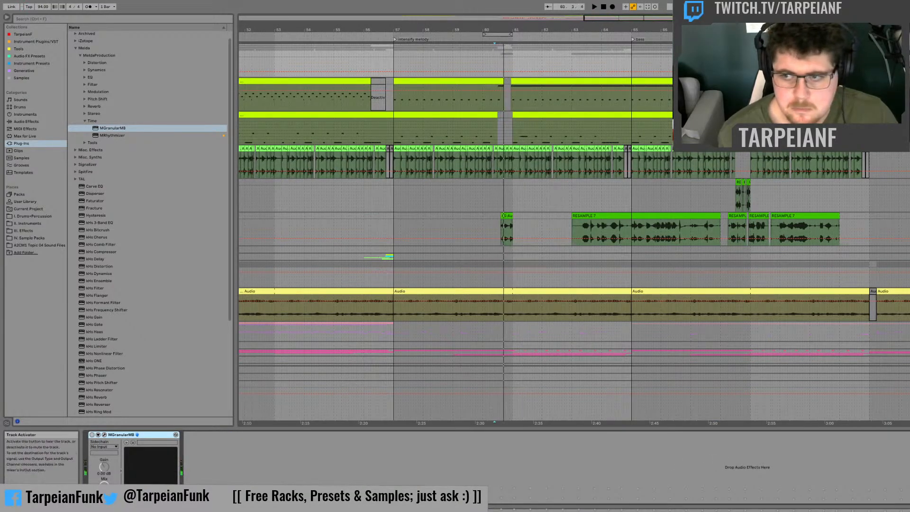
Step: Move the glitch fragment before bar 61 onto the empty track above at the same position and audition it
{"action": "left_click", "coordinate": [539, 229]}
{"action": "key", "text": "space"}
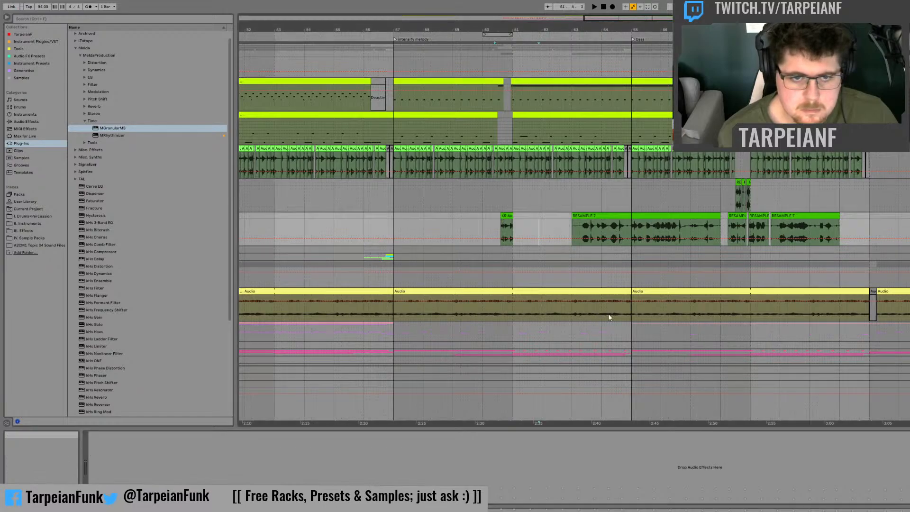
{"action": "mouse_move", "coordinate": [515, 223]}
{"action": "left_mouse_down"}
{"action": "mouse_move", "coordinate": [491, 209]}
{"action": "mouse_move", "coordinate": [476, 218]}
{"action": "mouse_move", "coordinate": [512, 202]}
{"action": "left_mouse_up"}
{"action": "key", "text": "space"}
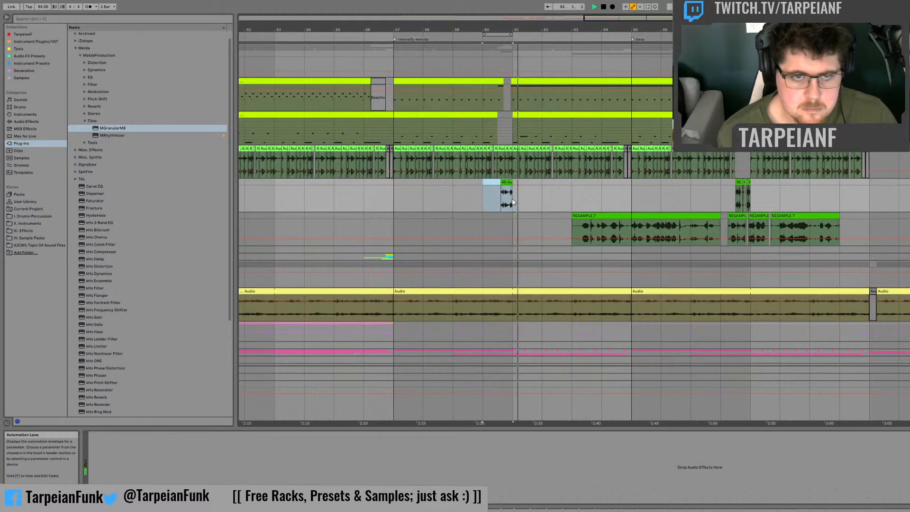
{"action": "scroll", "coordinate": [539, 242], "scroll_direction": "down", "scroll_amount": 5}
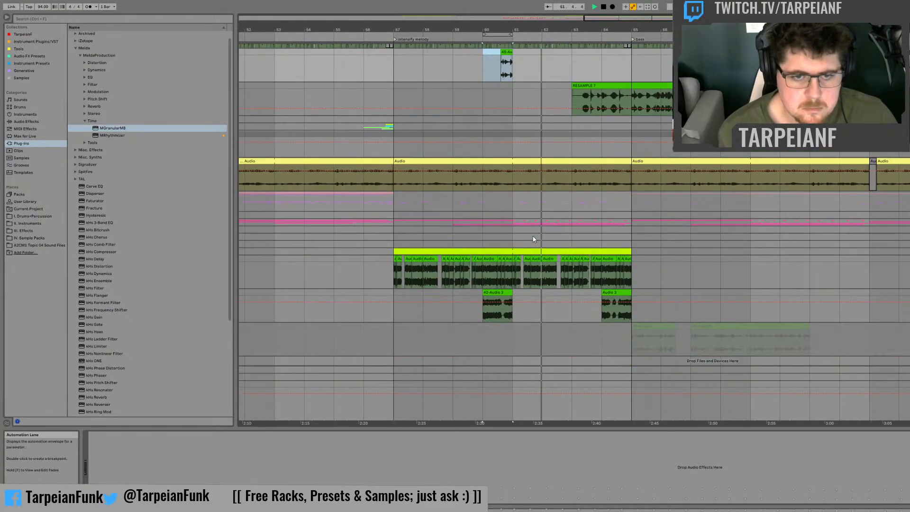
Step: Duplicate the sliced audio and the Audio 3 variation clips below it from bars 57–65 to the section starting at bar 65
{"action": "left_click_drag", "start_coordinate": [632, 306], "coordinate": [395, 247]}
{"action": "key", "text": "ctrl+d"}
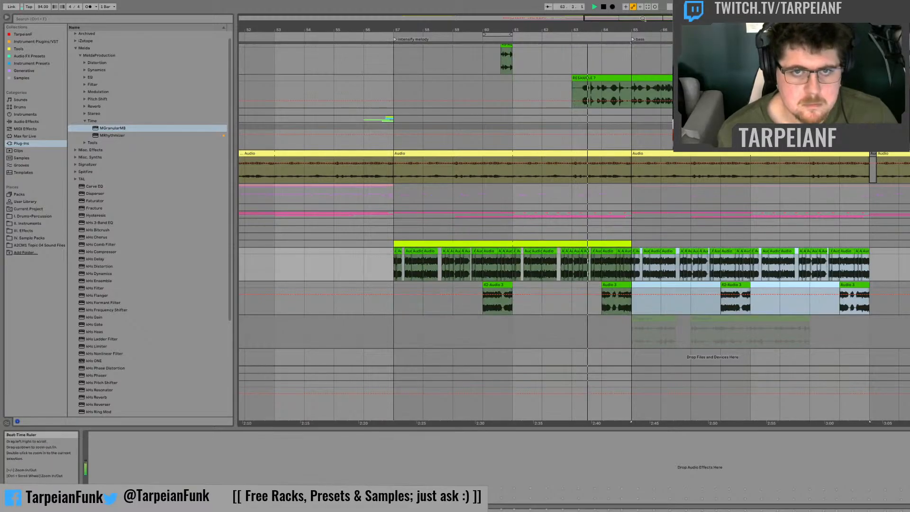
Step: Audition the RESAMPLE 7 glitch fill leading into bar 69, playing from bar 68
{"action": "scroll", "coordinate": [683, 235], "scroll_direction": "up", "scroll_amount": 5}
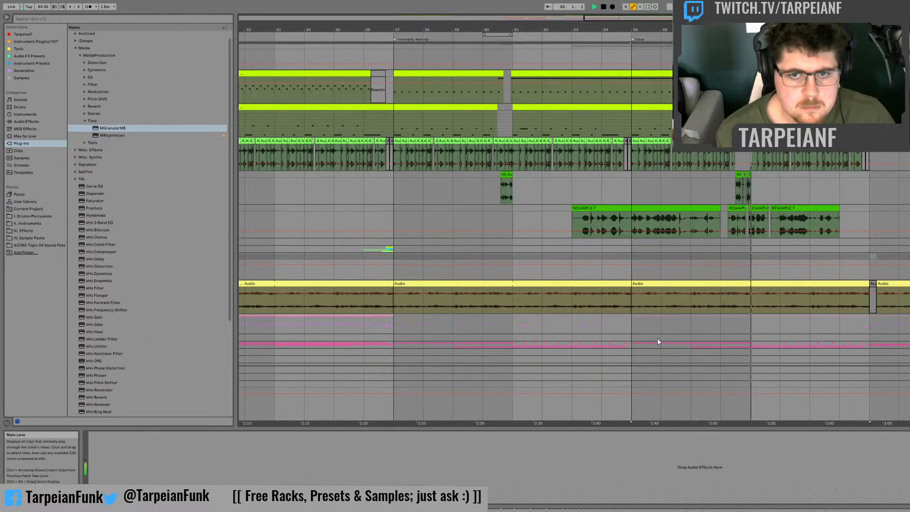
{"action": "left_click", "coordinate": [721, 188]}
{"action": "key", "text": "space"}
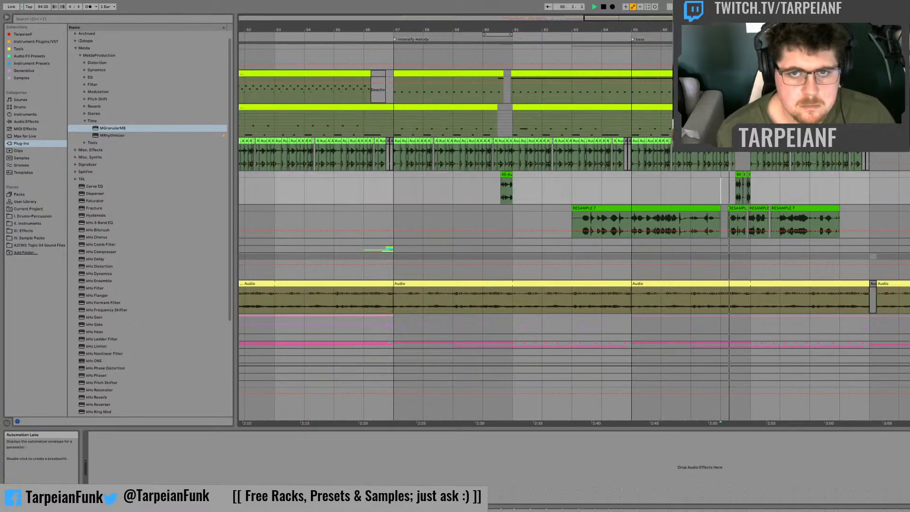
{"action": "mouse_move", "coordinate": [711, 18]}
{"action": "left_mouse_down"}
{"action": "mouse_move", "coordinate": [711, 61]}
{"action": "mouse_move", "coordinate": [691, 62]}
{"action": "mouse_move", "coordinate": [693, 69]}
{"action": "left_mouse_up"}
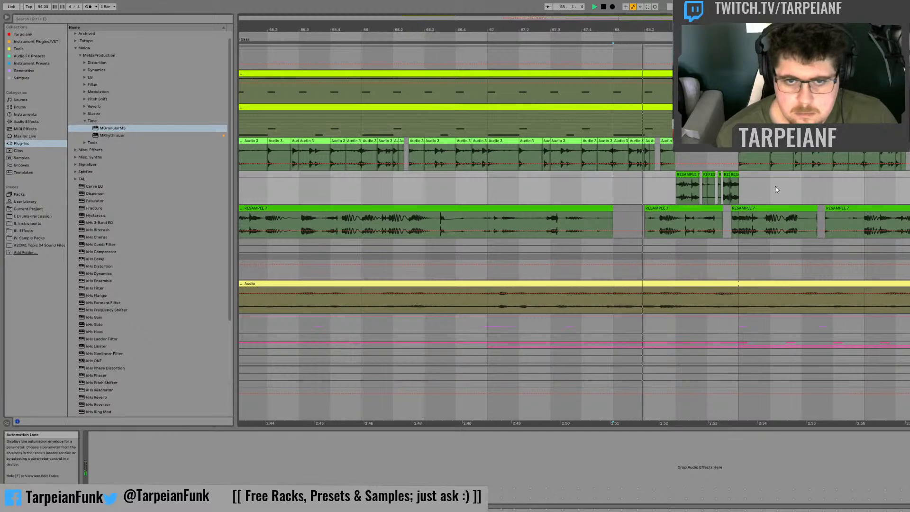
{"action": "key", "text": "space"}
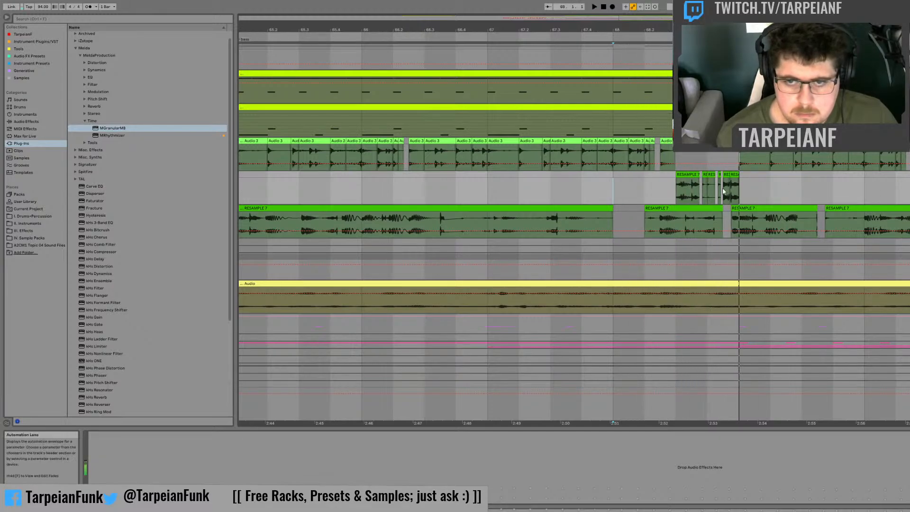
{"action": "scroll", "coordinate": [730, 173], "scroll_direction": "up", "scroll_amount": 1}
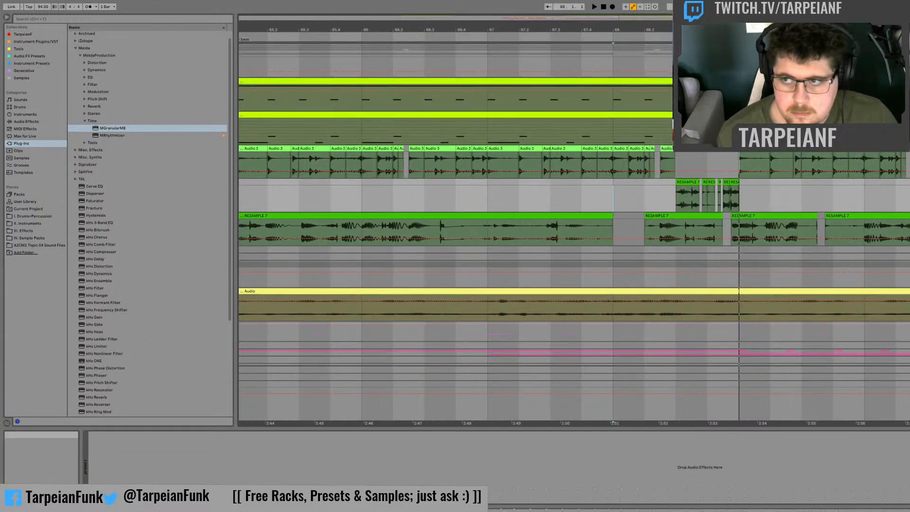
{"action": "key", "text": "space"}
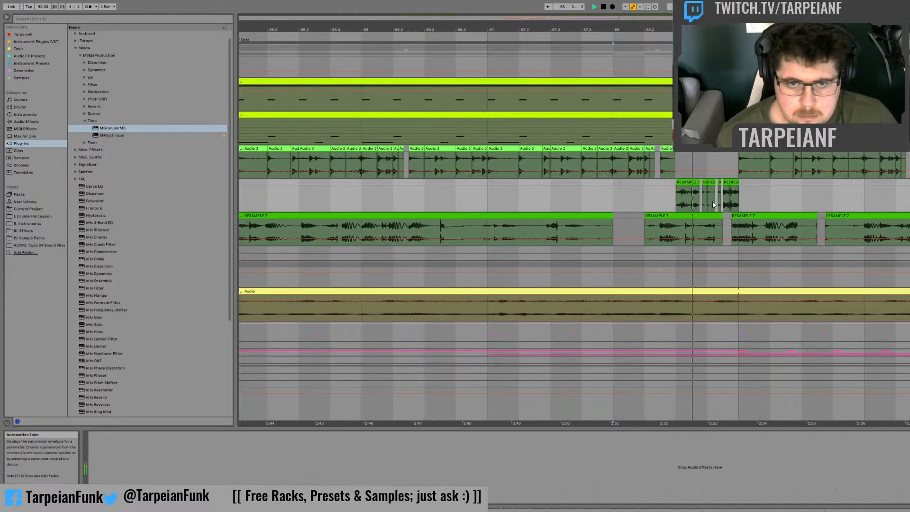
{"action": "left_click_drag", "start_coordinate": [704, 30], "coordinate": [636, 114]}
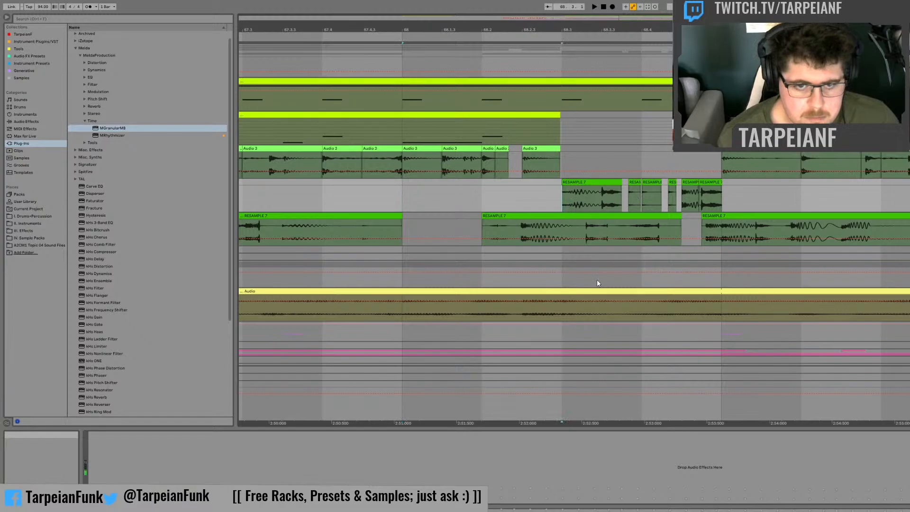
{"action": "key", "text": "space"}
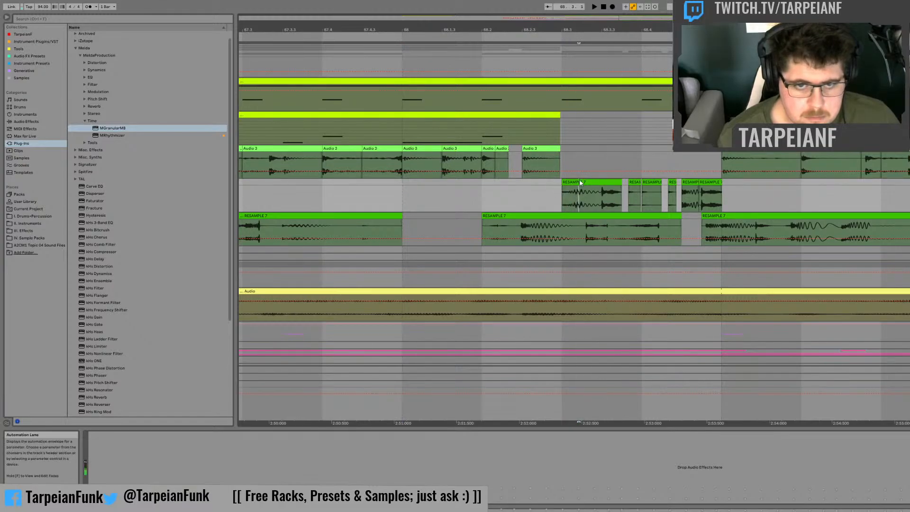
Step: Repeat a tiny slice of the fill's first RESAMPLE 7 clip three times in a row just after 68.3 and audition it
{"action": "left_click_drag", "start_coordinate": [578, 187], "coordinate": [582, 190]}
{"action": "key", "text": "ctrl+d"}
{"action": "key", "text": "ctrl+d"}
{"action": "key", "text": "ctrl+d"}
{"action": "key", "text": "ctrl+d"}
{"action": "left_click", "coordinate": [555, 194]}
{"action": "key", "text": "space"}
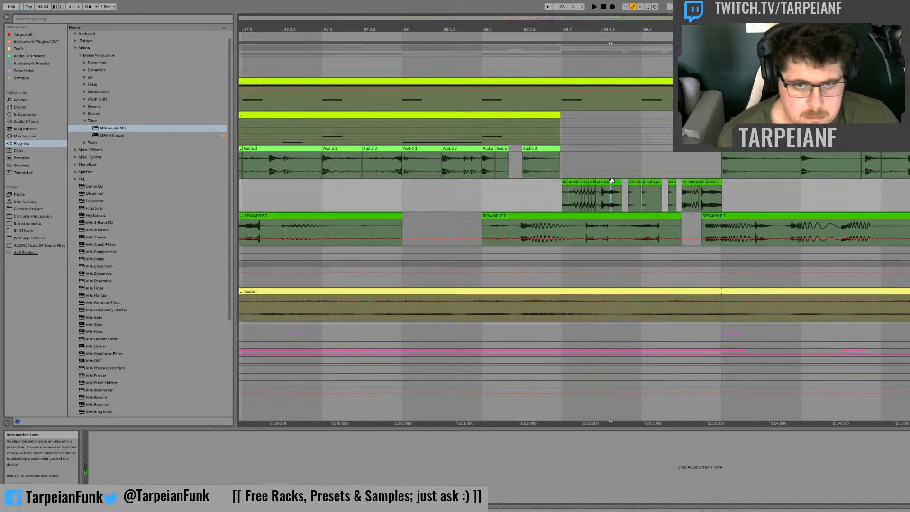
Step: Try repeating a tiny slice near the end of the fill's first clip as a stutter before 68.4 and audition it
{"action": "key", "text": "ctrl+d"}
{"action": "key", "text": "ctrl+d"}
{"action": "key", "text": "ctrl+d"}
{"action": "key", "text": "ctrl+d"}
{"action": "left_click", "coordinate": [563, 196]}
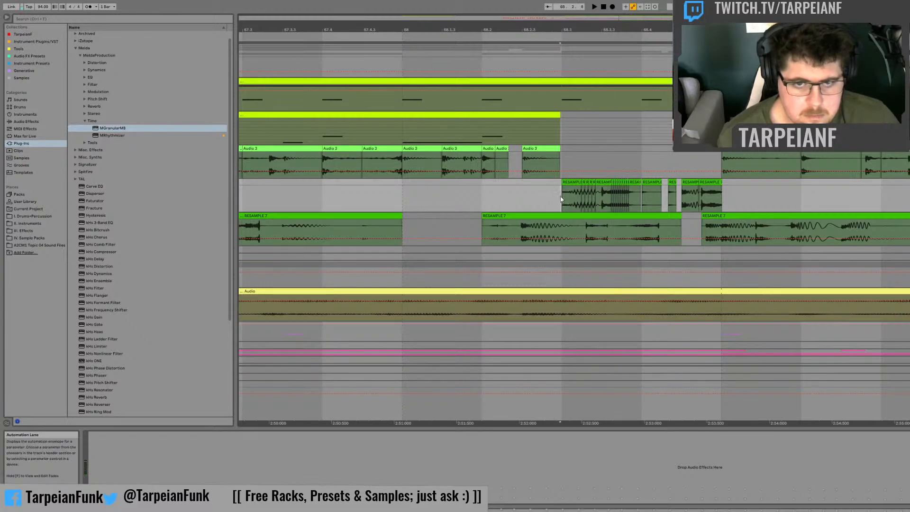
{"action": "key", "text": "space"}
{"action": "key", "text": "space"}
{"action": "key", "text": "ctrl+z"}
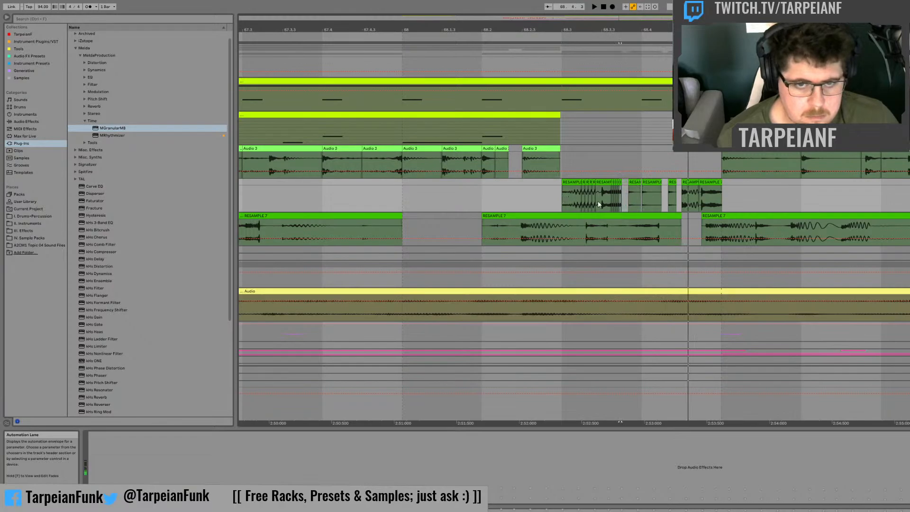
Step: Move a short fragment from the RESAMPLE 7 track below up into the fill just after 68.3.3 and audition it
{"action": "left_click", "coordinate": [611, 204]}
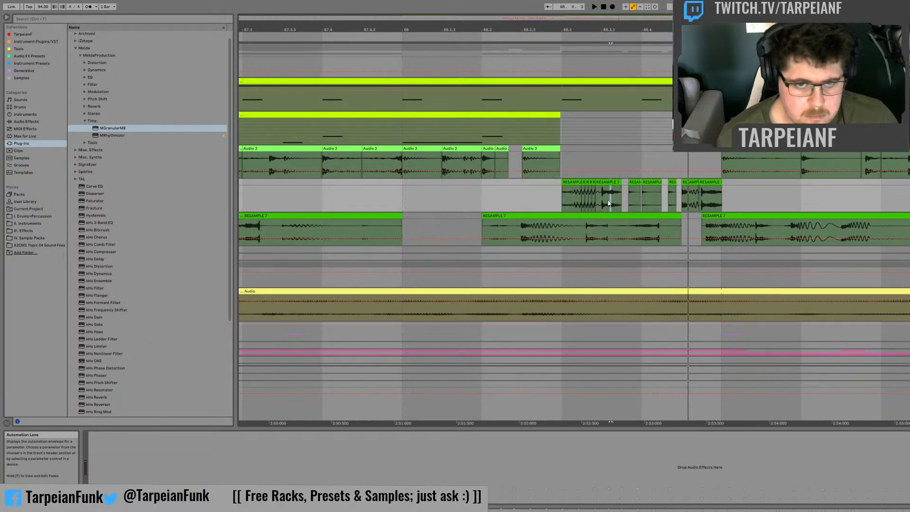
{"action": "left_click_drag", "start_coordinate": [605, 226], "coordinate": [609, 202]}
{"action": "key", "text": "space"}
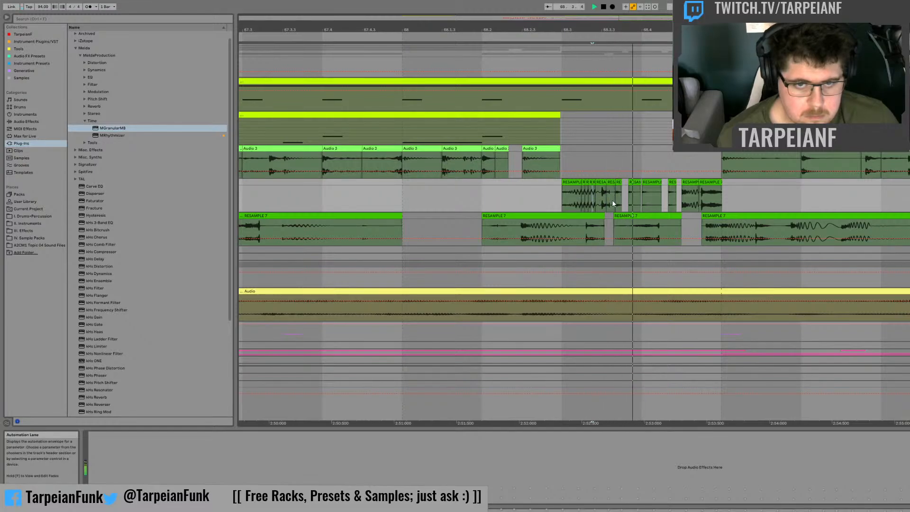
Step: Try moving a short hit from the RESAMPLE 7 track below into the fill's gap before 68.4 and audition it from 68.3
{"action": "left_click", "coordinate": [655, 226]}
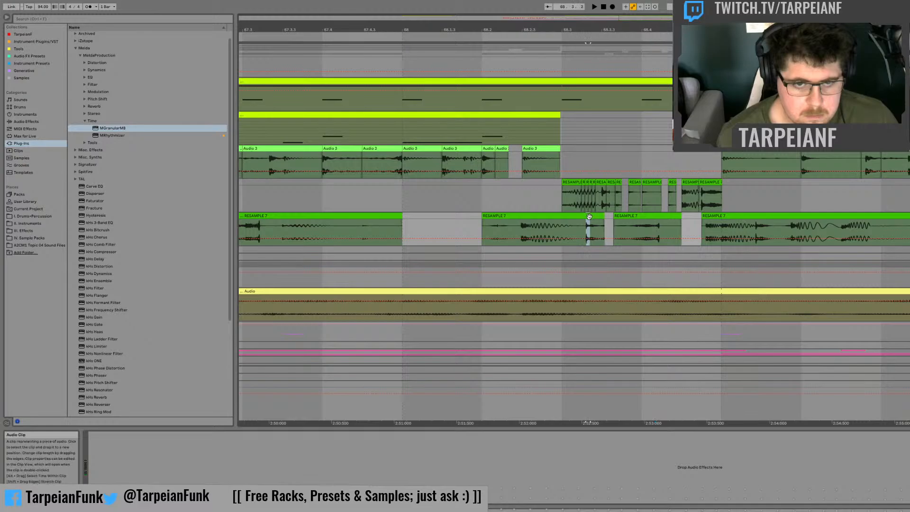
{"action": "left_click_drag", "start_coordinate": [587, 217], "coordinate": [625, 197]}
{"action": "left_click", "coordinate": [562, 198]}
{"action": "key", "text": "space"}
{"action": "key", "text": "space"}
{"action": "key", "text": "space"}
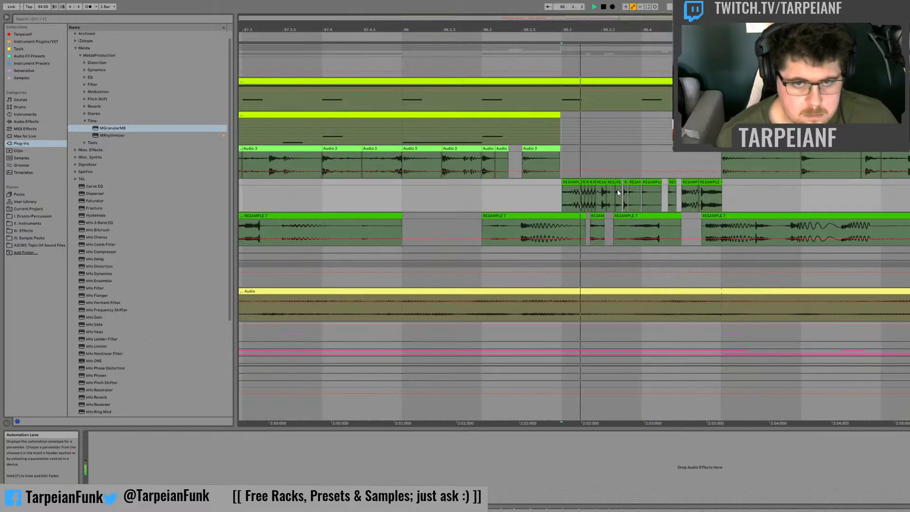
{"action": "key", "text": "space"}
{"action": "key", "text": "ctrl+z"}
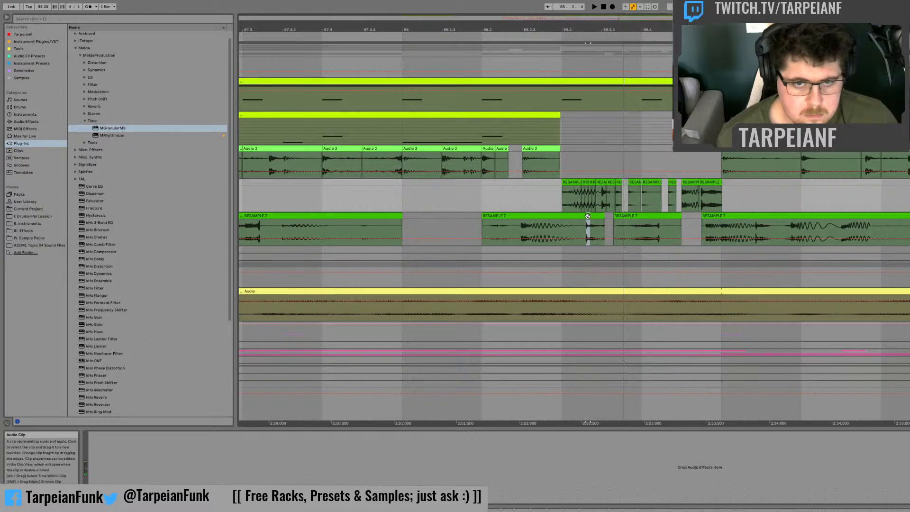
Step: Move the short hit from the RESAMPLE 7 track below onto the fill at 68.4 and audition it
{"action": "left_click_drag", "start_coordinate": [588, 216], "coordinate": [643, 187]}
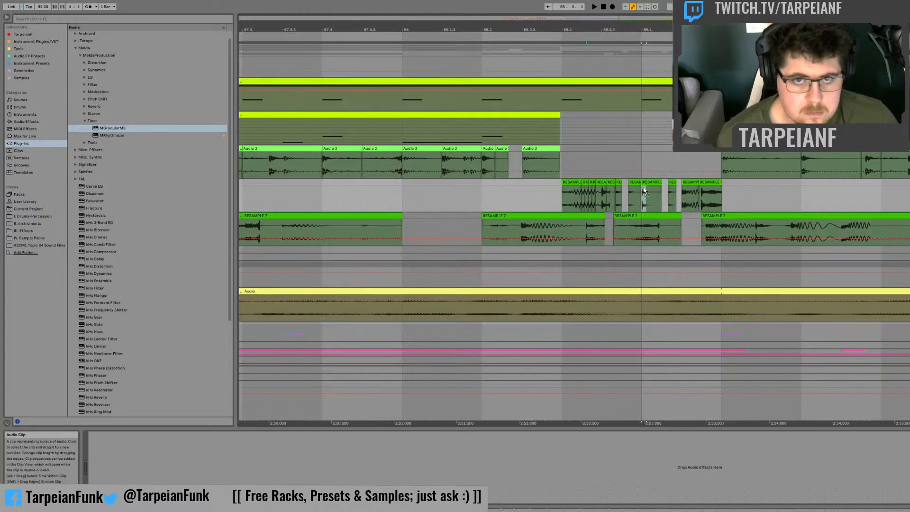
{"action": "left_click", "coordinate": [560, 199]}
{"action": "key", "text": "space"}
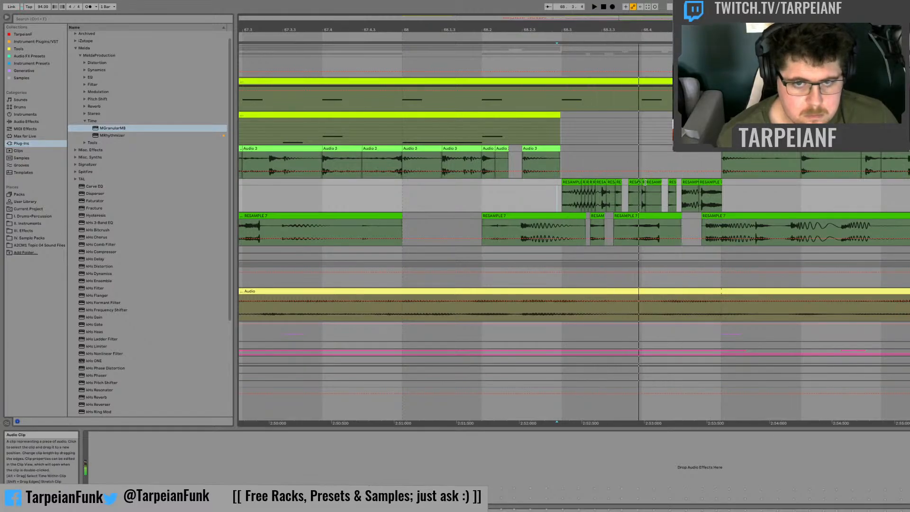
{"action": "left_click", "coordinate": [644, 183]}
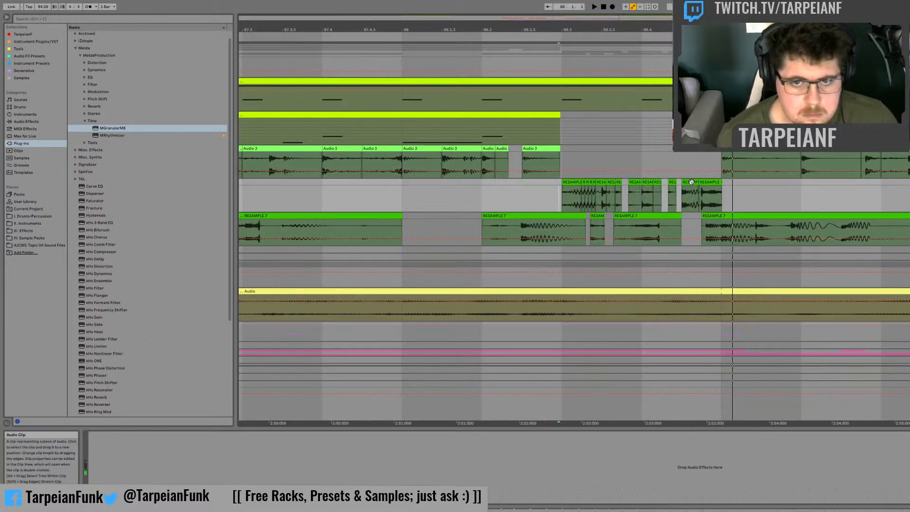
{"action": "left_click", "coordinate": [638, 198]}
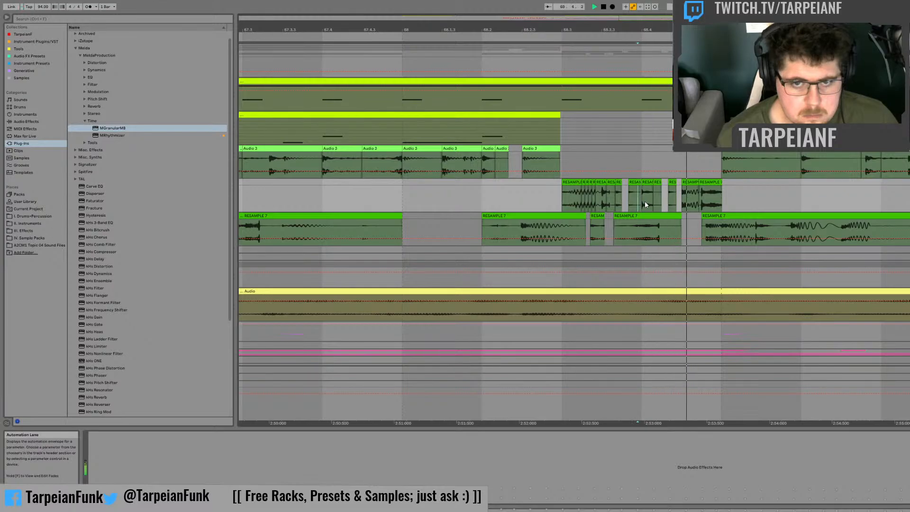
Step: Try shifting the fill's last slice slightly later across bar 69, readjust its position, and audition from just before bar 68
{"action": "left_click_drag", "start_coordinate": [711, 184], "coordinate": [721, 183]}
{"action": "left_click", "coordinate": [608, 195]}
{"action": "key", "text": "space"}
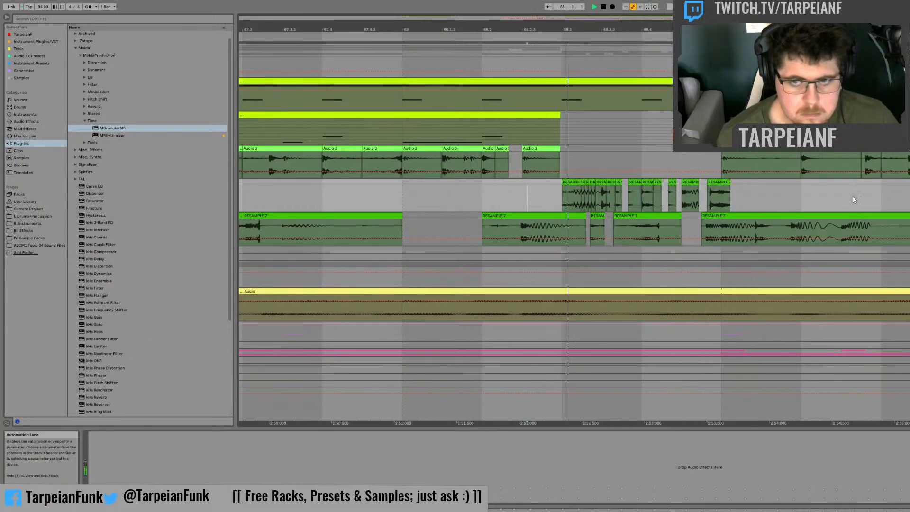
{"action": "left_click", "coordinate": [715, 183]}
{"action": "left_click", "coordinate": [395, 191]}
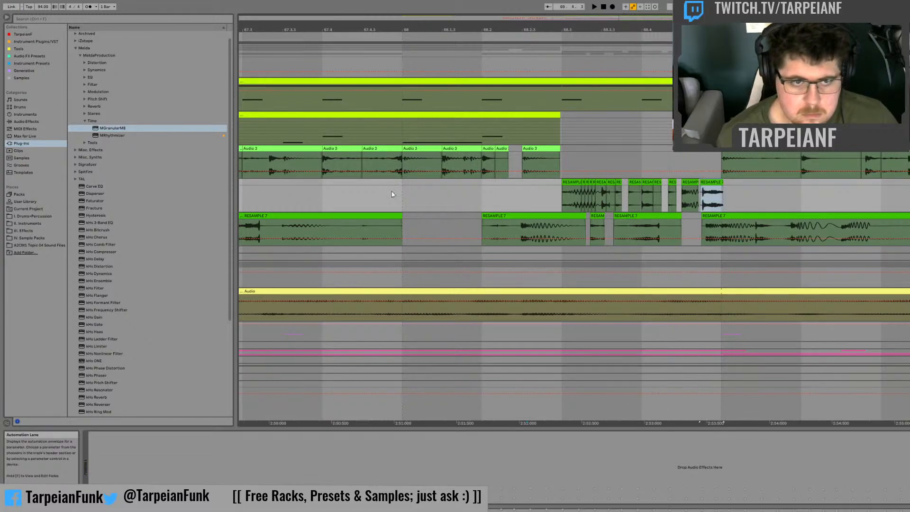
{"action": "key", "text": "space"}
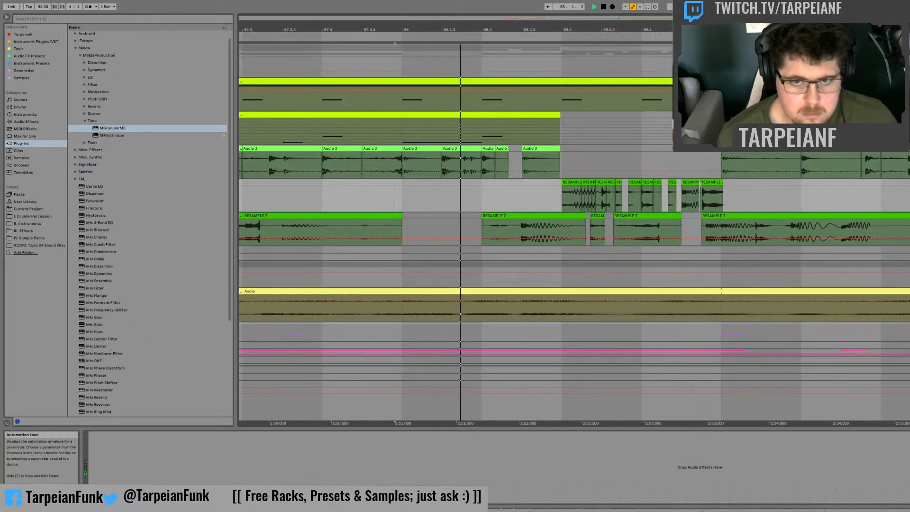
Step: Move the fill's last slice earlier over the preceding slice so it starts at 68.4.3, and audition it
{"action": "left_click_drag", "start_coordinate": [681, 201], "coordinate": [689, 184]}
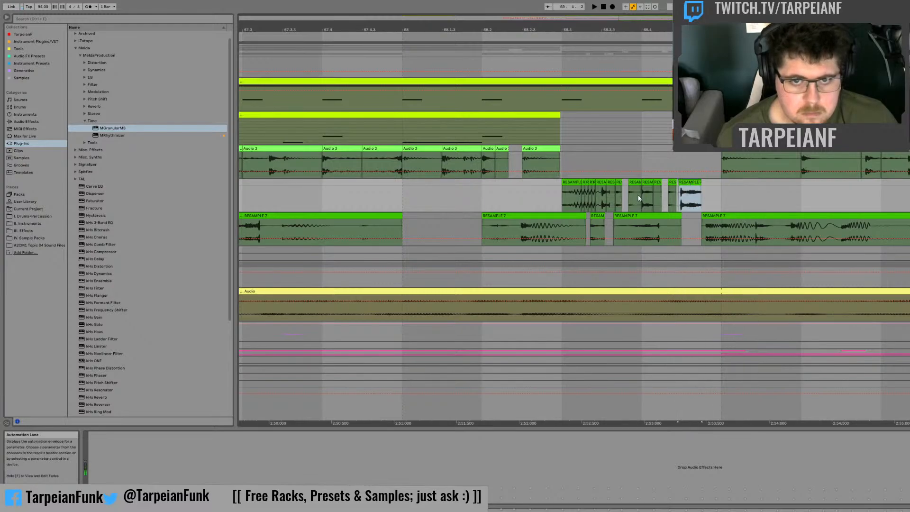
{"action": "left_click", "coordinate": [698, 196]}
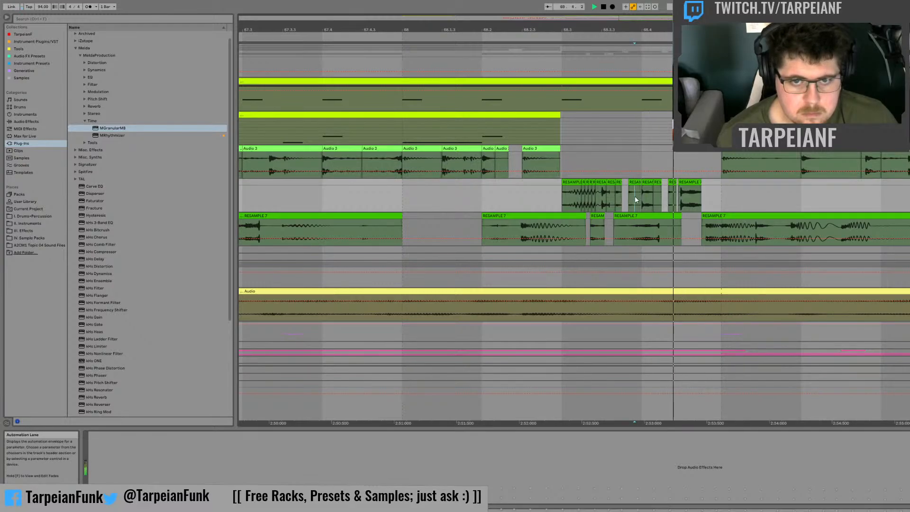
{"action": "left_click", "coordinate": [761, 281]}
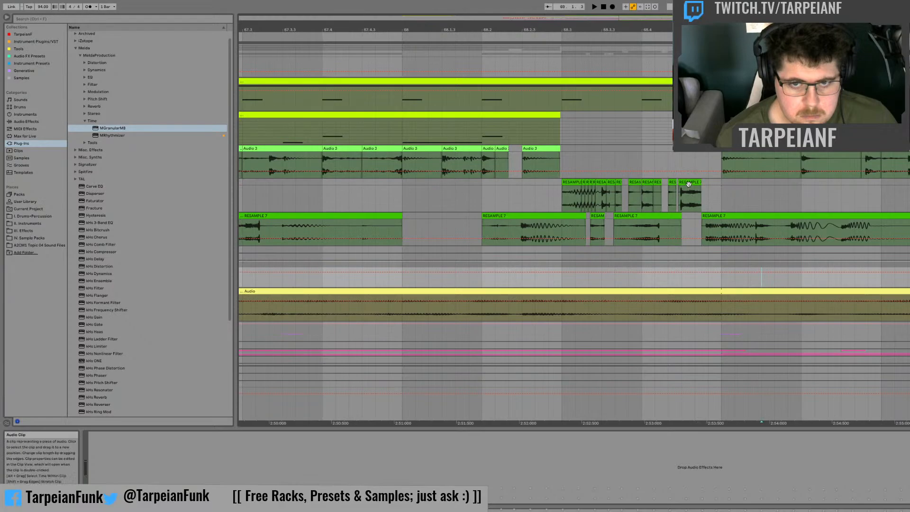
{"action": "left_click_drag", "start_coordinate": [690, 183], "coordinate": [692, 181]}
{"action": "key", "text": "space"}
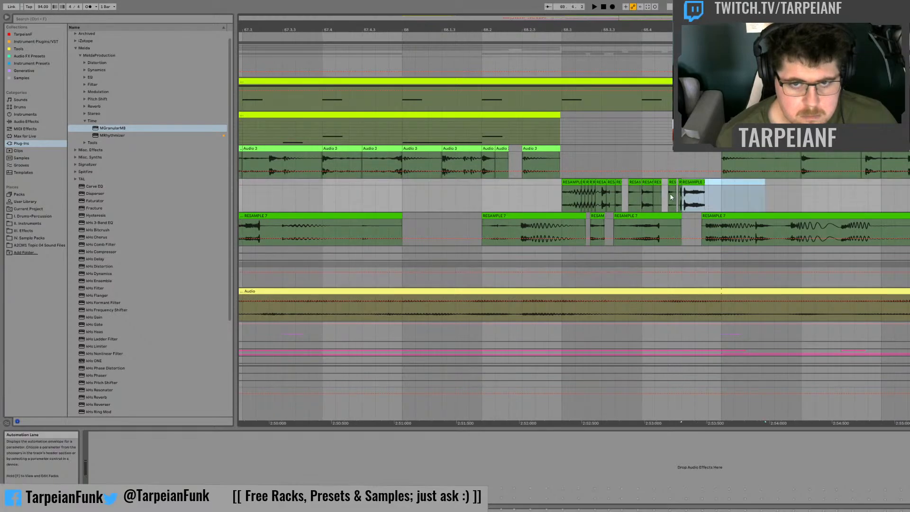
{"action": "key", "text": "space"}
Step: Move the last slice's start marker to just before its transient, clear the leftover fragment ahead of it, and audition the fill
{"action": "double_click", "coordinate": [682, 200]}
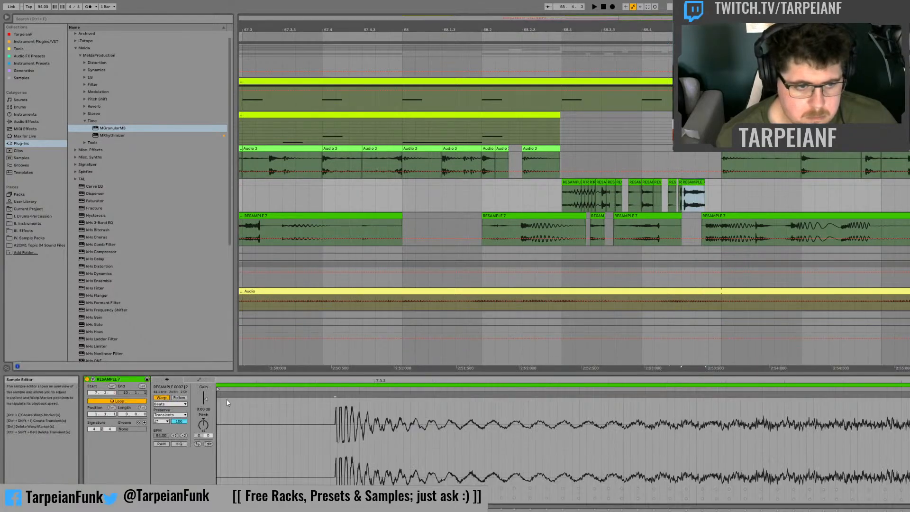
{"action": "left_click_drag", "start_coordinate": [218, 388], "coordinate": [323, 390]}
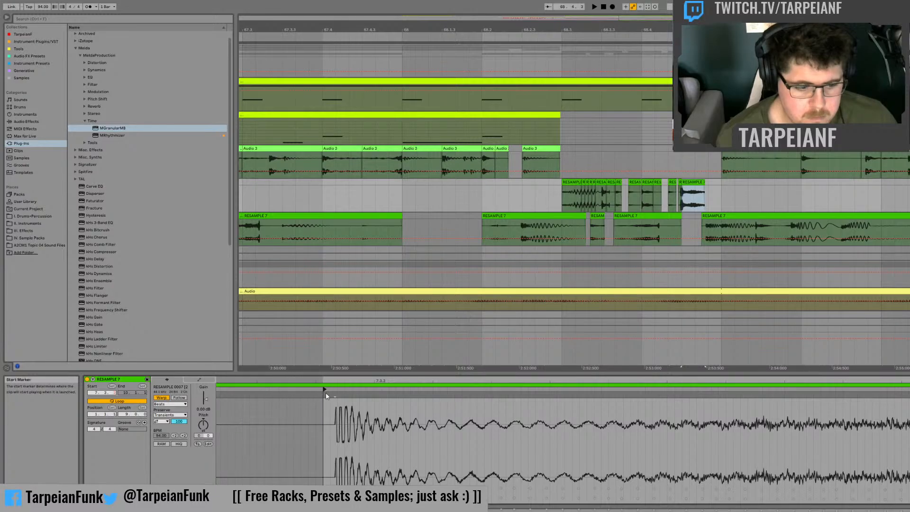
{"action": "left_click", "coordinate": [563, 199]}
{"action": "key", "text": "space"}
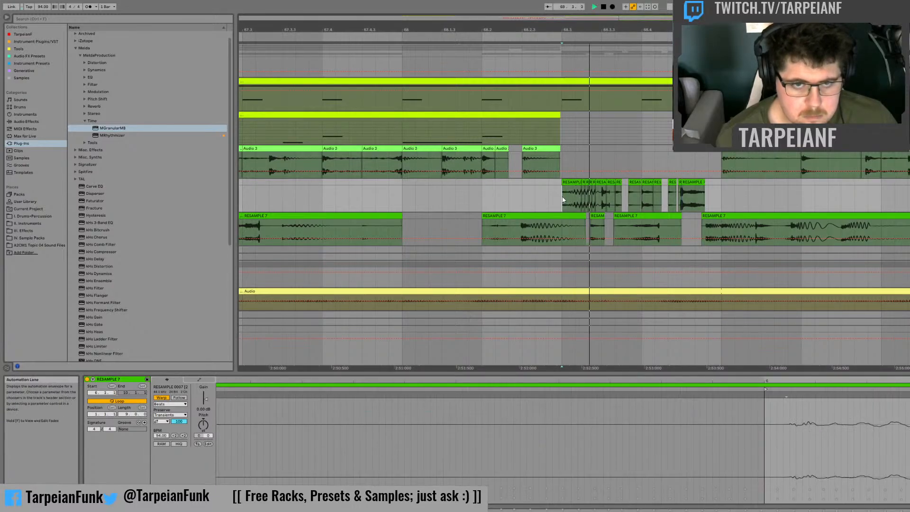
{"action": "left_click", "coordinate": [388, 194]}
{"action": "key", "text": "space"}
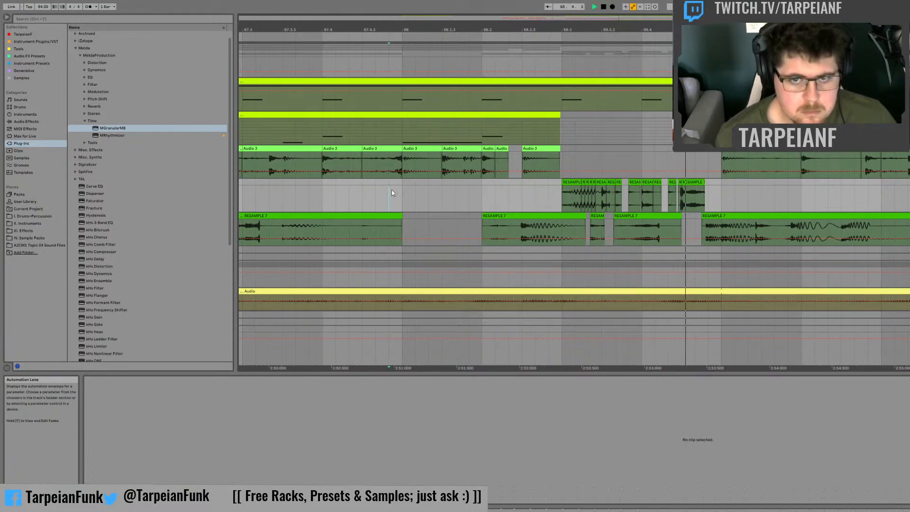
{"action": "left_click", "coordinate": [682, 191]}
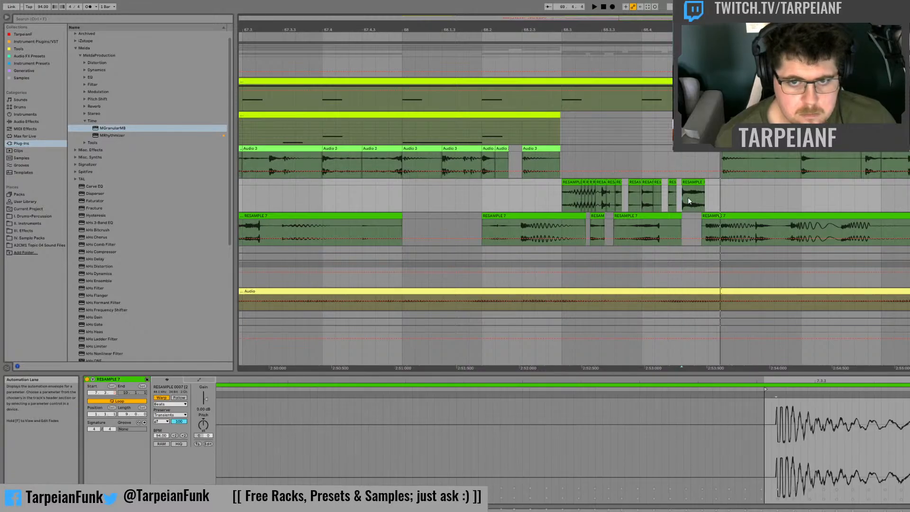
Step: Try repeating the opening of the fill's last slice twice up to bar 69 and audition the repeats
{"action": "mouse_move", "coordinate": [683, 195]}
{"action": "left_mouse_down"}
{"action": "mouse_move", "coordinate": [701, 190]}
{"action": "mouse_move", "coordinate": [690, 181]}
{"action": "left_mouse_up"}
{"action": "key", "text": "ctrl+d"}
{"action": "key", "text": "ctrl+d"}
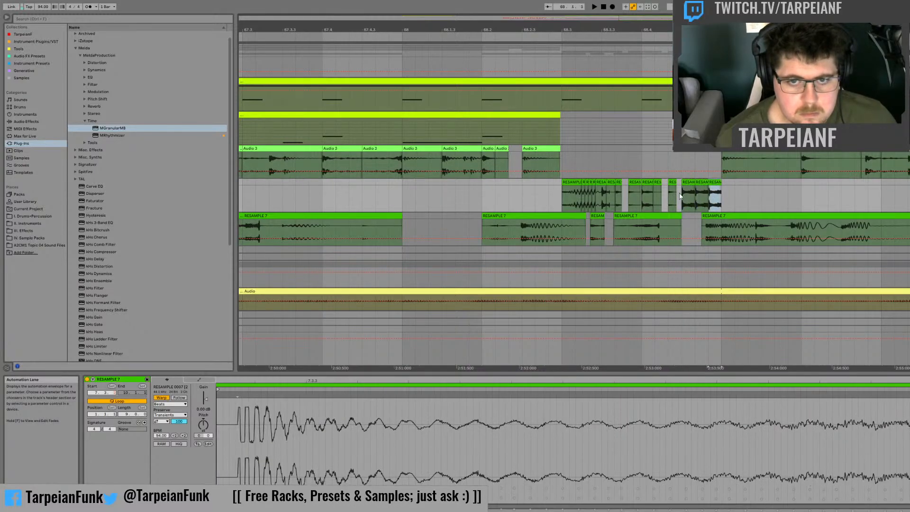
{"action": "key", "text": "space"}
{"action": "key", "text": "space"}
{"action": "key", "text": "ctrl+z"}
{"action": "key", "text": "ctrl+z"}
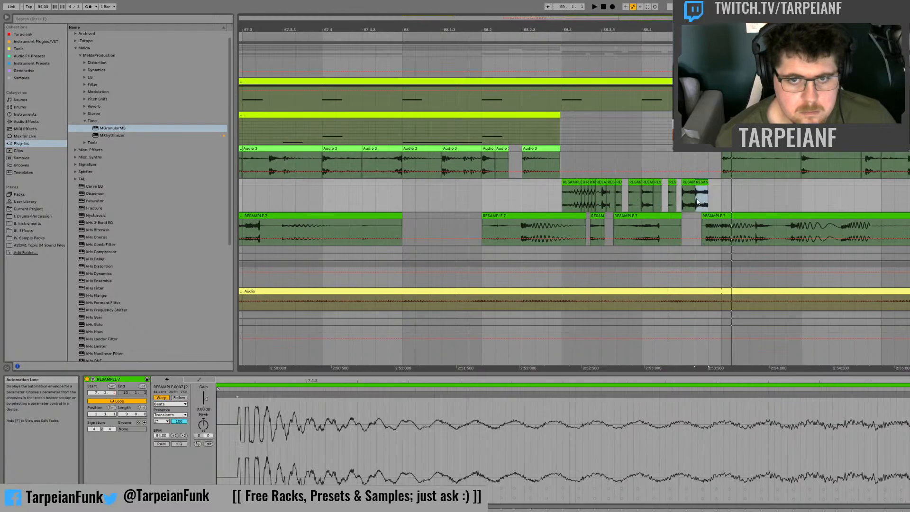
Step: Try duplicating the fill's last slice across bar 69 and audition the copy
{"action": "left_click", "coordinate": [702, 183]}
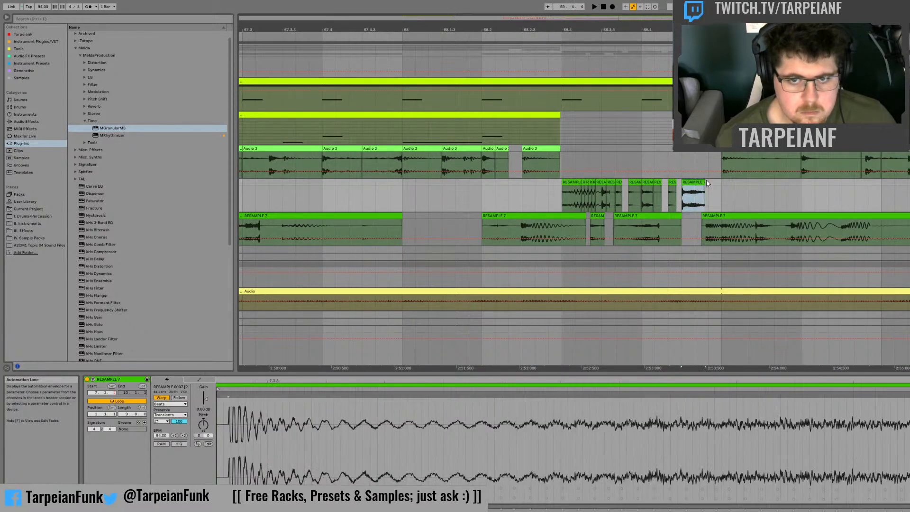
{"action": "key", "text": "ctrl+d"}
{"action": "key", "text": "space"}
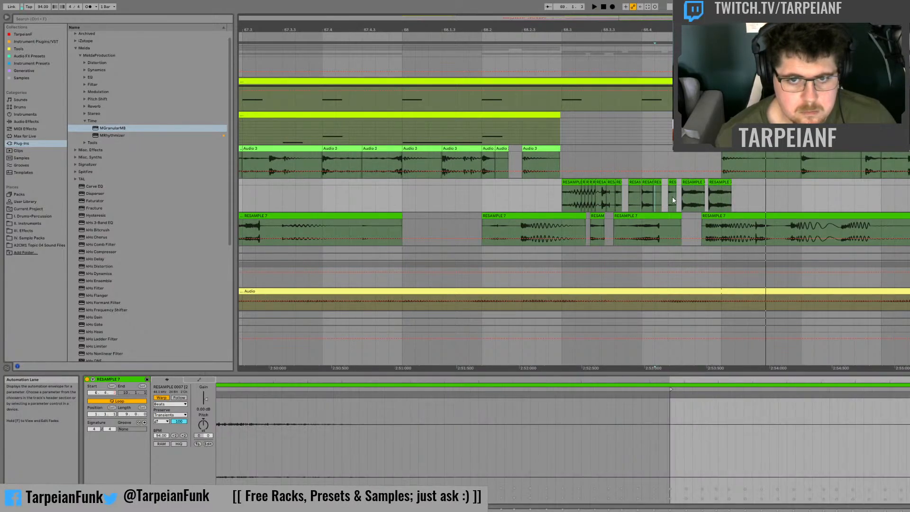
{"action": "left_click", "coordinate": [720, 199]}
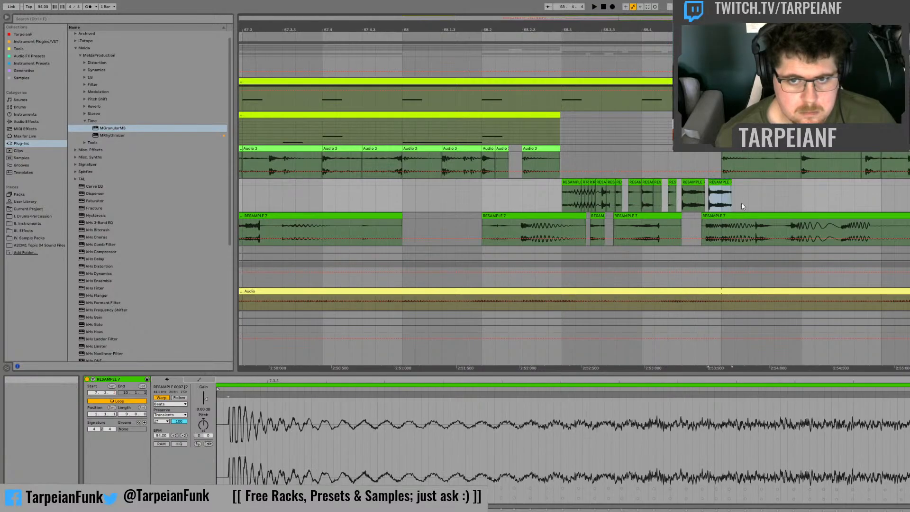
{"action": "key", "text": "Delete"}
Step: Audition the fill from several points between 68.3 and its last slices
{"action": "left_click", "coordinate": [633, 203]}
{"action": "key", "text": "space"}
{"action": "key", "text": "space"}
{"action": "left_click", "coordinate": [597, 199]}
{"action": "key", "text": "space"}
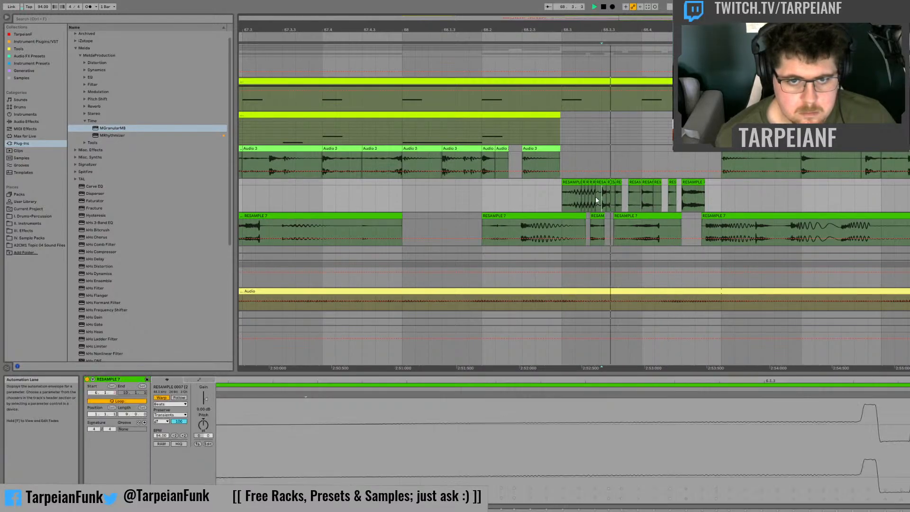
{"action": "key", "text": "space"}
{"action": "left_click", "coordinate": [581, 192]}
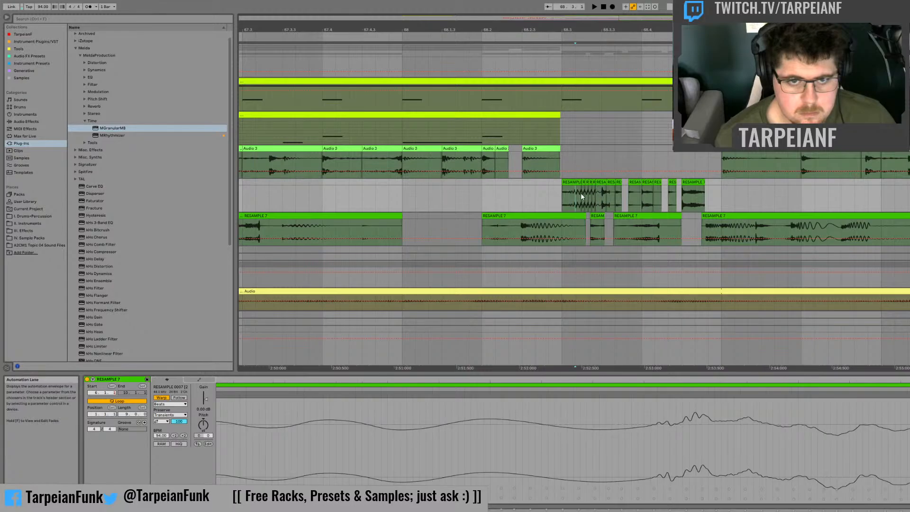
{"action": "key", "text": "space"}
{"action": "left_click", "coordinate": [562, 195]}
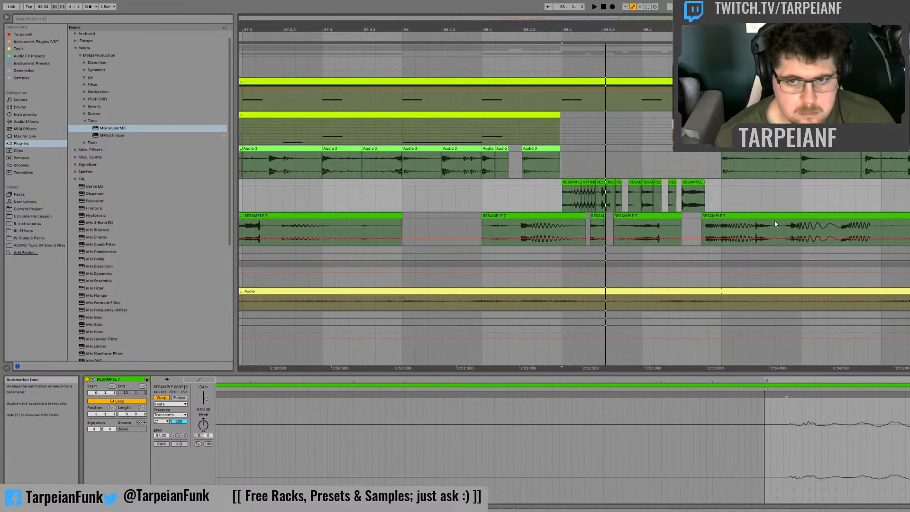
Step: Audition the RESAMPLE 7 source clip after bar 69, from around 69.1.3 and from just before 69.2
{"action": "left_click", "coordinate": [748, 225]}
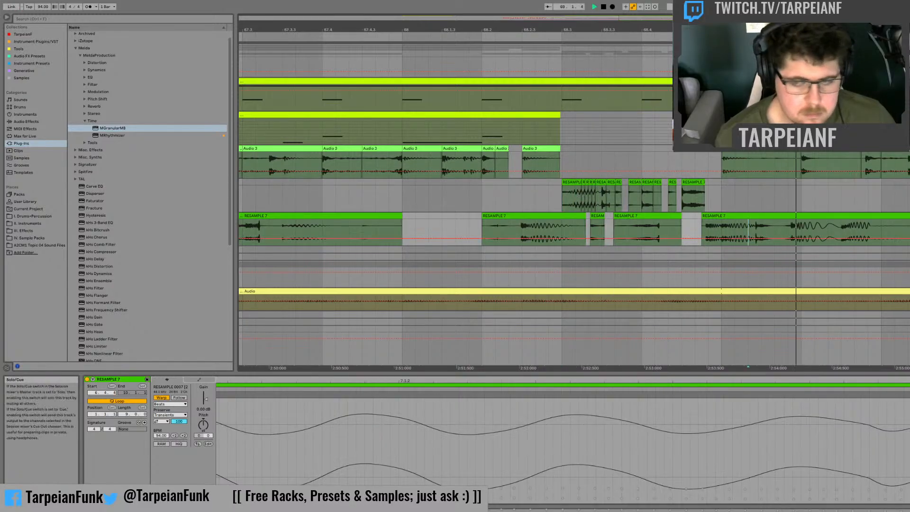
{"action": "key", "text": "space"}
{"action": "left_click", "coordinate": [792, 226]}
{"action": "key", "text": "space"}
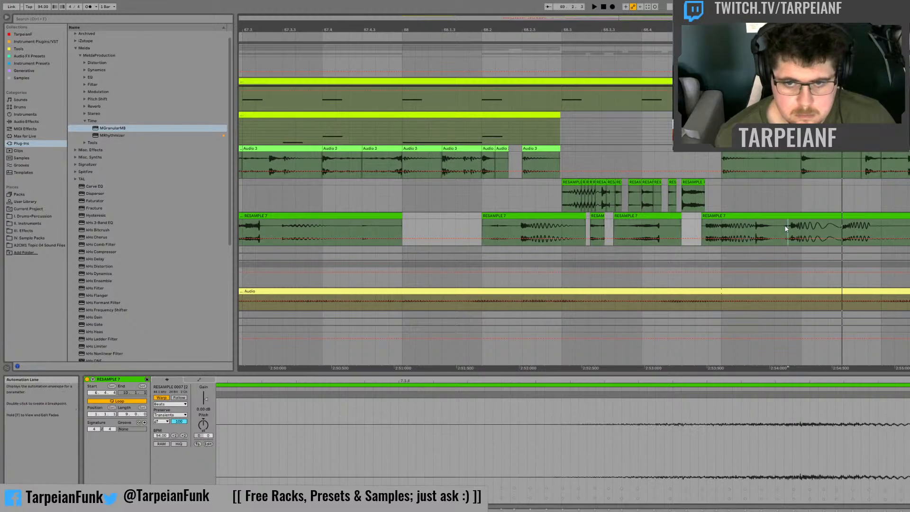
{"action": "key", "text": "space"}
Step: Try moving a short piece of the source clip just before 69.2 to the fill's opening at 68.3, and audition it
{"action": "left_click_drag", "start_coordinate": [789, 225], "coordinate": [801, 217]}
{"action": "key", "text": "Delete"}
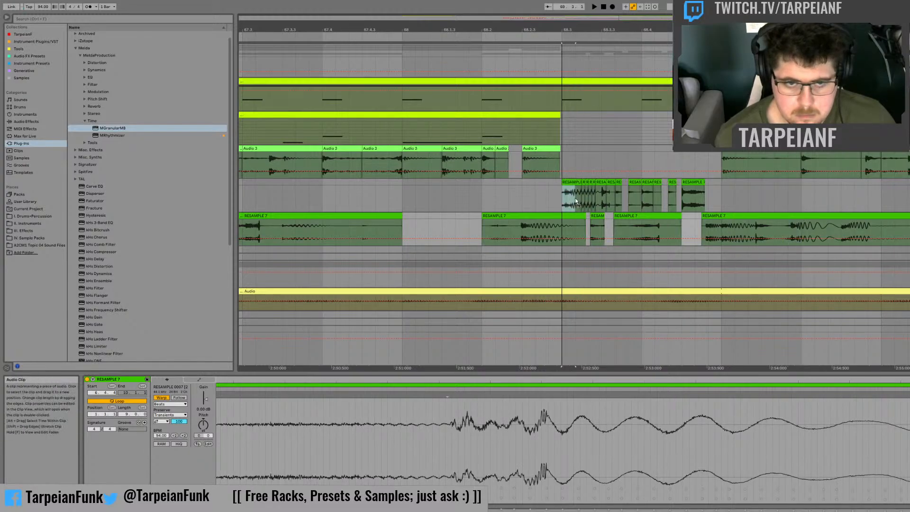
{"action": "left_click_drag", "start_coordinate": [576, 198], "coordinate": [563, 202]}
{"action": "key", "text": "space"}
Step: Move a longer source piece spanning 69.2 to the fill's opening at 68.3, set its start marker just before the transient, and audition it
{"action": "key", "text": "space"}
{"action": "key", "text": "space"}
{"action": "key", "text": "space"}
{"action": "key", "text": "ctrl+z"}
{"action": "key", "text": "ctrl+z"}
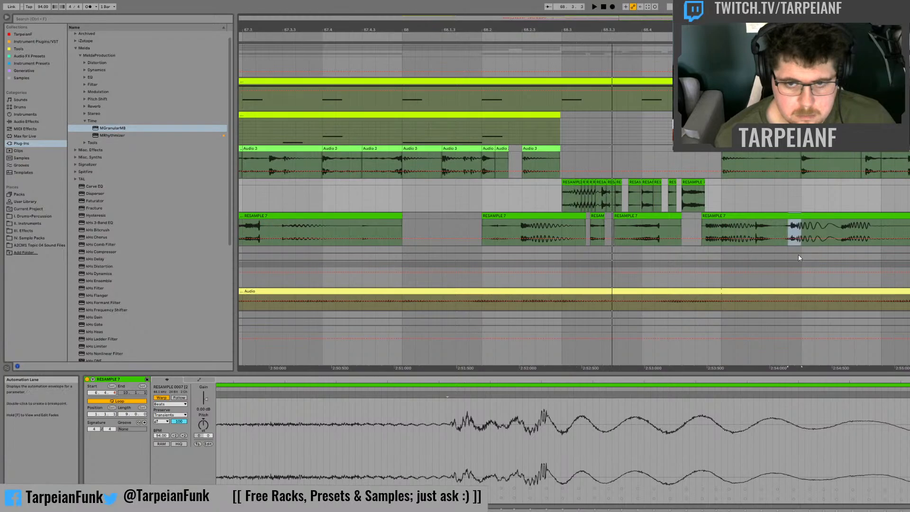
{"action": "key", "text": "space"}
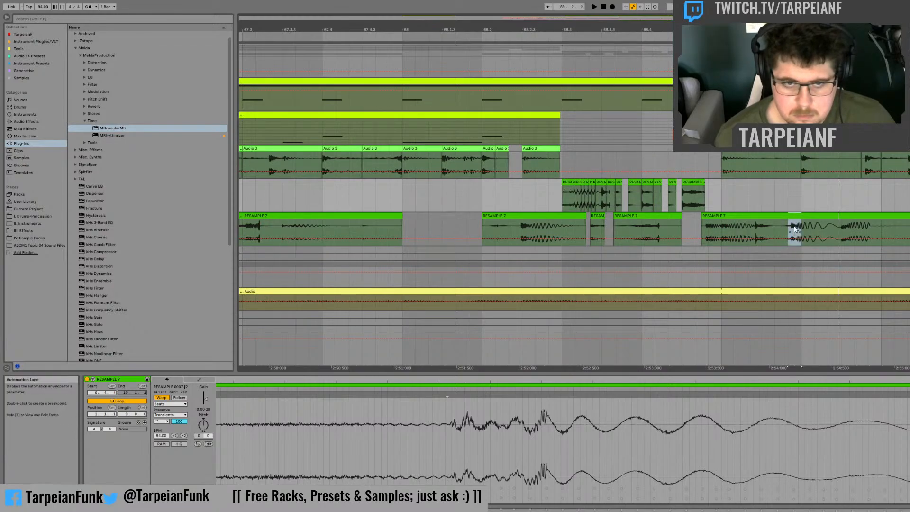
{"action": "left_click", "coordinate": [809, 227], "text": "shift"}
{"action": "left_click_drag", "start_coordinate": [811, 216], "coordinate": [586, 201]}
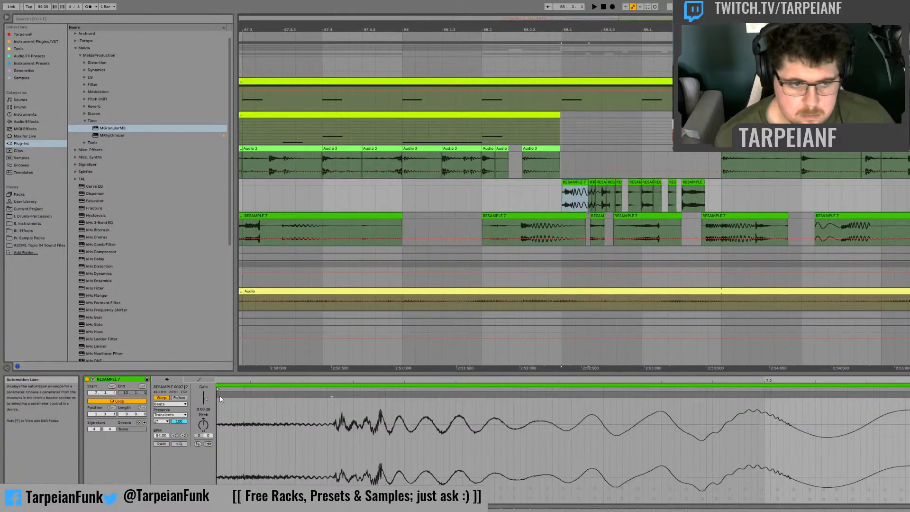
{"action": "left_click_drag", "start_coordinate": [310, 387], "coordinate": [324, 390]}
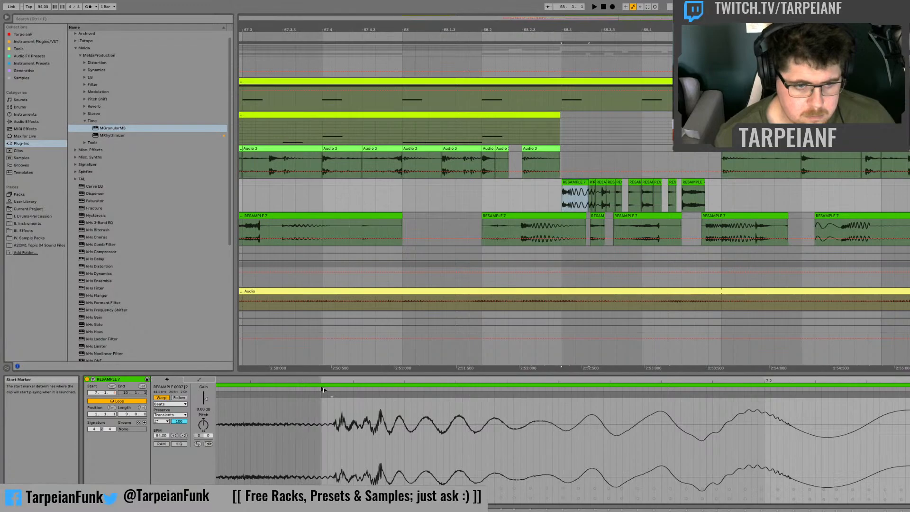
{"action": "key", "text": "space"}
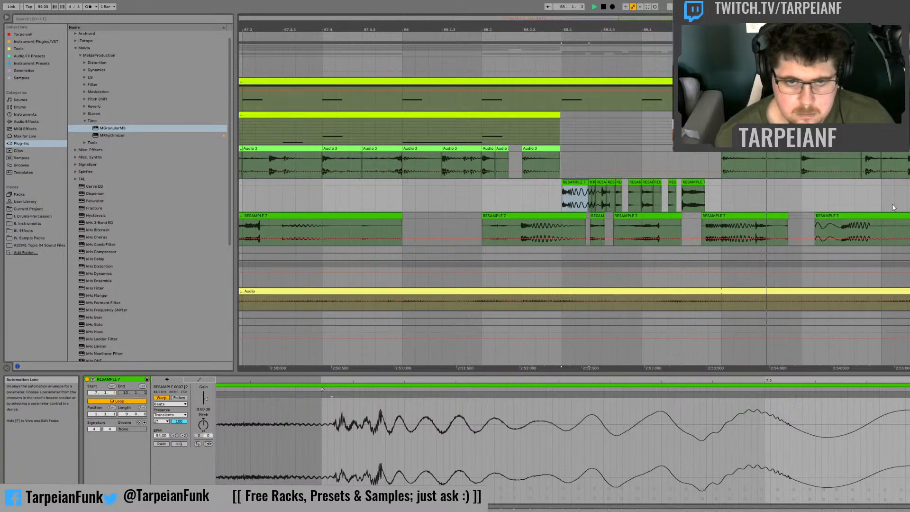
Step: Copy the first beat of bar 68 on the MIDI drum track to the start of bar 69 and audition it
{"action": "left_click", "coordinate": [403, 130]}
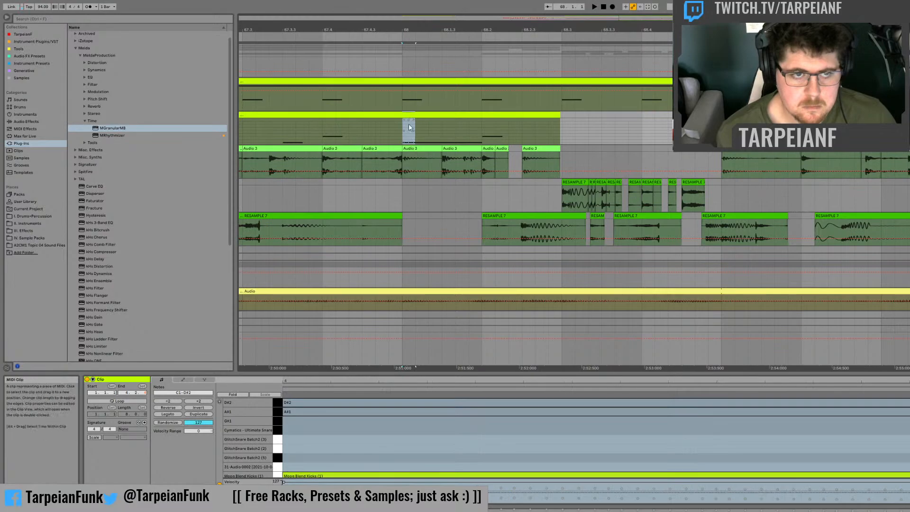
{"action": "left_click", "coordinate": [483, 122], "text": "shift"}
{"action": "left_click_drag", "start_coordinate": [465, 115], "coordinate": [782, 118]}
{"action": "key", "text": "space"}
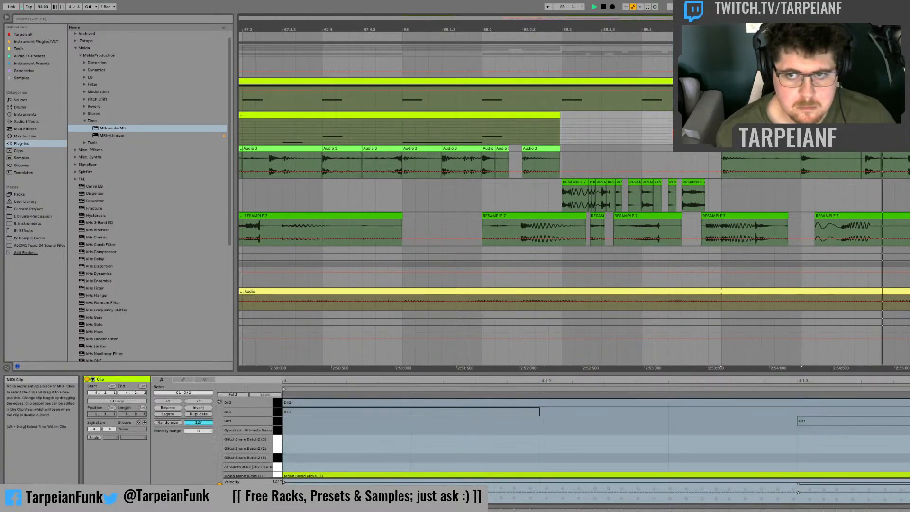
{"action": "key", "text": "space"}
Step: Copy the MIDI drum track's beat at 68.2 to 69.2 and audition from just before 68.2
{"action": "left_click", "coordinate": [482, 133]}
{"action": "key", "text": "space"}
{"action": "key", "text": "space"}
{"action": "left_click_drag", "start_coordinate": [483, 133], "coordinate": [856, 122]}
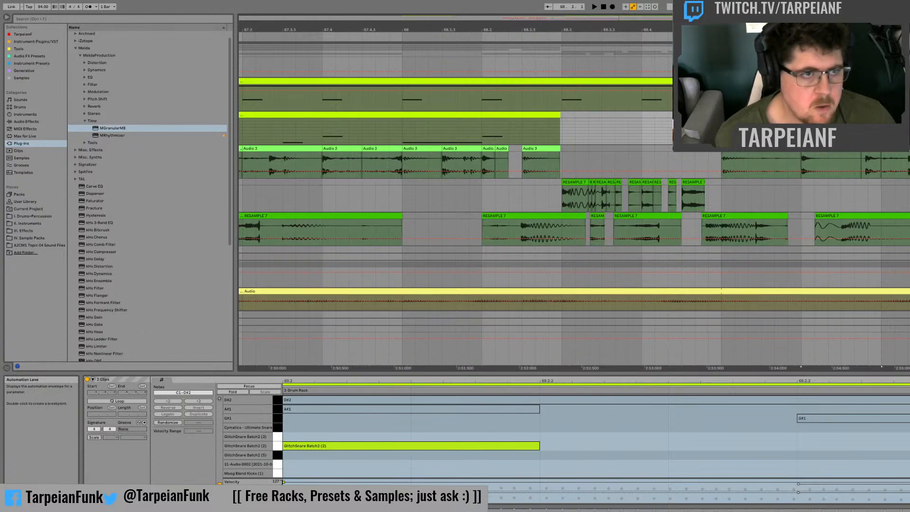
{"action": "left_click", "coordinate": [470, 139]}
{"action": "key", "text": "space"}
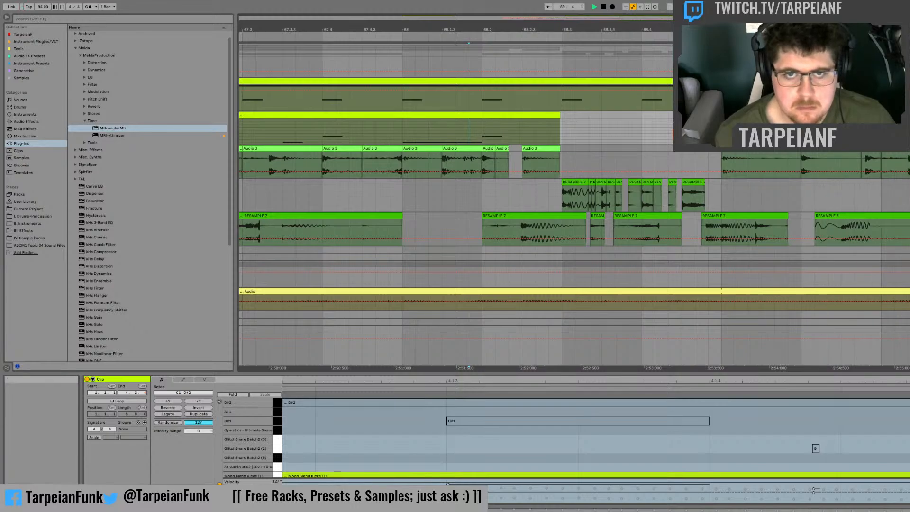
Step: Delete all the leftover RESAMPLE 7 source clips on the track below the fill, from bar 63 onwards
{"action": "left_click_drag", "start_coordinate": [786, 29], "coordinate": [733, 6]}
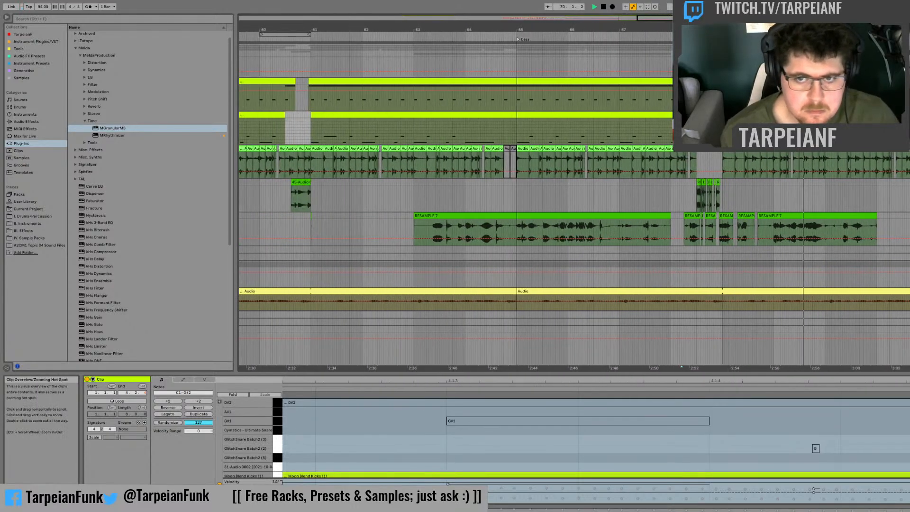
{"action": "left_click", "coordinate": [485, 191]}
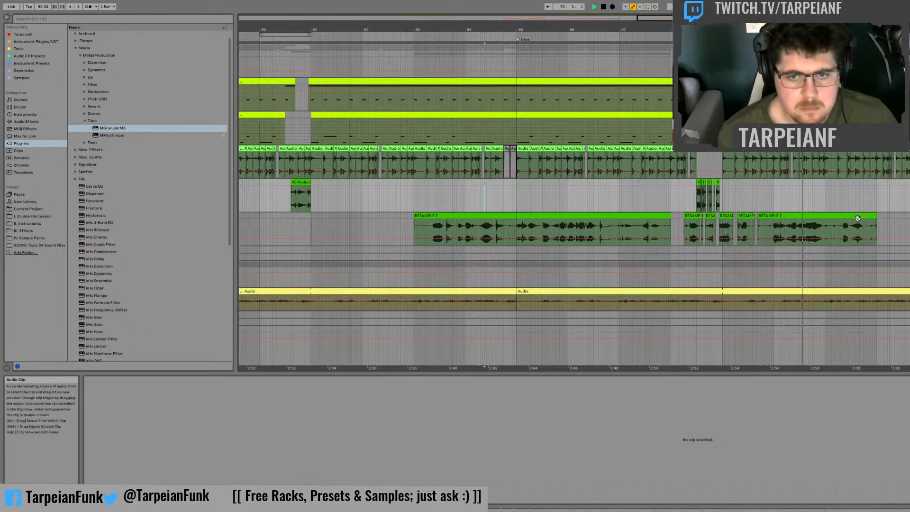
{"action": "left_click_drag", "start_coordinate": [900, 220], "coordinate": [394, 220]}
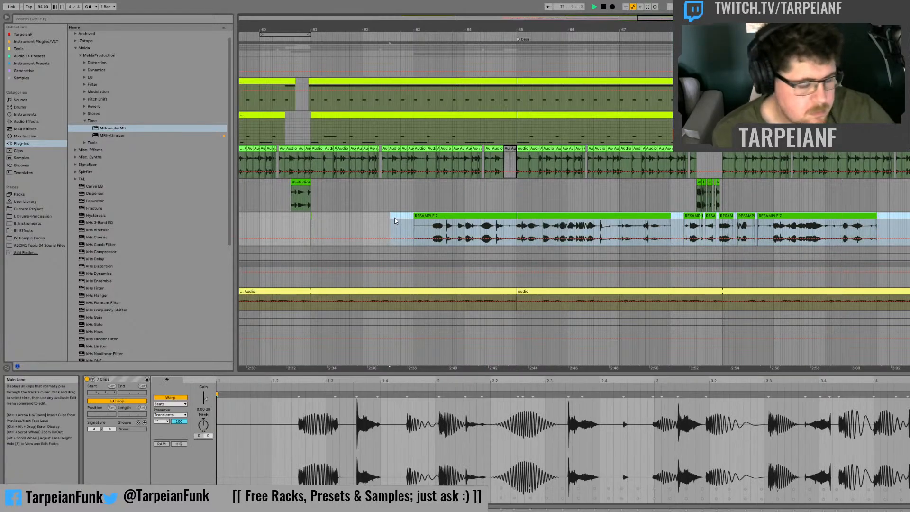
{"action": "key", "text": "Delete"}
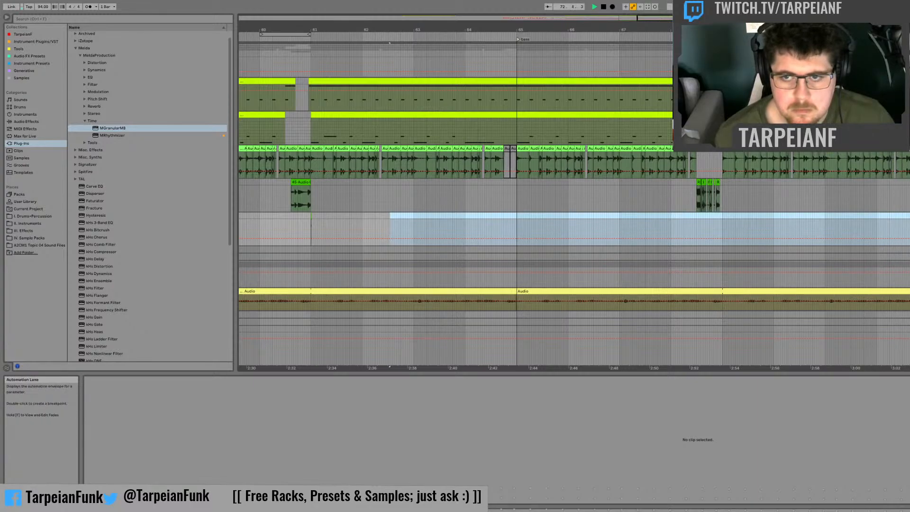
Step: Audition the bass arrangement from bar 67, and again from just before bar 57
{"action": "scroll", "coordinate": [881, 228], "scroll_direction": "down", "scroll_amount": 8}
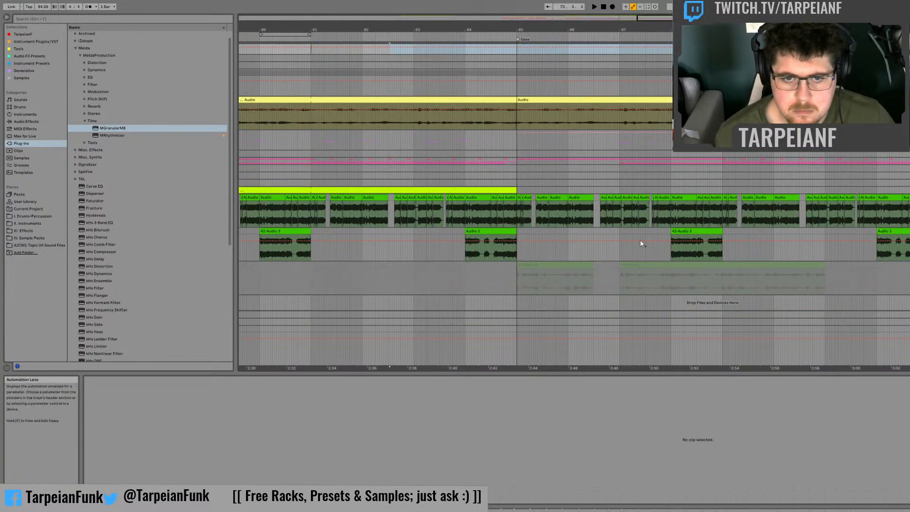
{"action": "left_click", "coordinate": [620, 228]}
{"action": "key", "text": "space"}
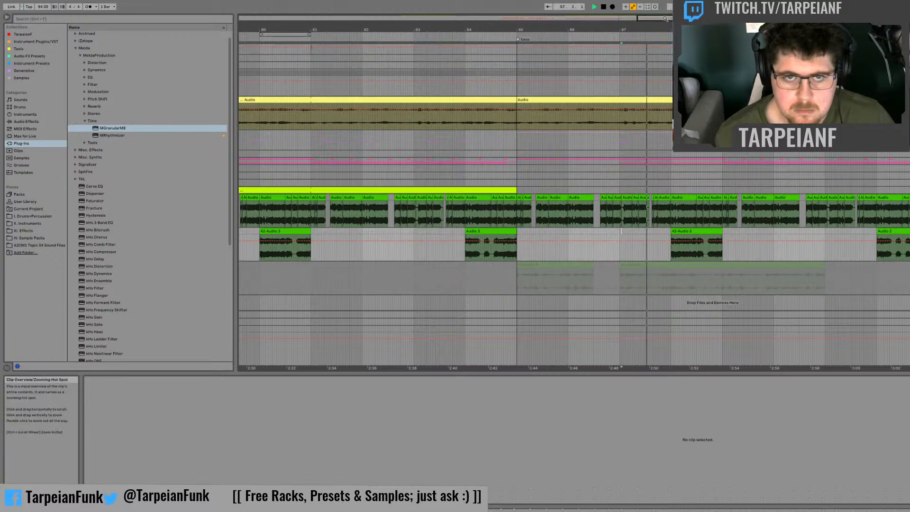
{"action": "left_click_drag", "start_coordinate": [665, 19], "coordinate": [661, 2]}
{"action": "left_click", "coordinate": [450, 218]}
{"action": "key", "text": "space"}
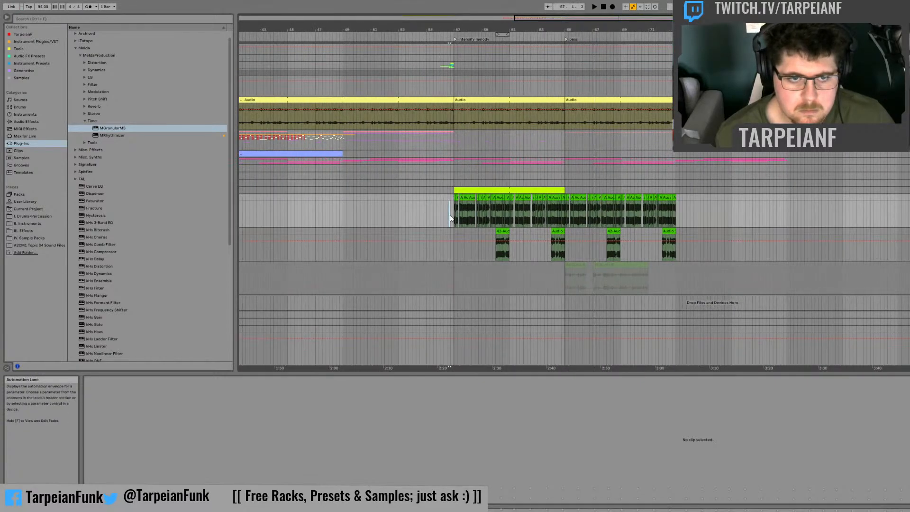
{"action": "key", "text": "space"}
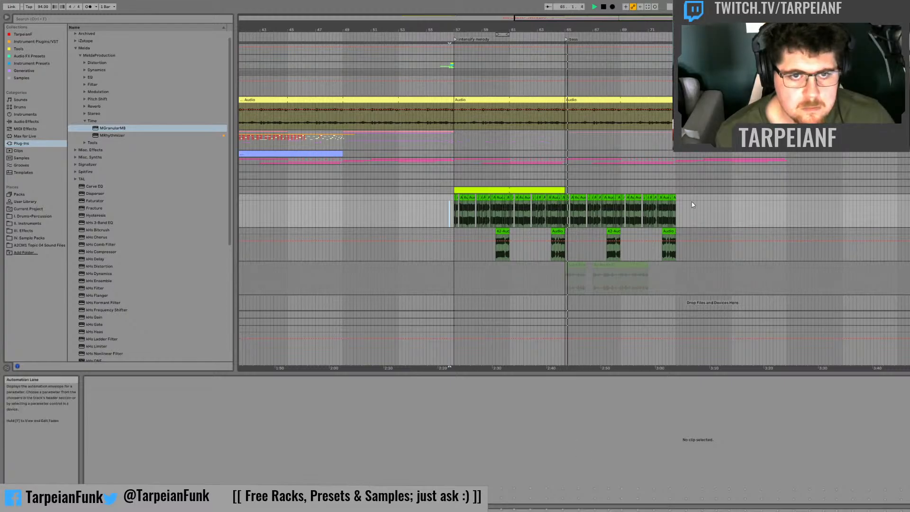
Step: Play the section from just before bar 57 and inspect the bass track's device chain
{"action": "left_click", "coordinate": [445, 170]}
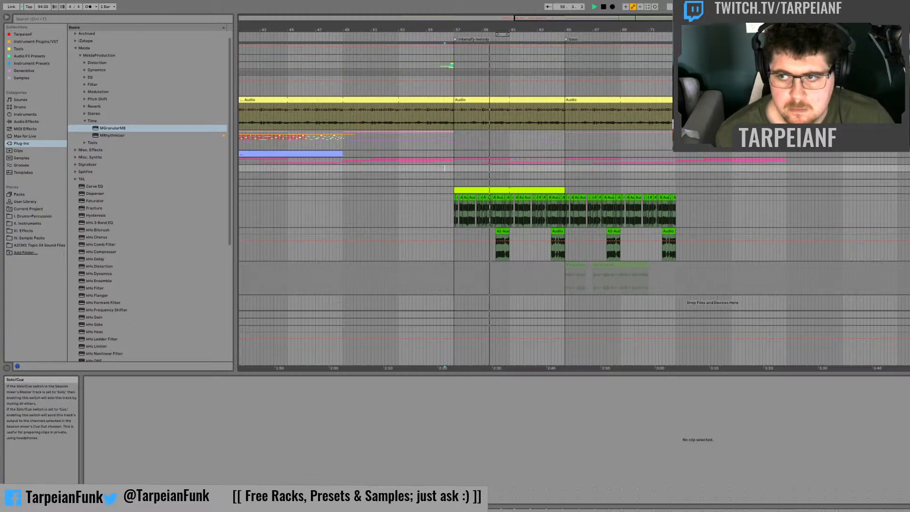
{"action": "double_click", "coordinate": [909, 190]}
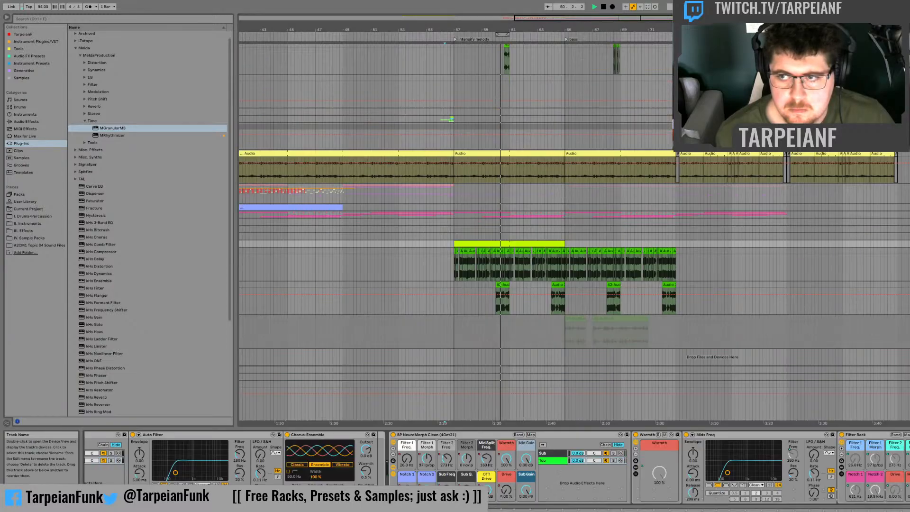
{"action": "key", "text": "space"}
{"action": "key", "text": "space"}
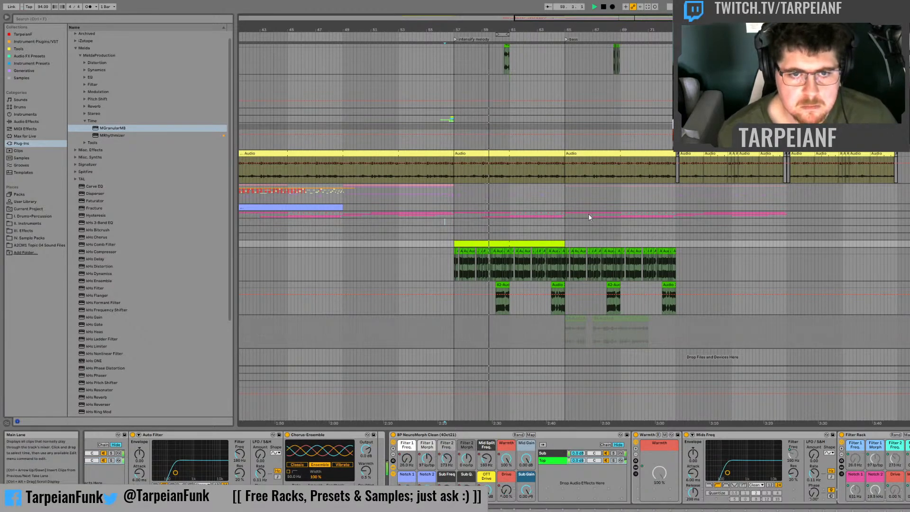
Step: Audition the later part of the arrangement around bar 112, and compare it with playback from shortly before bar 65
{"action": "left_click_drag", "start_coordinate": [688, 18], "coordinate": [687, 3]}
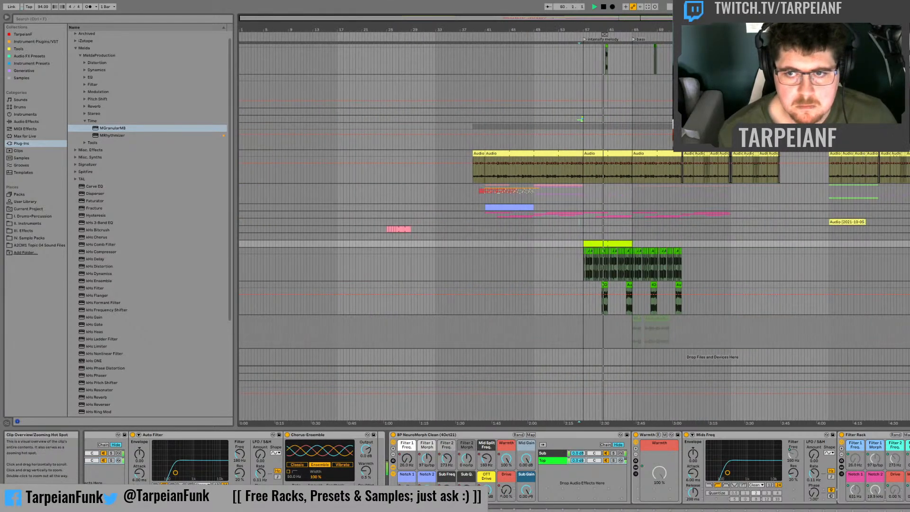
{"action": "left_click", "coordinate": [909, 215]}
{"action": "key", "text": "space"}
{"action": "key", "text": "space"}
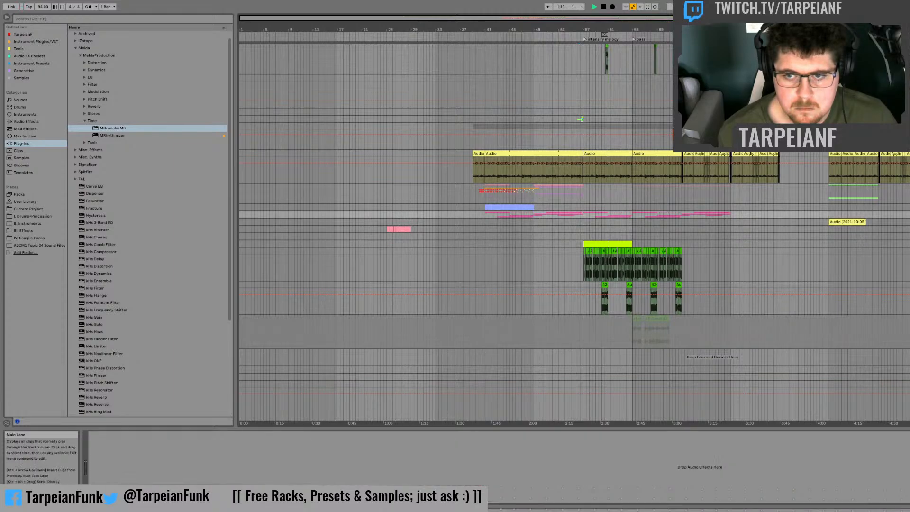
{"action": "key", "text": "space"}
{"action": "key", "text": "space"}
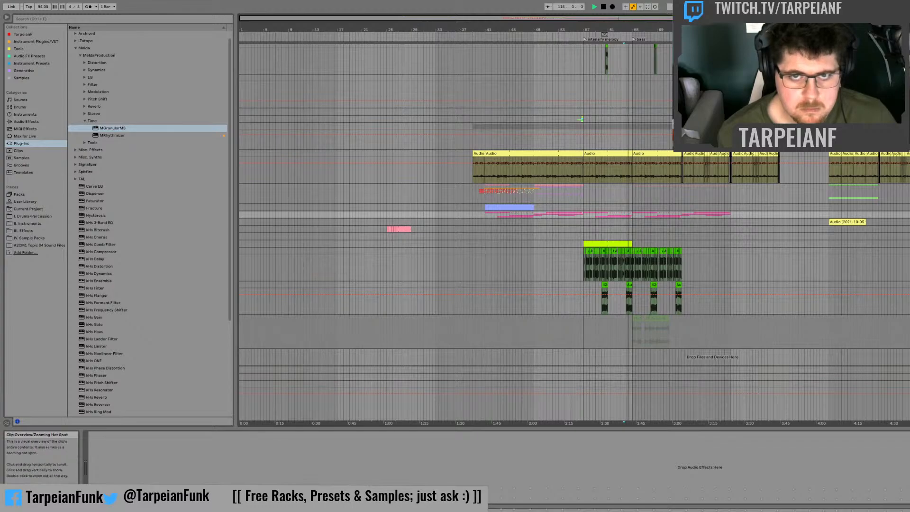
{"action": "key", "text": "space"}
{"action": "key", "text": "space"}
Step: Audition the sliced drum clips leading up to bar 65 and enable the Auto Pan device on their track
{"action": "left_click_drag", "start_coordinate": [628, 18], "coordinate": [628, 83]}
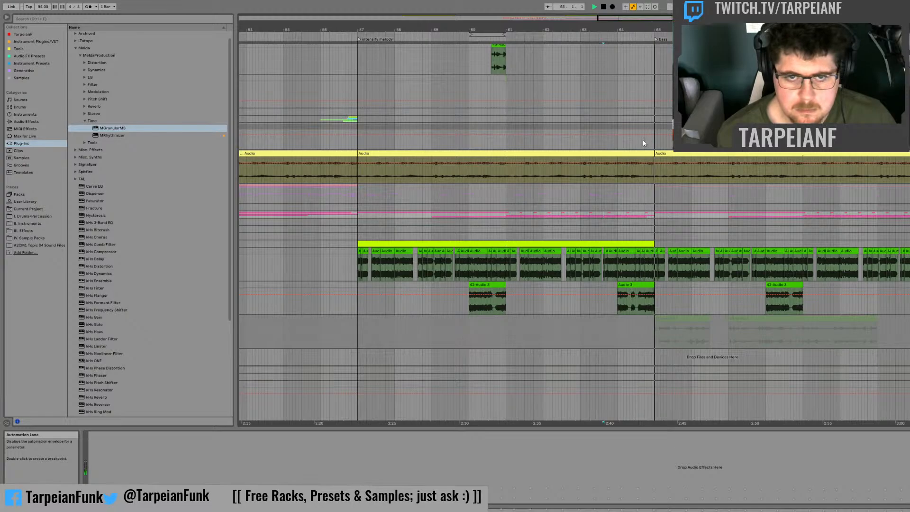
{"action": "scroll", "coordinate": [643, 183], "scroll_direction": "up", "scroll_amount": 5}
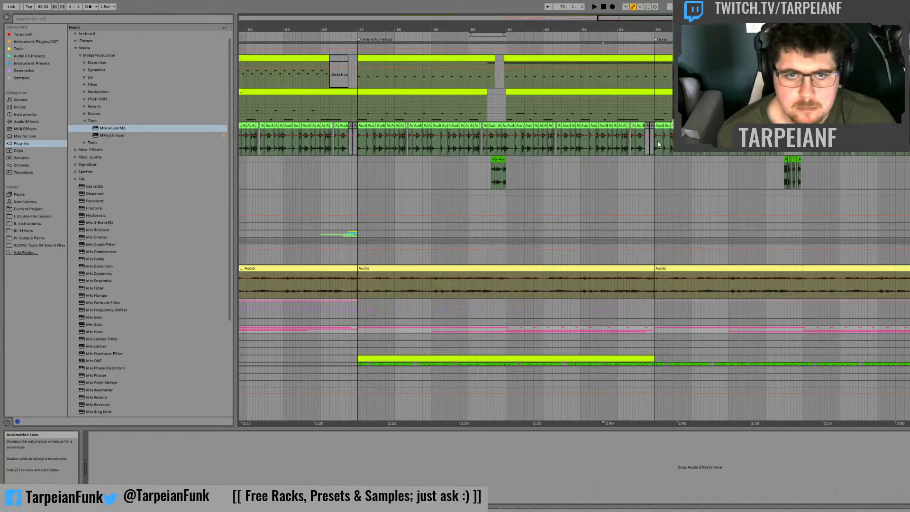
{"action": "left_click_drag", "start_coordinate": [651, 144], "coordinate": [355, 148]}
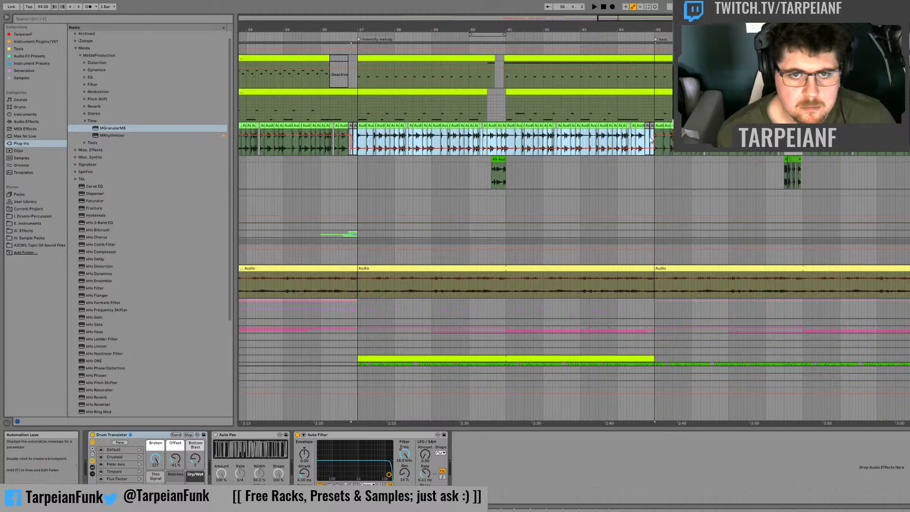
{"action": "left_click", "coordinate": [635, 141]}
{"action": "key", "text": "space"}
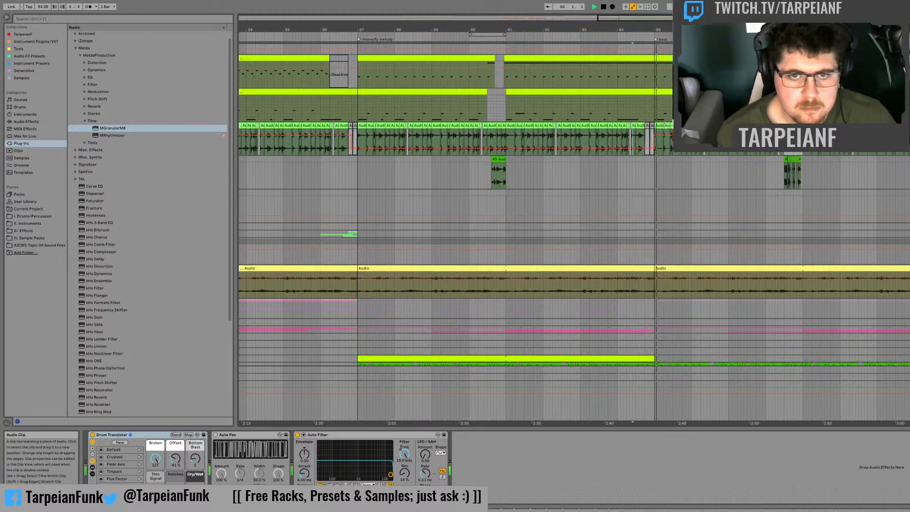
{"action": "left_click", "coordinate": [215, 434]}
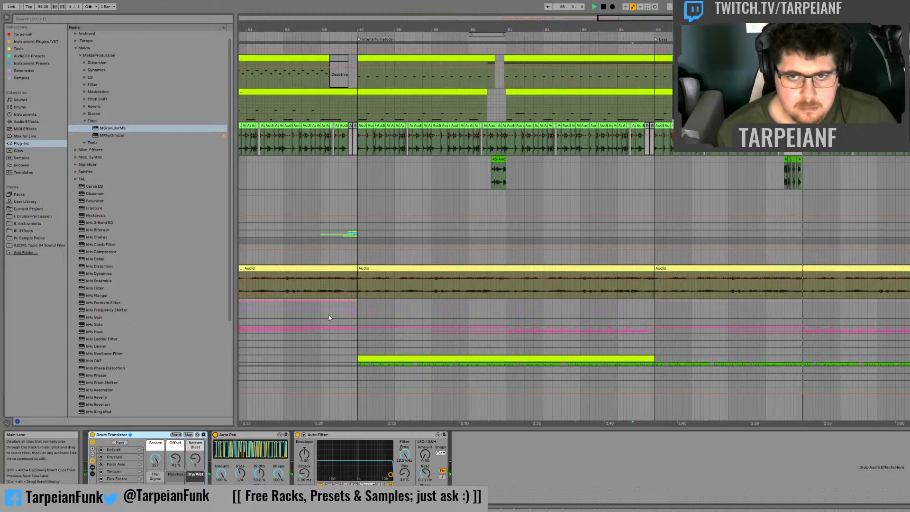
Step: Audition the drum fill just before bar 69 and inspect the percussion kit's device chain
{"action": "left_click", "coordinate": [784, 204]}
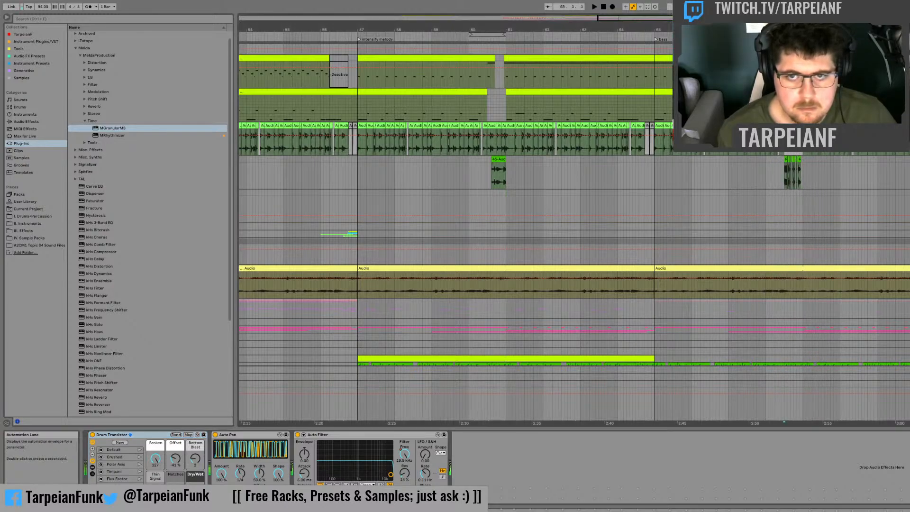
{"action": "key", "text": "space"}
{"action": "key", "text": "space"}
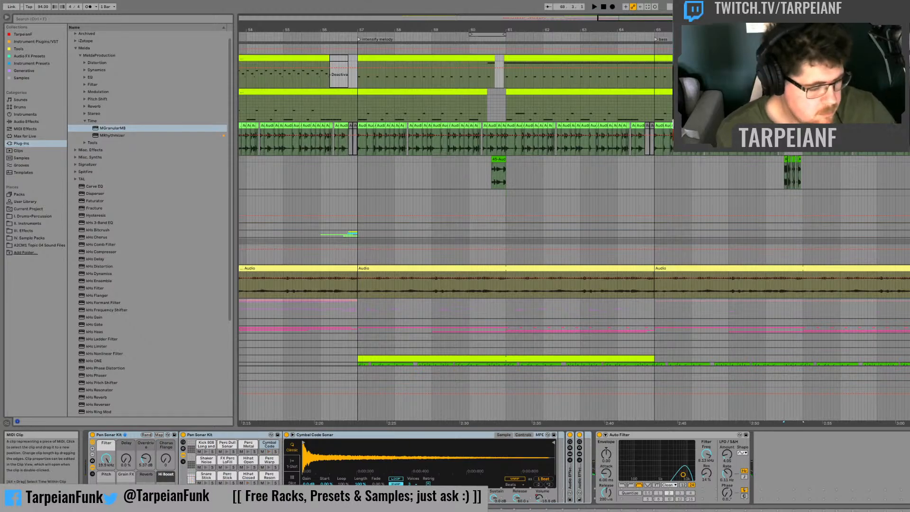
{"action": "left_click", "coordinate": [758, 422]}
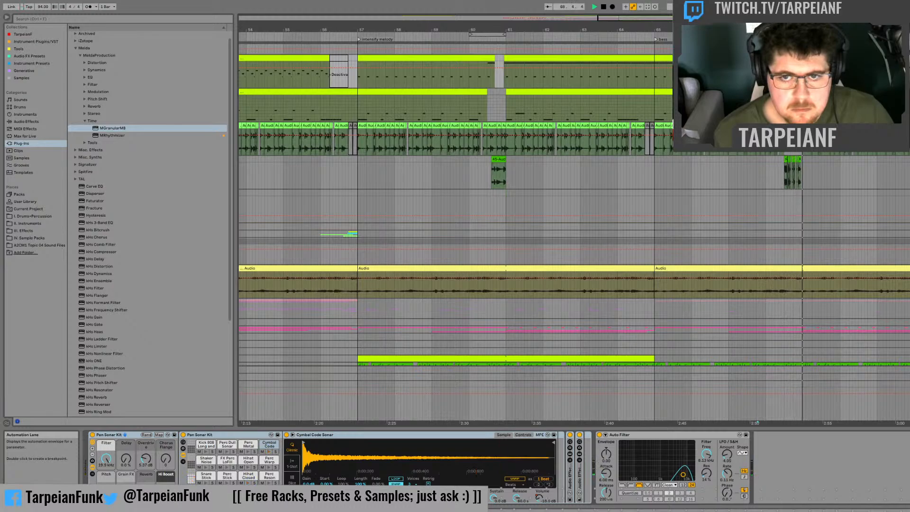
{"action": "key", "text": "space"}
{"action": "key", "text": "space"}
Step: Automate the bass fill track's activator off over the second half of the clip just before bar 69, and play back the transition
{"action": "scroll", "coordinate": [863, 278], "scroll_direction": "down", "scroll_amount": 5}
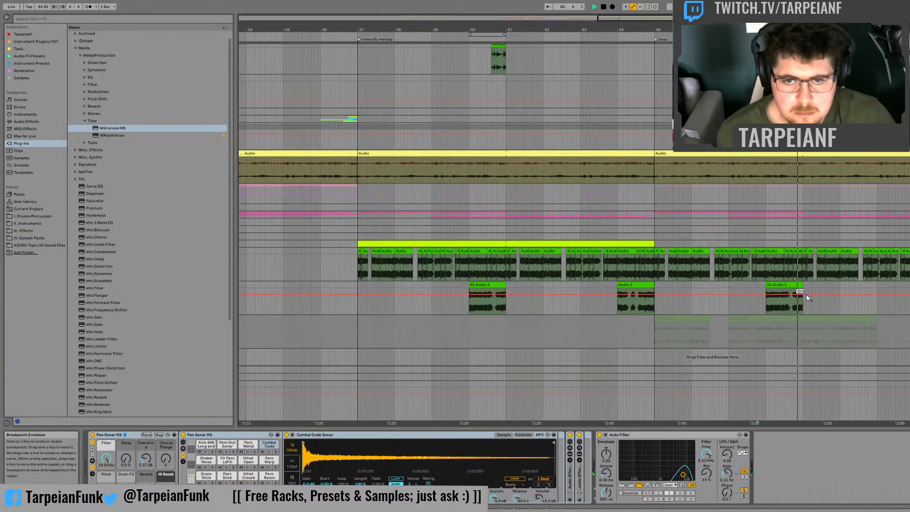
{"action": "key", "text": "space"}
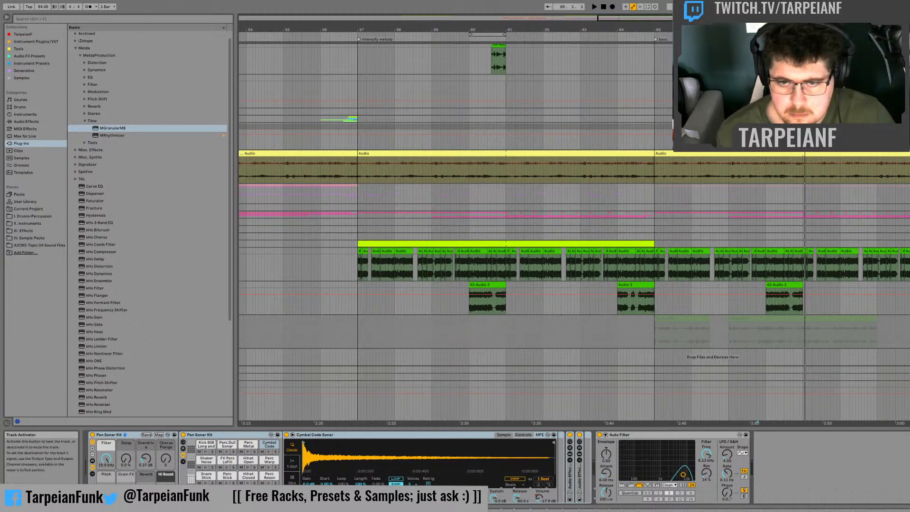
{"action": "left_click", "coordinate": [795, 304]}
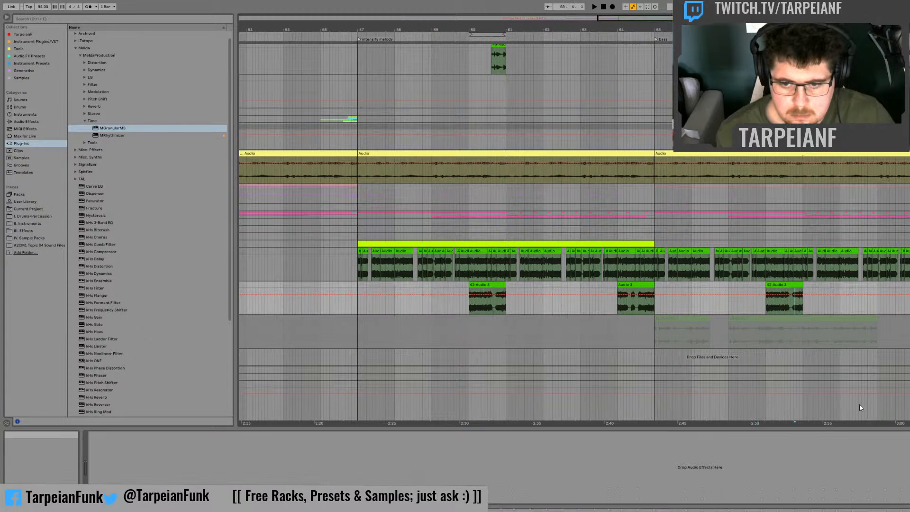
{"action": "left_click", "coordinate": [789, 312]}
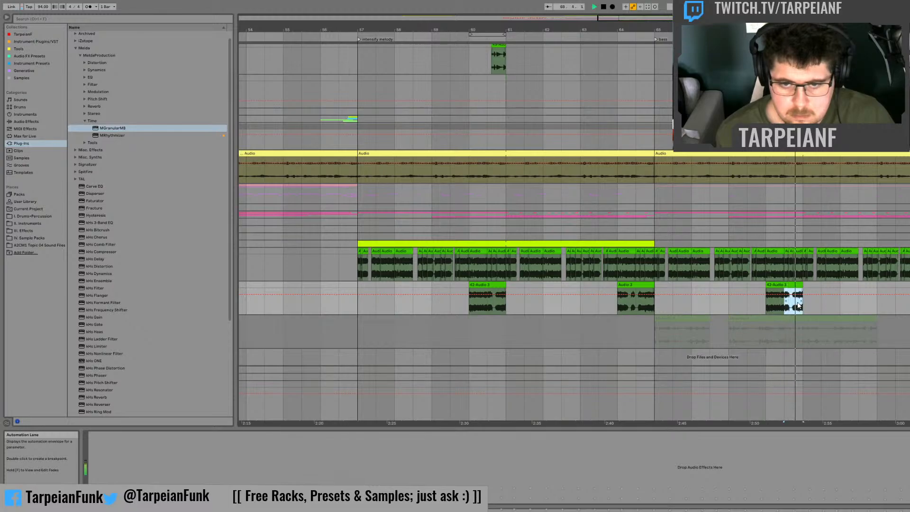
{"action": "key", "text": "space"}
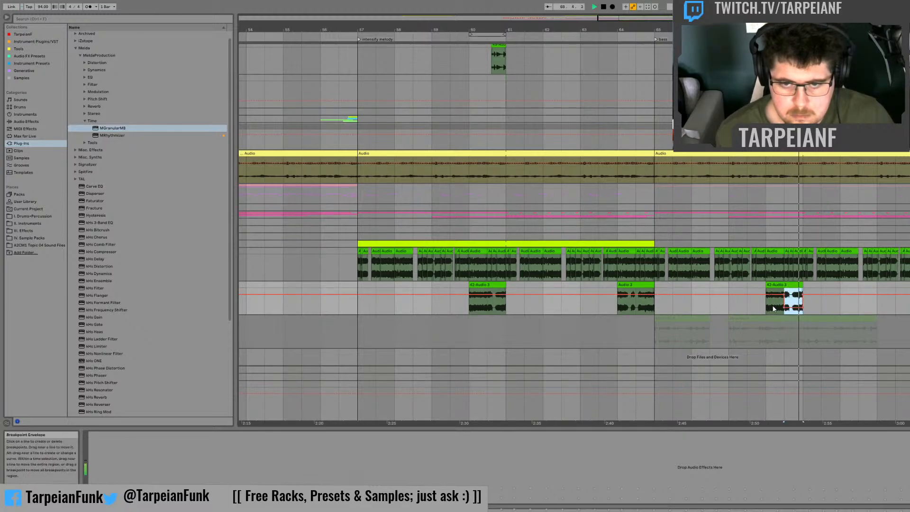
{"action": "left_click", "coordinate": [765, 306]}
{"action": "key", "text": "space"}
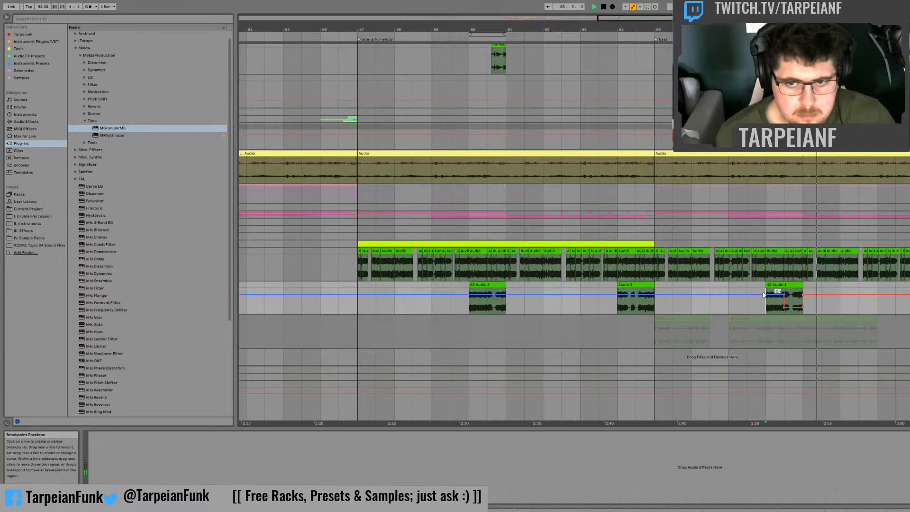
{"action": "scroll", "coordinate": [819, 212], "scroll_direction": "up", "scroll_amount": 5}
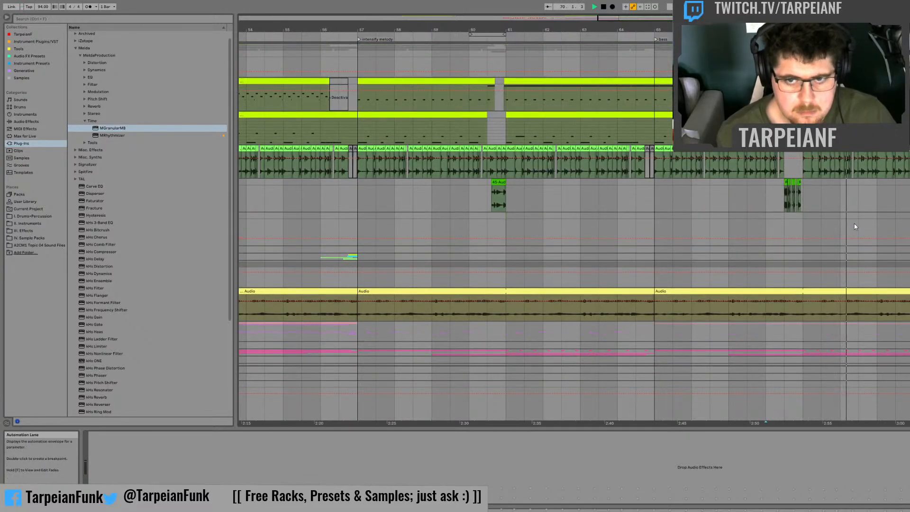
{"action": "scroll", "coordinate": [855, 222], "scroll_direction": "down", "scroll_amount": 5}
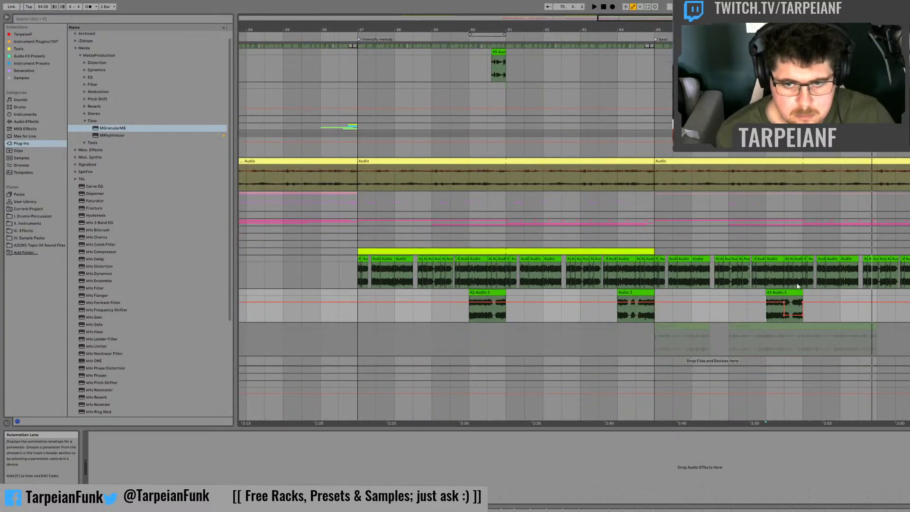
Step: Audition the sliced bass clips from bar 69 at a closer zoom
{"action": "left_click", "coordinate": [800, 279]}
{"action": "key", "text": "space"}
{"action": "key", "text": "space"}
{"action": "key", "text": "space"}
{"action": "key", "text": "space"}
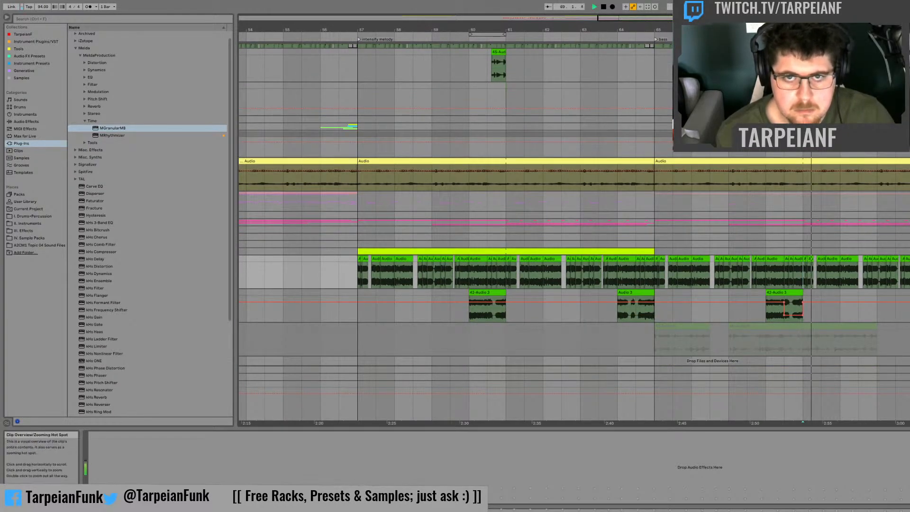
{"action": "left_click_drag", "start_coordinate": [748, 30], "coordinate": [144, 76]}
{"action": "key", "text": "space"}
{"action": "left_click_drag", "start_coordinate": [328, 29], "coordinate": [328, 27]}
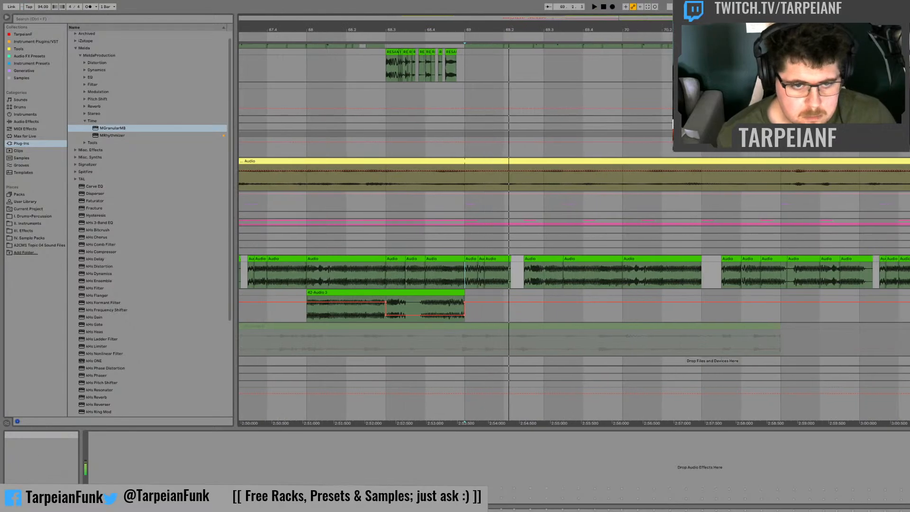
{"action": "key", "text": "space"}
{"action": "key", "text": "space"}
{"action": "key", "text": "space"}
Step: Duplicate the first beat of bar 69 in the bass clips onto the second beat, and play it from bar 69
{"action": "left_click", "coordinate": [506, 272]}
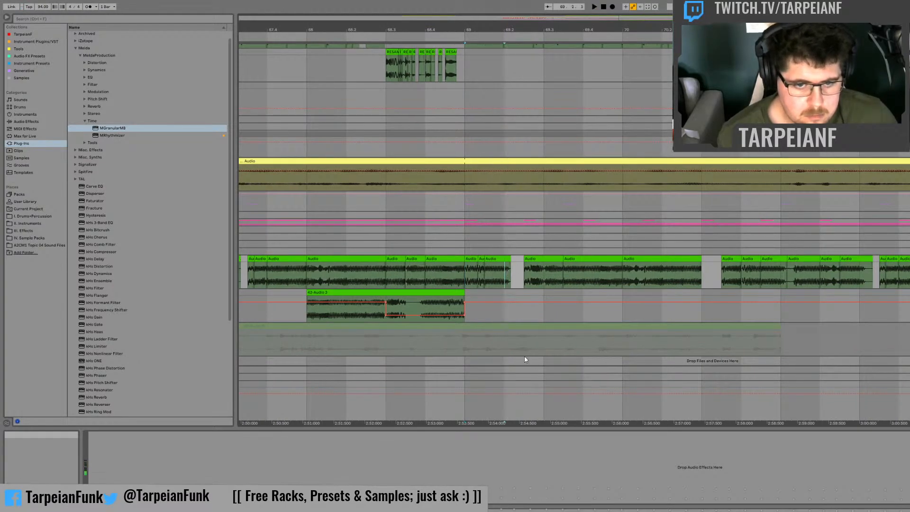
{"action": "key", "text": "ctrl+d"}
{"action": "left_click", "coordinate": [467, 269]}
{"action": "key", "text": "space"}
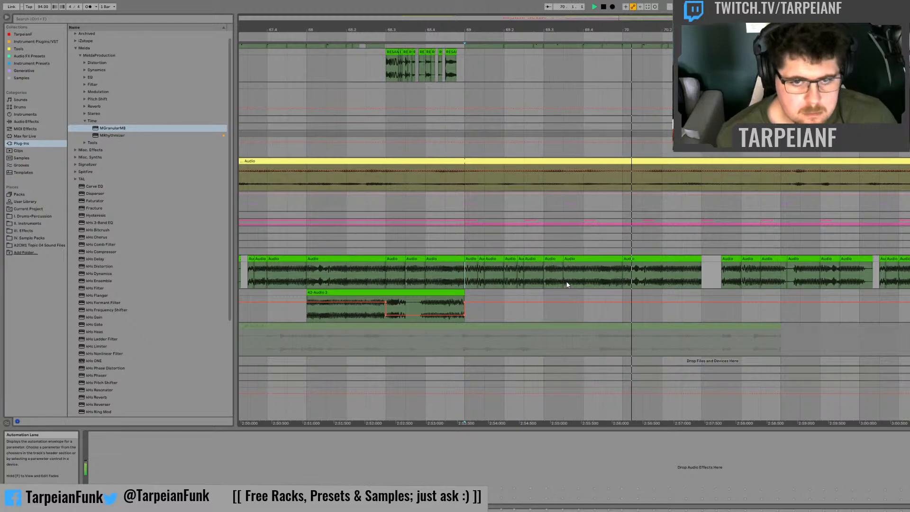
Step: Try duplicating the first beat of bar 70 in the bass clips onto the second beat, and audition it
{"action": "left_click", "coordinate": [624, 277]}
{"action": "key", "text": "space"}
{"action": "key", "text": "space"}
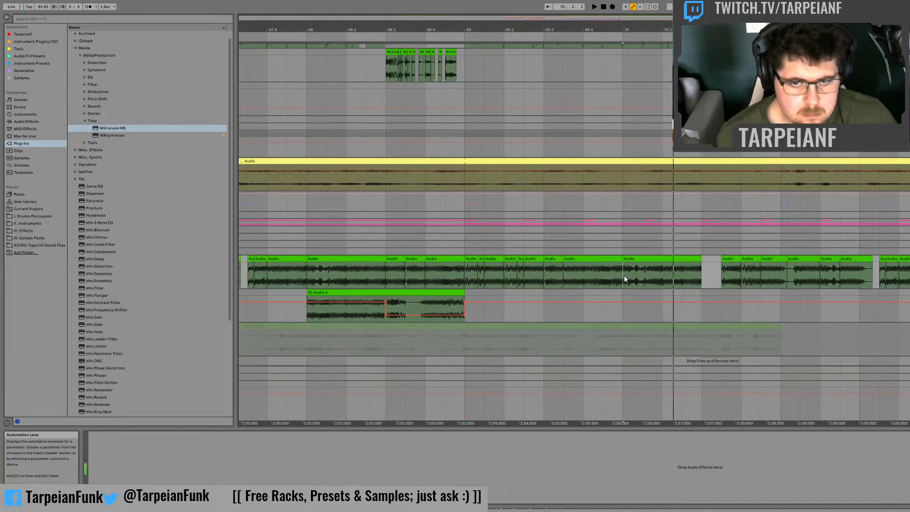
{"action": "left_click_drag", "start_coordinate": [624, 277], "coordinate": [660, 258]}
{"action": "key", "text": "ctrl+d"}
{"action": "left_click", "coordinate": [618, 278]}
{"action": "key", "text": "space"}
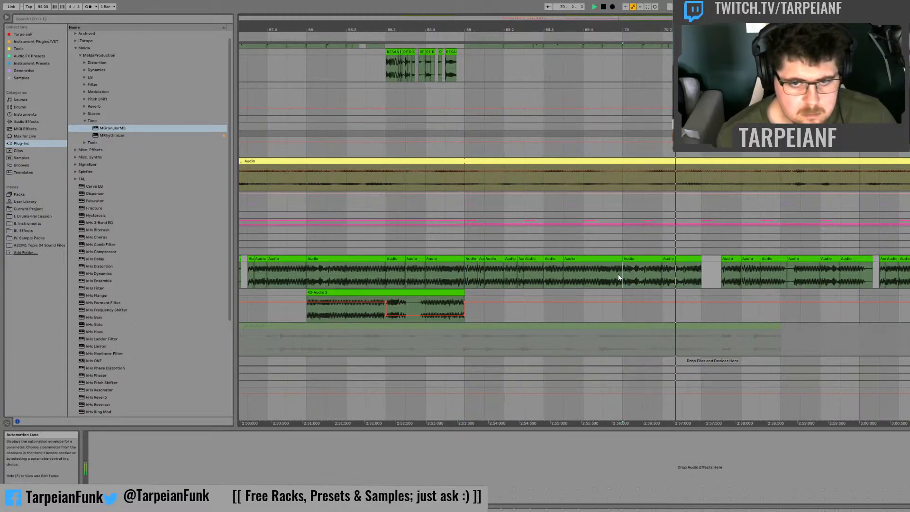
{"action": "key", "text": "space"}
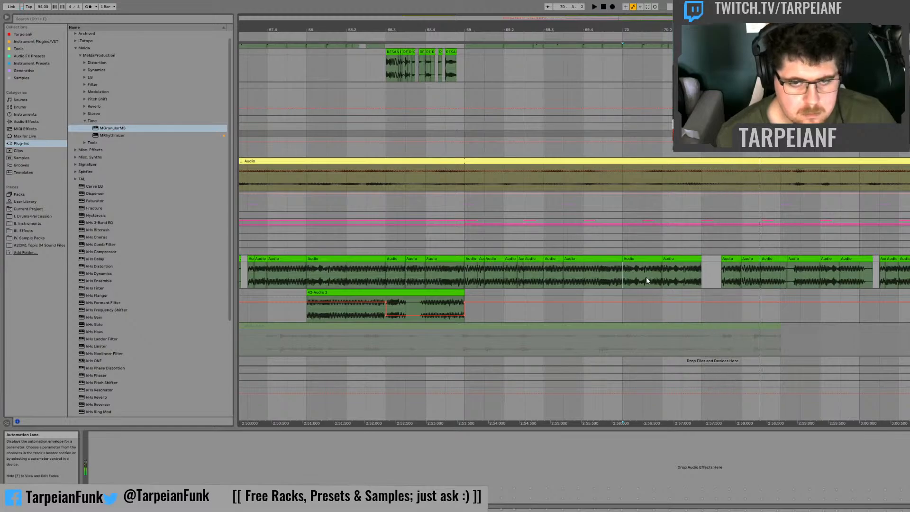
{"action": "key", "text": "space"}
{"action": "key", "text": "space"}
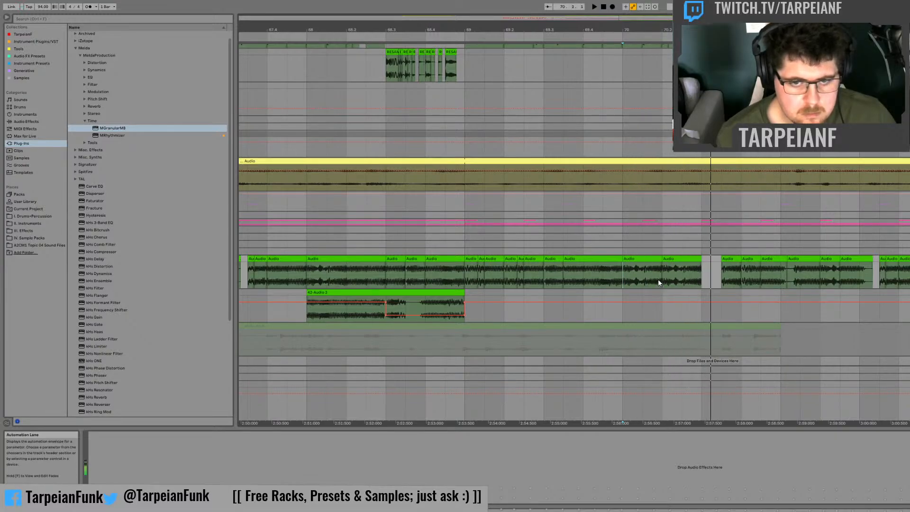
Step: Copy a one-beat bass slice within bar 70 over the gap after the third beat, and play from bar 70
{"action": "mouse_move", "coordinate": [658, 279]}
{"action": "left_mouse_down"}
{"action": "mouse_move", "coordinate": [623, 275]}
{"action": "mouse_move", "coordinate": [703, 260]}
{"action": "left_mouse_up"}
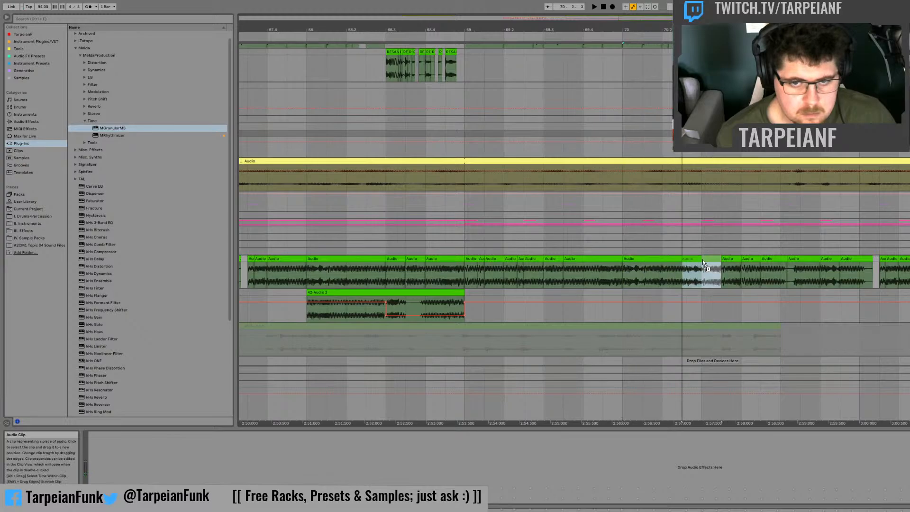
{"action": "left_click", "coordinate": [624, 272]}
{"action": "key", "text": "space"}
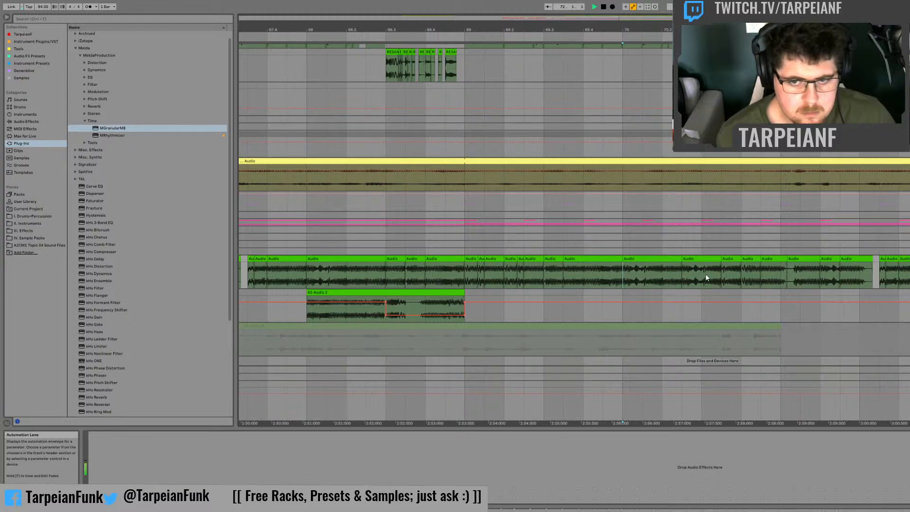
Step: Duplicate the edited two-bar bass section starting at bar 69 onto the two bars from bar 71, and play it
{"action": "left_click_drag", "start_coordinate": [782, 272], "coordinate": [471, 256]}
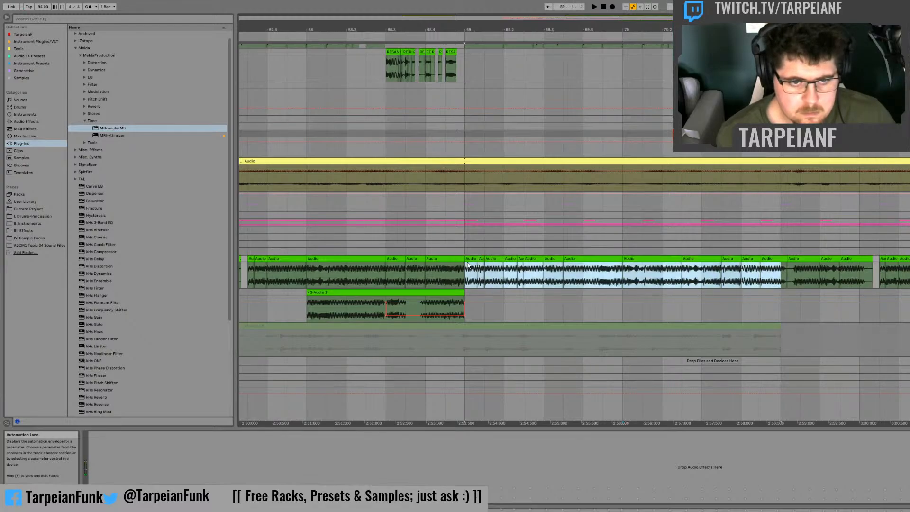
{"action": "key", "text": "ctrl+d"}
{"action": "key", "text": "space"}
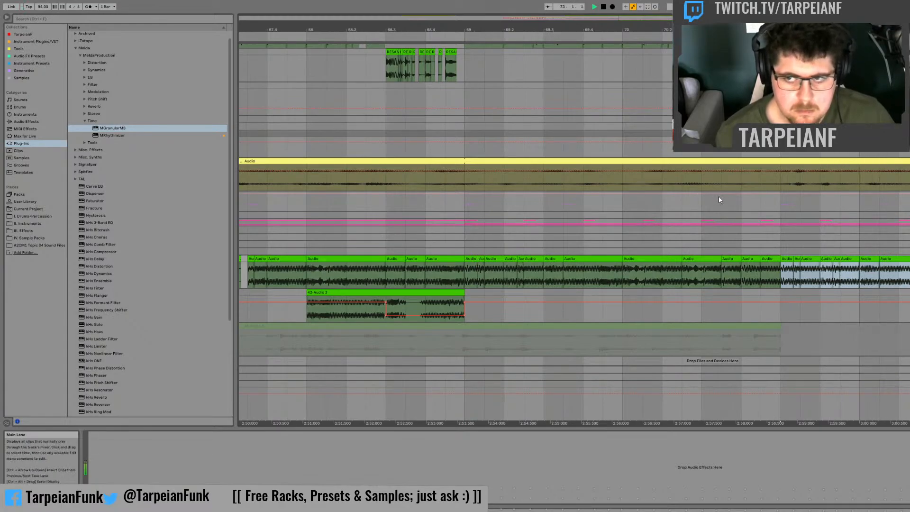
Step: Audition the extended bass arrangement from around bar 63, and again from just before bar 57
{"action": "left_click_drag", "start_coordinate": [613, 29], "coordinate": [665, 4]}
{"action": "left_click", "coordinate": [537, 208]}
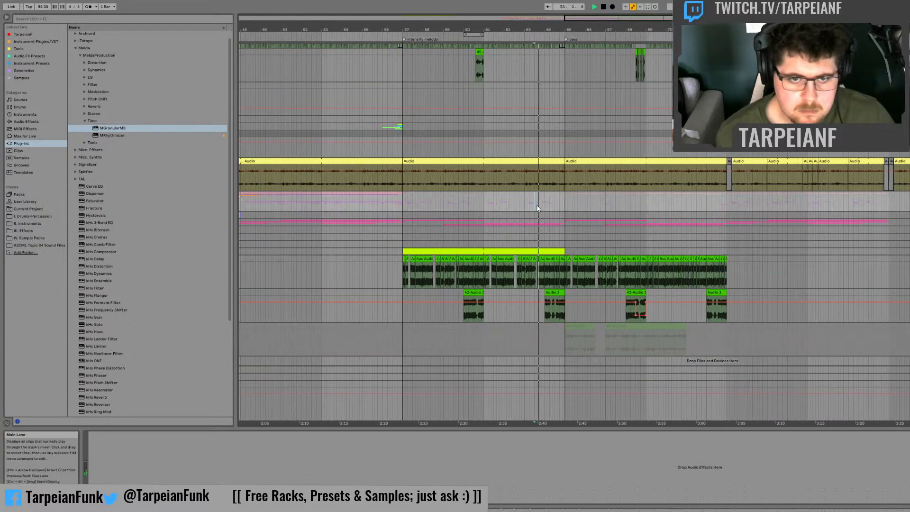
{"action": "left_click", "coordinate": [391, 218]}
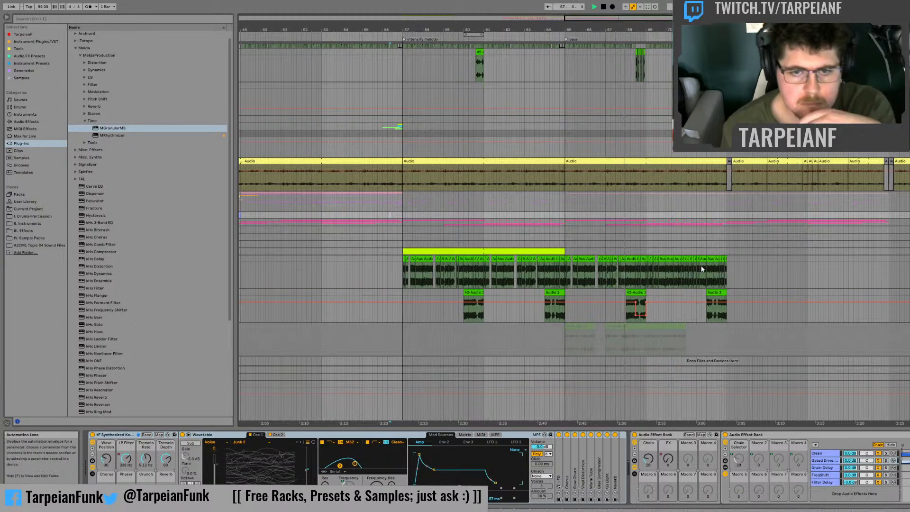
Step: Automate the bass fill track's activator off over the whole last fill clip before bar 73, and resume playback
{"action": "left_click", "coordinate": [716, 292]}
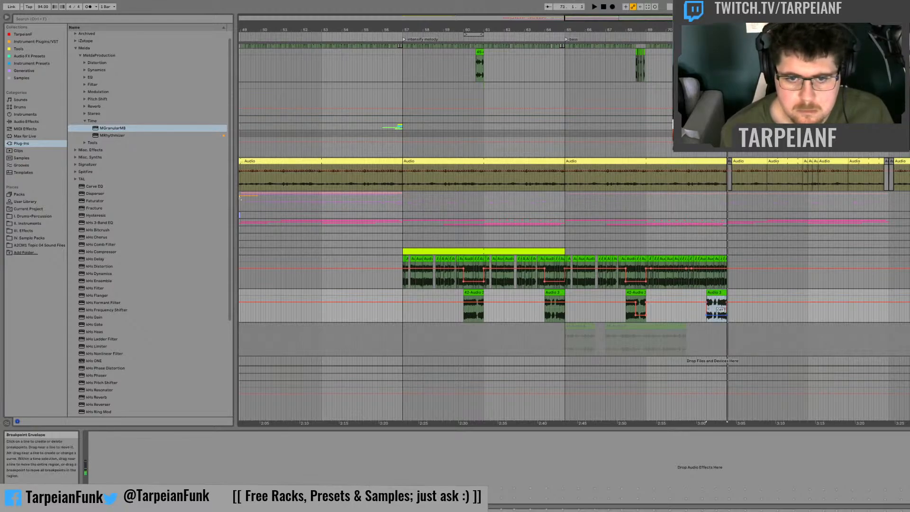
{"action": "key", "text": "space"}
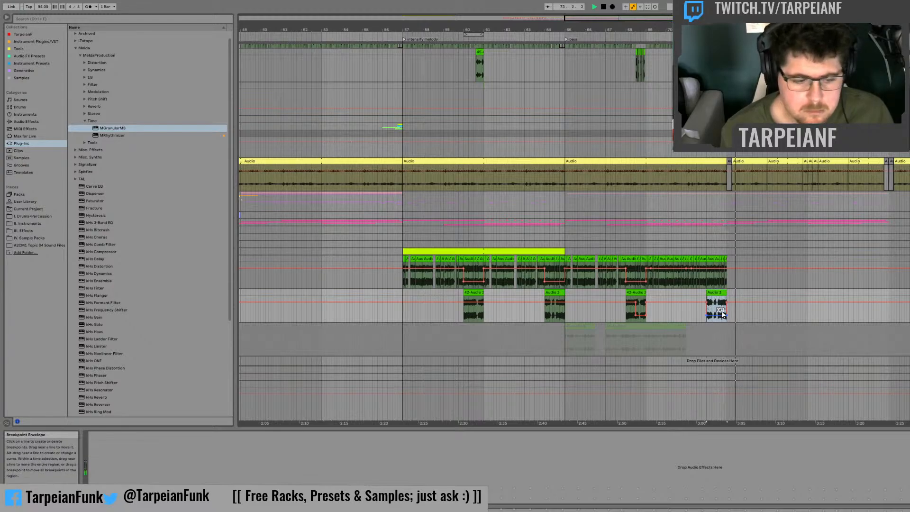
Step: Audition the bass and drum section from around bar 68, from around bar 55, and from the fill near bar 60
{"action": "left_click", "coordinate": [630, 227]}
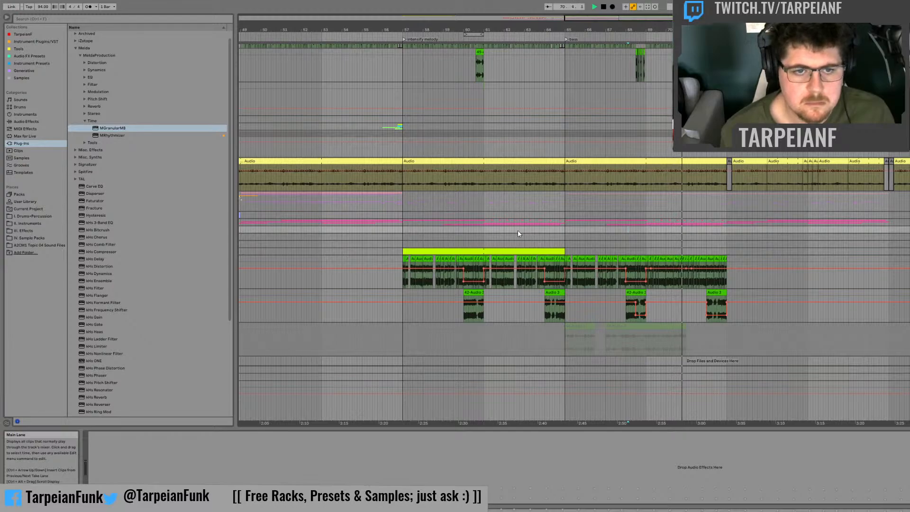
{"action": "left_click", "coordinate": [365, 210]}
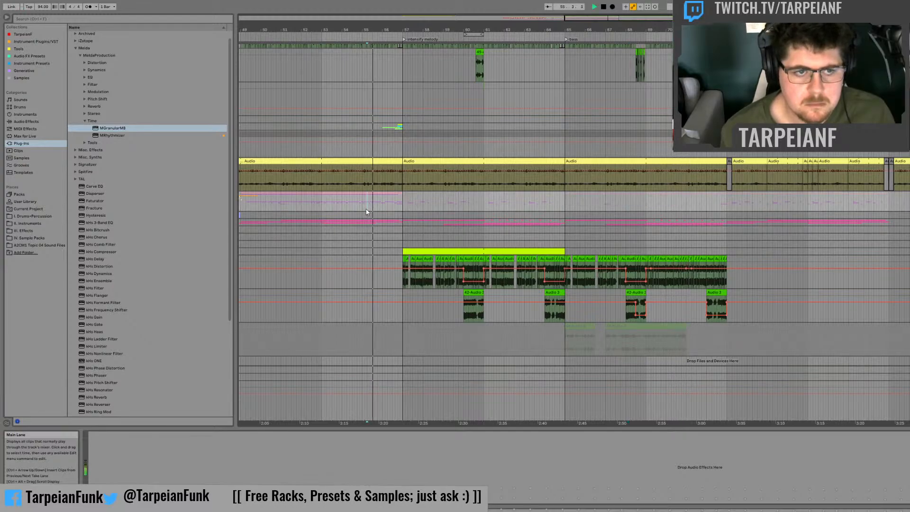
{"action": "left_click", "coordinate": [477, 75]}
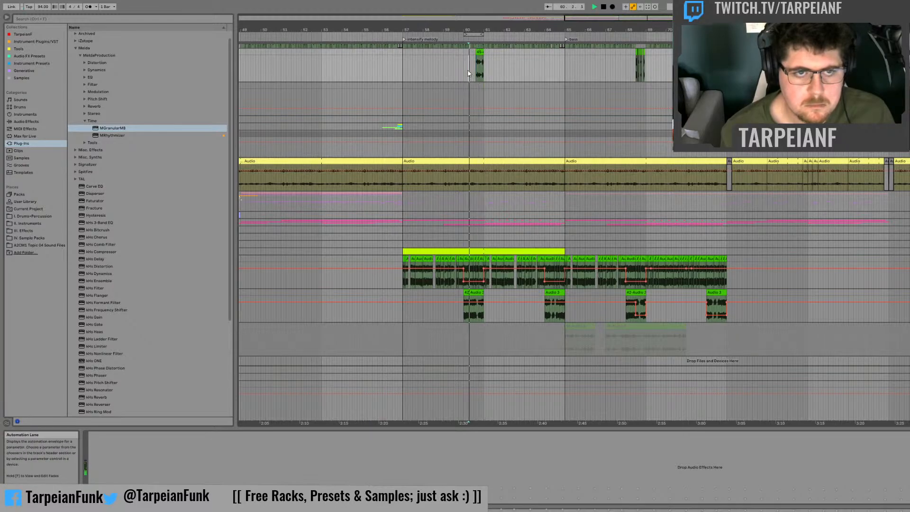
Step: Audition the drum tracks from just before bar 60 through the drum fill leading into bar 61
{"action": "scroll", "coordinate": [501, 188], "scroll_direction": "up", "scroll_amount": 3}
{"action": "scroll", "coordinate": [501, 189], "scroll_direction": "up", "scroll_amount": 3}
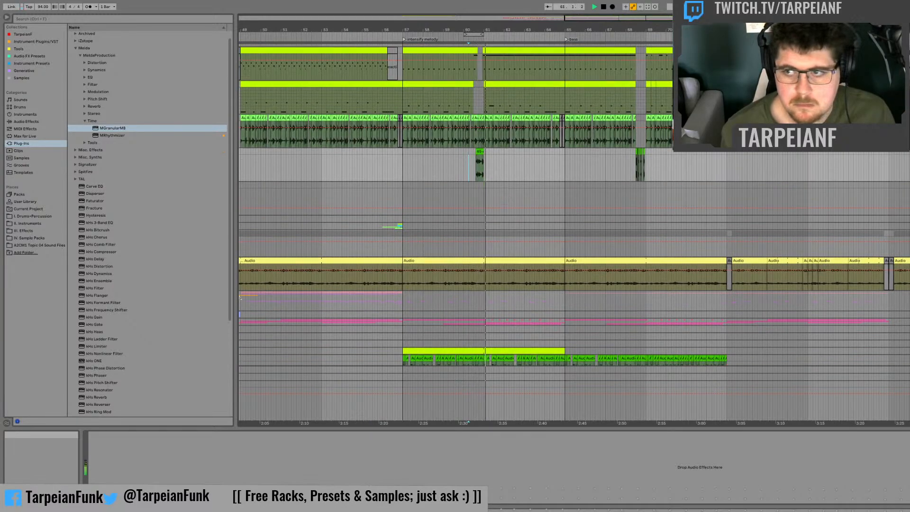
{"action": "left_click", "coordinate": [457, 150]}
{"action": "key", "text": "space"}
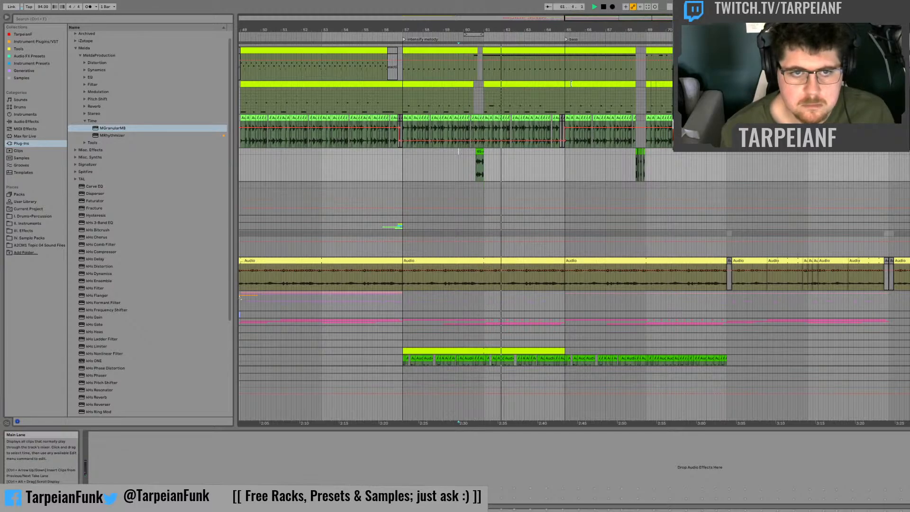
Step: Open the notes of the lower MIDI drum clip spanning bars 61 to 65, and audition its ending from around bar 64
{"action": "double_click", "coordinate": [550, 83]}
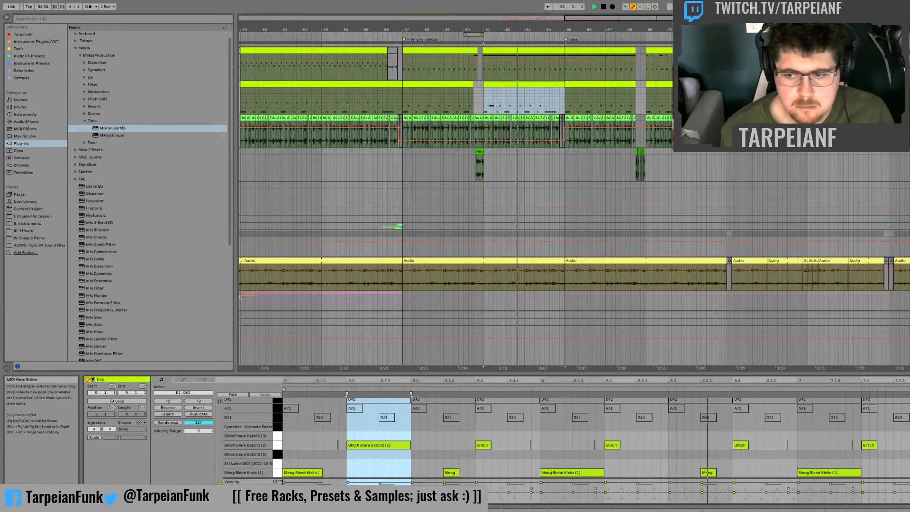
{"action": "left_click", "coordinate": [551, 99]}
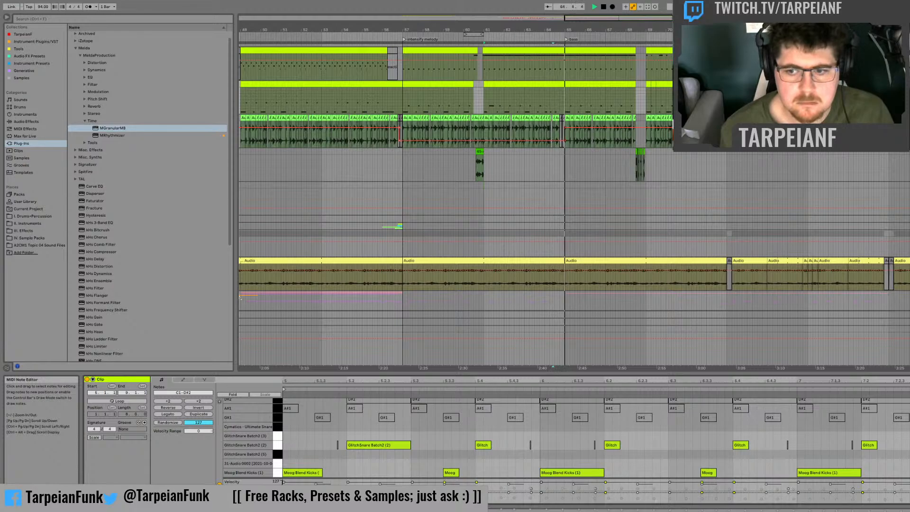
{"action": "key", "text": "space"}
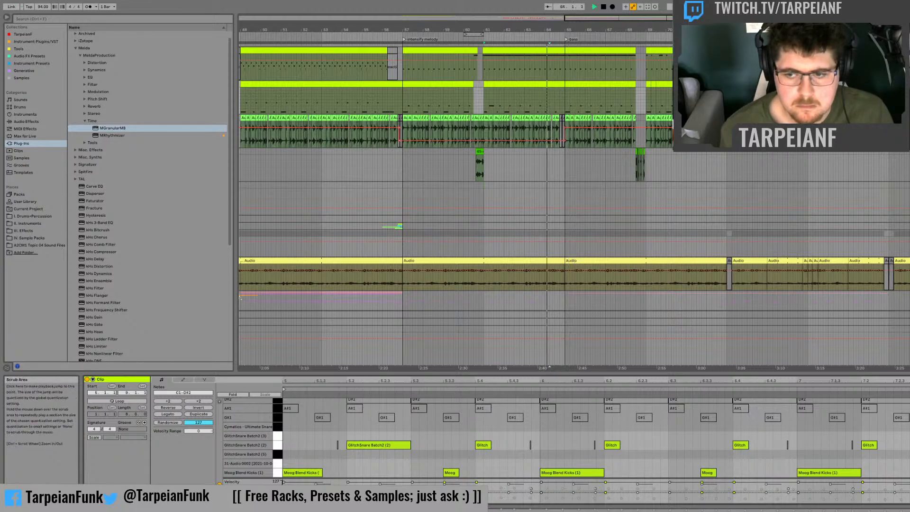
{"action": "key", "text": "space"}
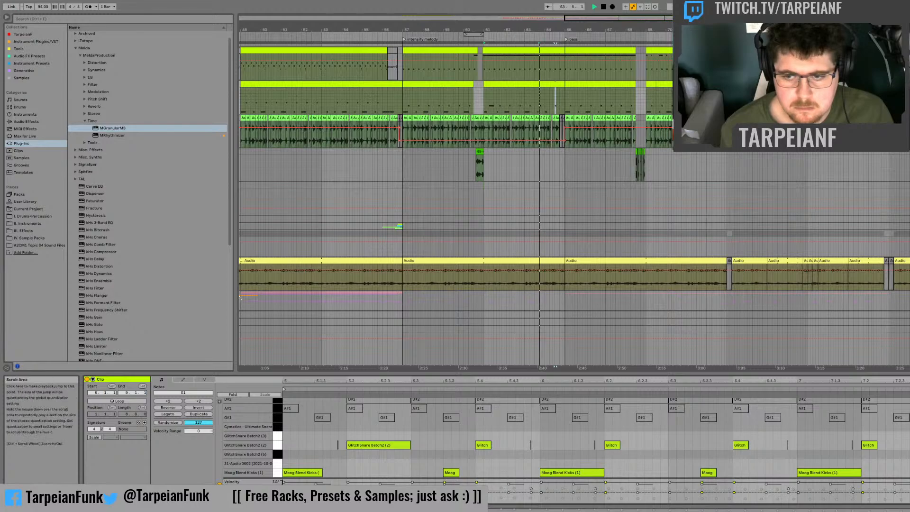
{"action": "key", "text": "space"}
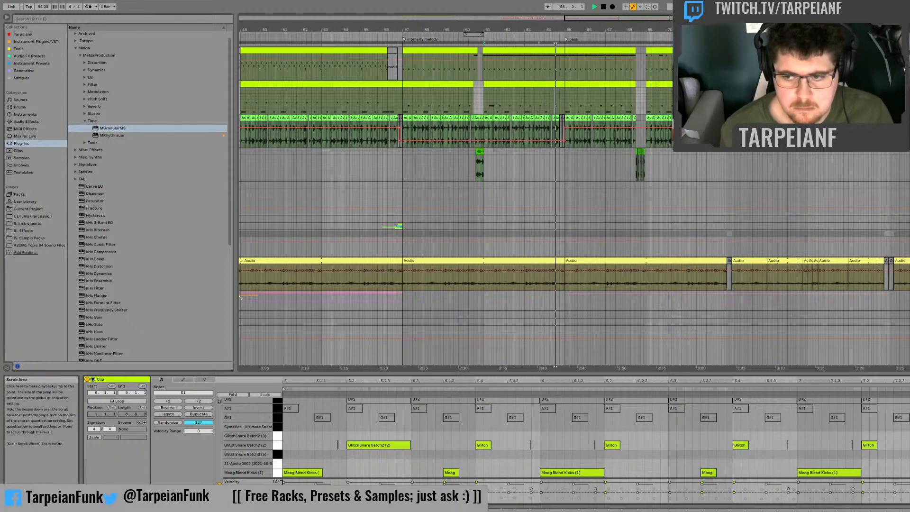